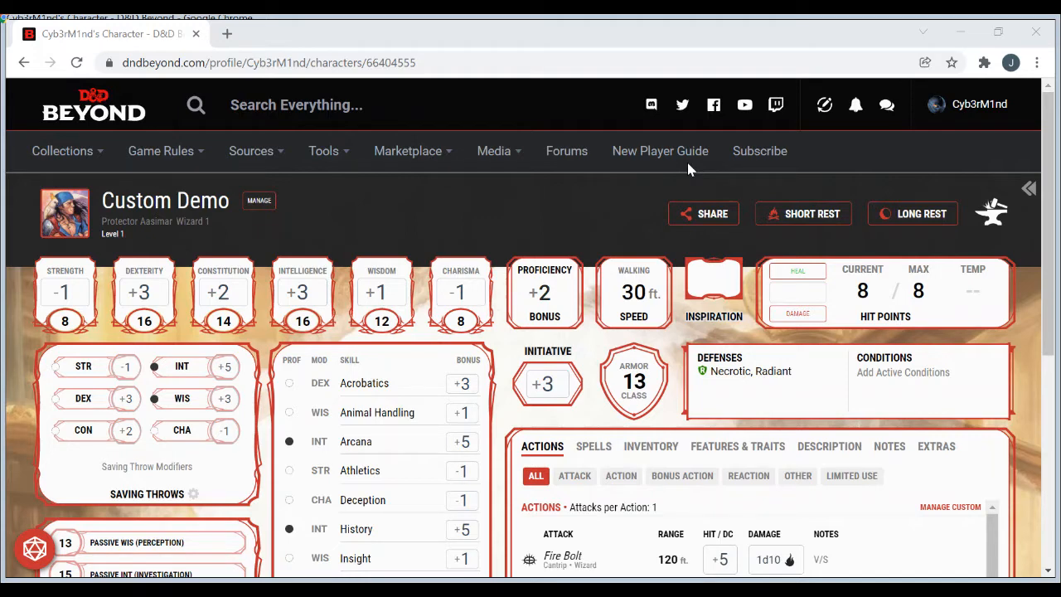
click(688, 162)
click(701, 168)
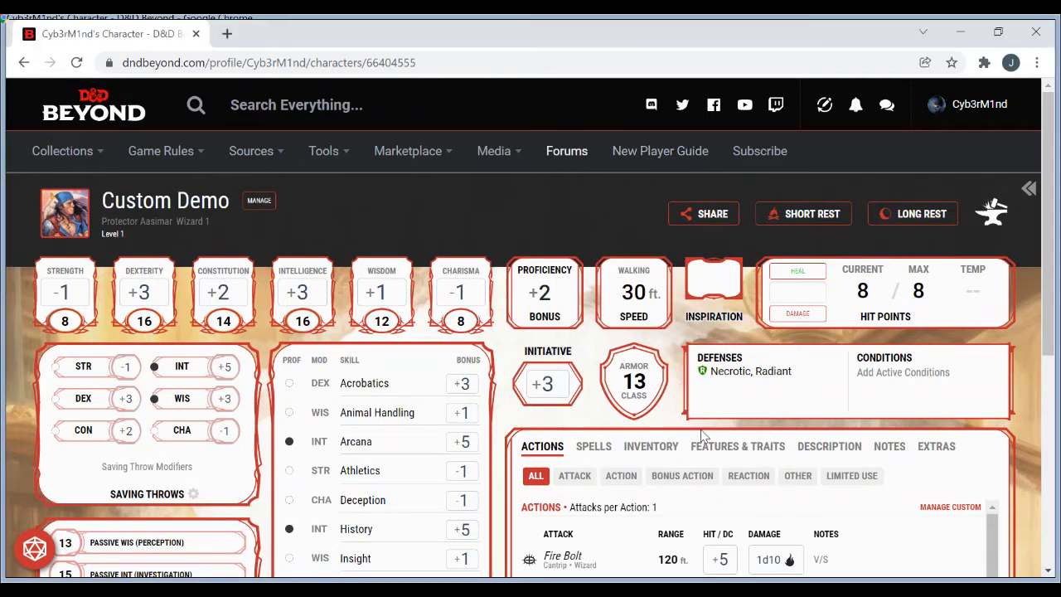
- Look over the character sheet's ability scores, skills, actions and inventory
drag(1049, 166, 1008, 356)
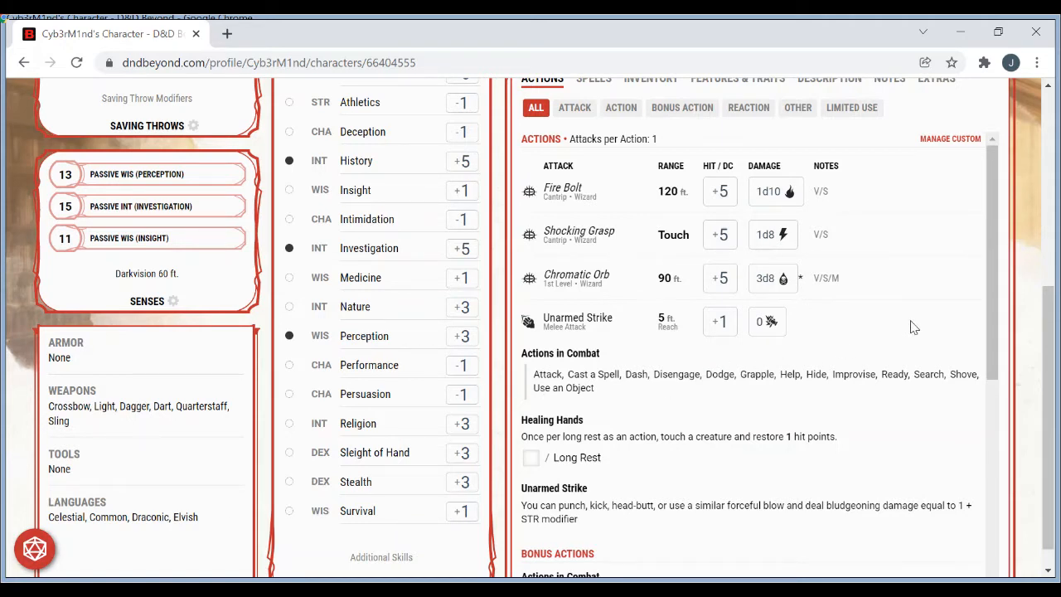
drag(1051, 349, 1050, 151)
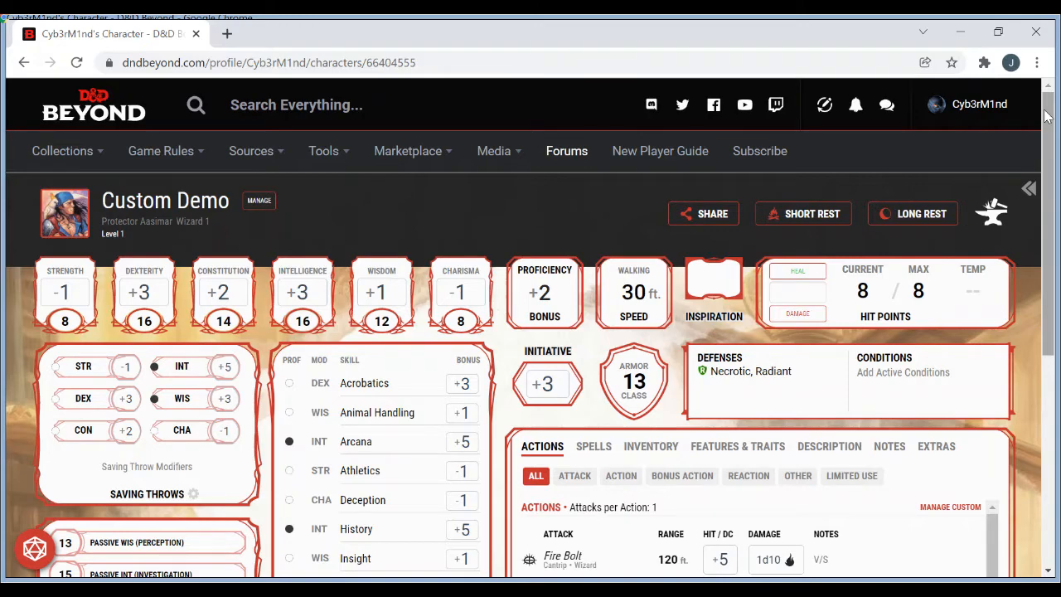
drag(1047, 116, 1051, 182)
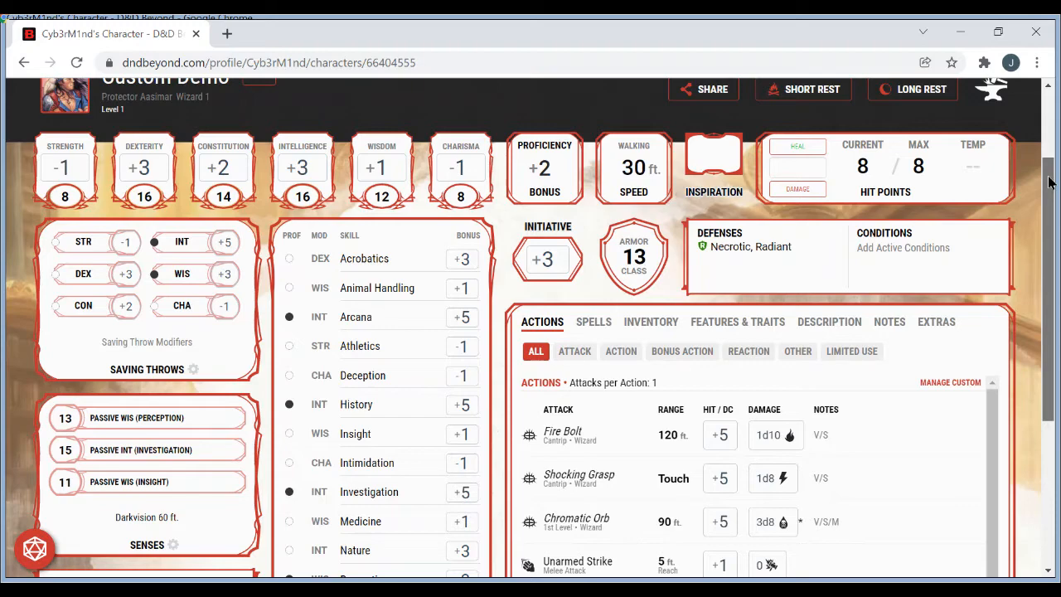
mouse_move(1050, 183)
mouse_down()
mouse_move(1055, 199)
mouse_move(1051, 164)
mouse_up()
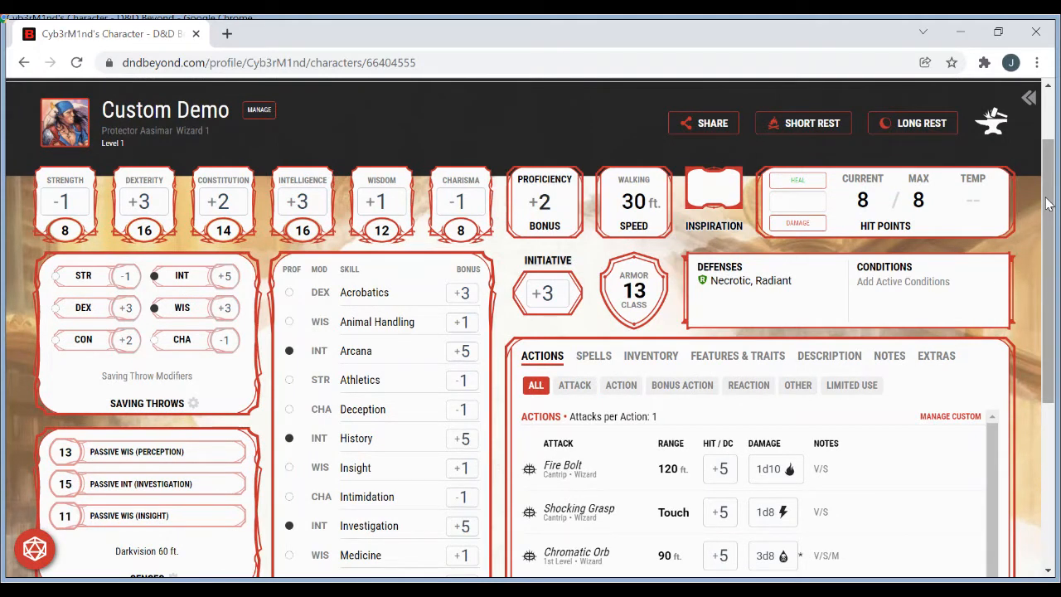
drag(1046, 204, 1049, 247)
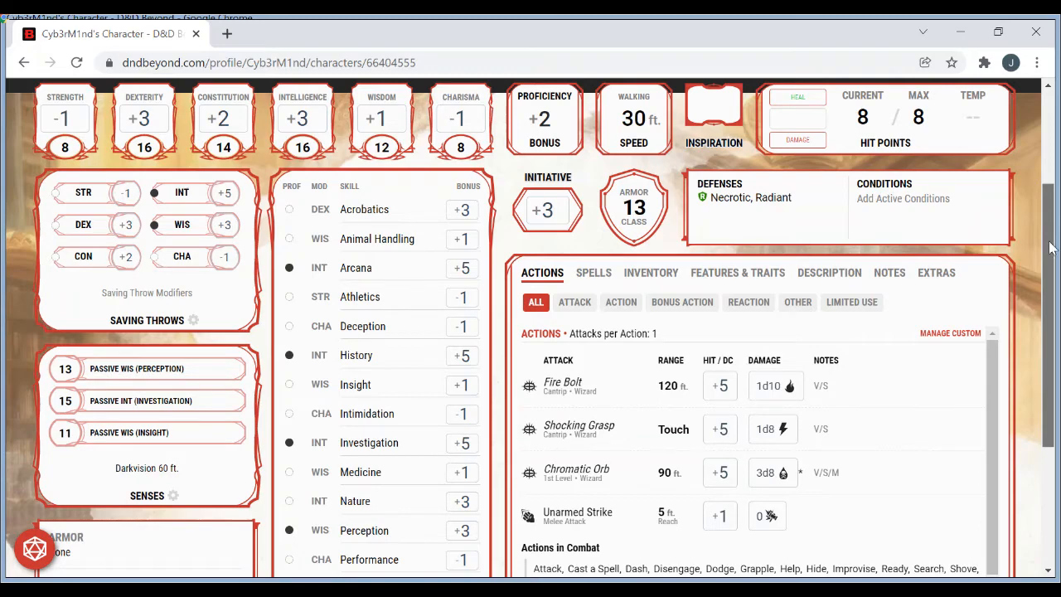
drag(1049, 247, 1056, 304)
scroll(1050, 185, up, 1)
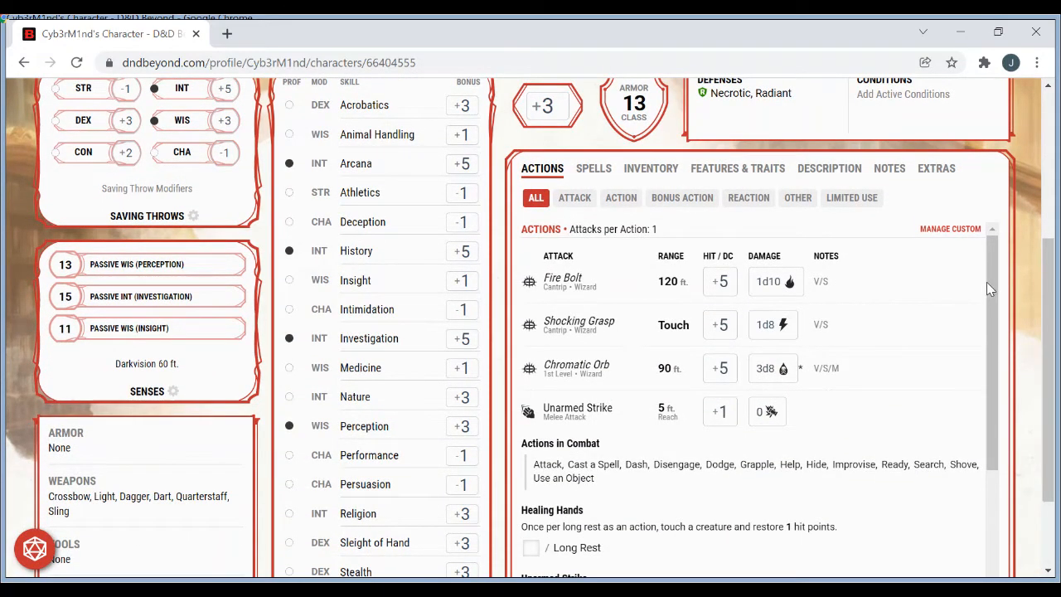
drag(997, 303, 1004, 257)
drag(1053, 322, 1052, 274)
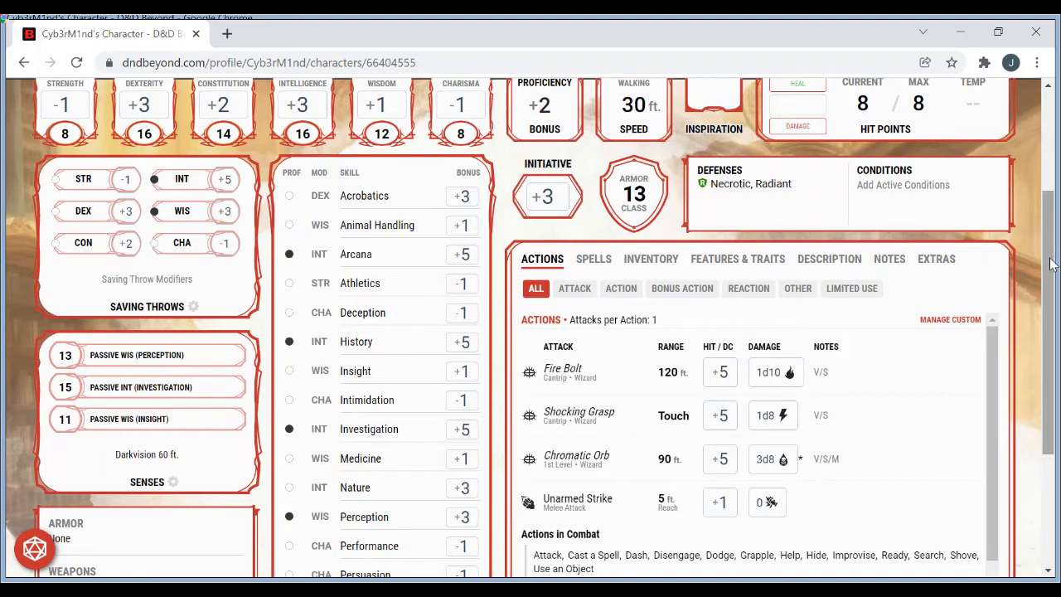
mouse_move(1049, 264)
mouse_down()
mouse_move(1049, 249)
mouse_move(1049, 282)
mouse_up()
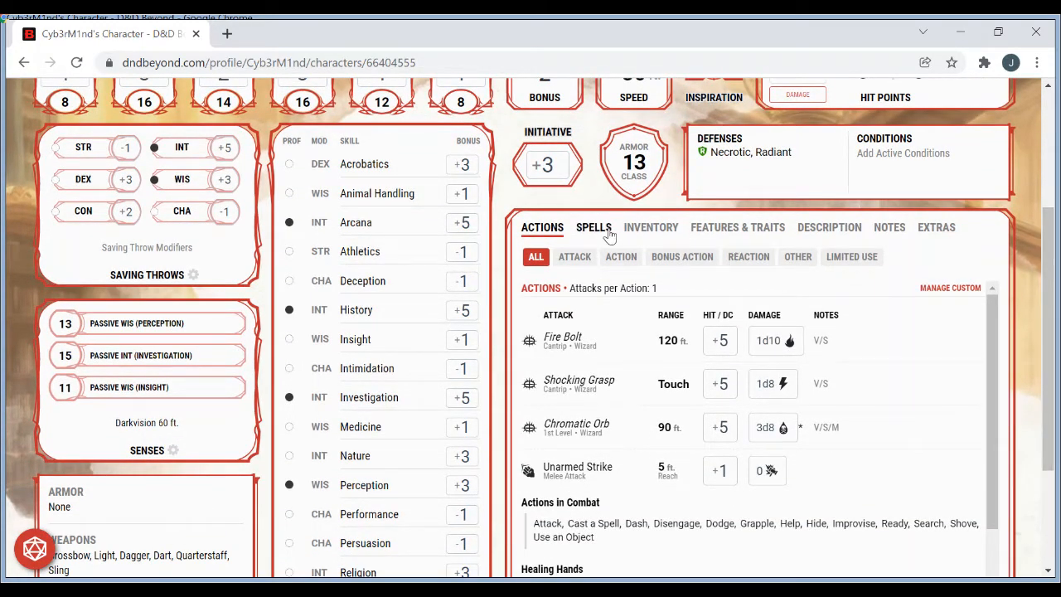
click(638, 232)
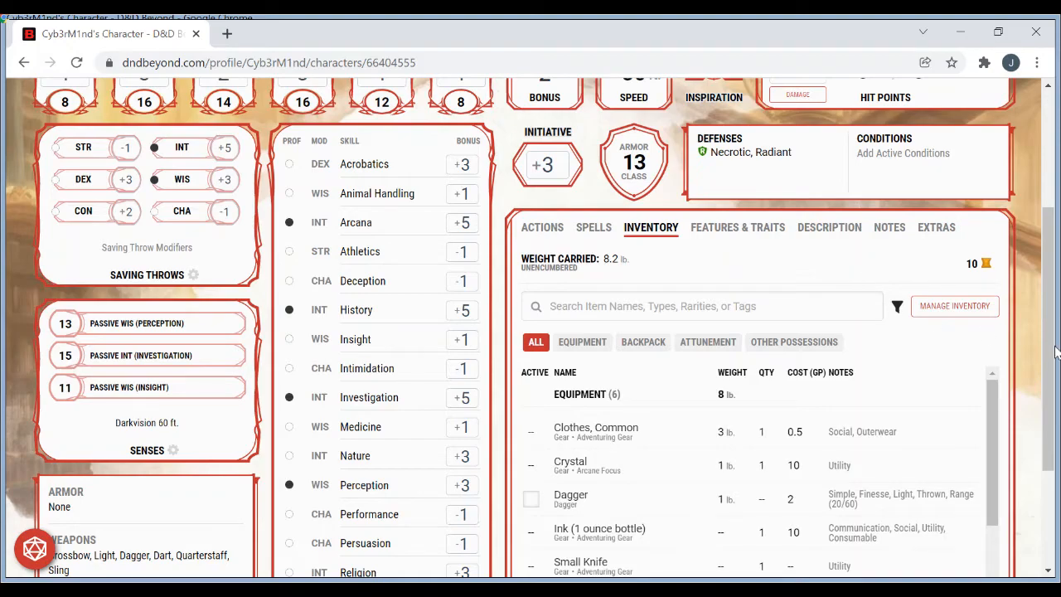
drag(1048, 350, 1053, 286)
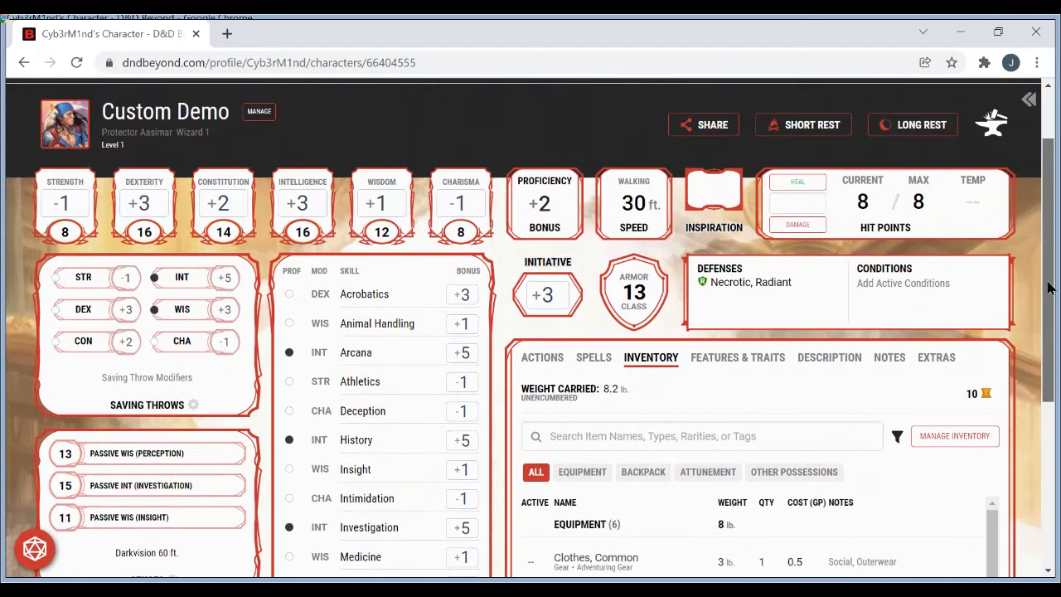
- Check the Chromatic Orb spell's details and required components in the character's spell list, then close them
click(590, 359)
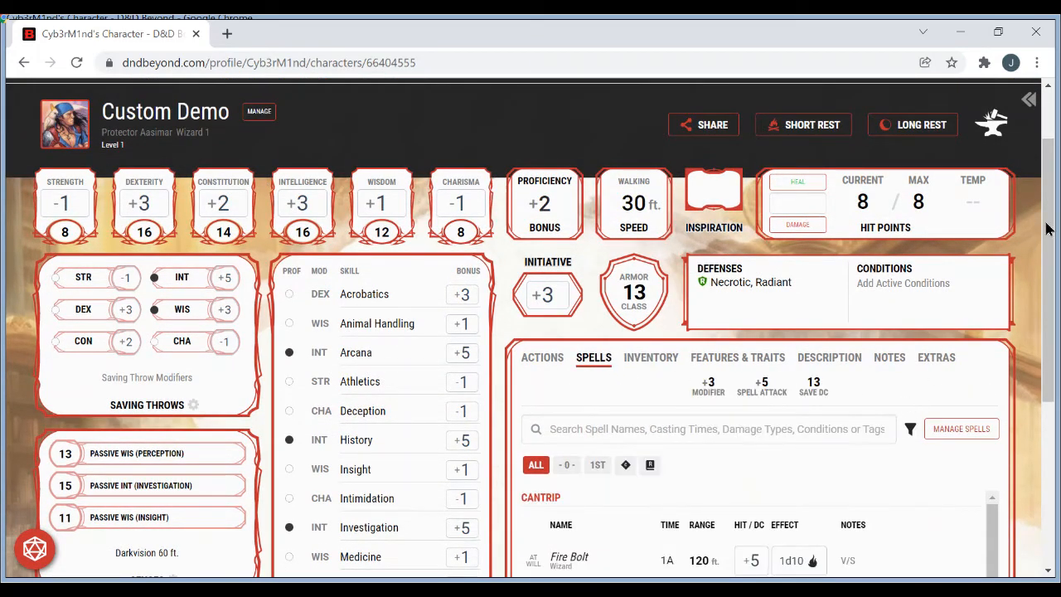
drag(1046, 234, 1028, 361)
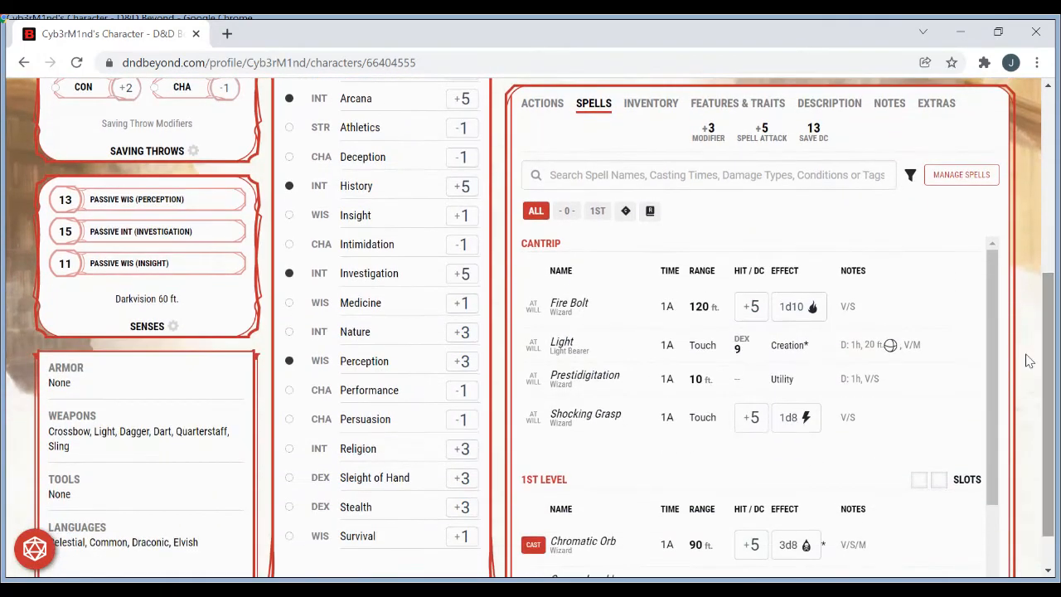
click(584, 543)
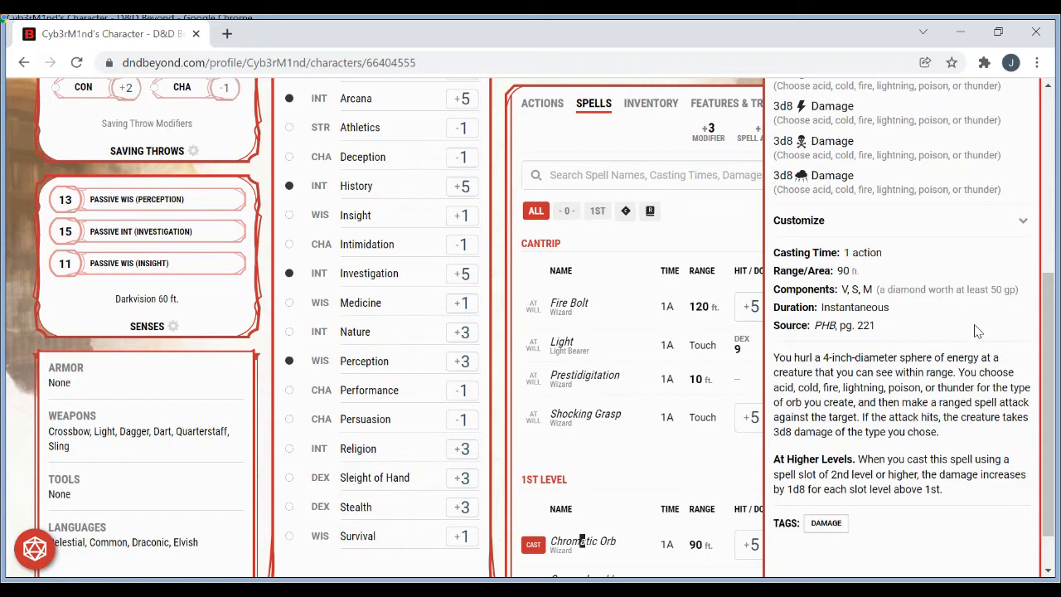
click(500, 313)
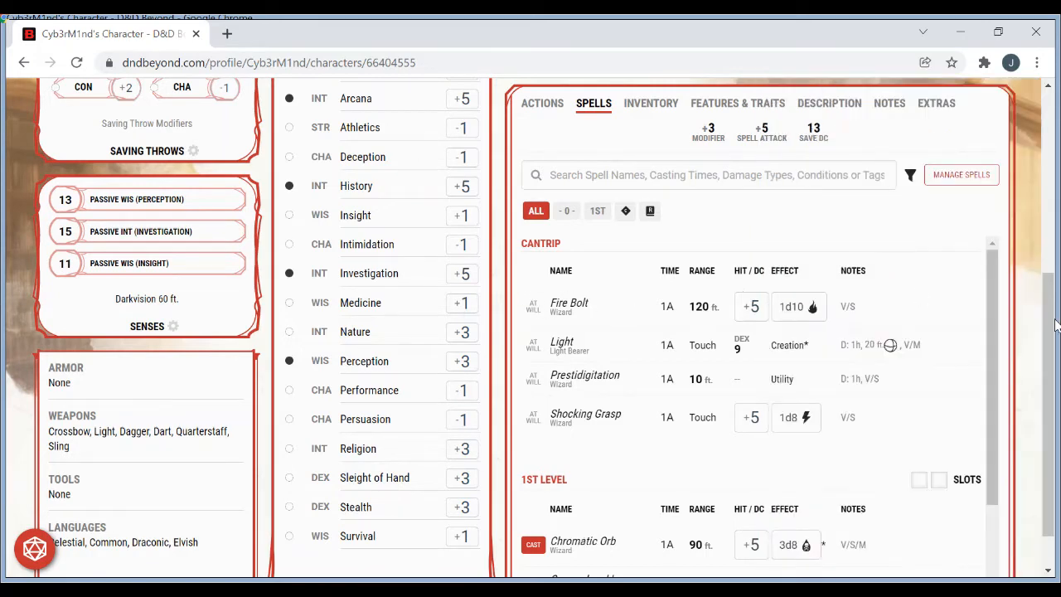
- Open the form for adding a custom item in the character's inventory management
scroll(1051, 329, up, 1)
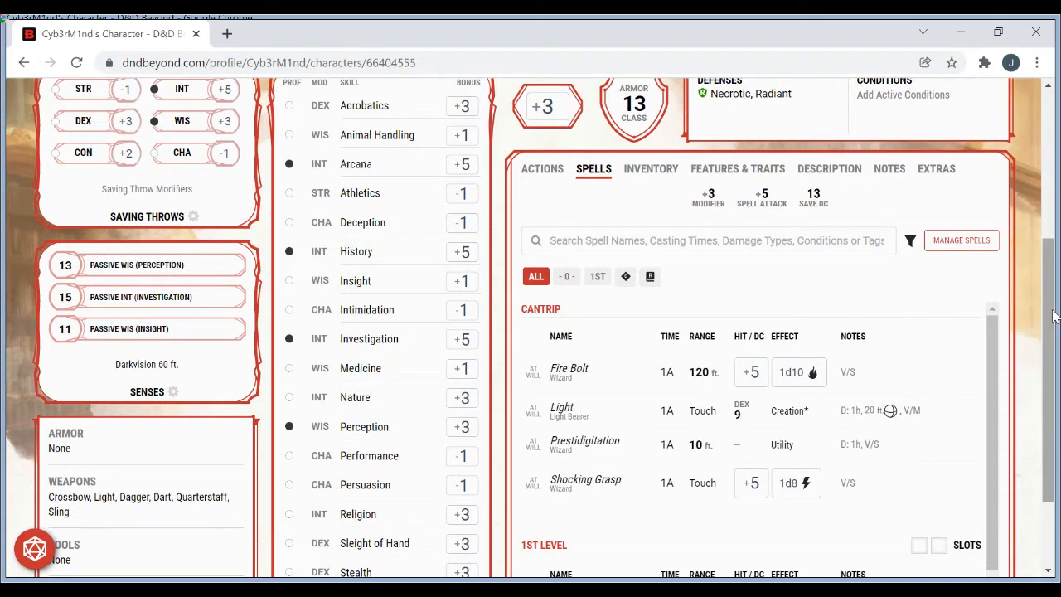
drag(1050, 323, 1051, 326)
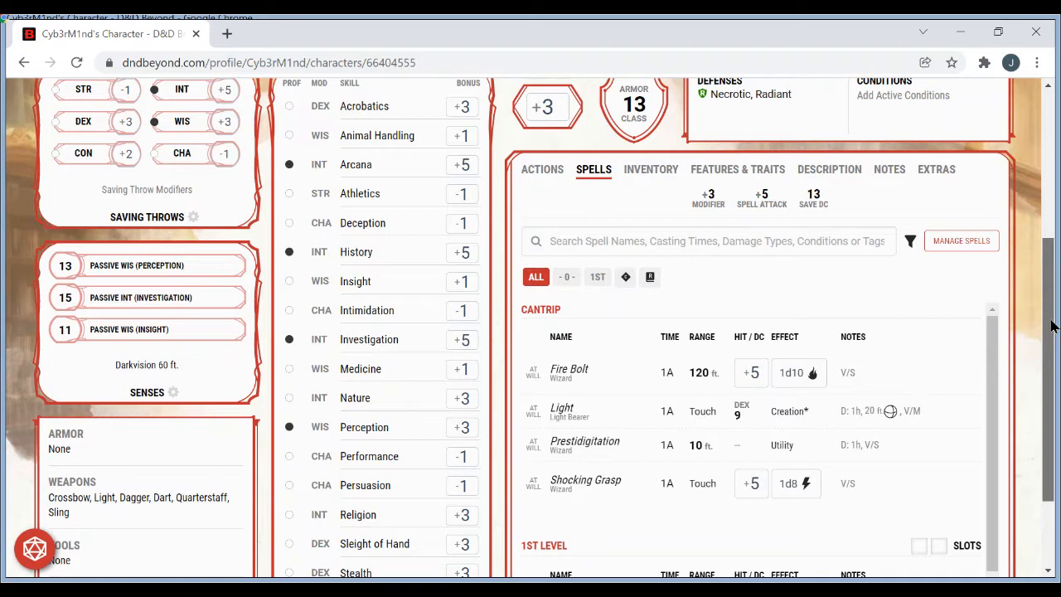
drag(1051, 326, 1050, 334)
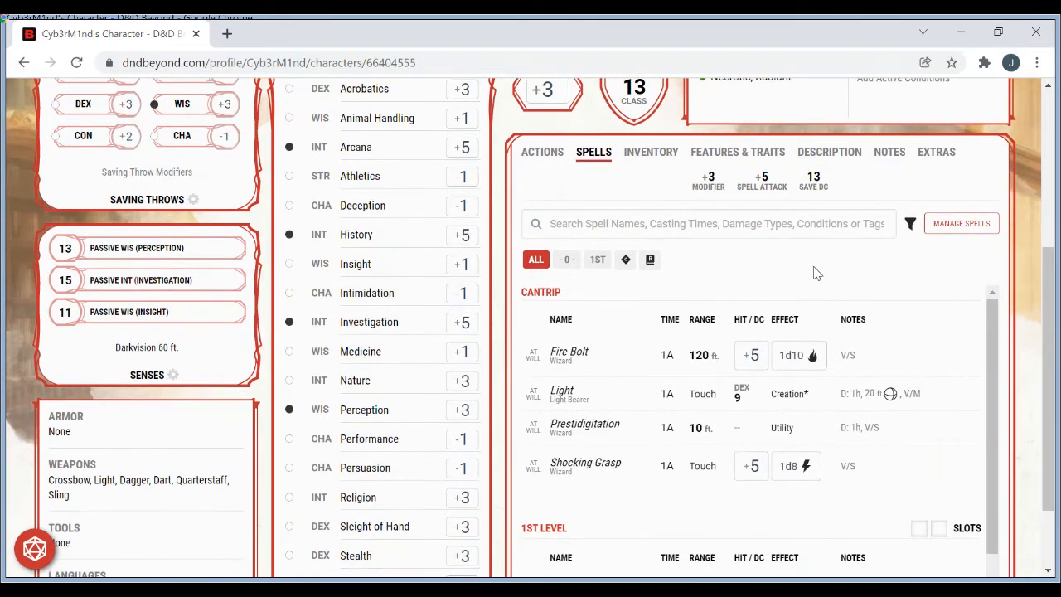
click(638, 155)
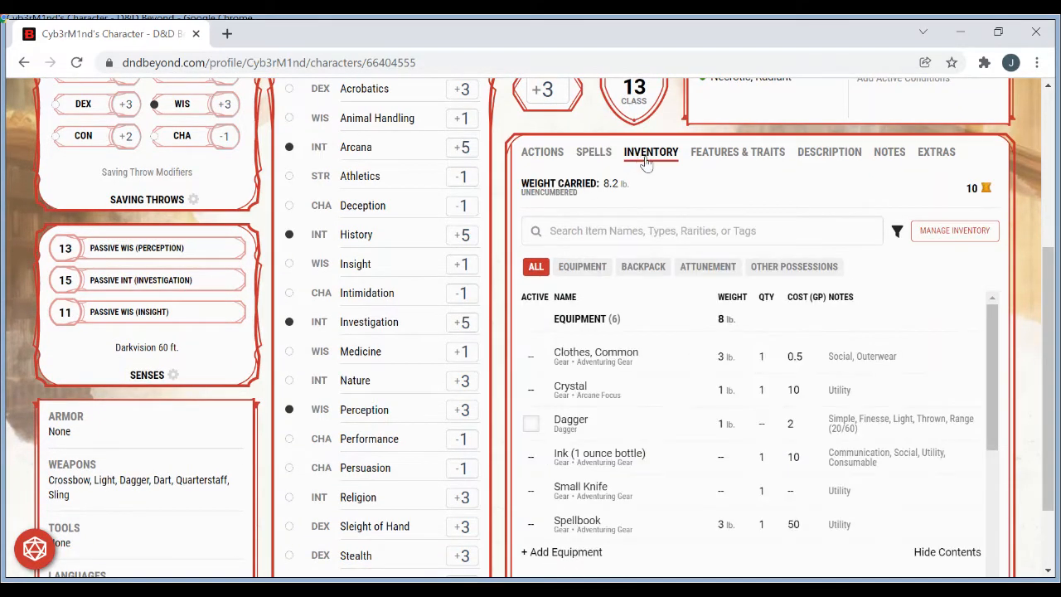
drag(1051, 323, 1051, 311)
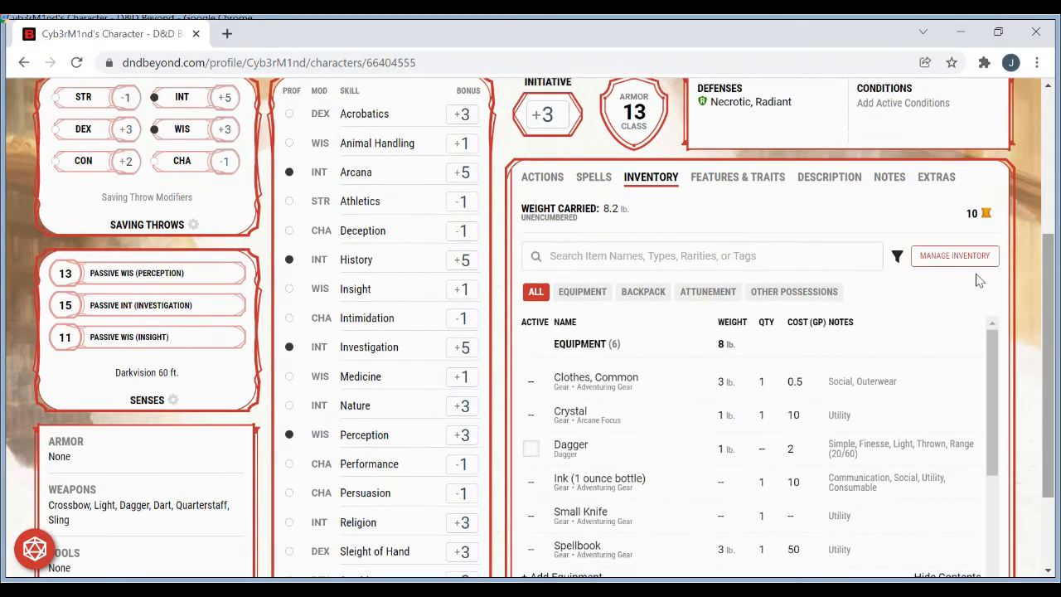
click(948, 258)
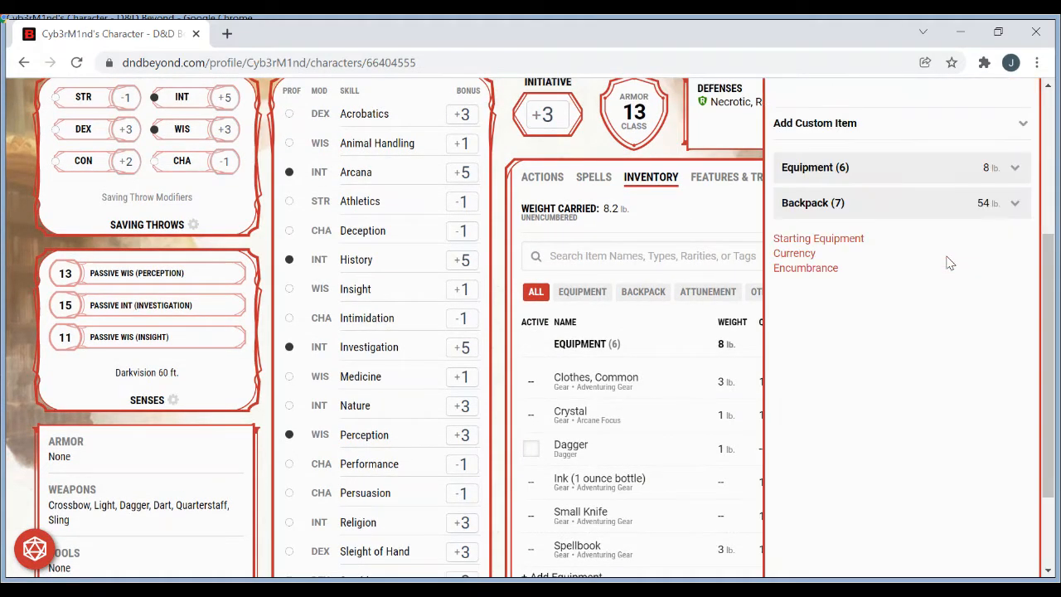
drag(1053, 282, 1052, 225)
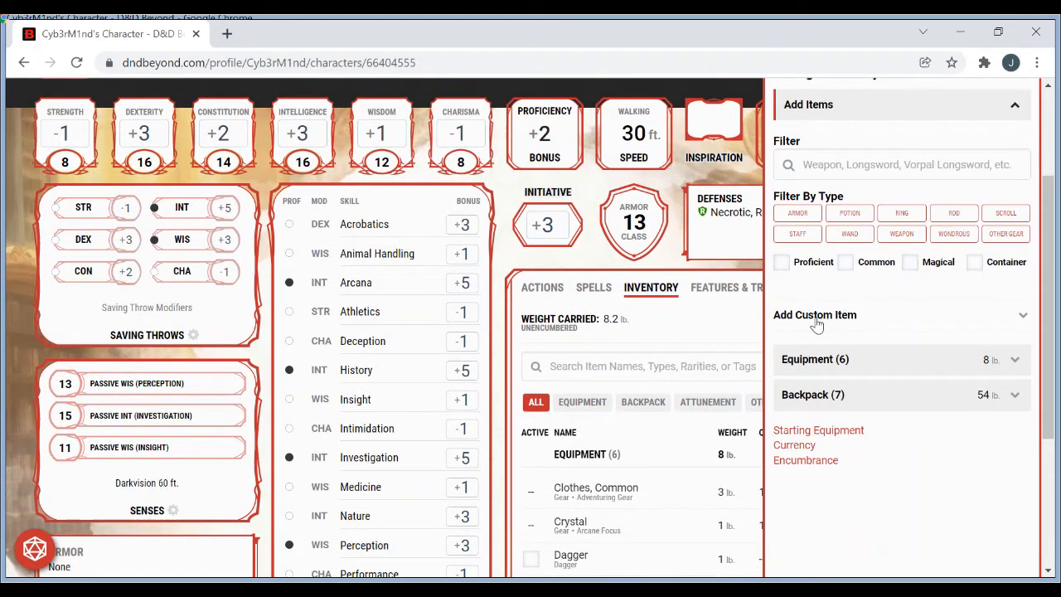
click(900, 329)
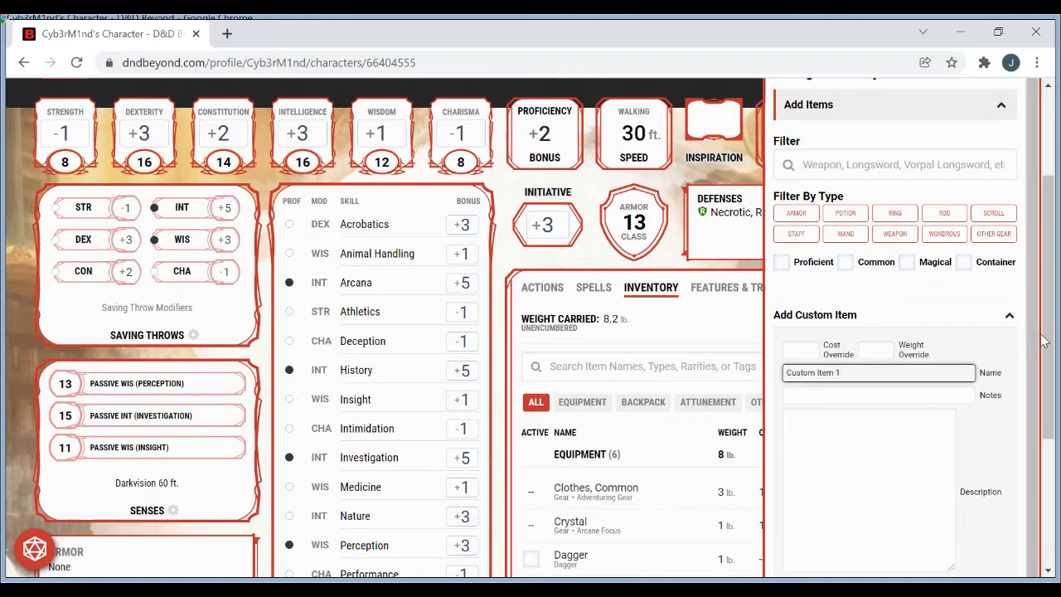
drag(1052, 343, 1057, 410)
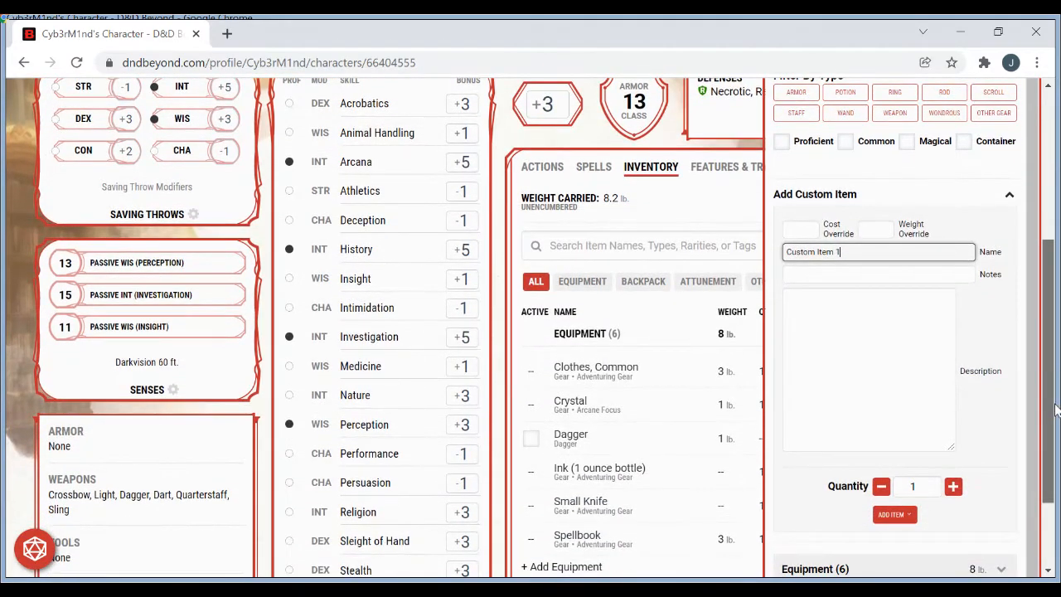
click(797, 230)
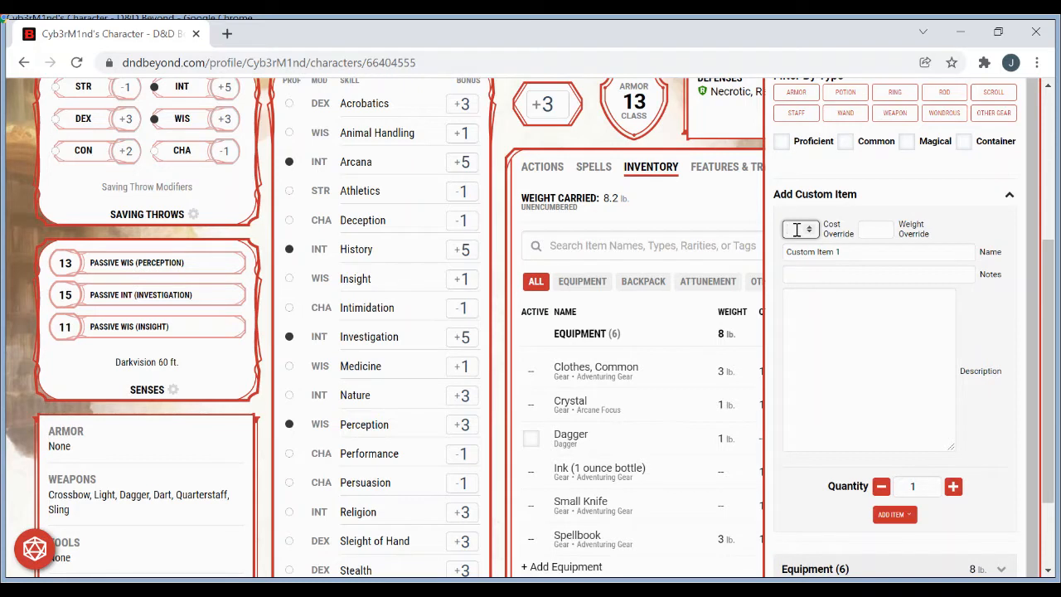
text(50)
click(870, 234)
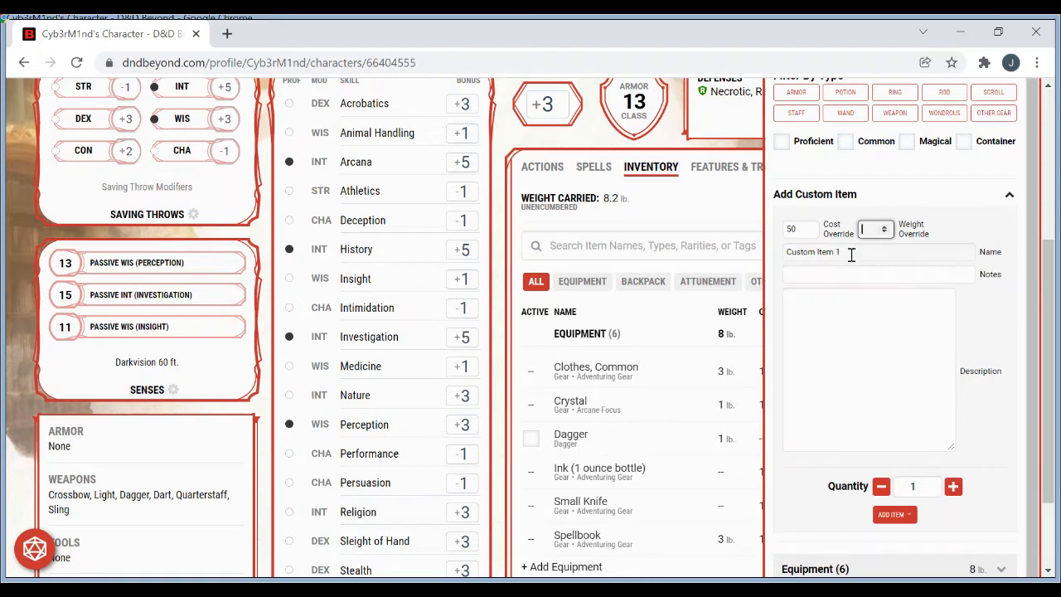
text(1)
click(859, 253)
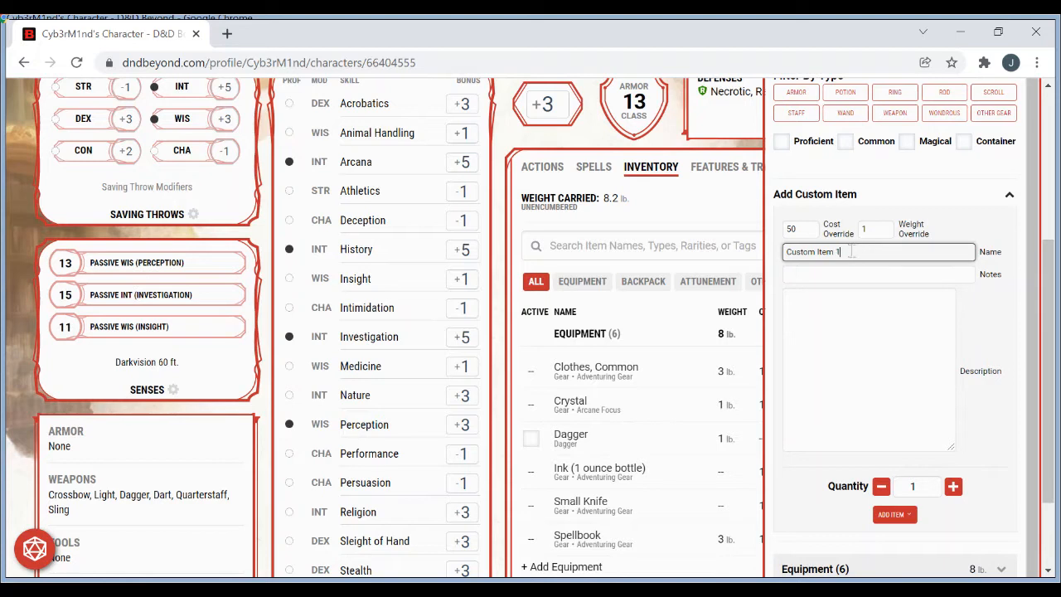
click(749, 245)
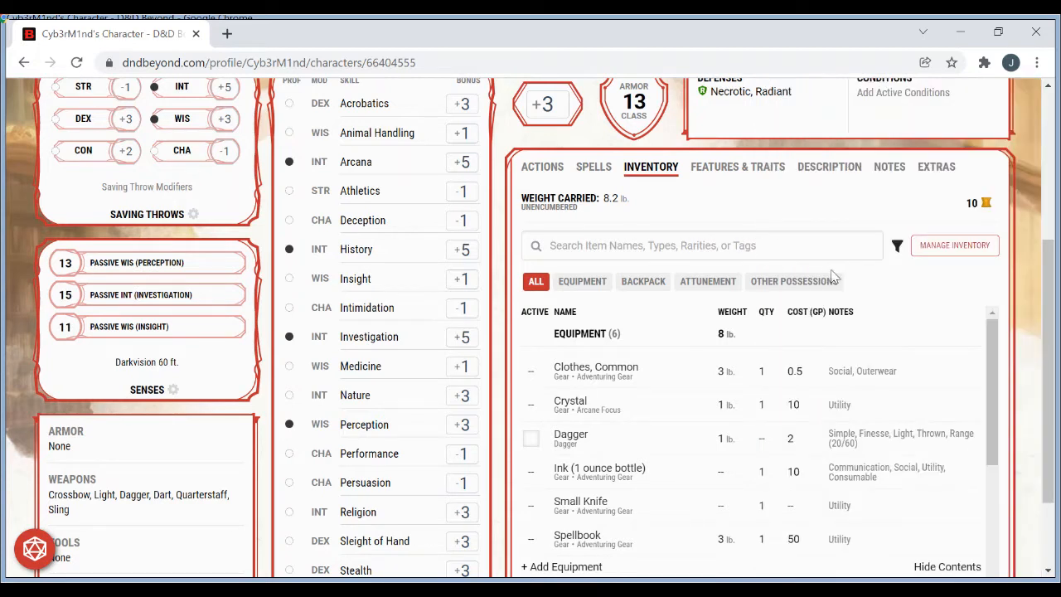
- Start a new custom inventory item with a cost override of 50 and a weight override of 1
click(933, 250)
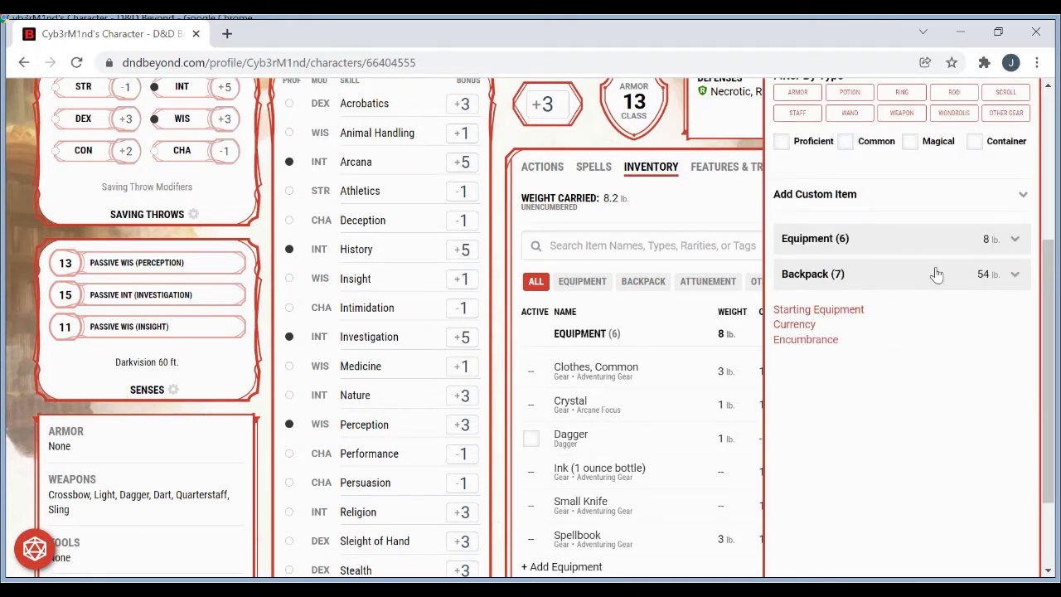
click(861, 199)
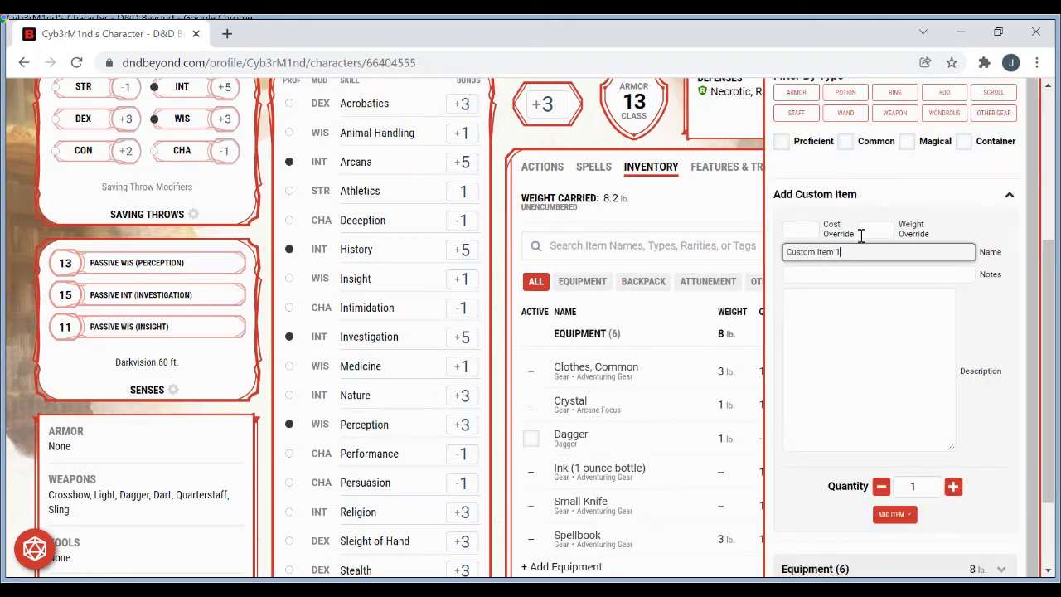
click(800, 231)
text(50)
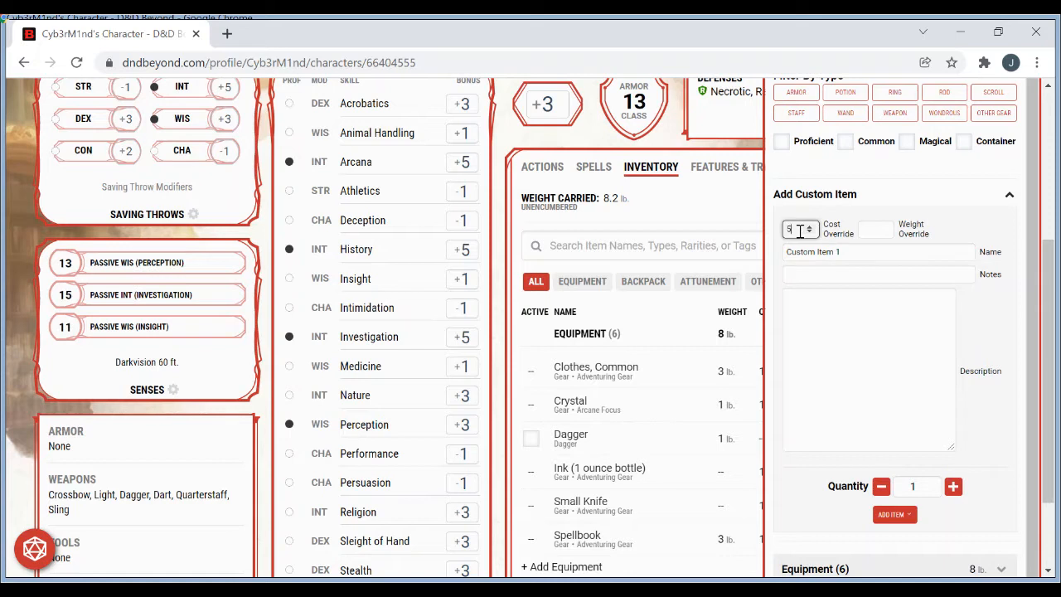
click(875, 229)
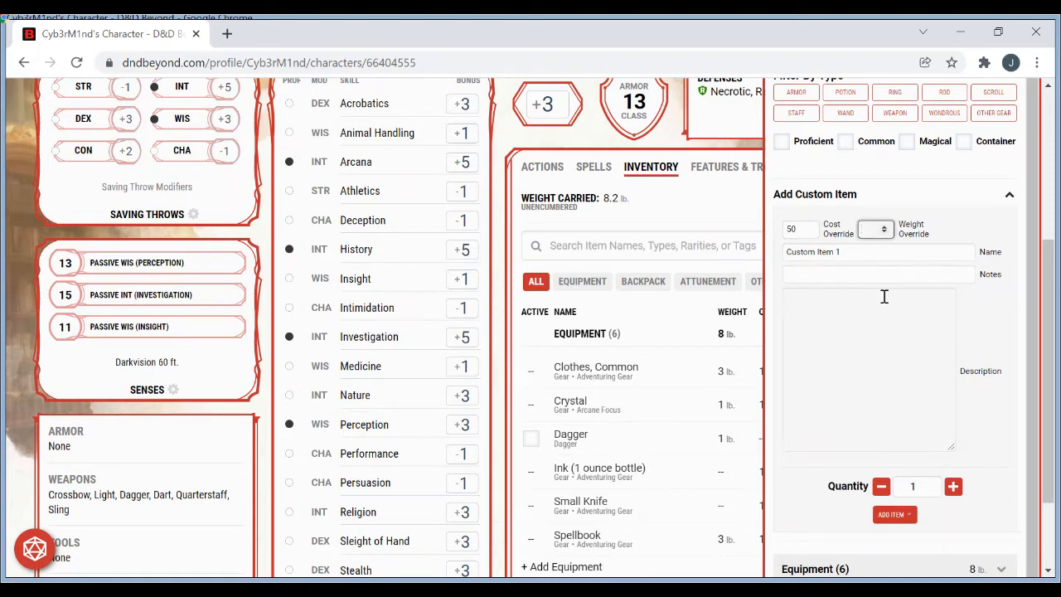
text(1)
- Name the custom item "Diamond [50 gp]" and enter "Spell Component: Chromatic Orb" as its notes
click(841, 254)
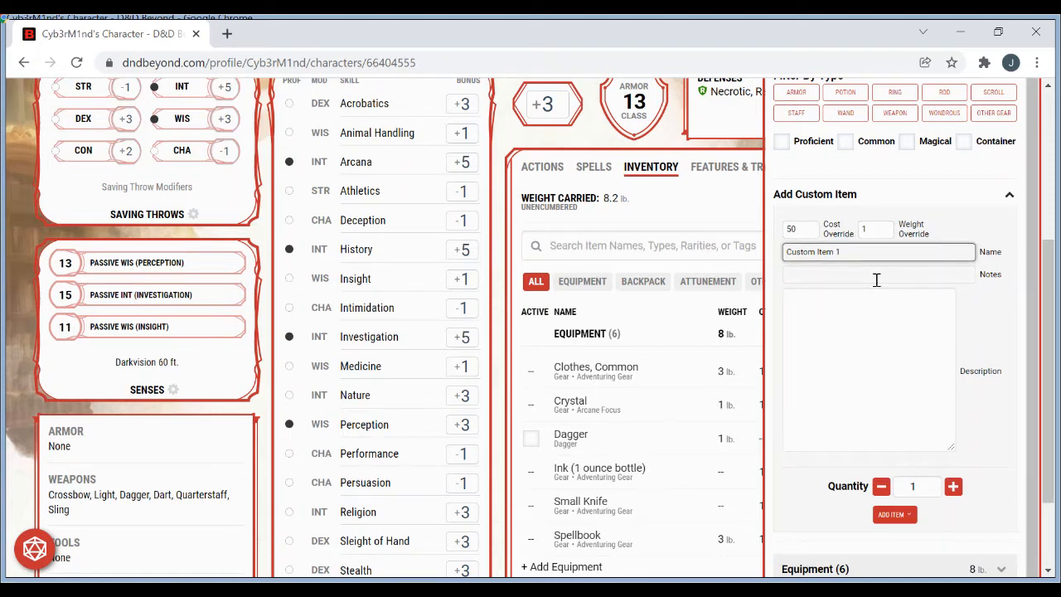
drag(842, 252, 784, 251)
text(Diamond)
text([50 gp)
click(857, 278)
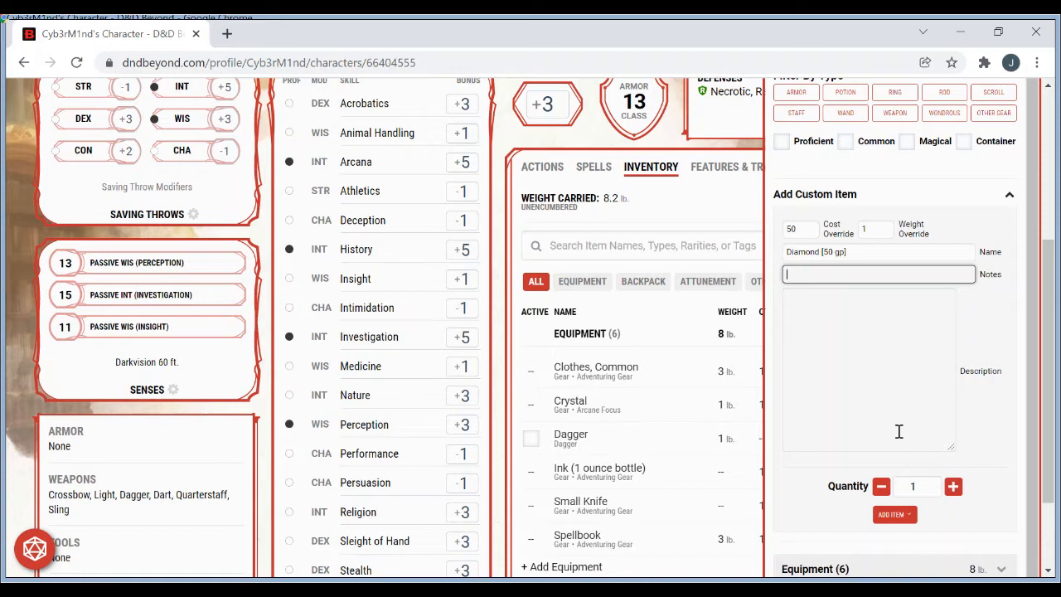
text(Spell Component: Chromatic Orb)
click(873, 371)
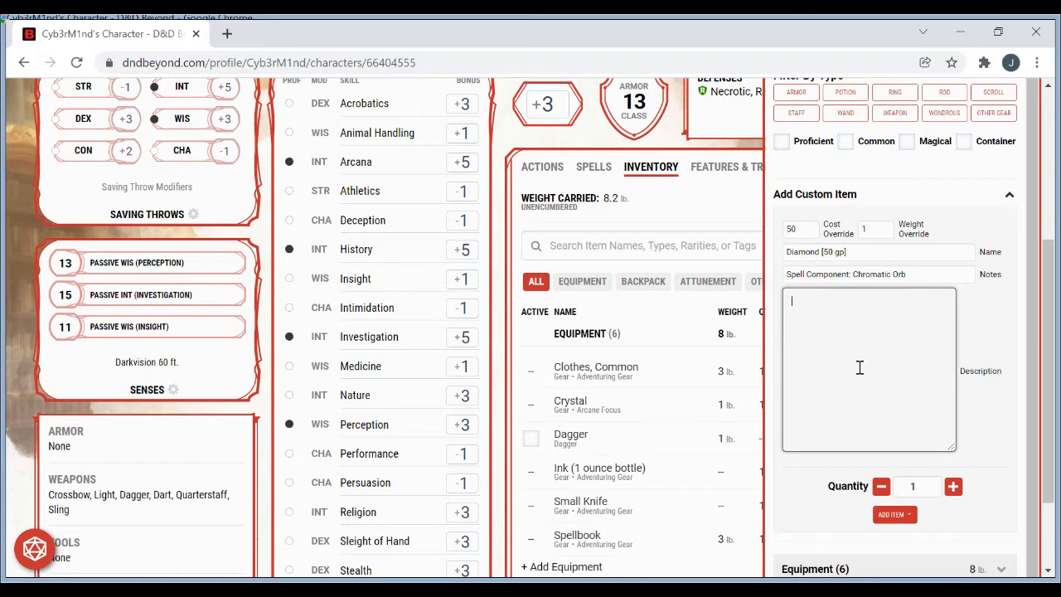
- Enter "50 gp diamond bought at market in Made-Up-Town" as the custom item's description and add the item to the Backpack
text(5)
key(BackSpace)
text(50 gp diamond)
key(BackSpace)
text(d)
text(bought )
text(at)
text( h)
key(BackSpace)
text(m)
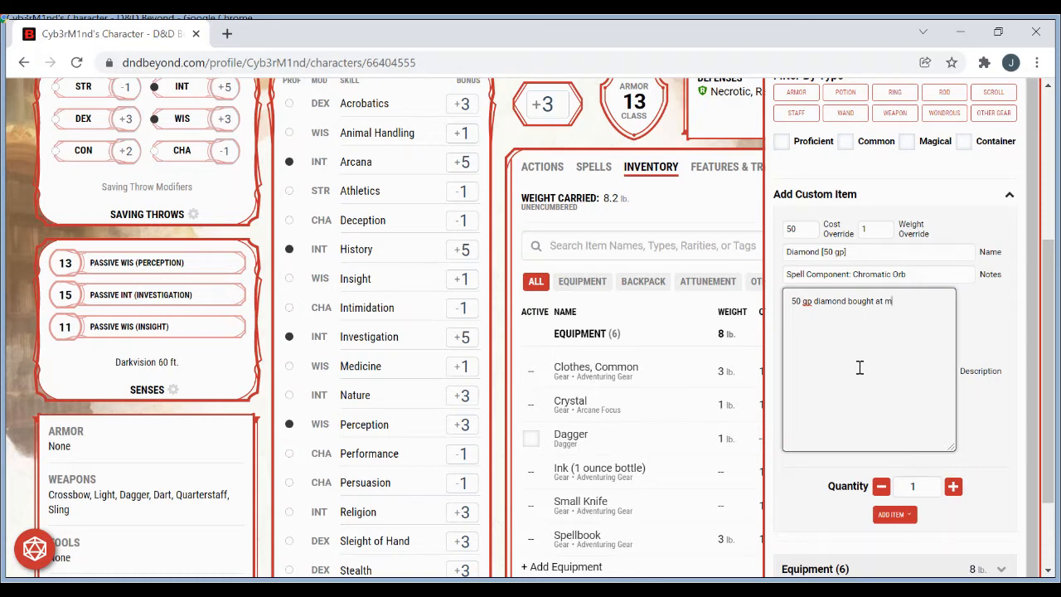
text(arket in Made-Up-Town)
click(911, 519)
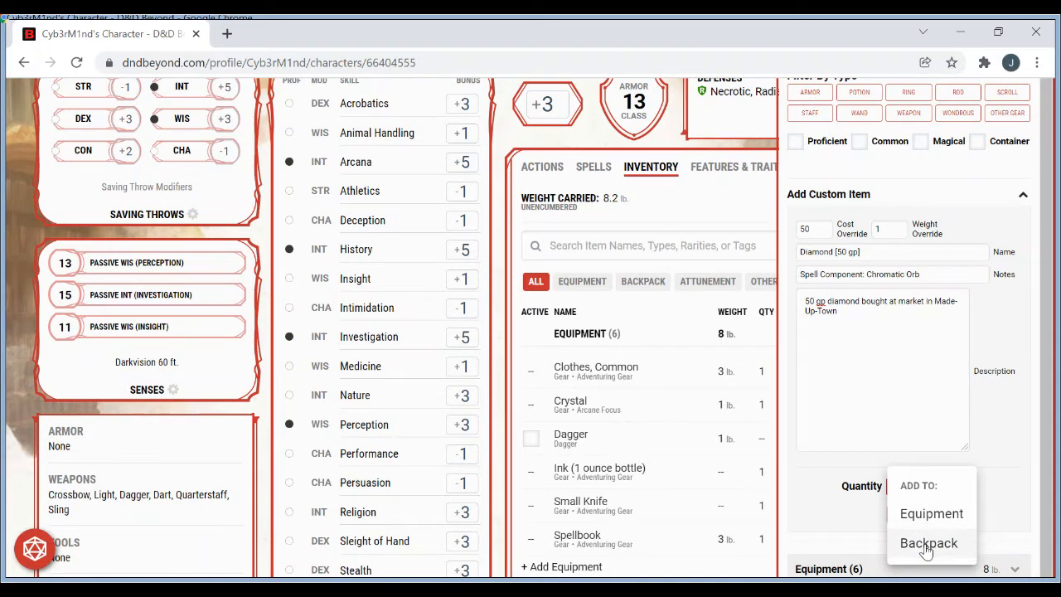
click(926, 546)
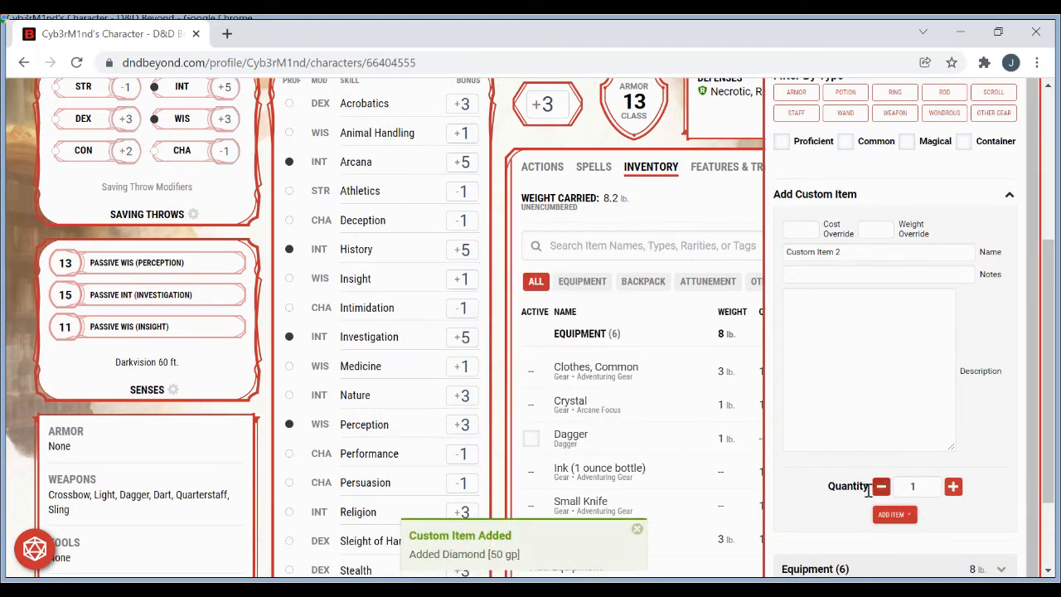
- Try raising the blank custom item's quantity to 2 and return it to 1
click(935, 483)
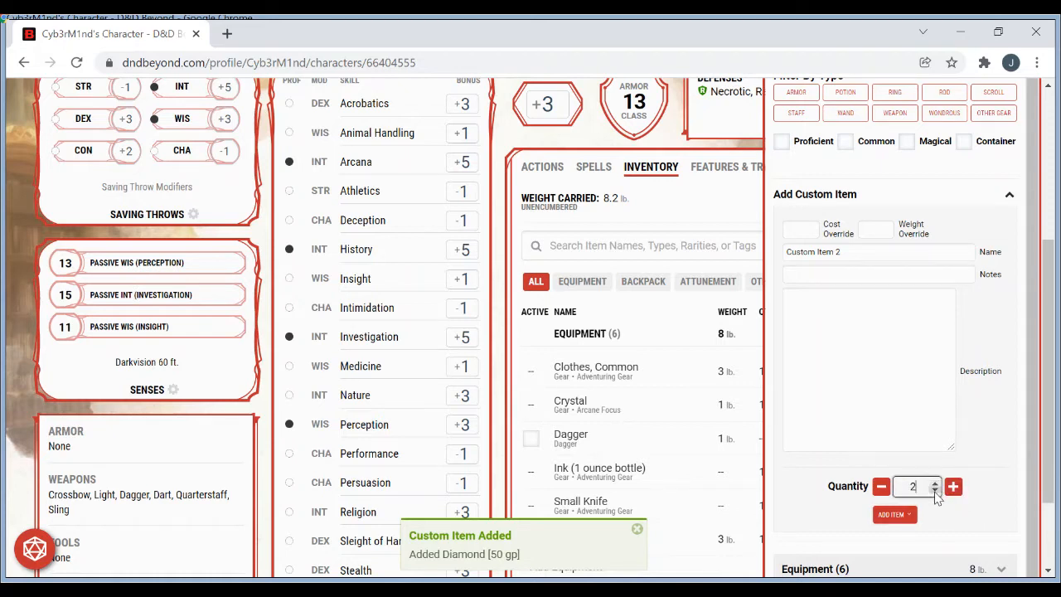
click(883, 491)
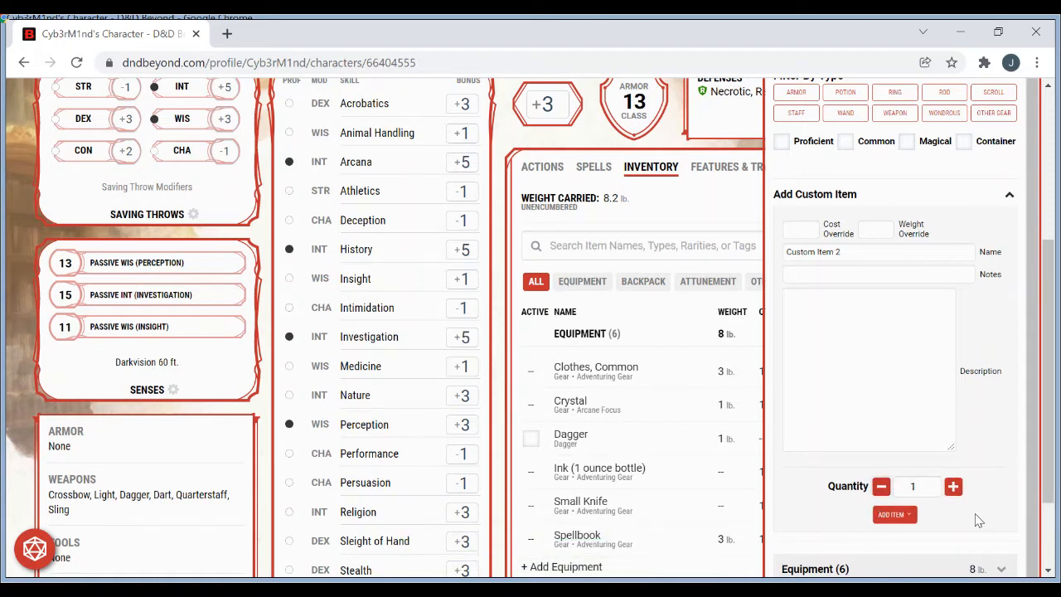
click(953, 487)
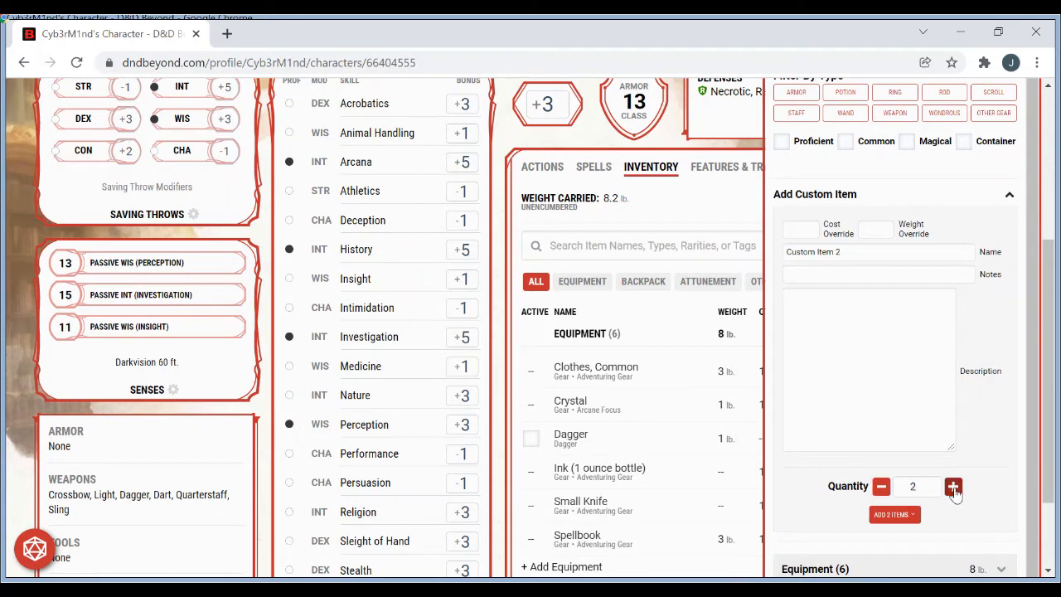
click(882, 489)
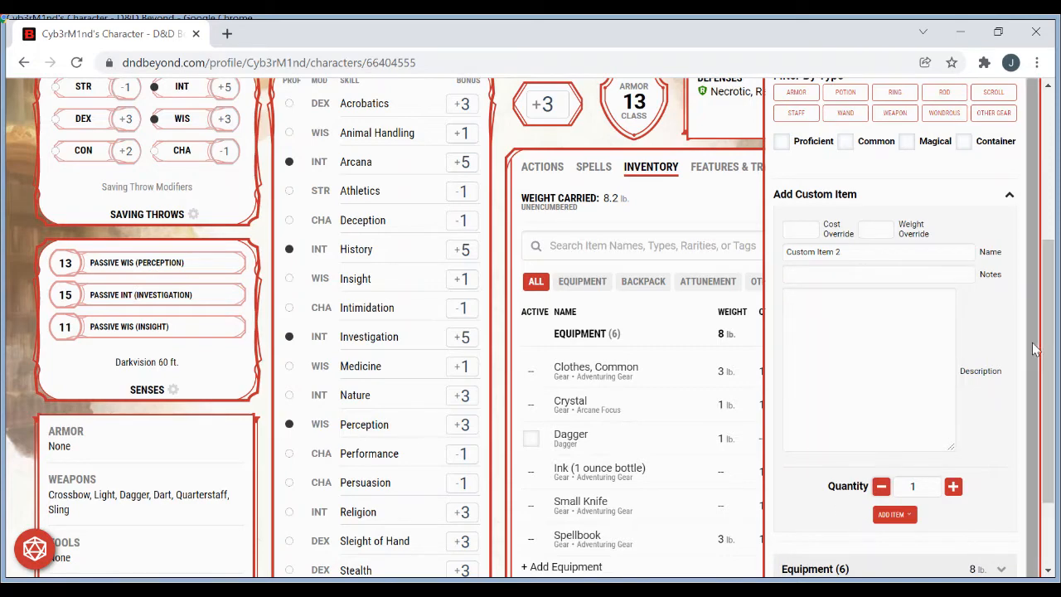
- Collapse the item-adding section and show the details of Diamond [50 gp] in the Backpack contents
scroll(1046, 378, down, 1)
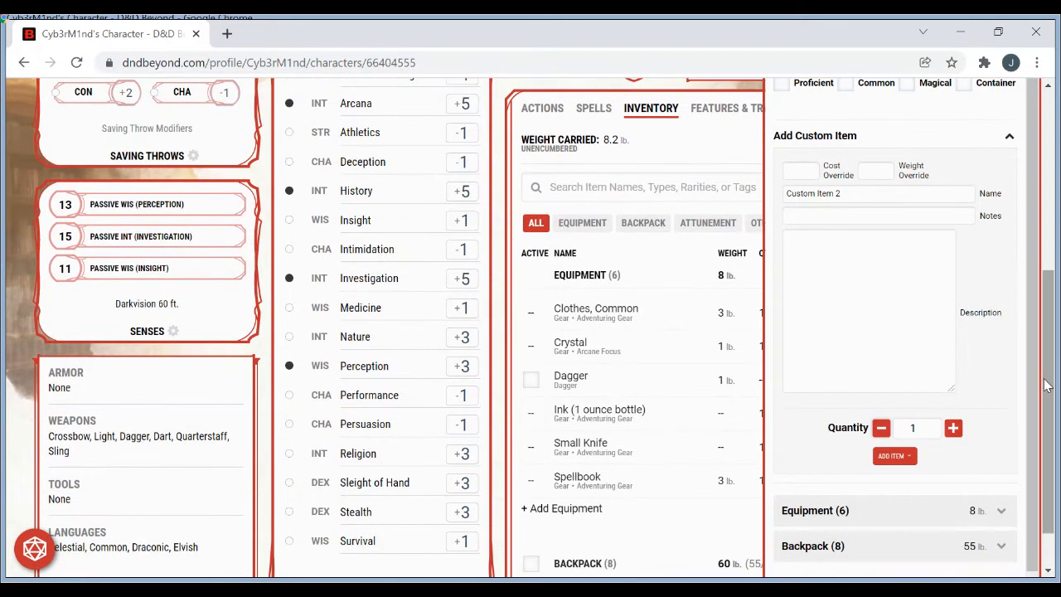
scroll(1048, 361, up, 4)
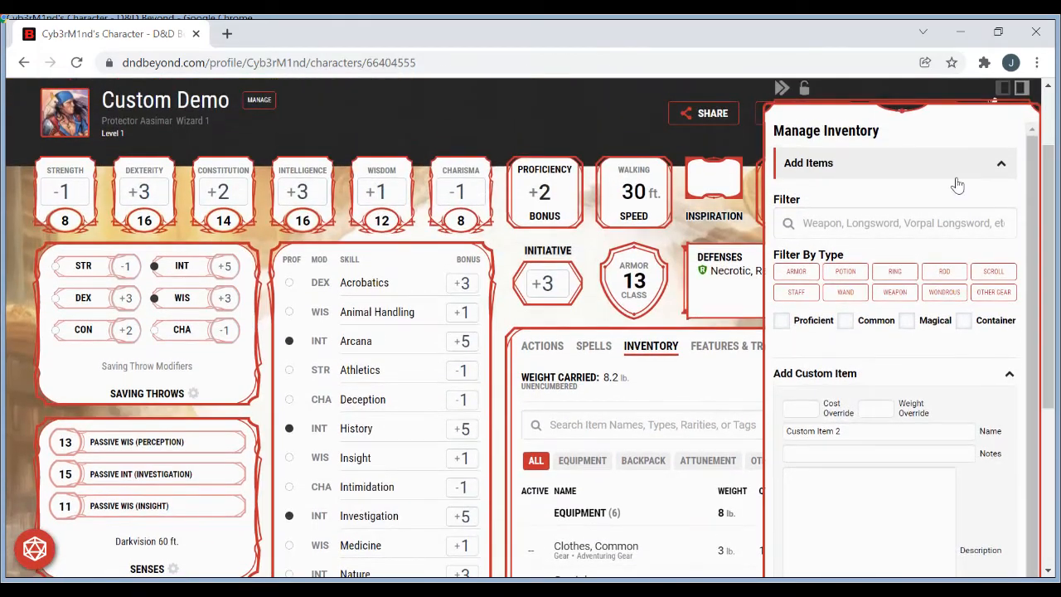
click(948, 165)
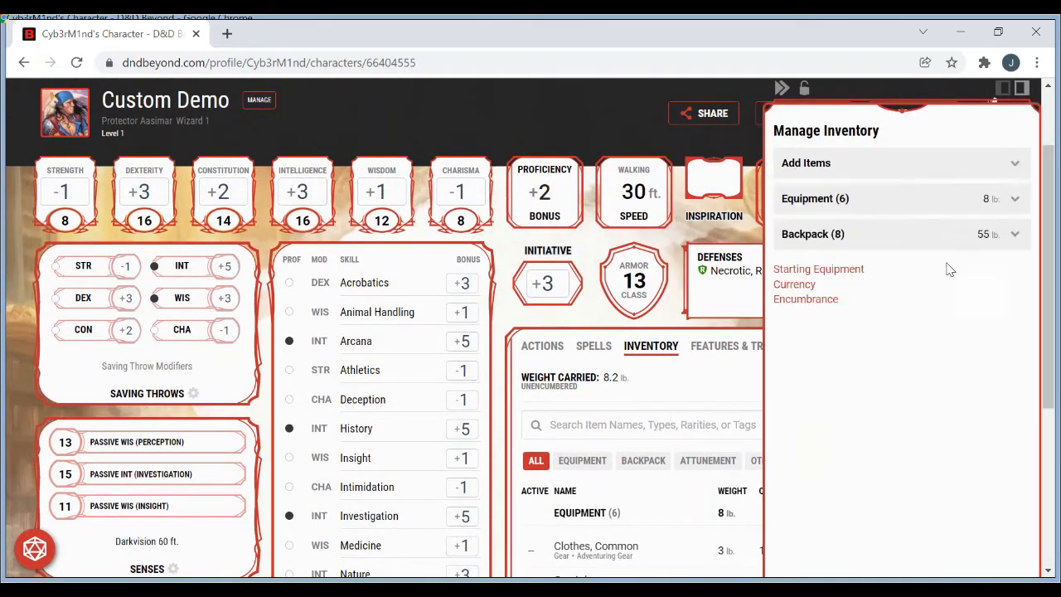
click(854, 239)
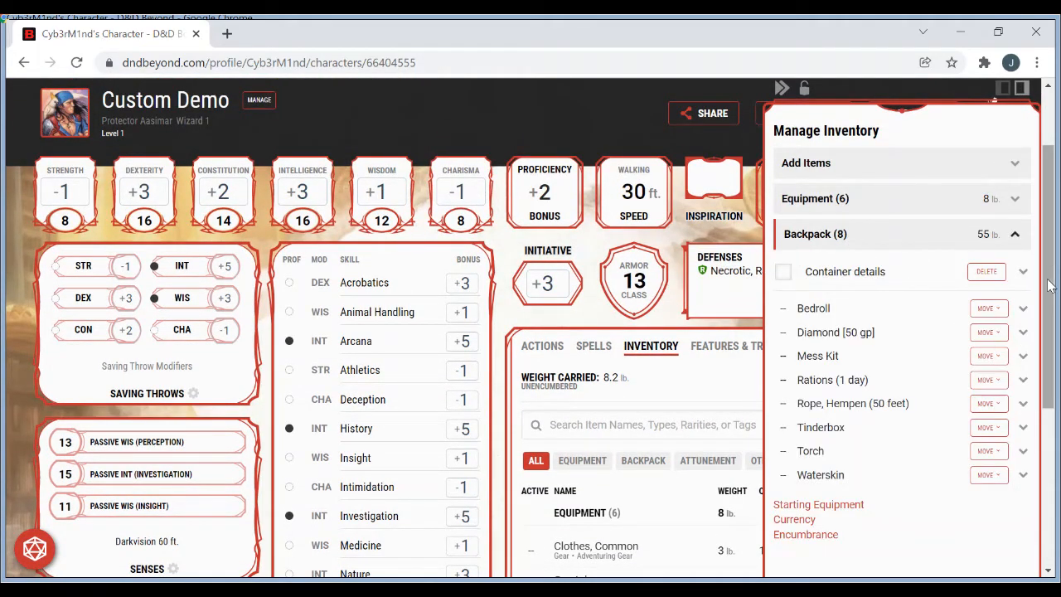
scroll(1054, 305, down, 1)
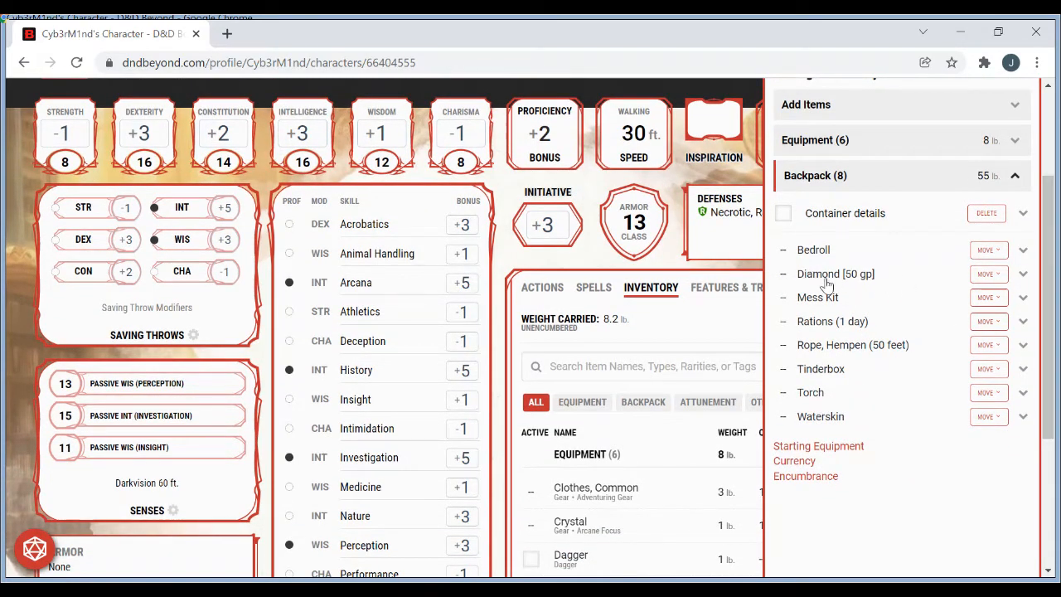
click(1023, 275)
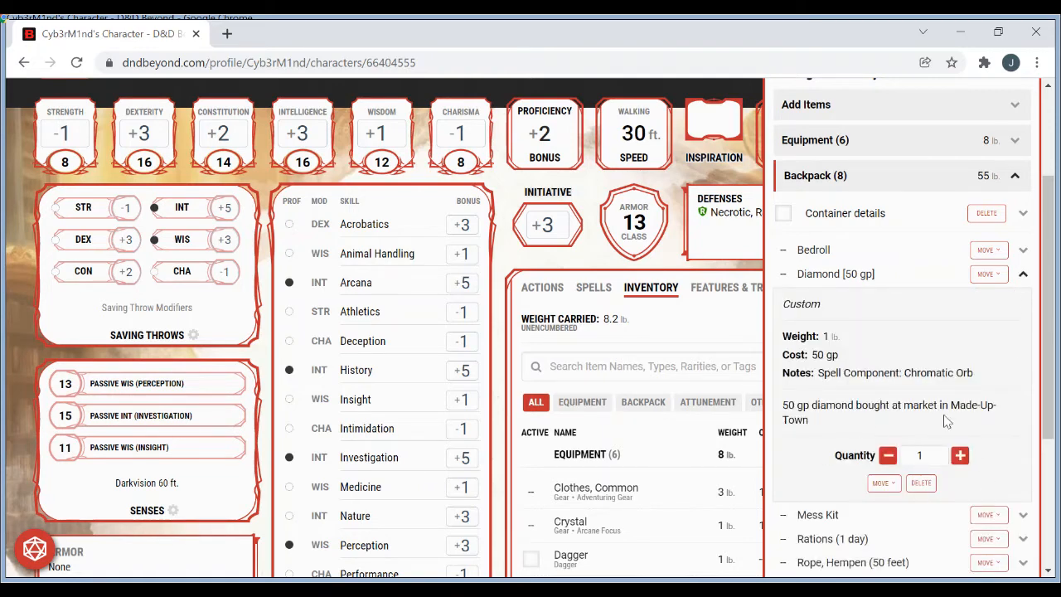
- Try adjusting the diamond's quantity up and down to 0, and collapse its details
click(959, 457)
click(888, 456)
click(888, 456)
click(888, 456)
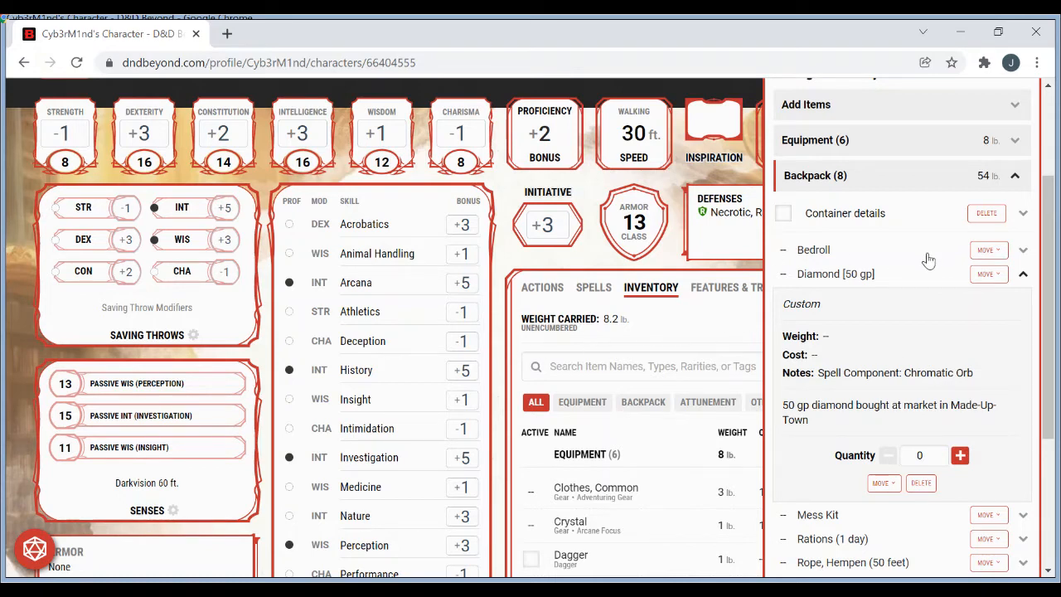
click(1022, 274)
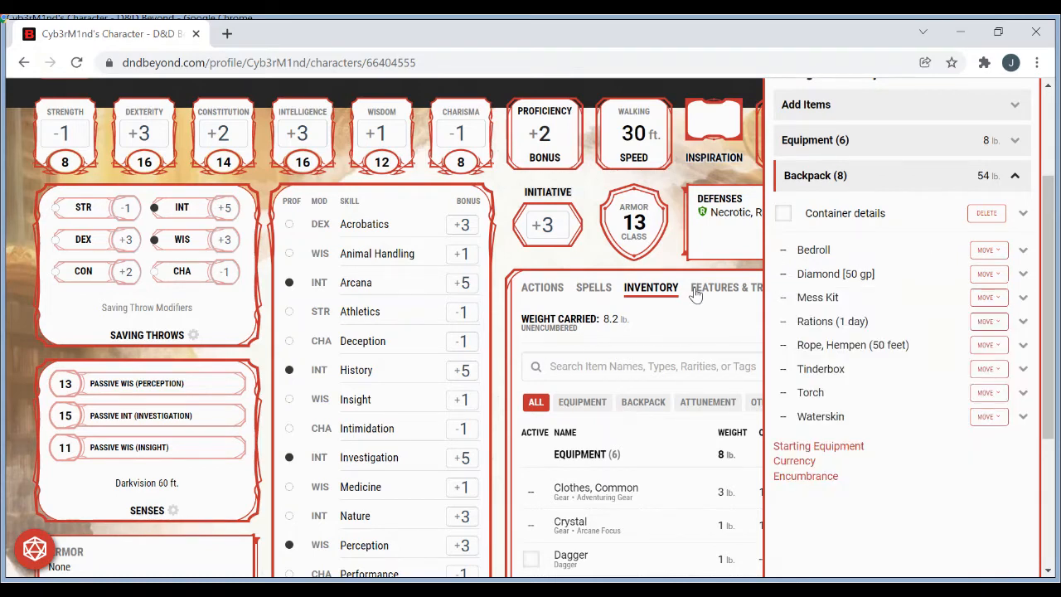
- Close the inventory management and show only the Backpack's contents in the character's inventory
click(496, 360)
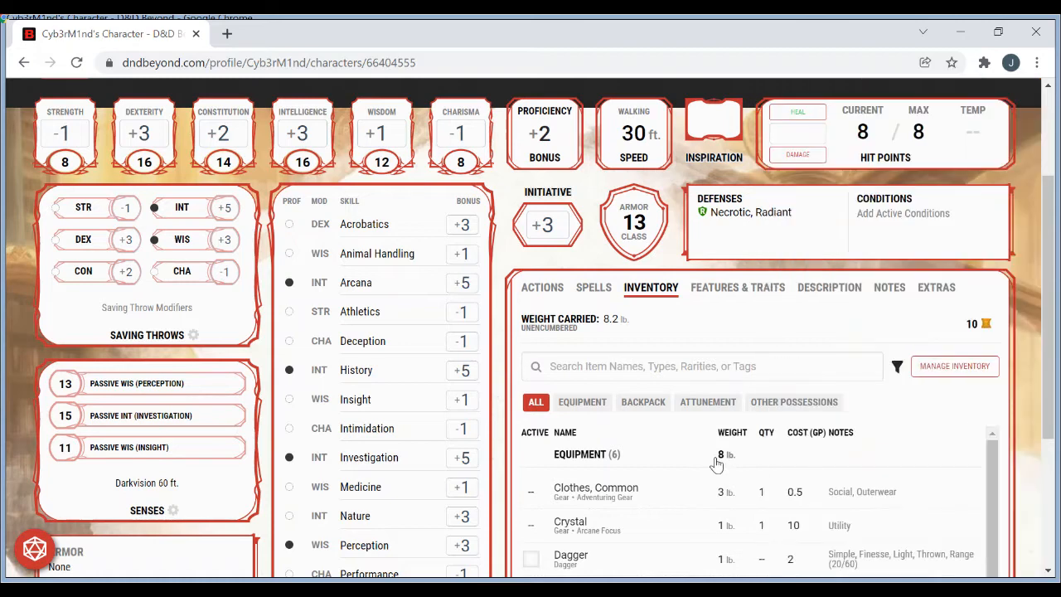
click(594, 289)
click(652, 289)
click(576, 404)
click(618, 404)
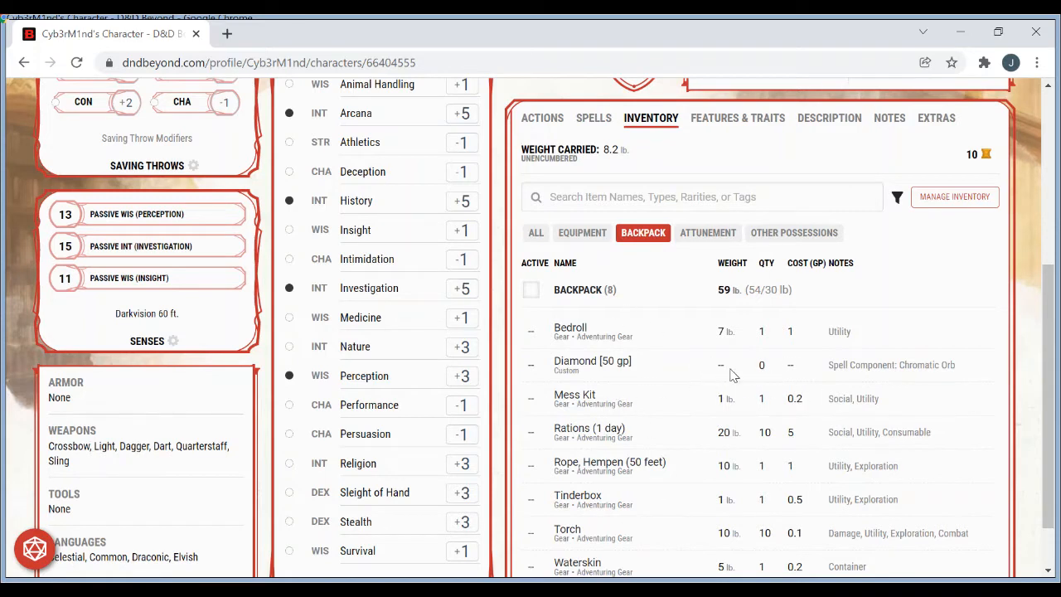
- Set the quantity of Diamond [50 gp] in the Backpack to 1 and close its details
click(633, 370)
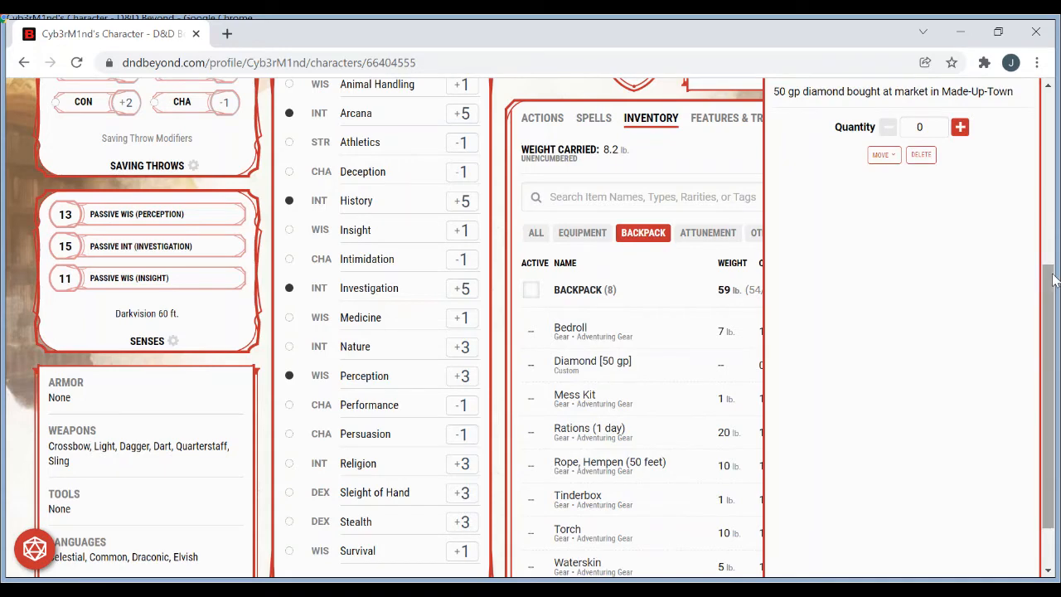
drag(1051, 280, 1051, 205)
click(960, 264)
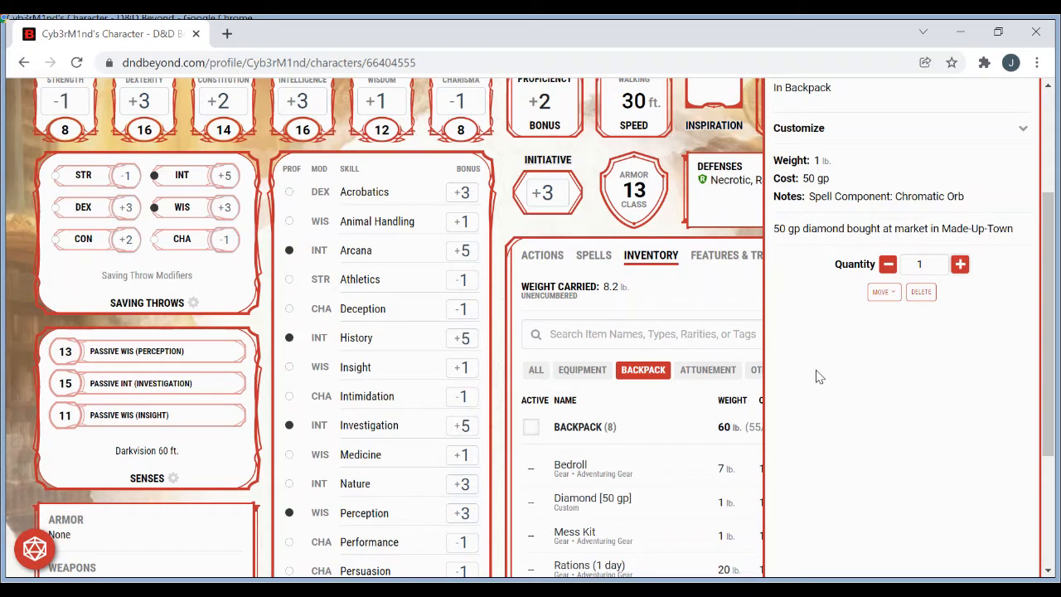
click(501, 437)
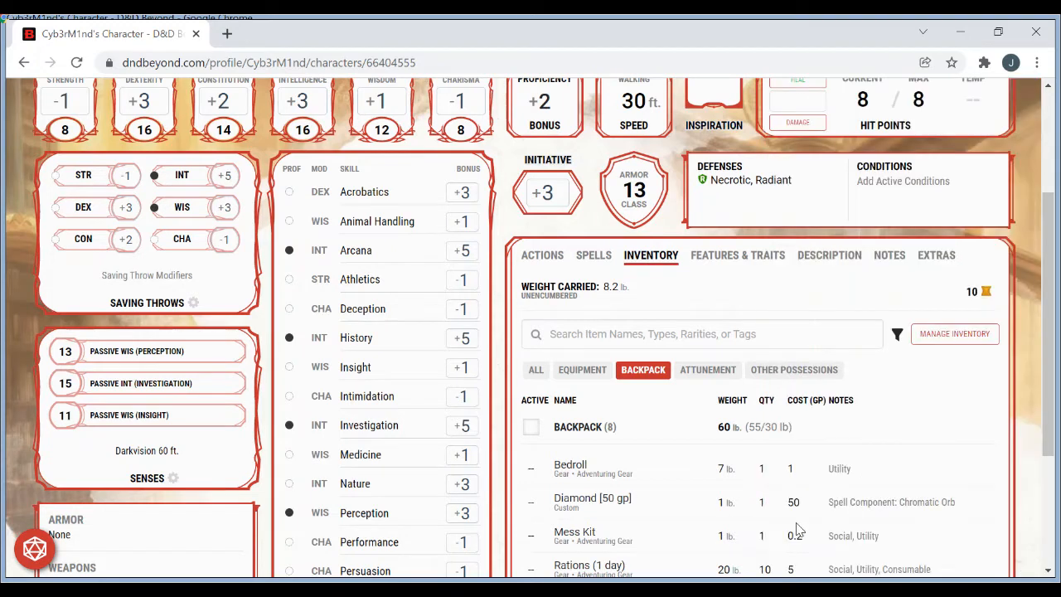
drag(1048, 333, 1051, 410)
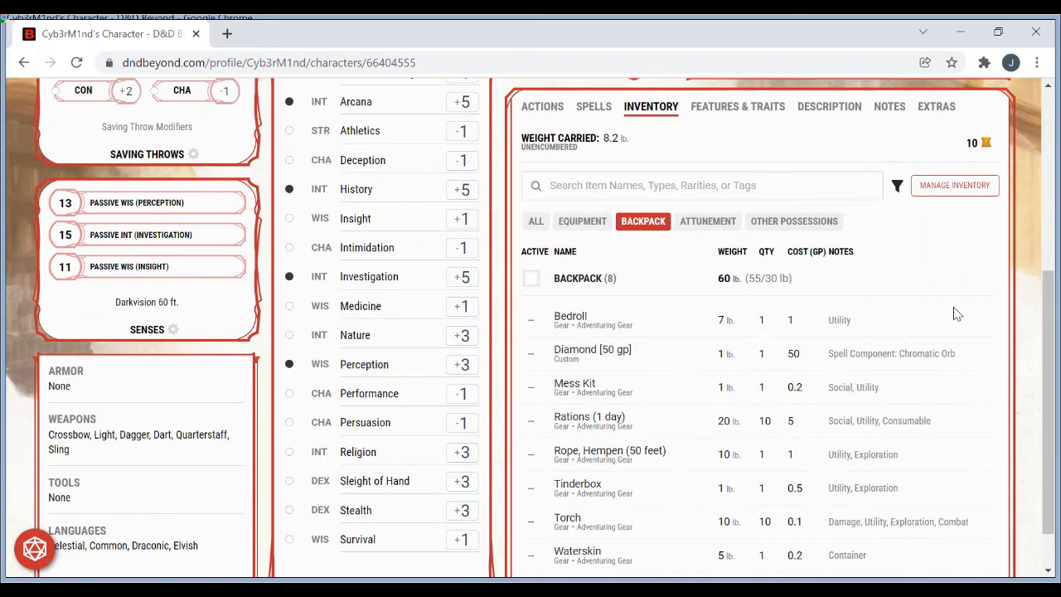
drag(1054, 359, 1054, 248)
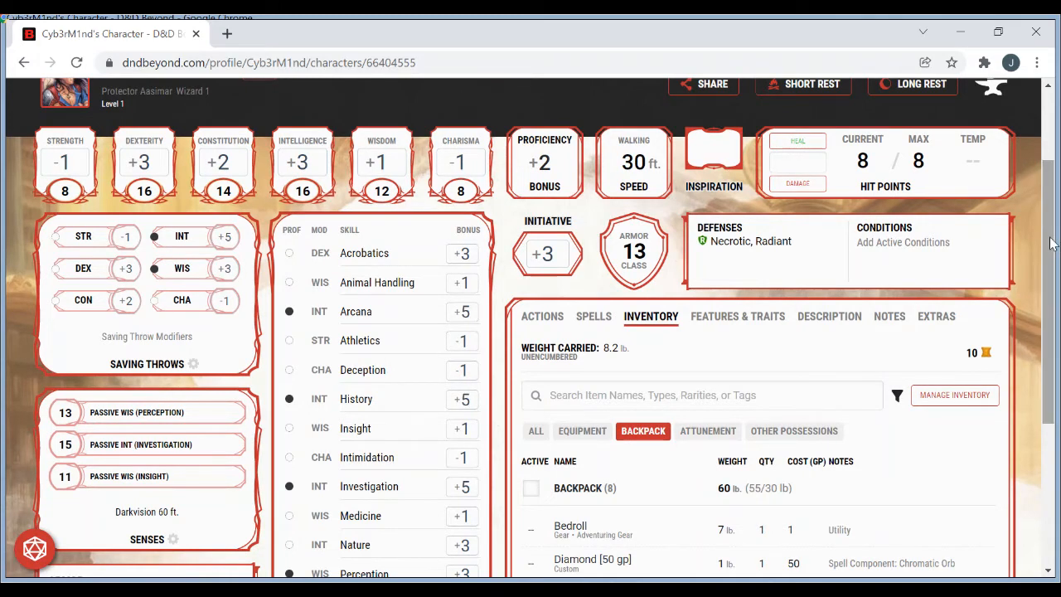
drag(1054, 248, 1054, 305)
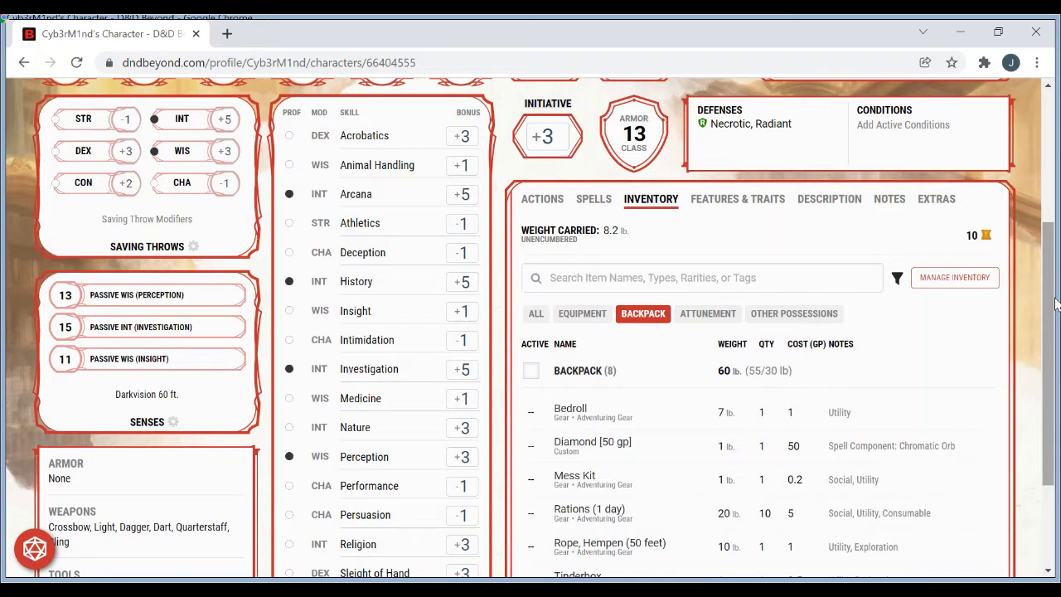
drag(1055, 305, 1054, 345)
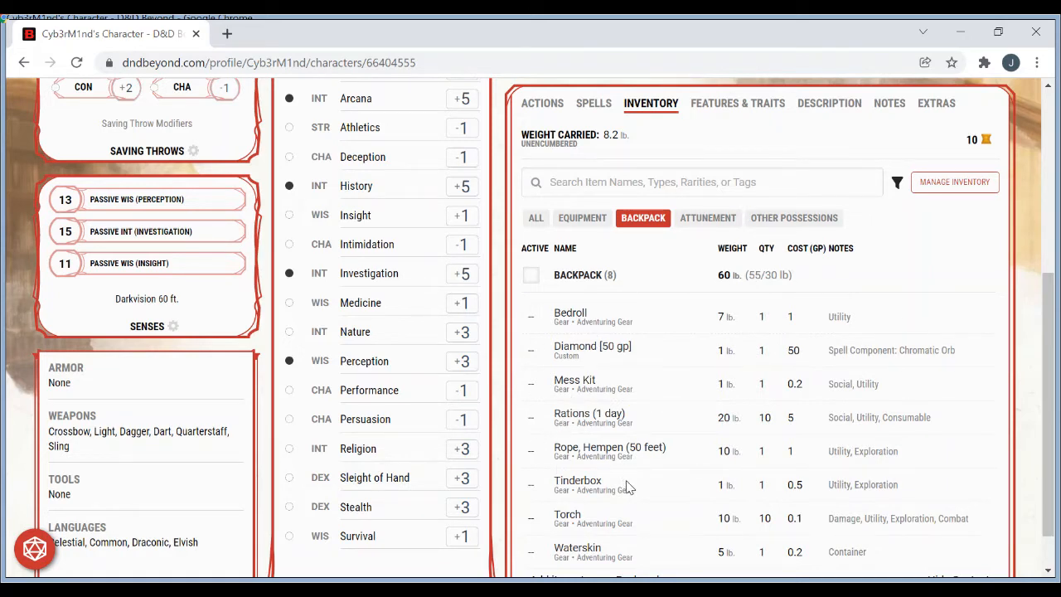
- Equip the Dagger in the inventory and compare the attacks listed among the character's actions before and after
click(537, 115)
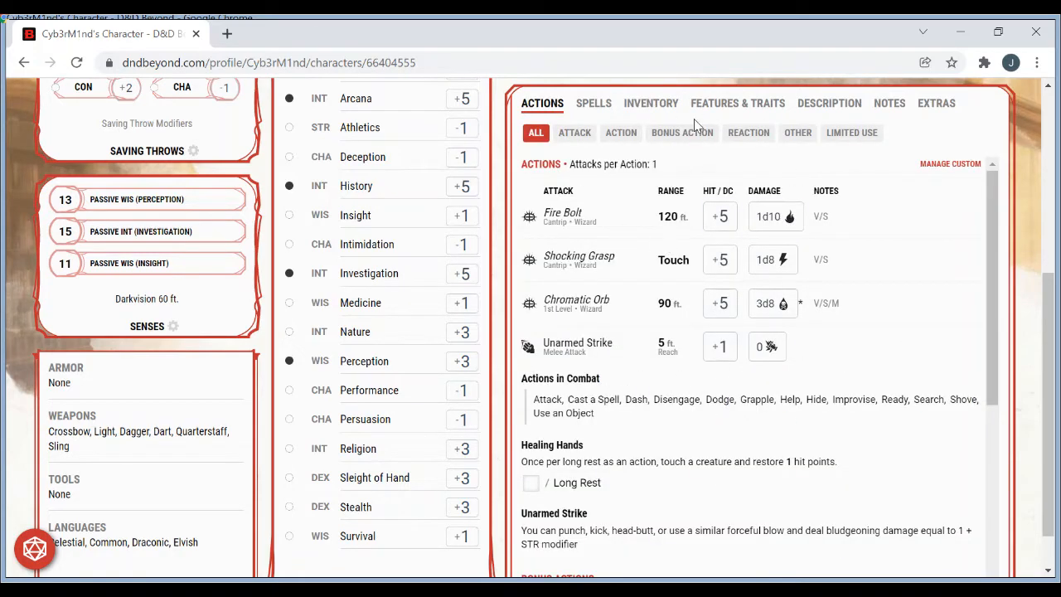
click(571, 135)
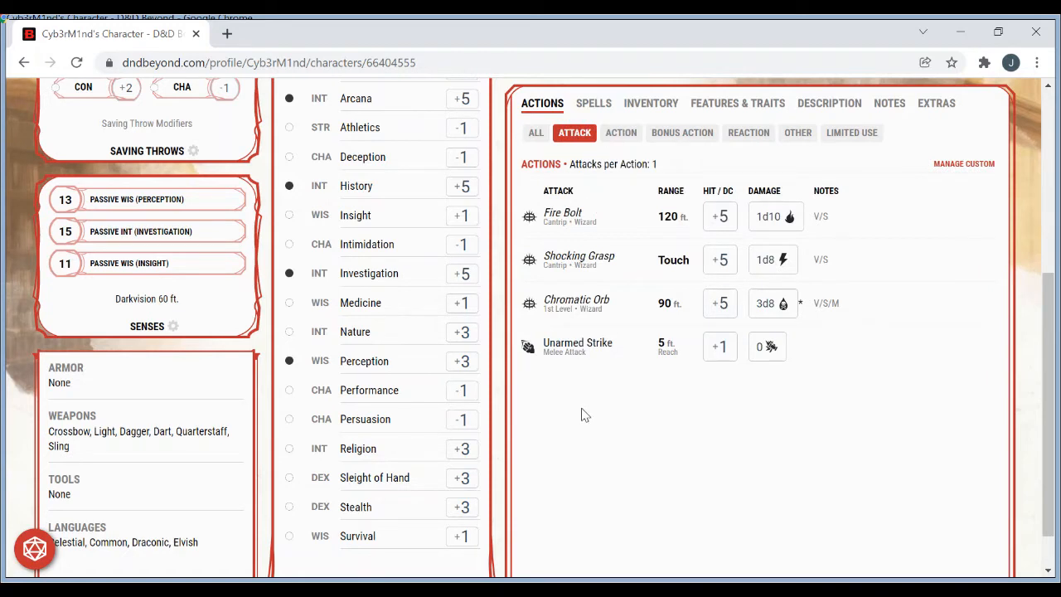
click(629, 106)
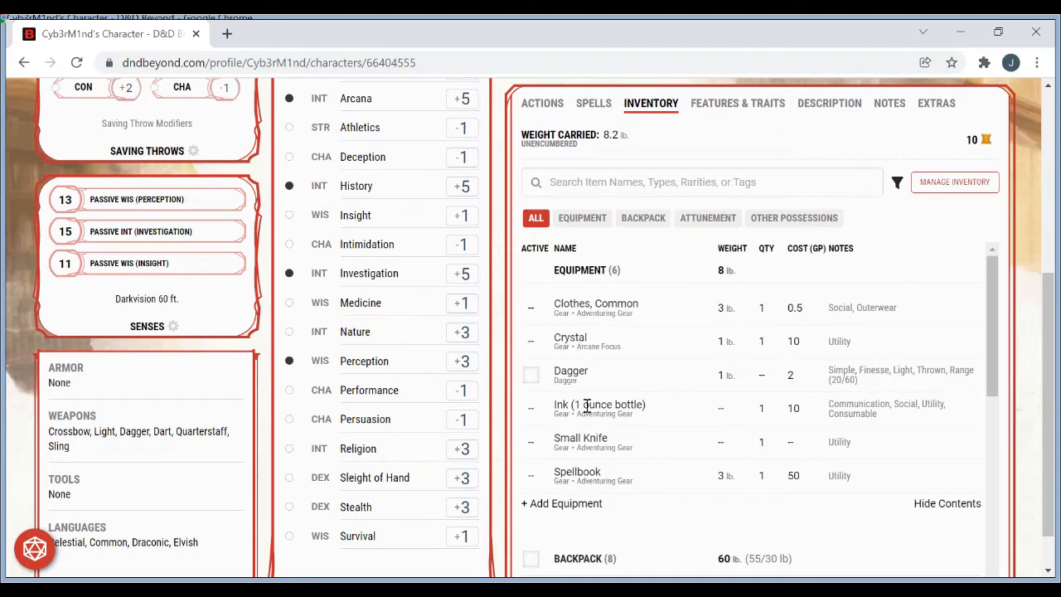
click(531, 375)
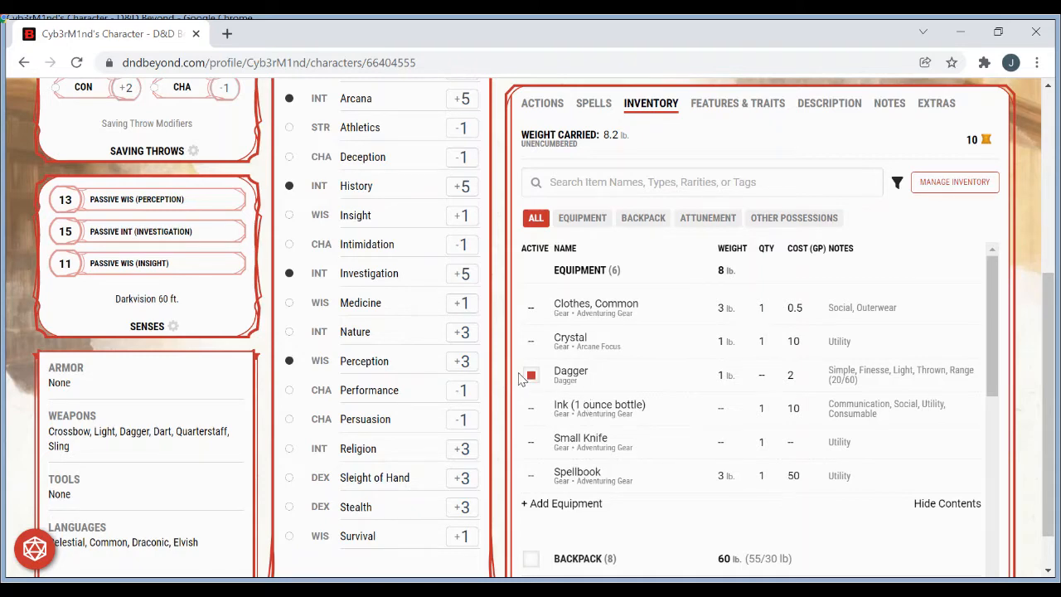
click(542, 103)
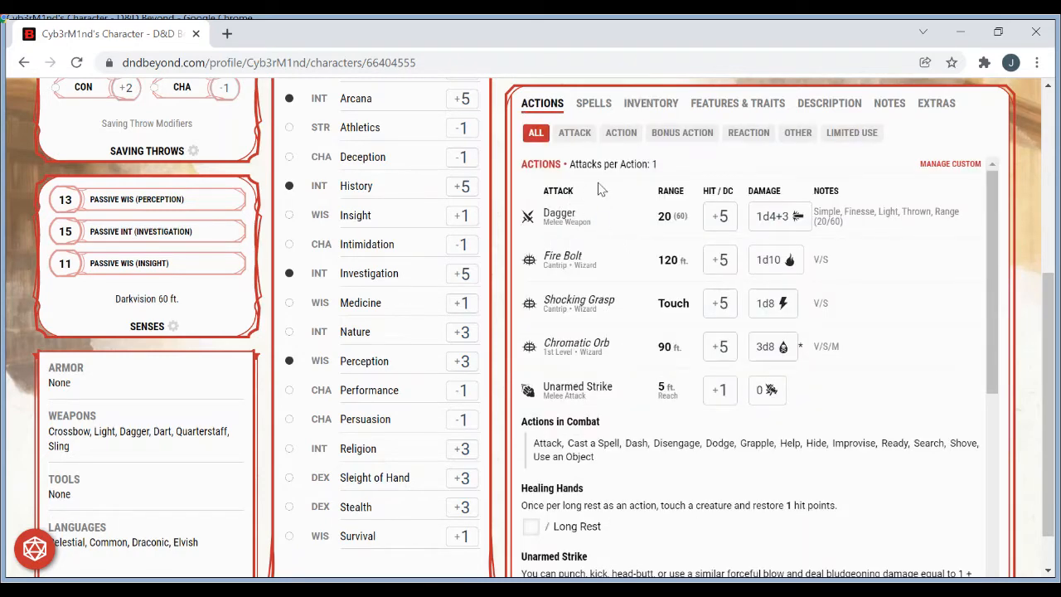
click(646, 106)
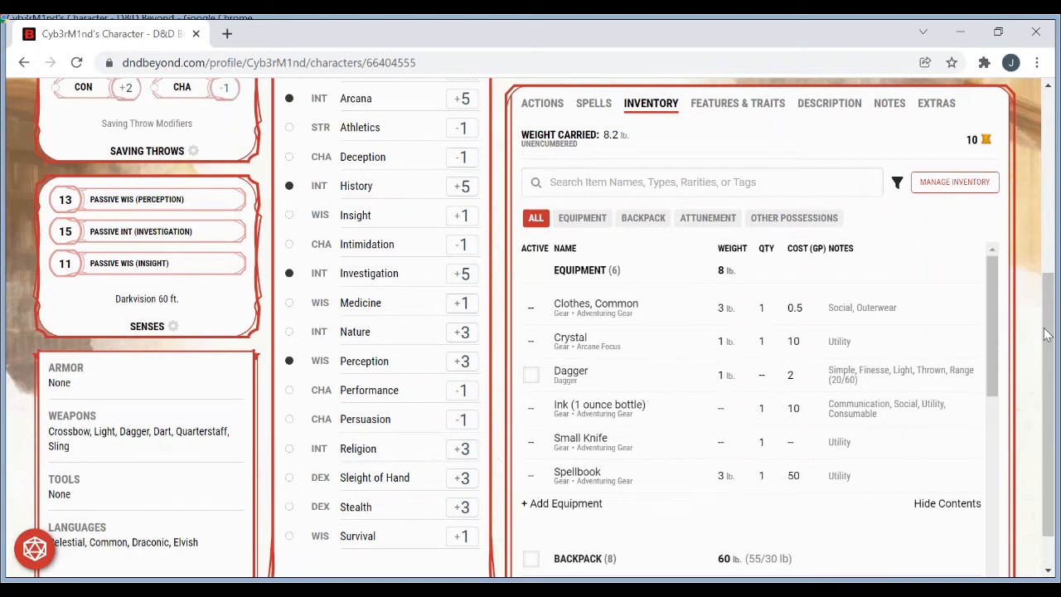
scroll(1017, 292, up, 1)
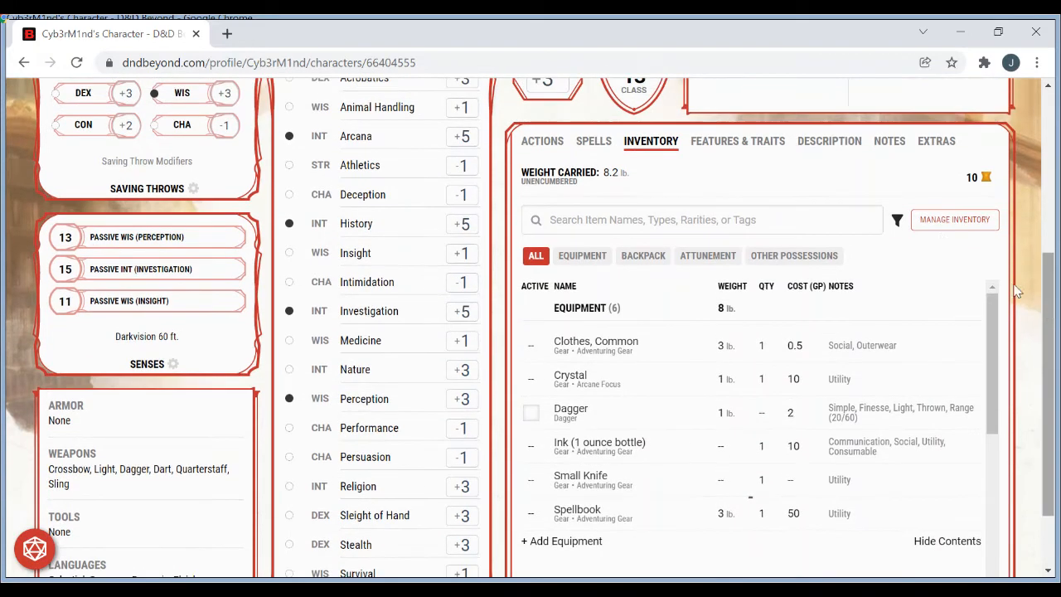
click(937, 220)
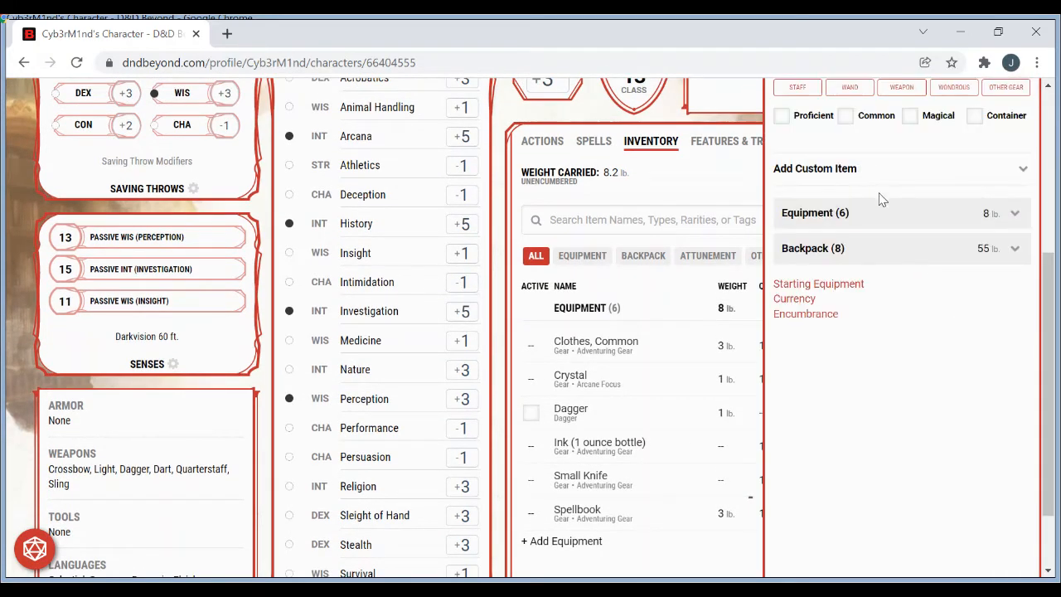
click(884, 213)
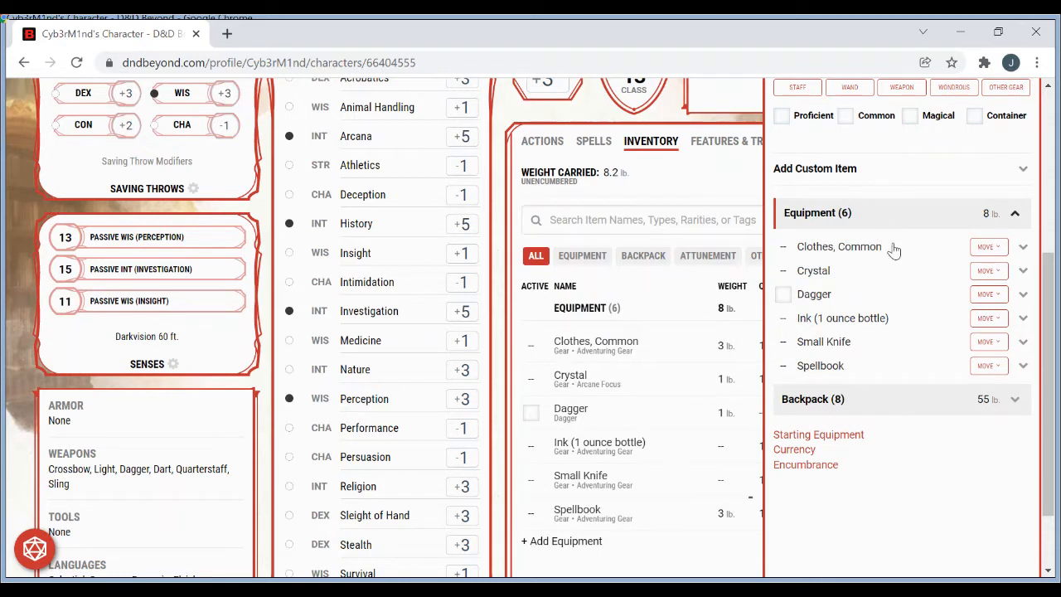
click(867, 169)
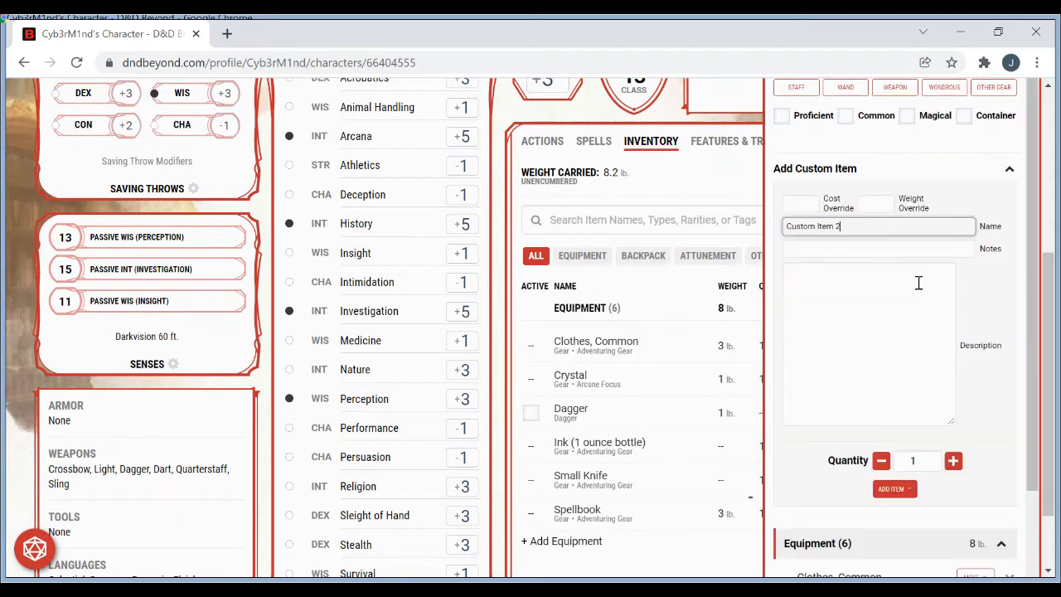
click(797, 204)
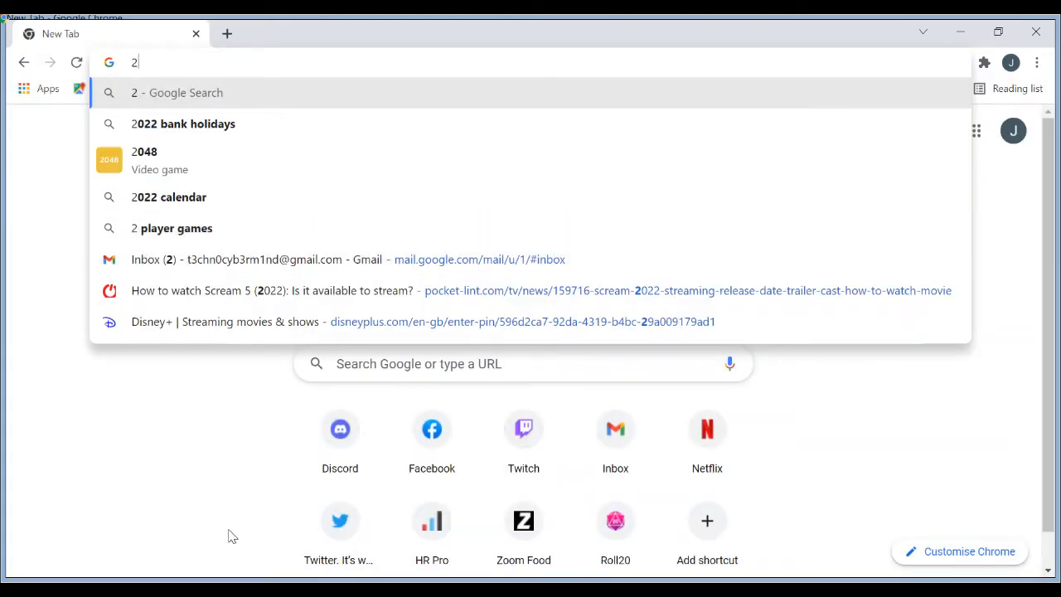
click(199, 535)
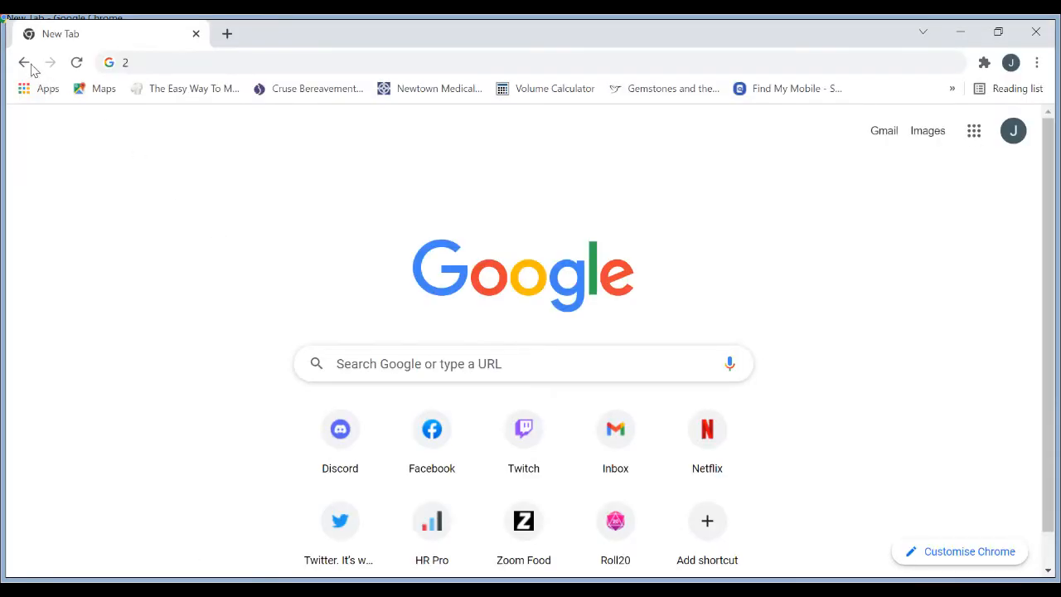
click(24, 62)
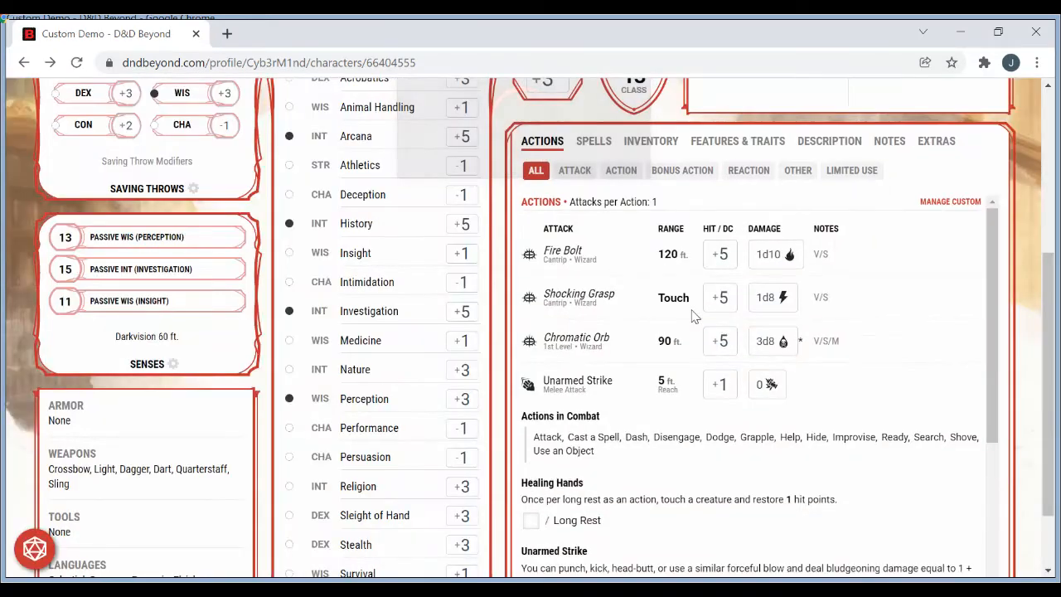
- Start a new custom item in the character's inventory management and name it "Special Sword"
click(653, 142)
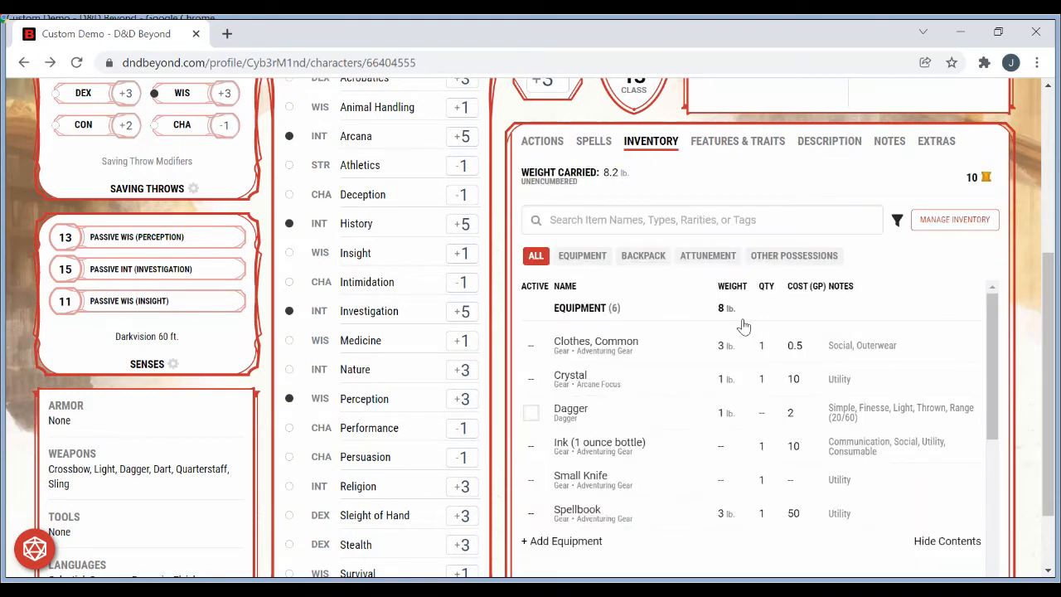
key(alt+Tab)
key(alt+Tab)
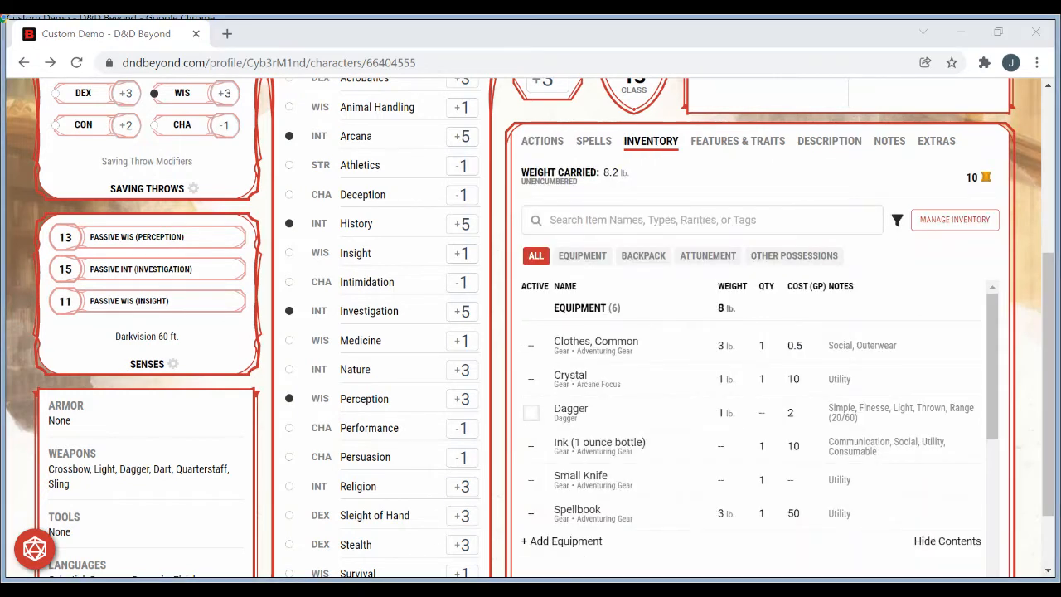
click(933, 224)
scroll(887, 133, up, 1)
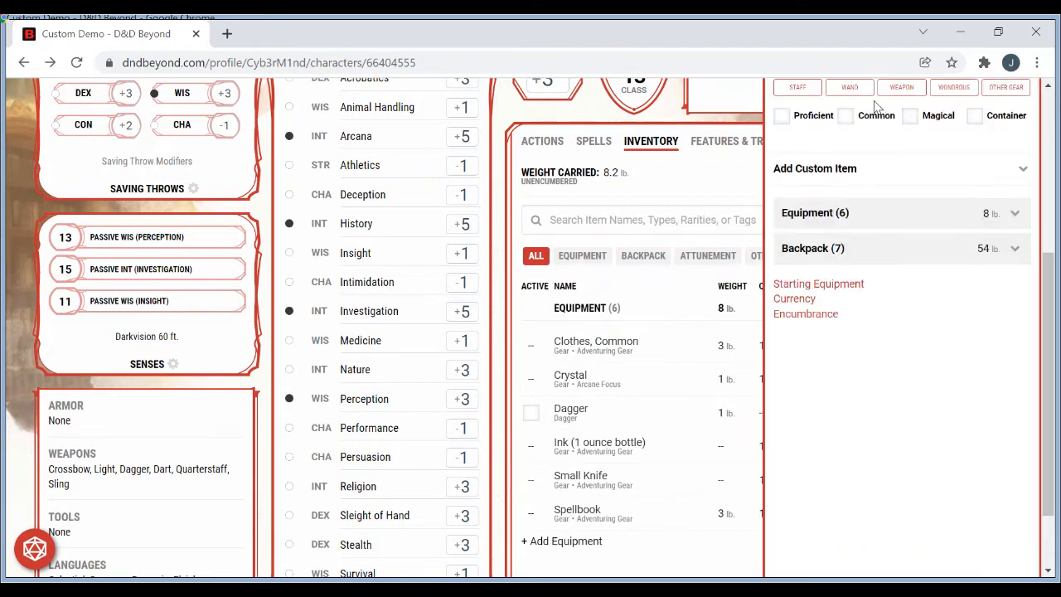
click(869, 177)
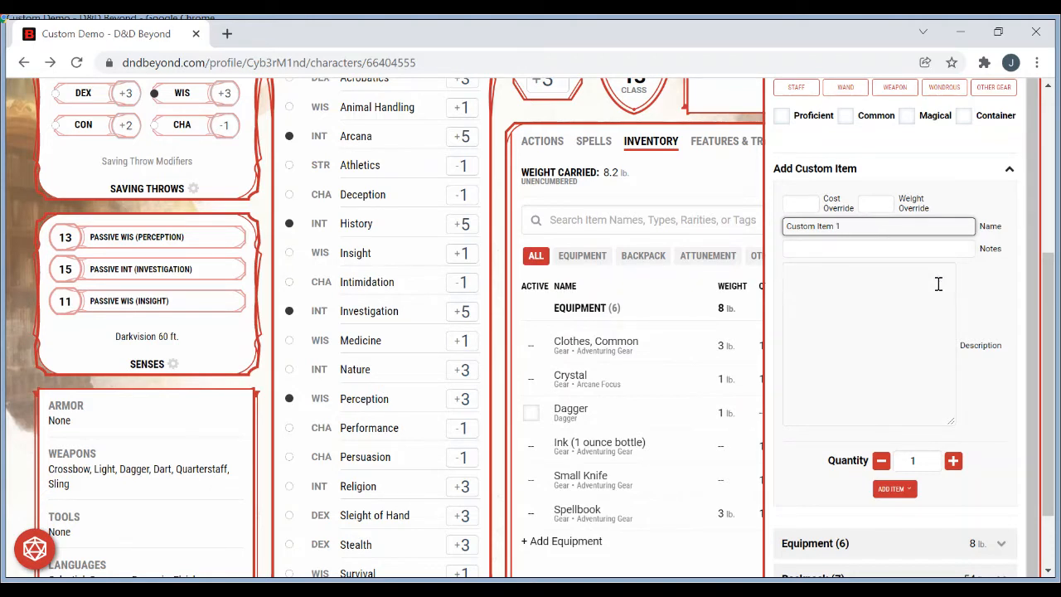
scroll(1049, 307, up, 1)
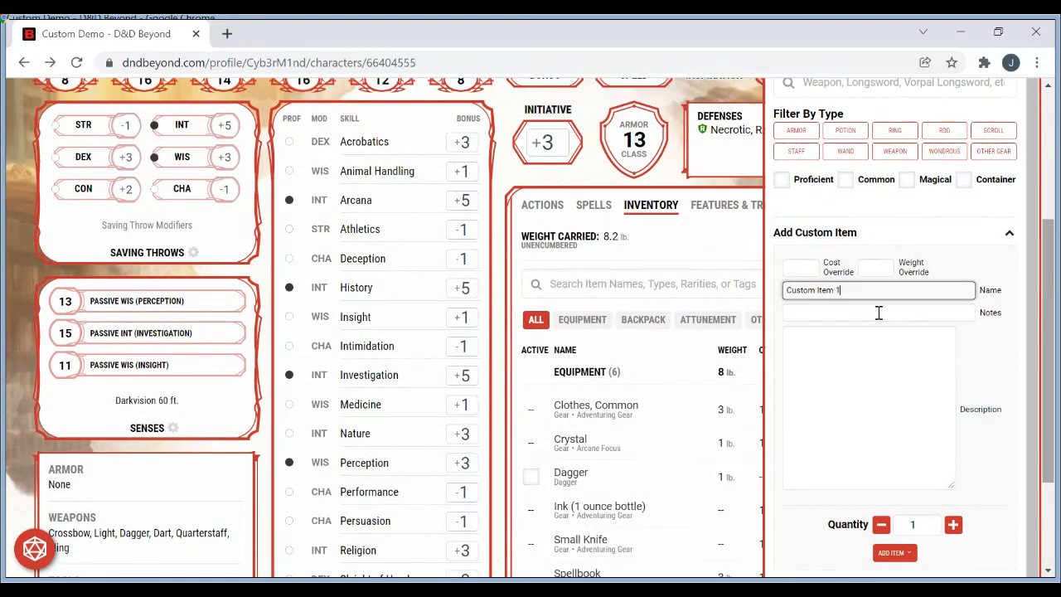
drag(849, 295, 783, 290)
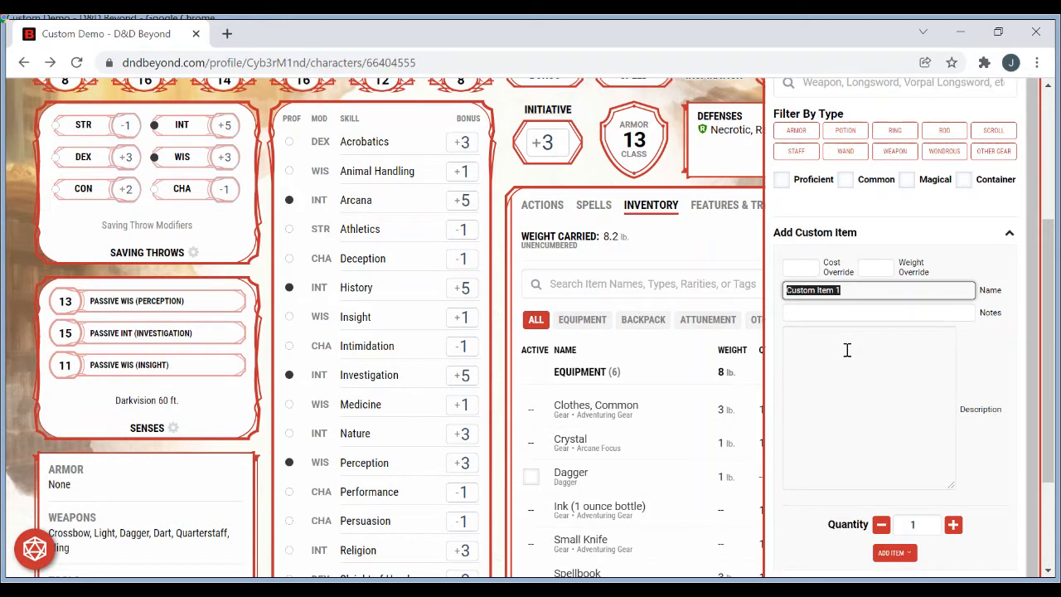
text(Special Sword)
- Set both the cost override and the weight override of the Special Sword to 5
click(802, 270)
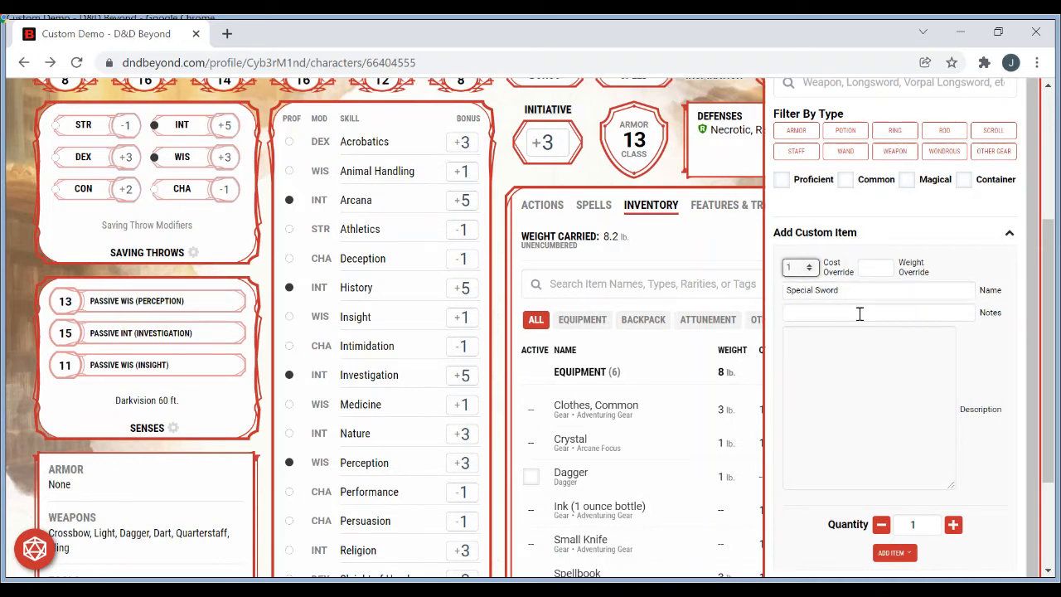
text(5)
click(876, 268)
text(2)
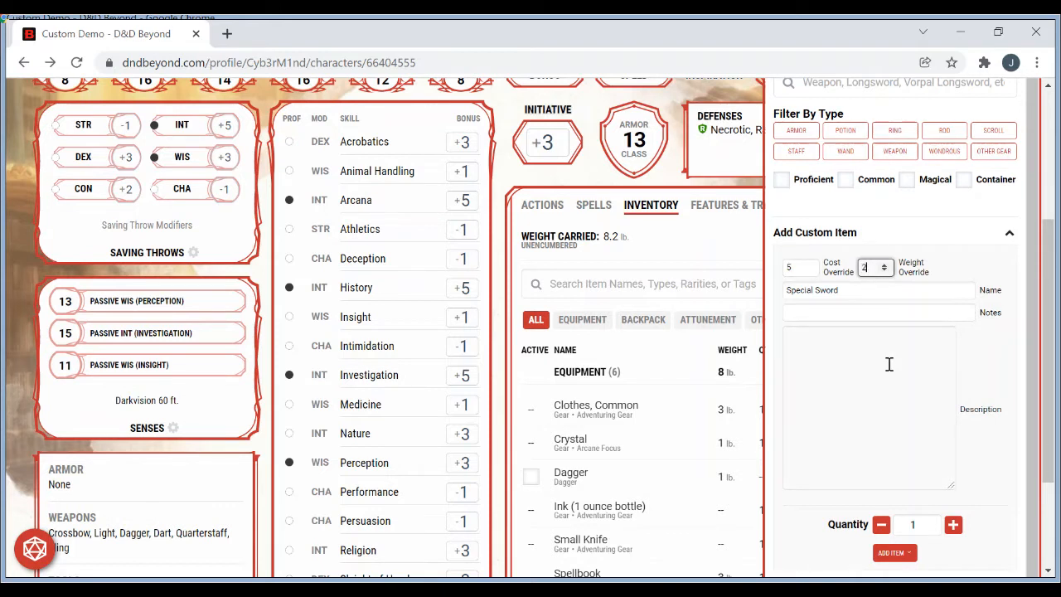
key(BackSpace)
text(5)
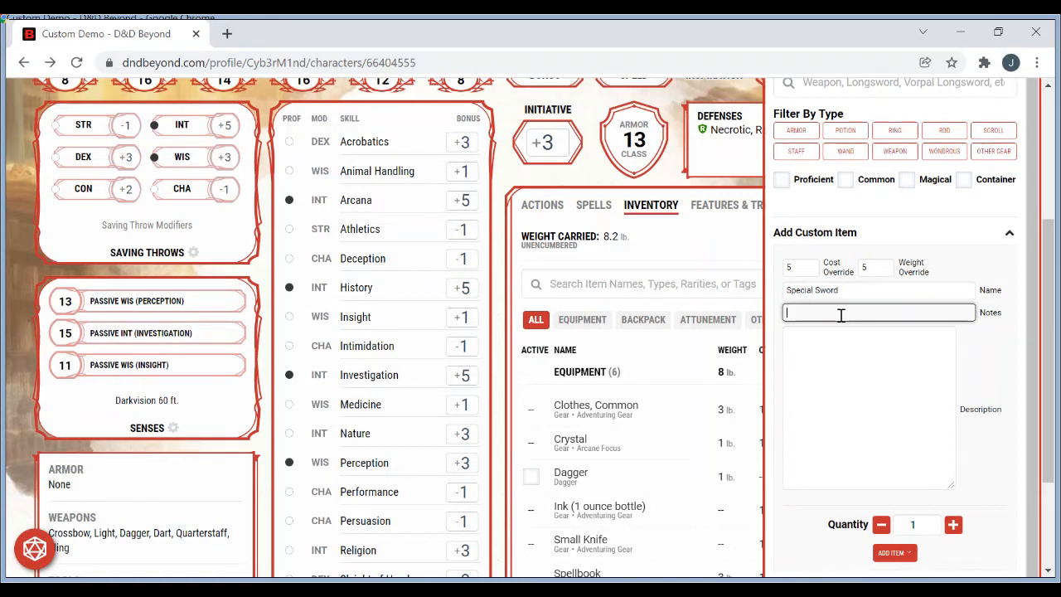
- Enter the note "Equipped" and the description "Special serrated slashing sword that deals 2d6 slashing damage." for the Special Sword
text(Equipped)
click(871, 364)
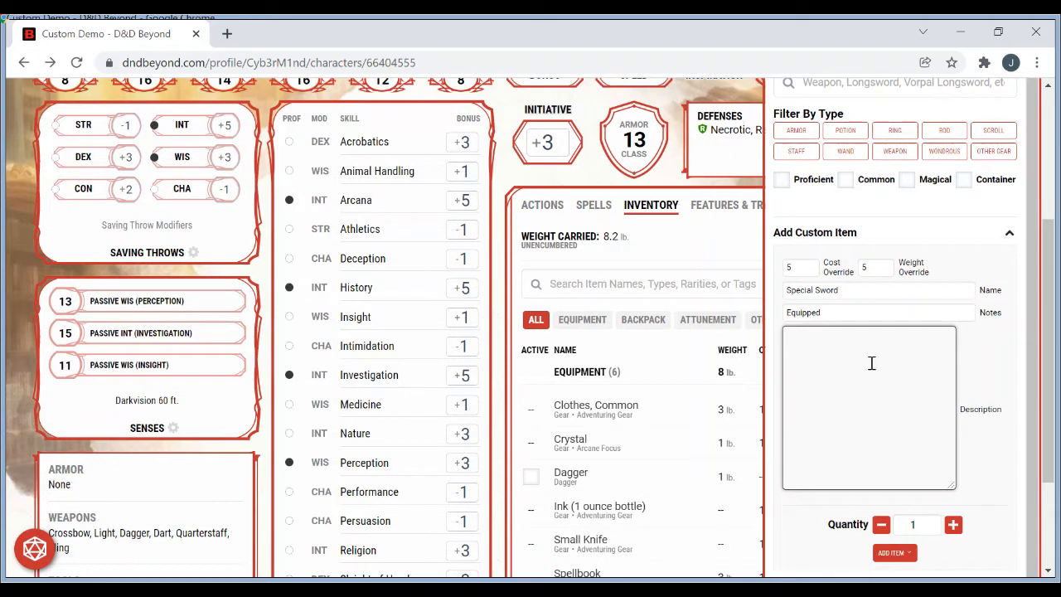
text(Special serrated slashing sword)
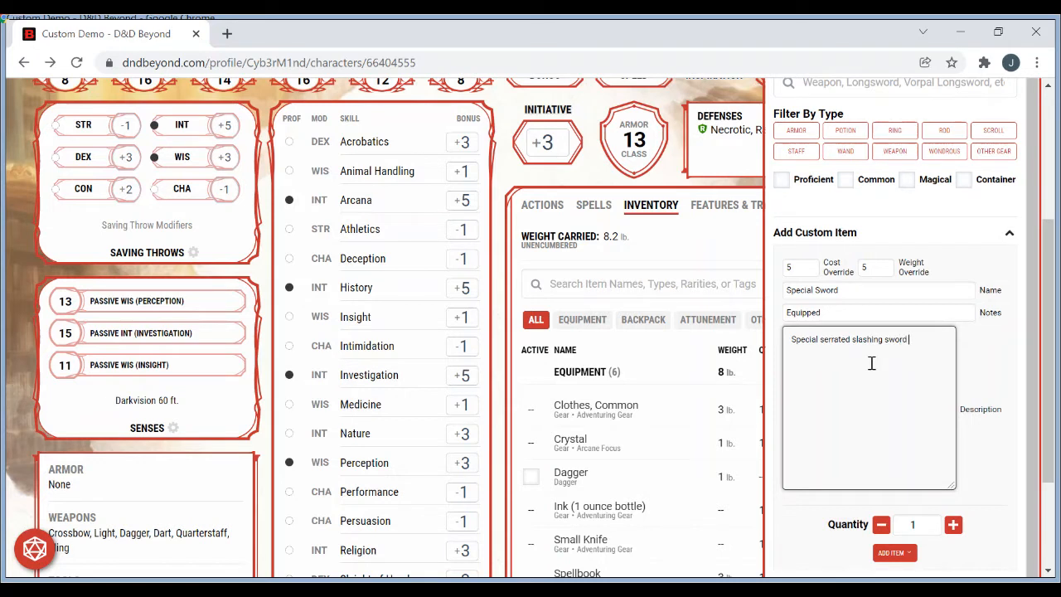
text( that deals 2d6 slashing damage.)
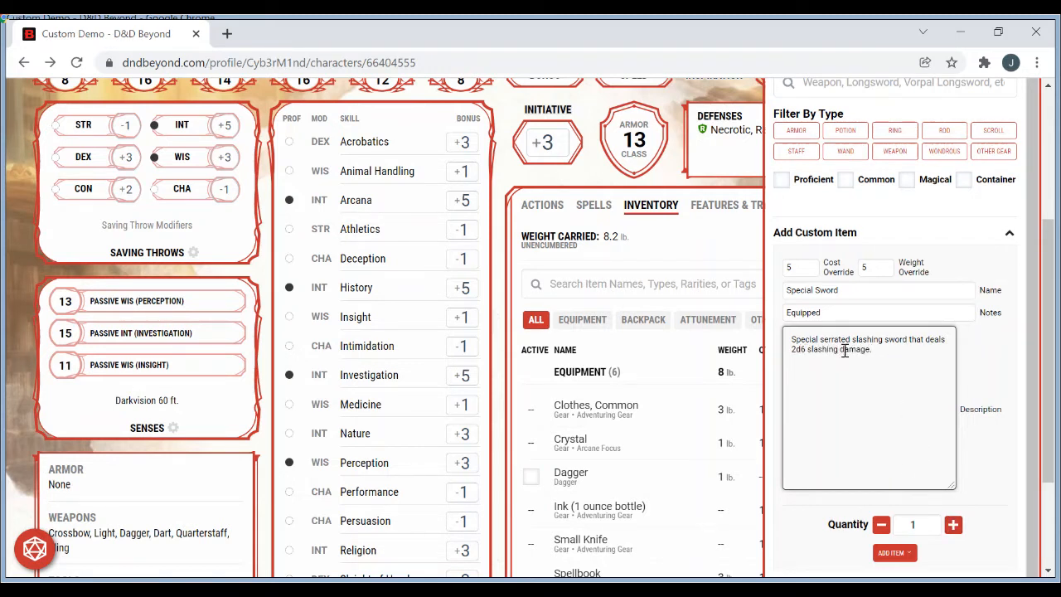
- Add the Special Sword to Equipment and show only the Equipment contents in the character's inventory
click(902, 553)
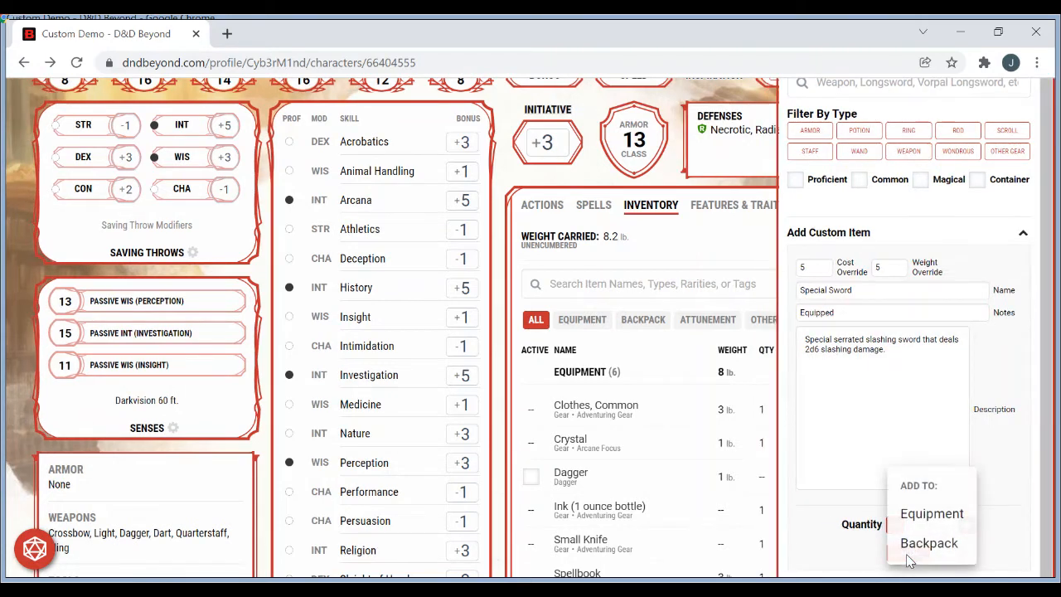
click(920, 515)
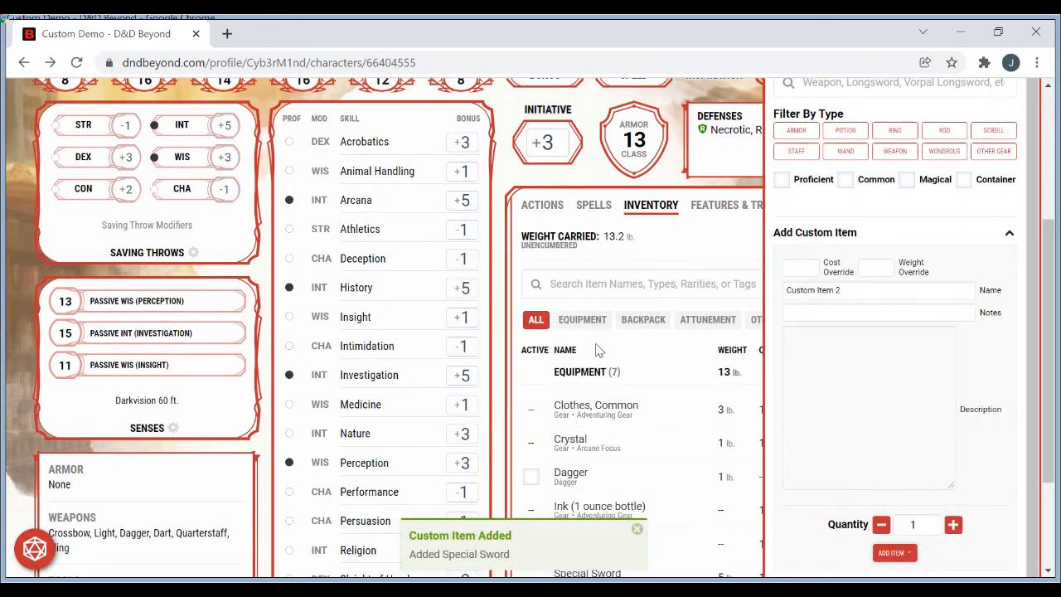
click(580, 322)
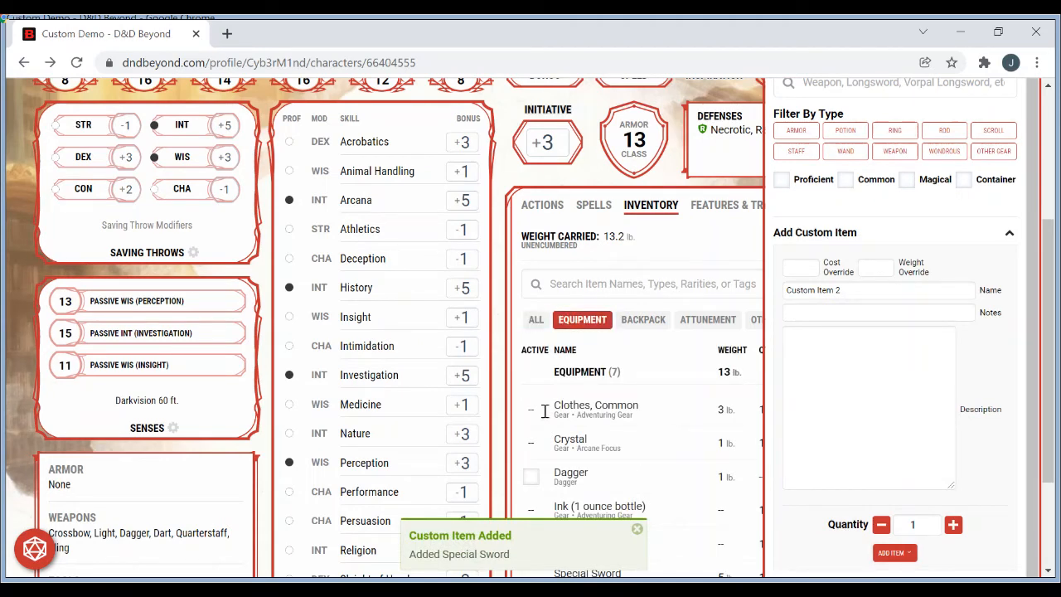
click(498, 385)
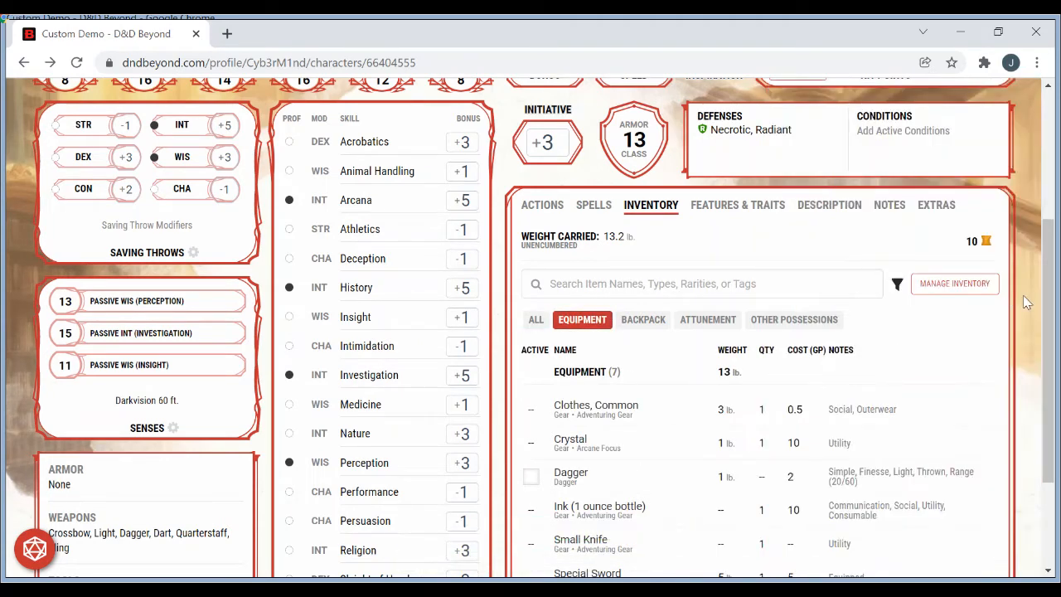
mouse_move(1049, 373)
mouse_down()
mouse_move(1051, 396)
mouse_move(1049, 363)
mouse_up()
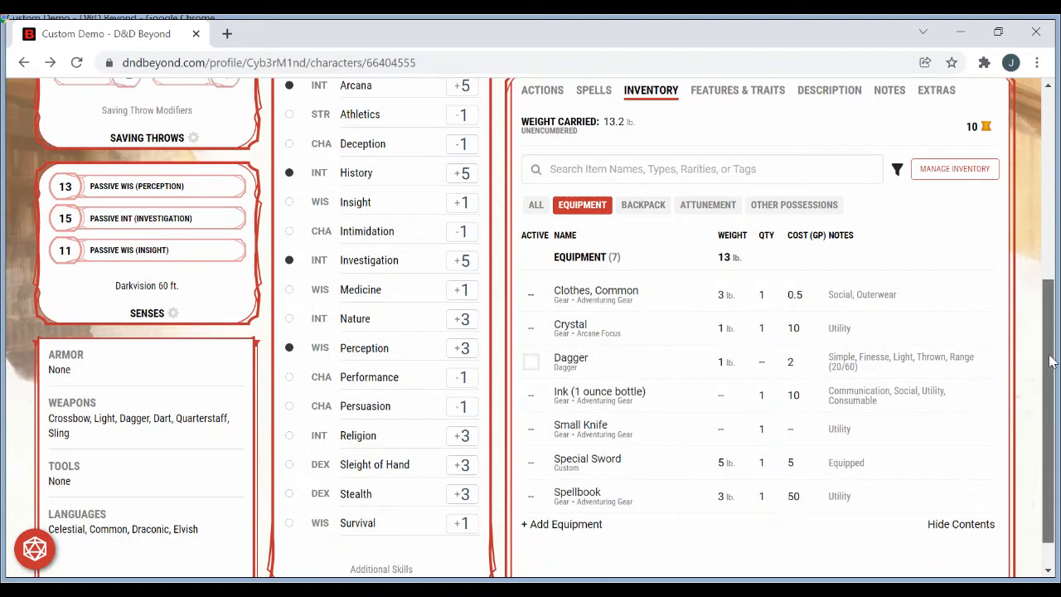
- Open the Special Sword's details and examine which of its properties can be customized
click(599, 459)
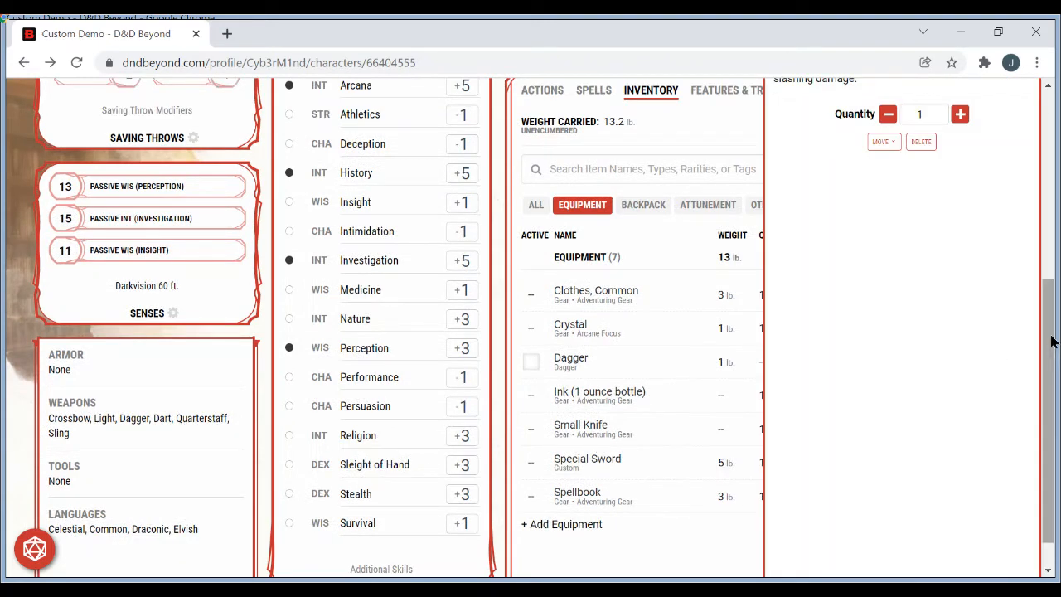
drag(1050, 350, 1049, 249)
click(939, 175)
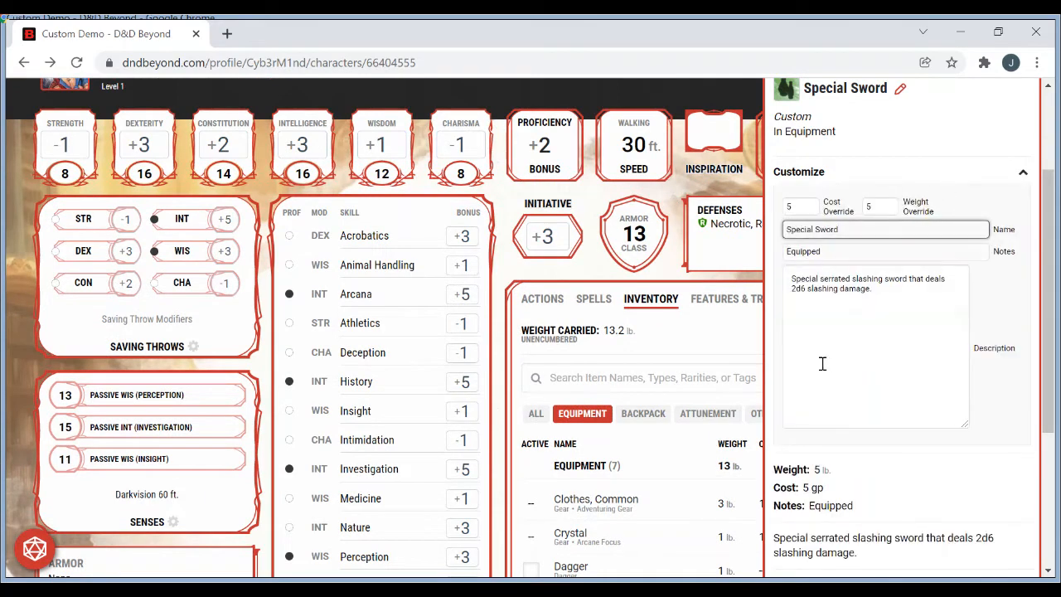
click(512, 344)
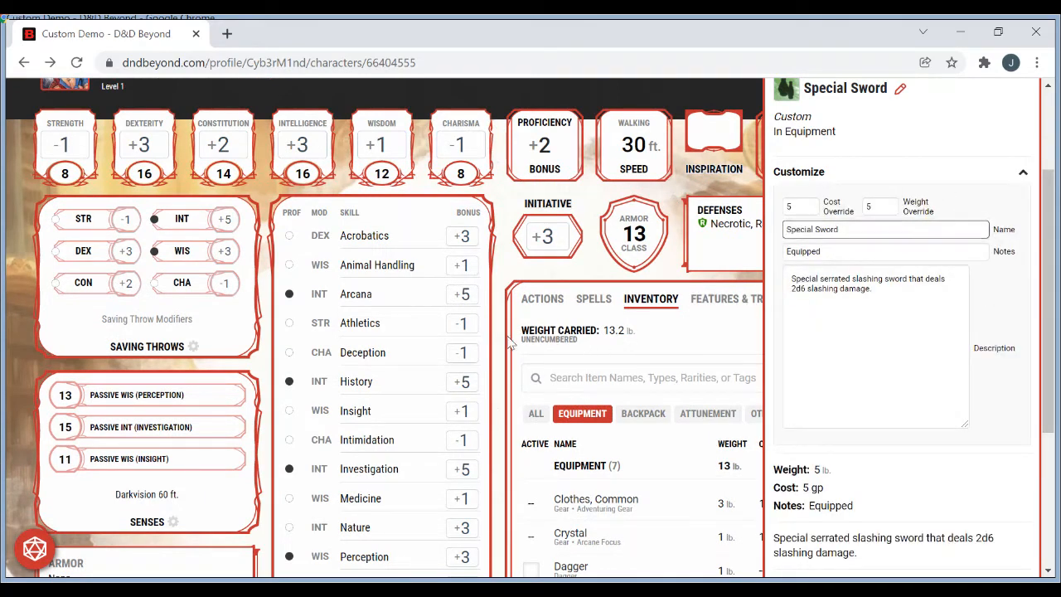
- Add a custom weapon action among the character's actions and open Custom Action 1 for editing
click(539, 300)
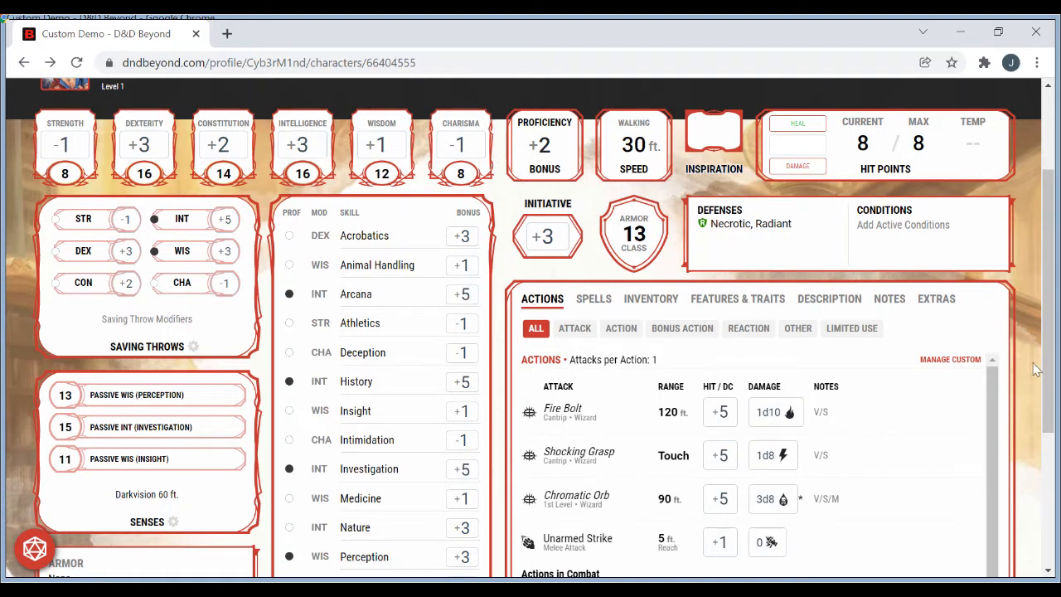
scroll(1049, 374, down, 2)
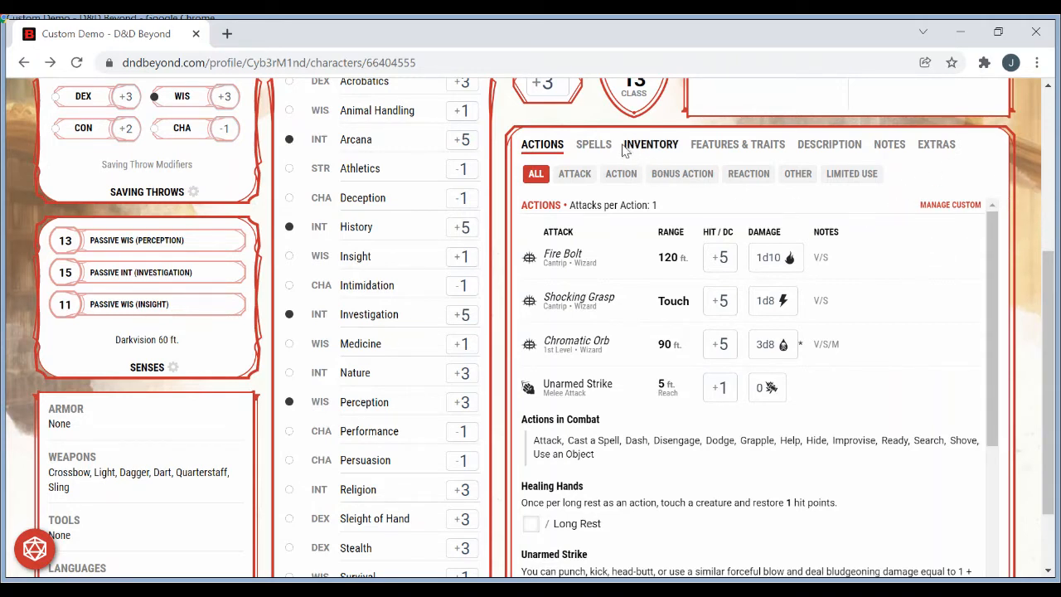
click(937, 207)
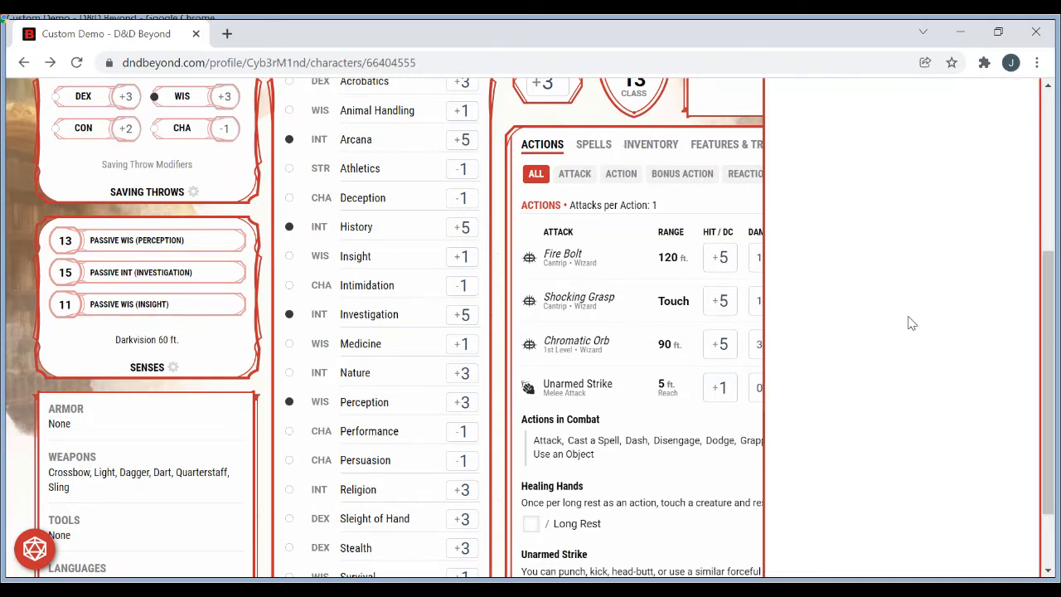
drag(1050, 353, 1050, 219)
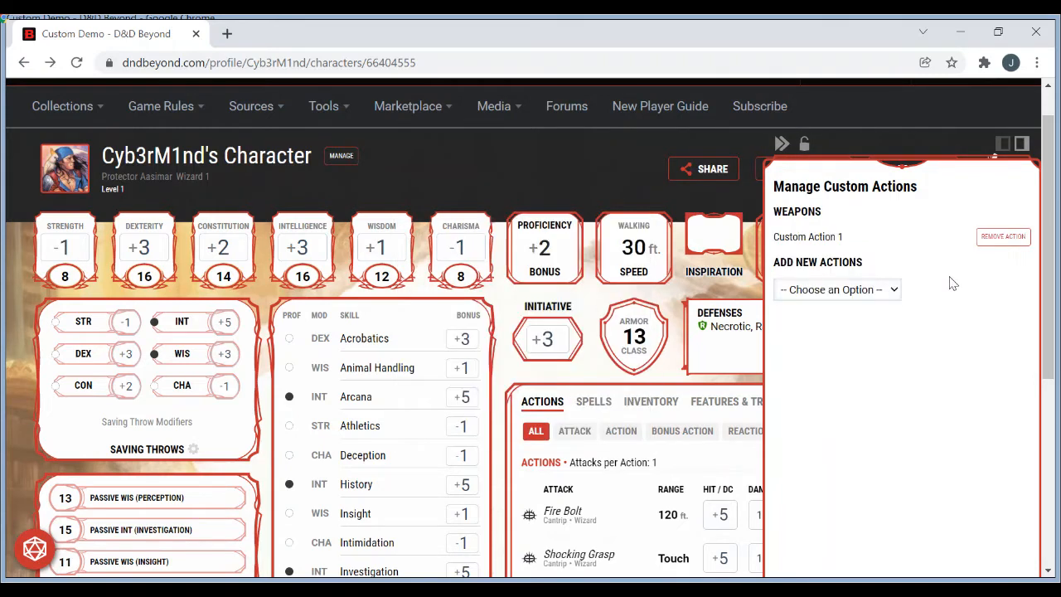
click(829, 237)
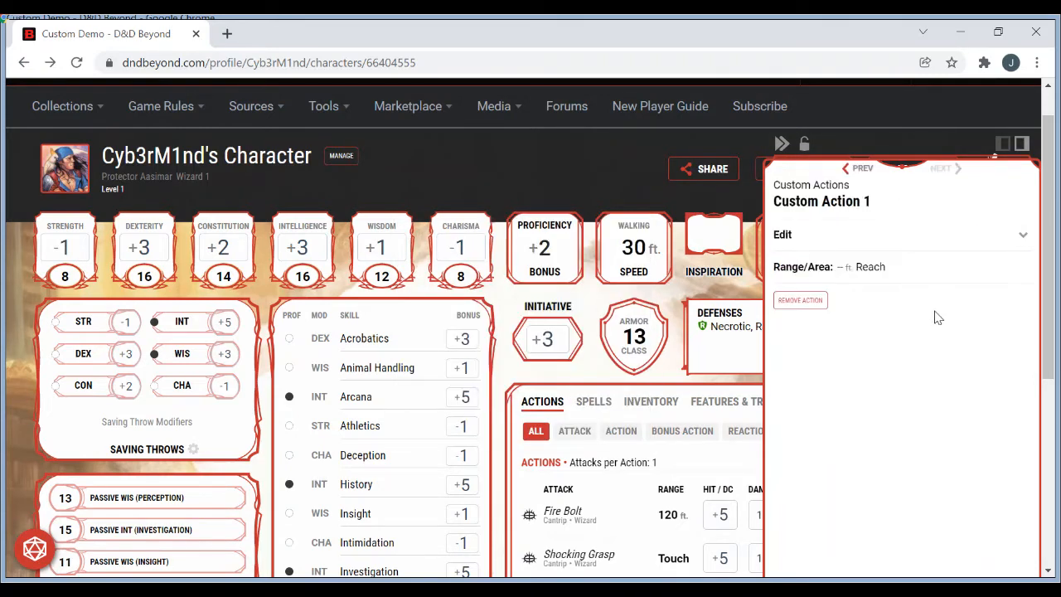
click(916, 241)
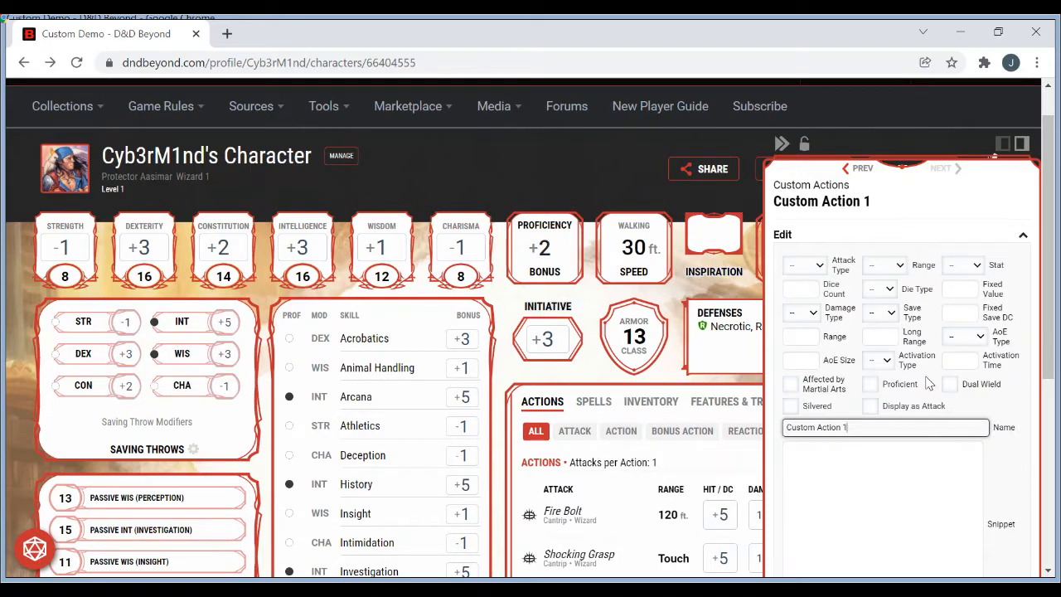
drag(1052, 292, 1055, 320)
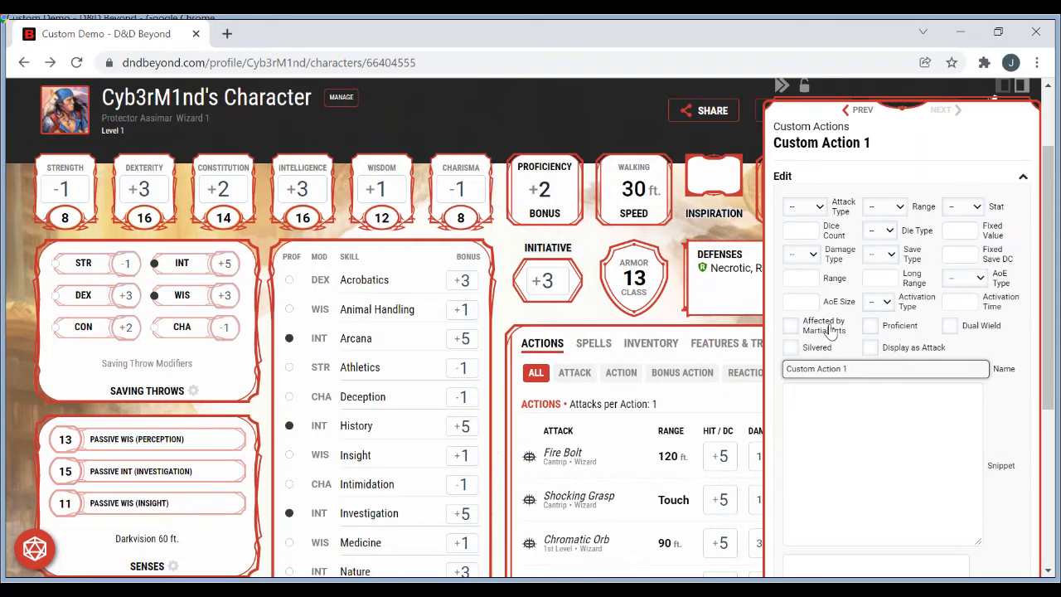
- Set Custom Action 1's range to Melee, its stat to STR and its dice count to 2
click(820, 207)
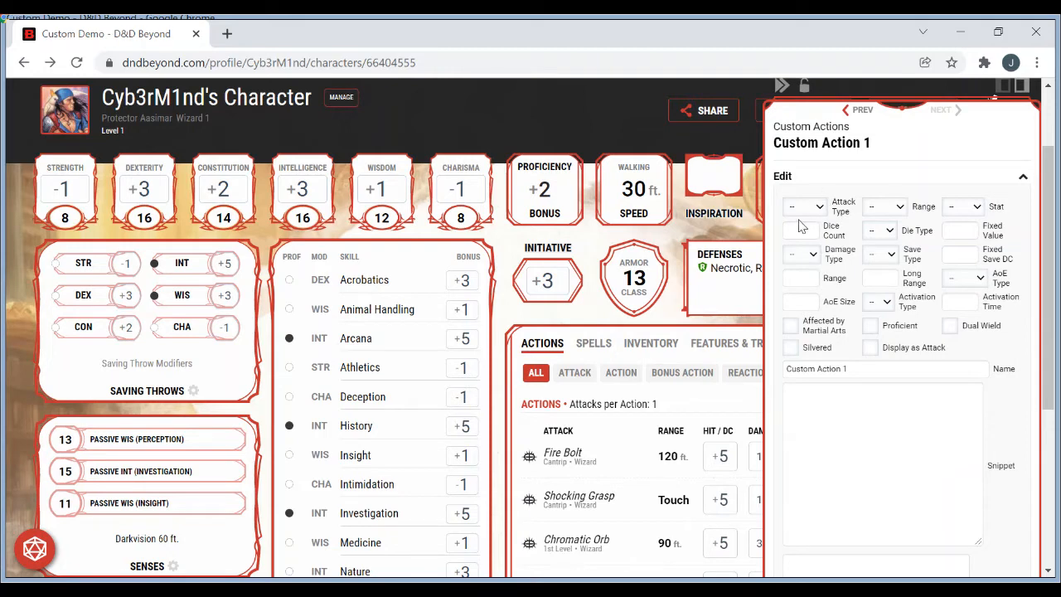
click(893, 236)
click(971, 235)
click(810, 230)
click(811, 233)
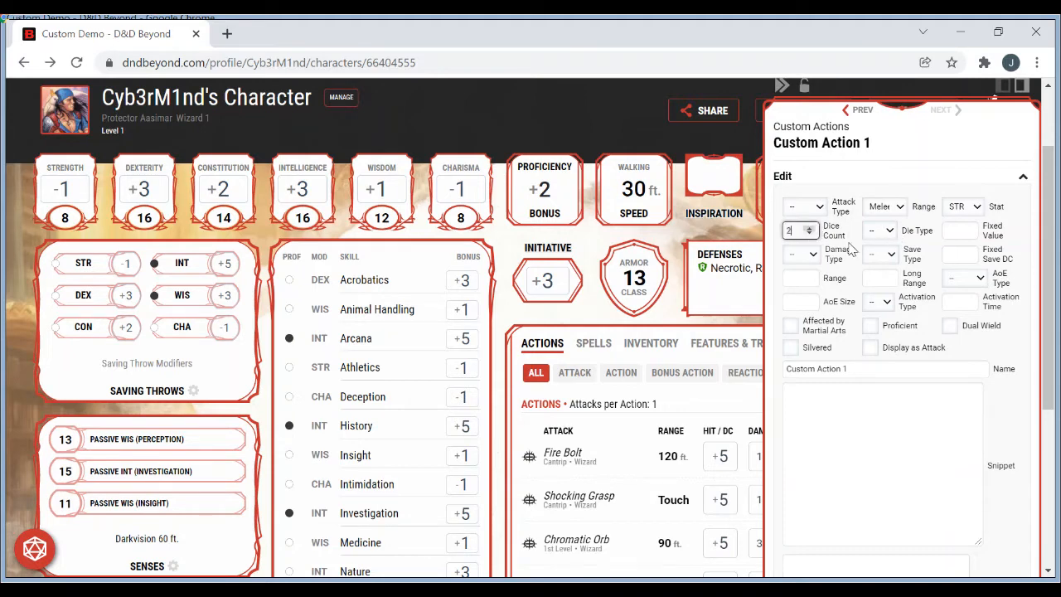
- Set the custom action's die type to 6 and its dice count to 1
click(888, 229)
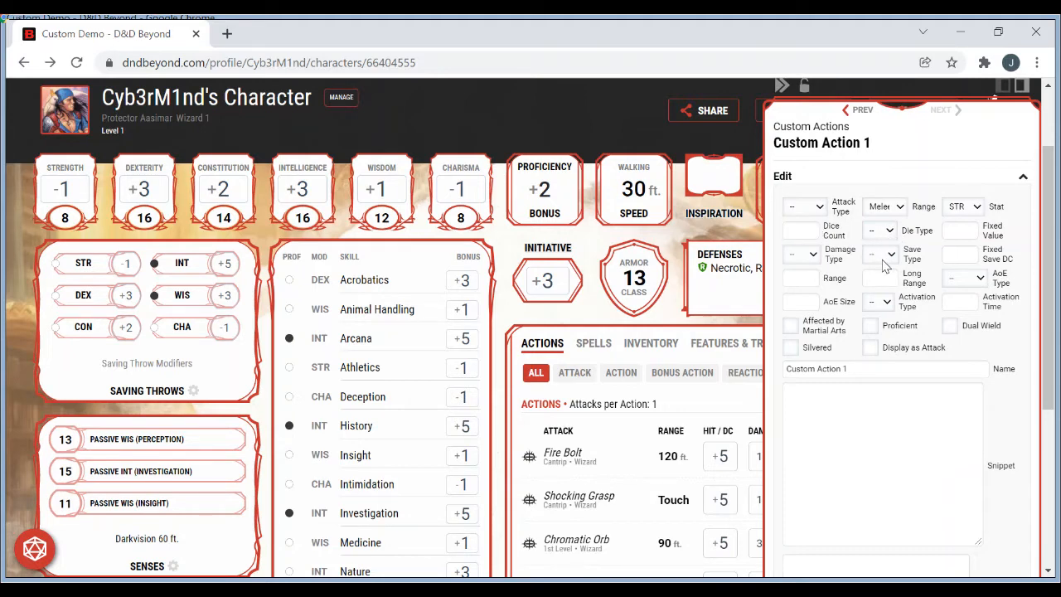
click(885, 264)
click(885, 232)
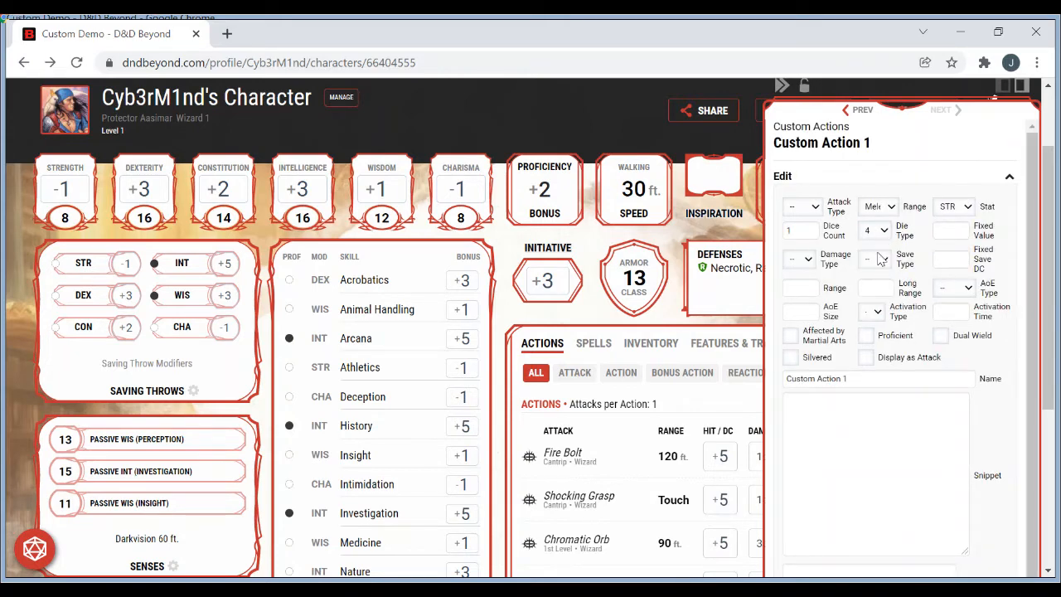
click(880, 273)
click(803, 230)
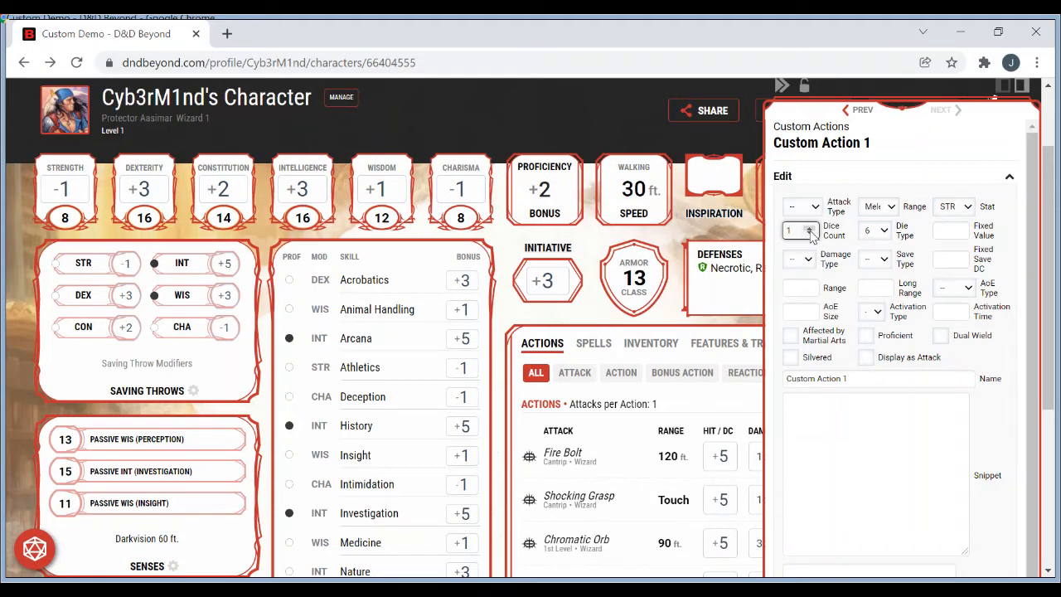
click(832, 264)
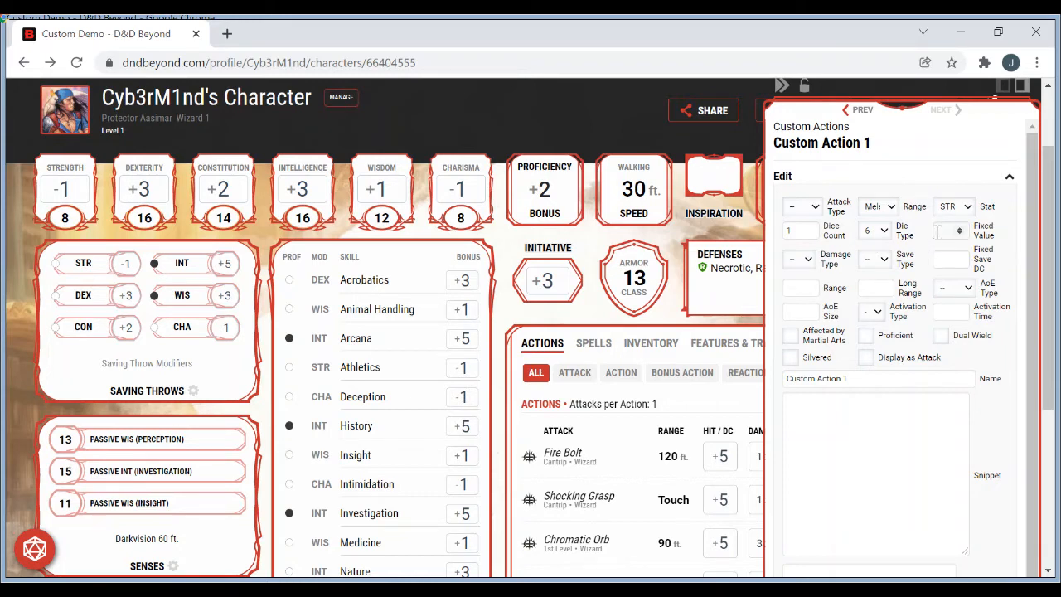
- Set the custom action's damage type to Slashing, leaving the fixed value and fixed save DC empty
click(938, 231)
click(810, 264)
click(819, 400)
click(946, 259)
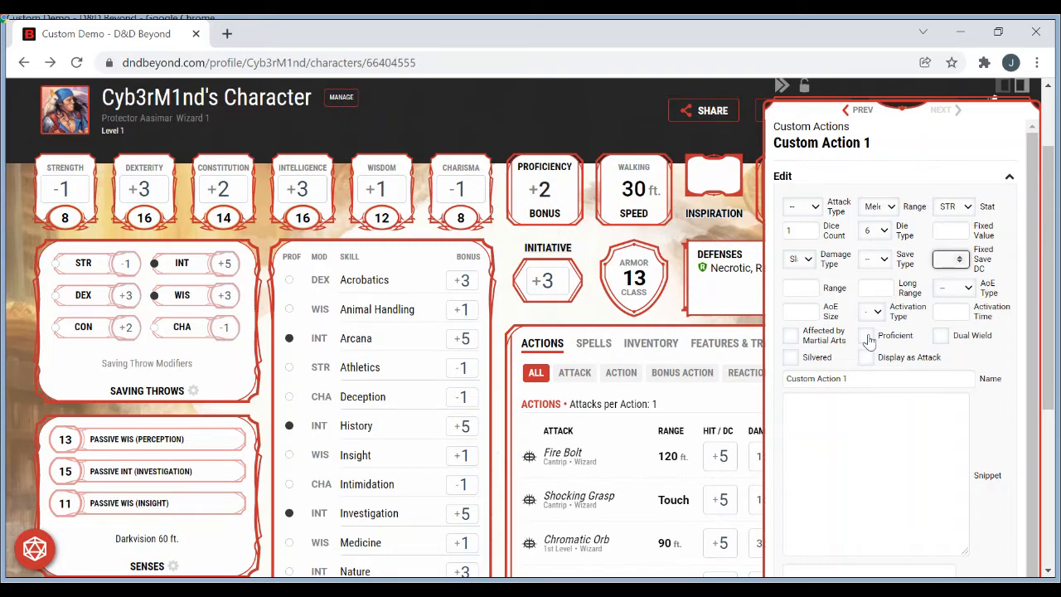
- Set the activation type to Action and the activation time to 1, leaving the range and area-of-effect values empty
click(800, 289)
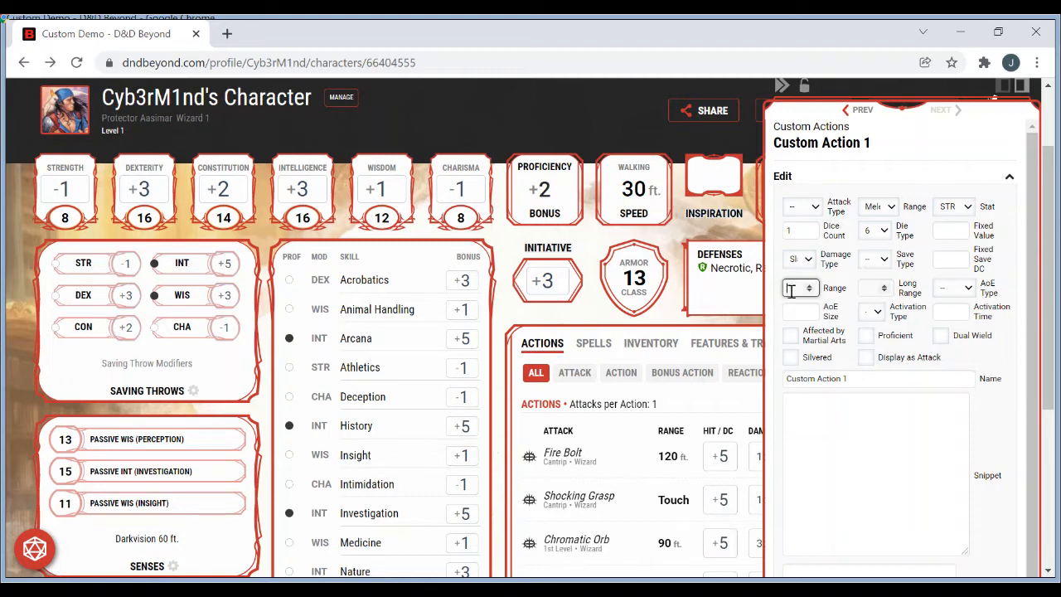
click(970, 292)
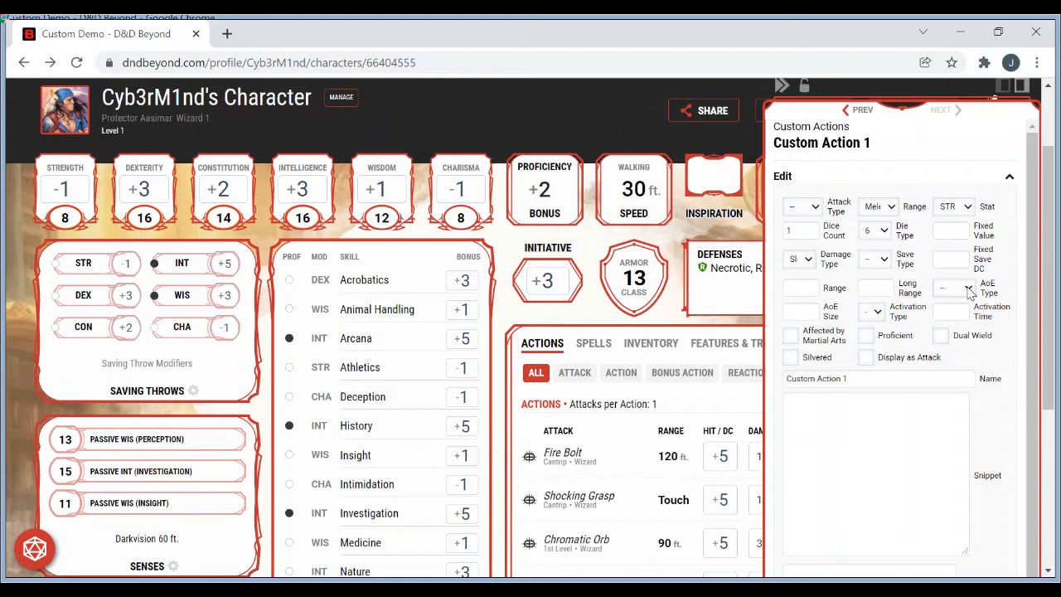
click(801, 312)
click(971, 284)
click(952, 312)
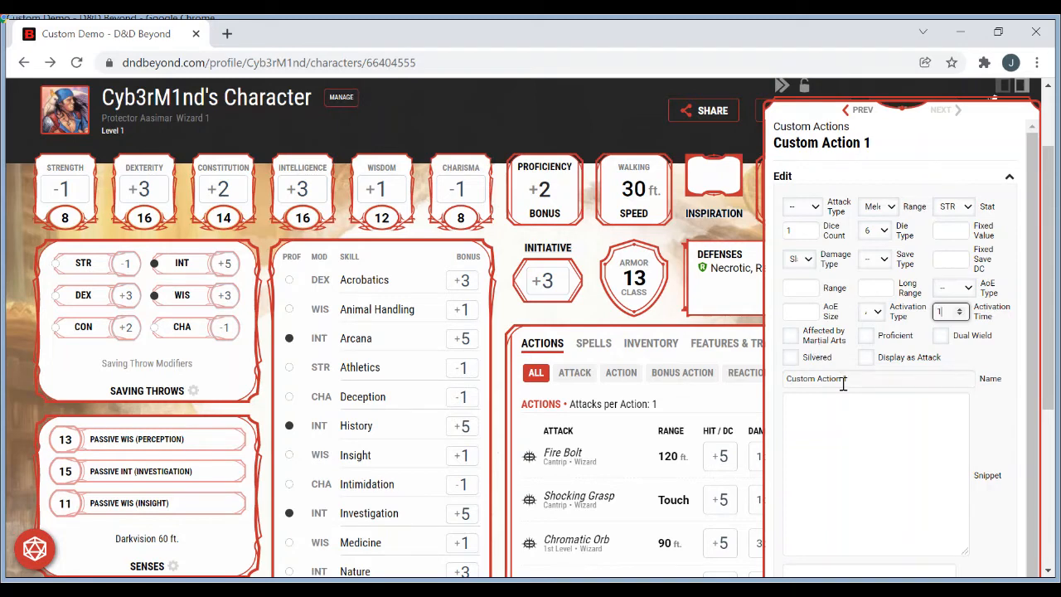
- Mark the custom action as Proficient and Display as Attack, and rename it "Special Weapon"
click(864, 340)
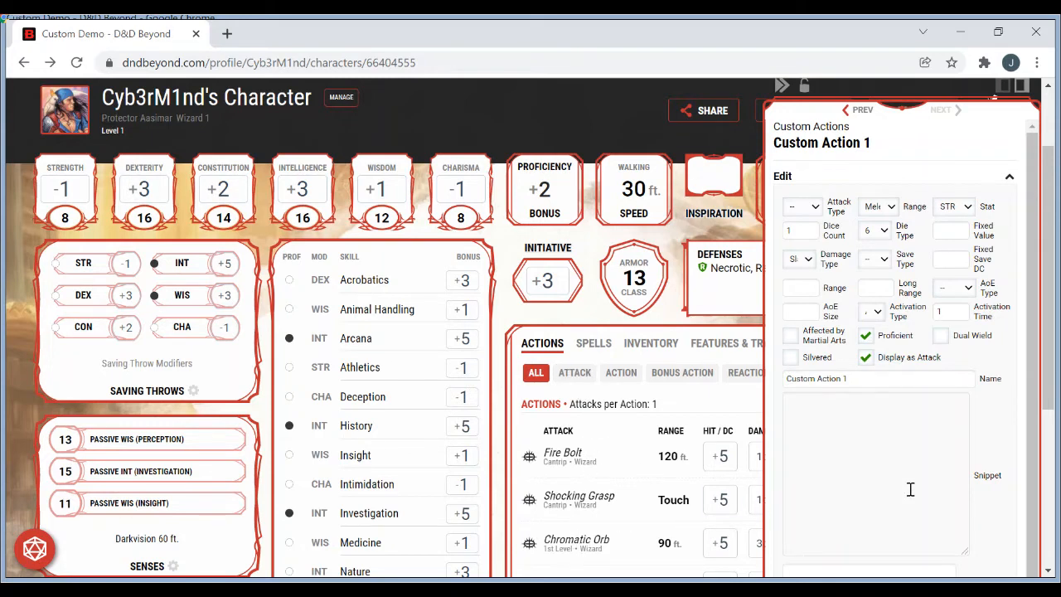
drag(857, 379, 778, 378)
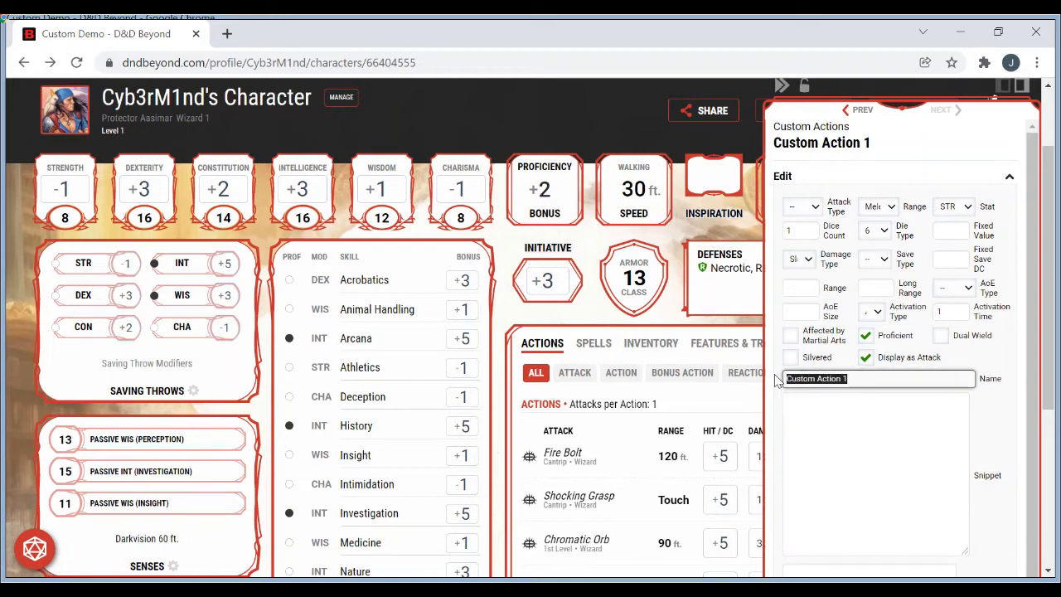
text(Special Weapon)
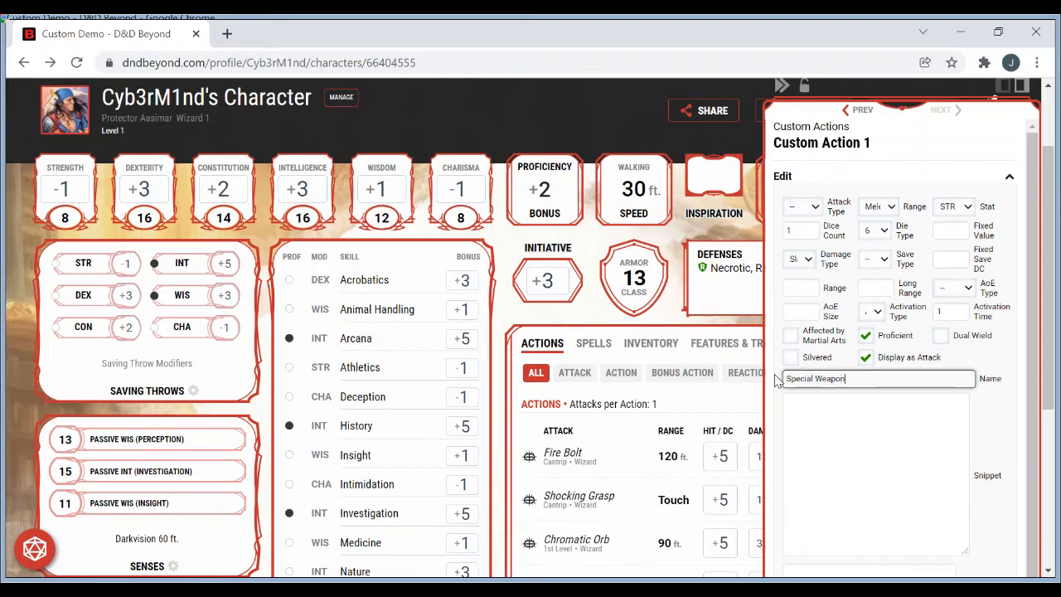
- Examine the Snippet and Description fields of the Special Weapon action
click(882, 465)
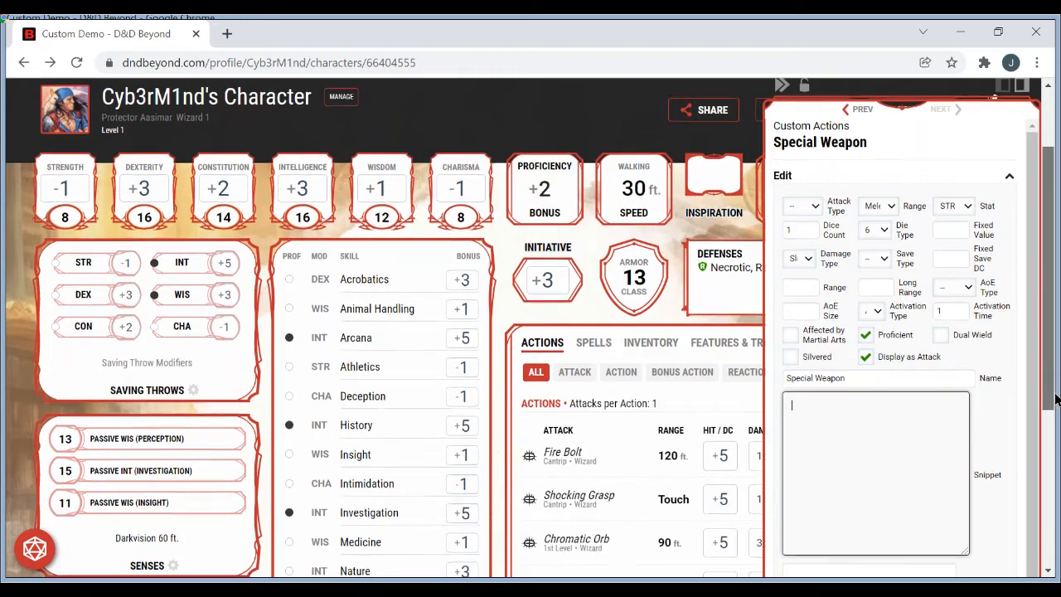
drag(1053, 375, 1055, 452)
click(900, 498)
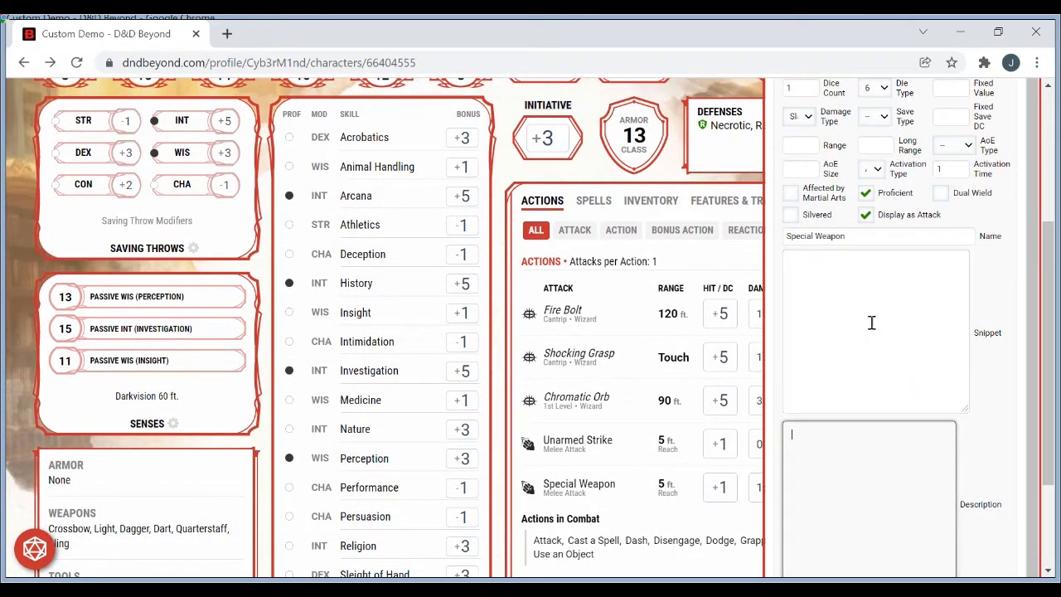
click(873, 330)
click(895, 502)
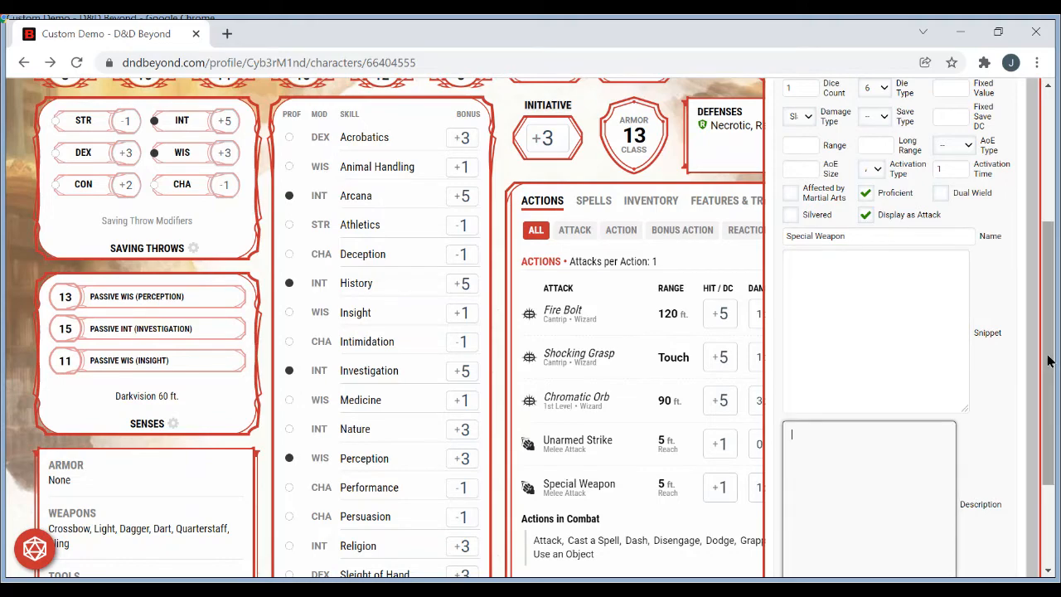
mouse_move(1047, 361)
mouse_down()
mouse_move(1055, 469)
mouse_move(1042, 377)
mouse_up()
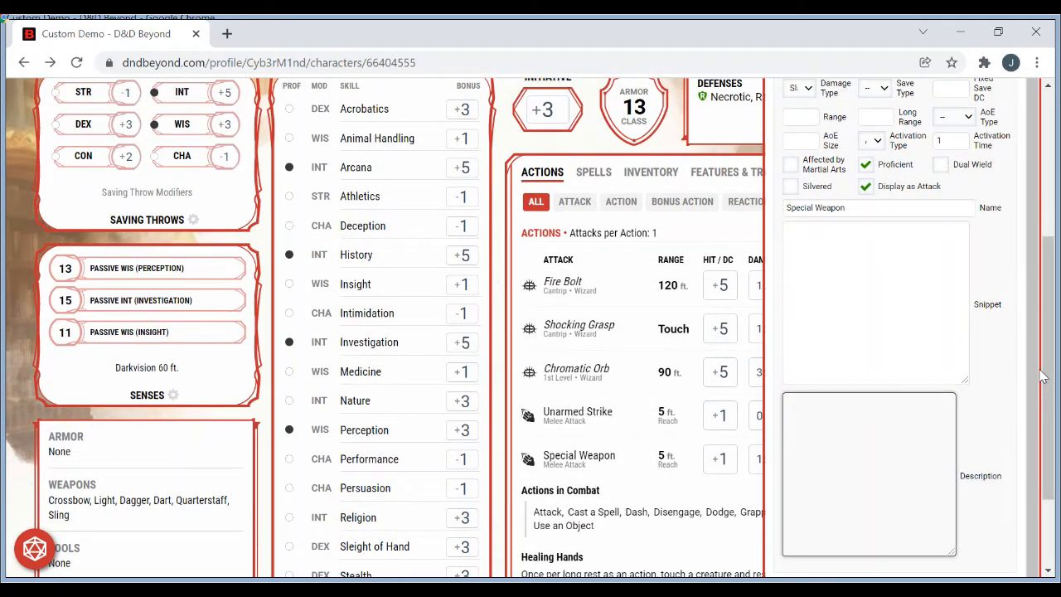
click(880, 244)
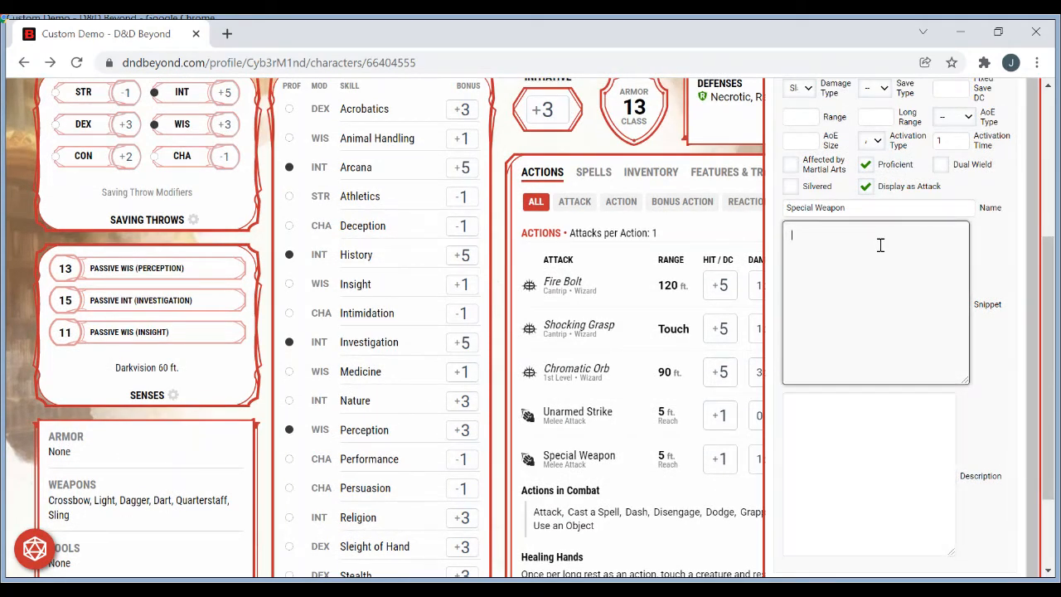
click(837, 438)
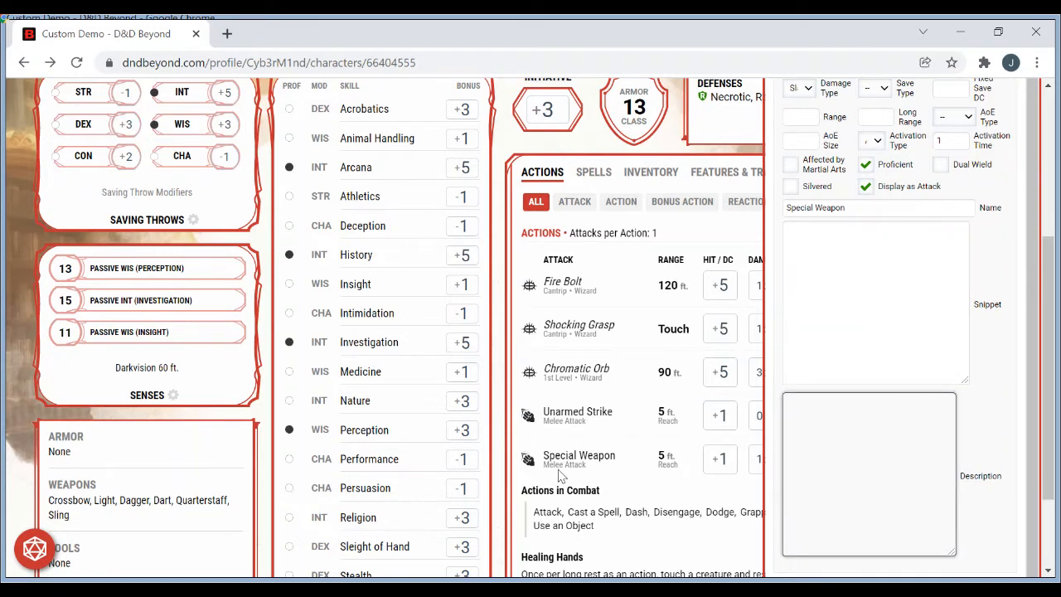
- Leave the action editor and compare the Special Weapon's attack entry with the character's Strength modifier
click(501, 458)
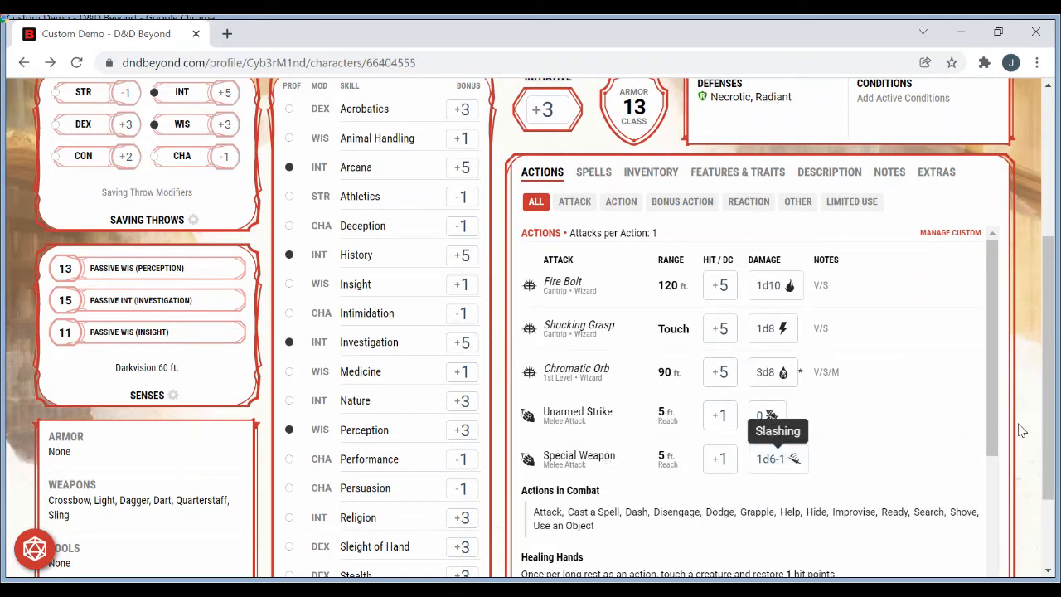
drag(1052, 407, 1039, 276)
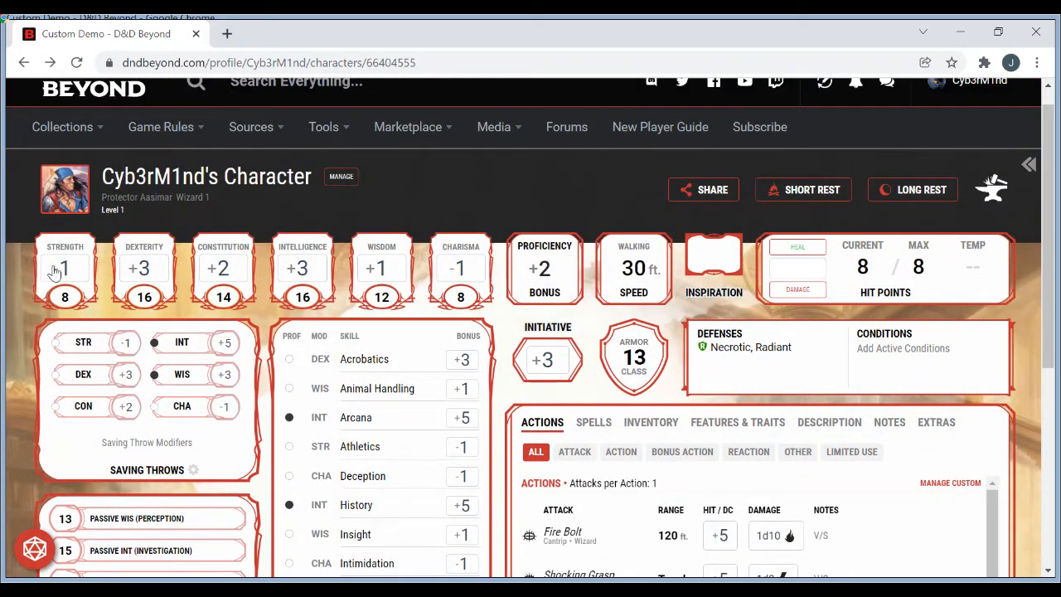
scroll(786, 427, down, 3)
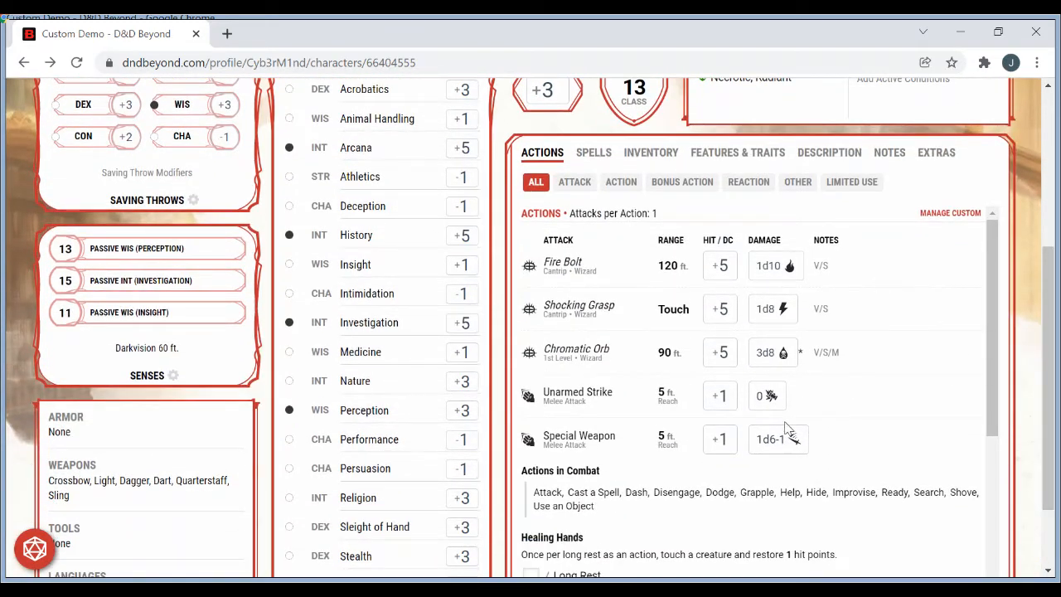
- Roll the Special Weapon's to-hit and damage from the actions list, clearing the roll results
click(718, 439)
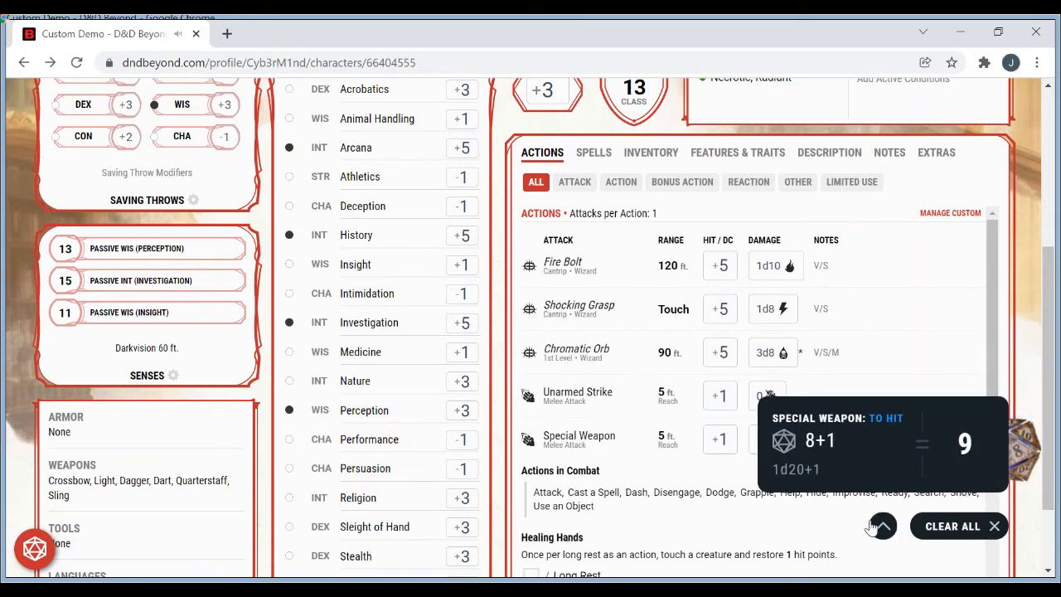
click(951, 527)
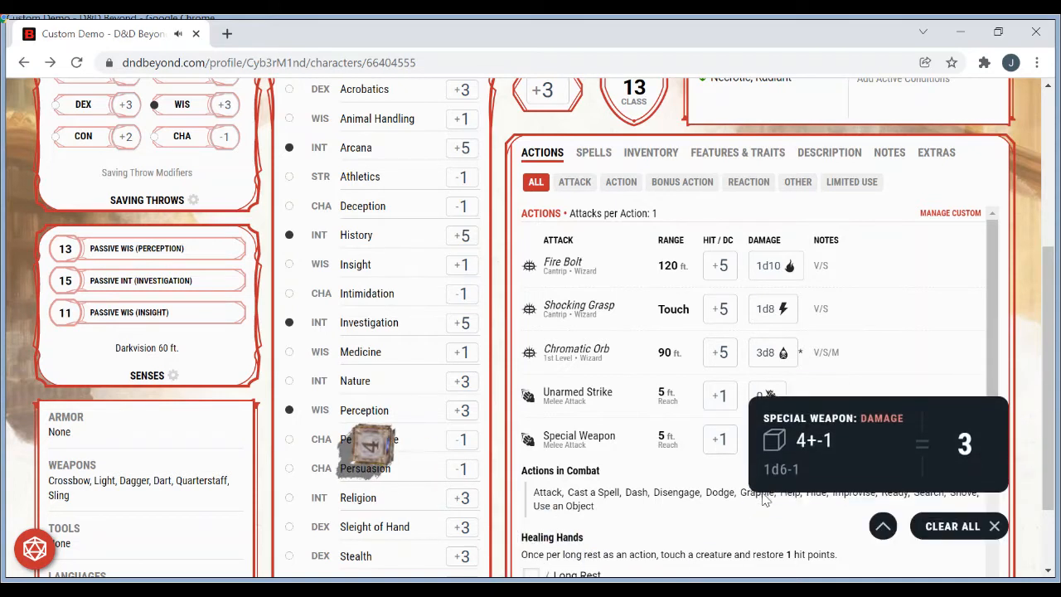
click(679, 497)
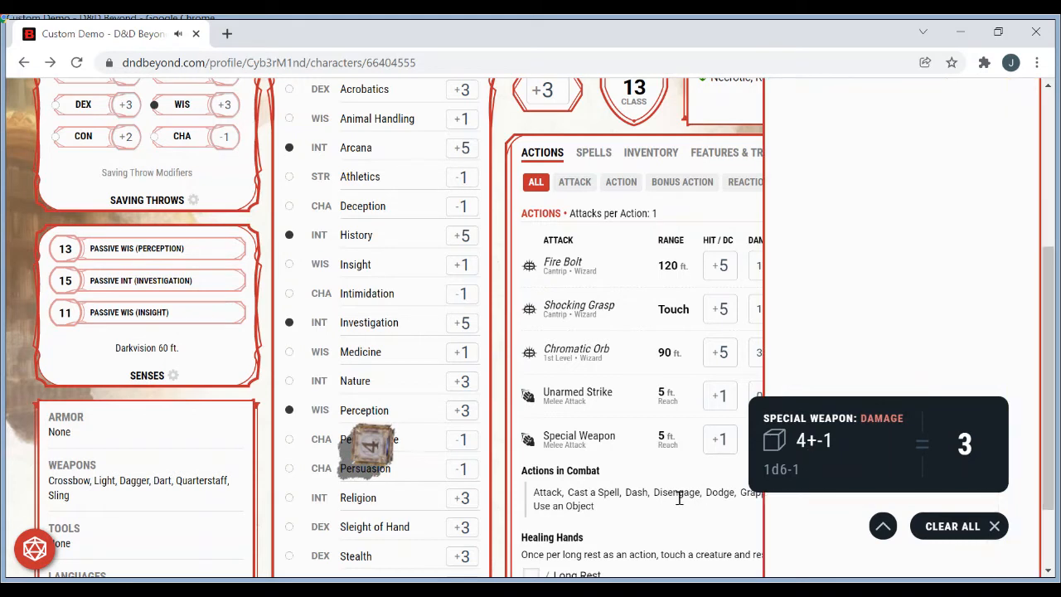
click(499, 453)
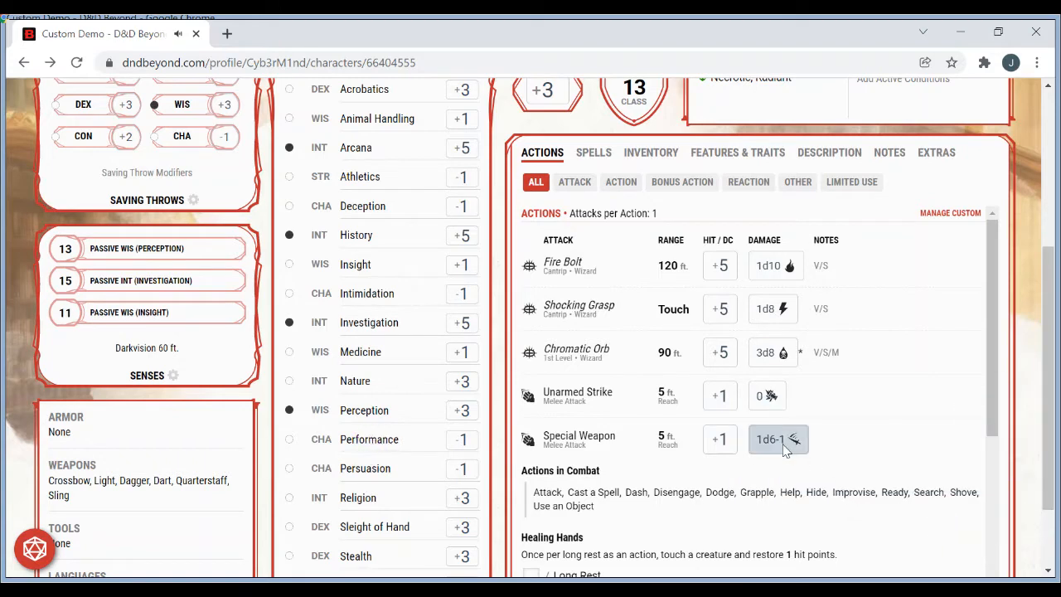
- Reopen the Special Weapon action for editing and set its dice count to 2
click(585, 437)
drag(1049, 396, 1048, 311)
click(957, 157)
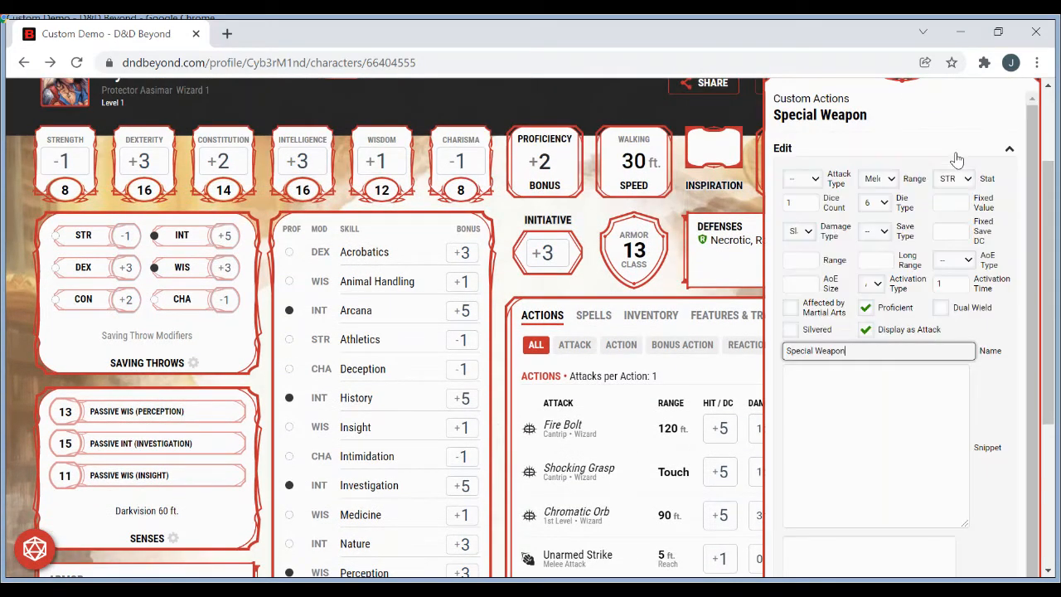
click(809, 202)
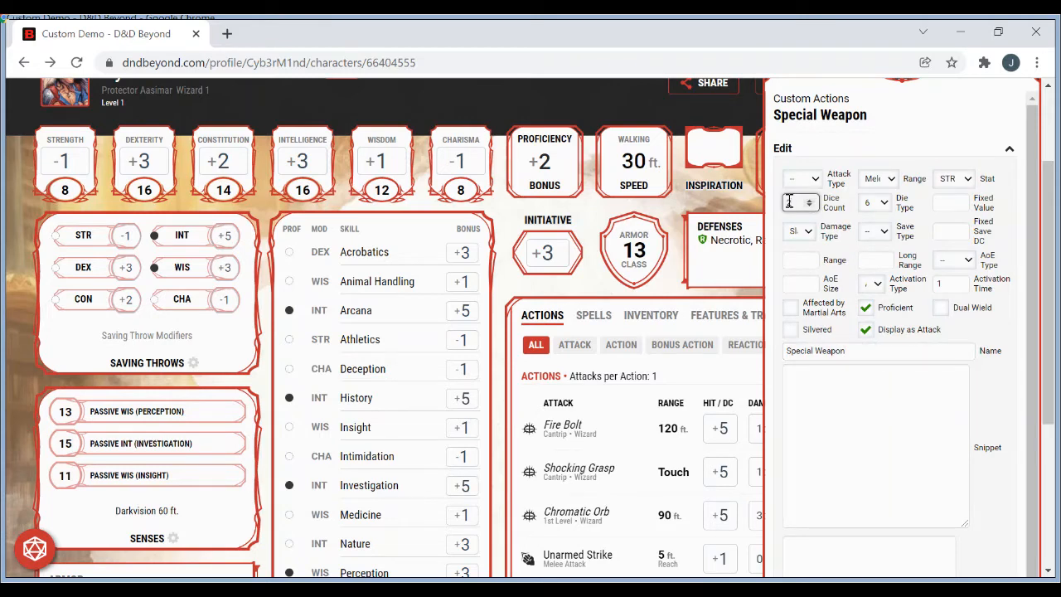
click(827, 273)
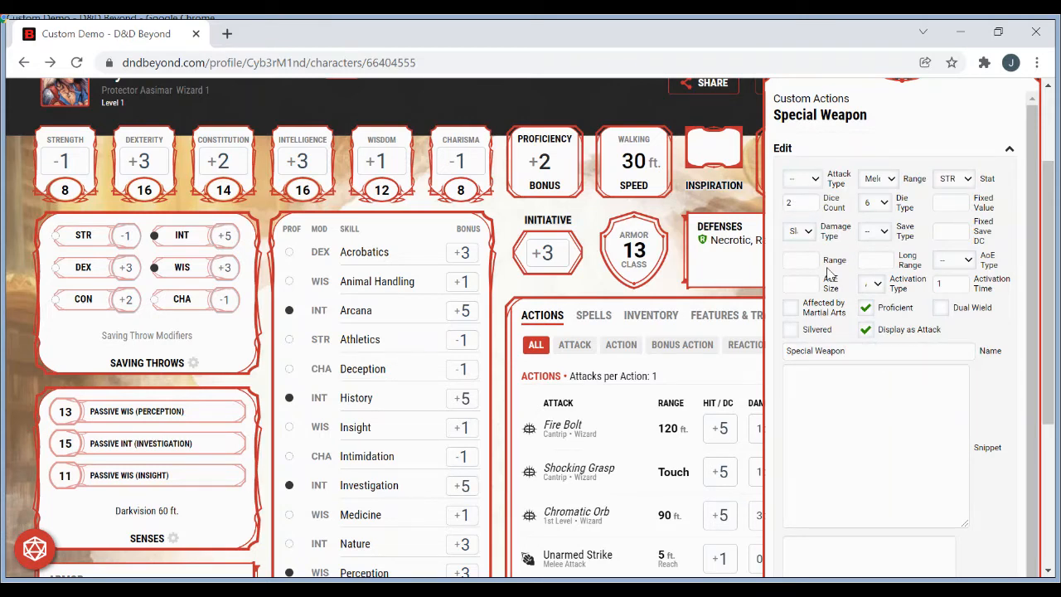
- Leave the editor and roll the Special Weapon's damage again from the actions list
click(576, 433)
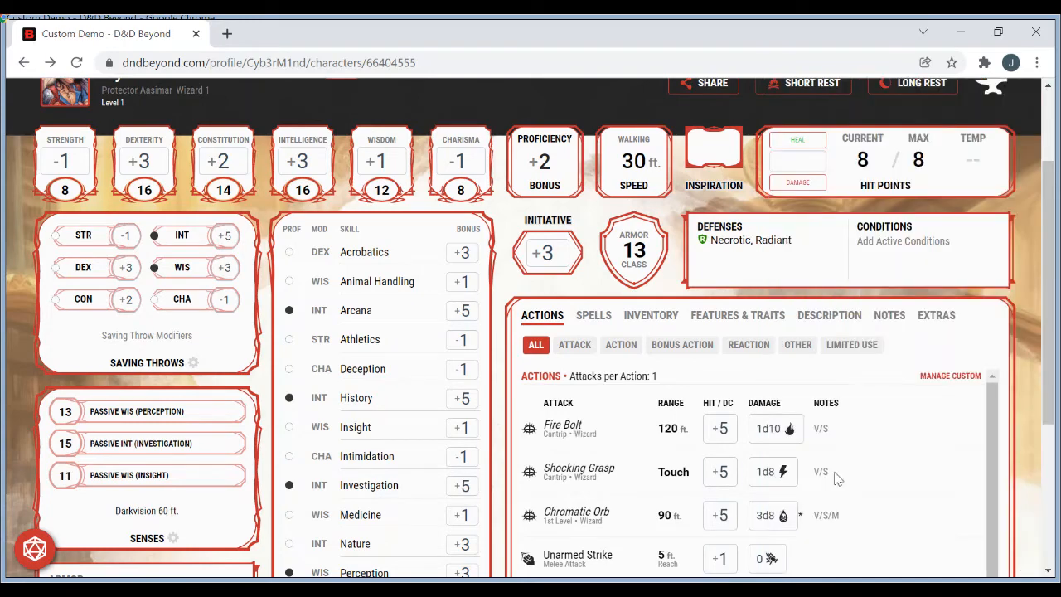
drag(1049, 380, 1054, 455)
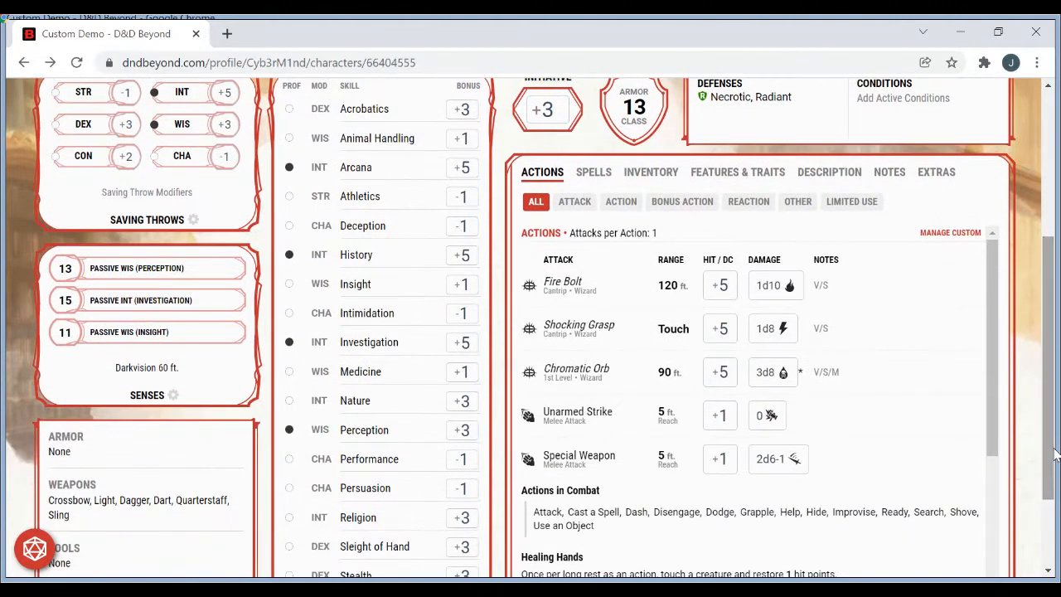
click(771, 459)
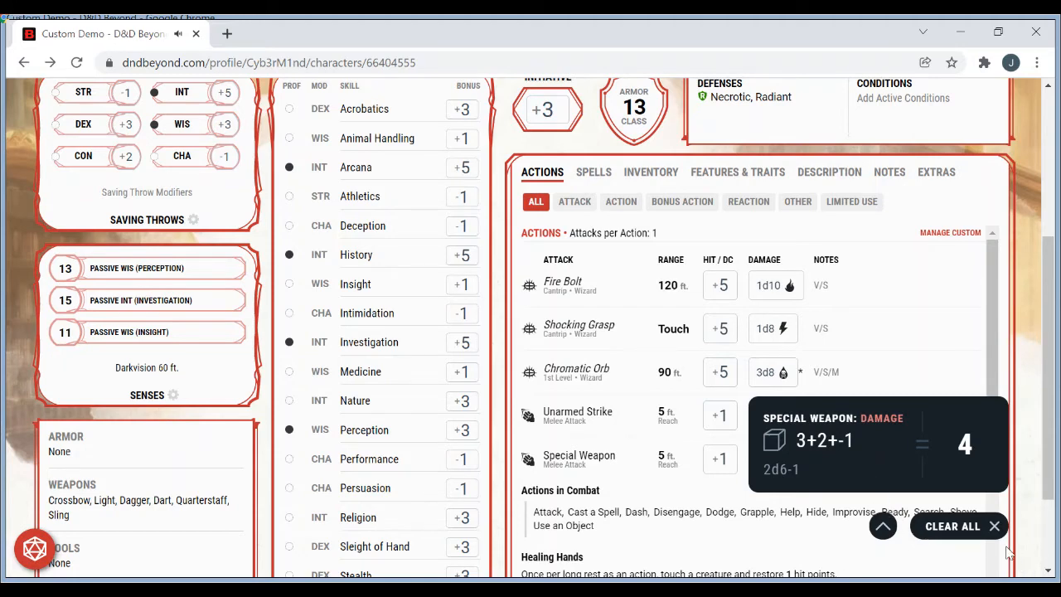
- Go to the custom actions management and open the spell action Custom Action 2 for editing
click(940, 232)
drag(1049, 320, 1049, 207)
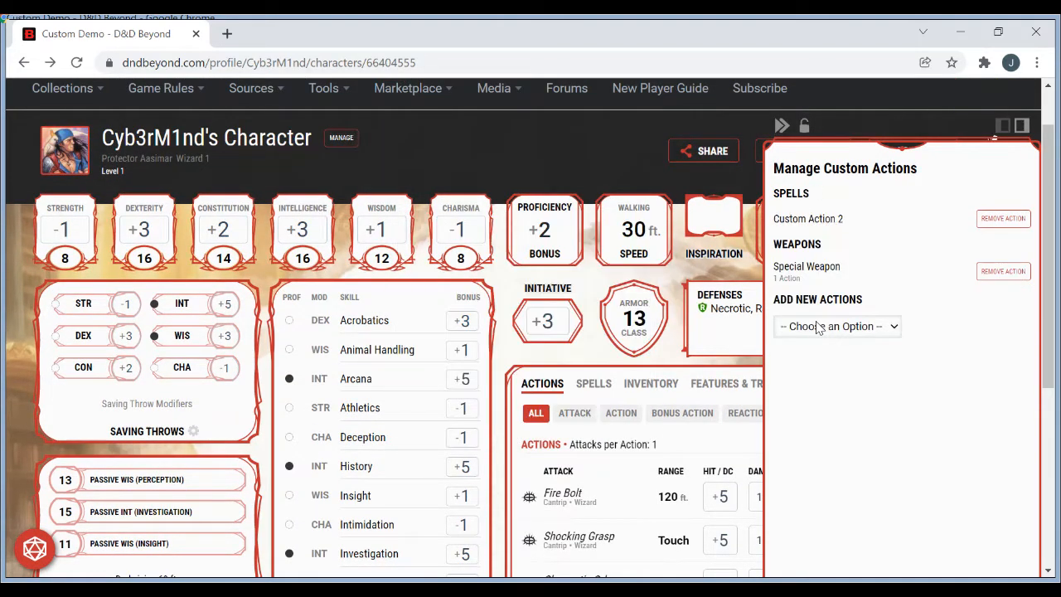
click(826, 218)
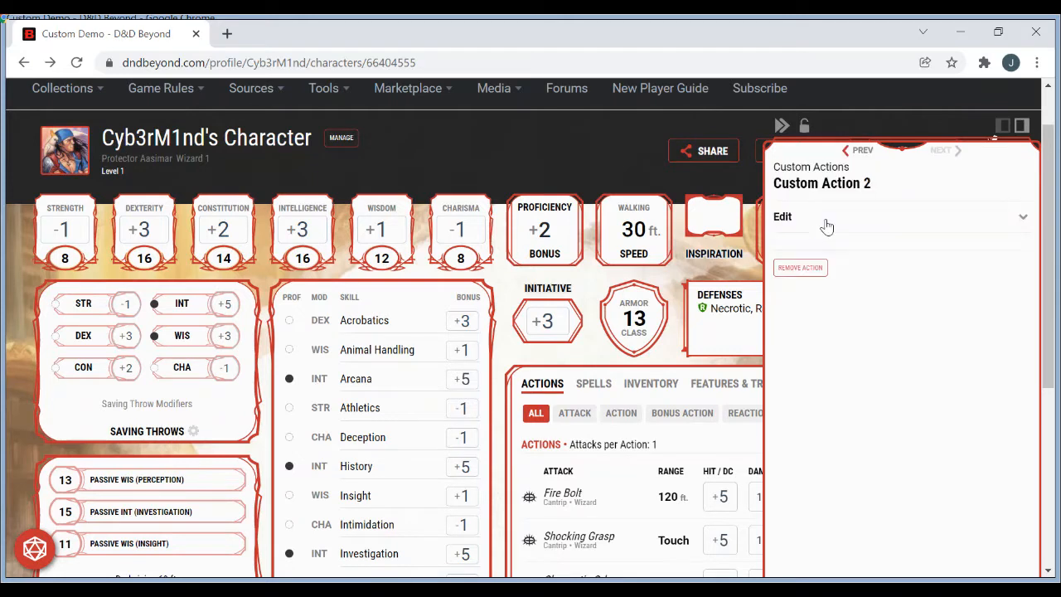
click(842, 219)
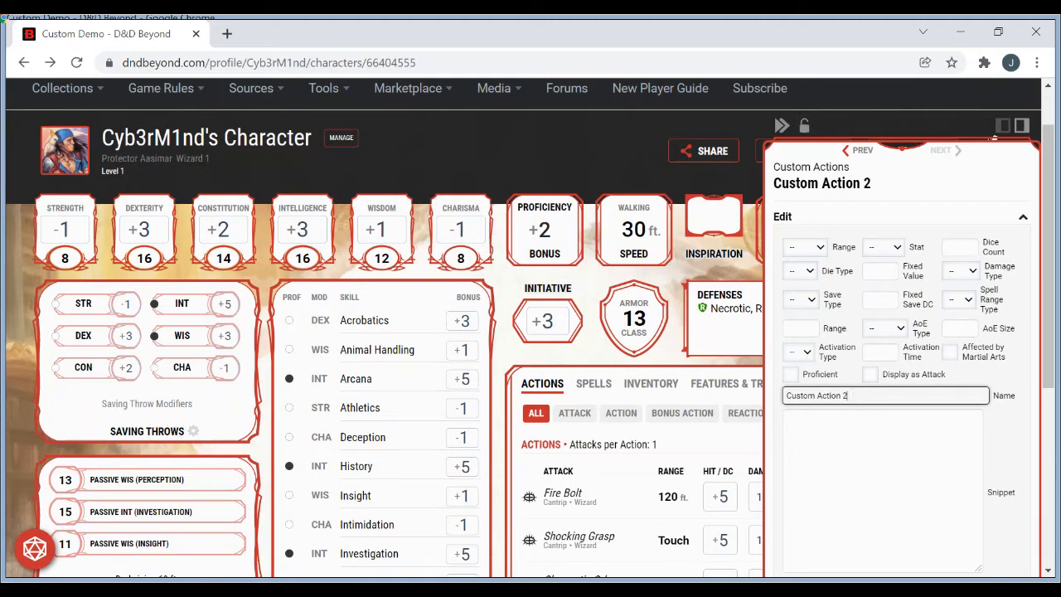
- Rename Custom Action 2 as Cold Dart
drag(847, 395, 789, 395)
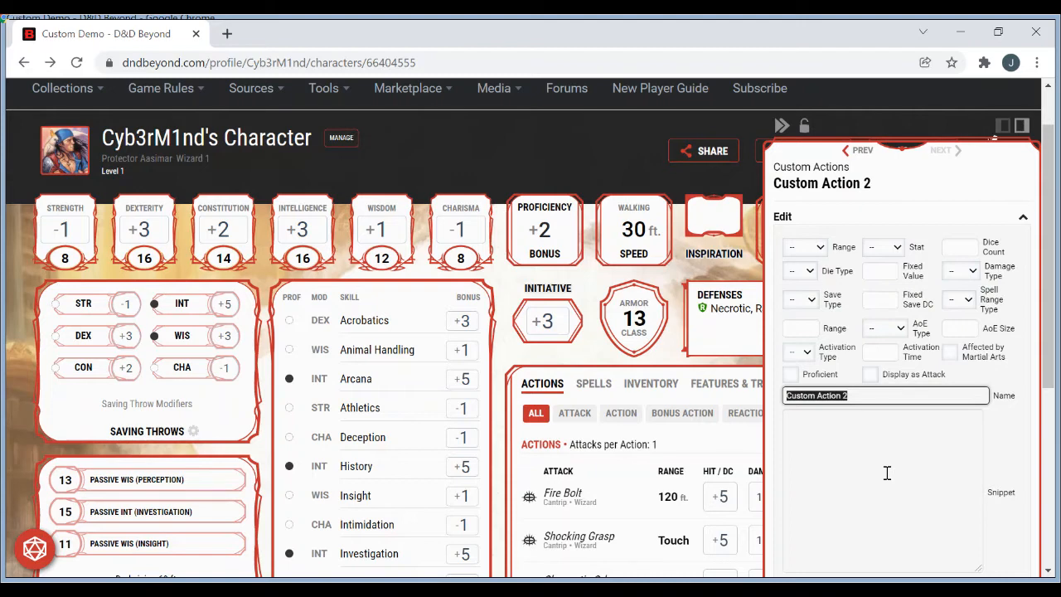
text(Fire)
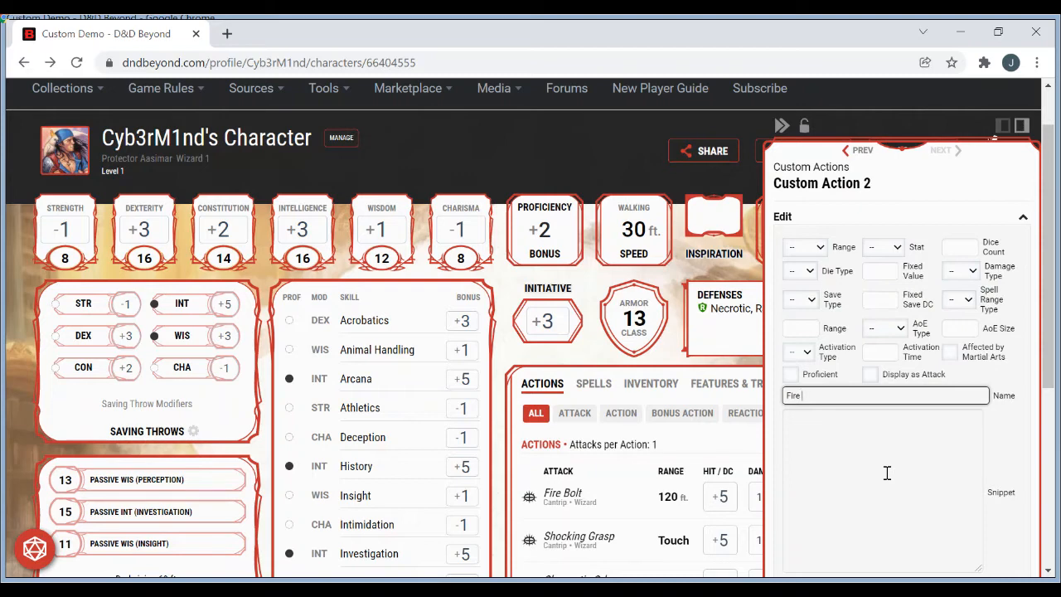
key(BackSpace)
key(BackSpace)
text(Cold Dart)
click(887, 472)
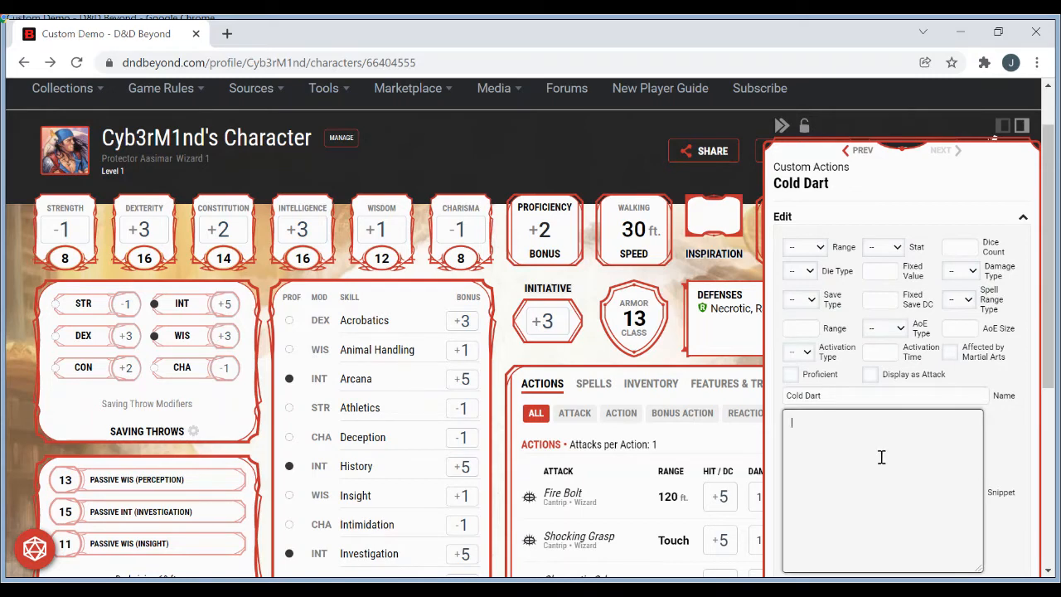
- Make Cold Dart a ranged attack using the INT stat and set its dice count to 3
click(810, 252)
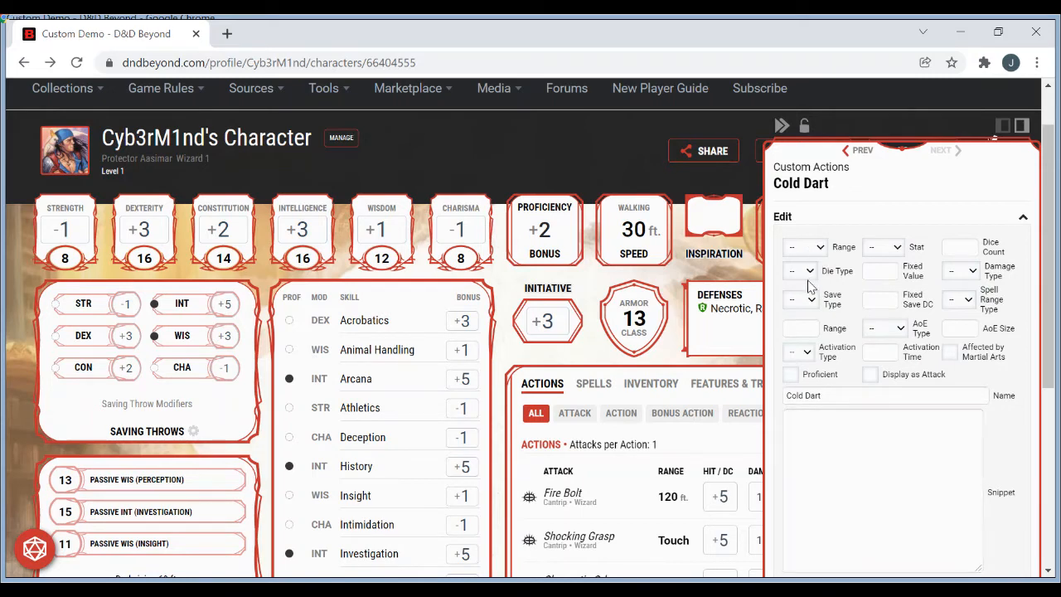
click(811, 286)
click(895, 305)
double_click(968, 246)
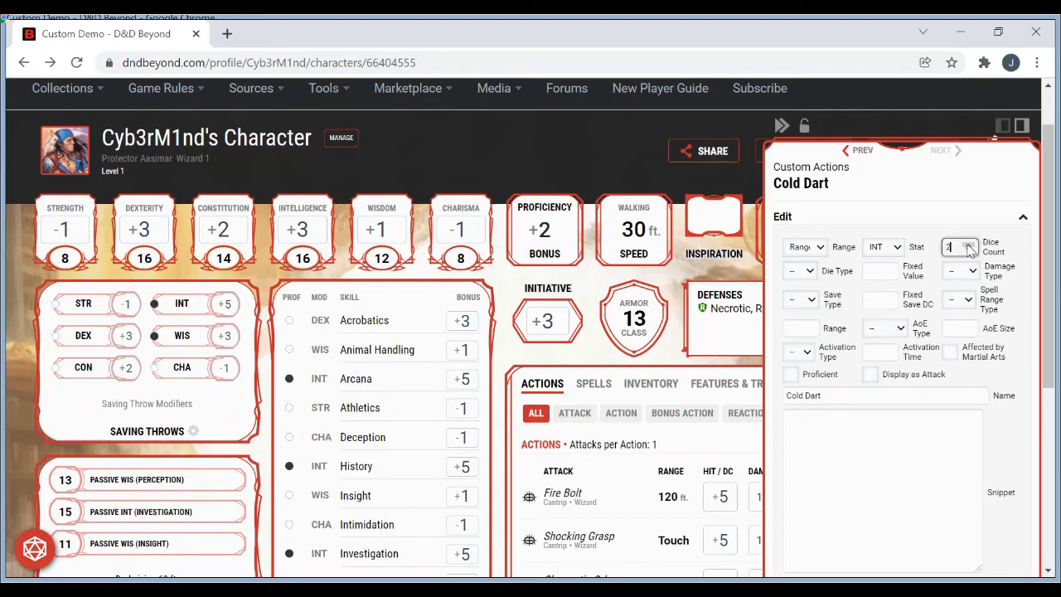
click(968, 246)
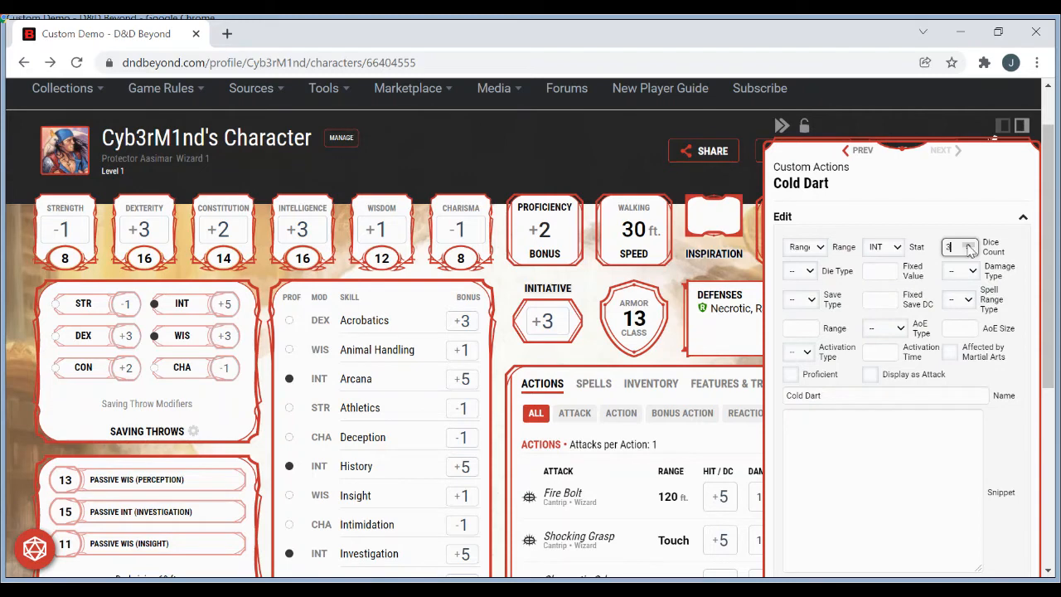
- Set Cold Dart's die type to 6 and its damage type to Cold
click(813, 273)
click(801, 306)
click(978, 272)
click(972, 324)
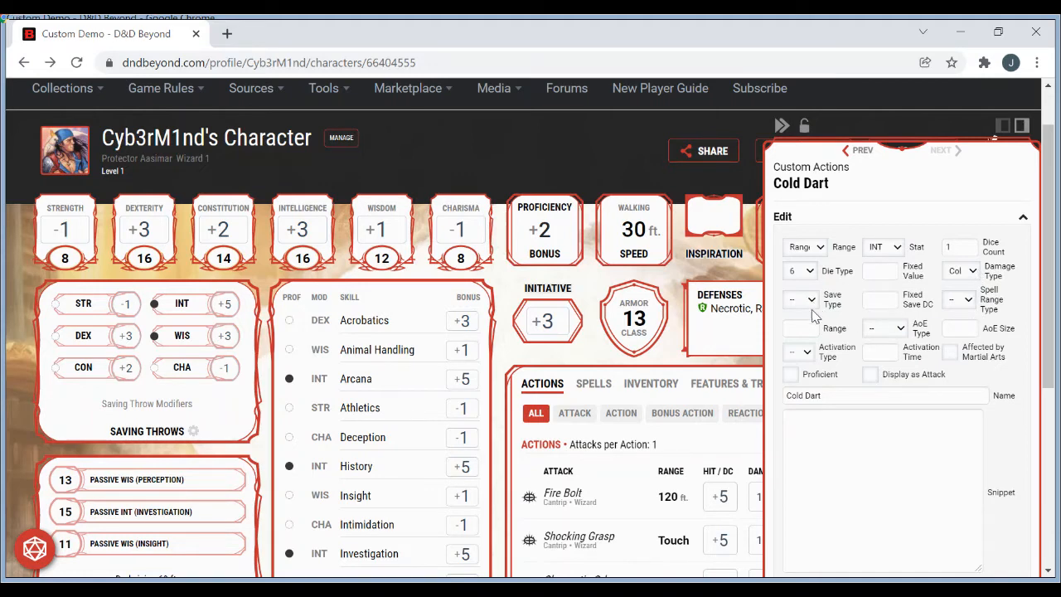
- Set Cold Dart's save type to CON, its spell range type to Ranged and its range to 90
click(810, 351)
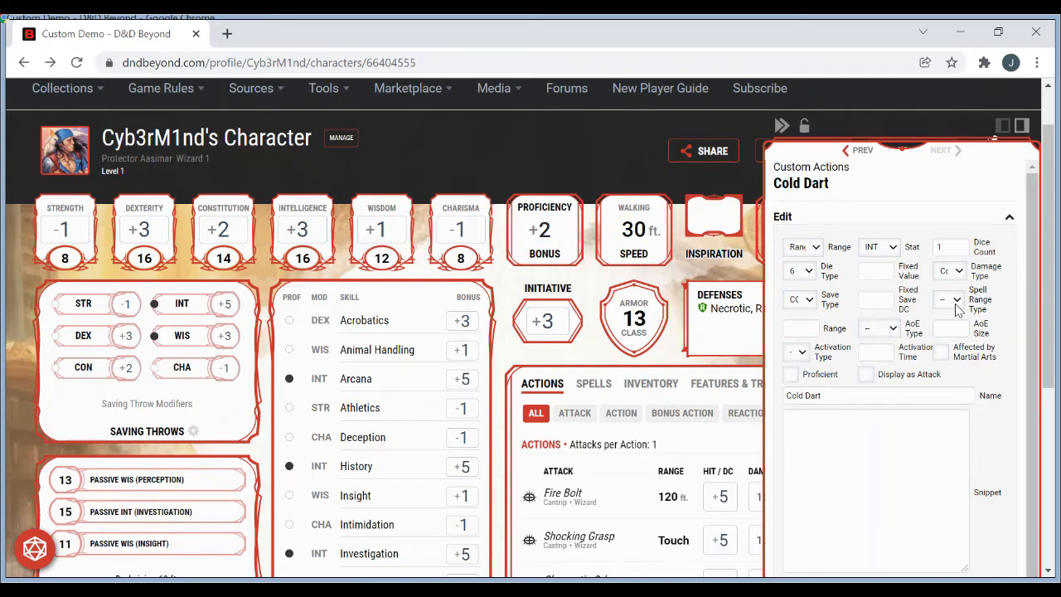
click(966, 348)
click(801, 328)
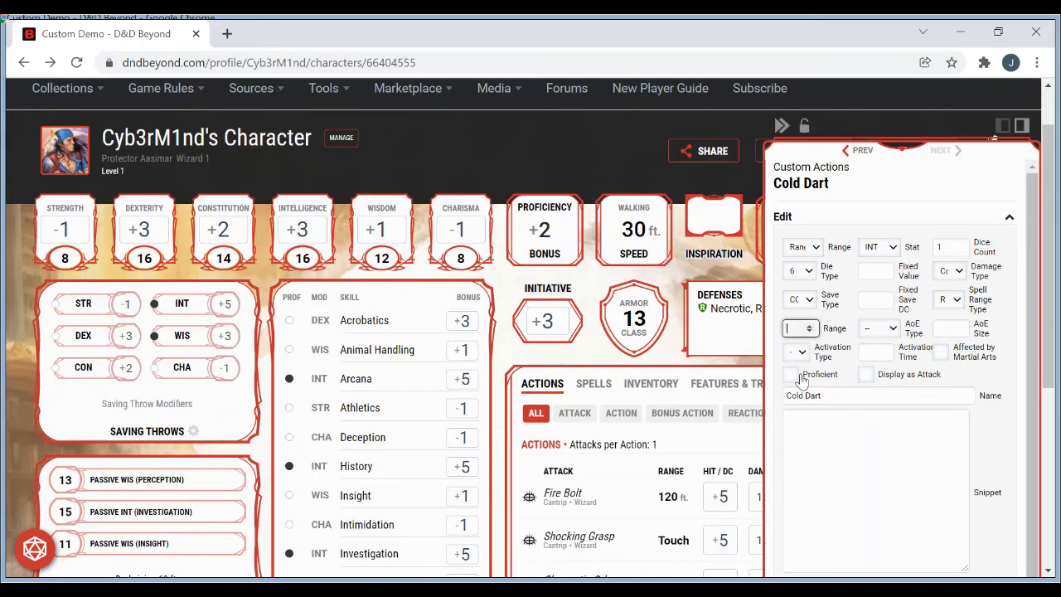
text(90)
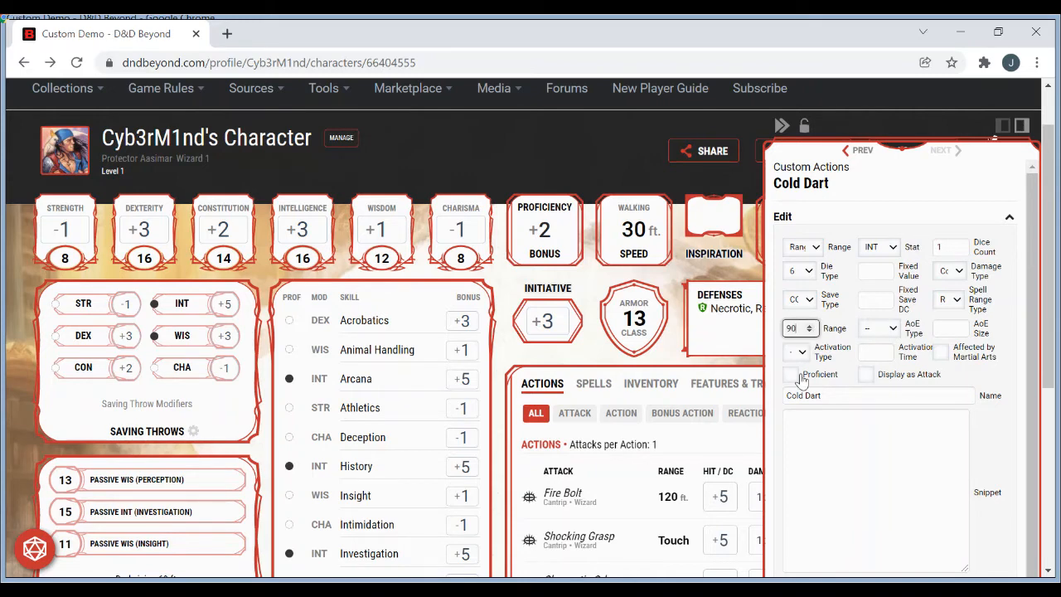
- Set Cold Dart's activation to 1 Action and mark it as Proficient and Display as Attack
click(896, 328)
click(883, 349)
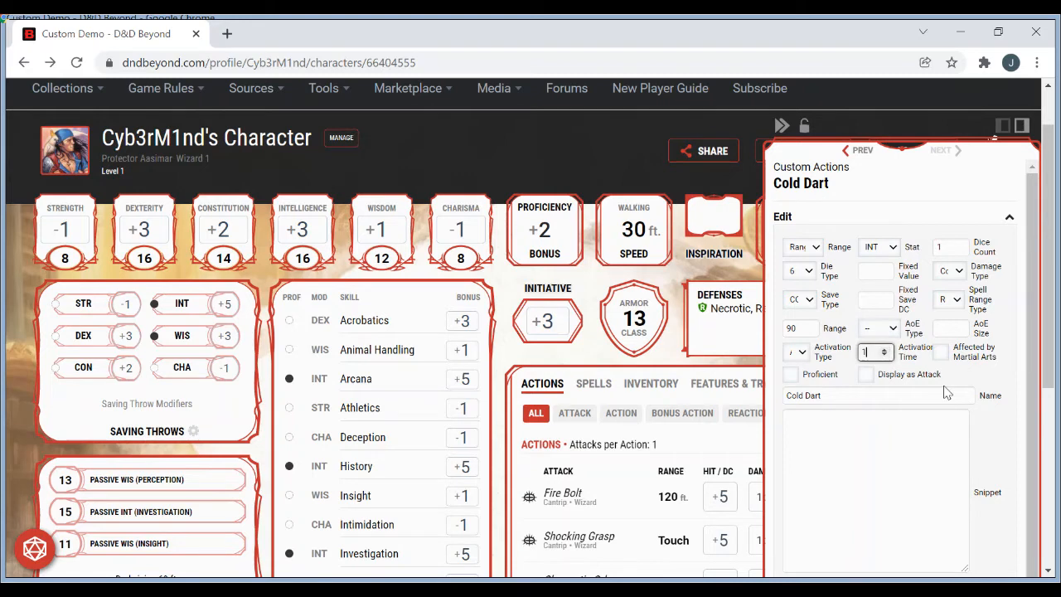
click(866, 376)
click(791, 375)
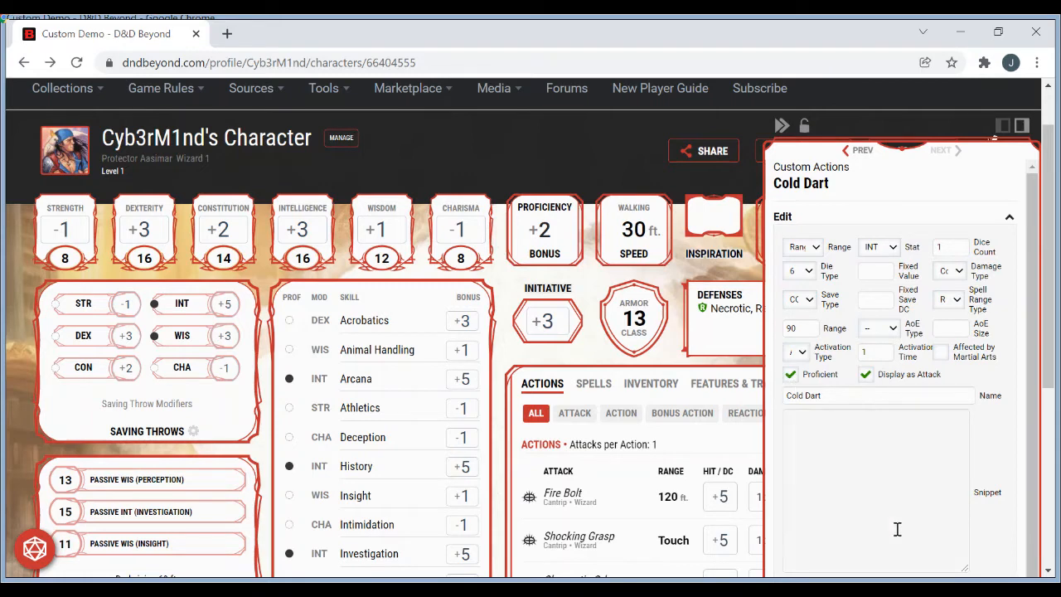
- Start the snippet with "Creates magical dart of ice and cold. Make a ranged attack against a creature in range, on hit does"
click(889, 442)
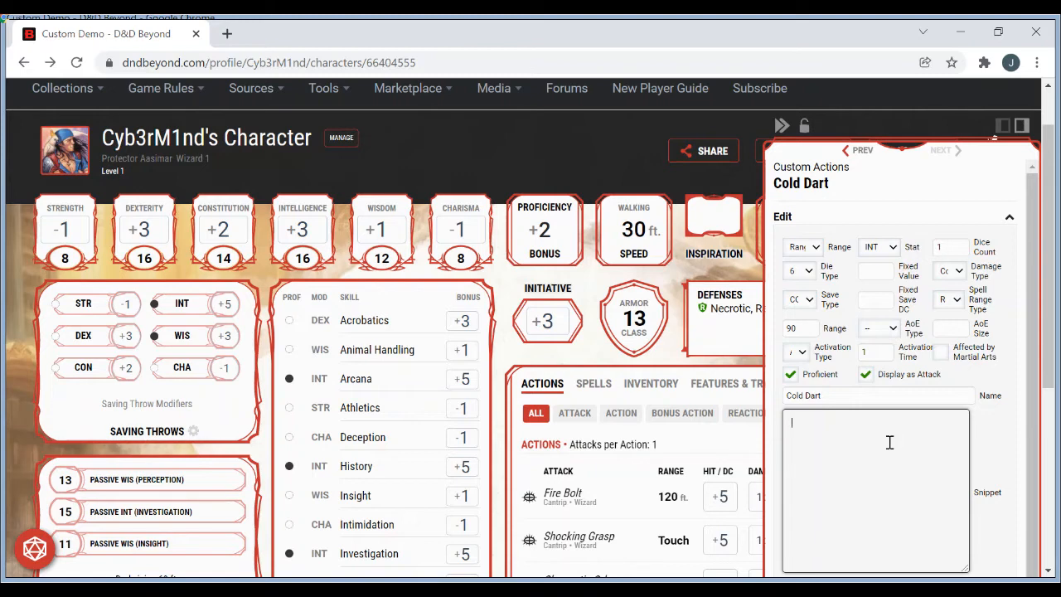
text(Creates ma)
text(gical)
text( dart of ic)
text(e and cold t)
text(Make)
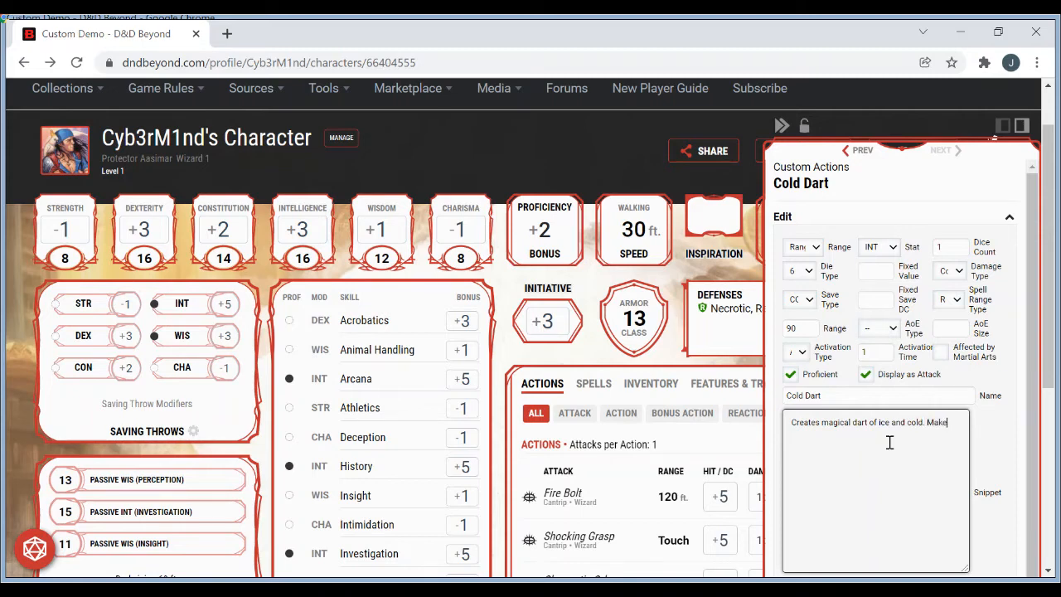
text( a ranged attack)
text(against a t)
text(arget in ran)
key(BackSpace)
key(BackSpace)
key(BackSpace)
key(BackSpace)
key(BackSpace)
key(BackSpace)
key(BackSpace)
key(BackSpace)
key(BackSpace)
key(BackSpace)
key(BackSpace)
key(BackSpace)
key(BackSpace)
text(creature in range, on hit does )
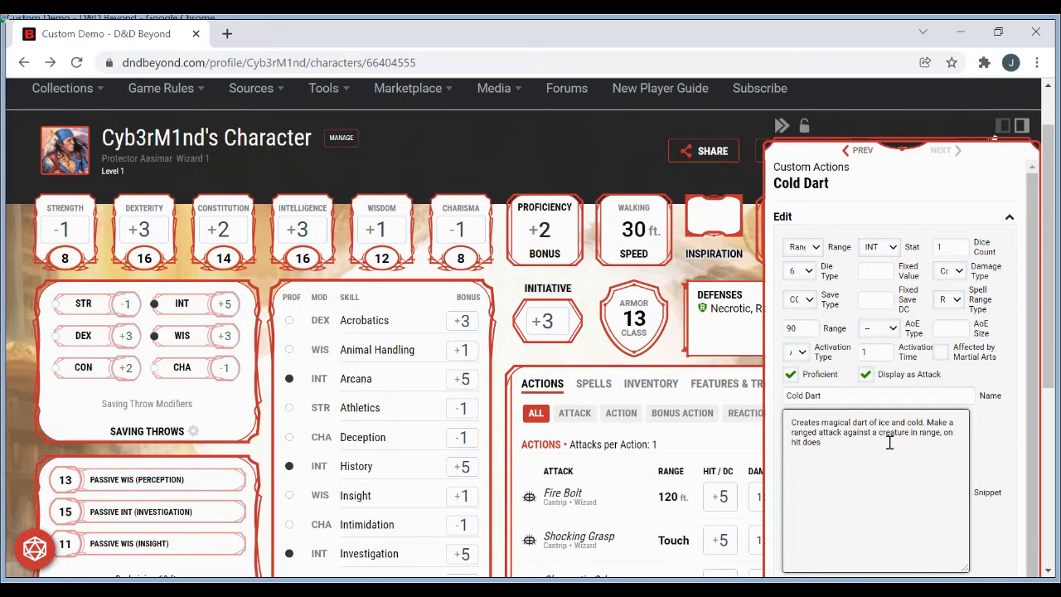
- Continue the snippet with "3d6 cold damage and they must succeed on a Con save against spell save DC or have their speed reduced to 0."
text(3d6 cold damage and they must succeed on a C)
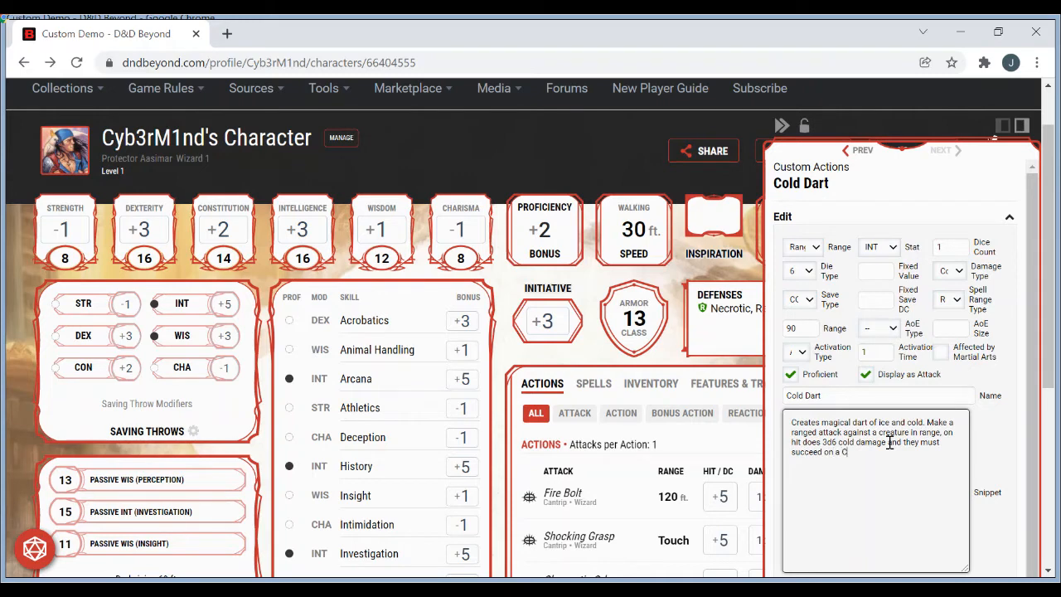
text(on save against spell save DC)
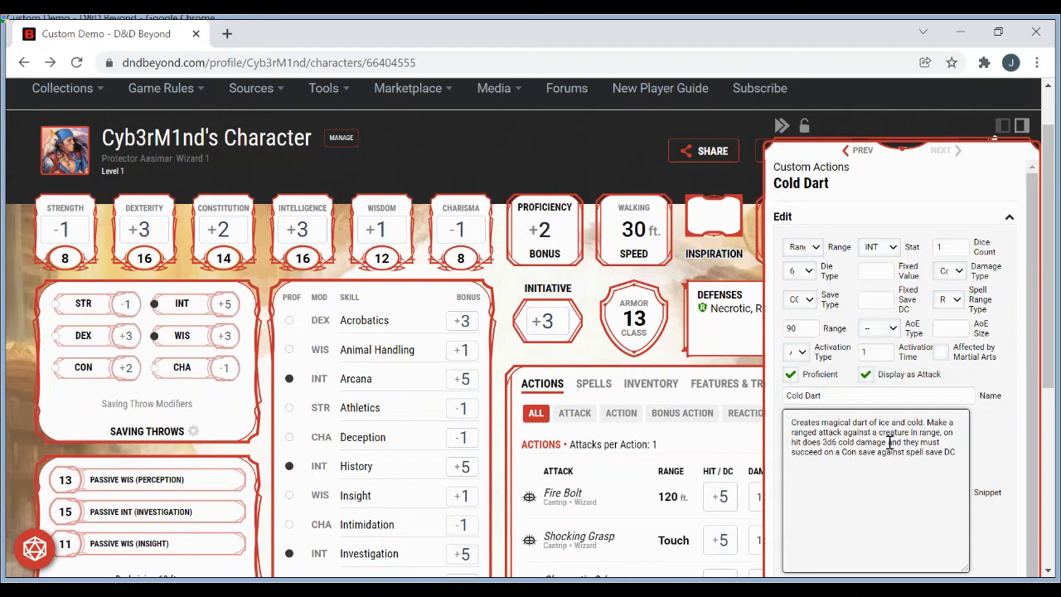
text(or have their speed reduced to 0.)
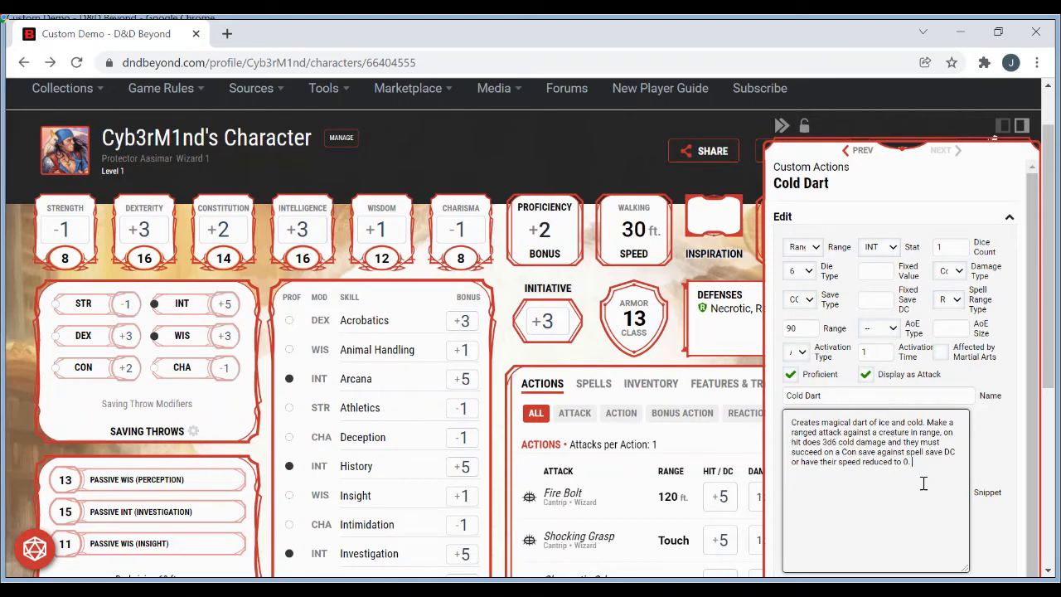
- Add a separate snippet paragraph reading "Once used cannot be used again until complete a Short or Long rest."
key(Return)
text(Once used cannot be used agains)
key(BackSpace)
text(until complete a )
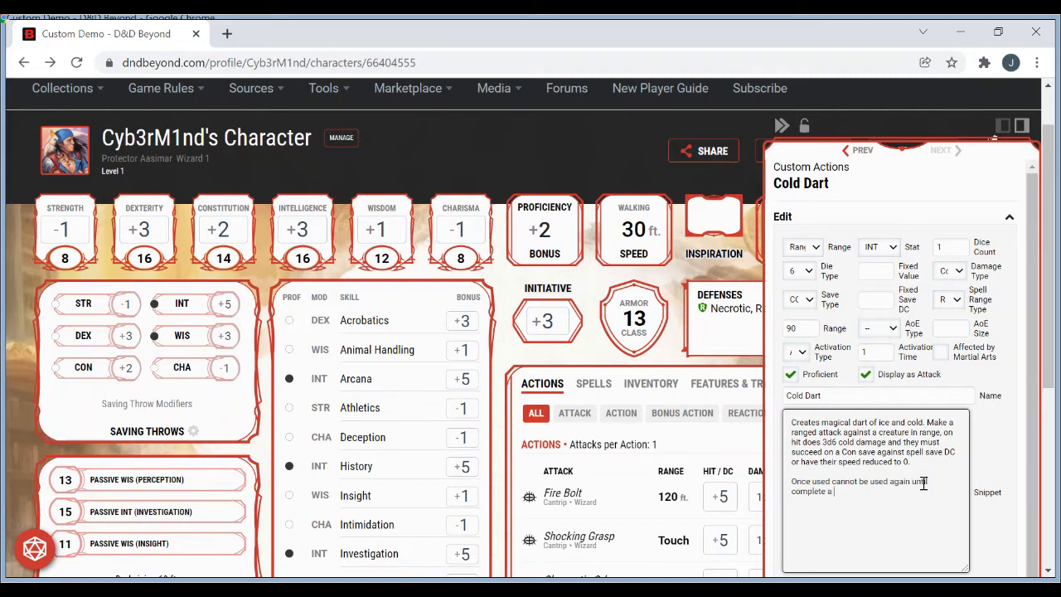
text(Short or Long rest.)
- Leave the editor and open Cold Dart from the actions list to check its details
click(880, 398)
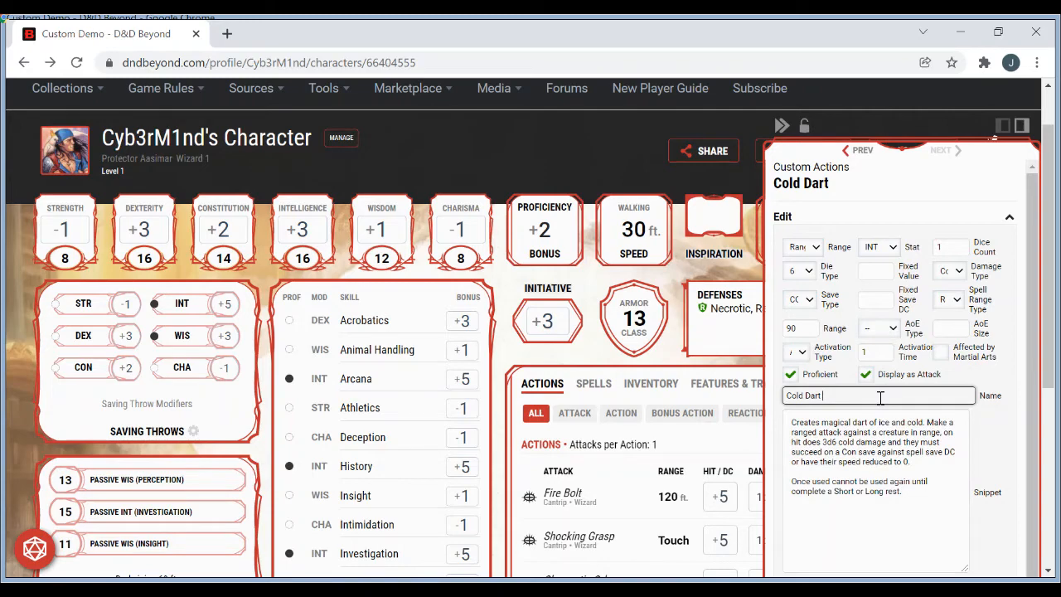
drag(1050, 348, 1055, 469)
drag(915, 319, 758, 251)
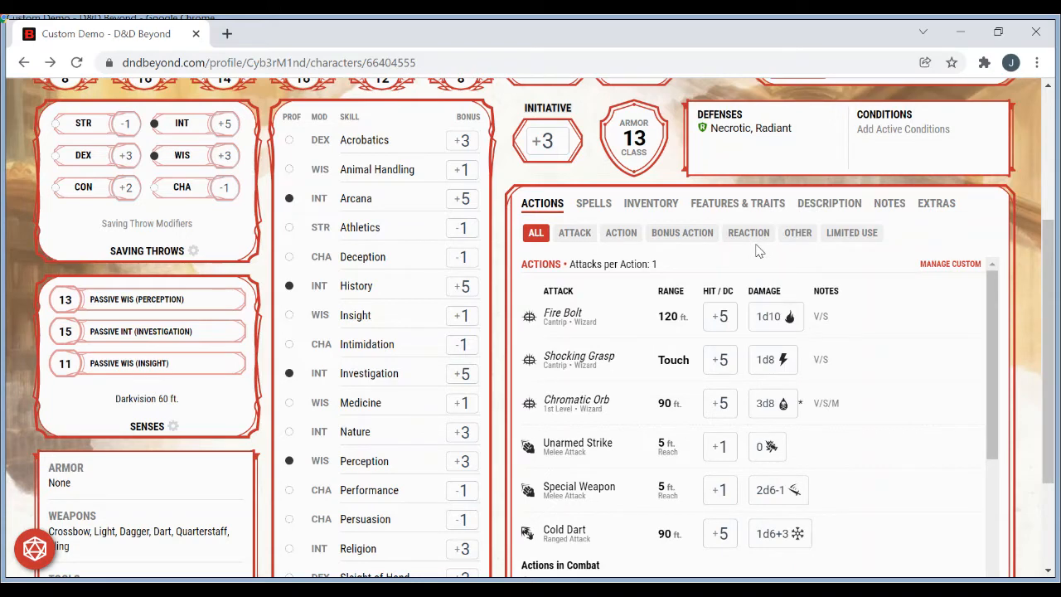
click(555, 532)
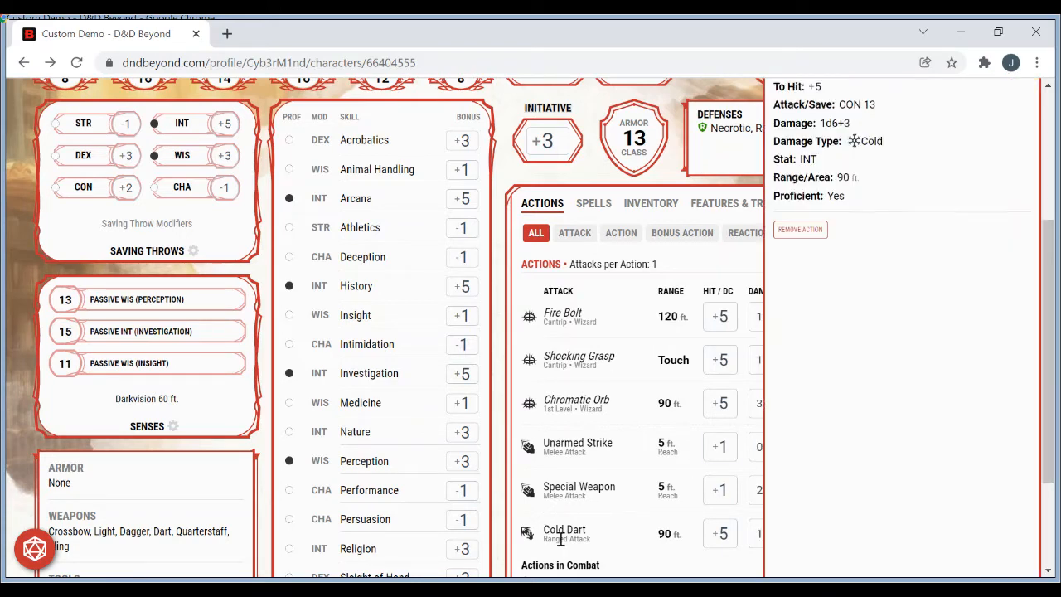
scroll(1018, 358, up, 5)
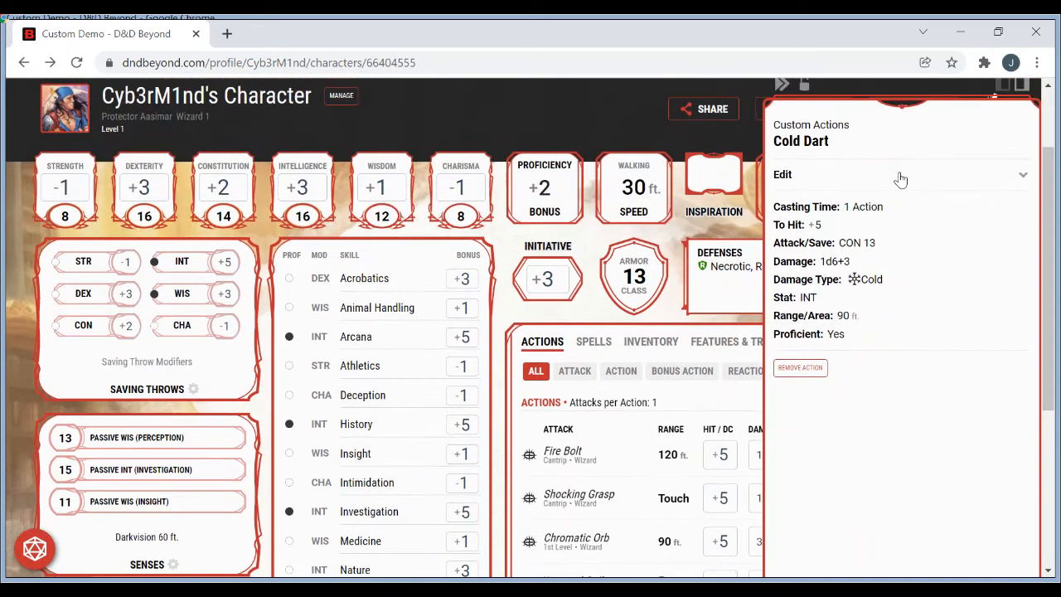
- Reopen Cold Dart for editing and copy the full snippet text into its description
click(900, 178)
drag(920, 452, 776, 383)
key(ctrl+c)
key(BackSpace)
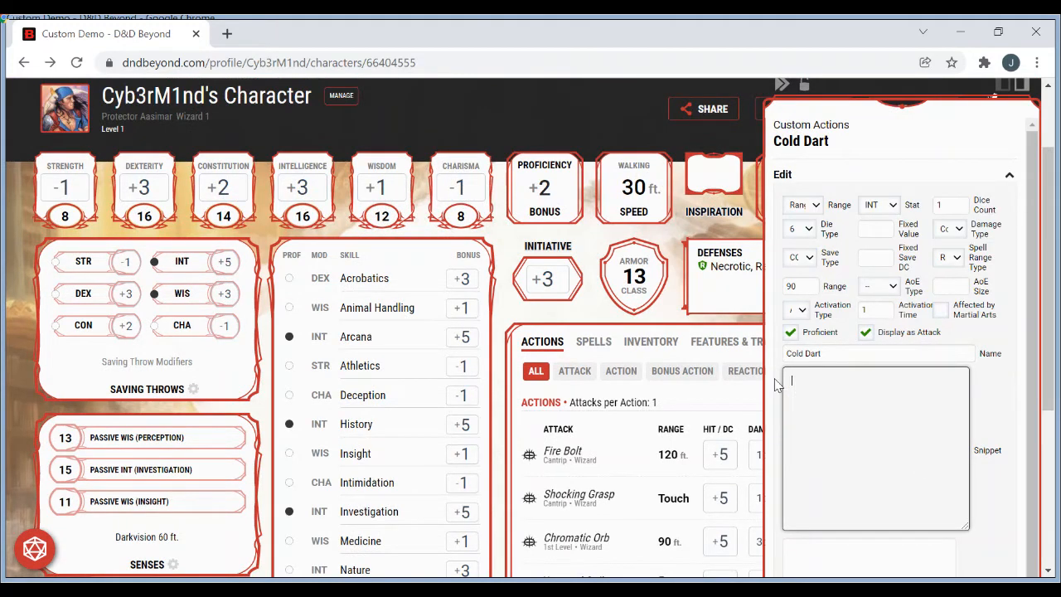
key(ctrl+v)
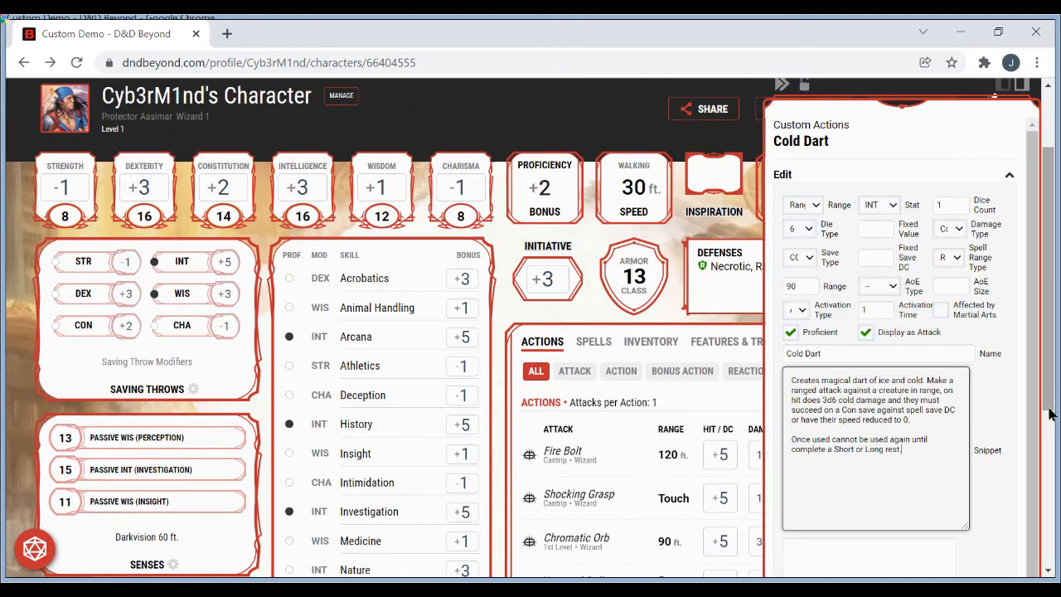
scroll(935, 469, down, 2)
click(881, 464)
key(ctrl+v)
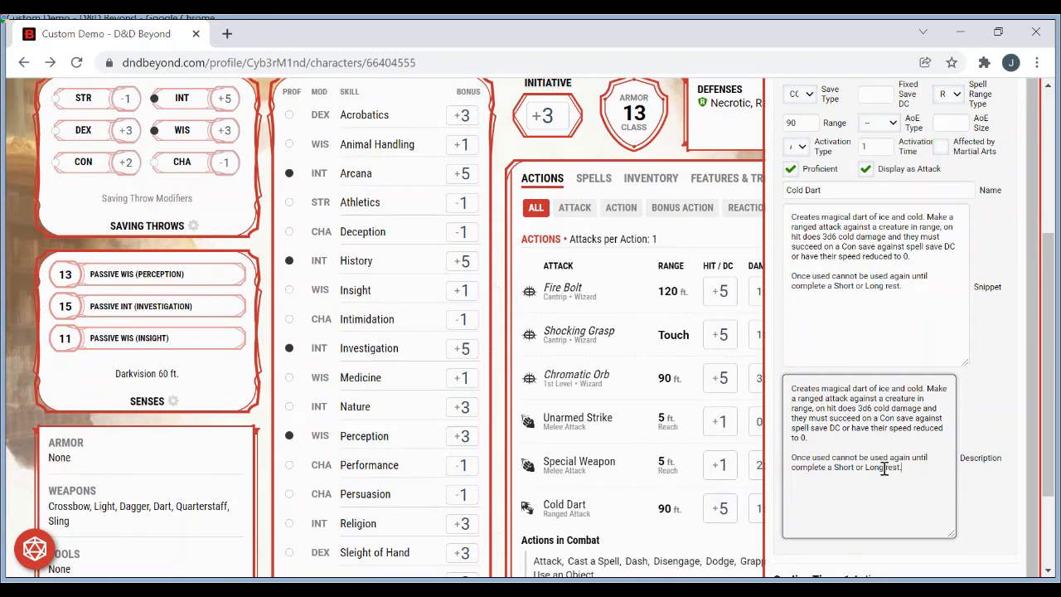
click(1019, 371)
- Rename the action as "Cold Dart [1 / SR or LR] [Not Used]" and return to its entry in the actions list
drag(1049, 398, 1048, 351)
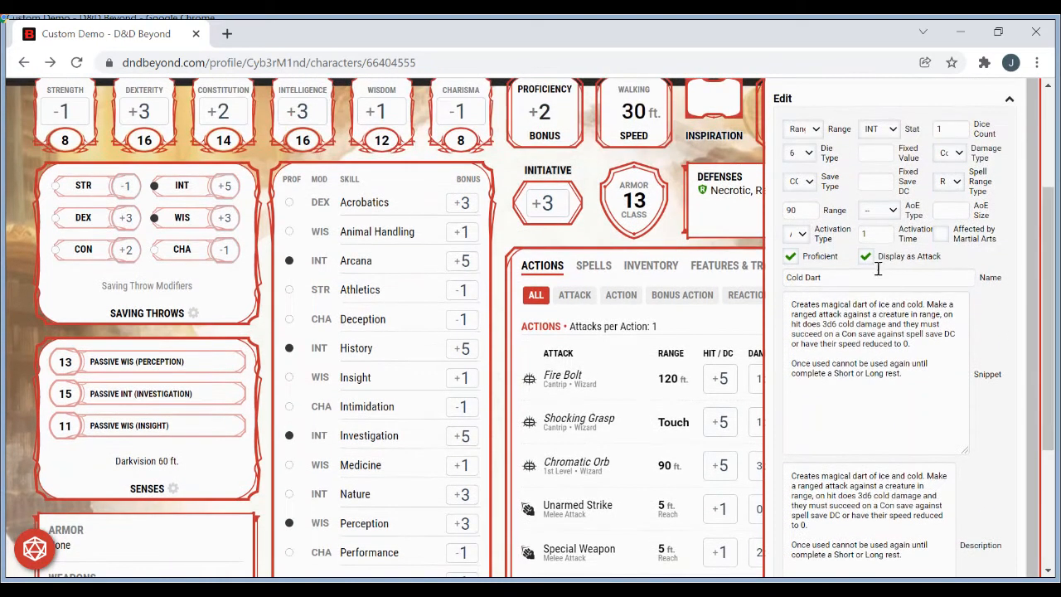
click(874, 276)
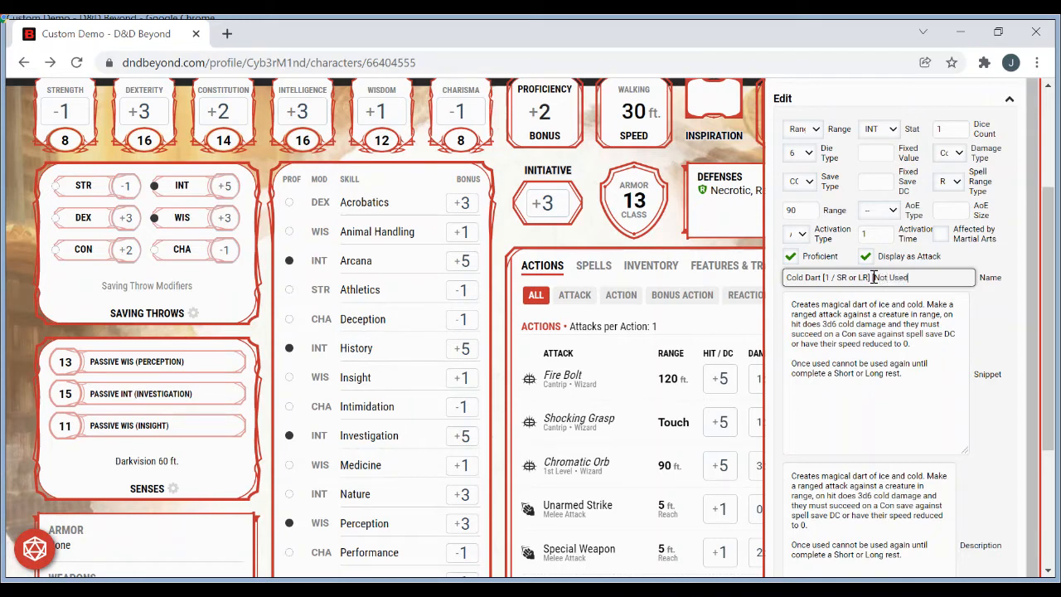
click(907, 380)
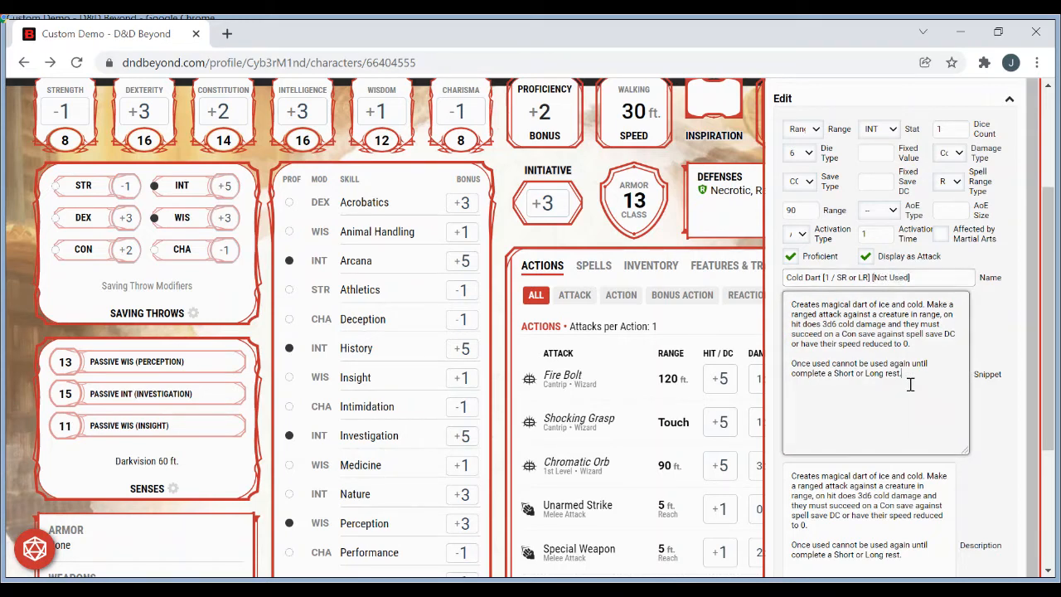
click(499, 396)
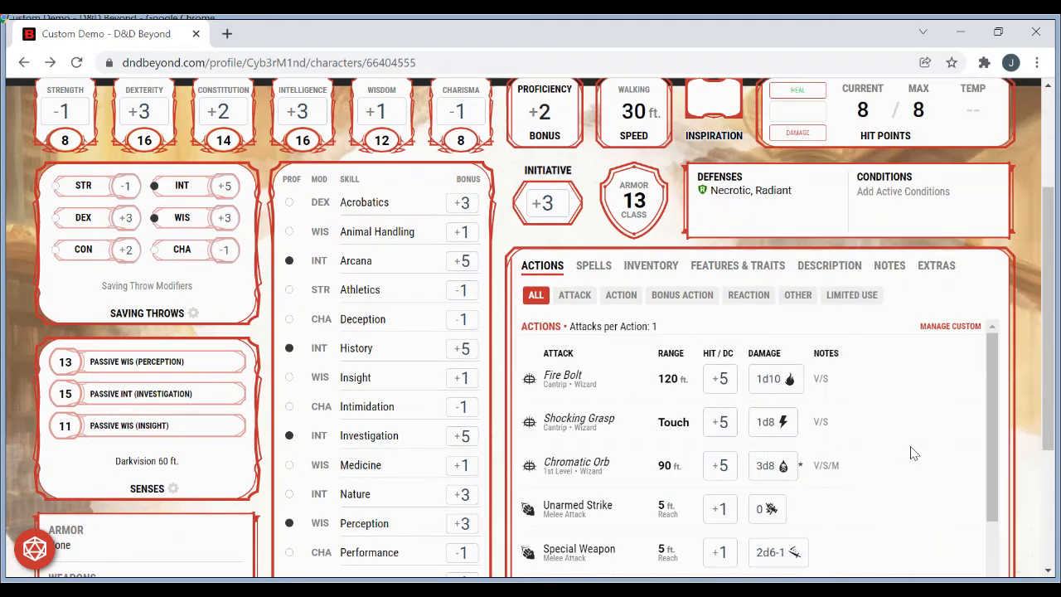
scroll(1023, 363, down, 2)
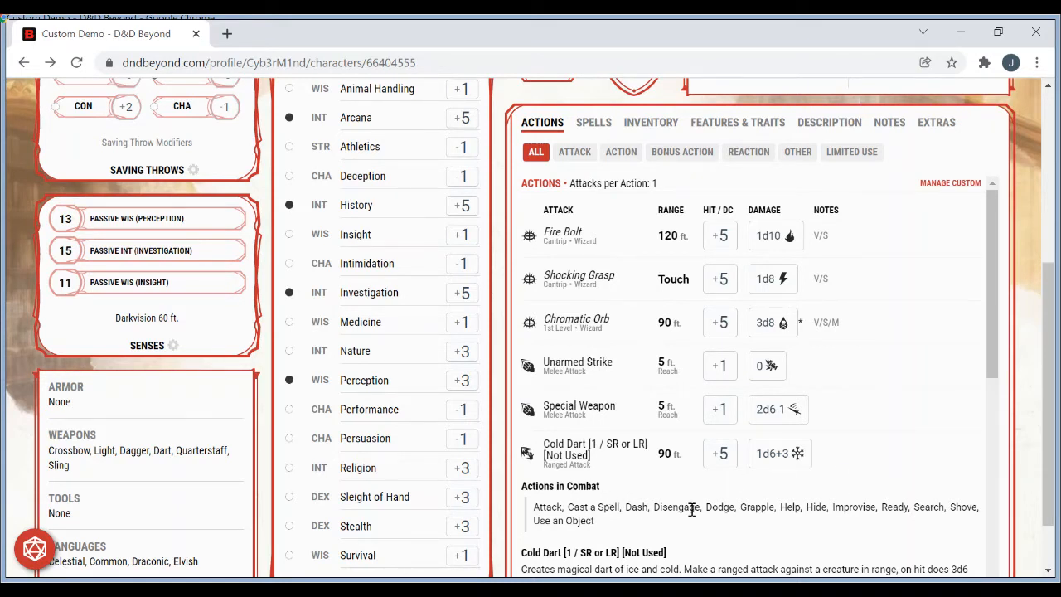
- Reopen Cold Dart for editing, set its dice count to 3, and return to the actions list
click(614, 448)
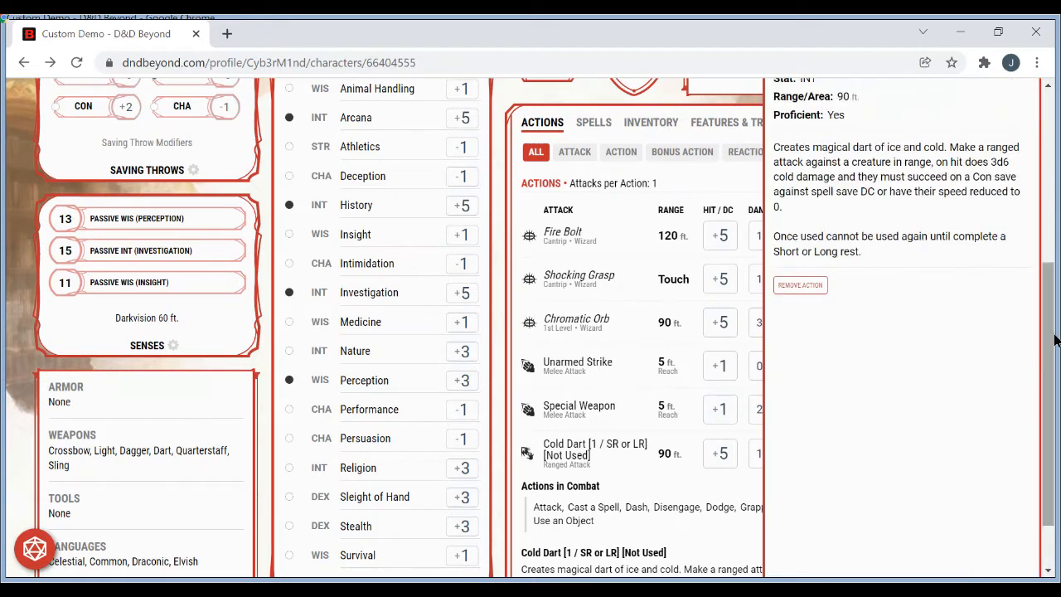
scroll(1055, 340, up, 3)
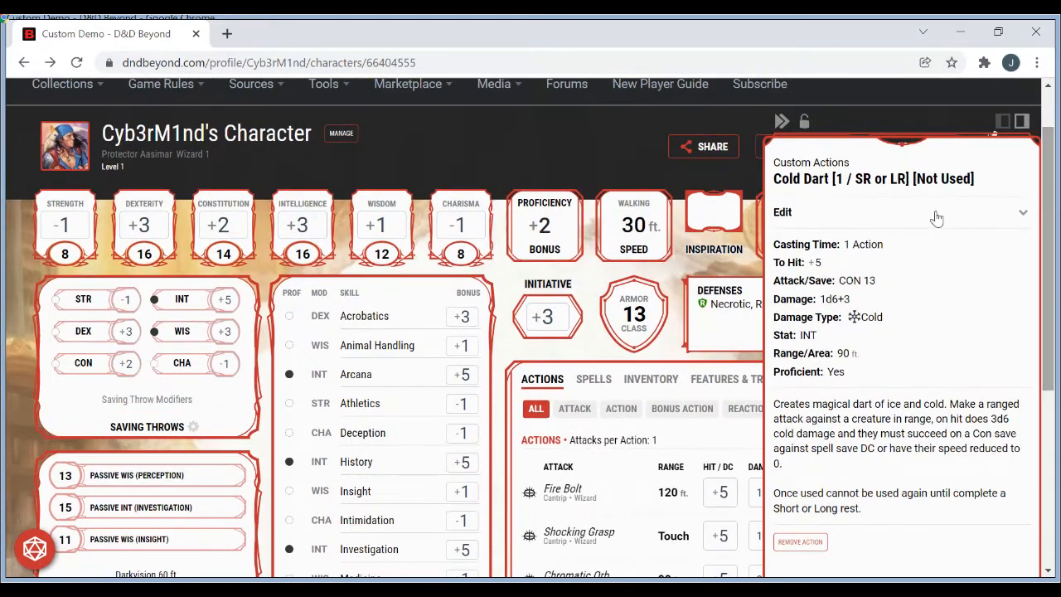
click(923, 220)
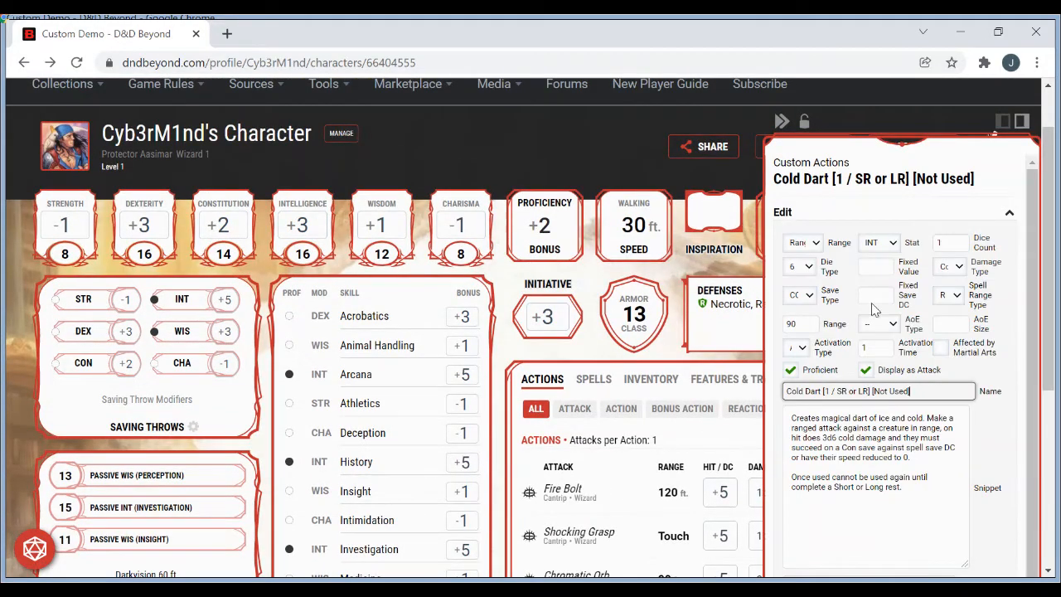
click(943, 243)
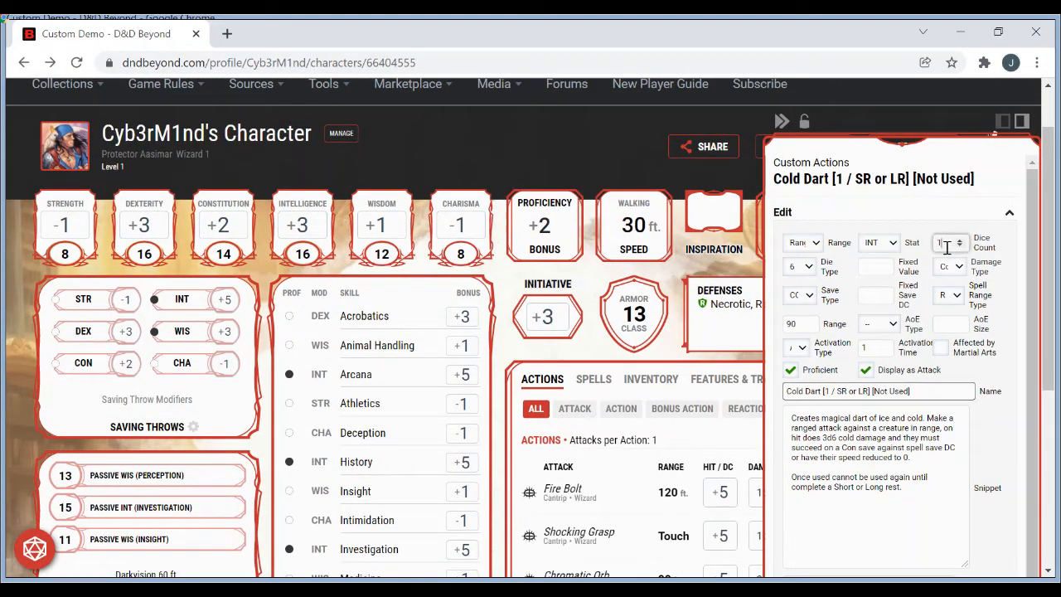
click(958, 292)
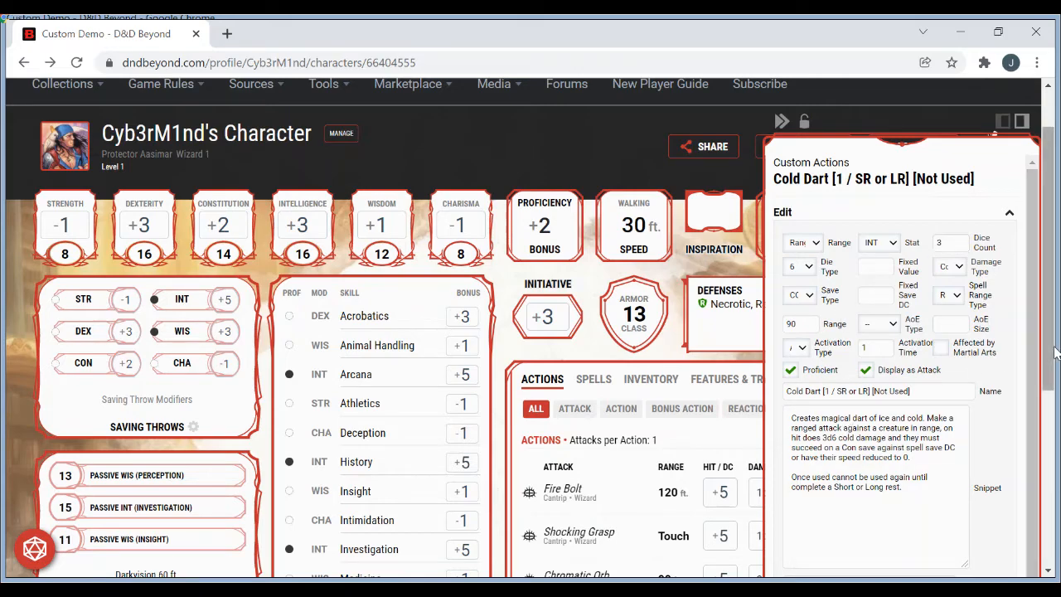
drag(1054, 352, 1052, 470)
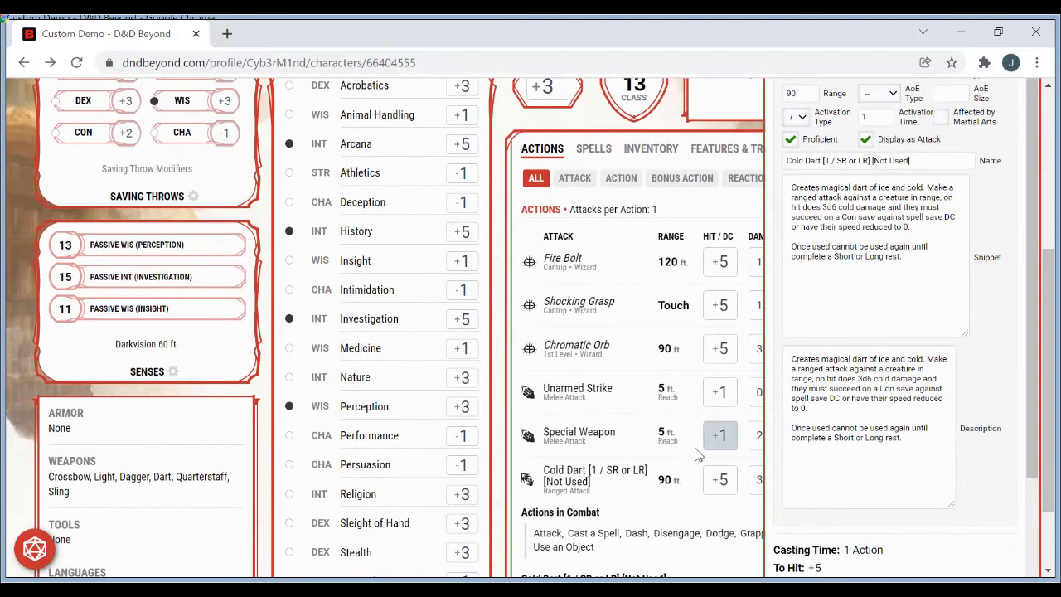
click(502, 454)
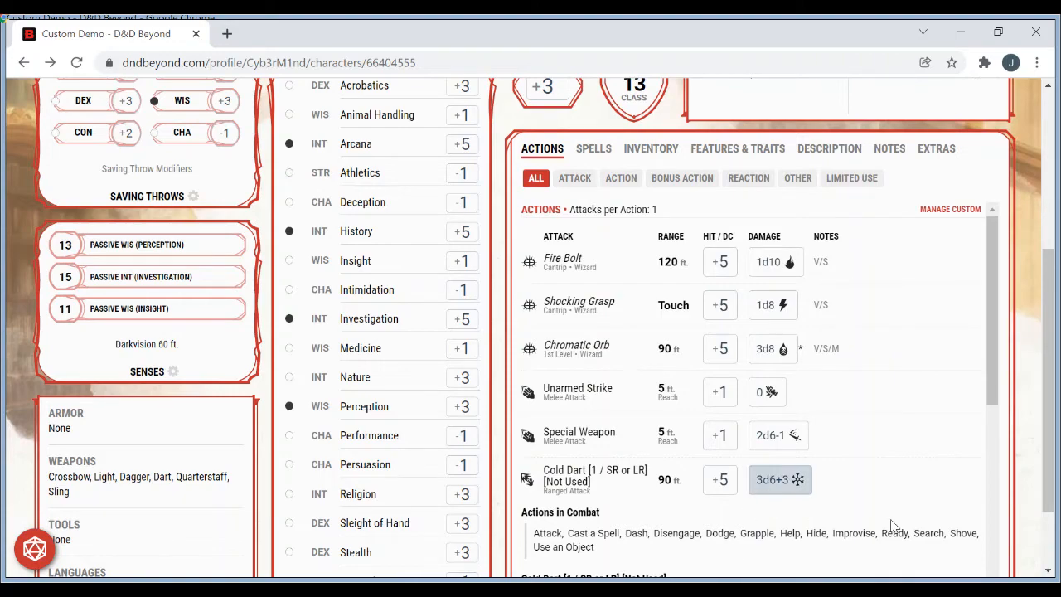
- Open Cold Dart from the actions list to check its damage details, and close them again
mouse_move(1051, 470)
mouse_down()
mouse_move(1048, 348)
mouse_move(1049, 465)
mouse_up()
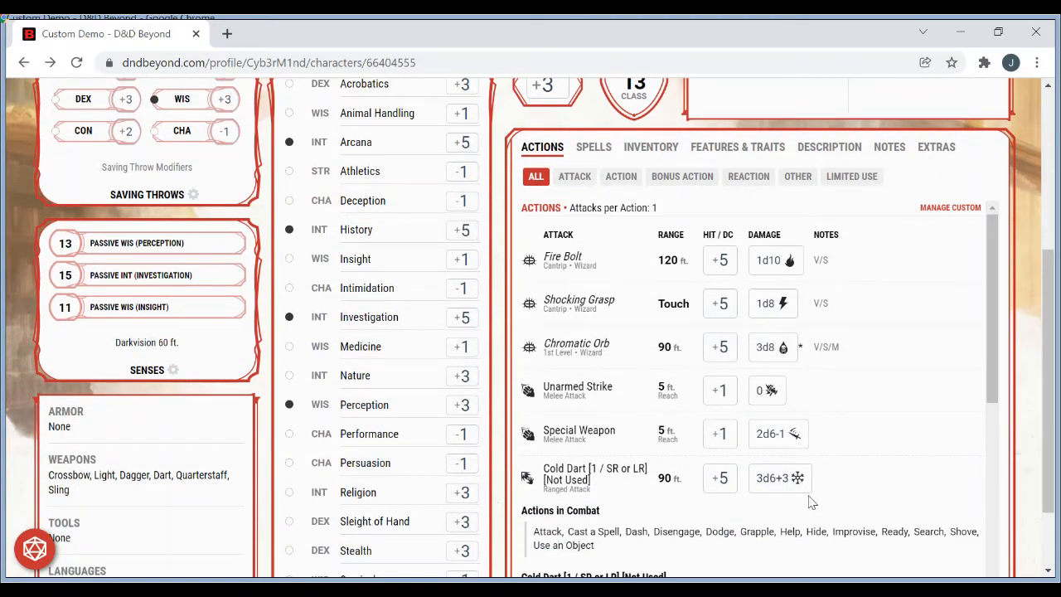
click(615, 483)
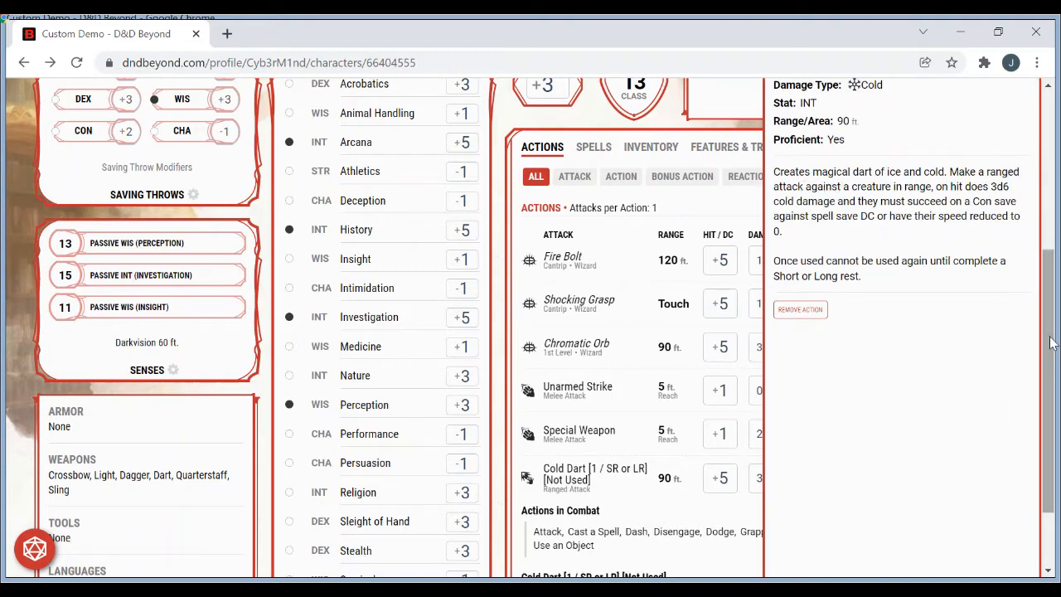
drag(1055, 340, 1054, 257)
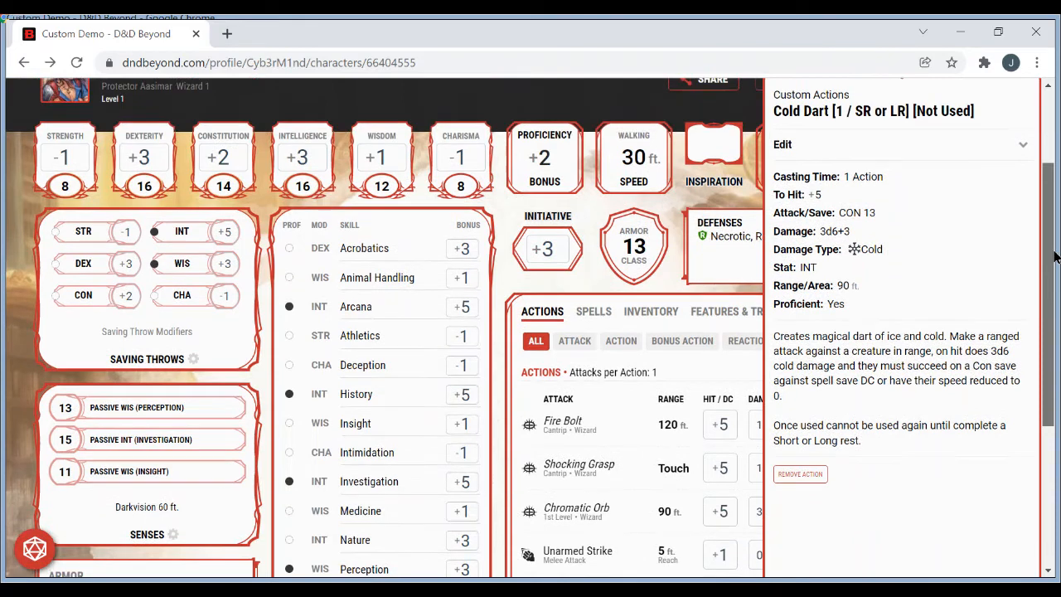
click(508, 292)
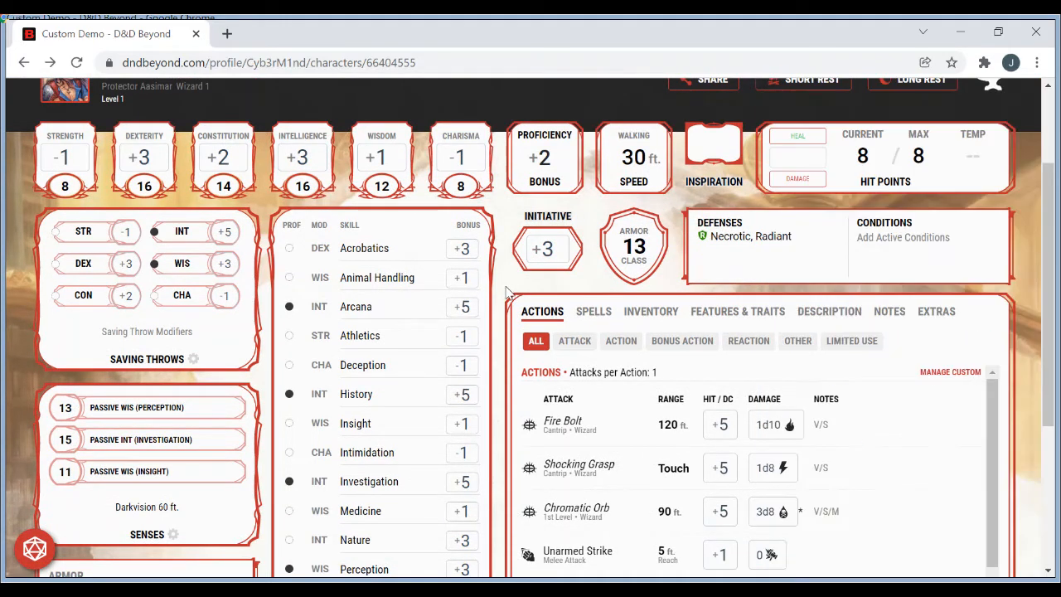
- Check the character's spells, and return to the actions to read the Cold Dart description
click(598, 318)
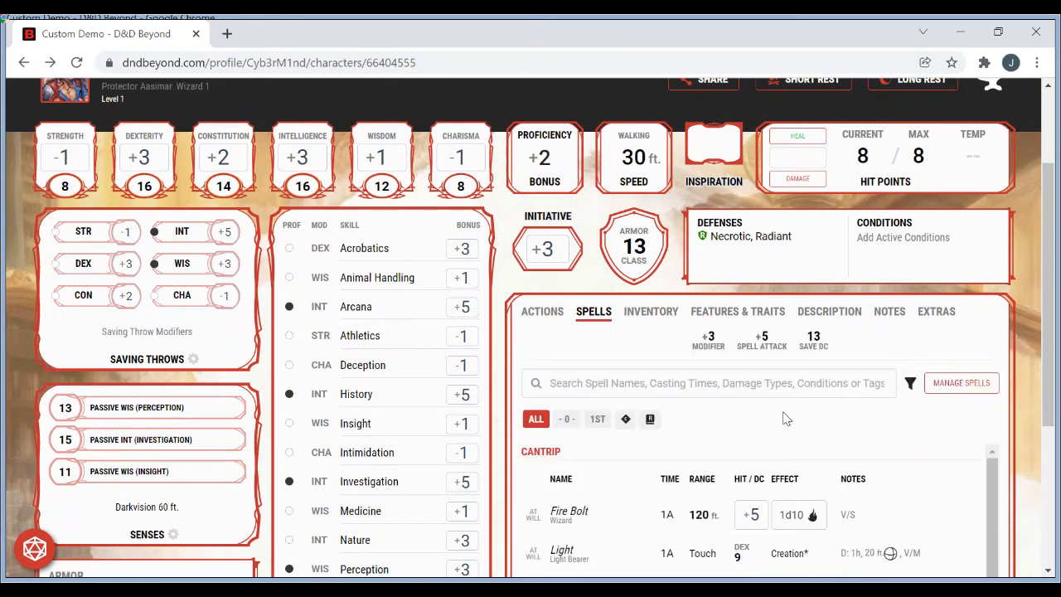
click(543, 310)
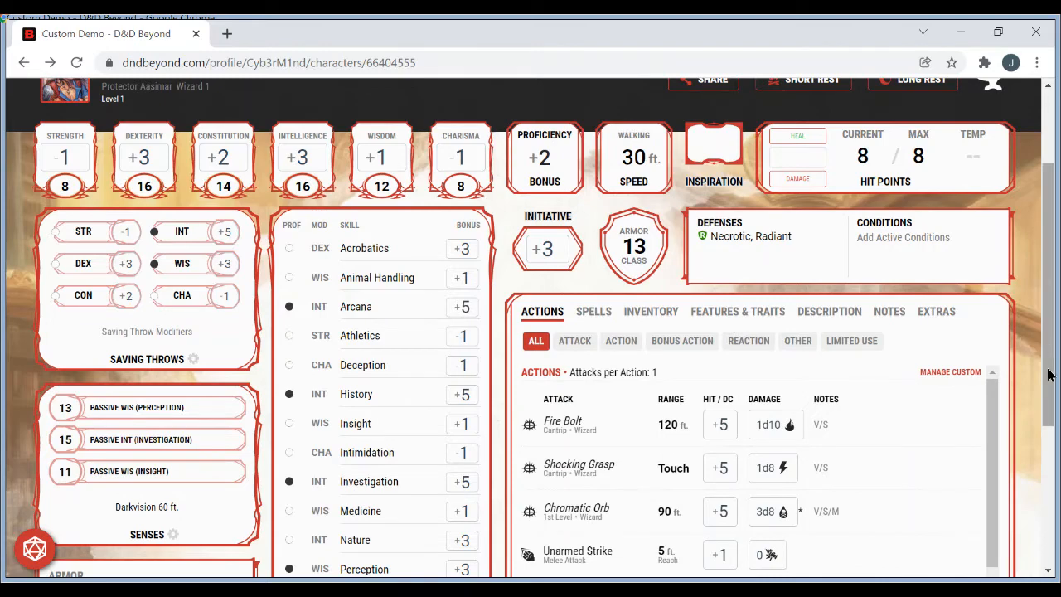
drag(1048, 375, 1050, 428)
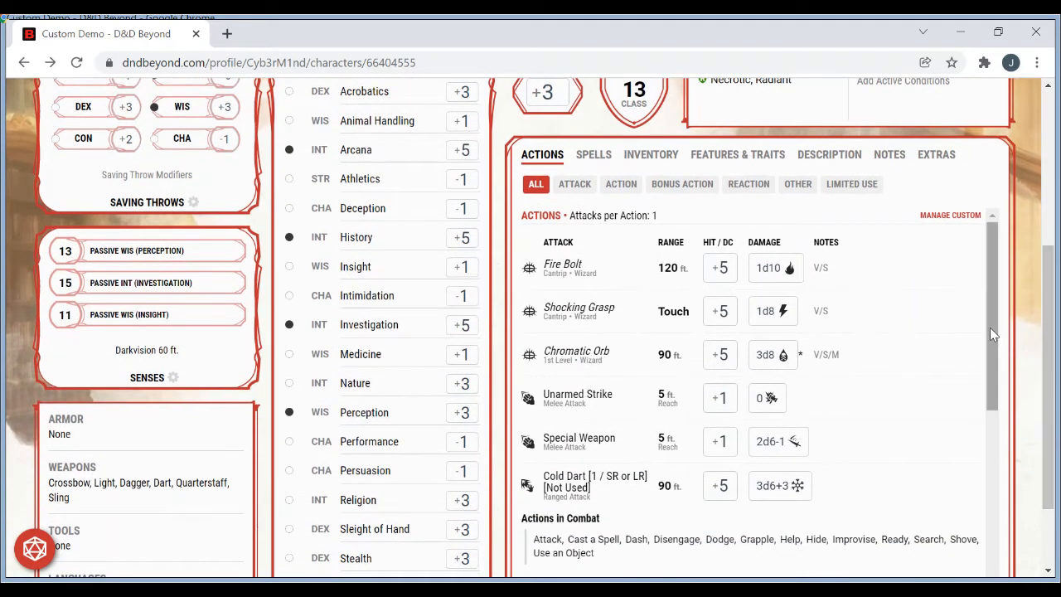
drag(990, 327, 995, 426)
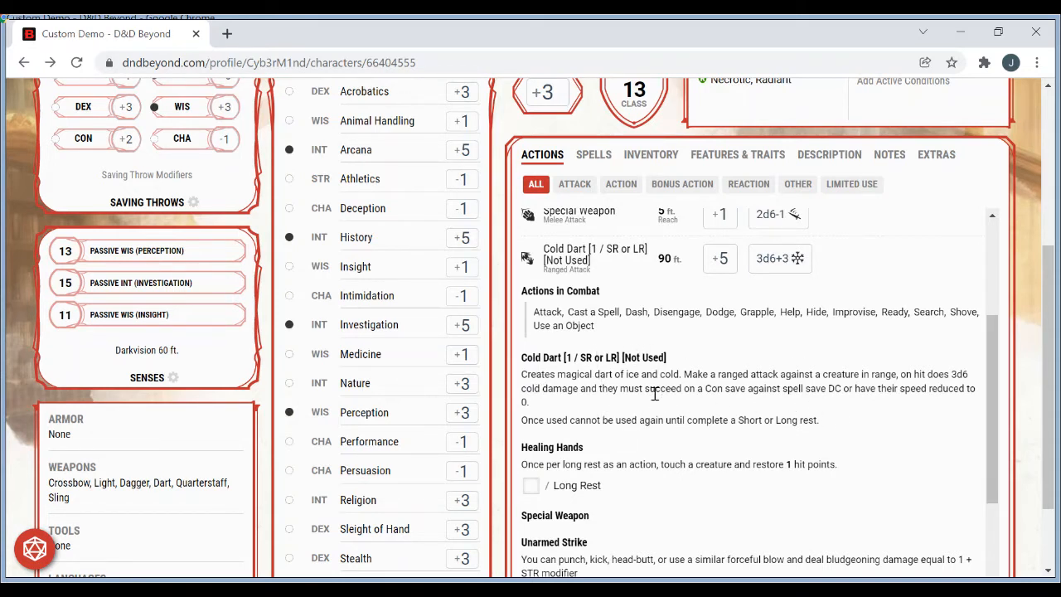
- Check where Cold Dart is listed under the Attack and Action filters, and compare with the spells list
click(575, 184)
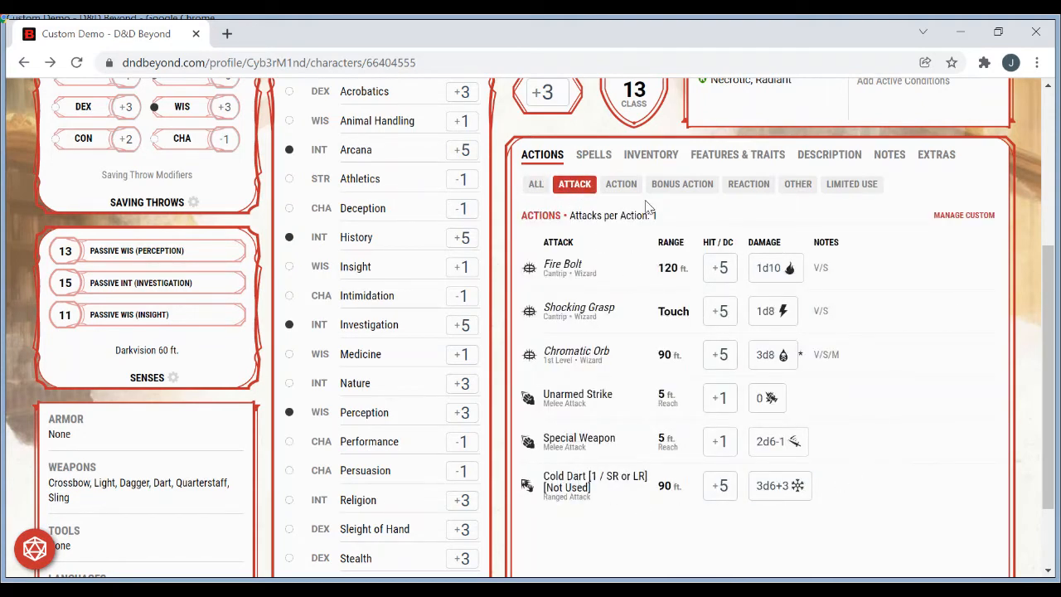
click(621, 184)
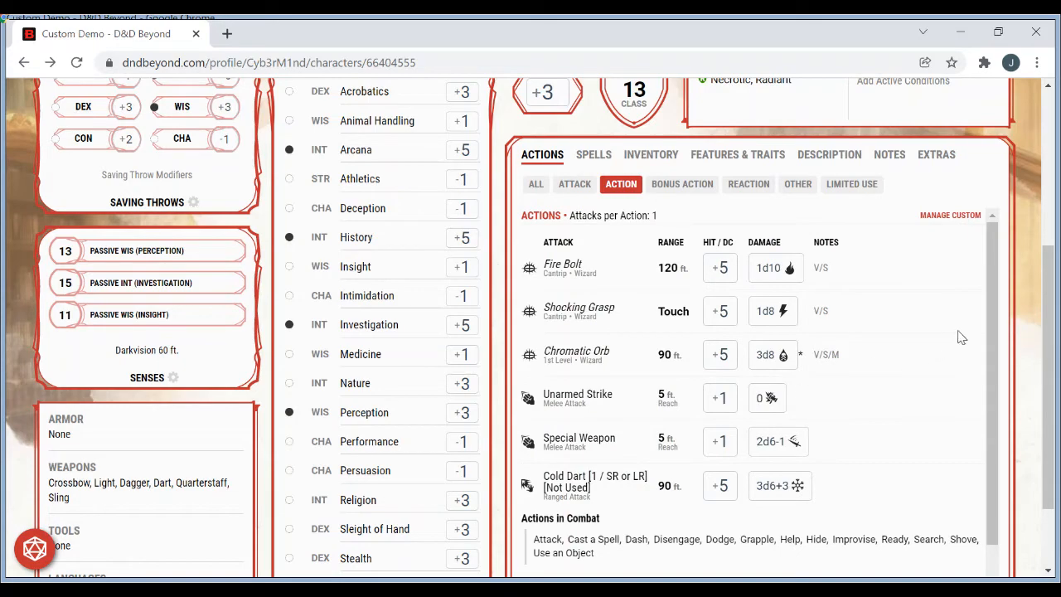
scroll(990, 315, down, 2)
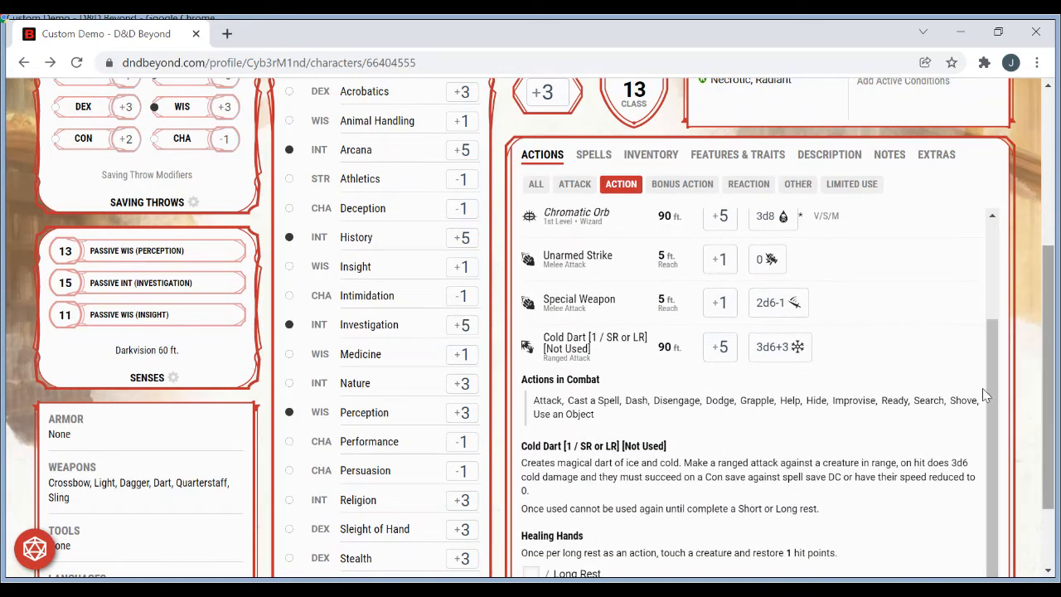
drag(1053, 469, 1049, 345)
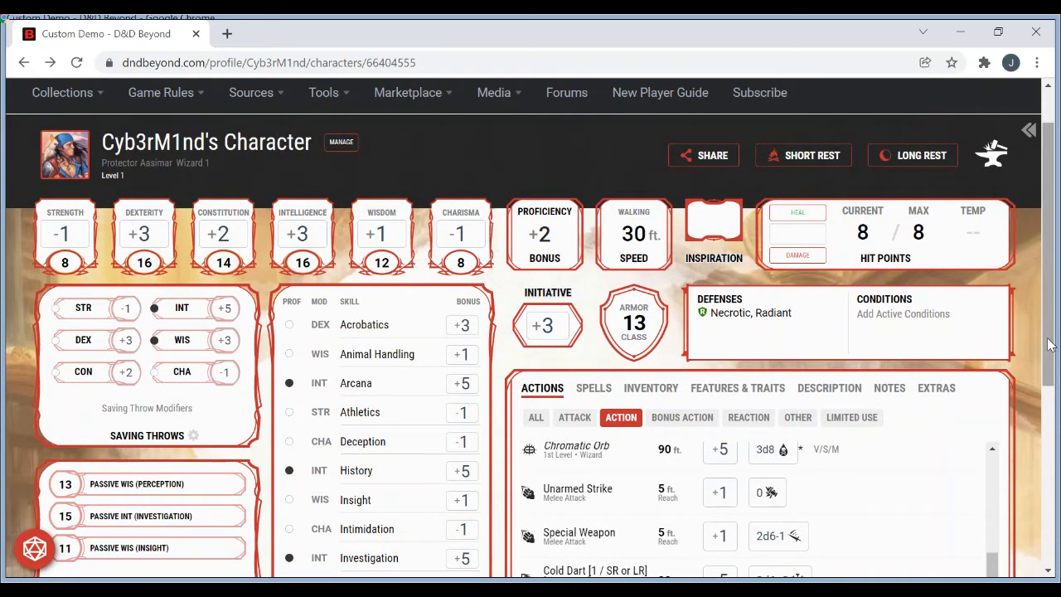
drag(1048, 345, 1049, 381)
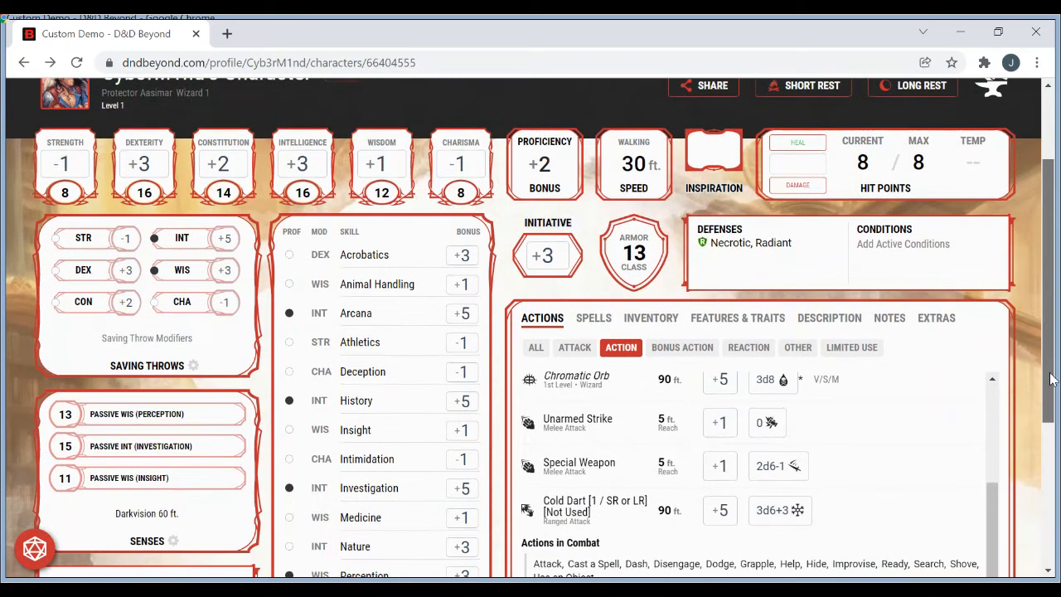
click(598, 318)
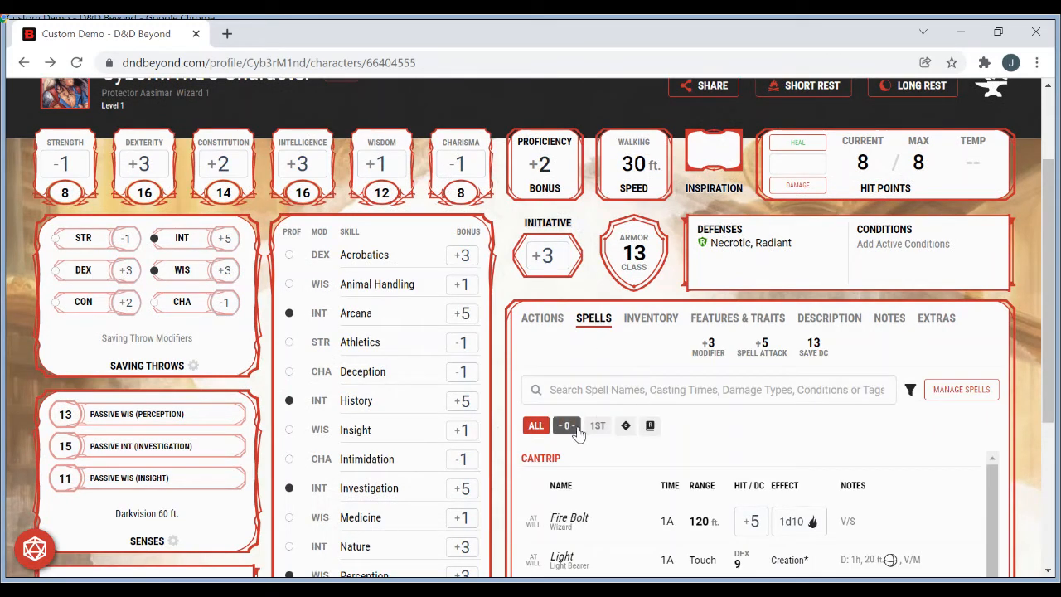
click(541, 319)
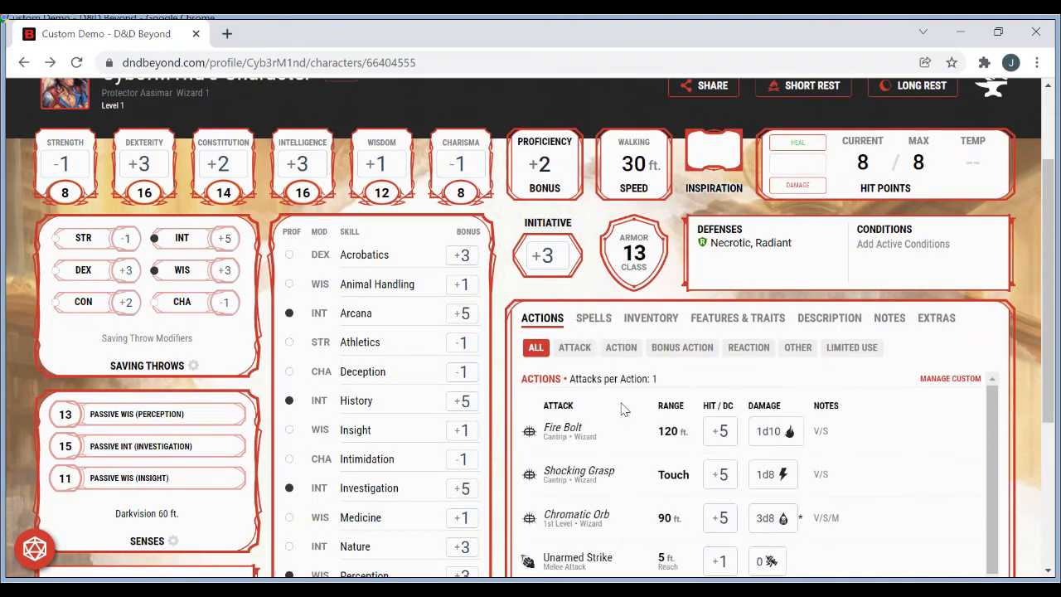
- Rename the Cold Dart action as "Cold Dart [1 / SR or LR] [Used]" and return to its entry in the actions list
drag(1053, 286, 1055, 396)
click(569, 445)
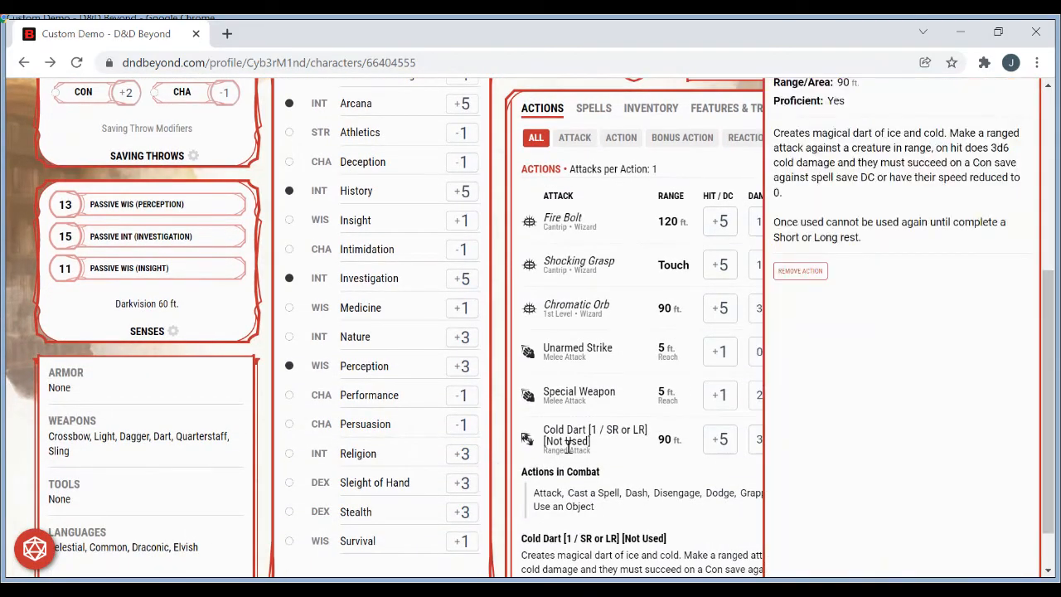
drag(1052, 308, 984, 188)
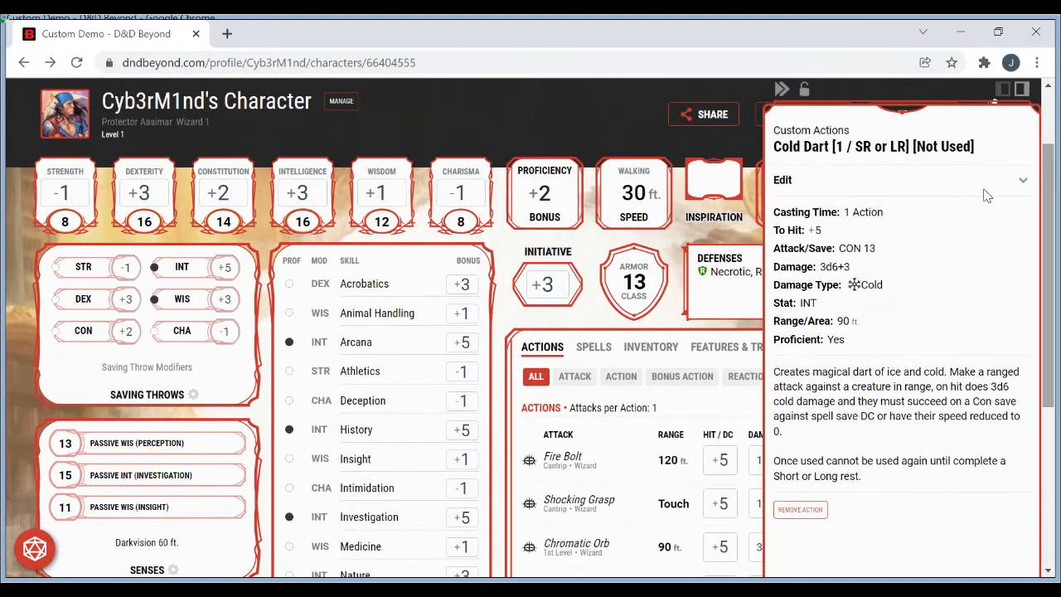
click(955, 177)
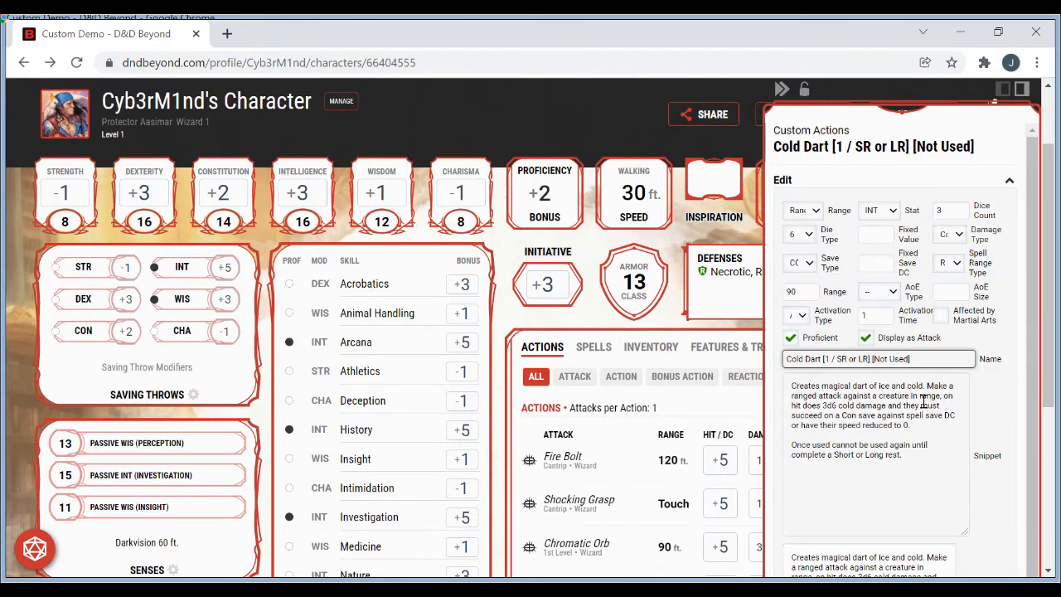
double_click(883, 360)
key(BackSpace)
click(887, 424)
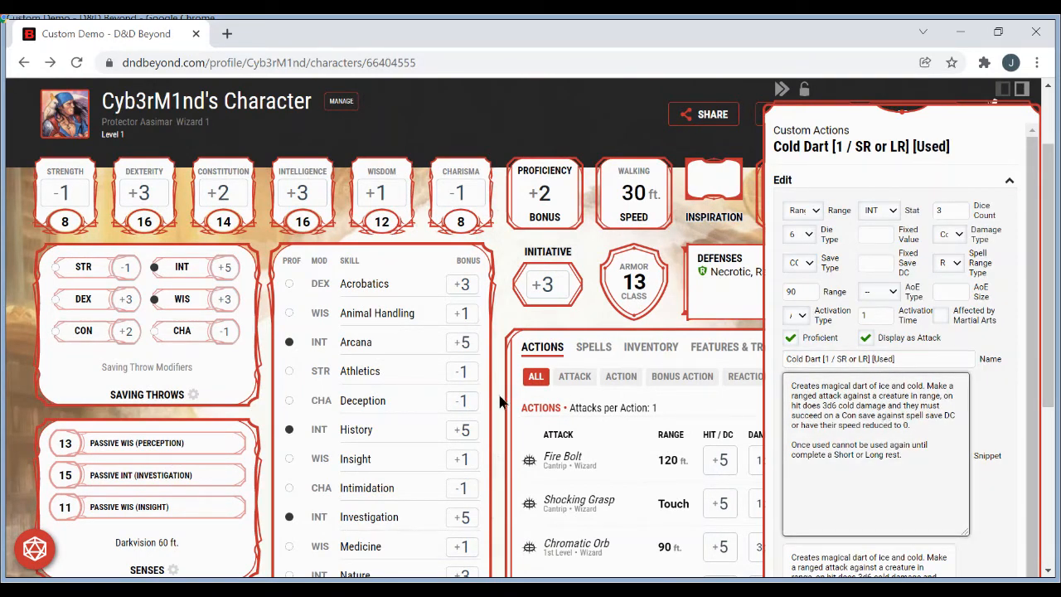
click(504, 399)
scroll(616, 452, down, 3)
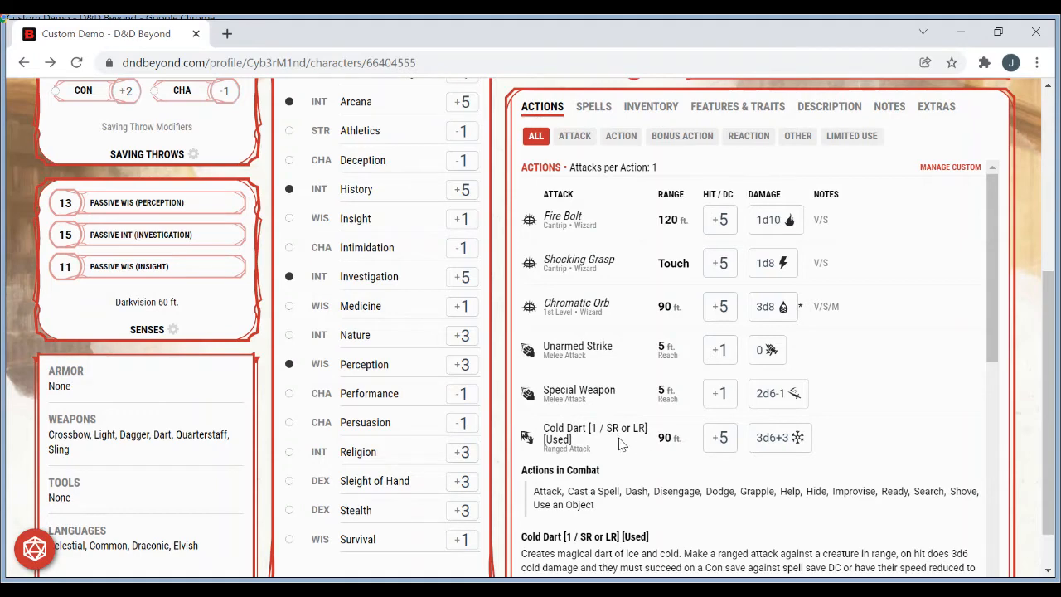
- Append a ✅ emoji to the end of the Cold Dart action's name and view its entry in the actions list
click(595, 430)
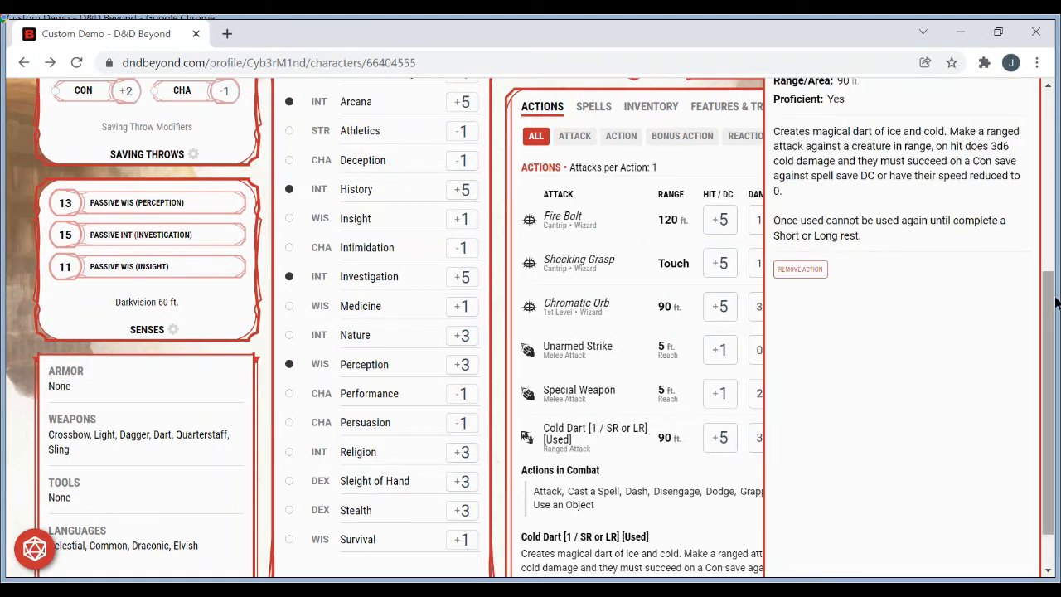
drag(1056, 303, 1055, 194)
click(989, 143)
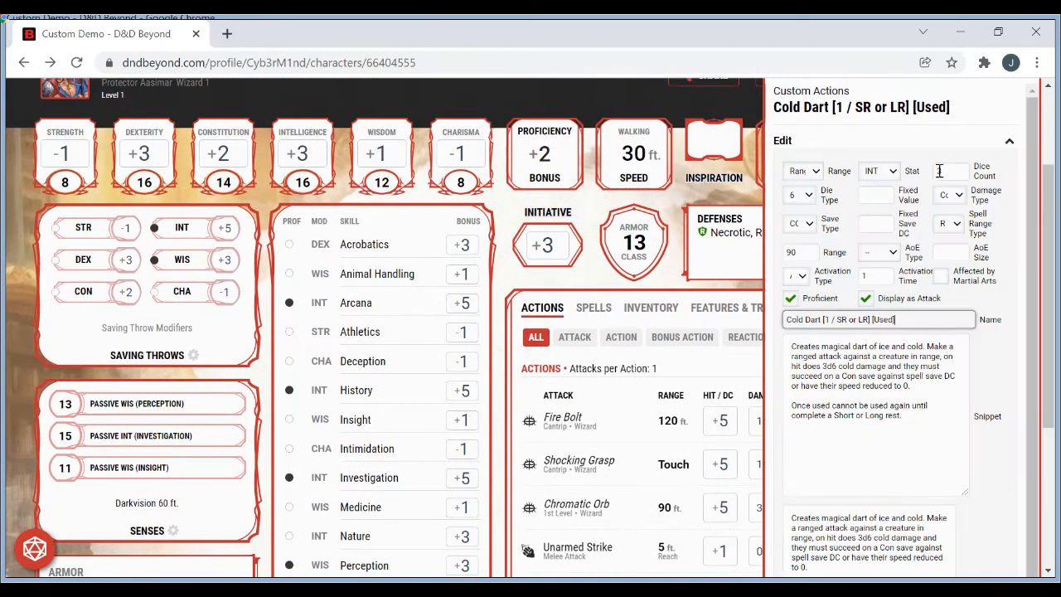
click(916, 319)
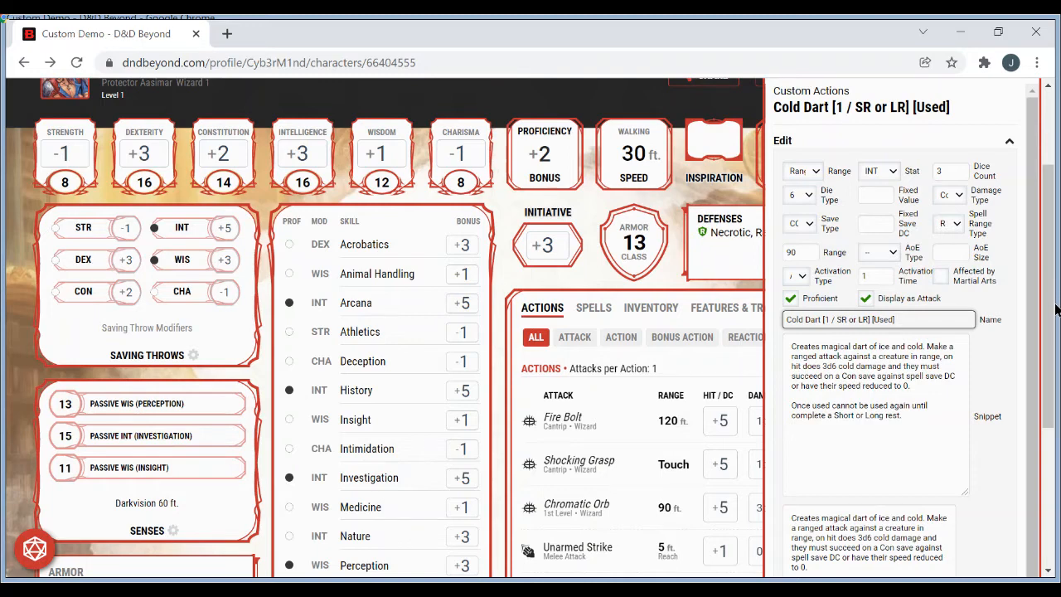
text(✅)
click(506, 412)
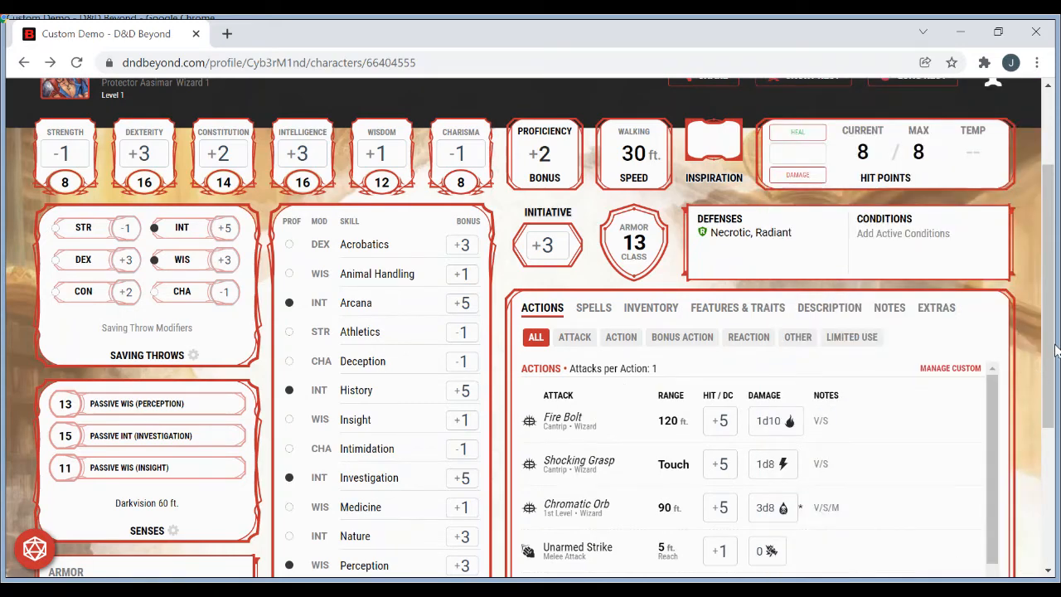
drag(1055, 350, 1053, 440)
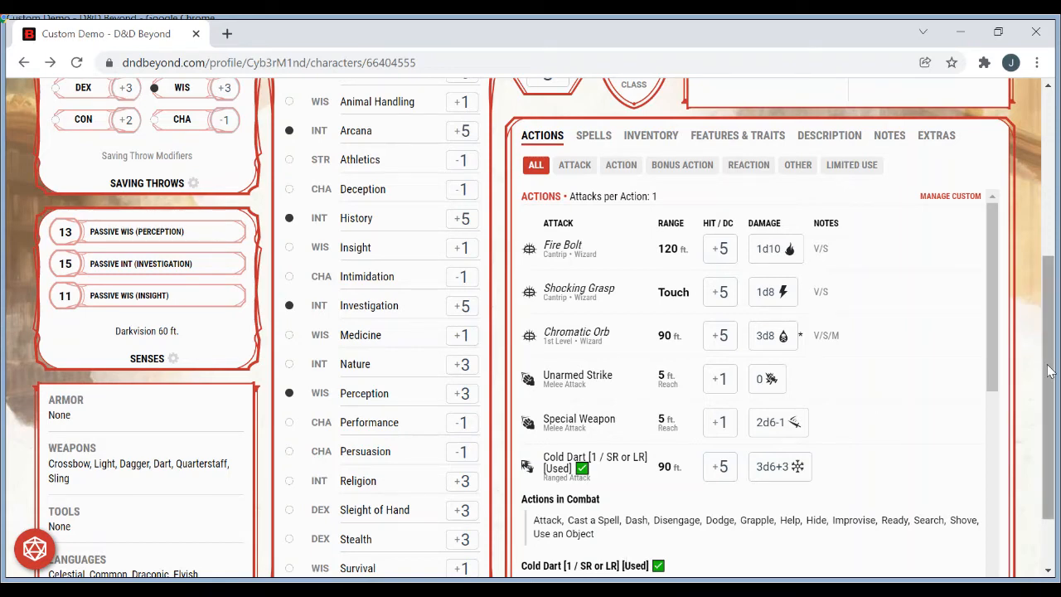
- Open the management view for the character's custom actions
scroll(1055, 252, up, 3)
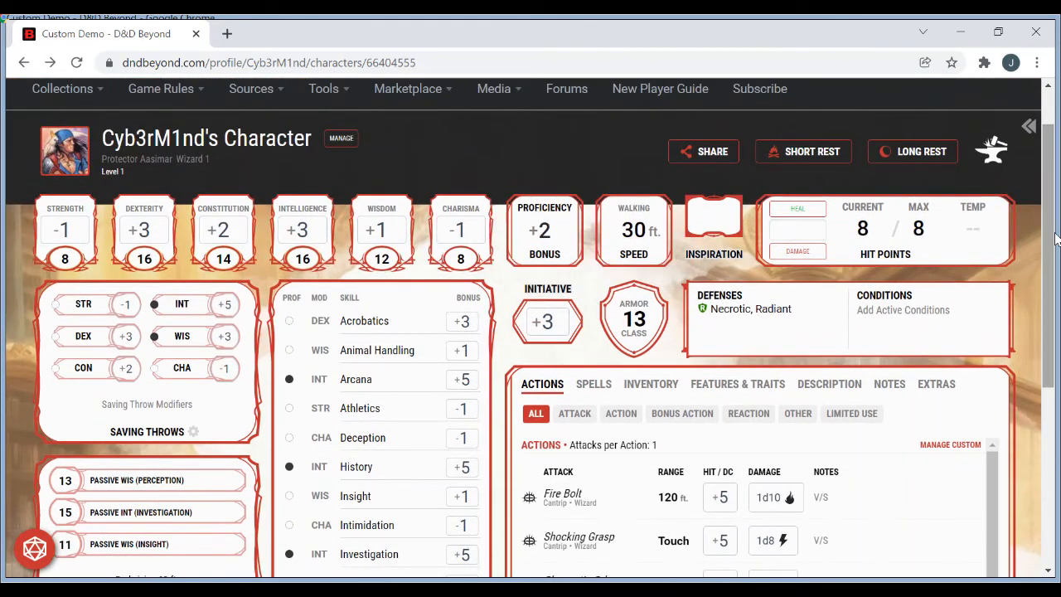
drag(1055, 238, 1055, 368)
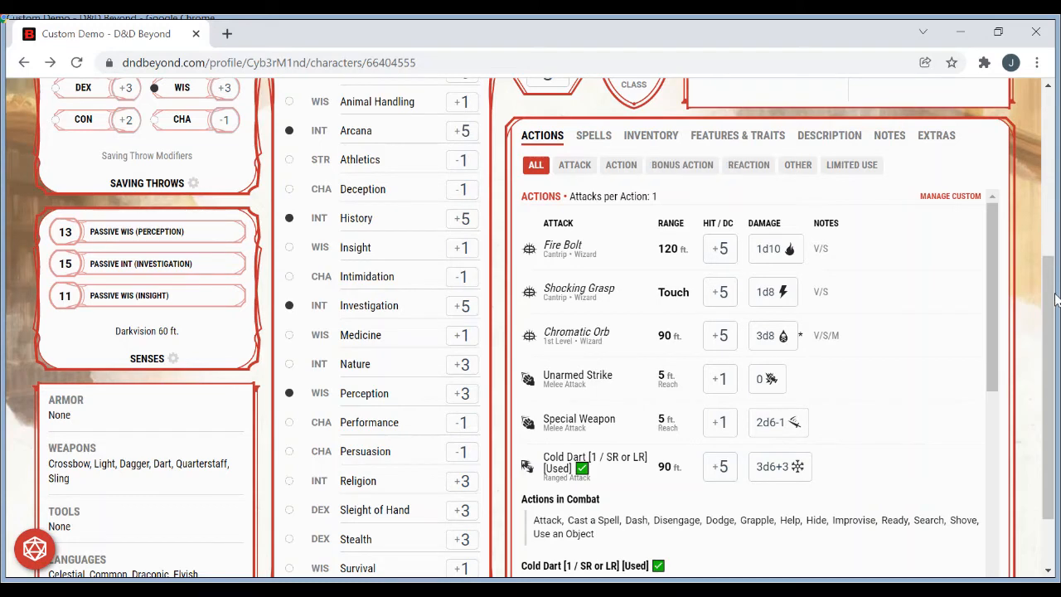
scroll(1055, 298, up, 2)
click(950, 343)
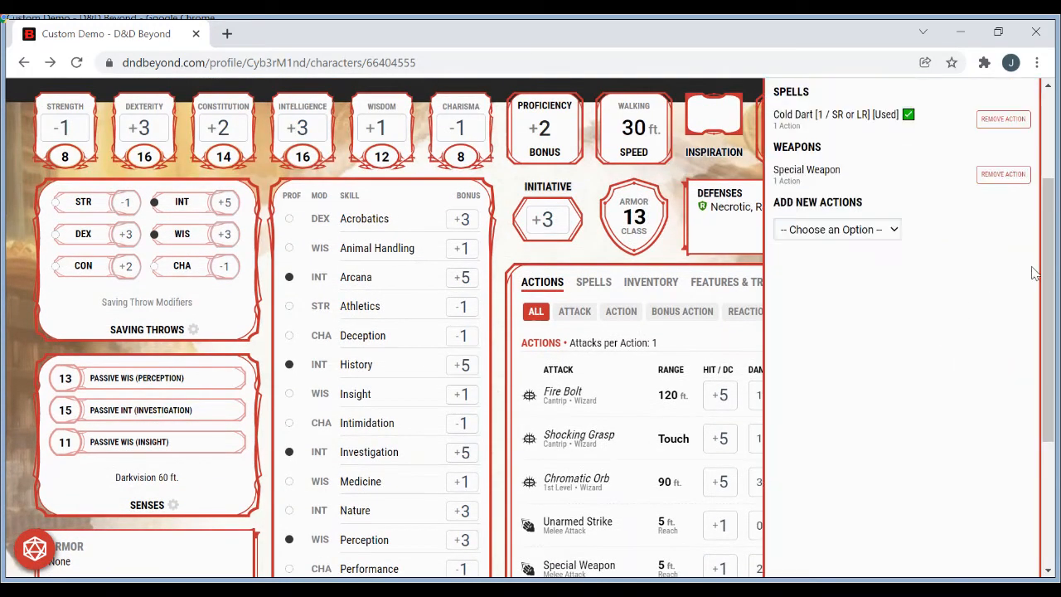
- Add a General custom action to the character and open its properties for editing
scroll(1049, 306, up, 2)
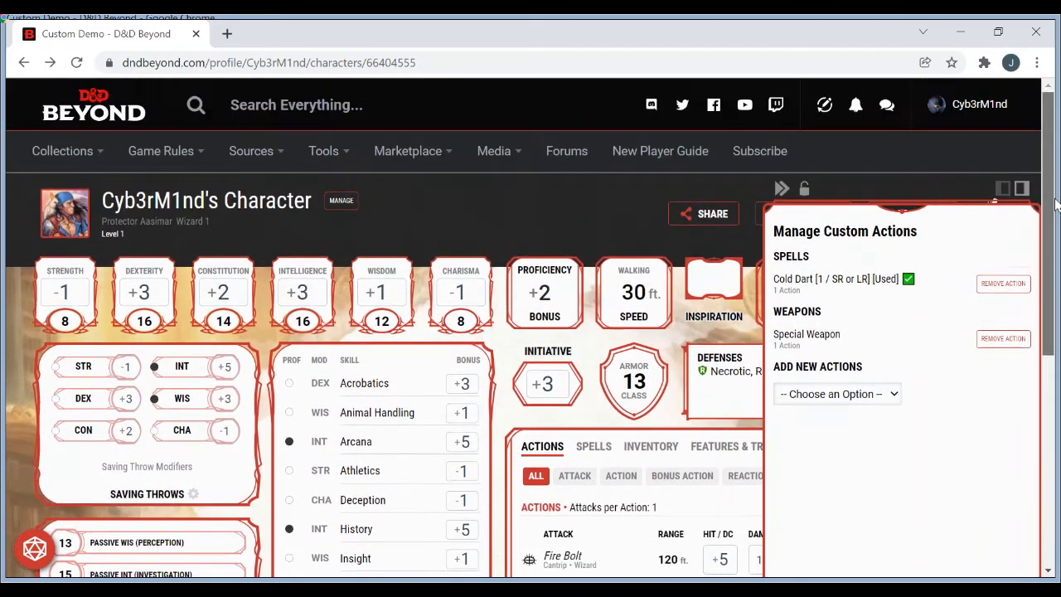
click(850, 397)
click(818, 426)
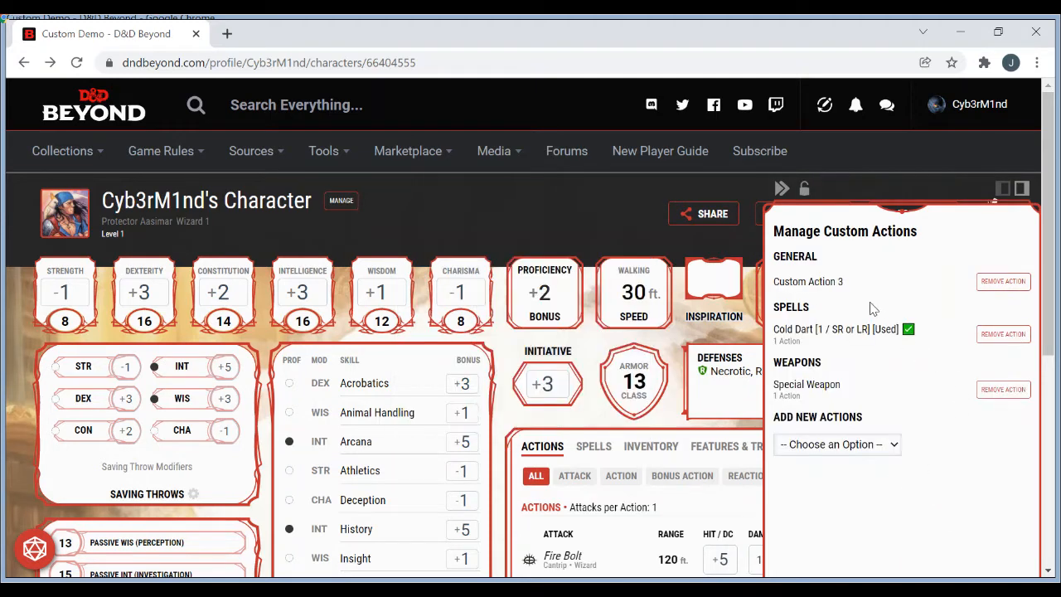
click(829, 282)
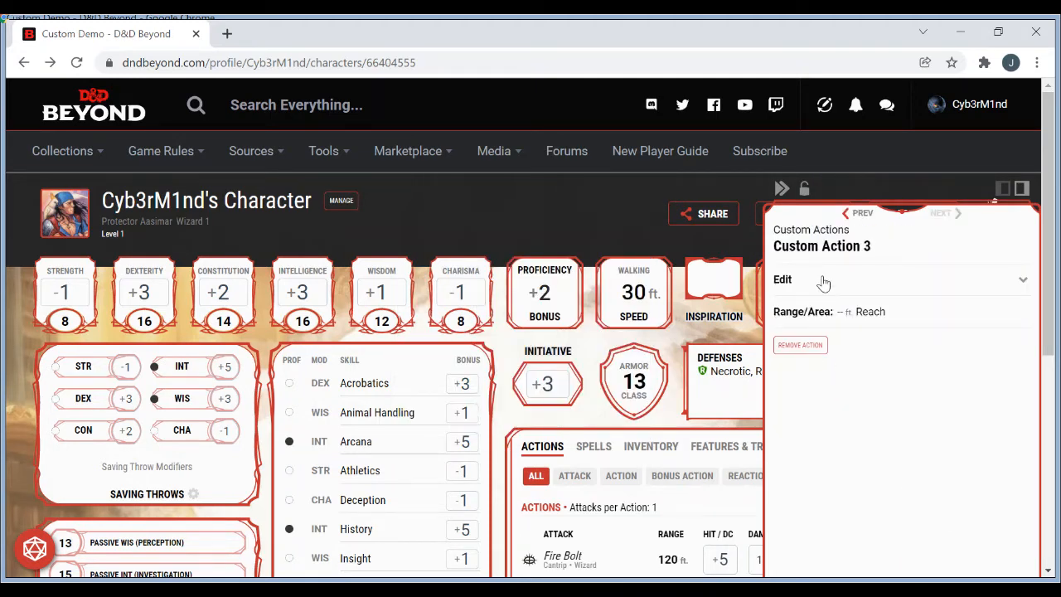
click(824, 282)
scroll(1053, 334, down, 1)
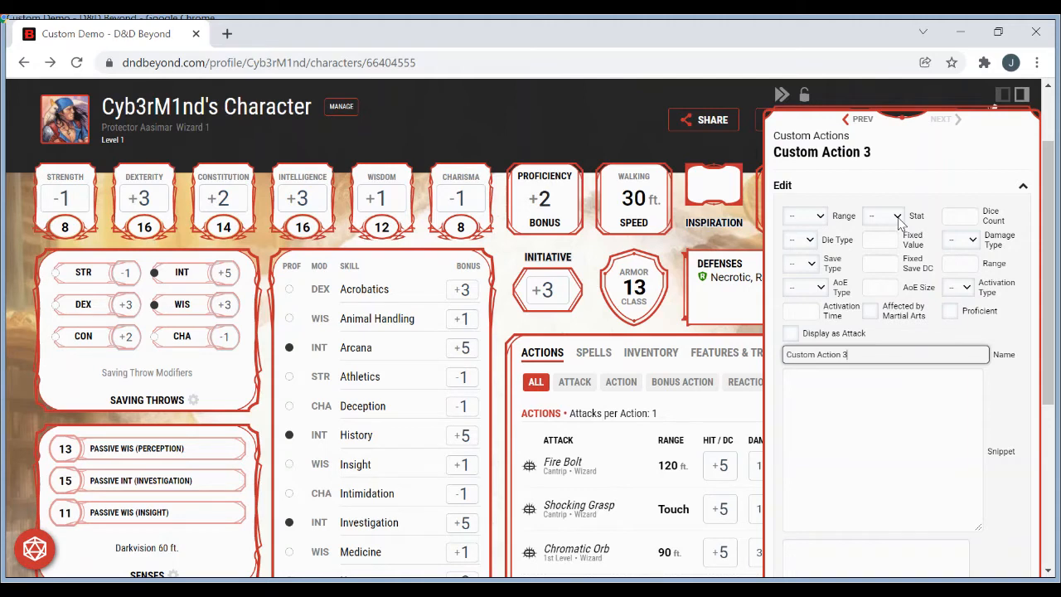
- Try to set the new custom action's dice count to 2
click(958, 216)
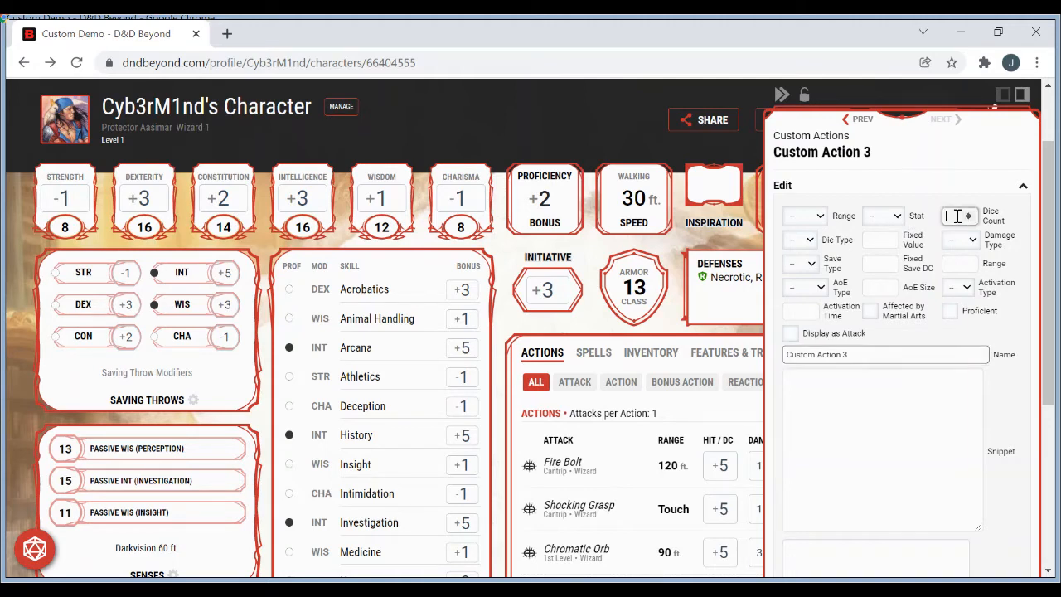
text(2)
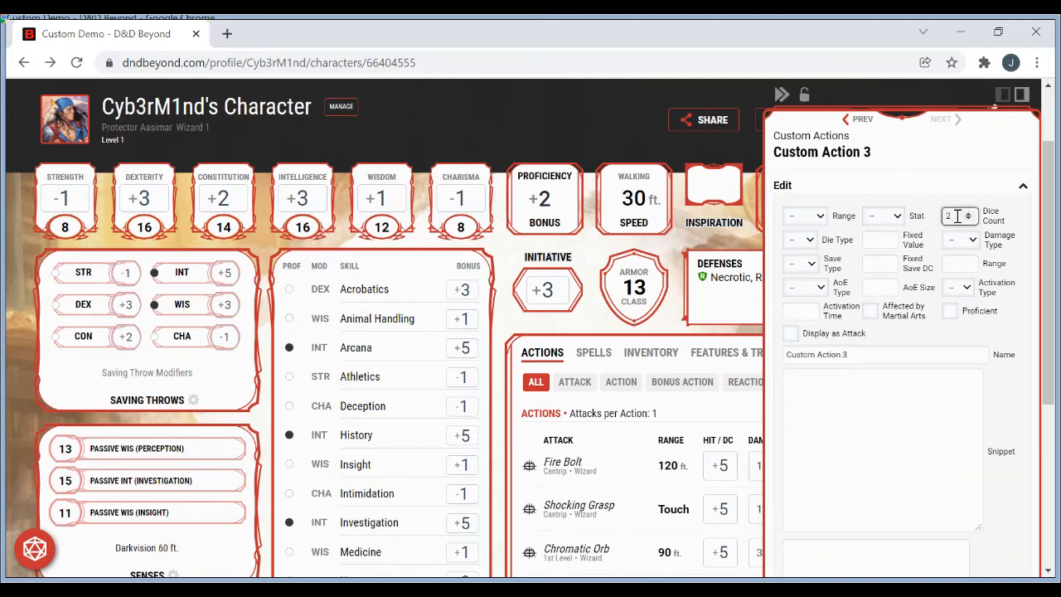
key(BackSpace)
click(946, 253)
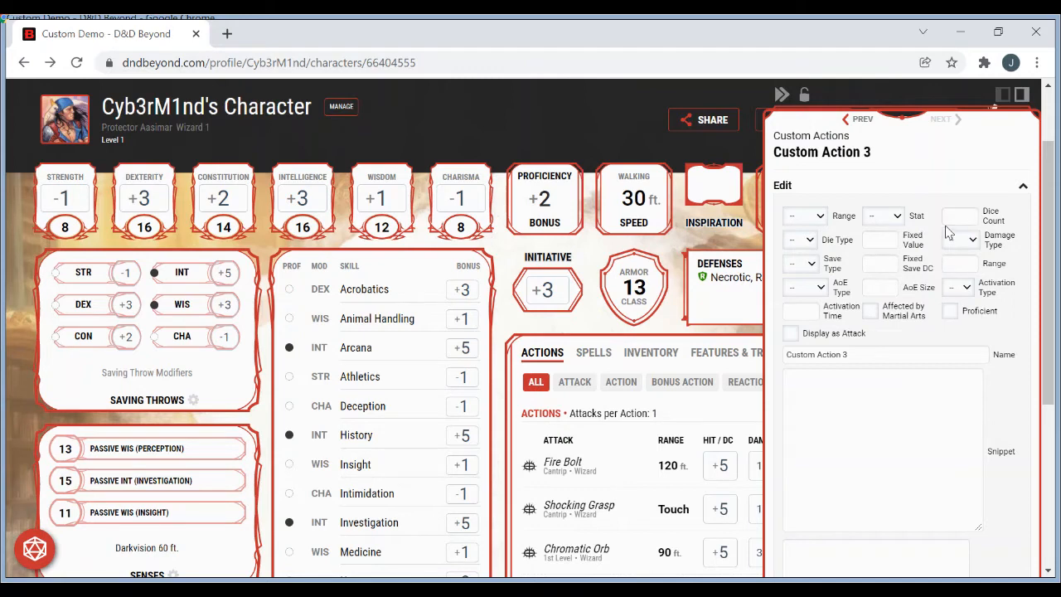
click(953, 217)
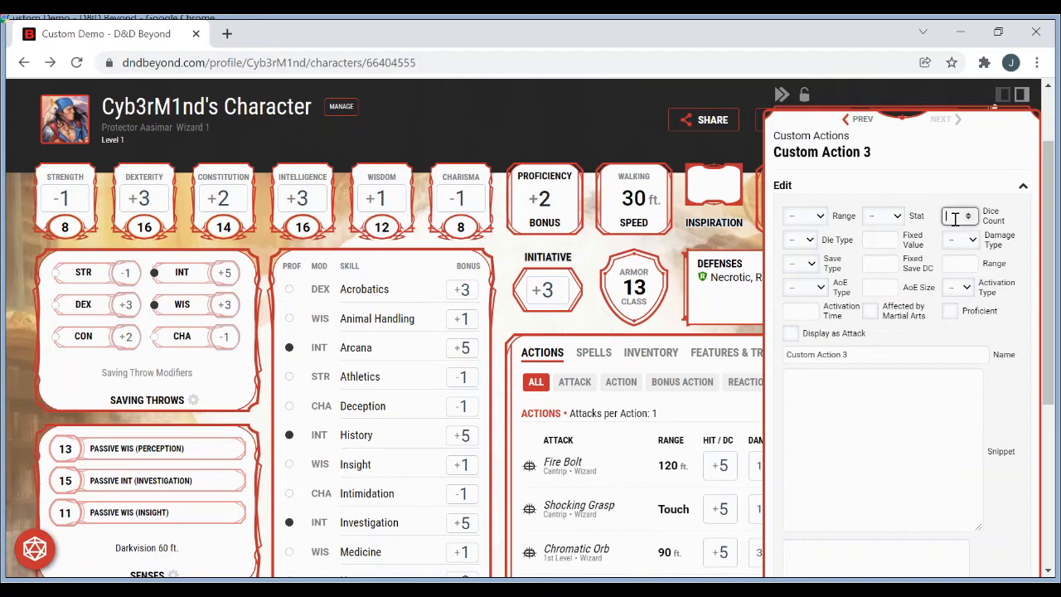
text(1)
click(885, 239)
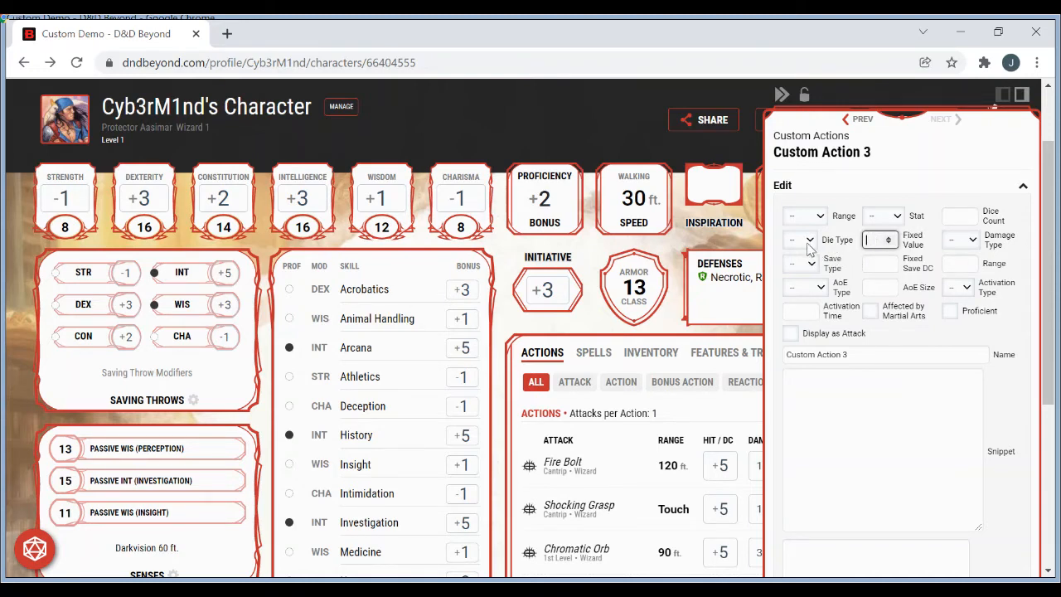
click(953, 217)
click(967, 213)
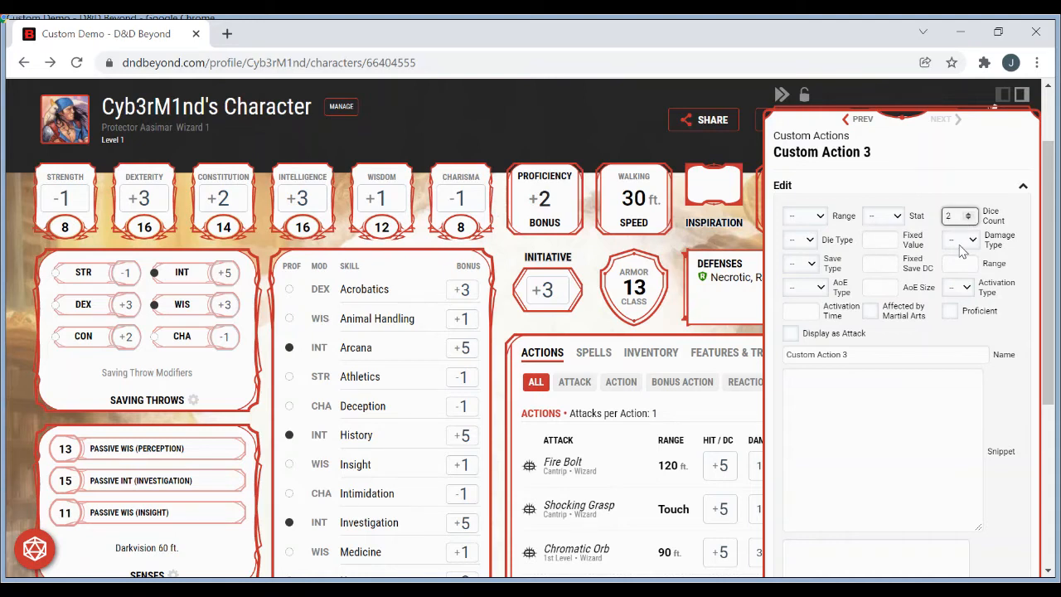
click(960, 246)
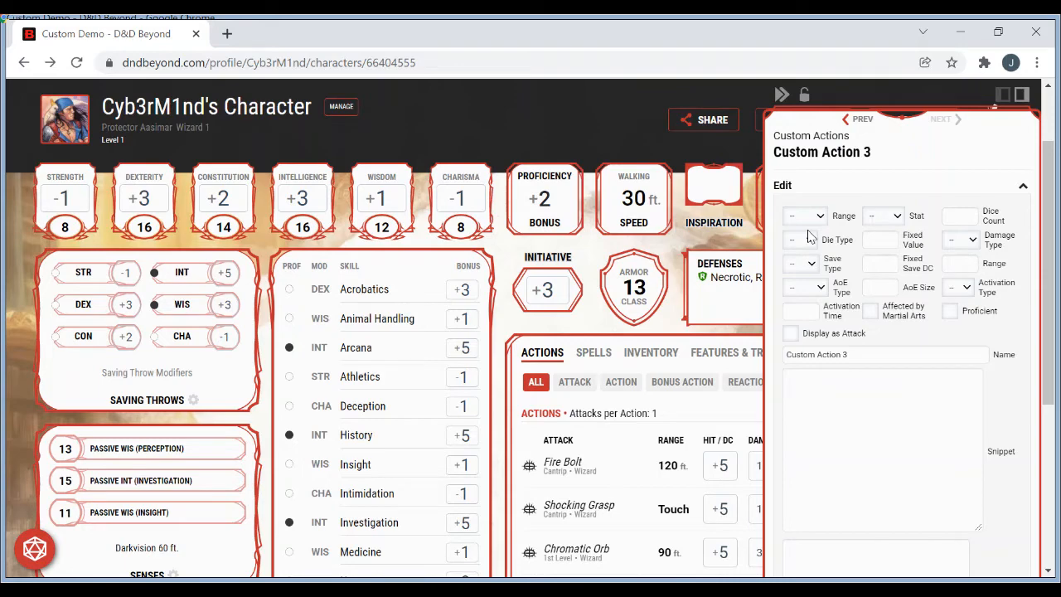
- Close and reopen Custom Action 3 for editing, and try to set its dice count to 3
click(499, 348)
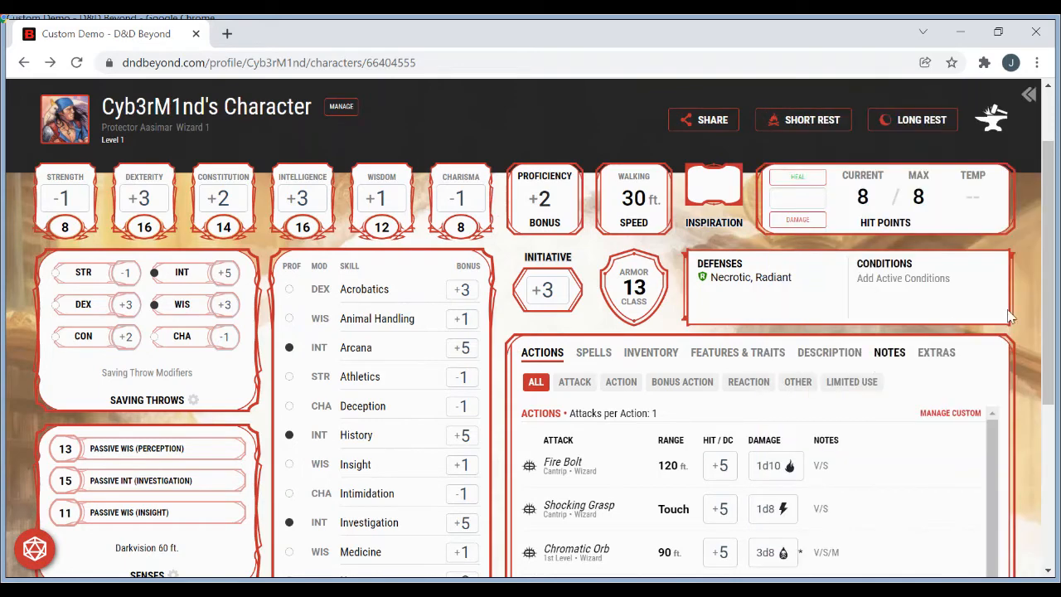
drag(1047, 315, 1050, 406)
click(945, 246)
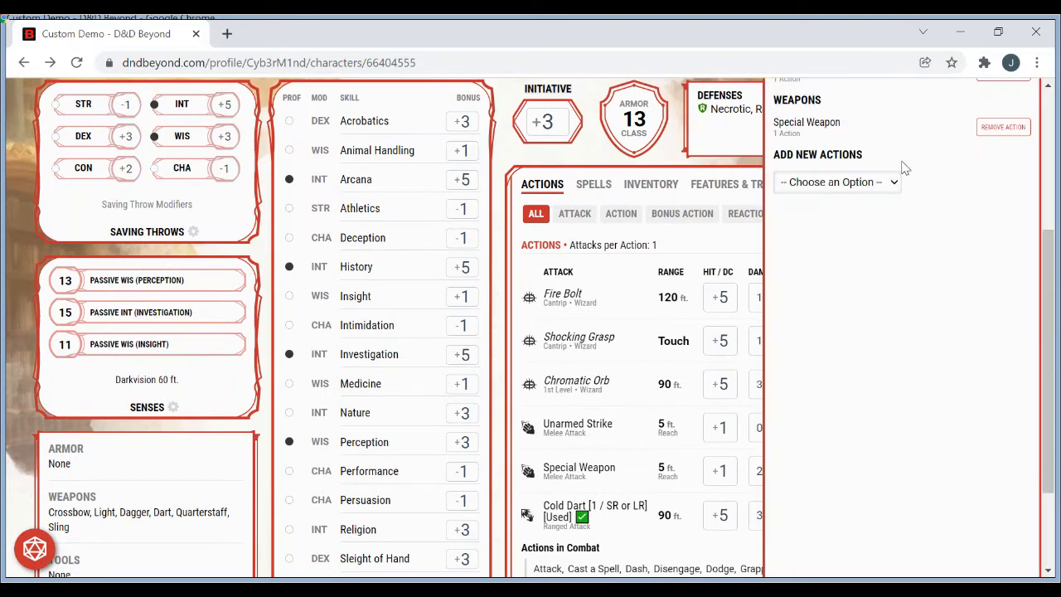
drag(1047, 305, 1052, 209)
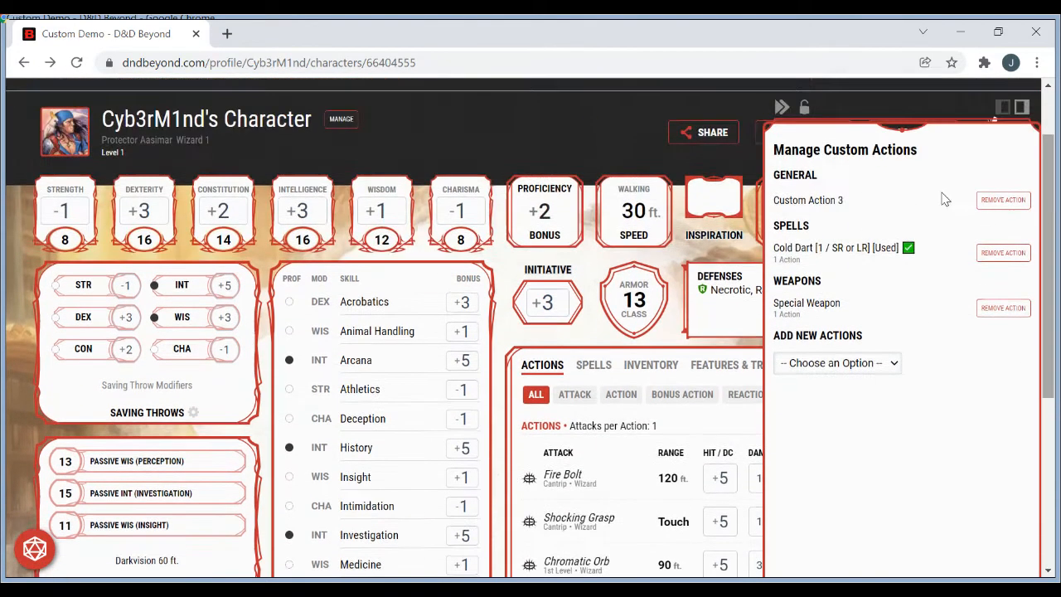
click(815, 200)
click(814, 199)
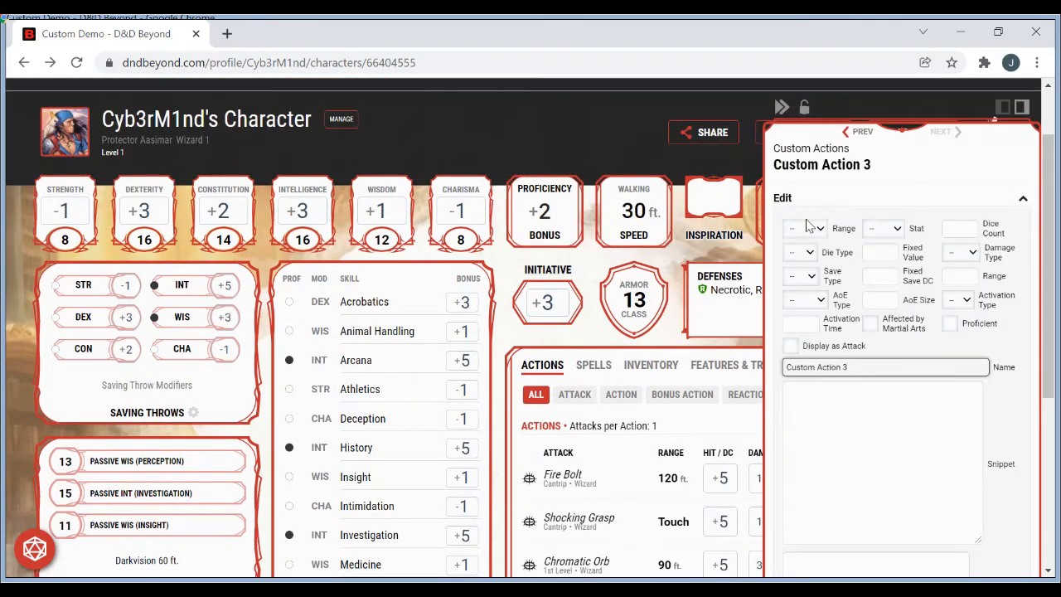
click(952, 229)
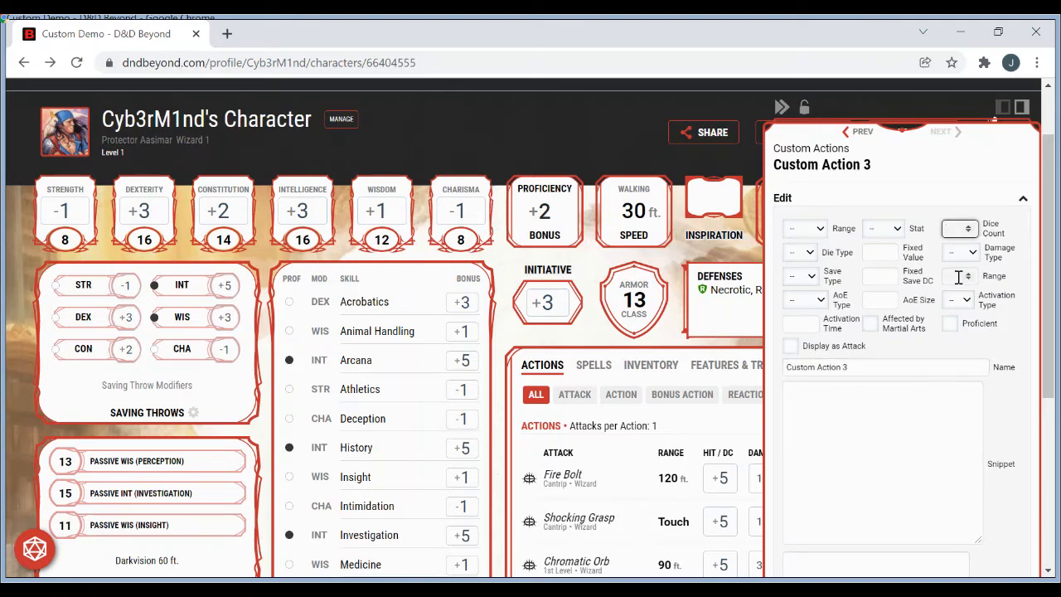
text(3)
click(959, 277)
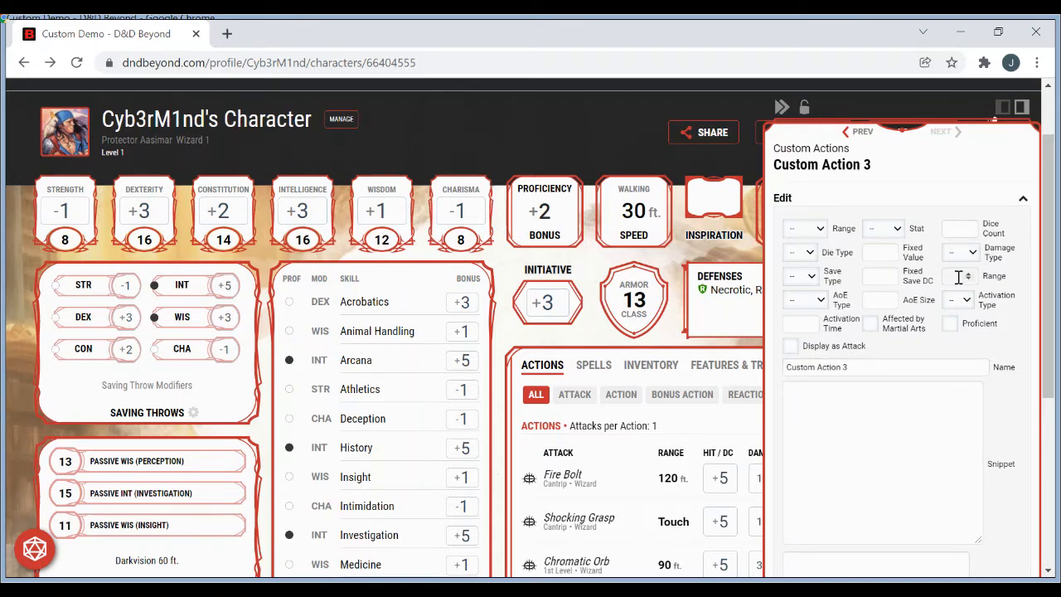
- Set Custom Action 3's range to Melee and try to enter a dice count of 2
click(817, 236)
click(829, 258)
click(957, 233)
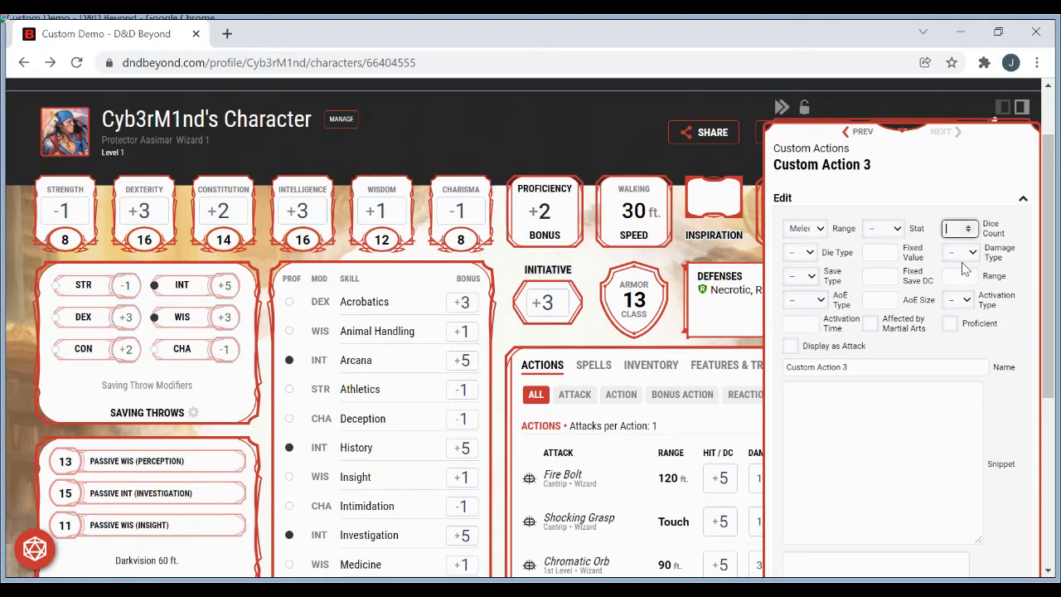
text(2)
- Set the custom action's die type to 8, clear its range type and set the dice count to 2
click(810, 254)
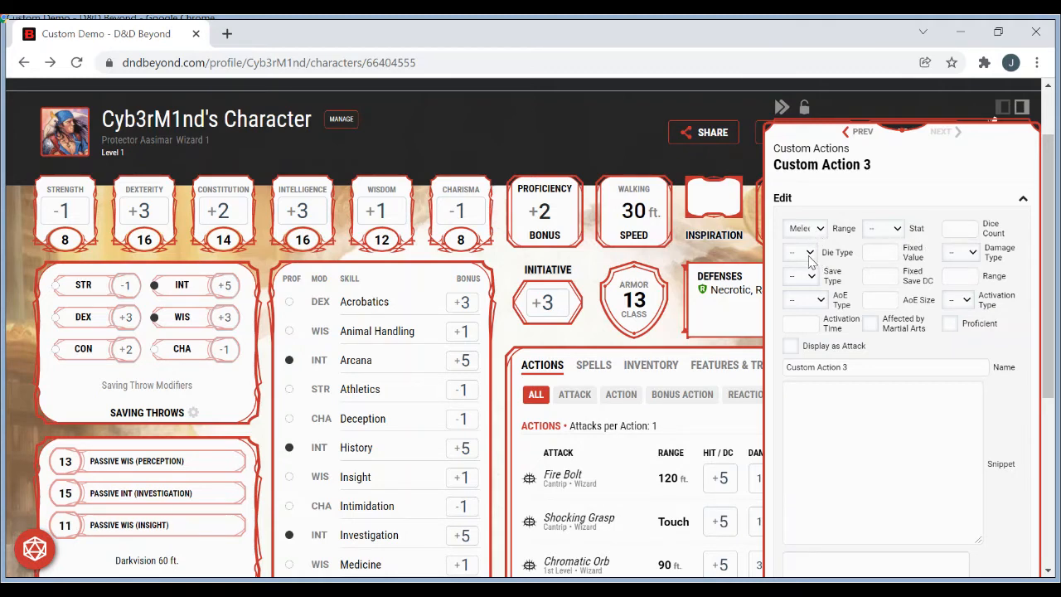
click(802, 296)
click(816, 235)
click(808, 251)
click(968, 225)
- Give the custom action Poison damage and a CON save with a fixed save DC of 13
click(986, 331)
click(808, 324)
click(985, 368)
click(879, 280)
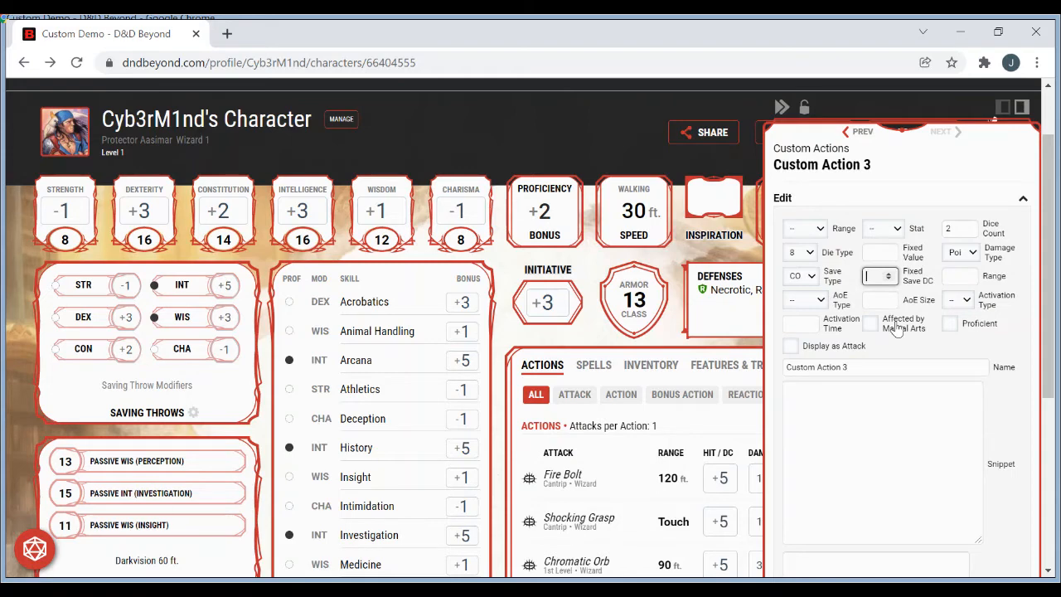
text(13)
- Set the custom action's activation type to Action with an activation time of 1
click(952, 276)
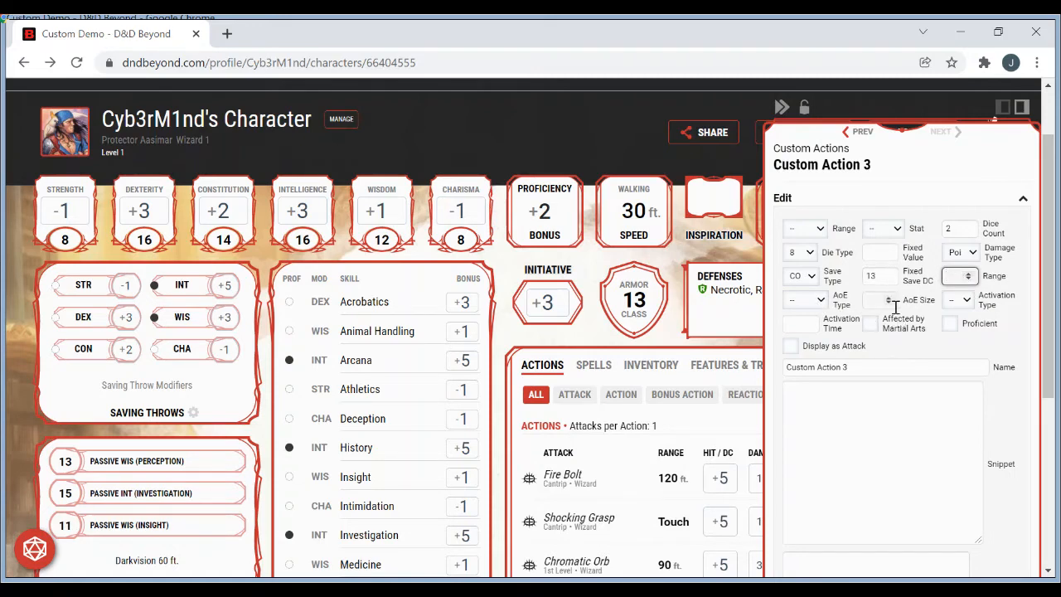
click(963, 301)
click(968, 325)
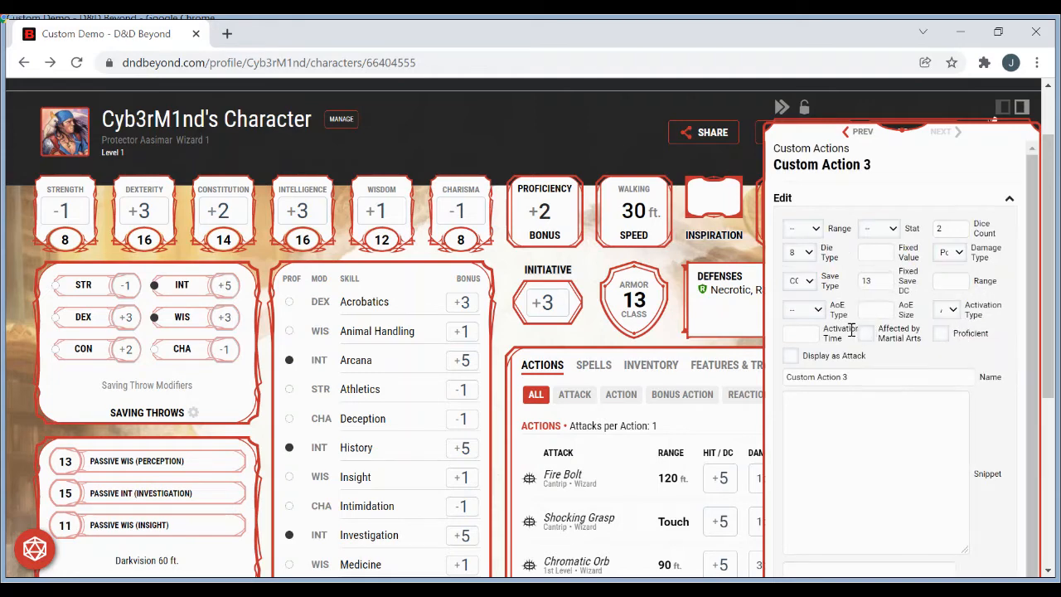
click(811, 337)
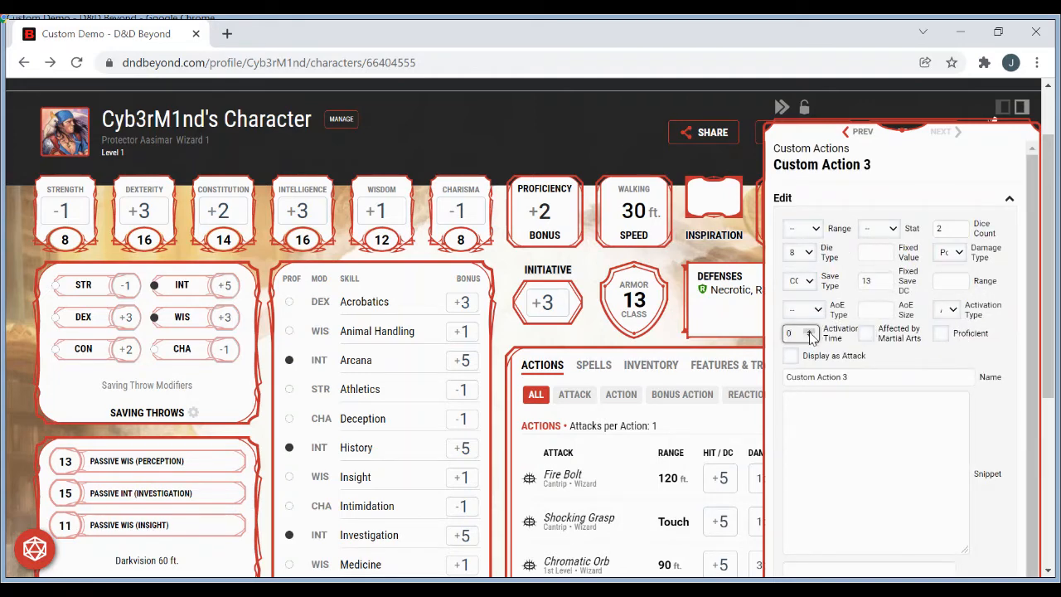
click(810, 332)
- Display the custom action as an attack and name it "Poisoned Arrows"
click(791, 356)
drag(870, 377, 770, 383)
text(Poisoned Arrows)
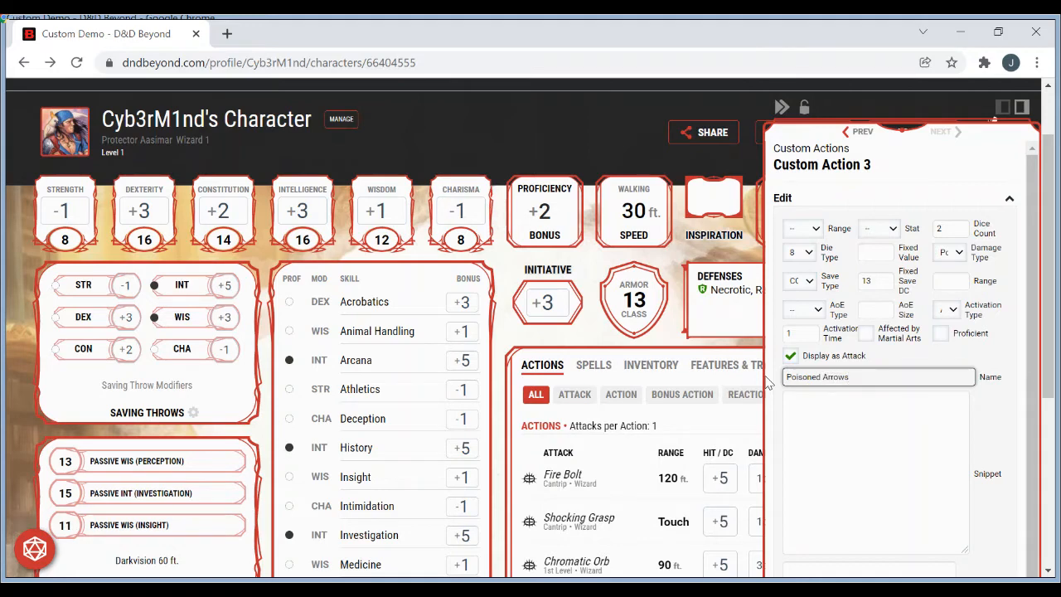
key(ctrl+a)
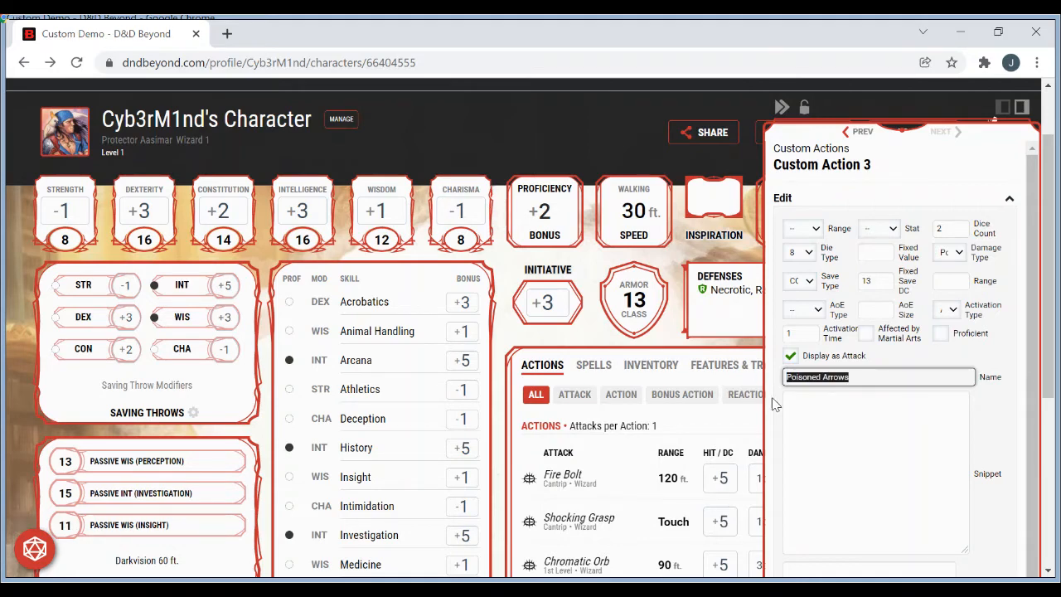
- Write a snippet saying the special poisoned arrows deal additional 2d8 poison damage on hit, with a DC 13 Con save against being poisoned for 1 minute
click(864, 473)
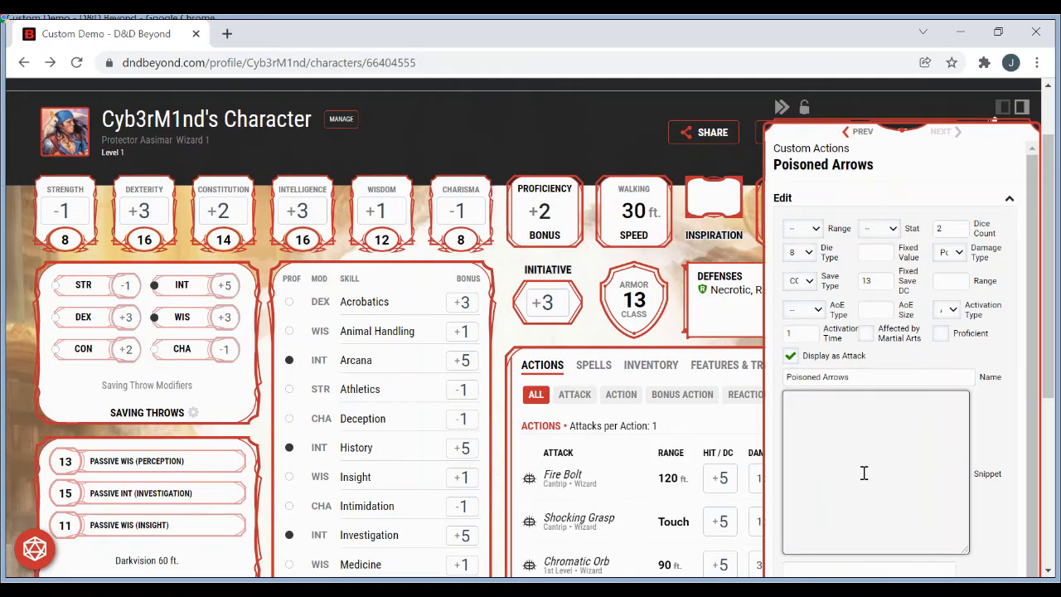
text(Special poisoned arrows, on)
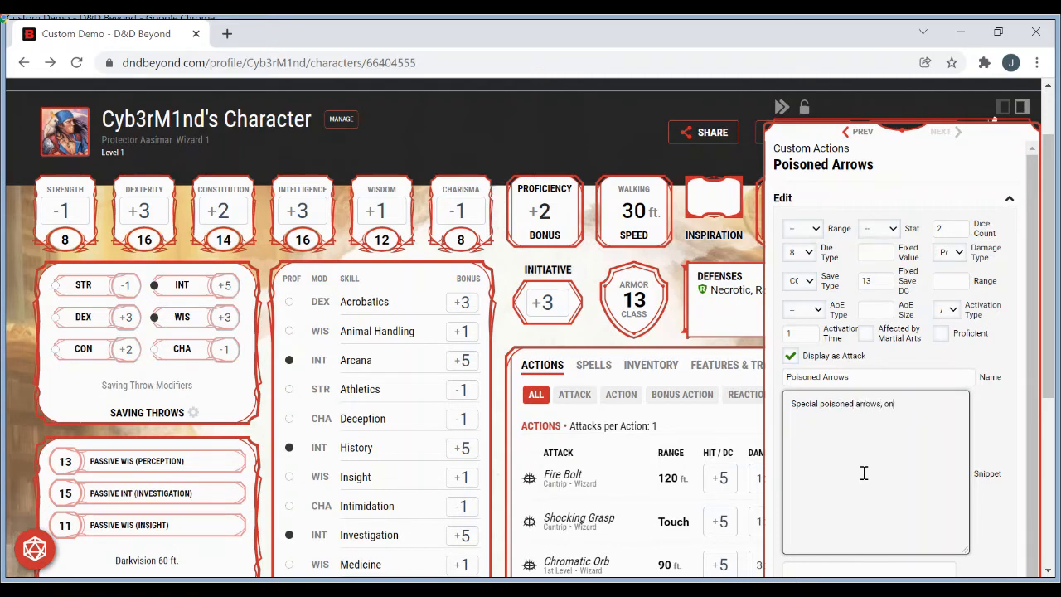
text( hit deals additonal 2d8 po)
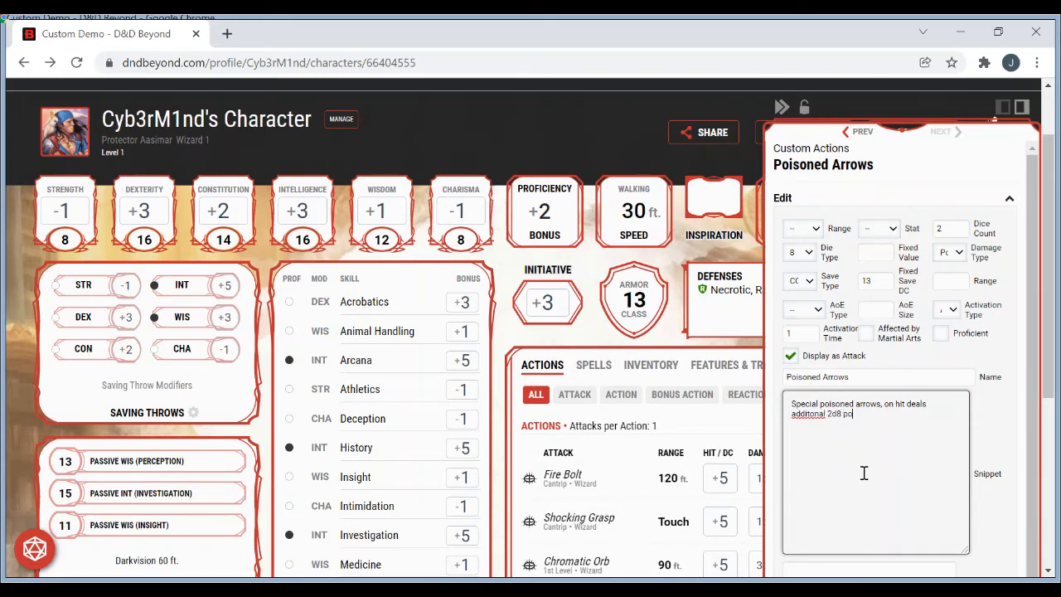
text(ison damage and if target is a)
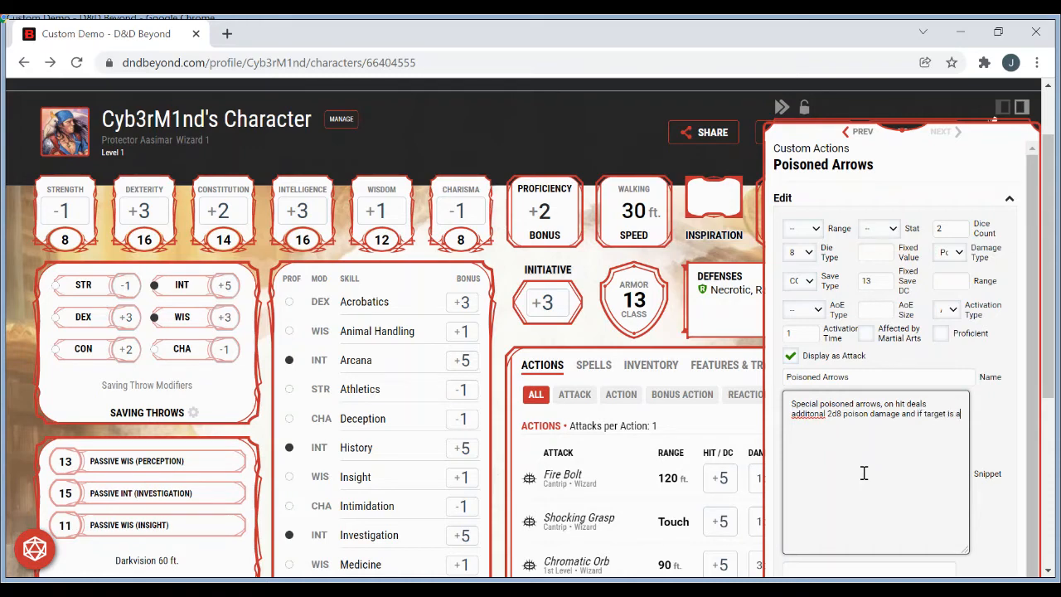
text( creature it must succeed on a Con Save, DC)
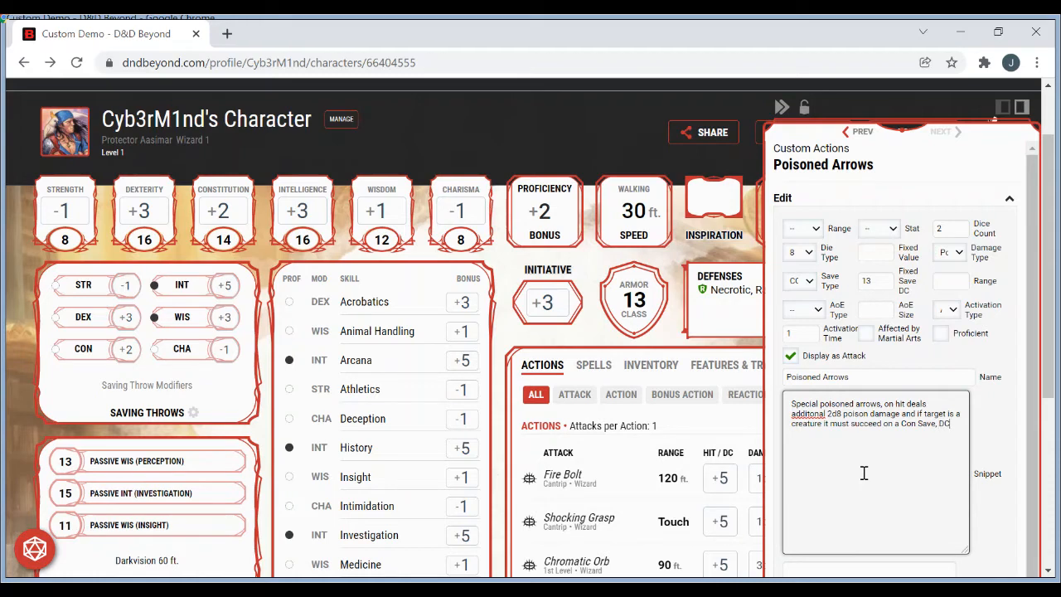
text(3.)
text( or be)
text( poisoned for 1min)
text(ute.)
- Copy the Poisoned Arrows snippet text into its Description and finish editing the action
drag(916, 433, 776, 406)
key(ctrl+c)
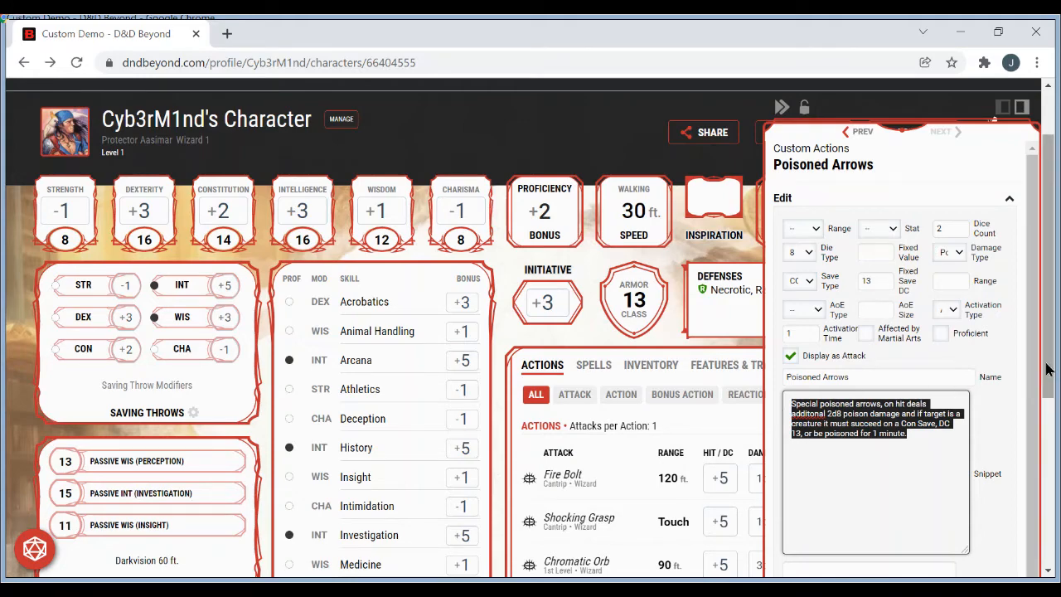
drag(1049, 370, 1050, 459)
click(892, 459)
key(ctrl+v)
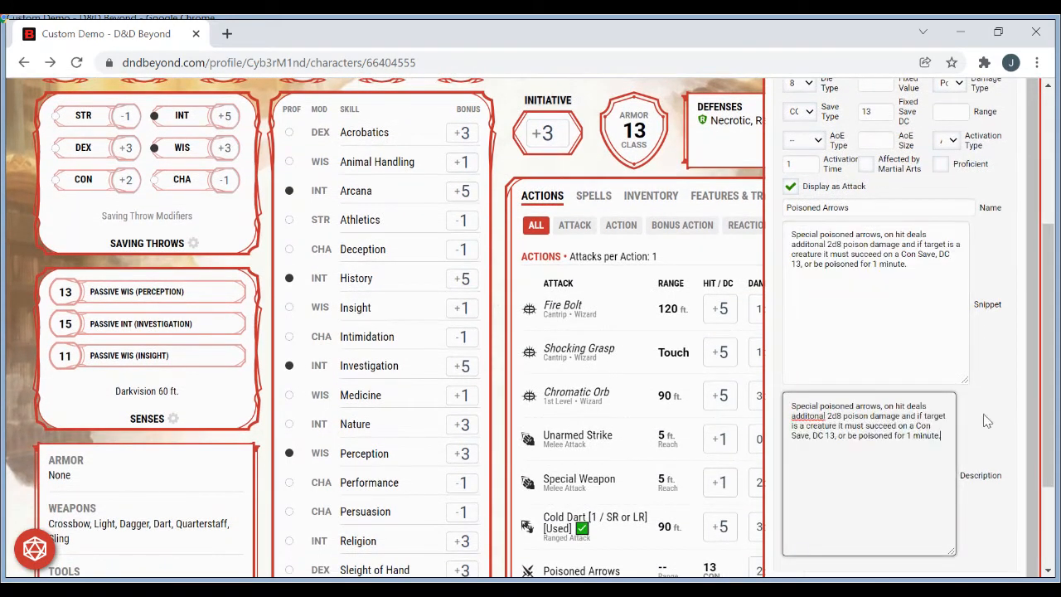
drag(1049, 414, 1044, 360)
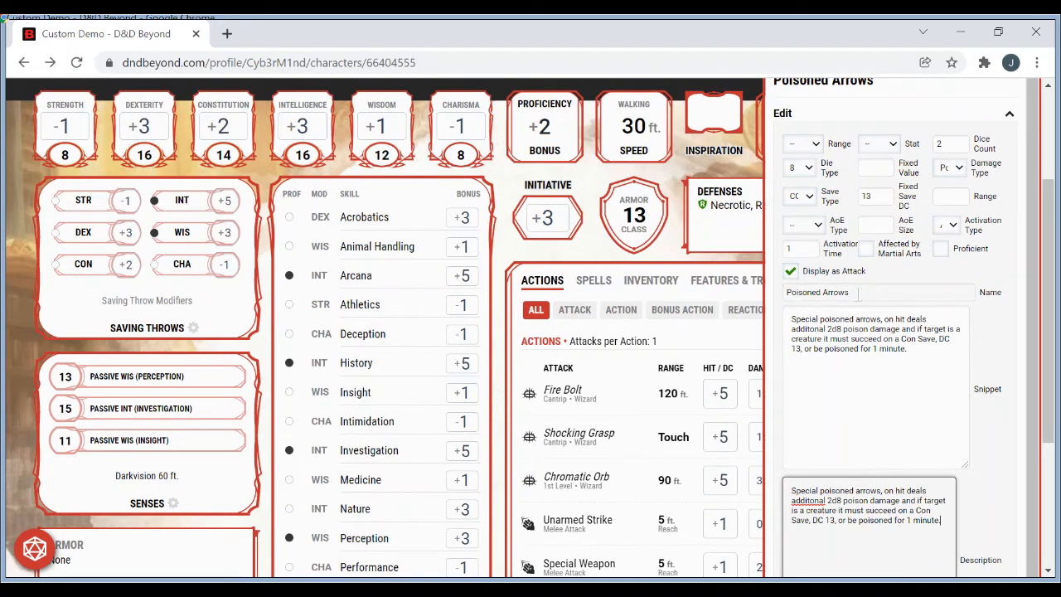
drag(854, 292, 767, 297)
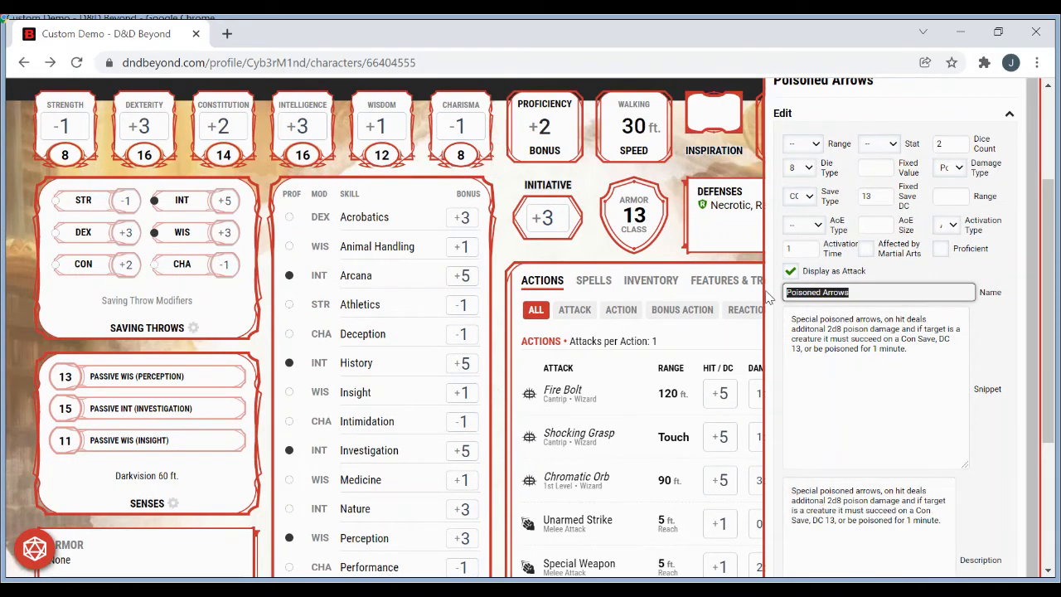
click(498, 436)
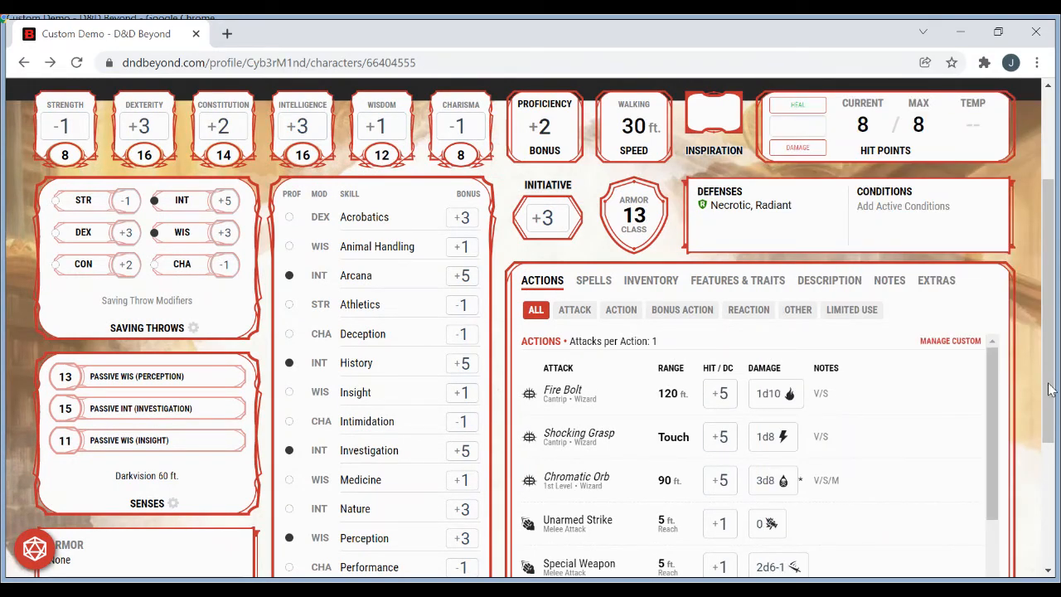
- Review the Poisoned Arrows custom action in the Actions list, including its details, description and edit settings
drag(1053, 389, 1055, 458)
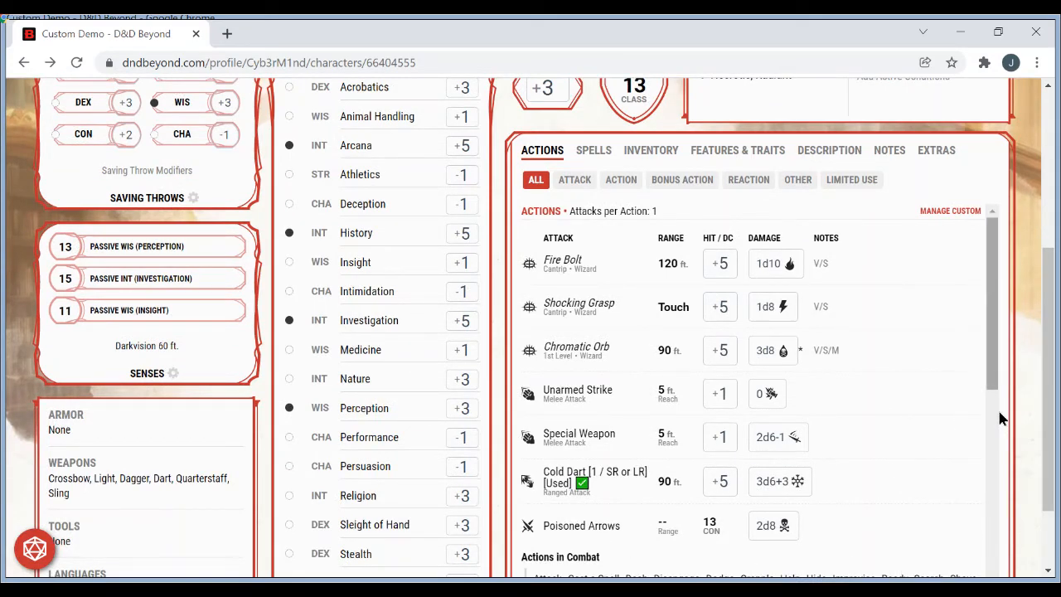
drag(1001, 407, 1004, 507)
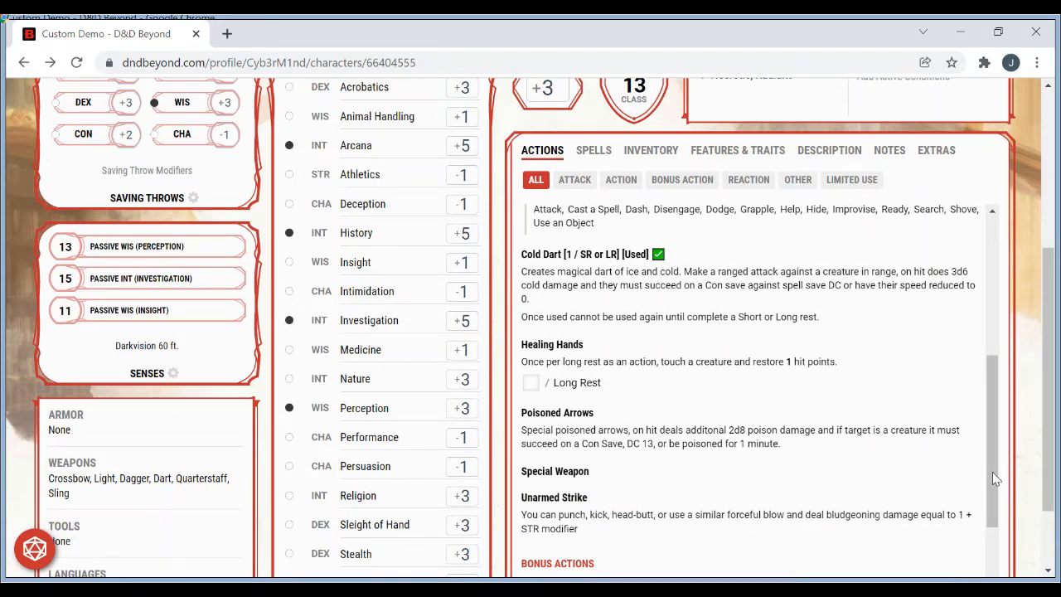
scroll(912, 497, up, 10)
click(829, 520)
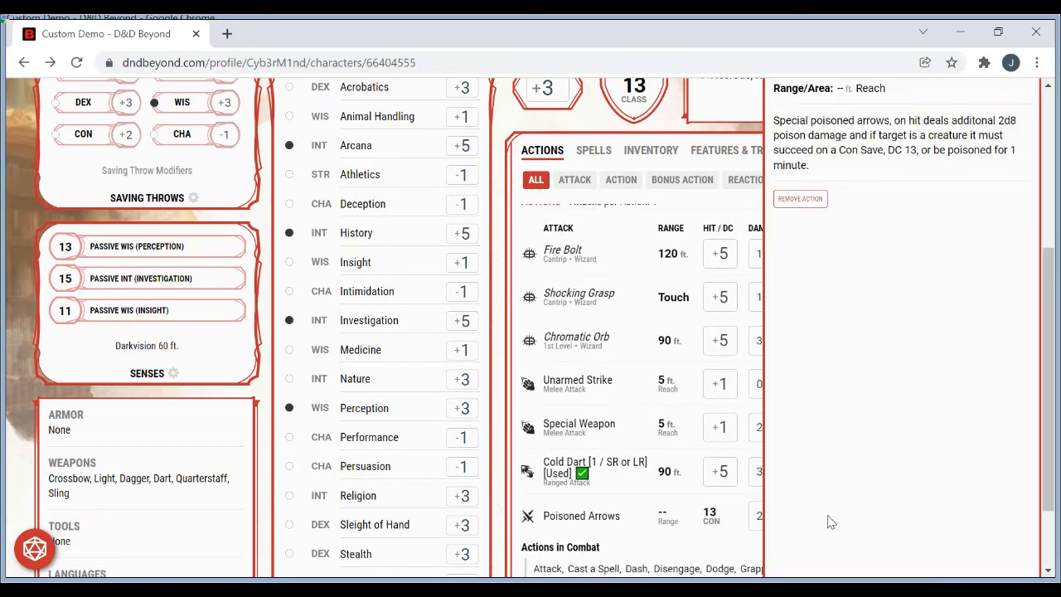
click(501, 482)
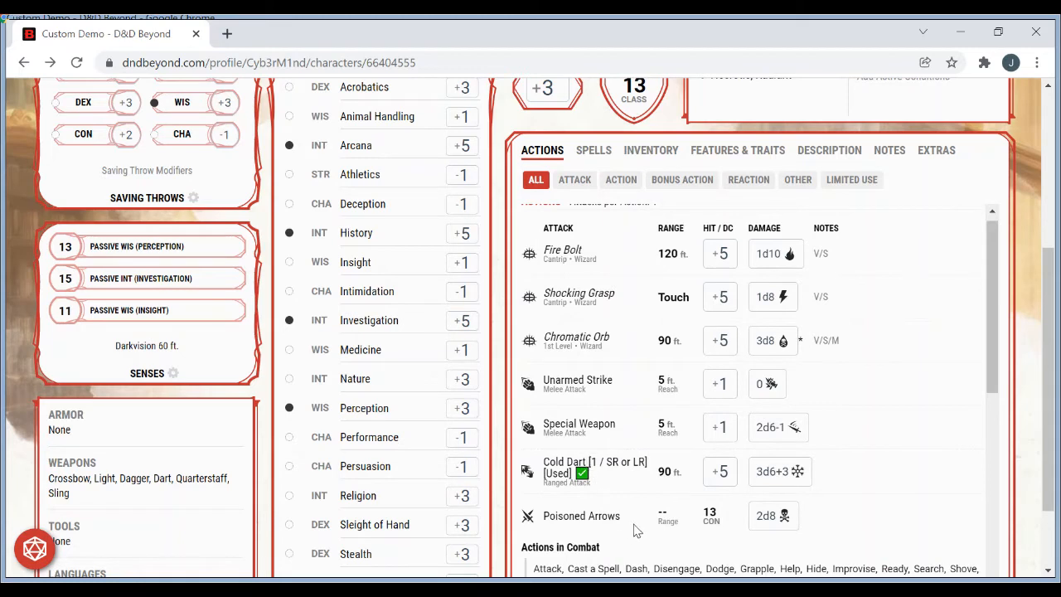
click(611, 517)
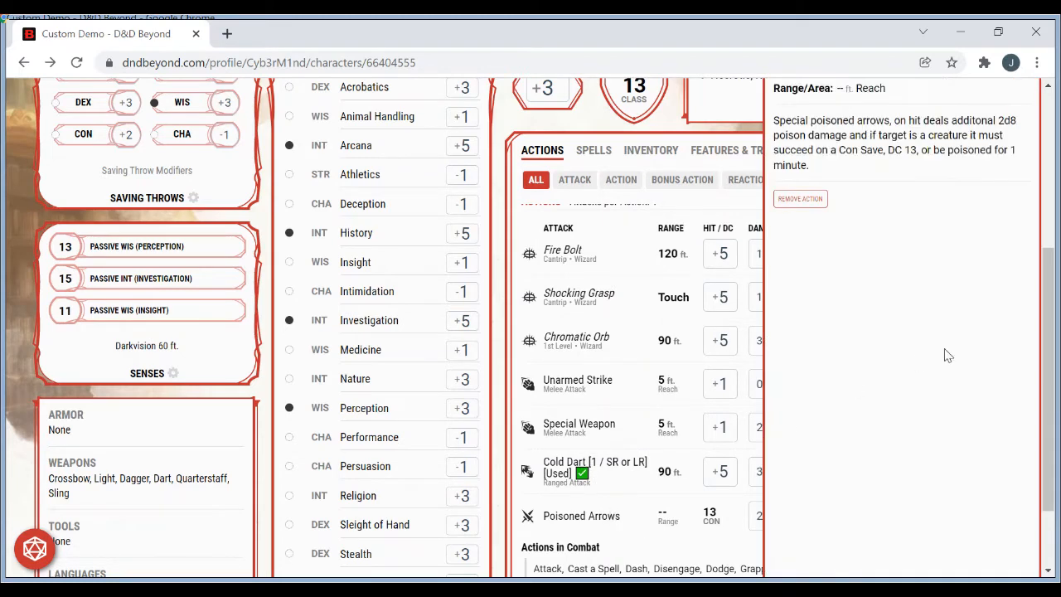
drag(1048, 349, 1054, 229)
scroll(1054, 235, up, 3)
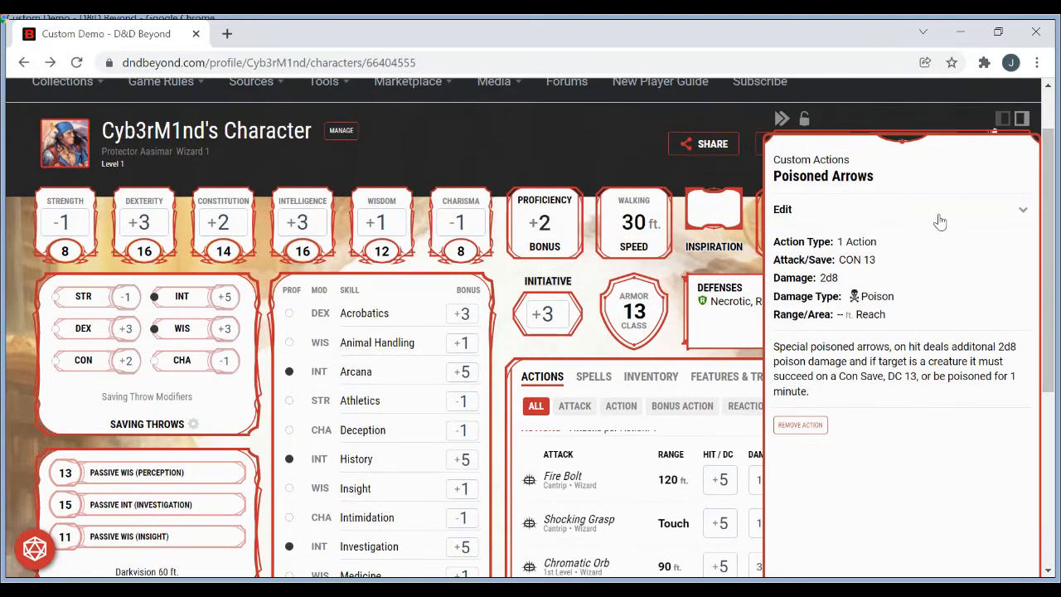
click(939, 216)
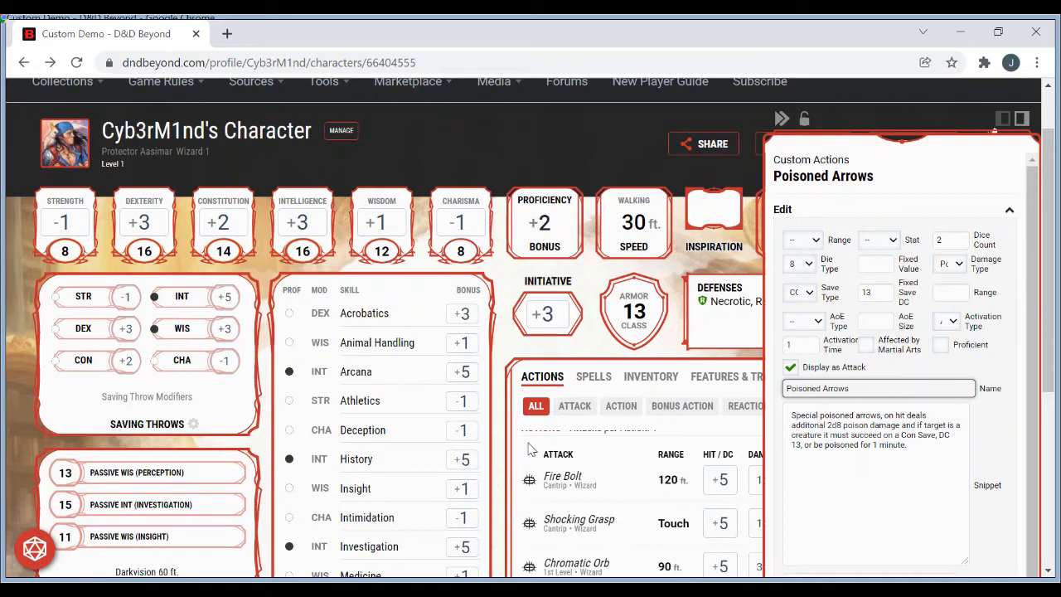
click(499, 452)
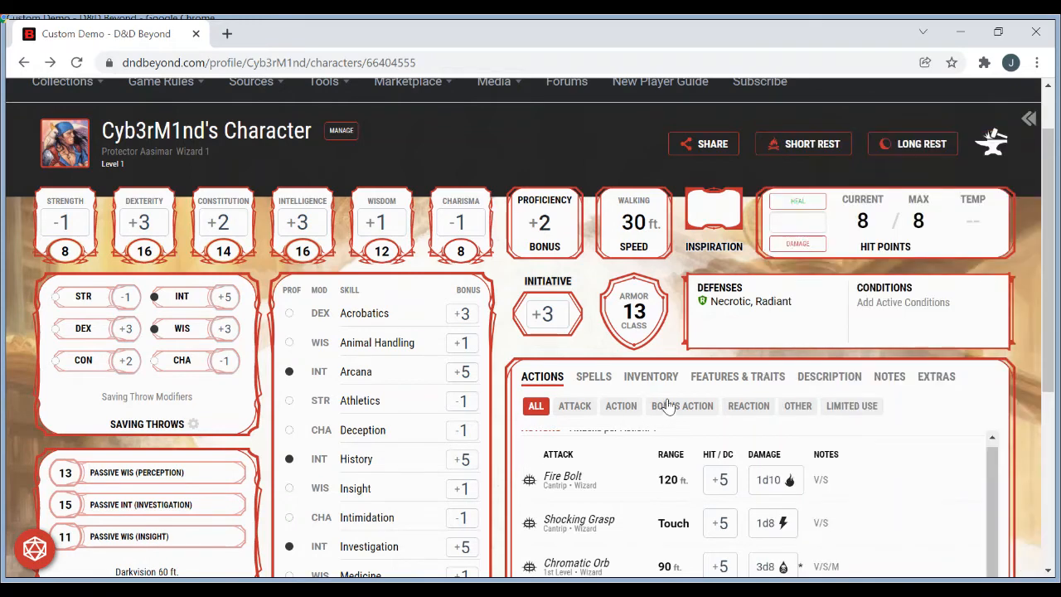
click(652, 380)
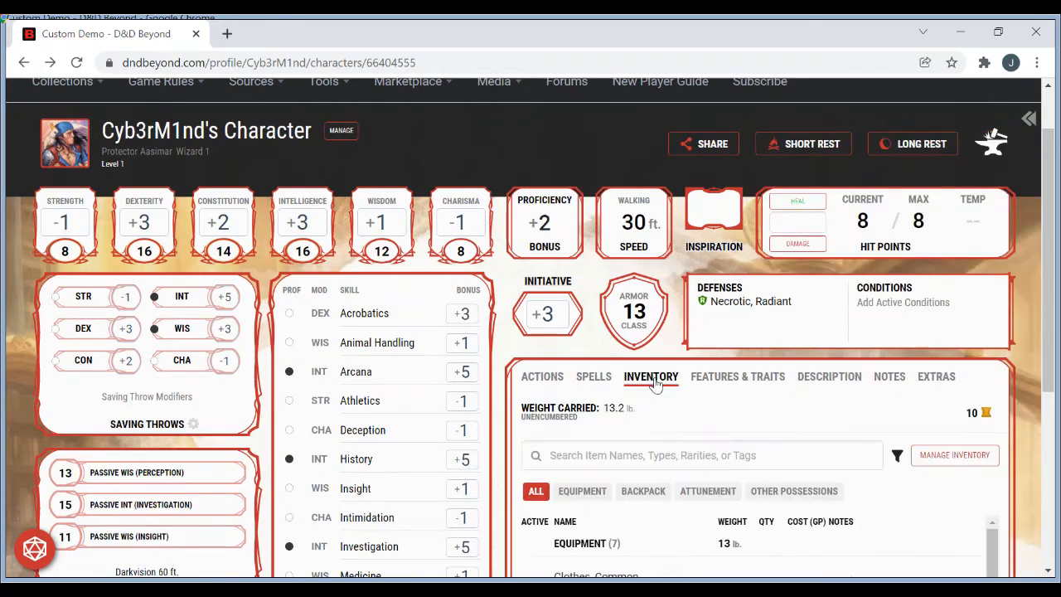
click(944, 461)
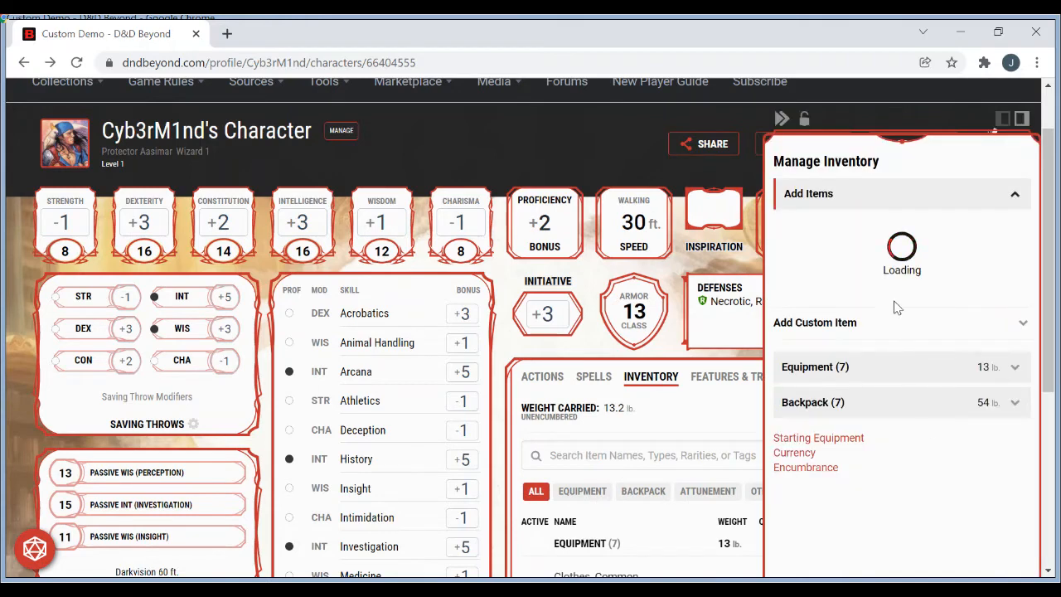
click(864, 331)
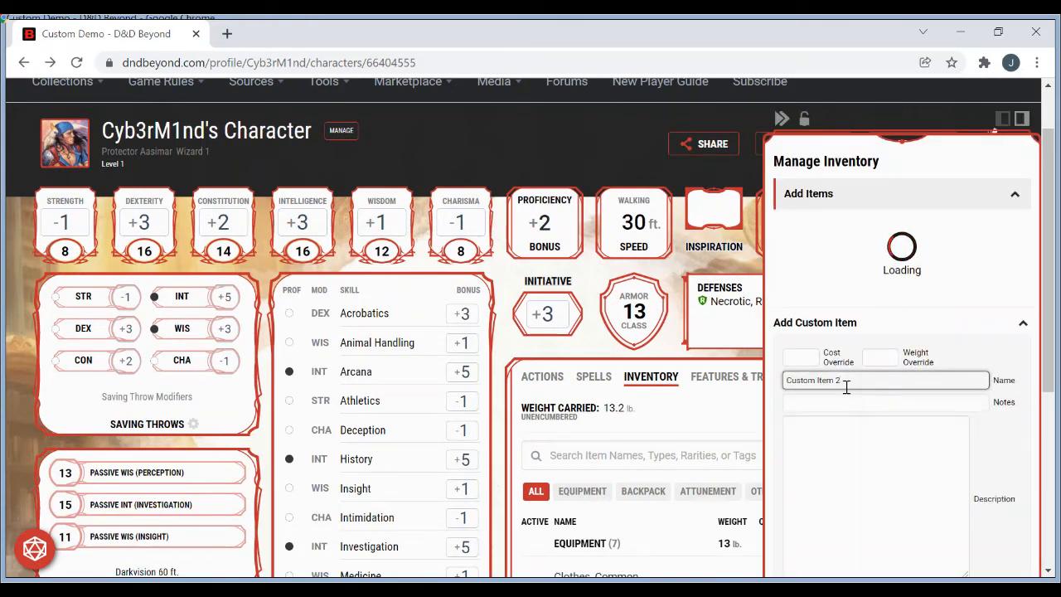
drag(847, 379, 754, 384)
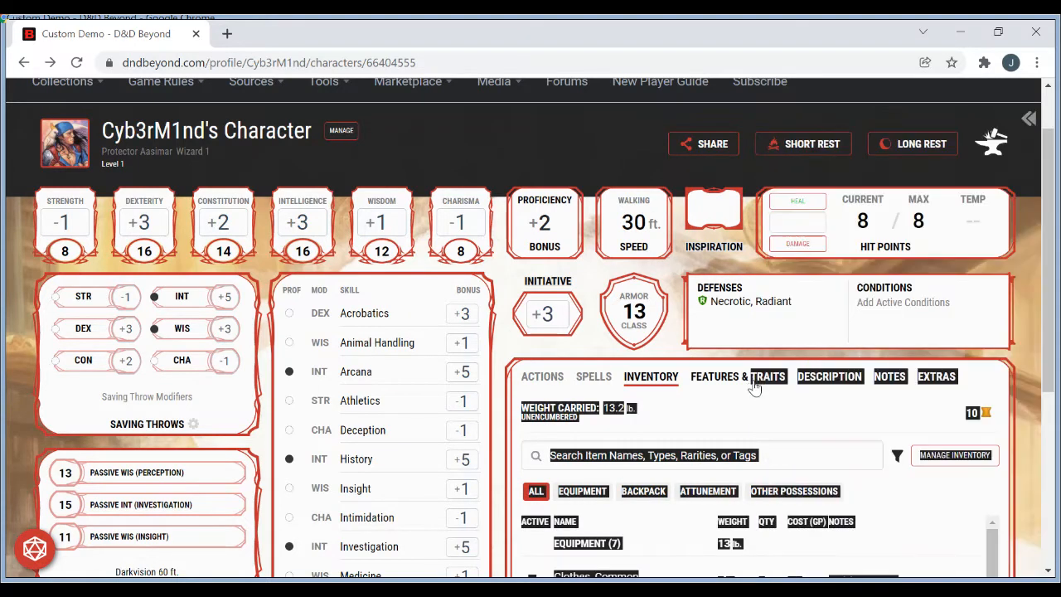
click(945, 461)
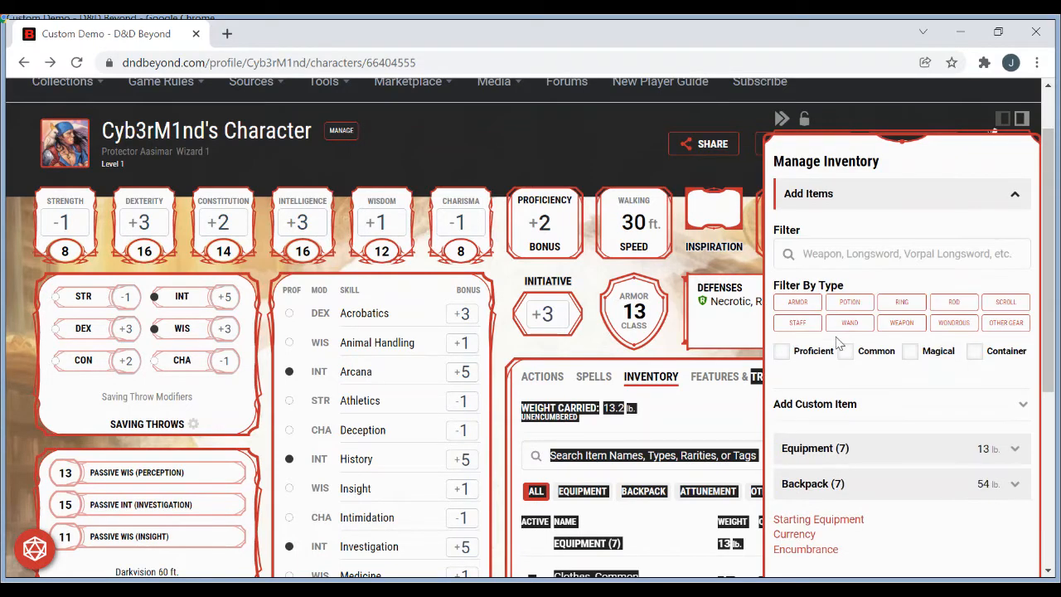
click(867, 417)
drag(859, 462, 784, 461)
text(Poisoned Arrows)
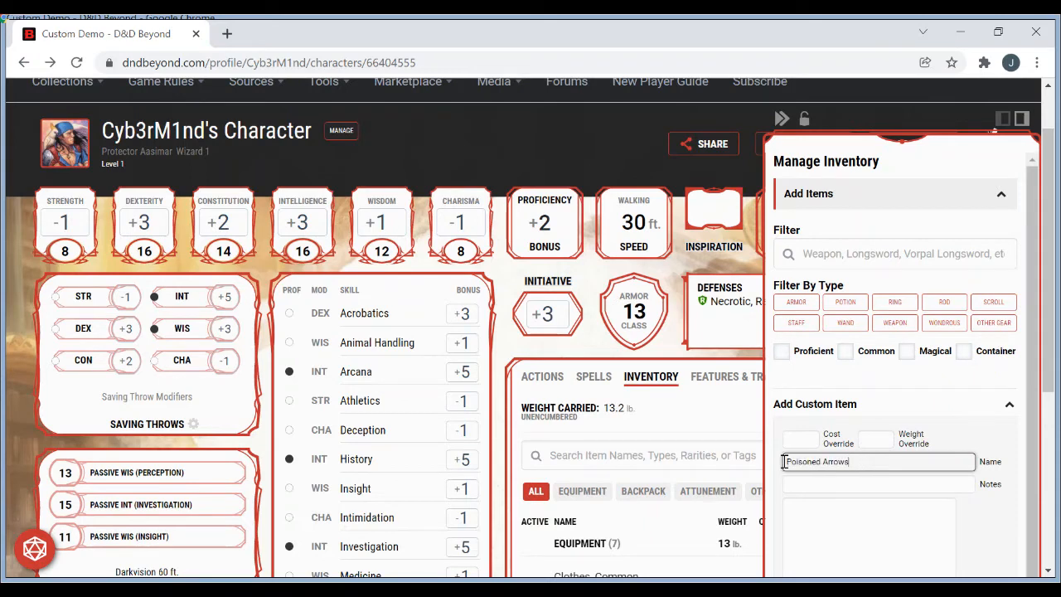
click(847, 486)
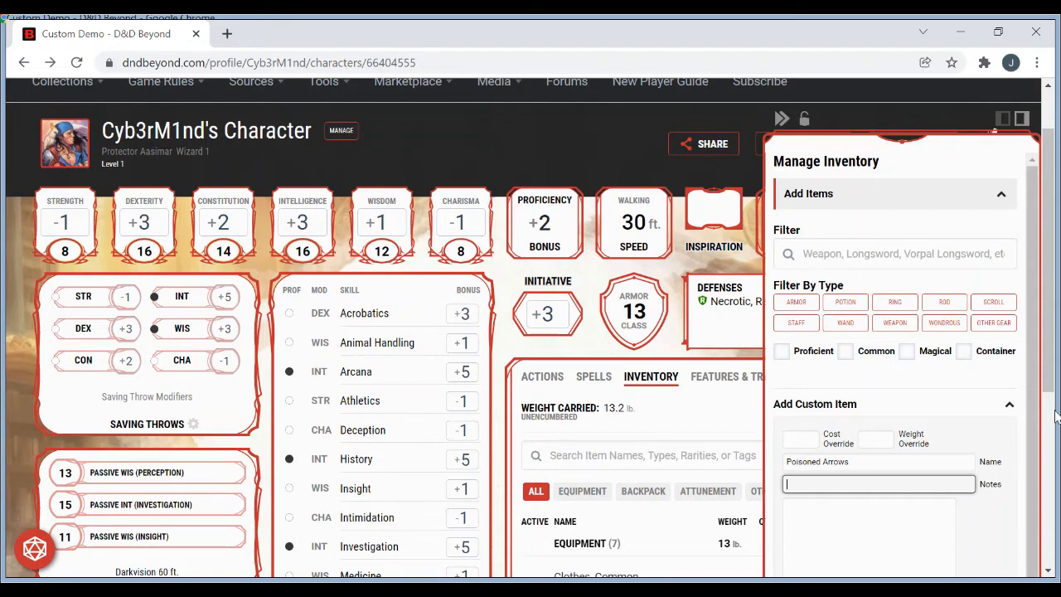
scroll(1056, 470, down, 3)
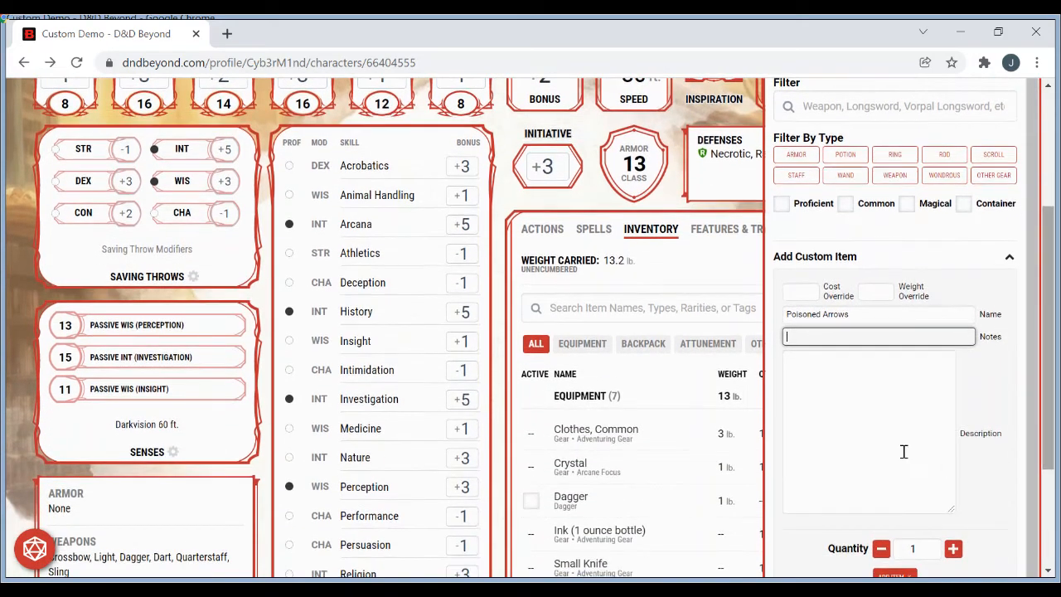
click(901, 451)
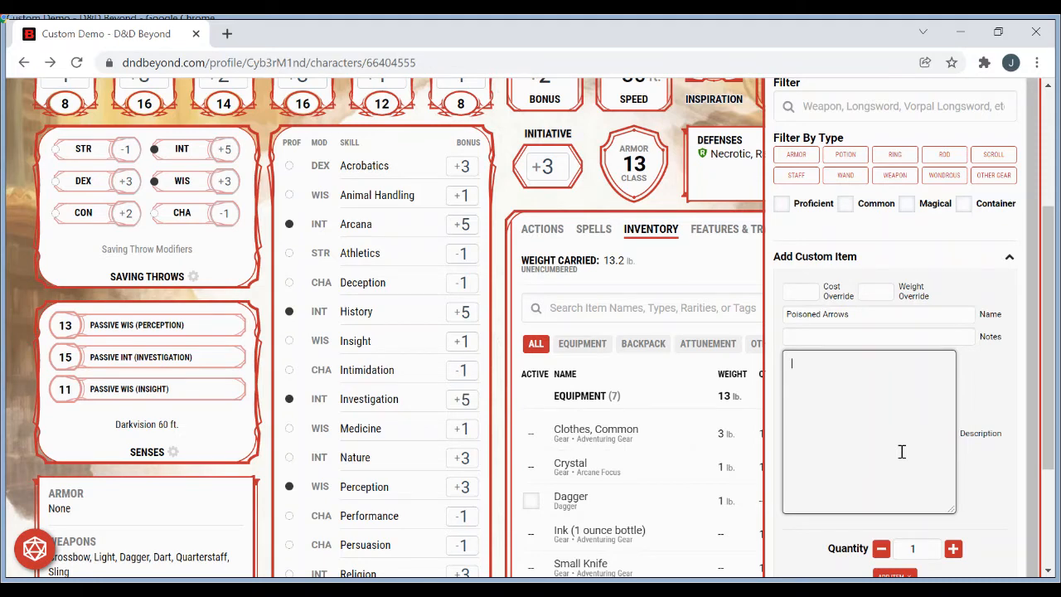
click(509, 399)
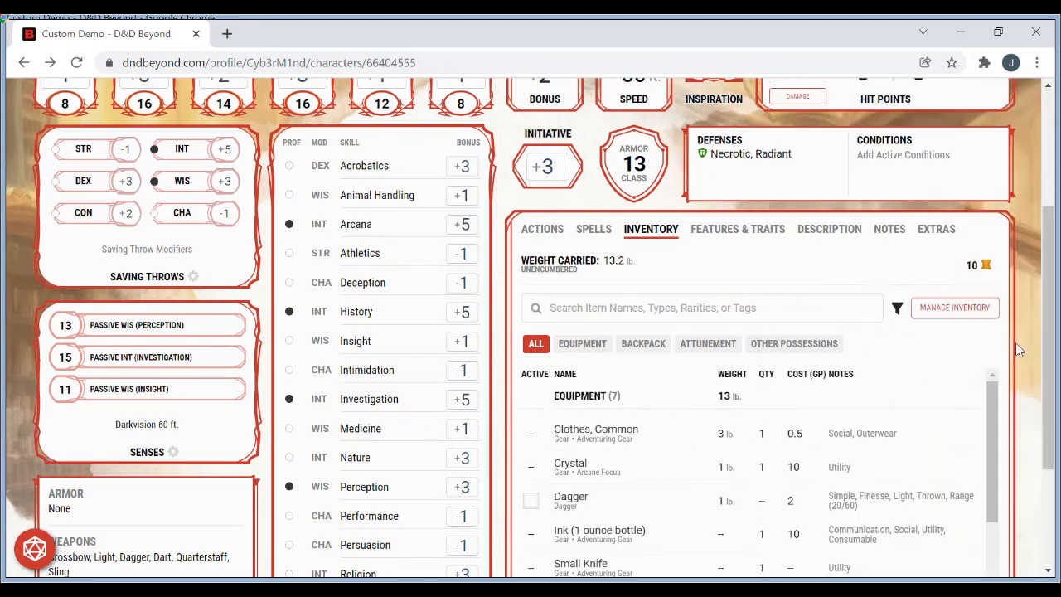
- Copy the full description text from the Poisoned Arrows custom action's details
drag(1051, 348, 1047, 370)
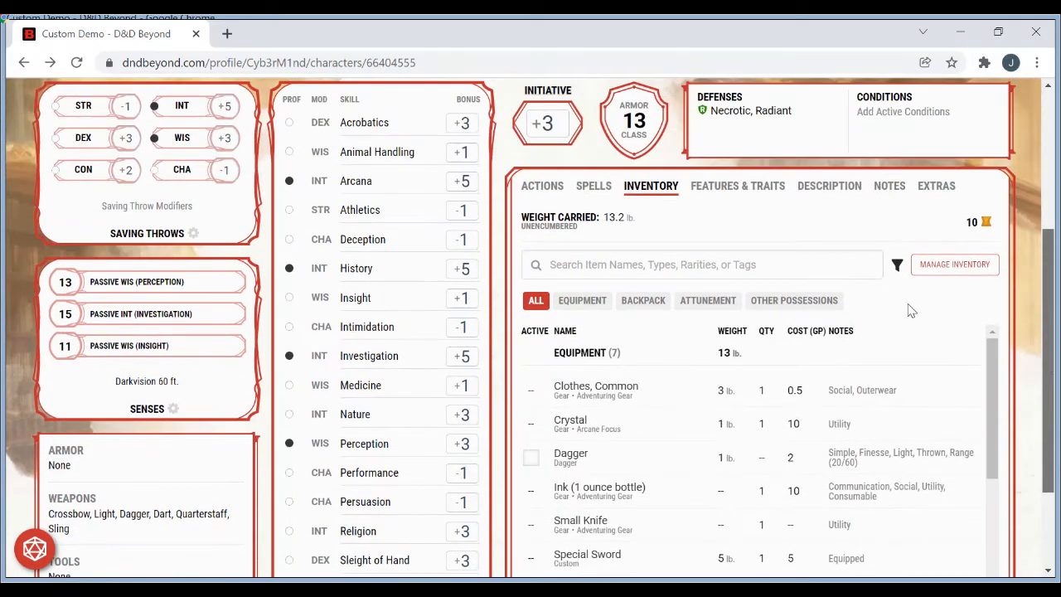
click(540, 194)
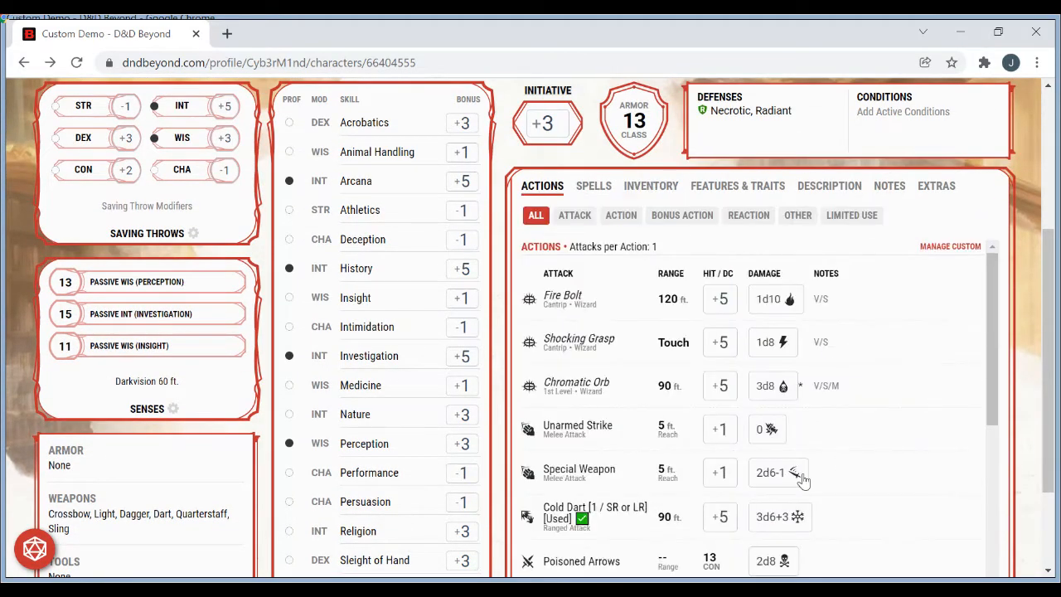
click(613, 558)
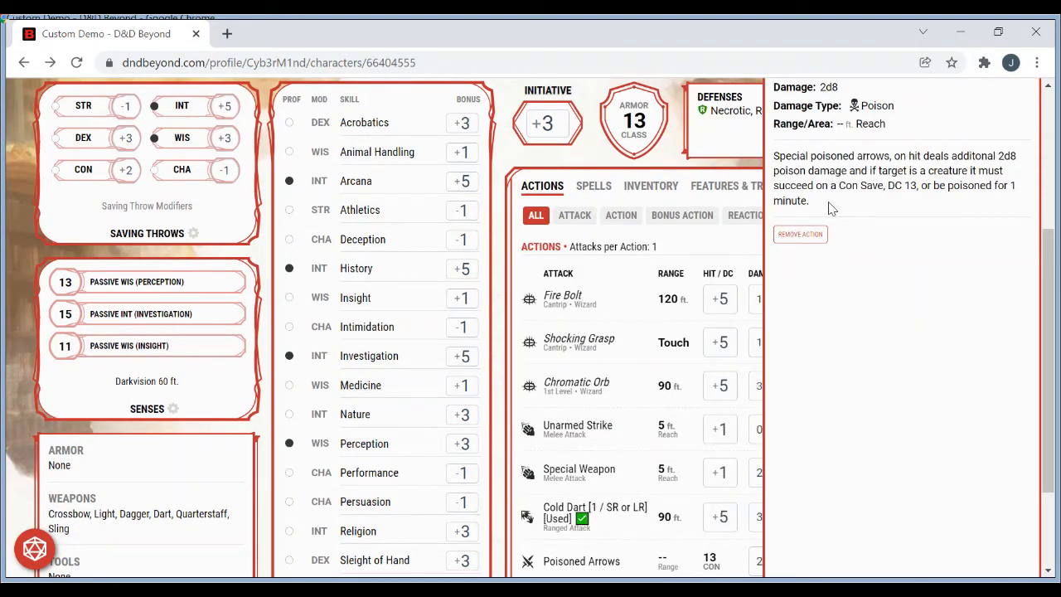
drag(809, 197, 774, 156)
key(ctrl+c)
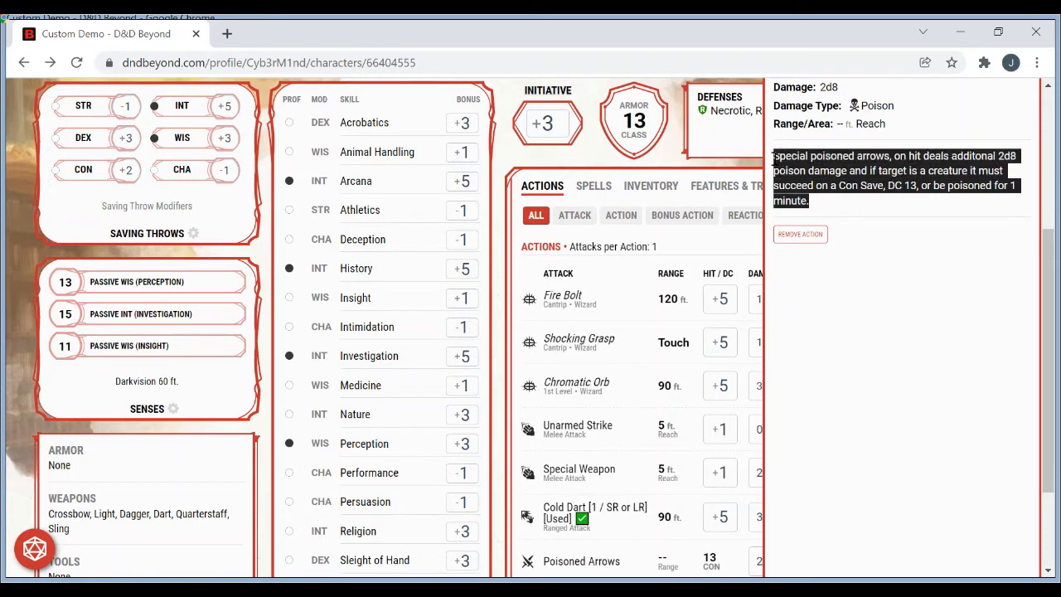
- Examine the character's inventory filtered to Equipment, and with all items shown again
click(639, 189)
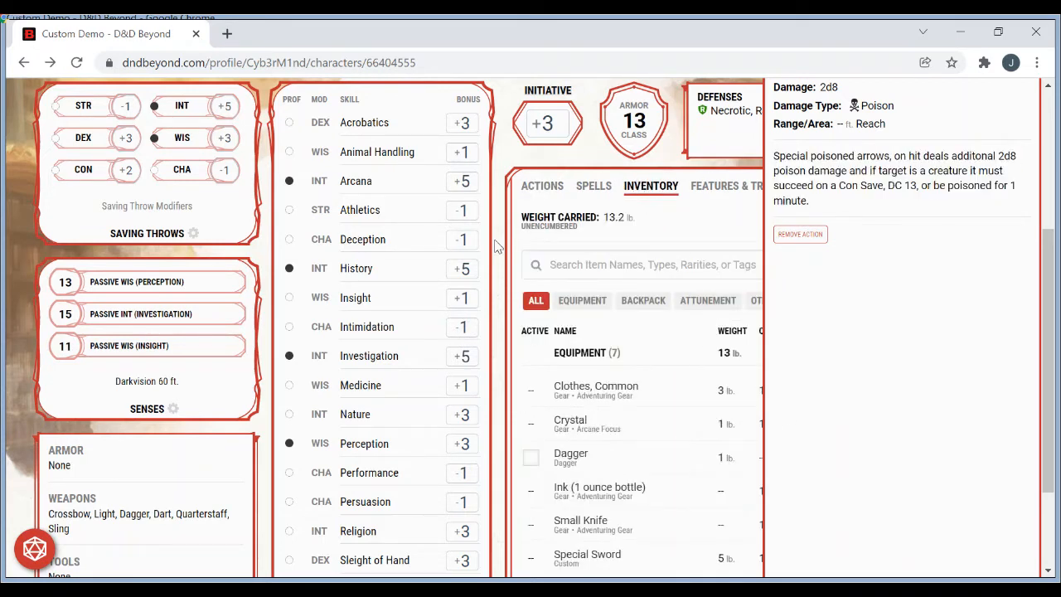
click(644, 193)
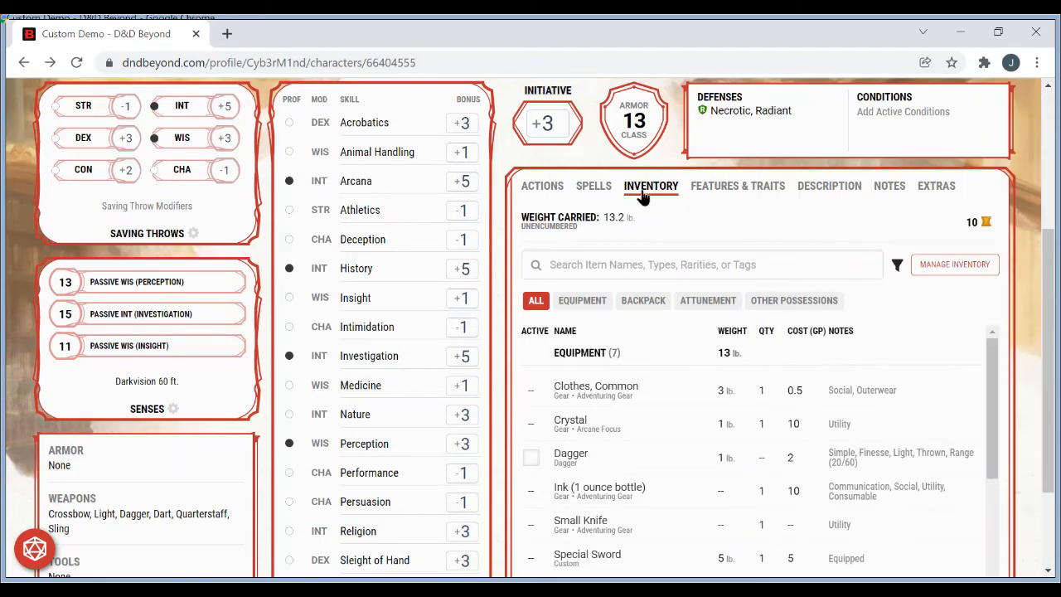
click(594, 309)
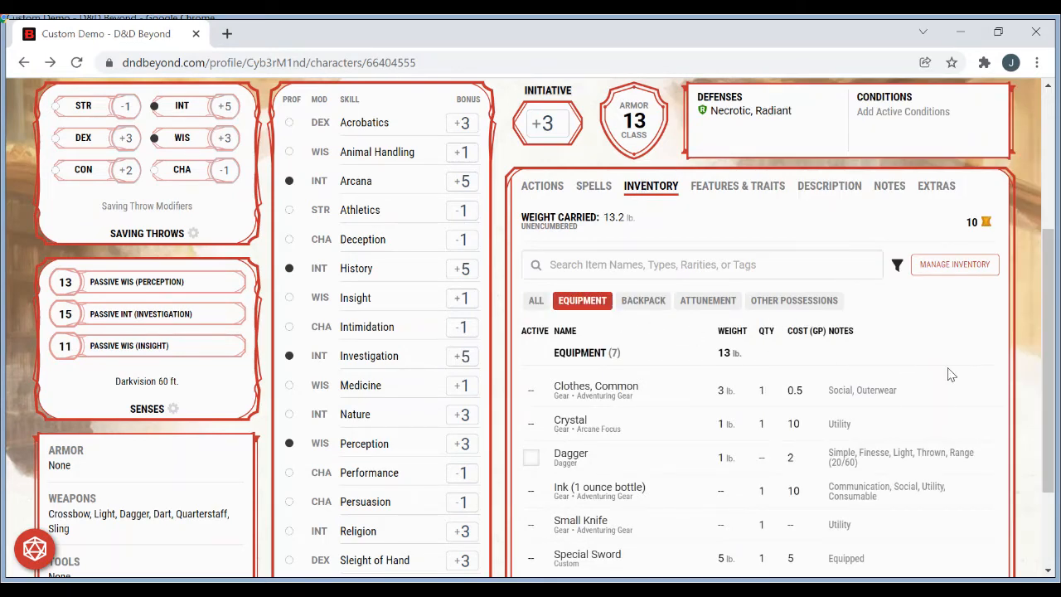
drag(1051, 339, 1052, 411)
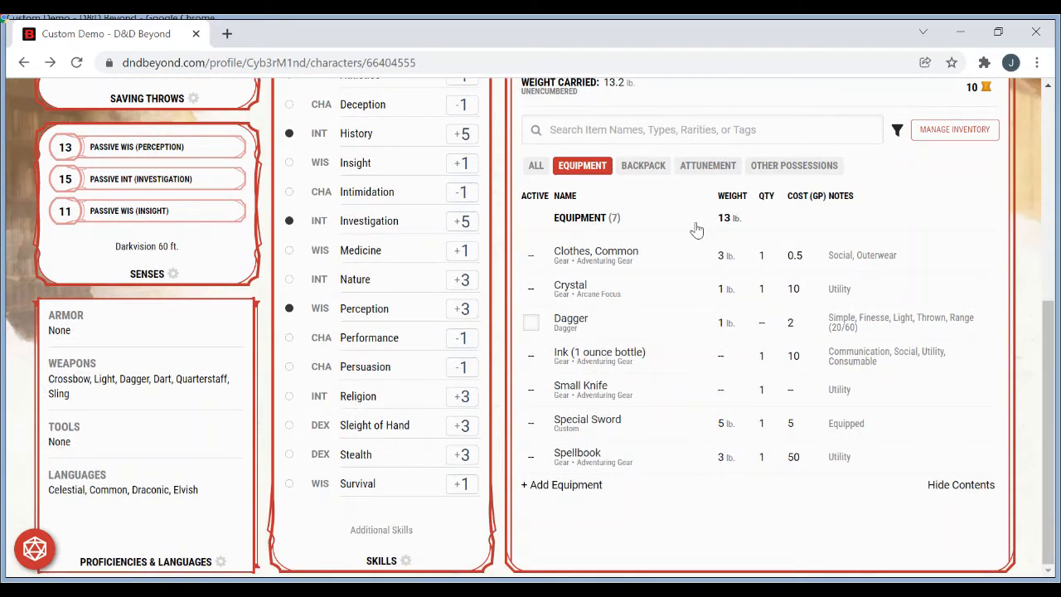
click(534, 165)
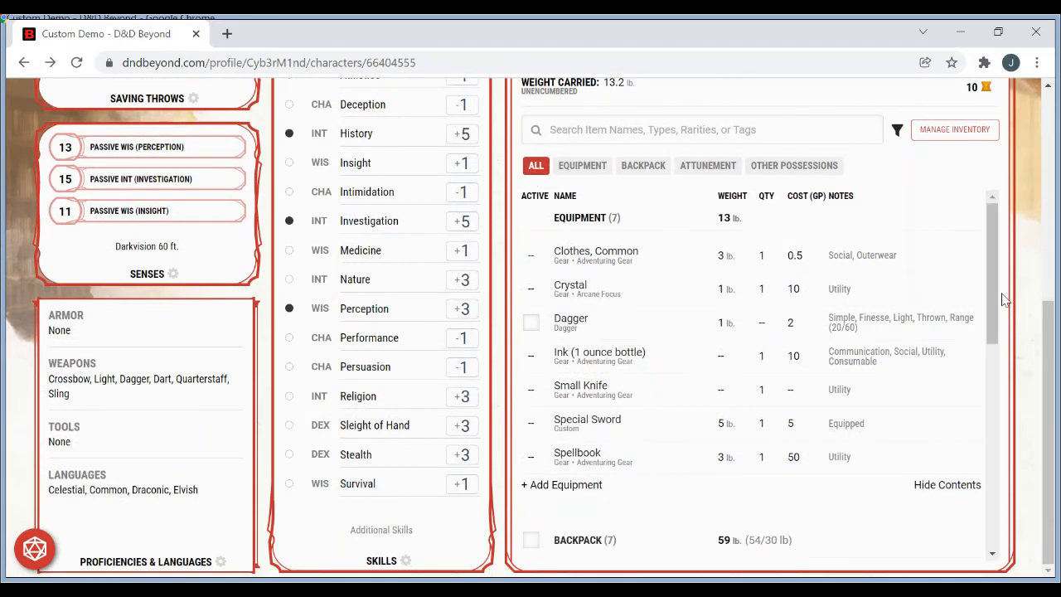
drag(987, 303, 1004, 237)
scroll(1027, 240, up, 2)
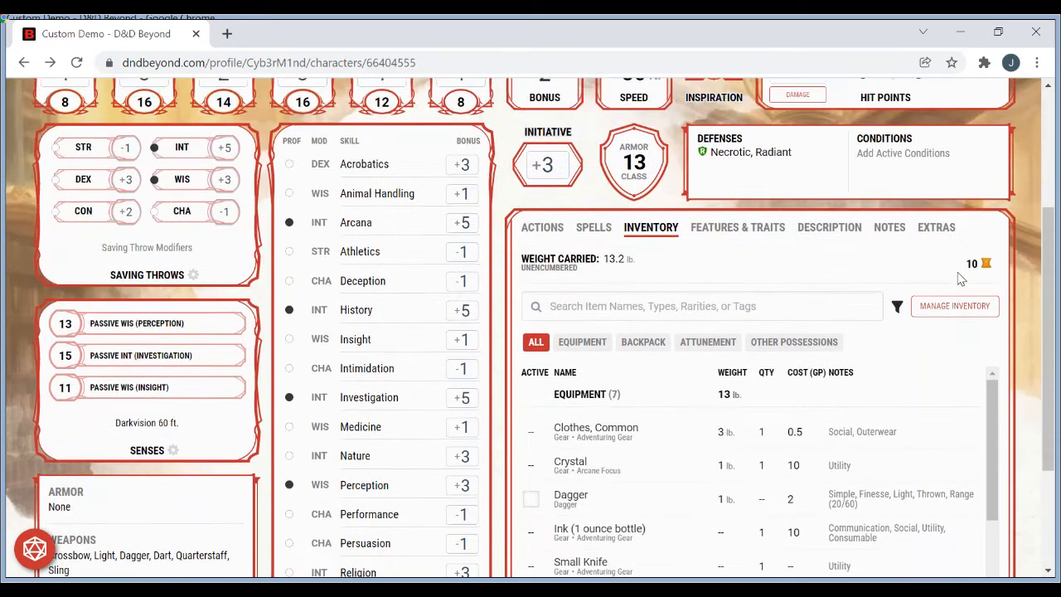
- Start a custom inventory item named "Poisoned Arrows" with a cost override of 2
click(949, 307)
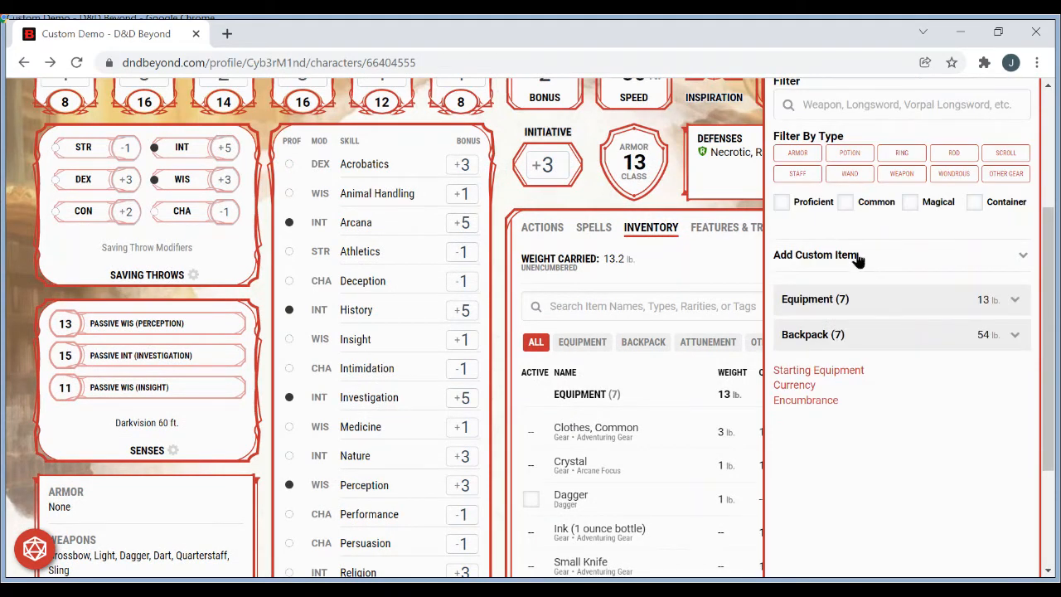
click(857, 257)
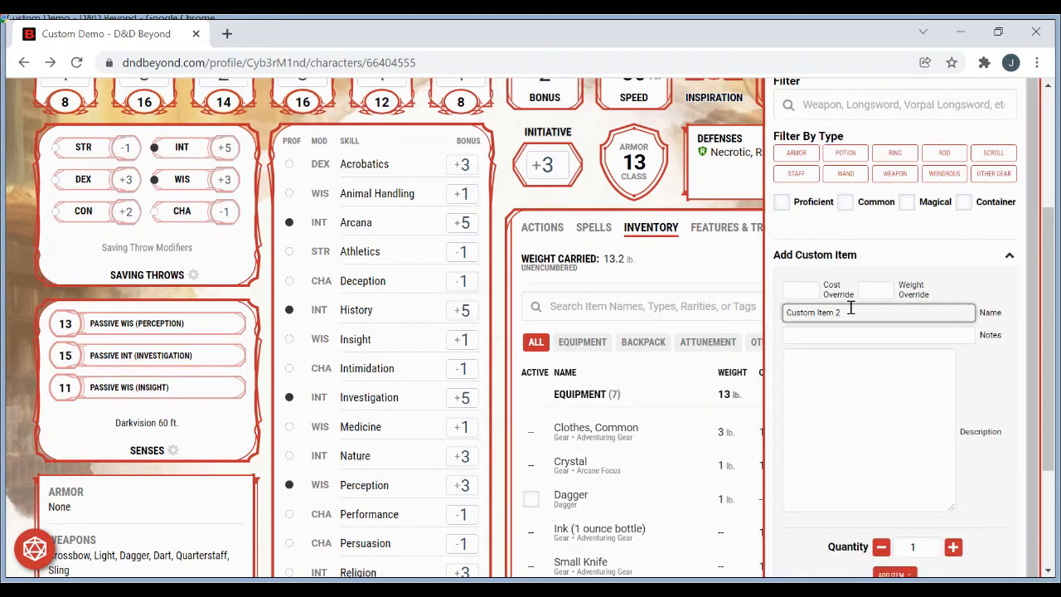
drag(851, 312, 766, 318)
text(Poisoned Arrows)
click(792, 290)
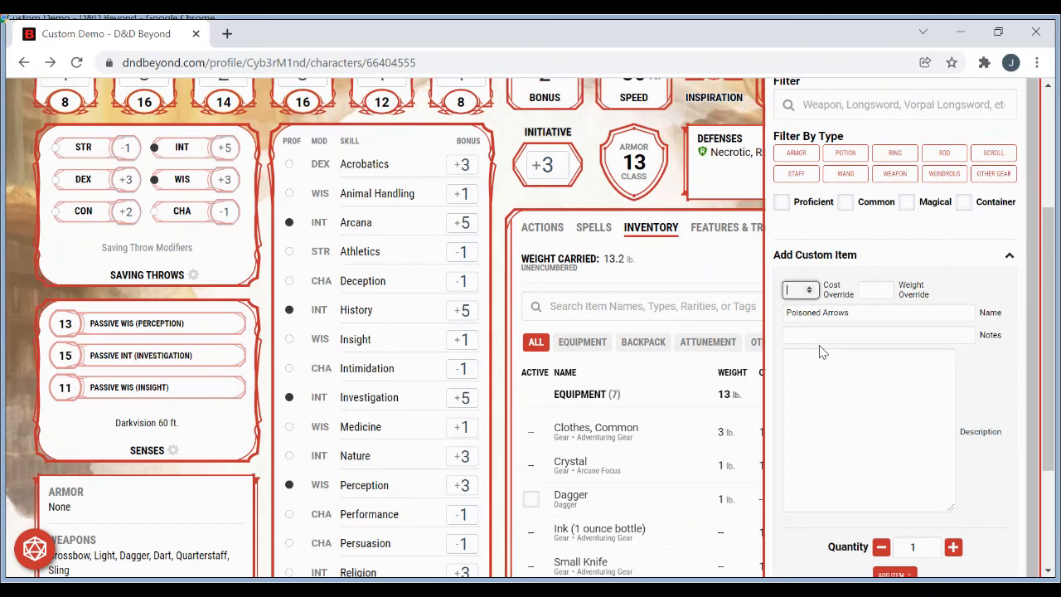
click(878, 338)
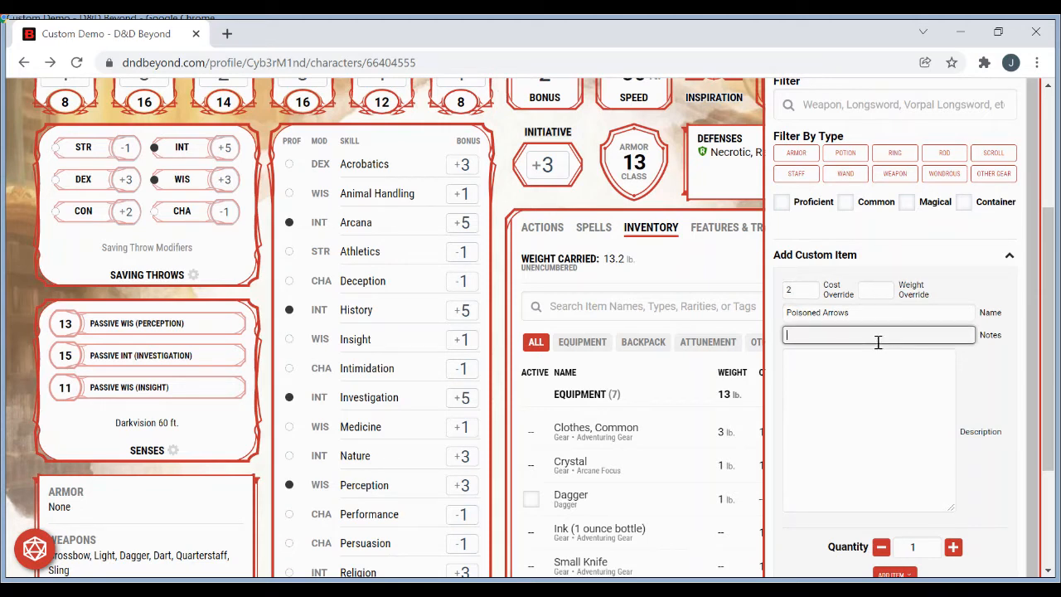
- Paste the copied description into the custom Poisoned Arrows item and add it to Equipment
click(845, 434)
key(ctrl+v)
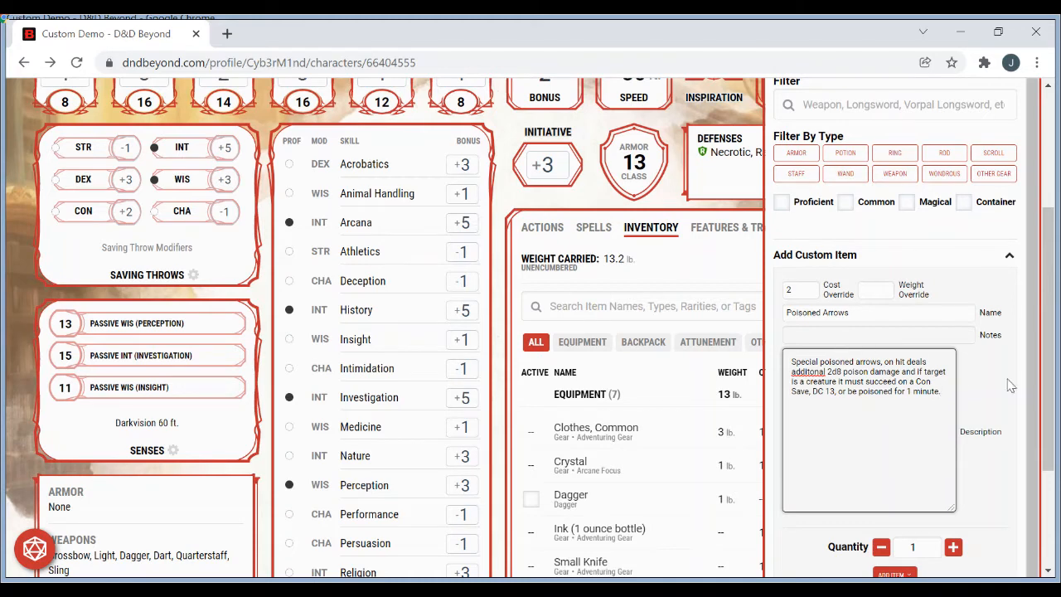
drag(1056, 403, 1055, 445)
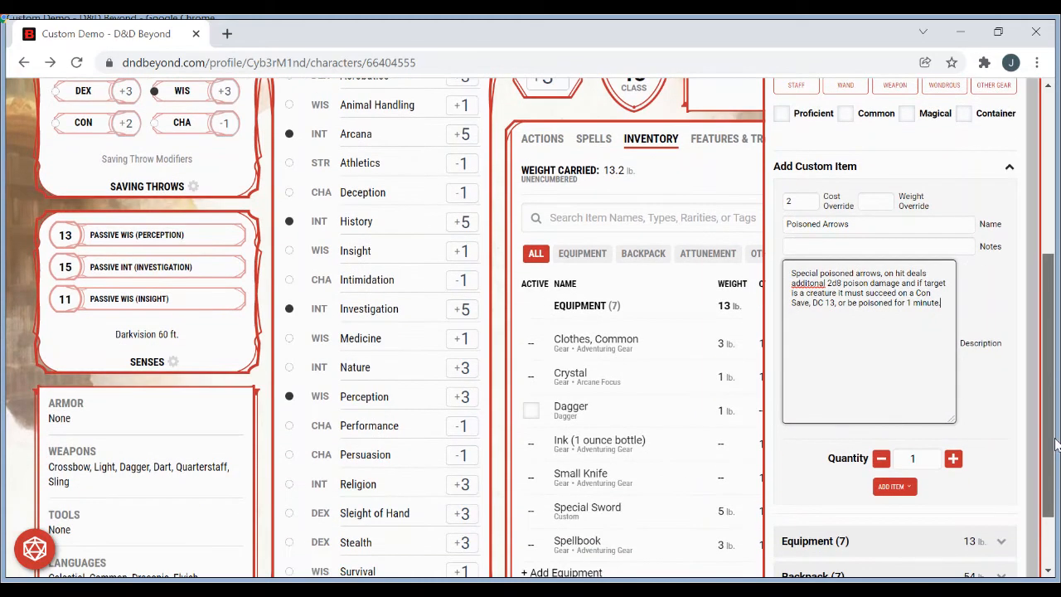
click(894, 486)
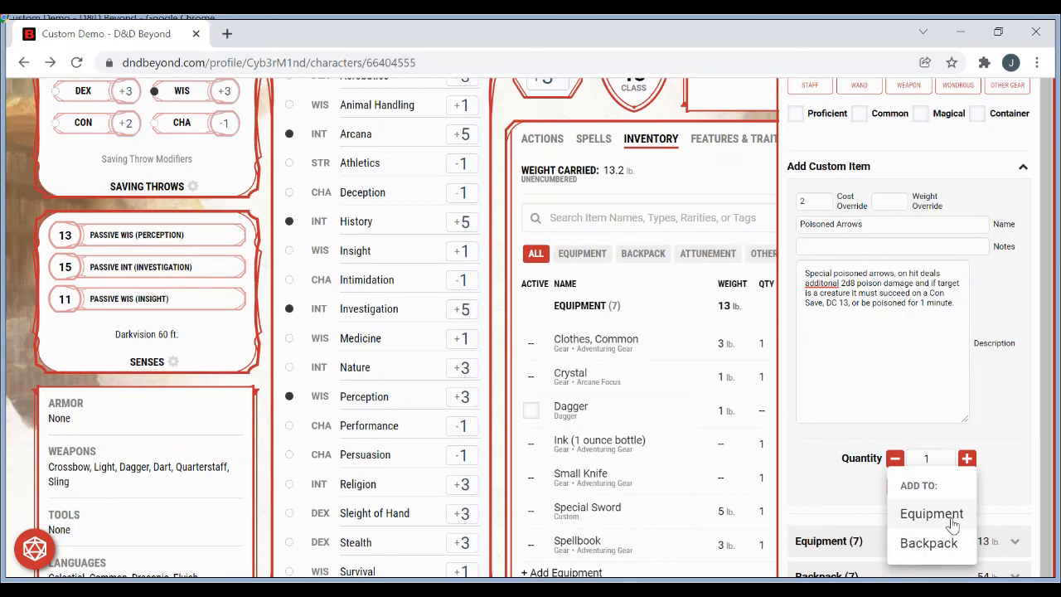
click(931, 514)
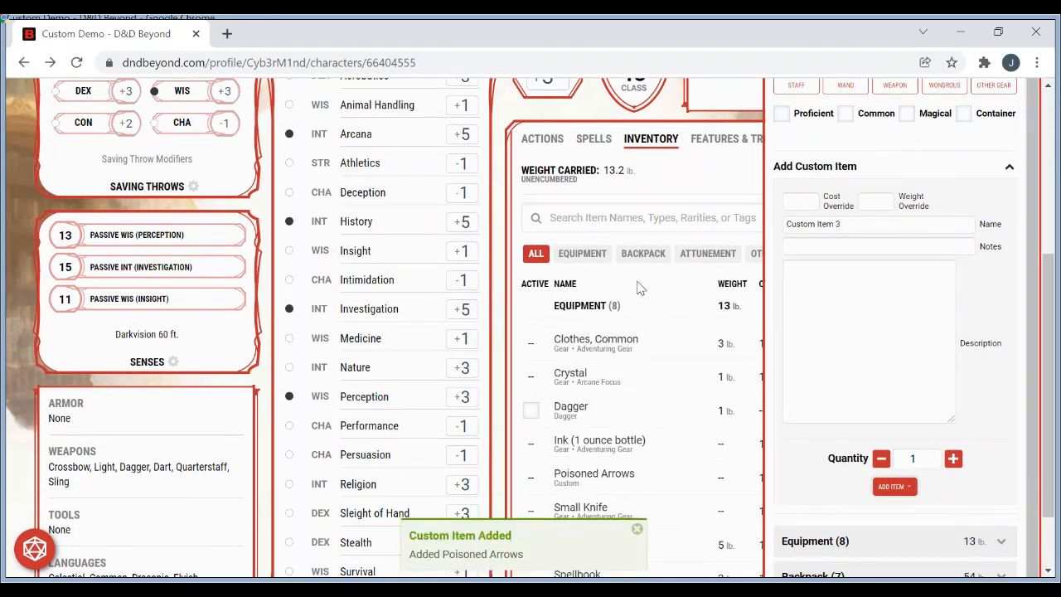
- Filter the inventory to Equipment and view the custom Poisoned Arrows item's details
click(578, 256)
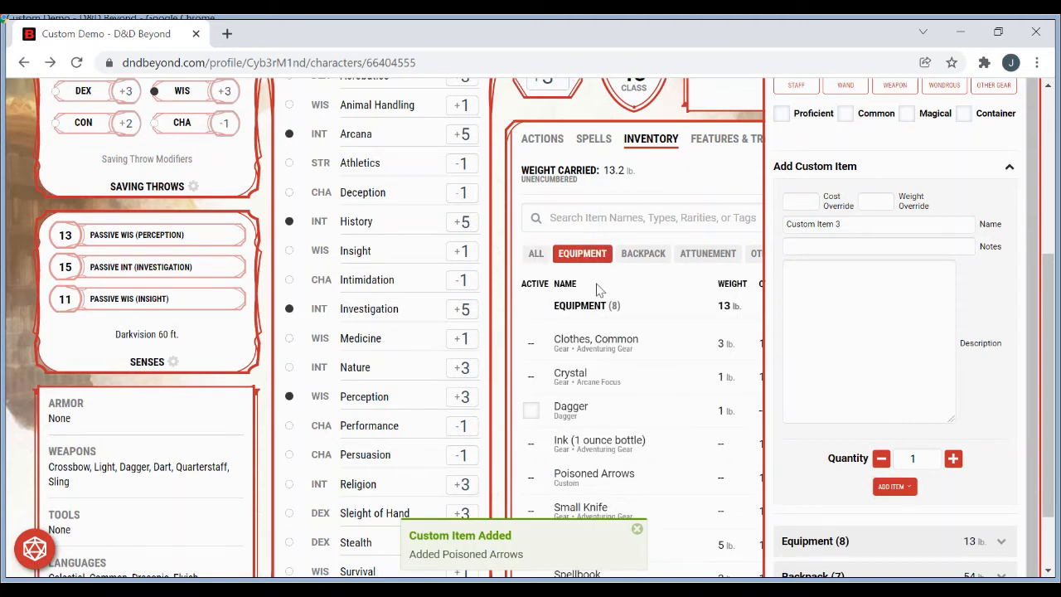
click(535, 309)
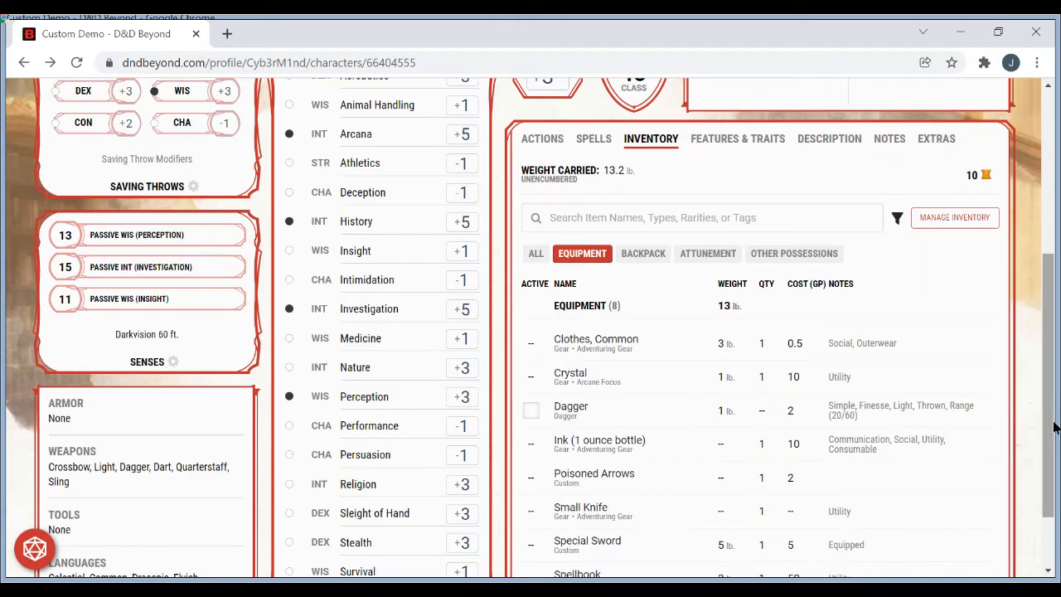
drag(1055, 388, 1055, 417)
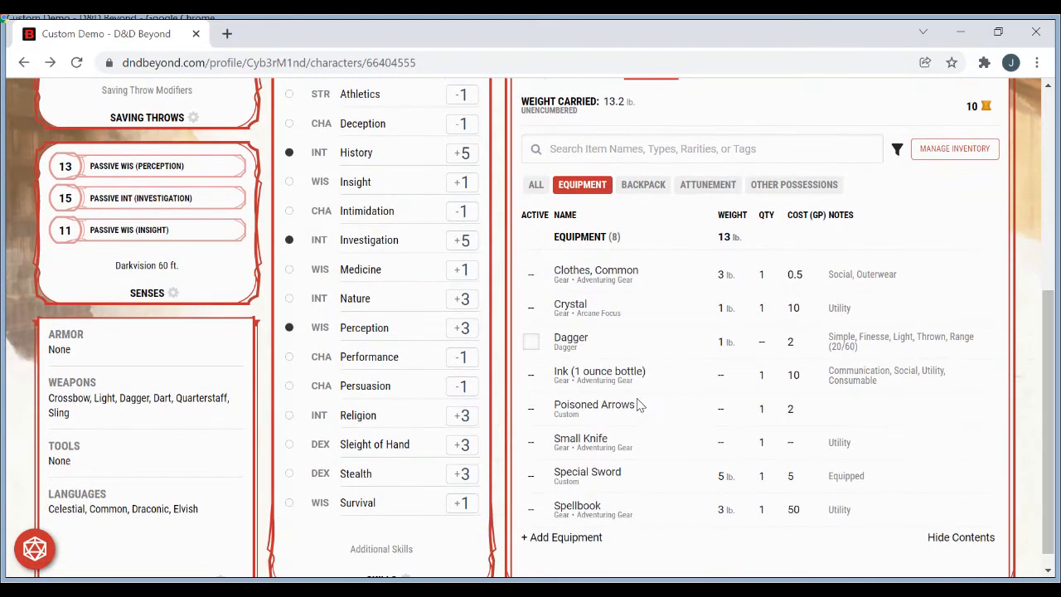
click(605, 406)
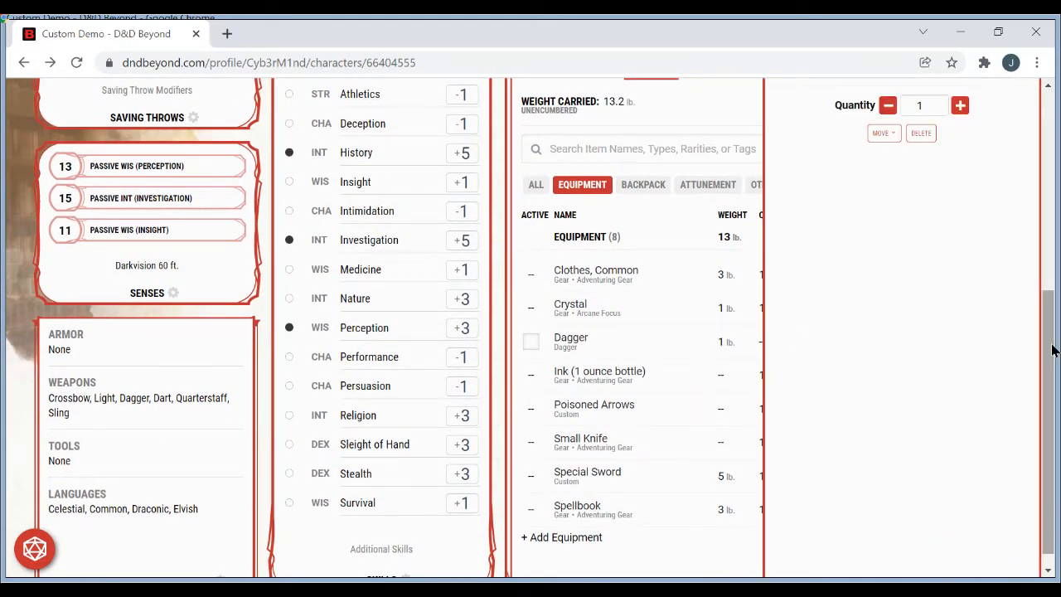
drag(1056, 334, 1051, 243)
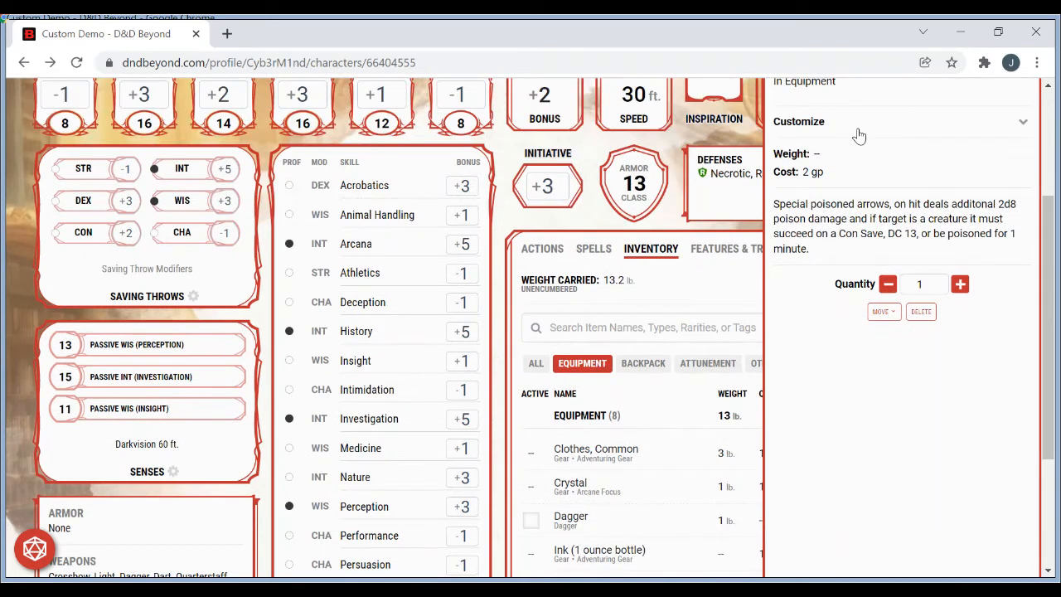
- Set the quantity of the Poisoned Arrows item to 6
click(960, 284)
click(959, 284)
click(960, 284)
click(960, 285)
click(960, 284)
drag(1046, 377, 1046, 284)
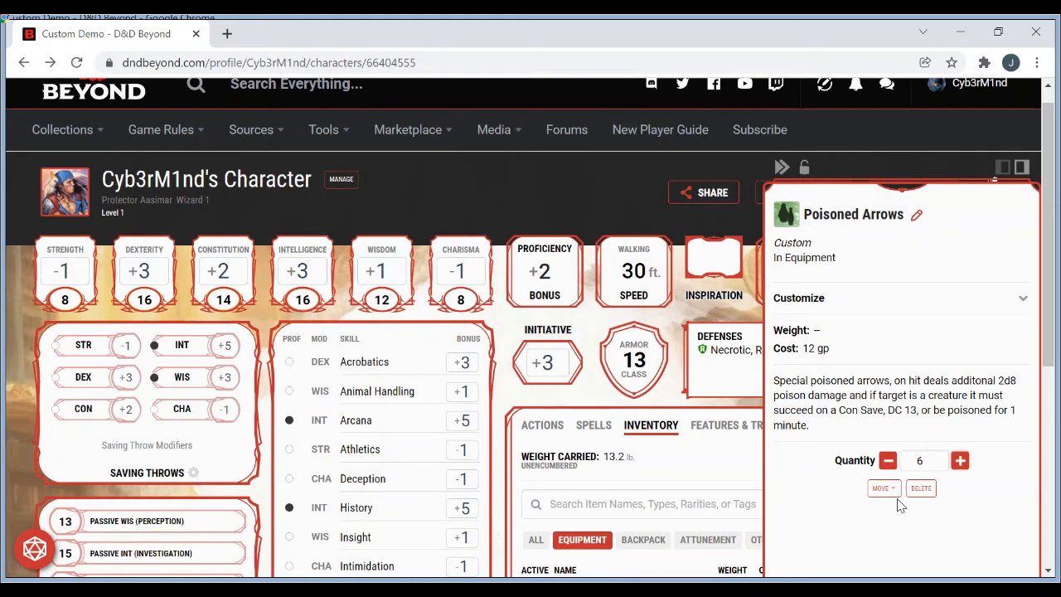
click(888, 460)
click(960, 461)
- Compare the character's Actions list, including the Poisoned Arrows action, with the items in the inventory
click(530, 427)
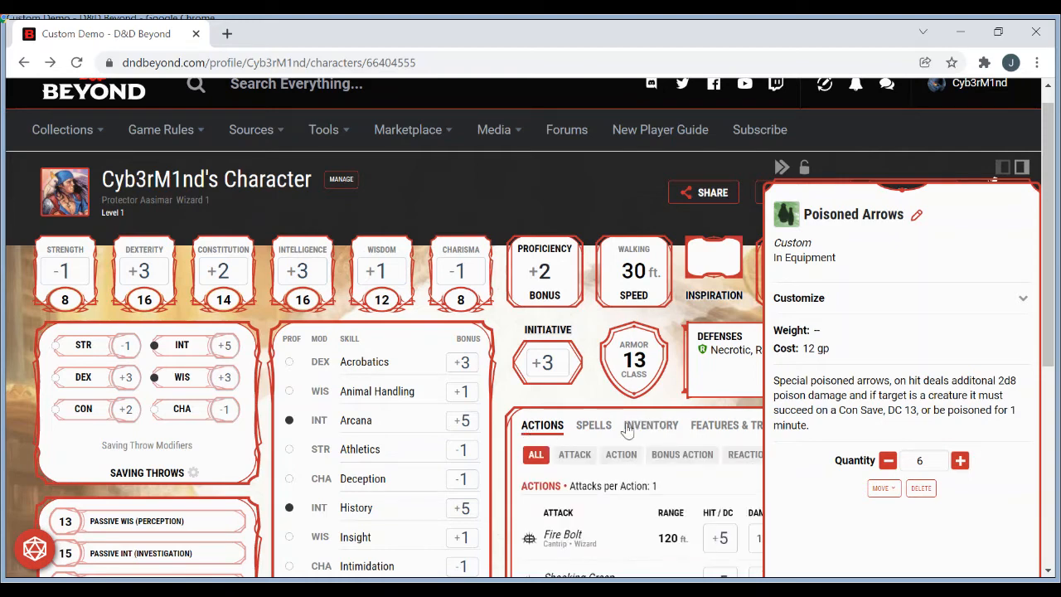
click(494, 418)
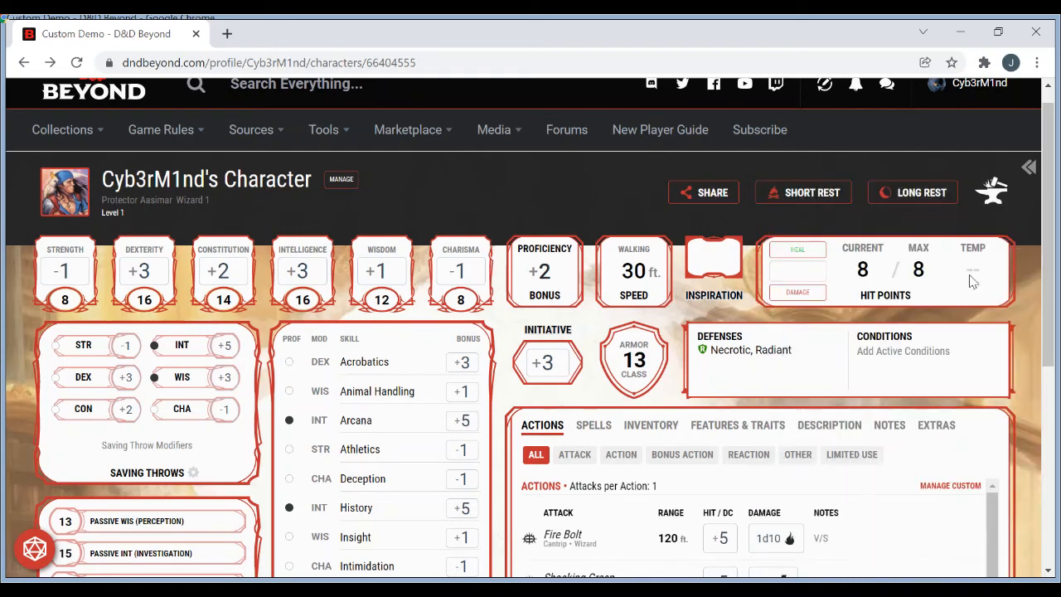
drag(1049, 263, 1056, 439)
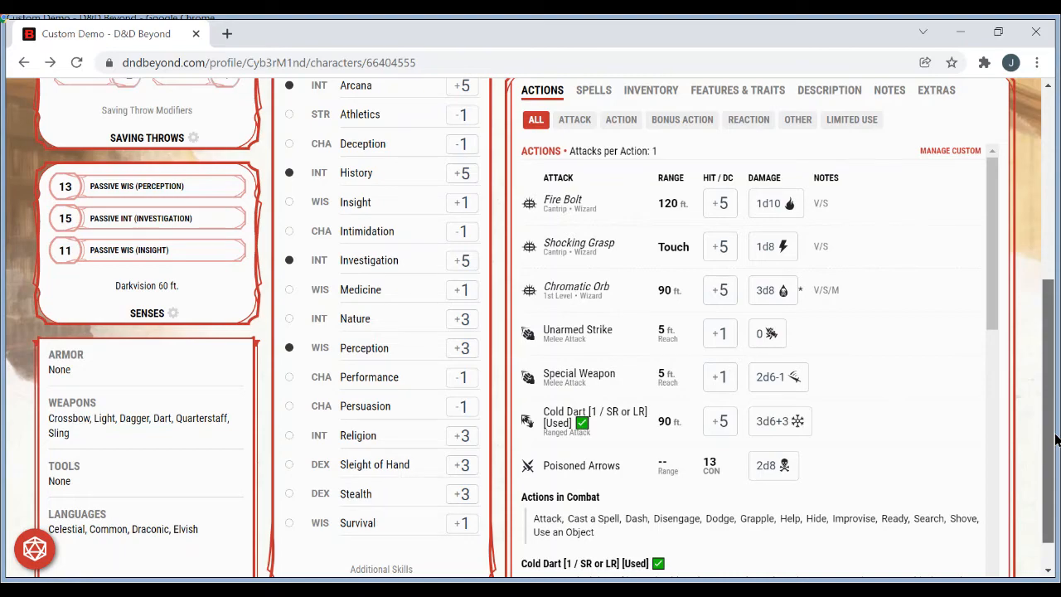
drag(1055, 439, 1050, 303)
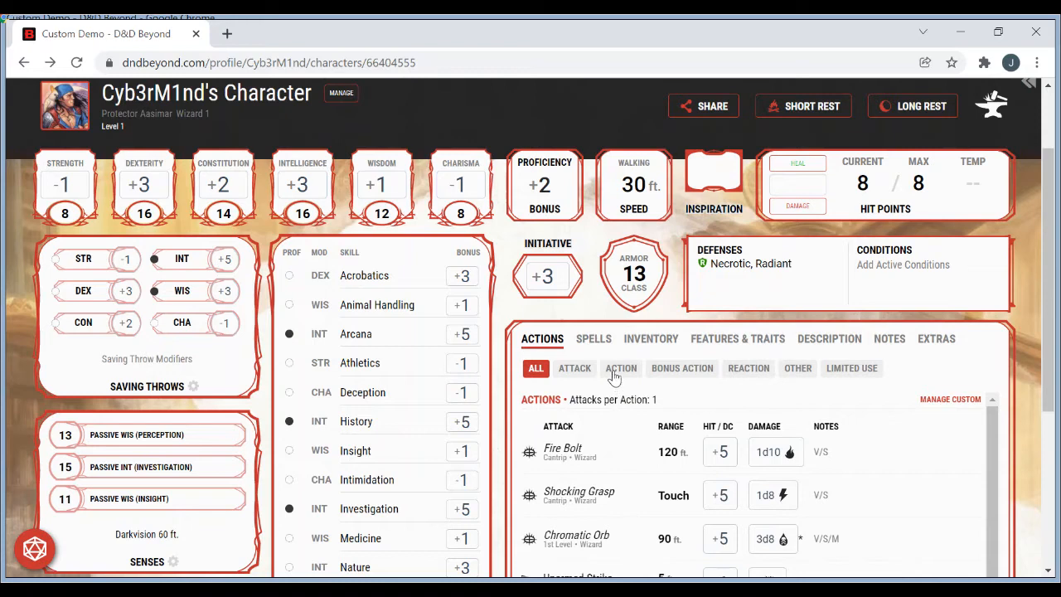
click(630, 342)
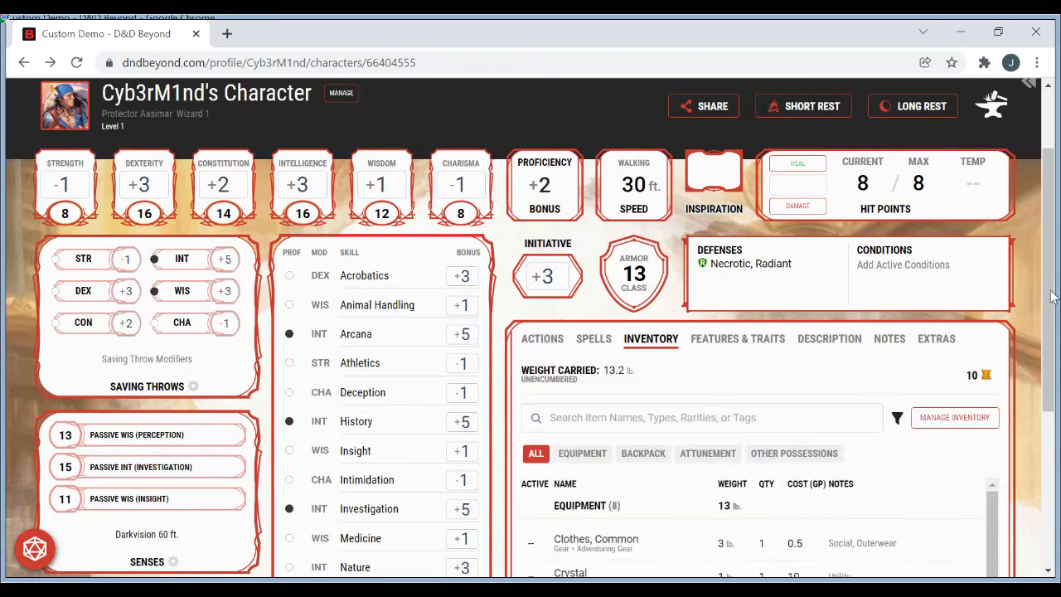
drag(1055, 311, 1054, 269)
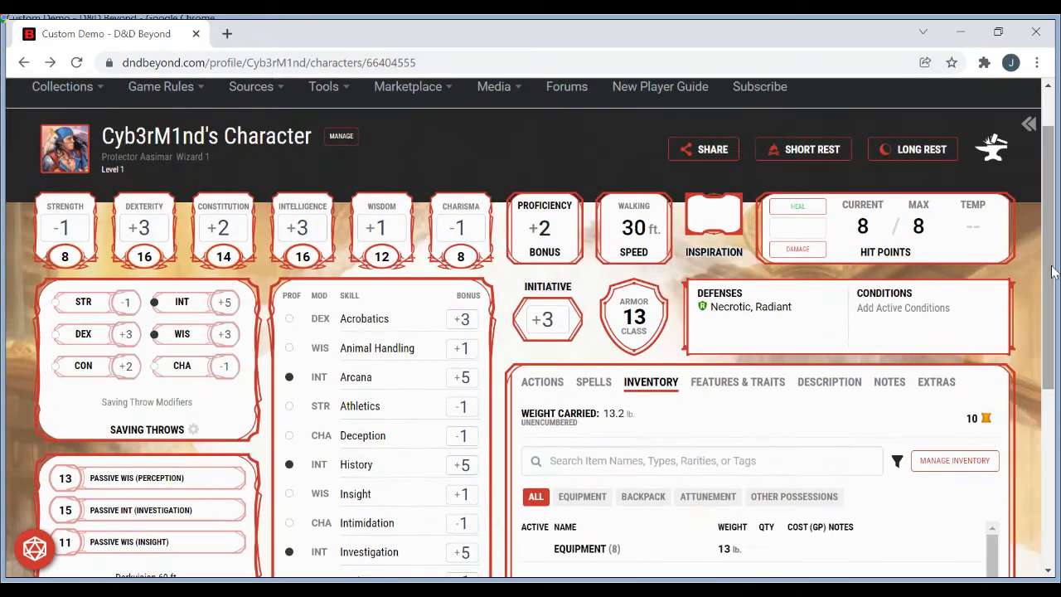
click(551, 382)
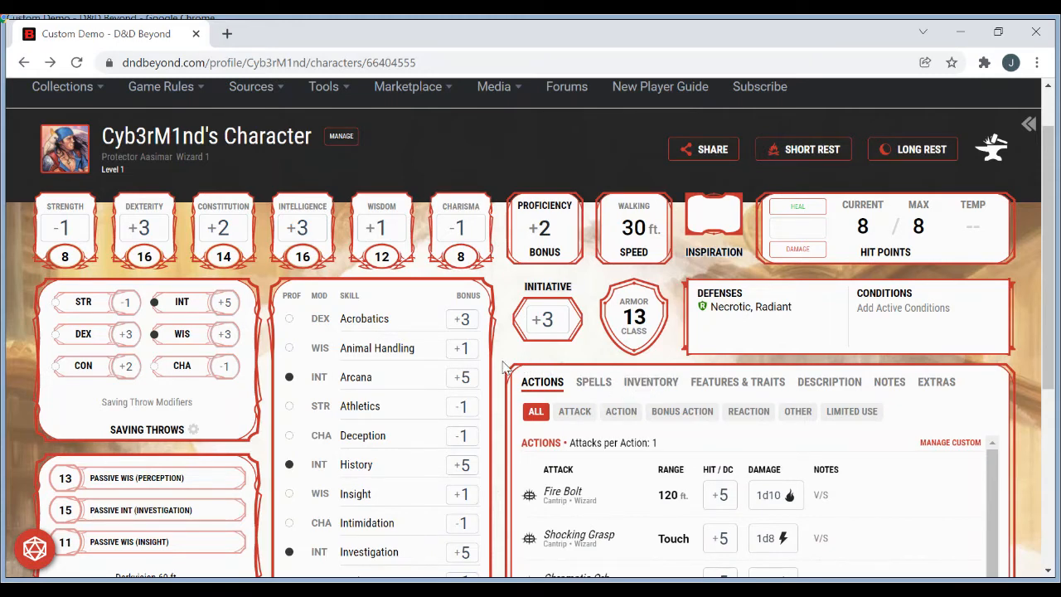
click(638, 387)
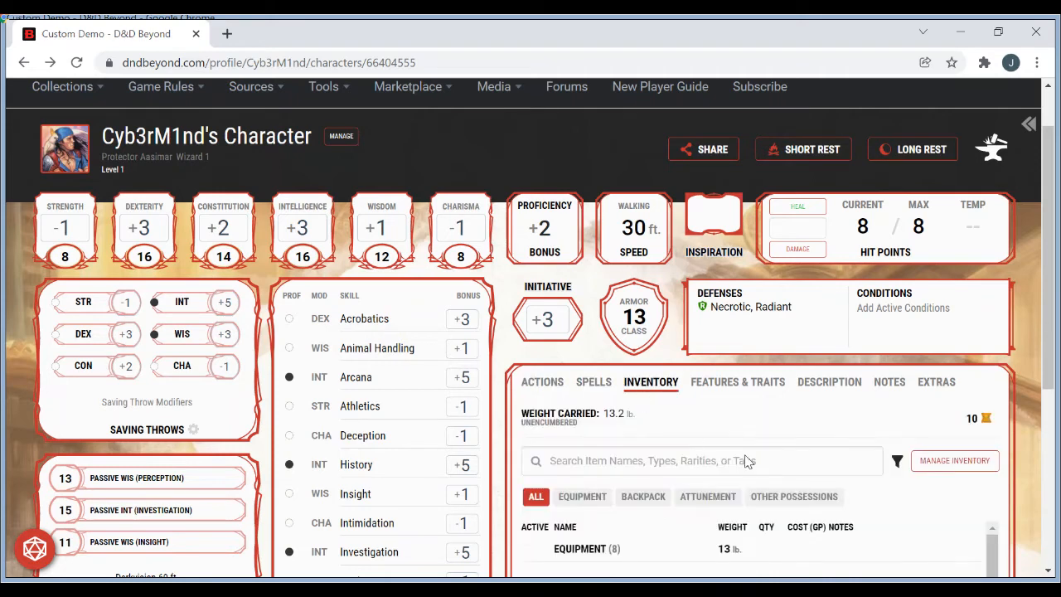
- Open the inventory's Other Possessions text and try adding a blank line below the quill entry
scroll(1043, 348, down, 2)
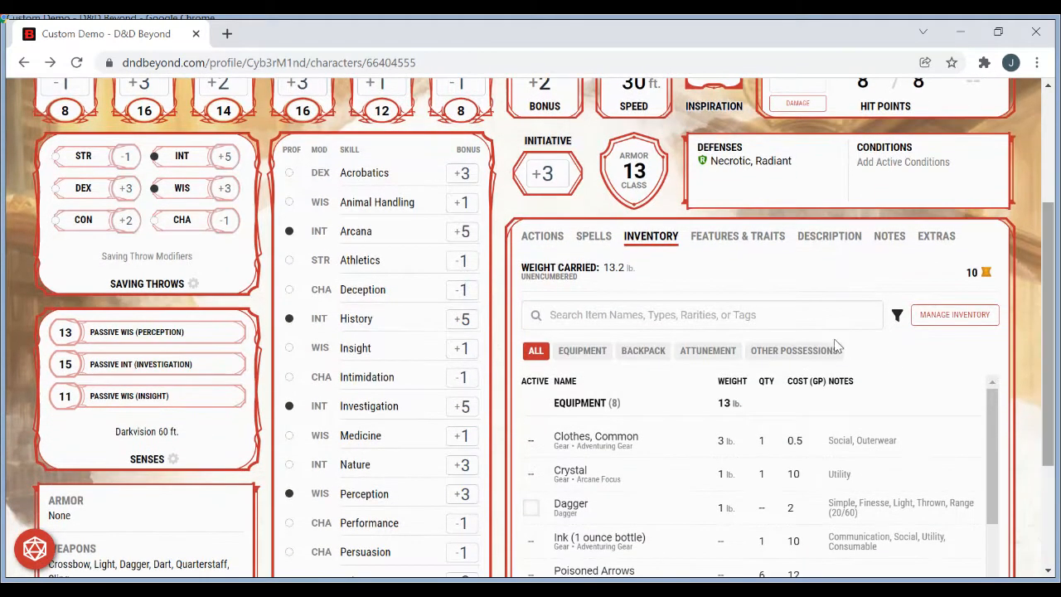
click(795, 352)
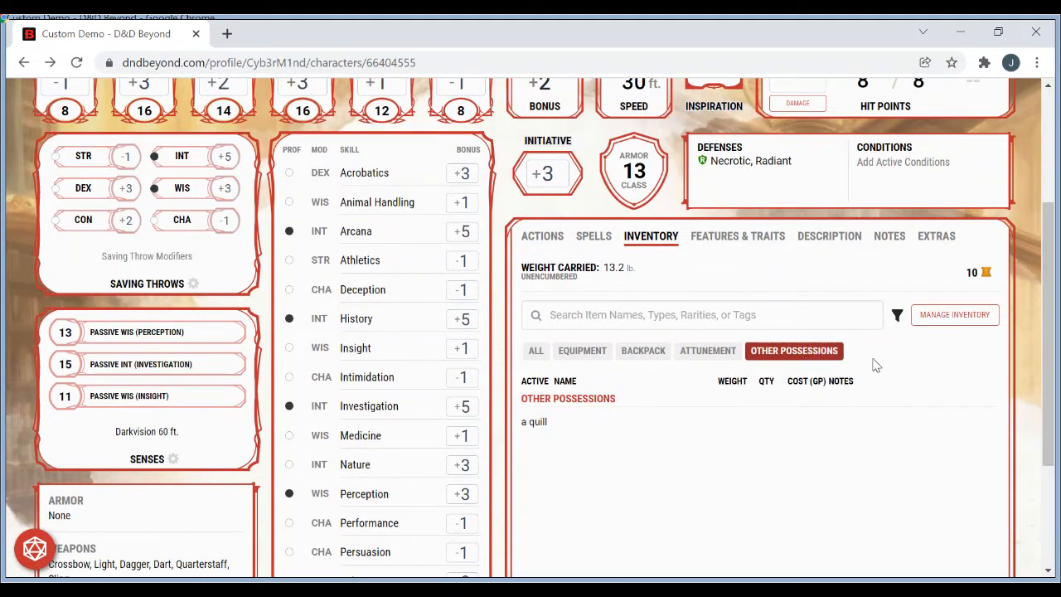
click(556, 424)
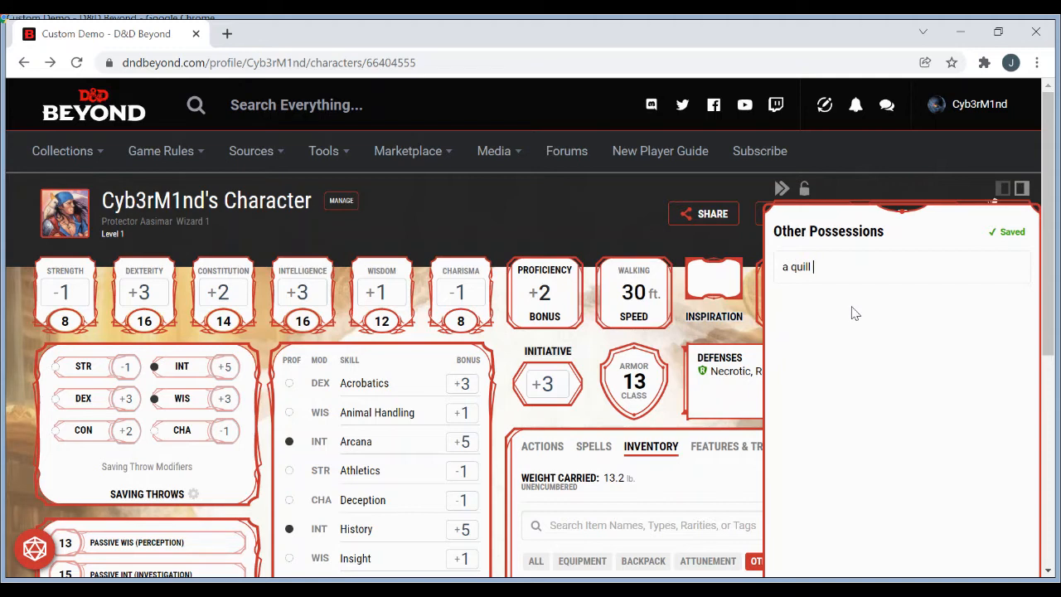
key(Return)
key(Return)
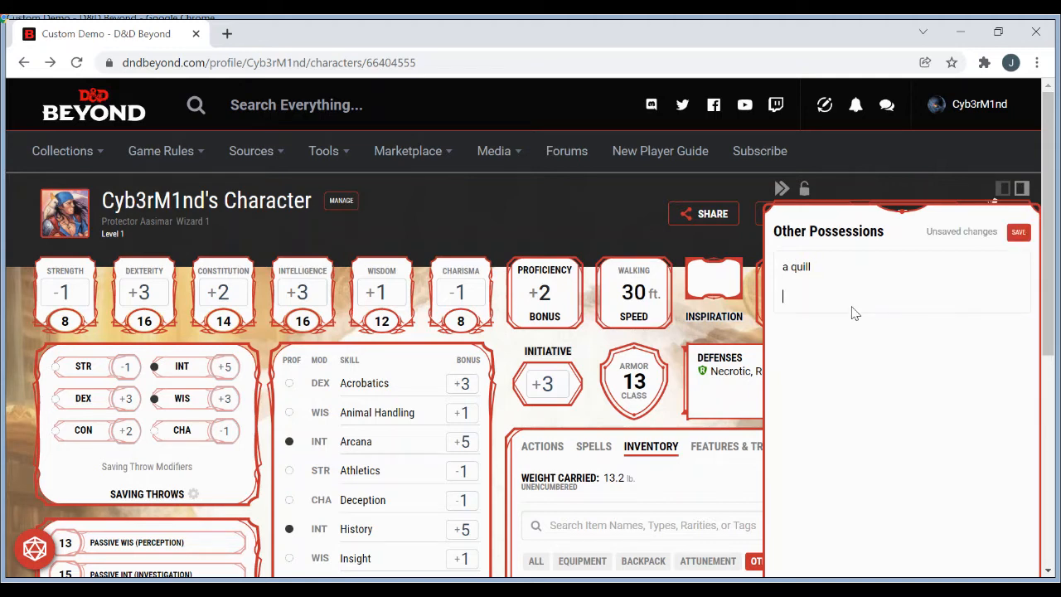
key(BackSpace)
click(502, 464)
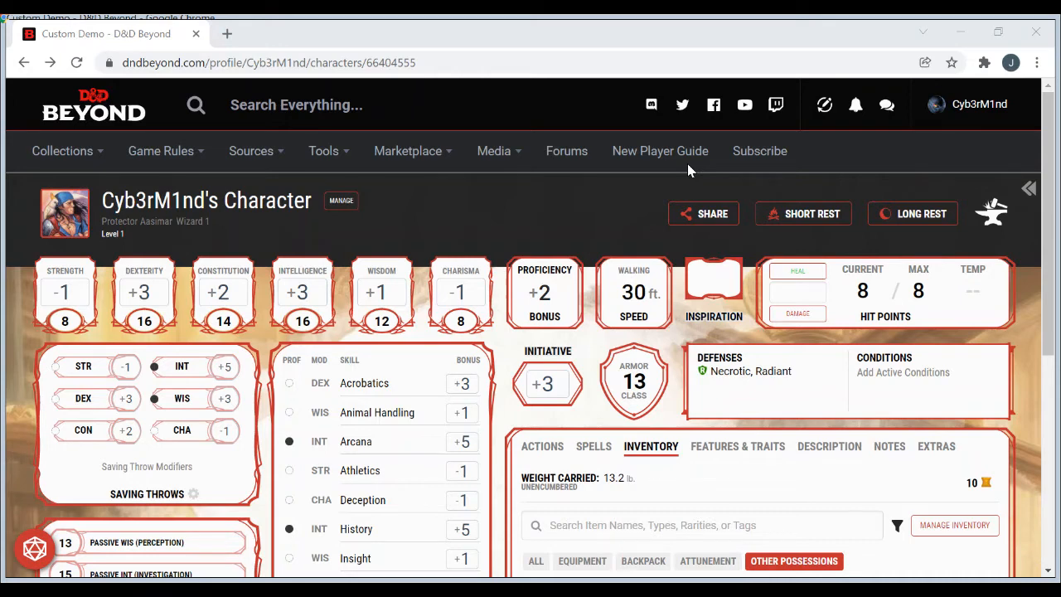
key(alt+Tab)
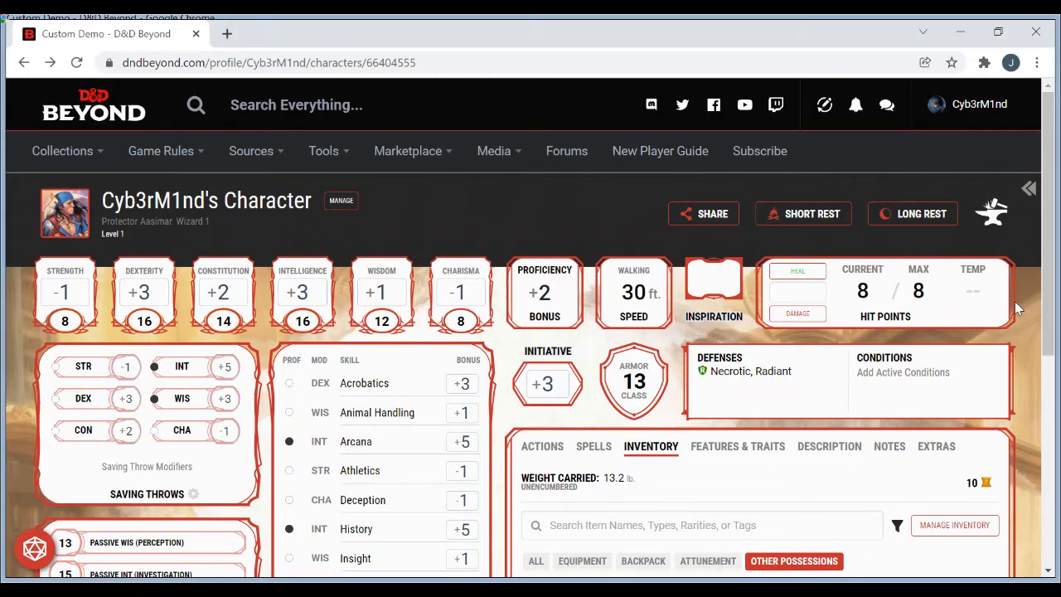
scroll(1046, 294, down, 3)
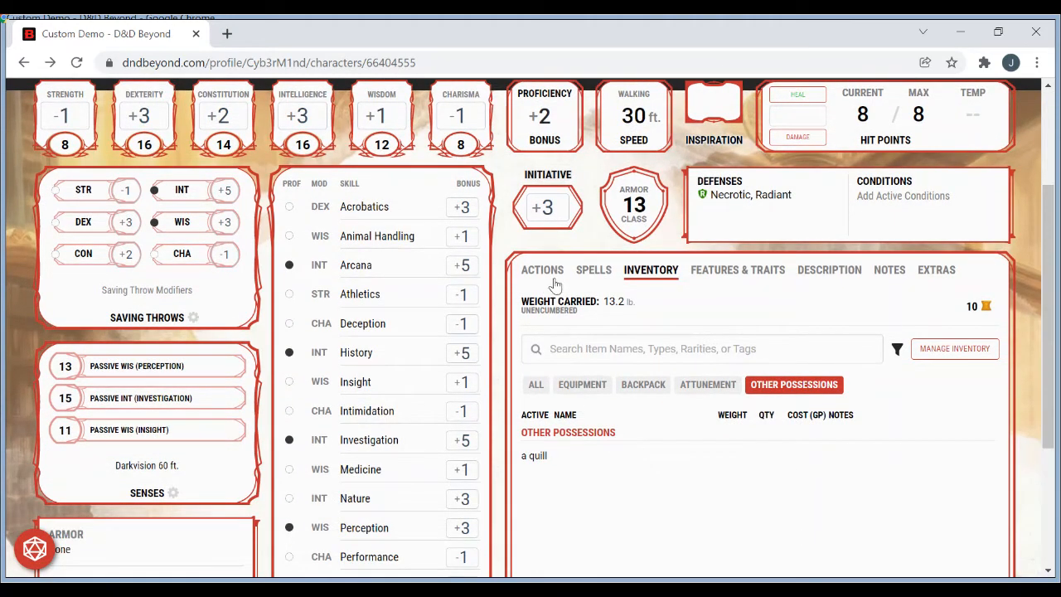
click(546, 272)
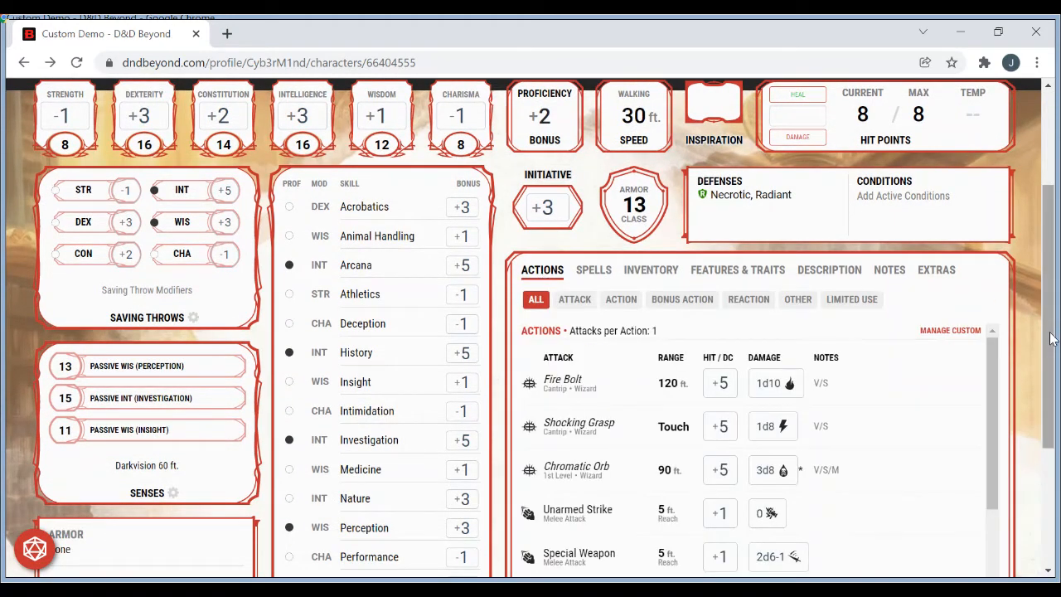
drag(1049, 339, 1054, 259)
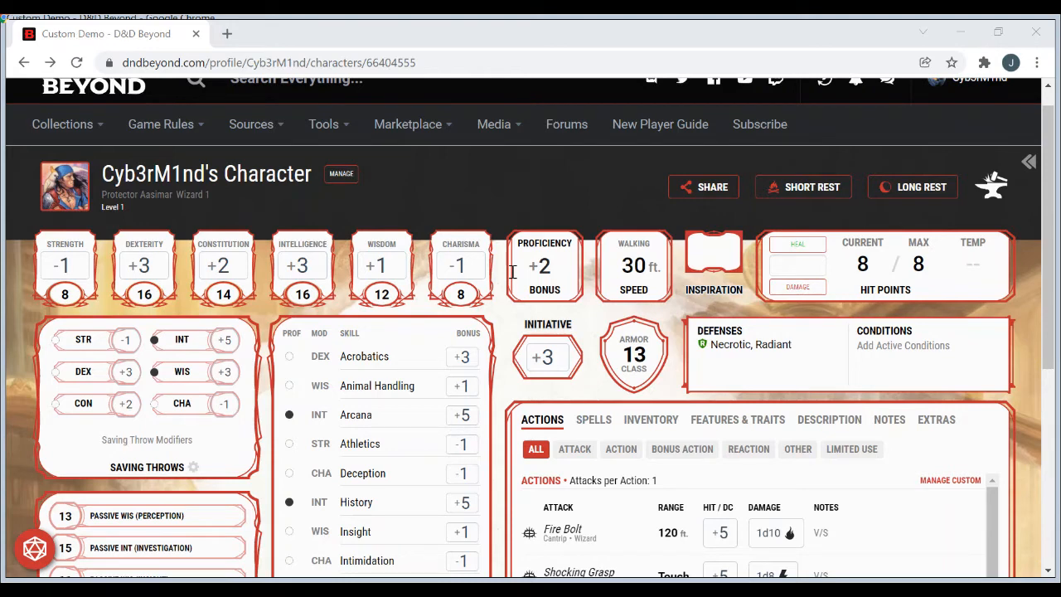
click(683, 157)
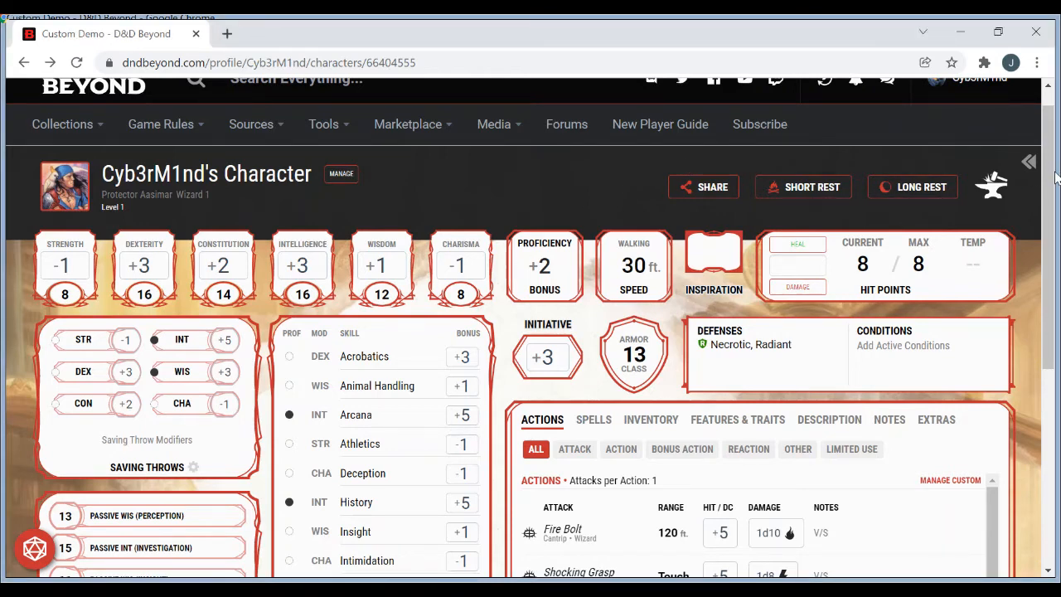
drag(1056, 177, 1055, 211)
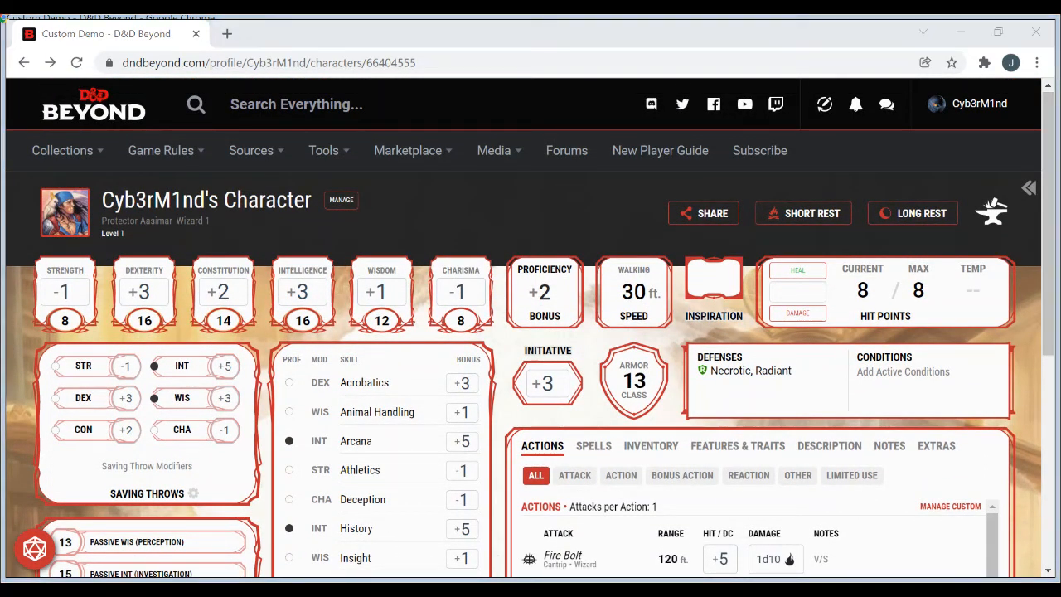
key(alt+Tab)
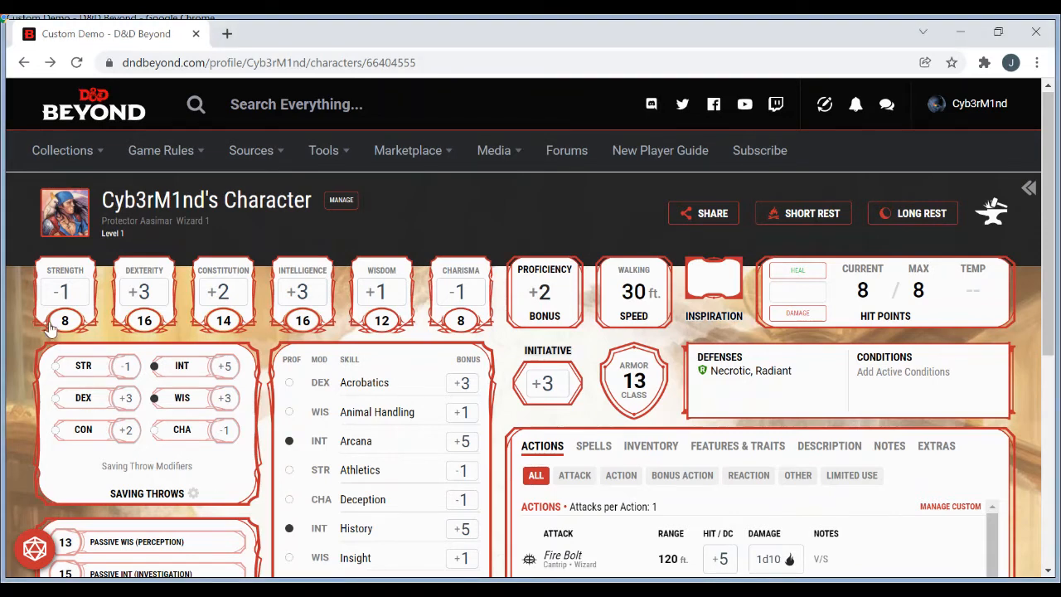
- Give the character's Strength an Other Modifier of -2 and close the ability's details
click(65, 278)
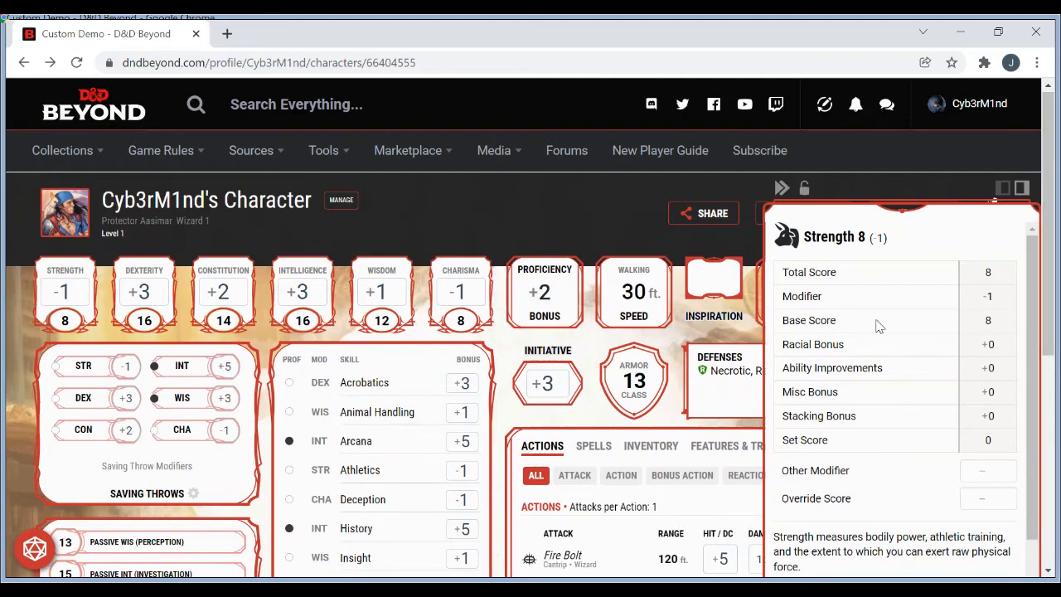
scroll(1050, 336, down, 2)
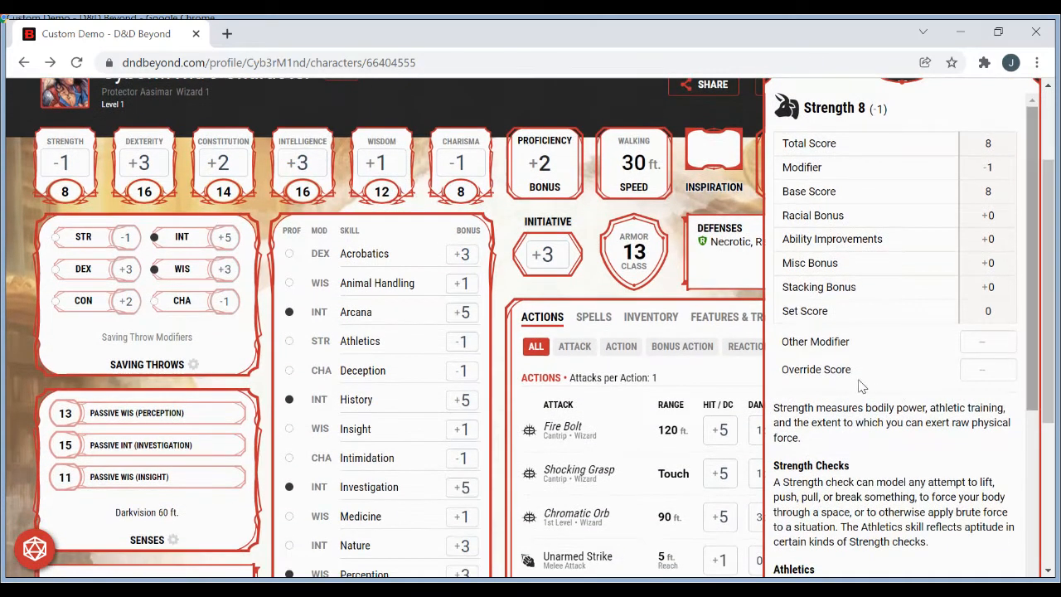
click(990, 342)
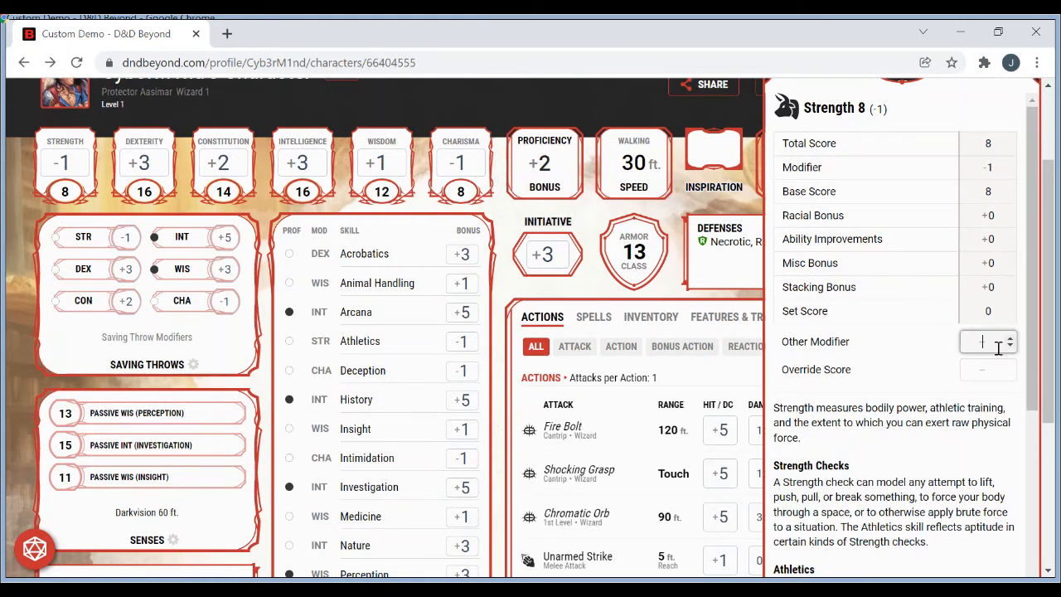
click(1010, 346)
click(1011, 349)
key(Tab)
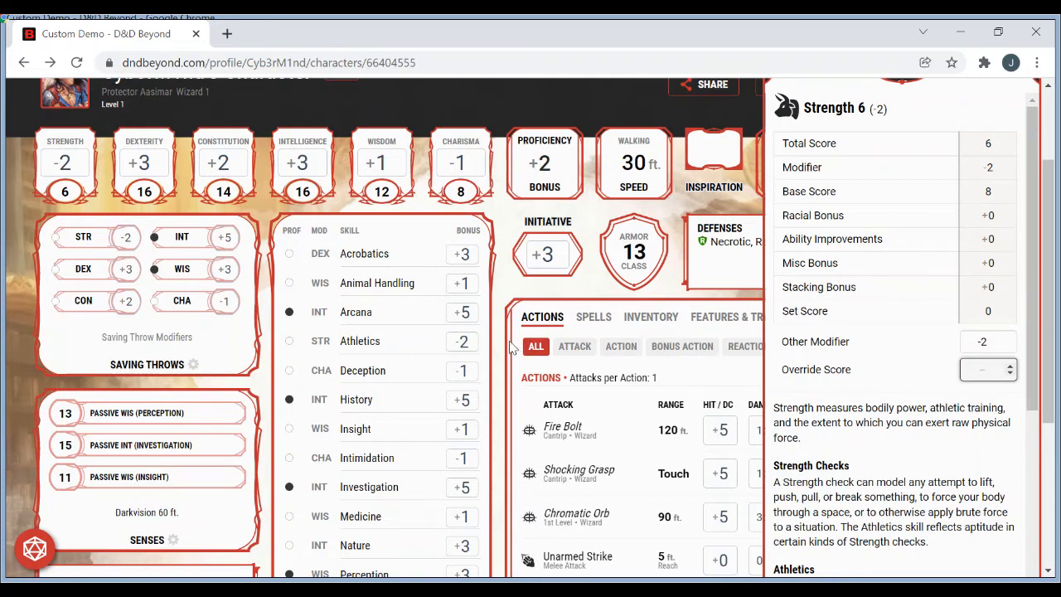
click(507, 348)
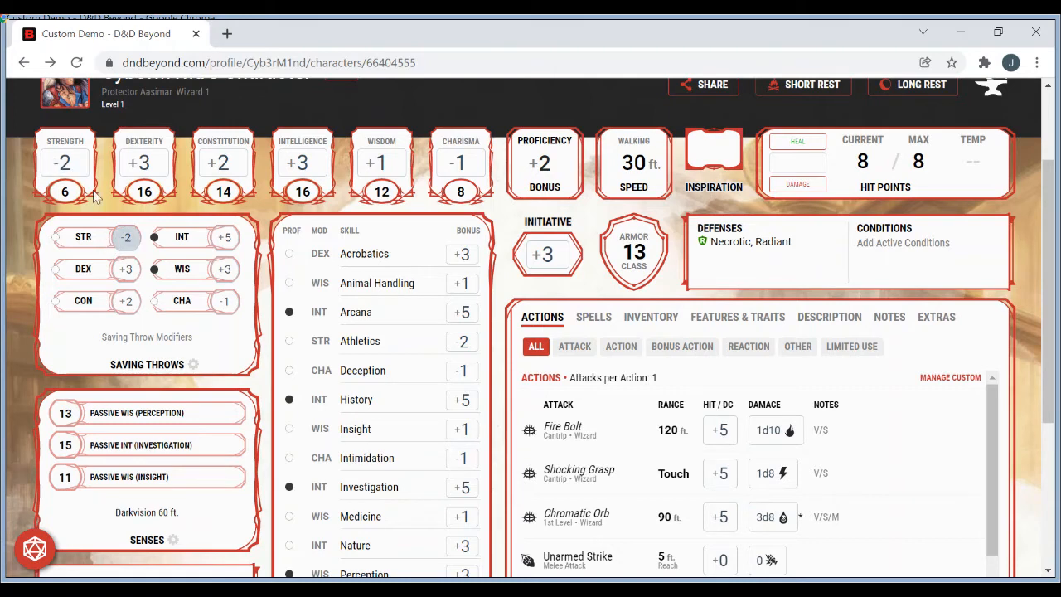
- Clear the Other Modifier from the character's Strength score
click(72, 143)
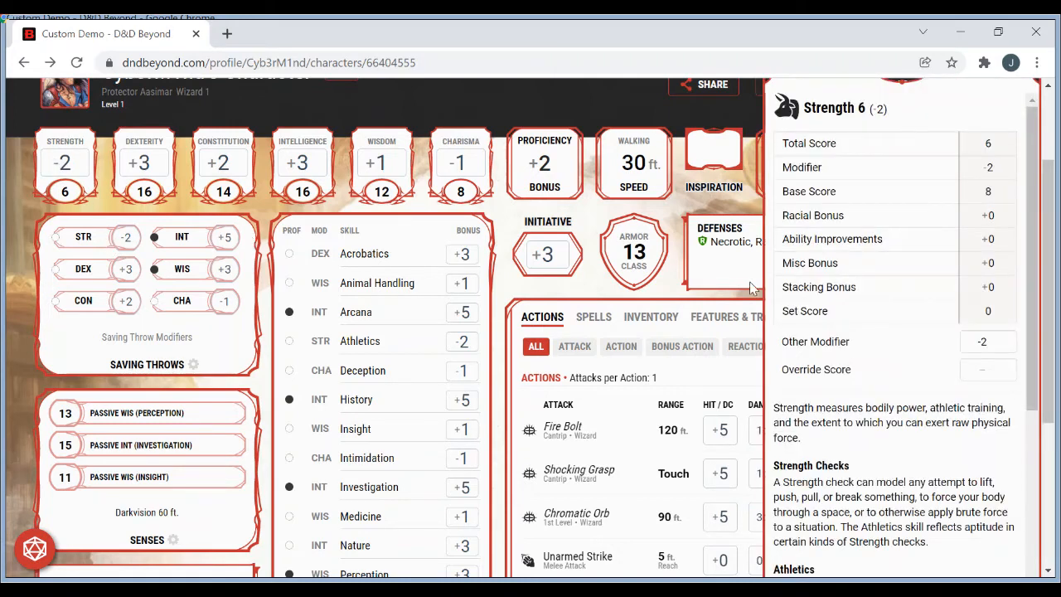
double_click(984, 341)
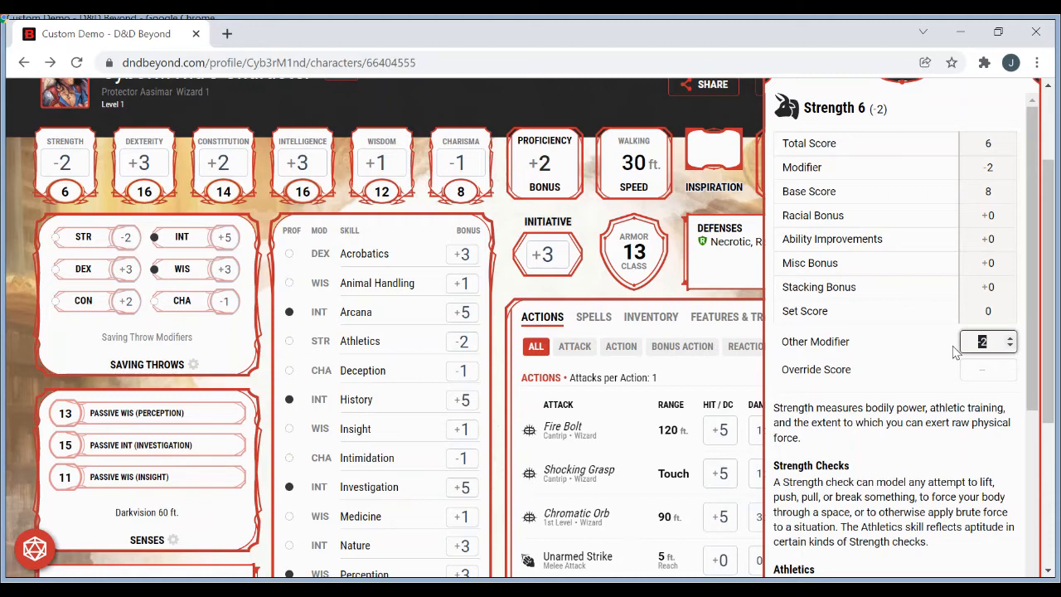
key(BackSpace)
- Set Strength's Override Score to 12, leave its Other Modifier empty, and close the ability's details
click(972, 369)
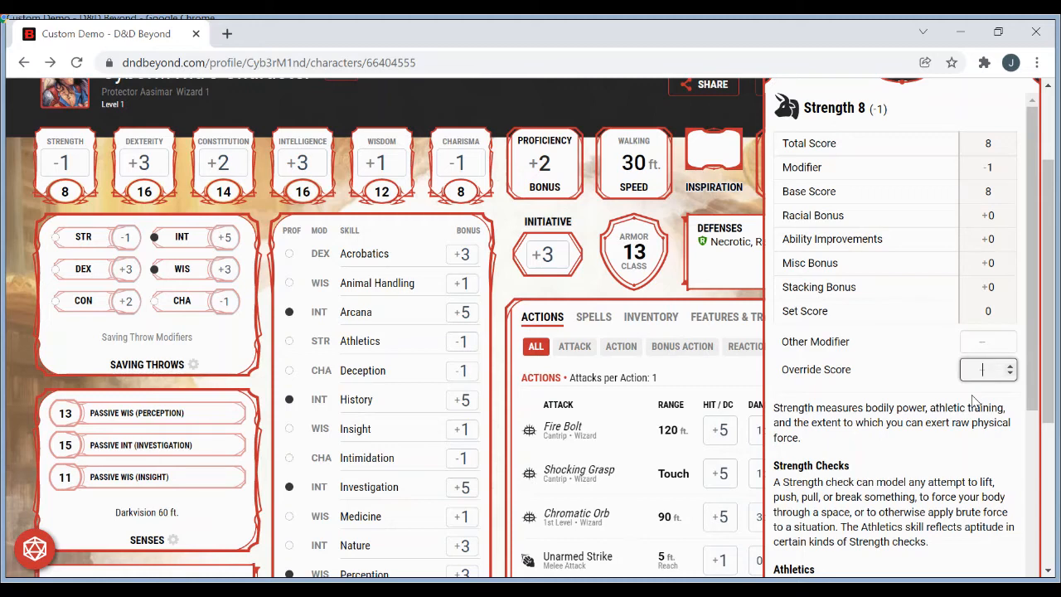
text(0)
key(BackSpace)
text(12)
click(976, 347)
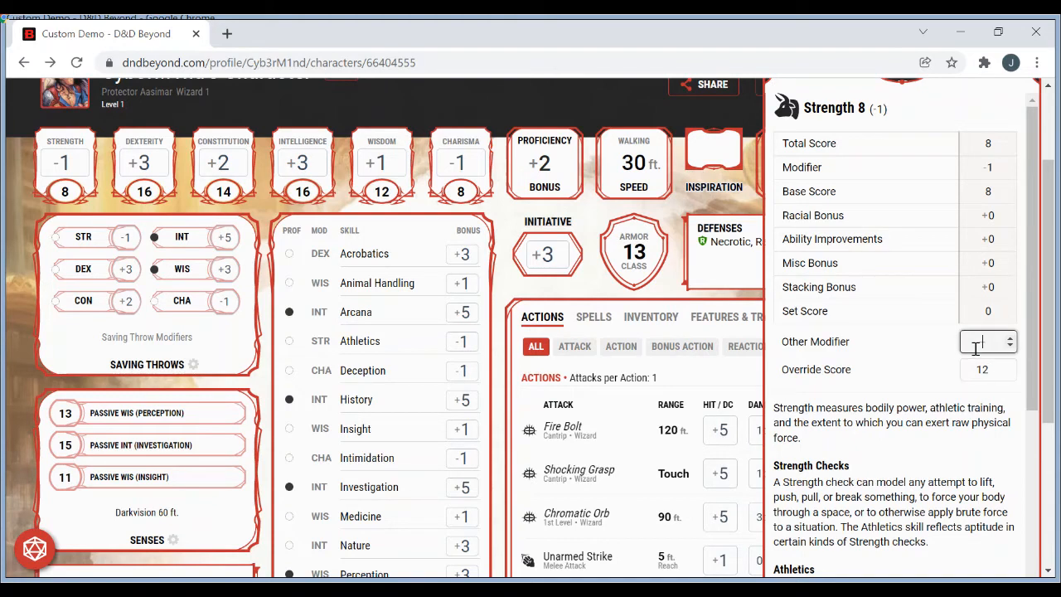
click(506, 379)
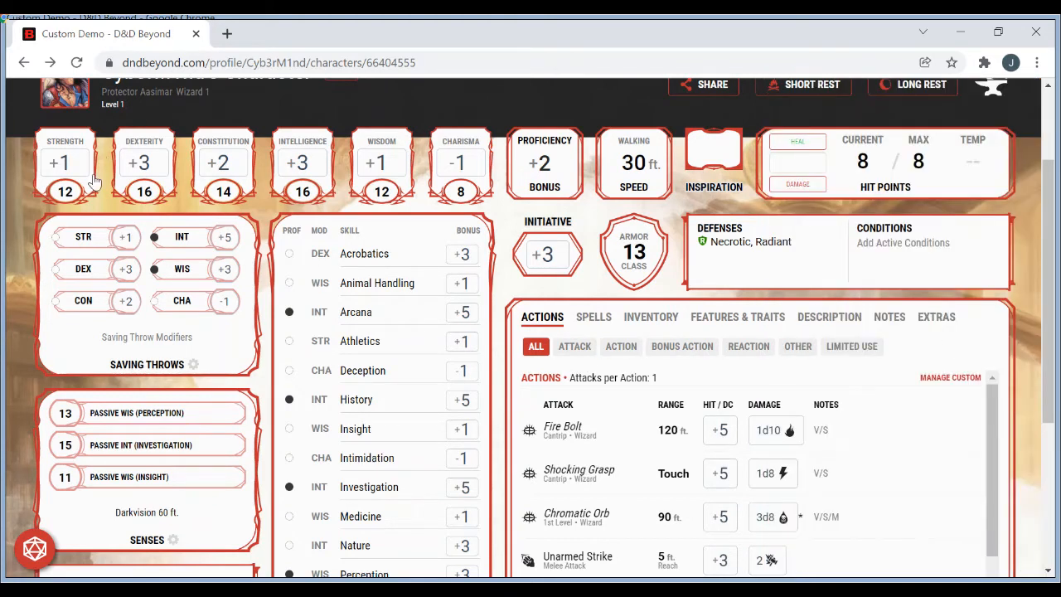
- Reopen the details of the character's Strength score
click(60, 139)
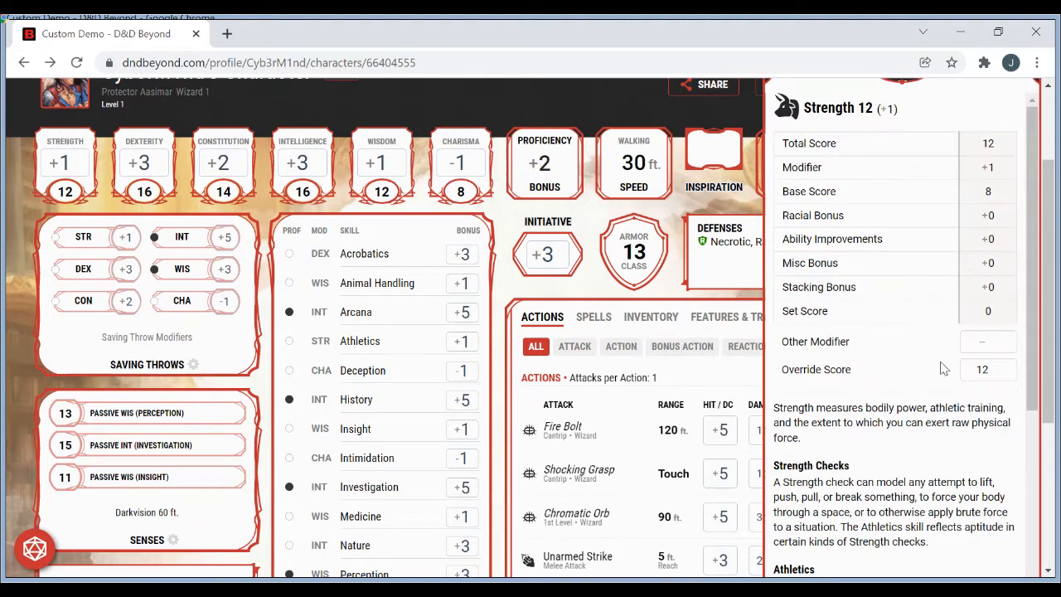
- Clear the override score for Strength and close its details
drag(993, 369, 947, 370)
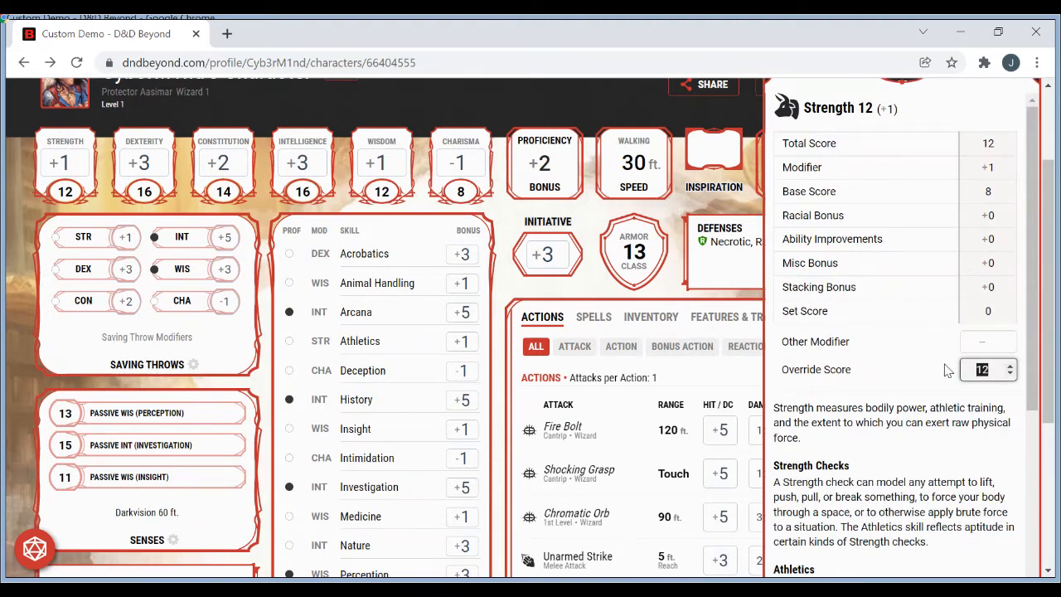
key(BackSpace)
click(497, 355)
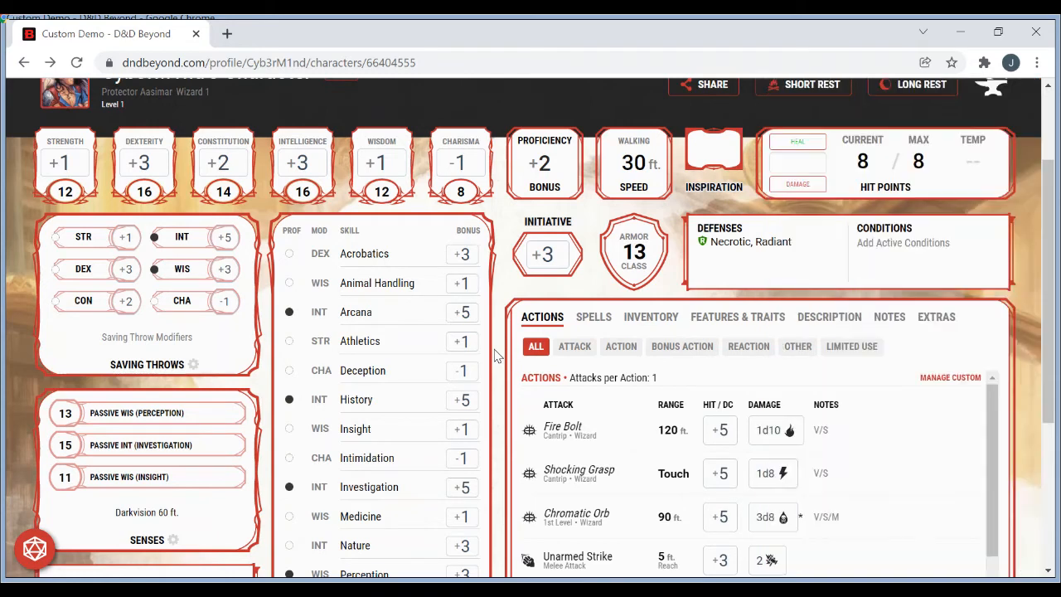
- View the rules description of the proficiency bonus and close it again
click(543, 184)
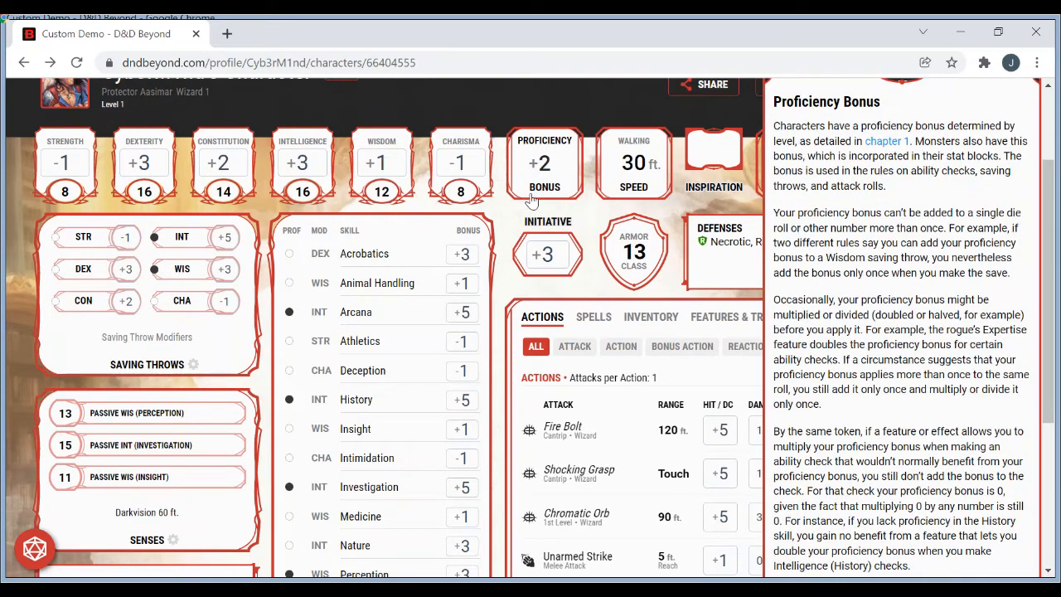
click(585, 214)
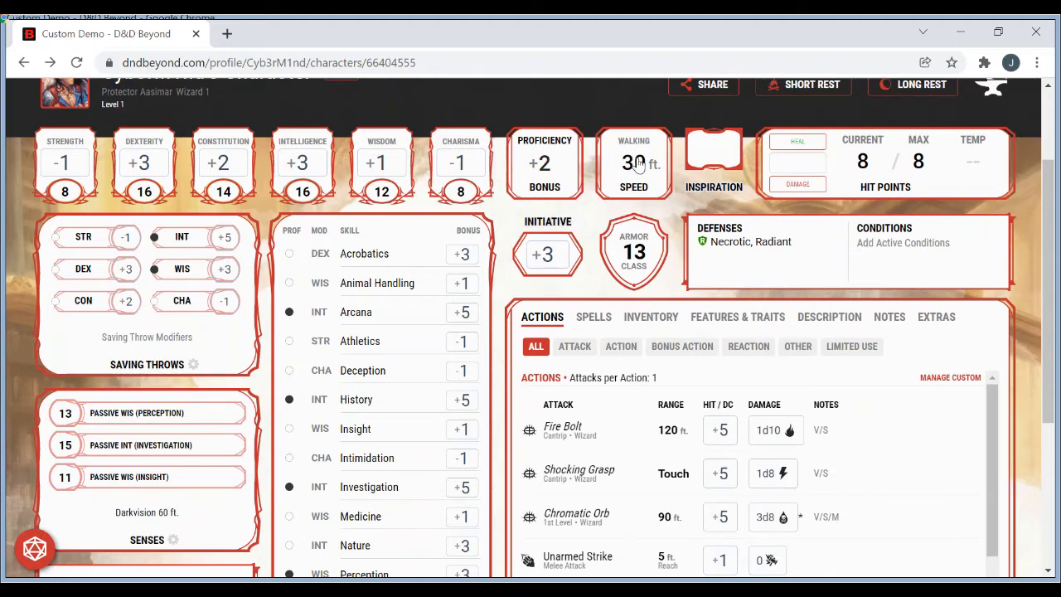
- Open the speed customization options and set the walking speed override to 5 ft
click(635, 170)
scroll(1046, 287, up, 1)
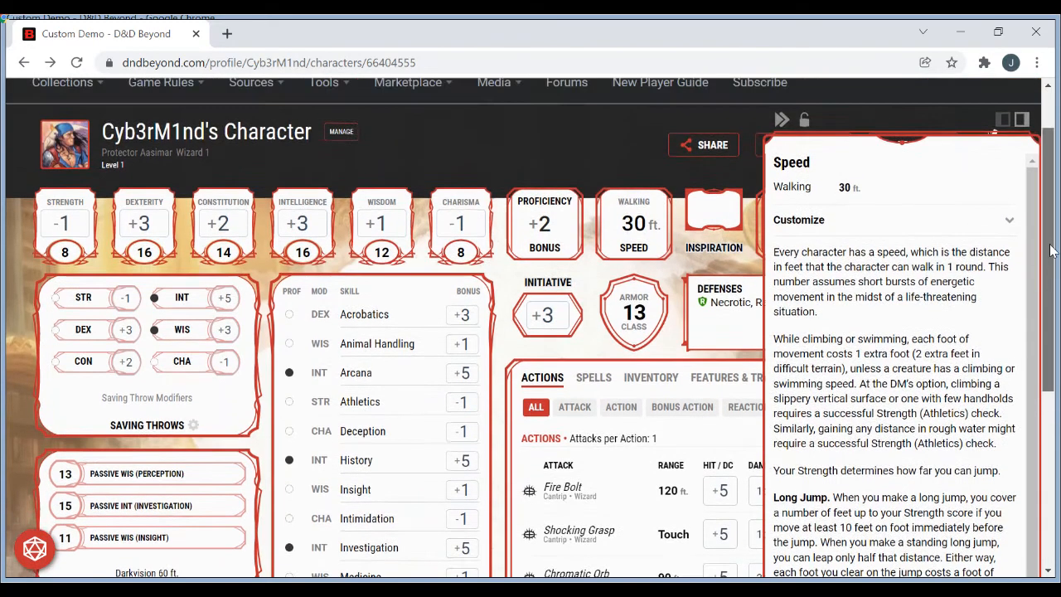
click(923, 223)
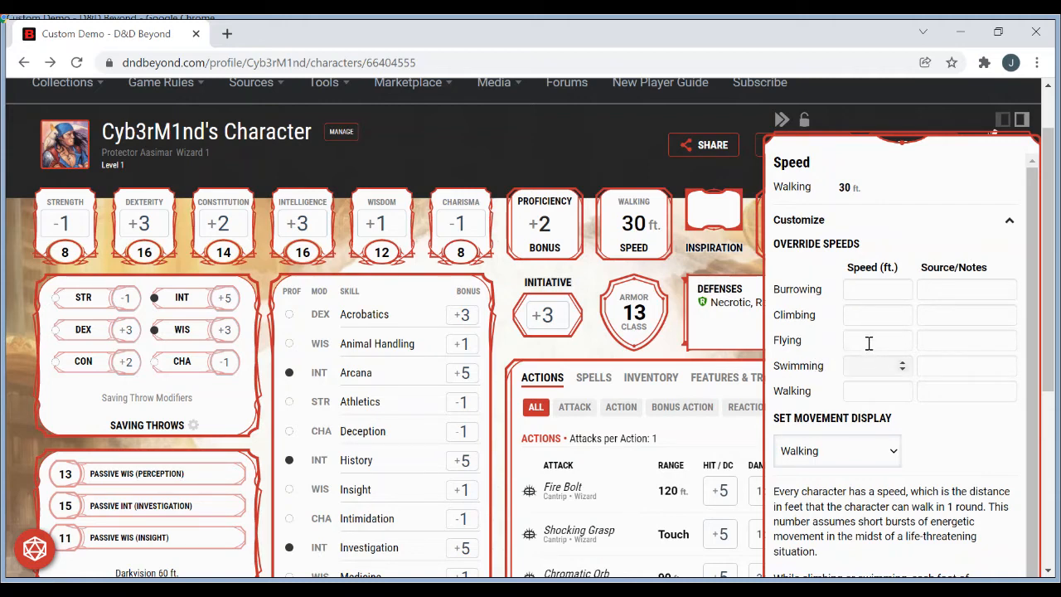
click(902, 388)
click(902, 387)
click(902, 387)
click(902, 387)
click(902, 387)
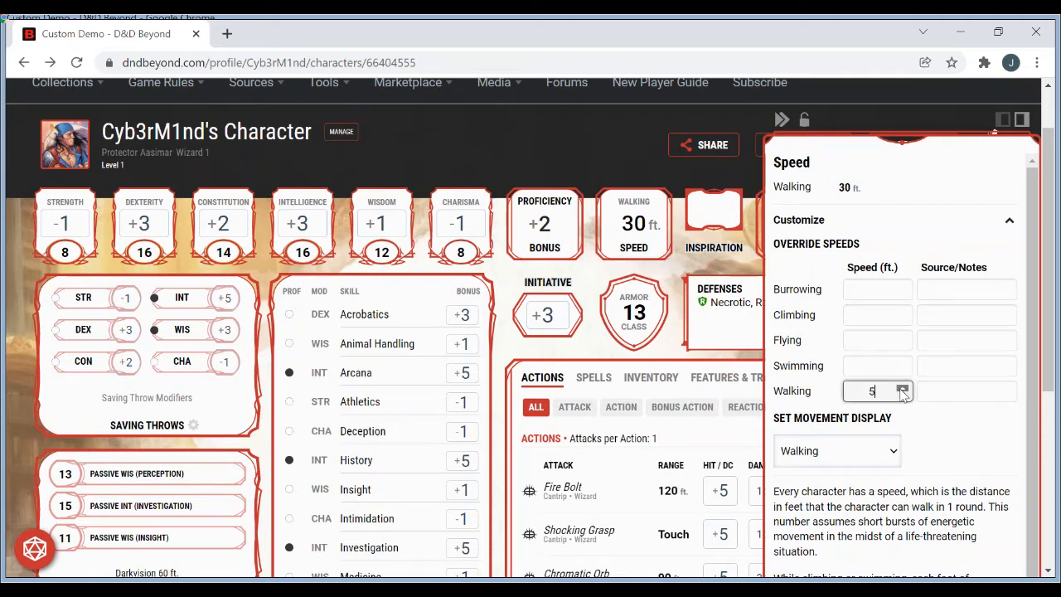
- Enter "Boon from XYZ God" as the source note for the walking speed override
click(943, 395)
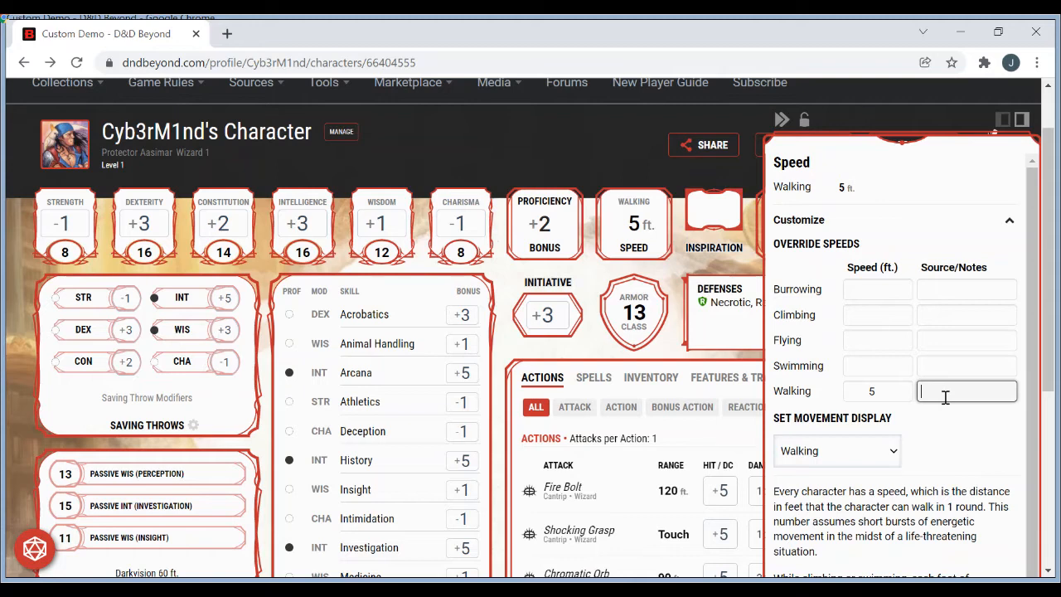
text(Boon from XYZ God)
click(976, 428)
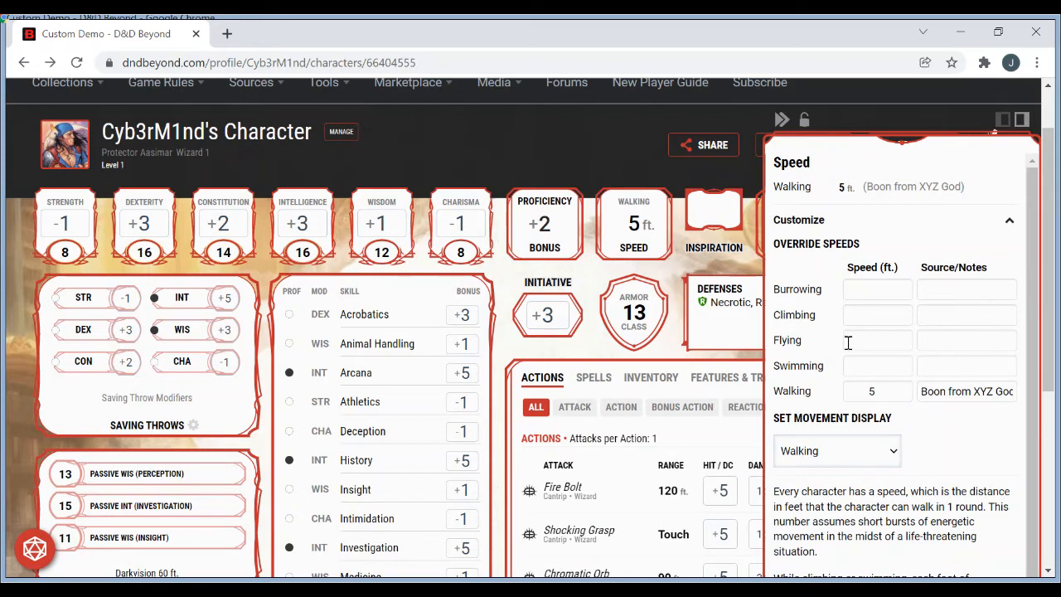
- Set the walking speed override to 35 ft and its source note to "+5 Boon from XYZ God"
click(867, 391)
text(3)
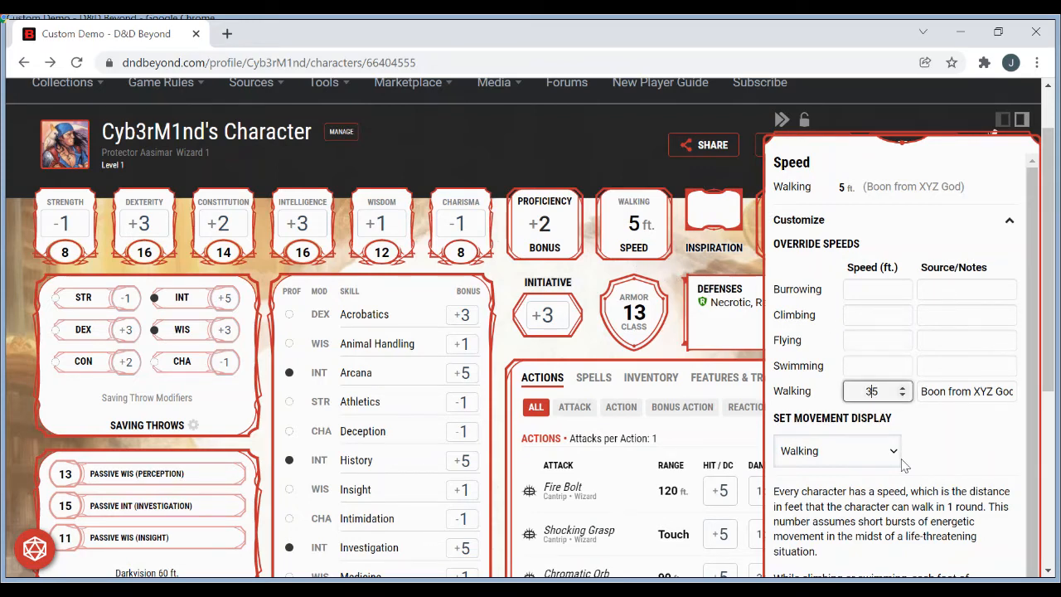
key(Tab)
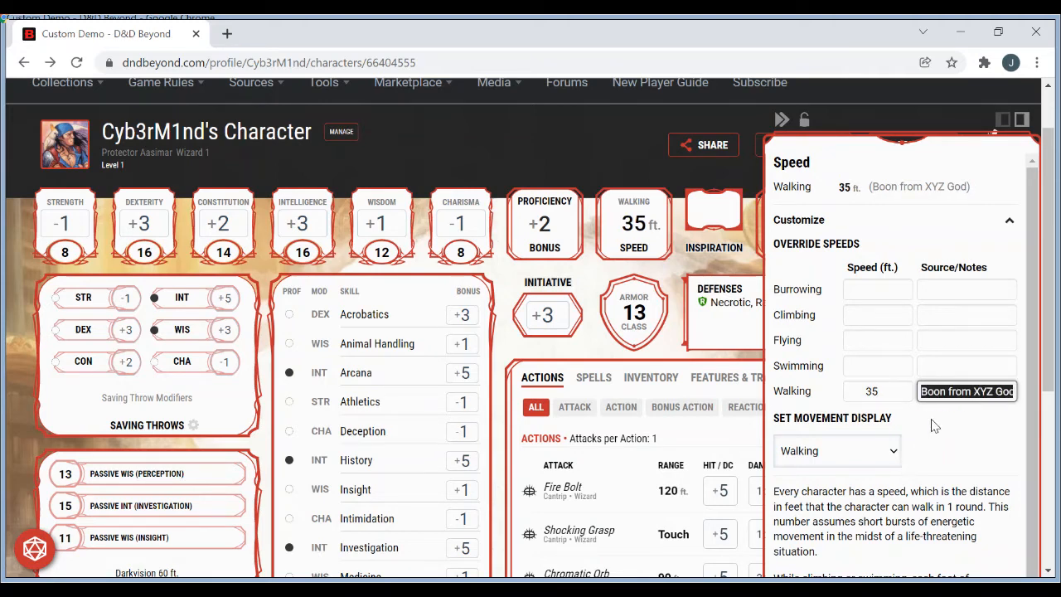
click(935, 392)
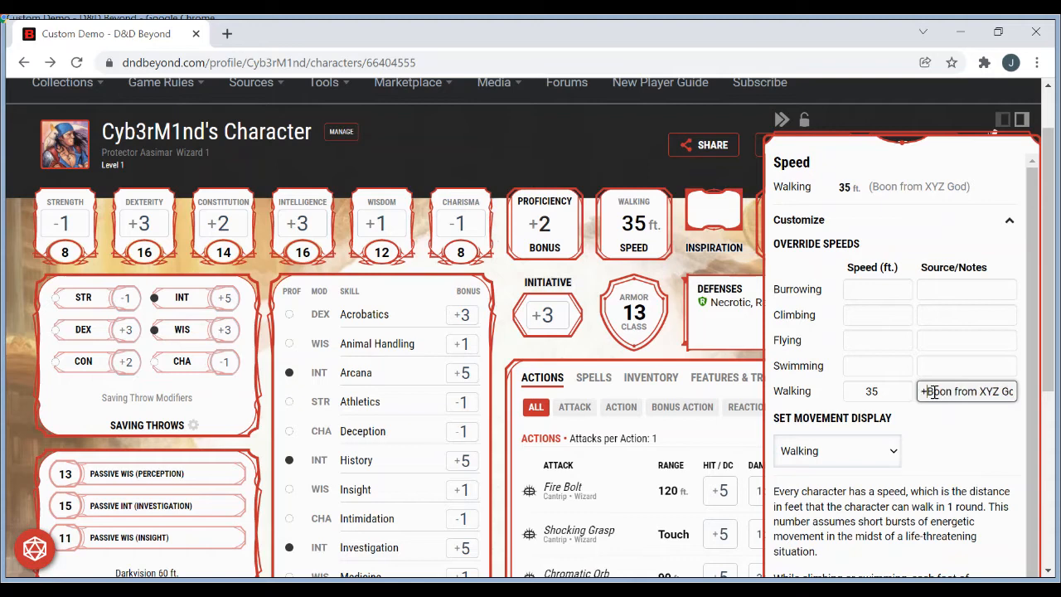
text(+5)
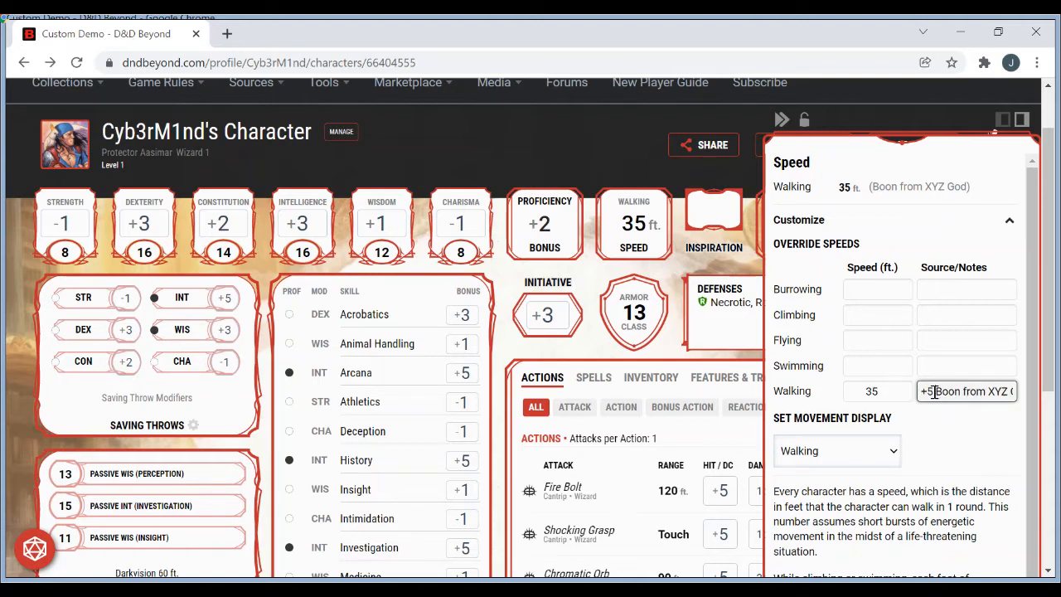
click(960, 435)
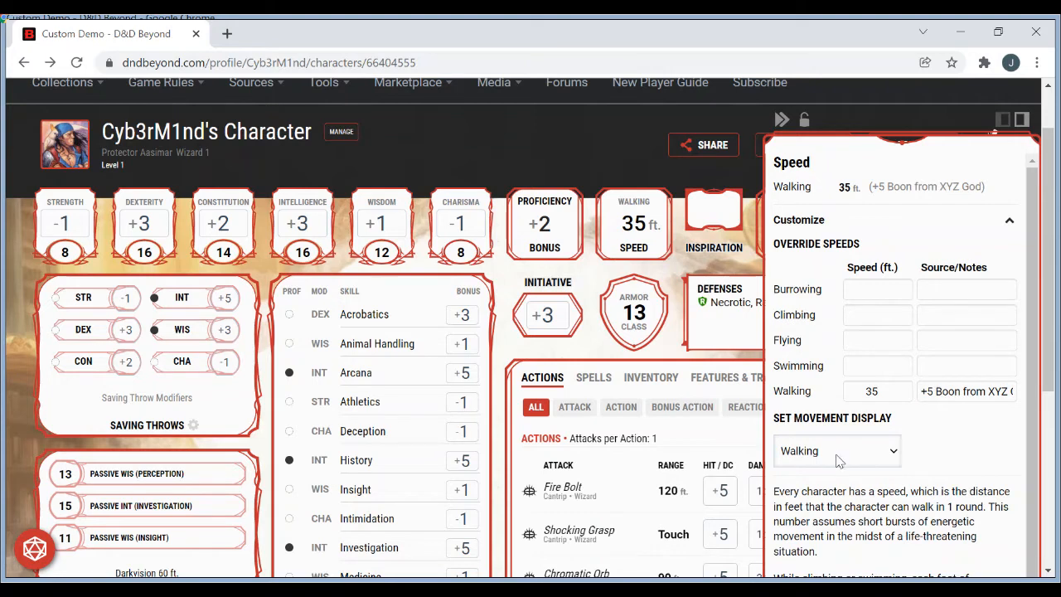
- Add a flying speed override of 60 ft with the source note "Ring of Flying"
click(866, 343)
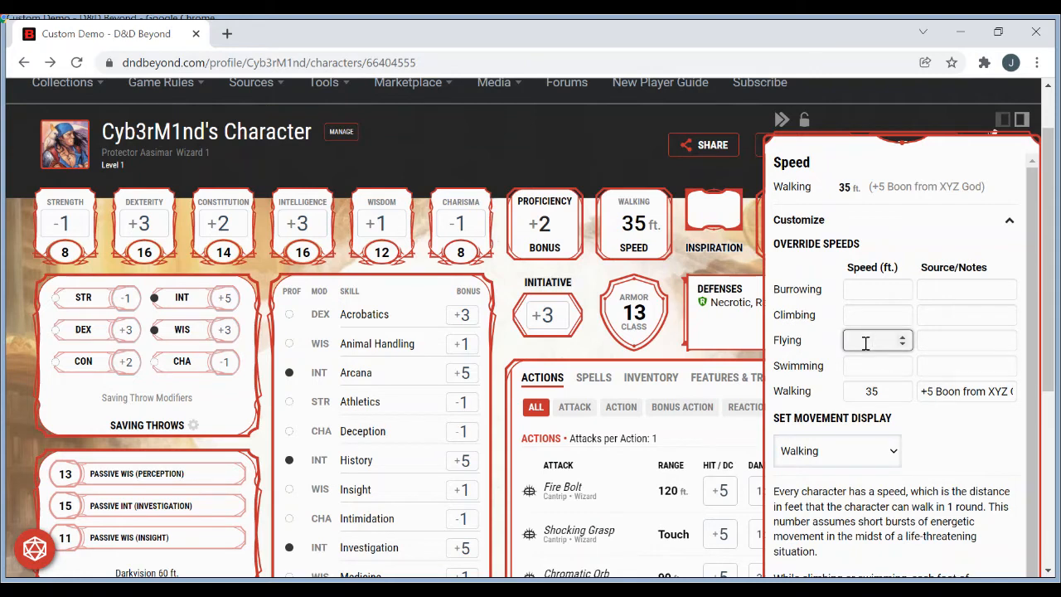
text(60)
click(924, 340)
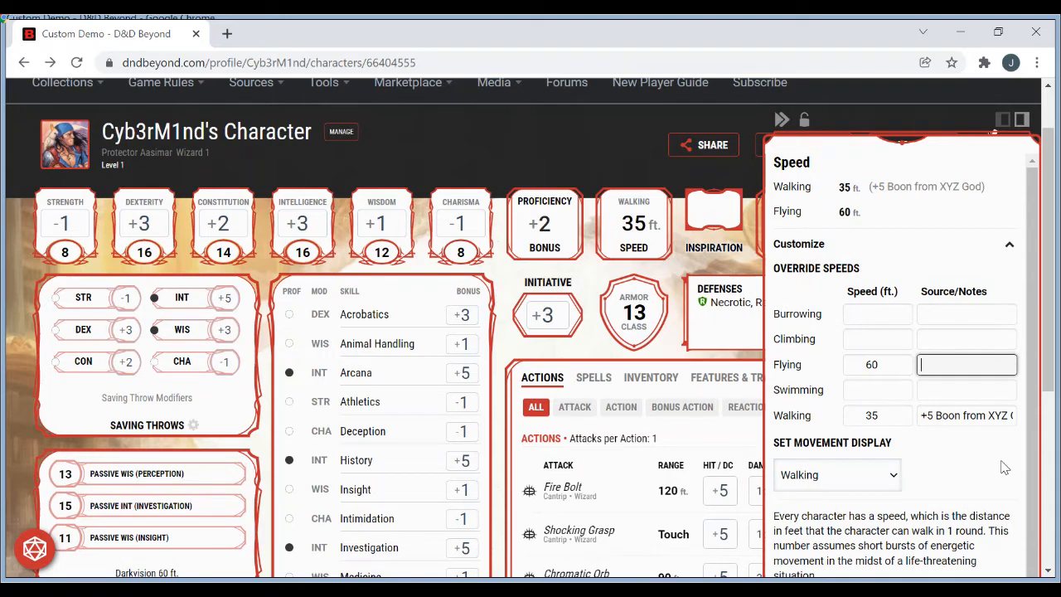
text(Ring of Flying)
key(Tab)
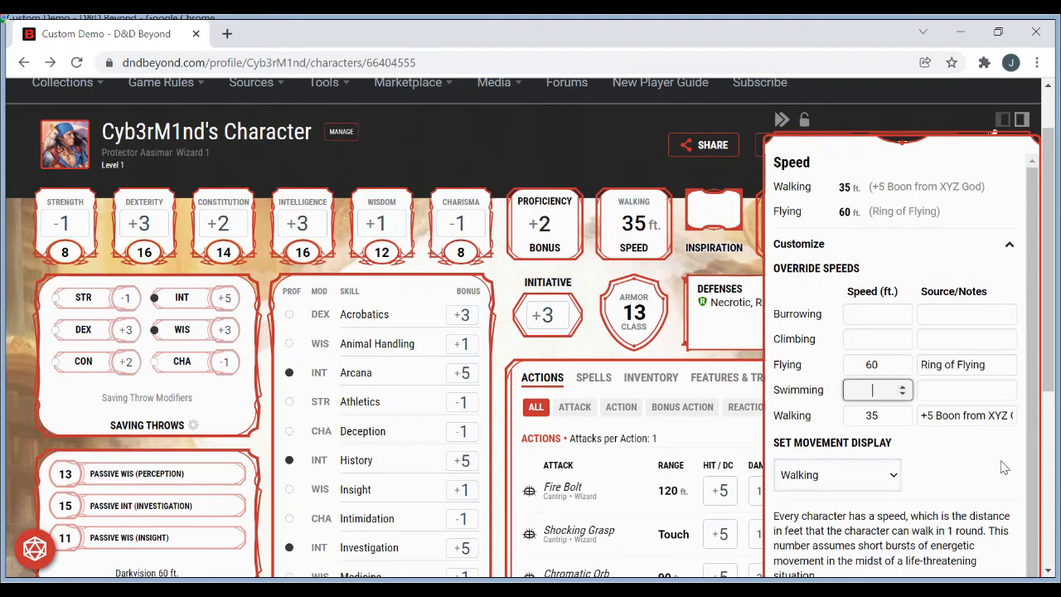
- Set the movement display to Flying and close the speed settings
click(856, 482)
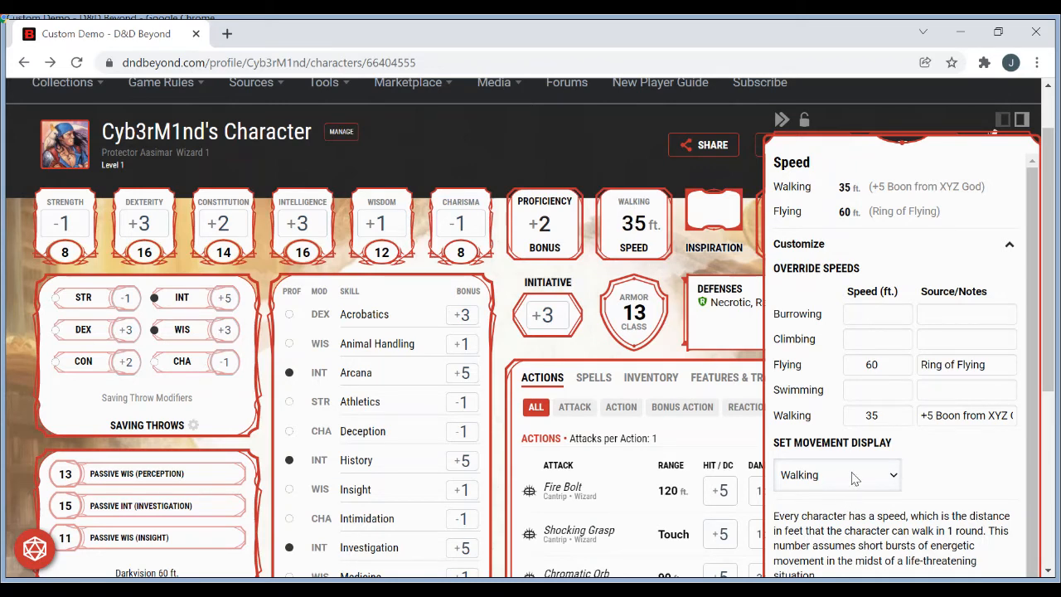
key(Down)
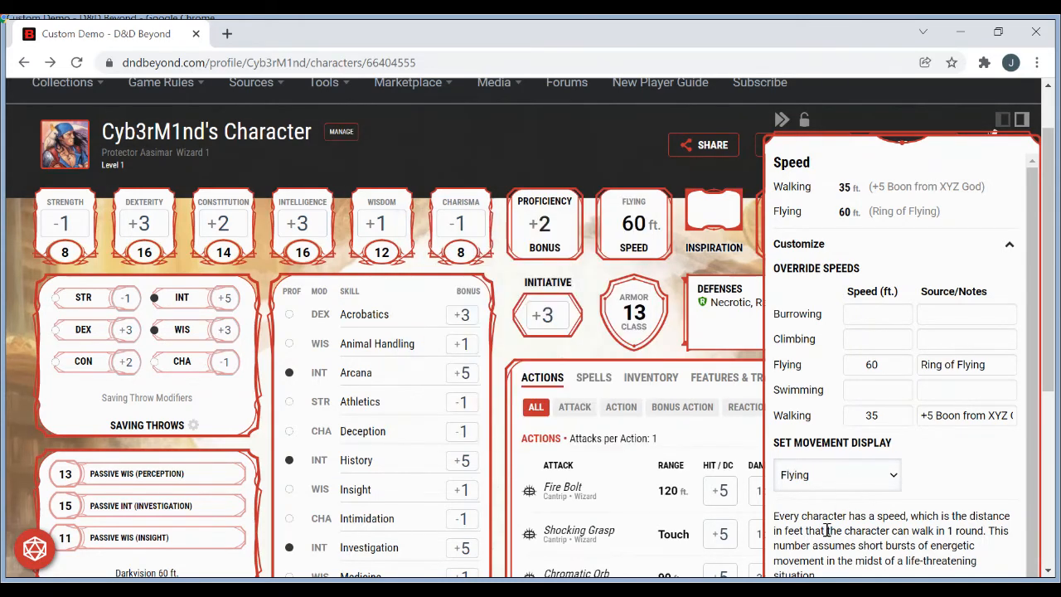
click(496, 403)
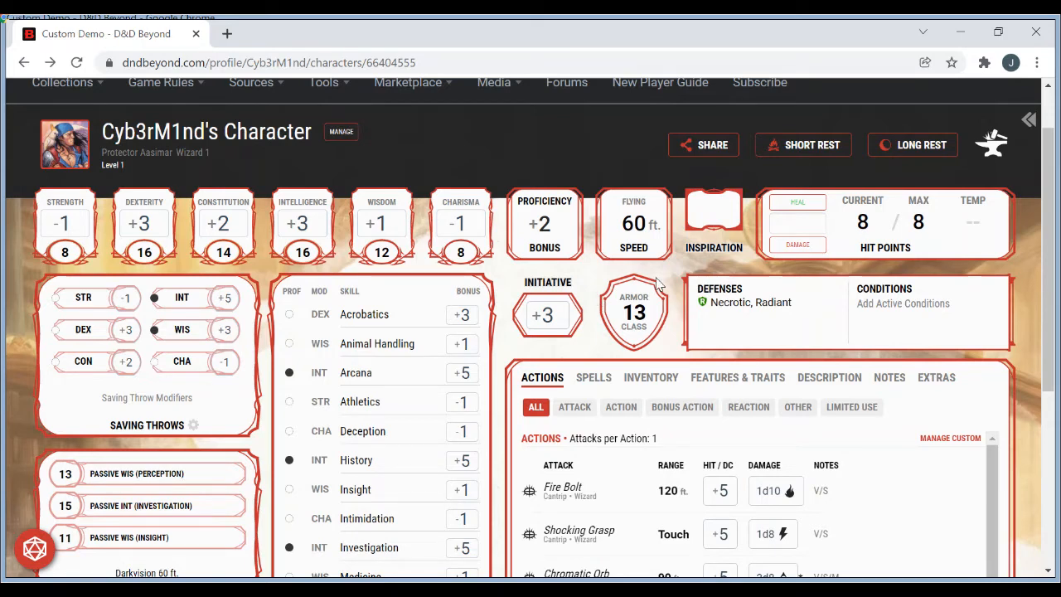
- Apply 5 points of damage to the character's current hit points
drag(1050, 230, 1055, 256)
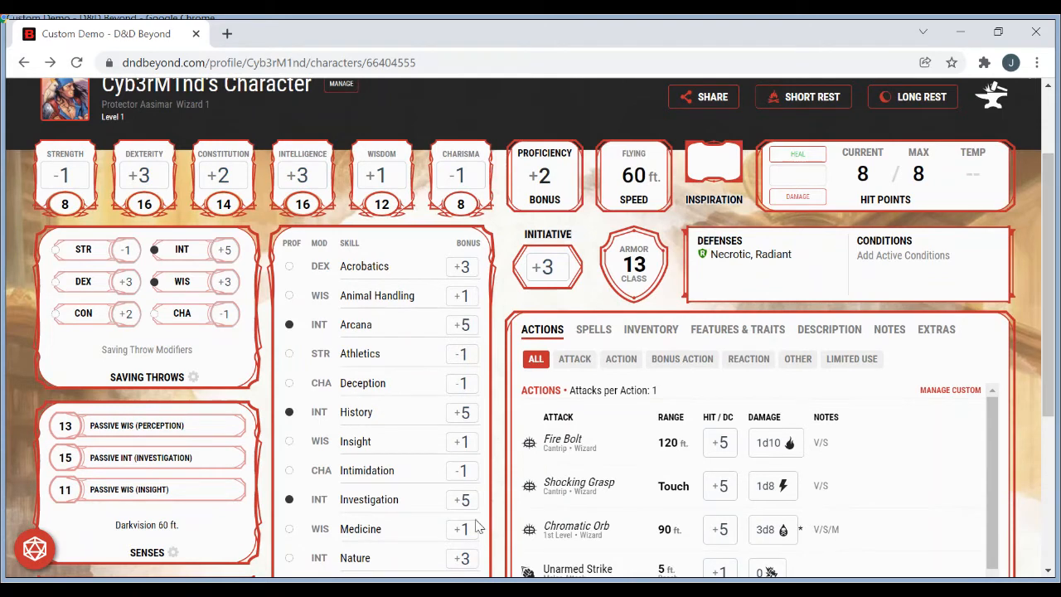
click(419, 590)
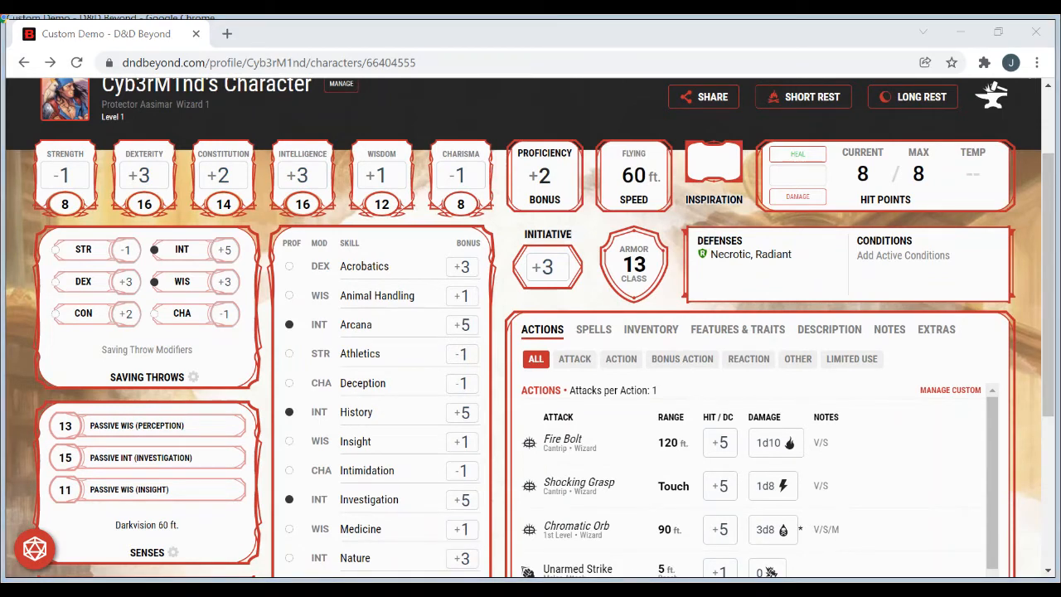
click(690, 398)
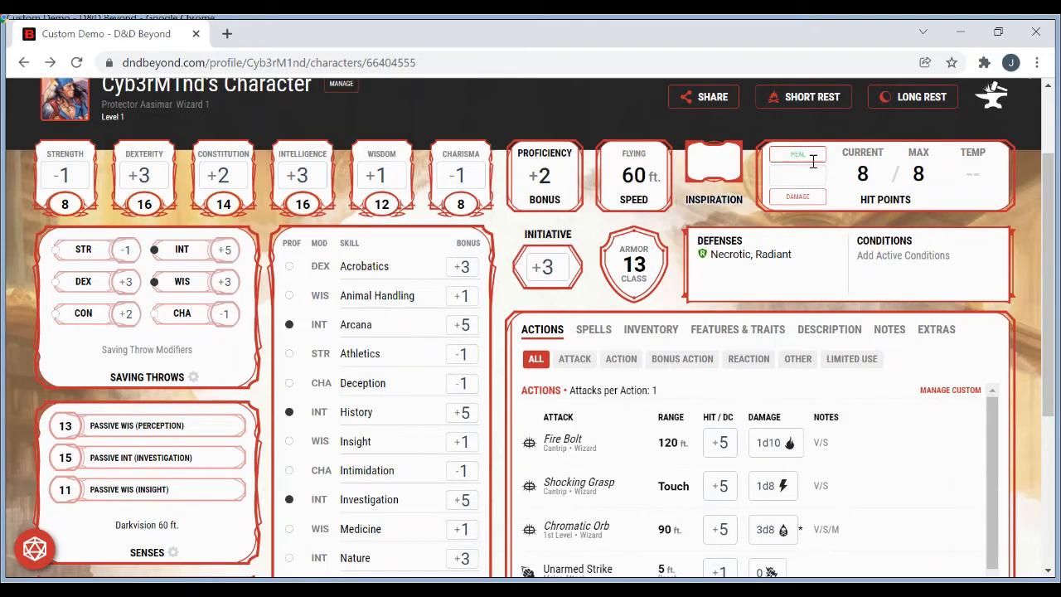
click(794, 176)
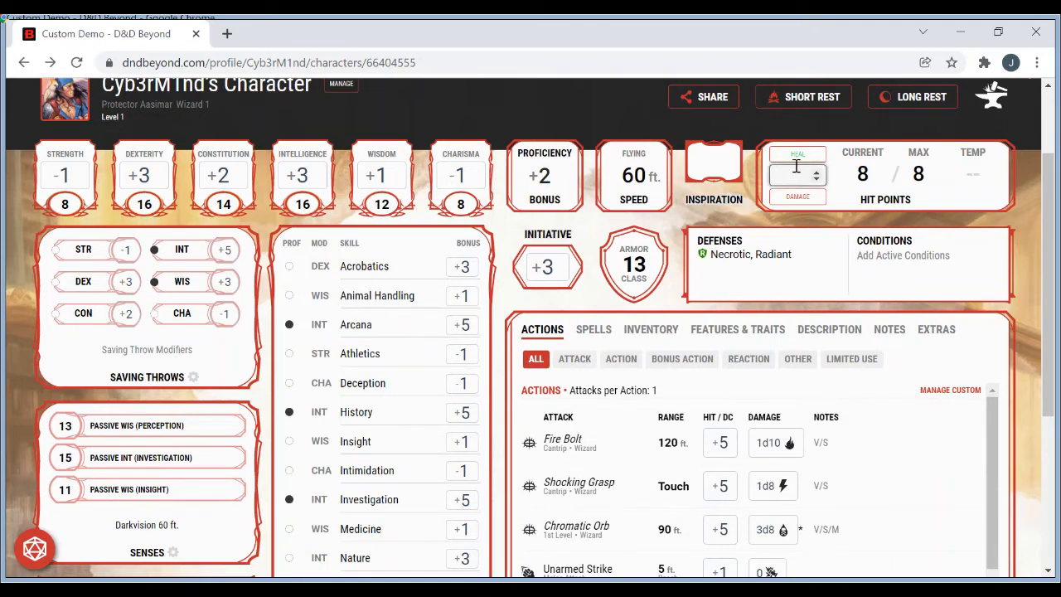
text(5)
click(802, 196)
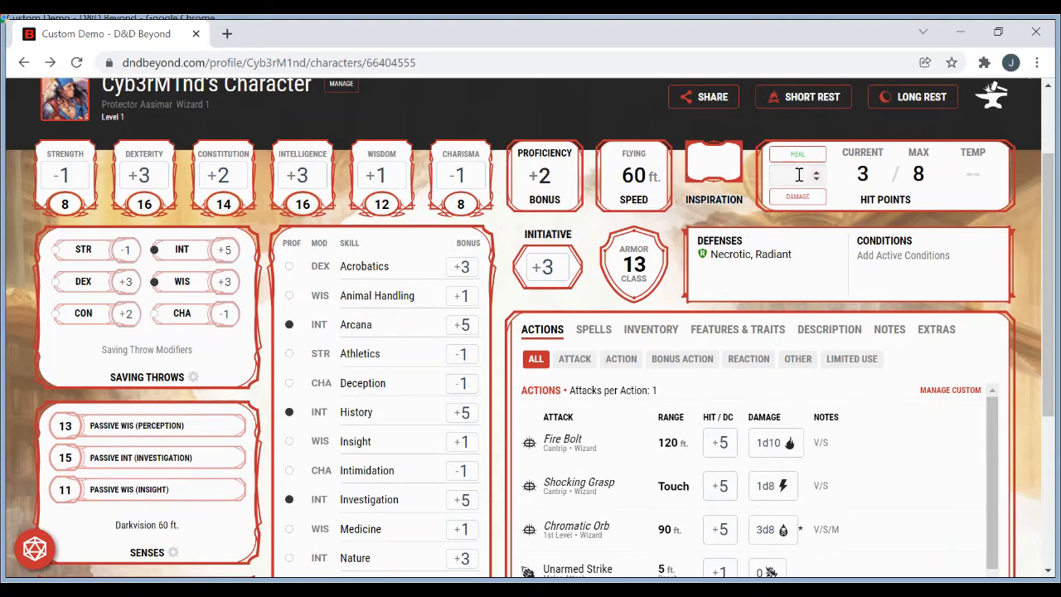
- Heal the character for 5 hit points
click(796, 175)
text(5)
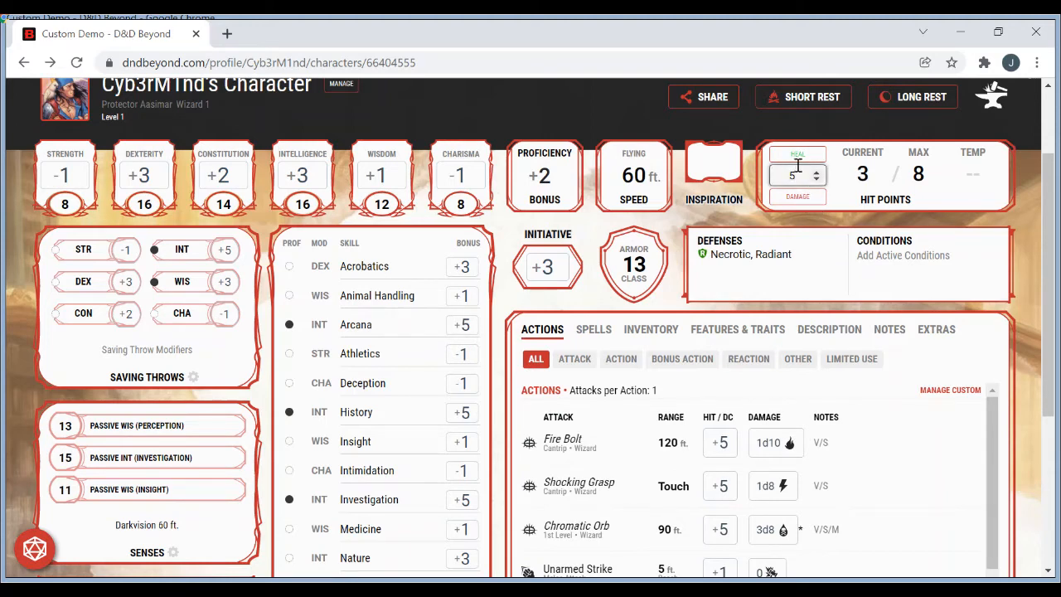
click(797, 154)
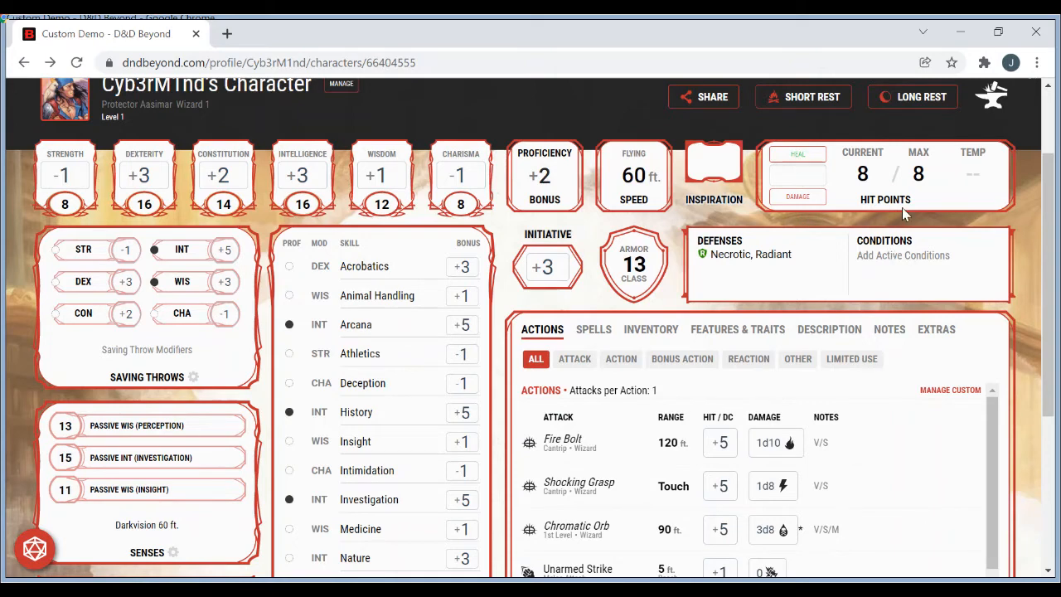
- Give the character 10 temporary hit points
click(976, 177)
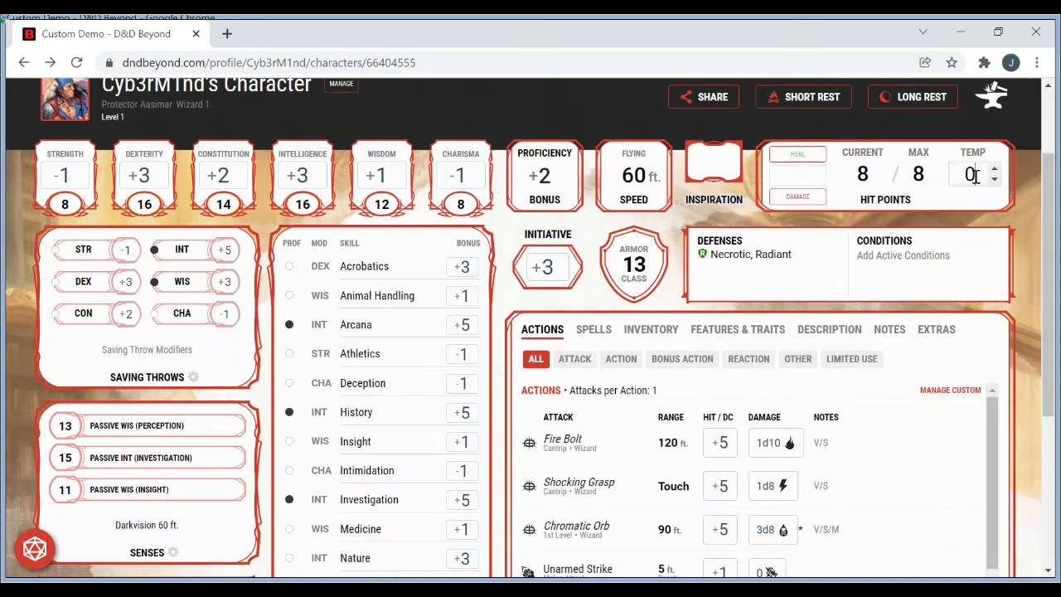
key(BackSpace)
text(10)
key(Return)
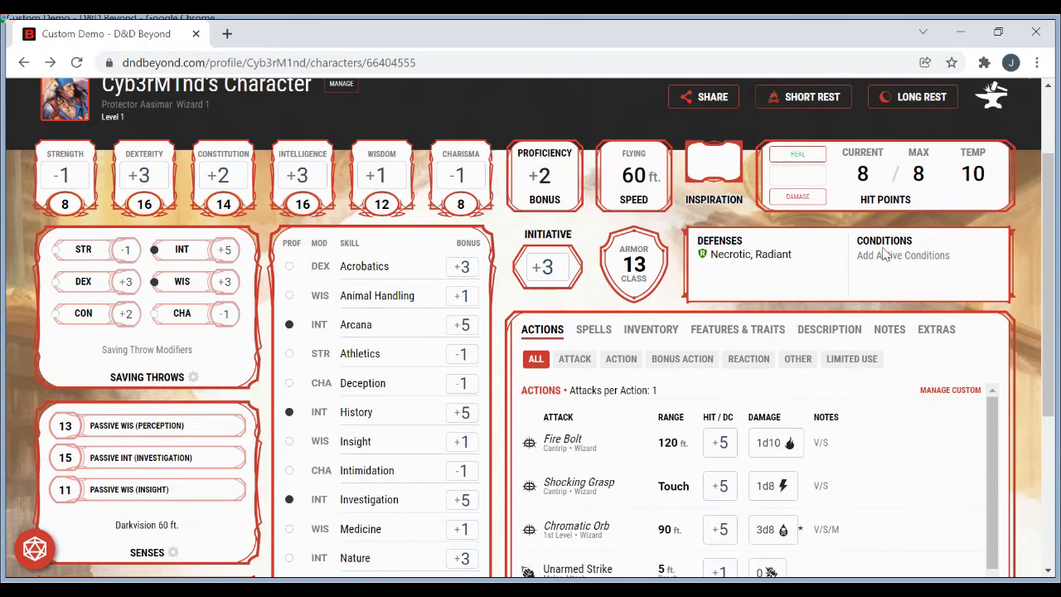
- Apply 5 points of damage while the character has temporary hit points
click(813, 181)
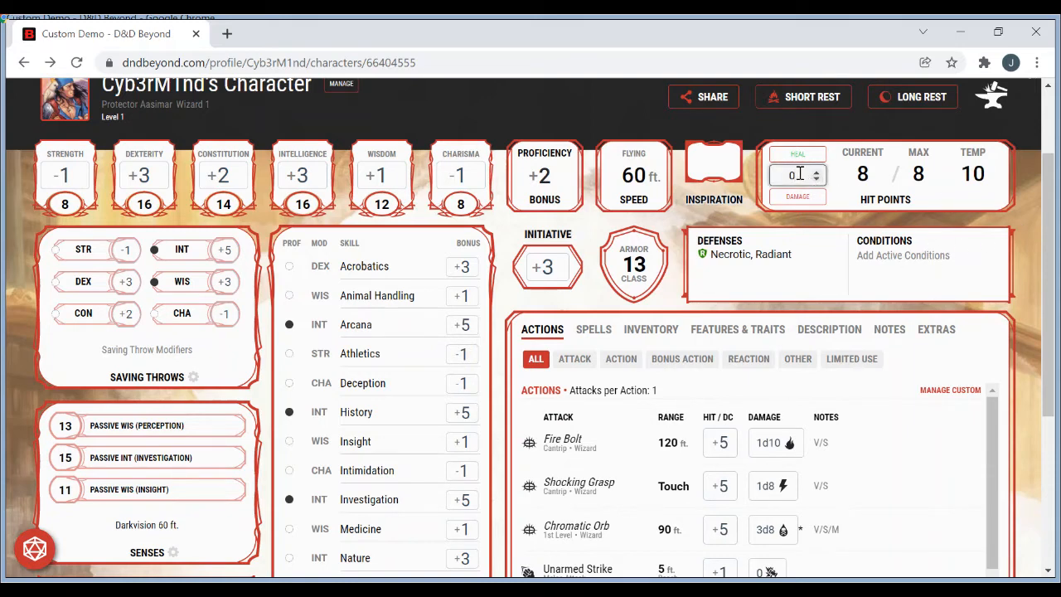
key(BackSpace)
text(5)
click(798, 197)
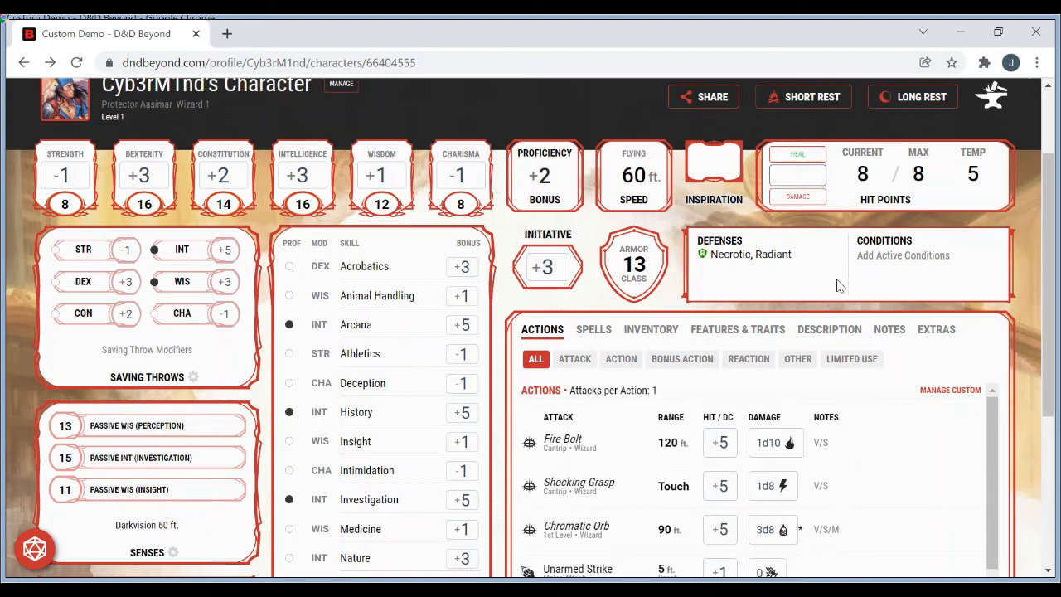
- Open the hit point management details and set the max HP modifier to 5
click(986, 203)
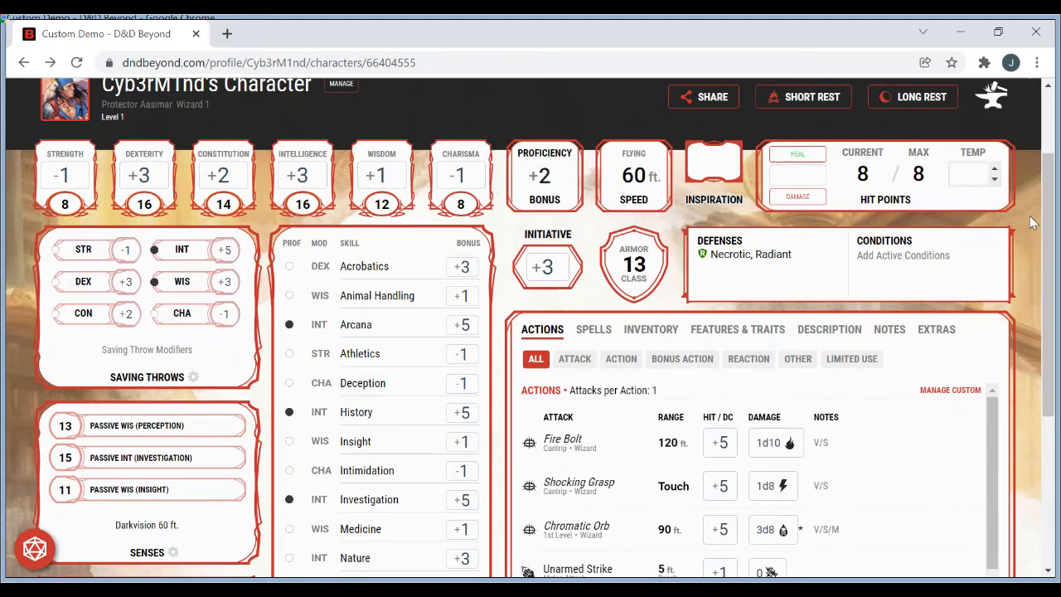
click(918, 210)
click(907, 204)
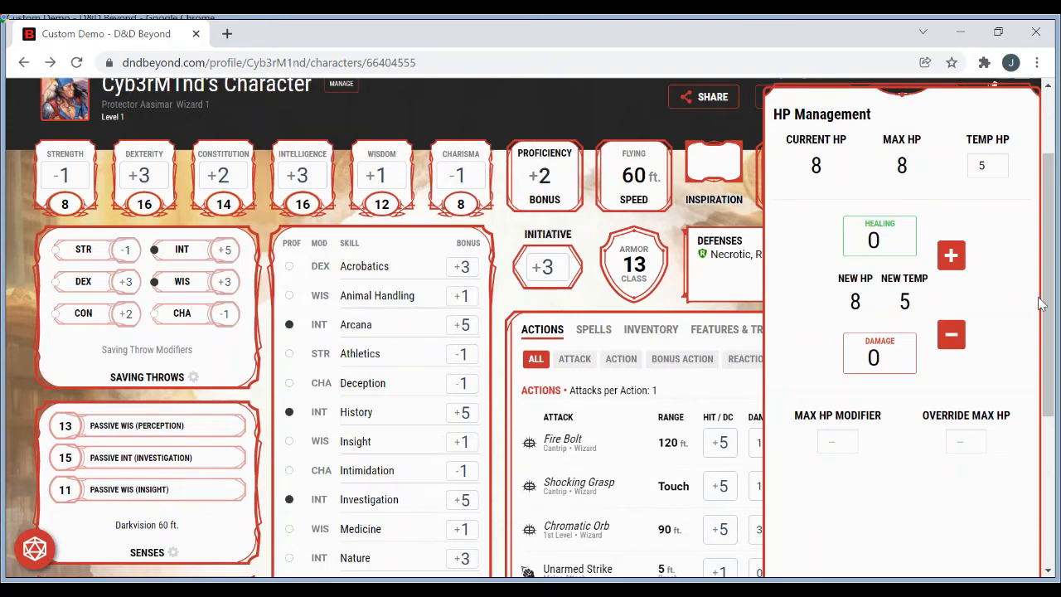
click(833, 441)
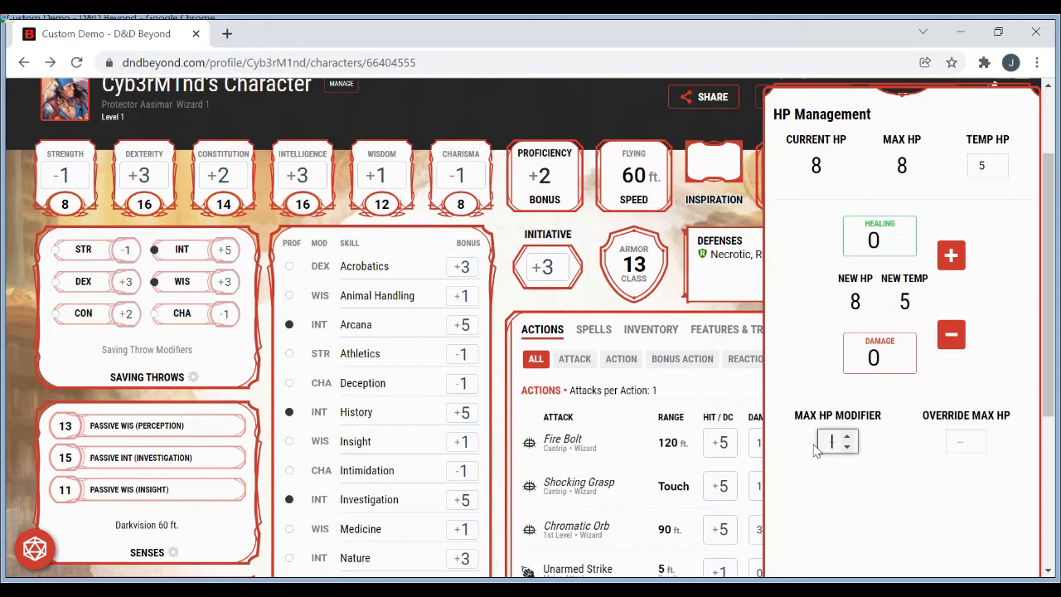
text(5)
key(Tab)
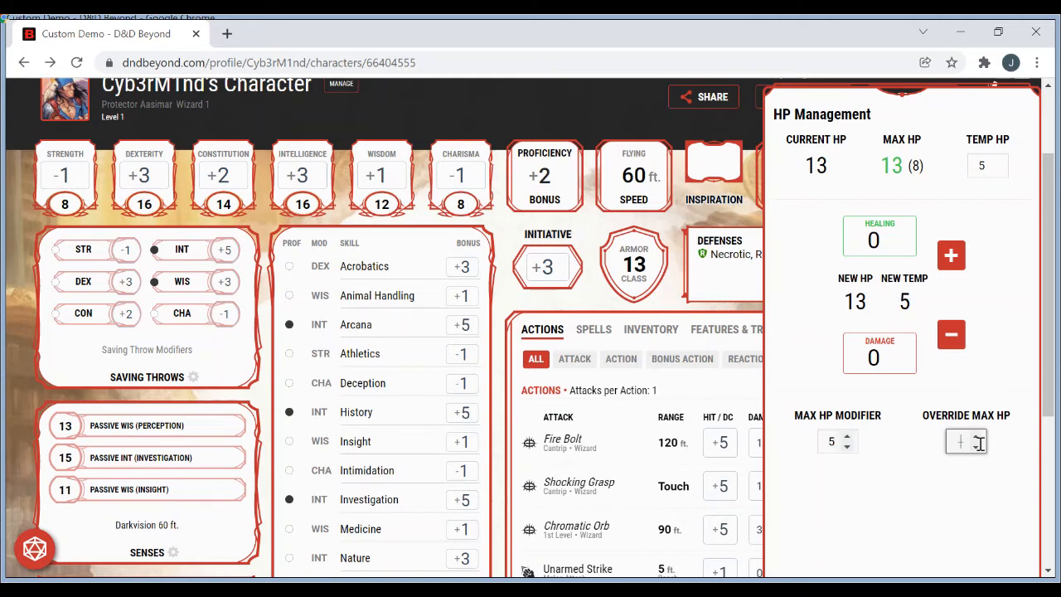
- Set the max HP modifier to -10
double_click(831, 442)
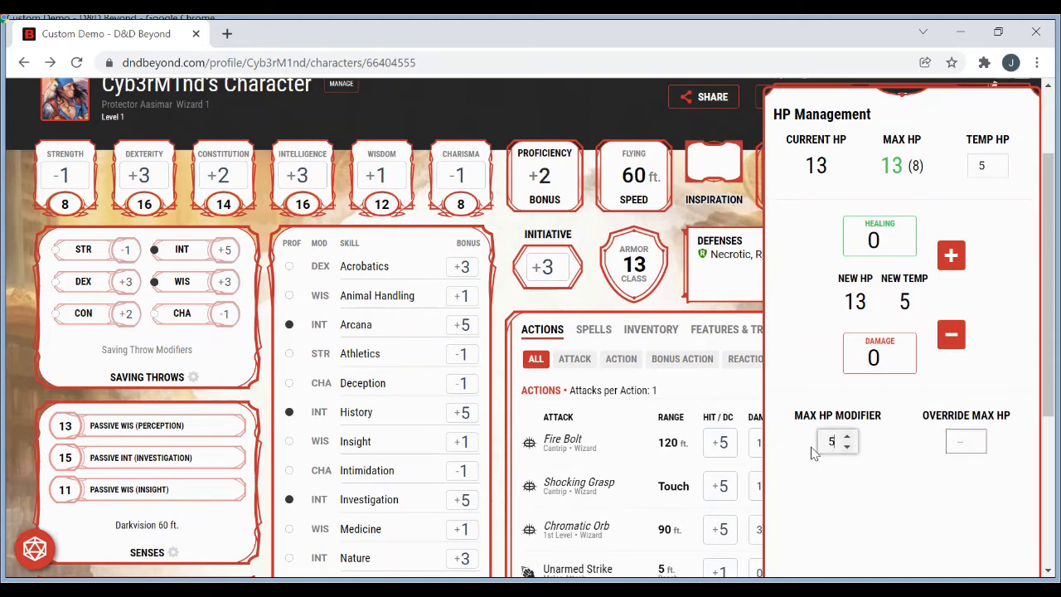
text(-10)
key(Tab)
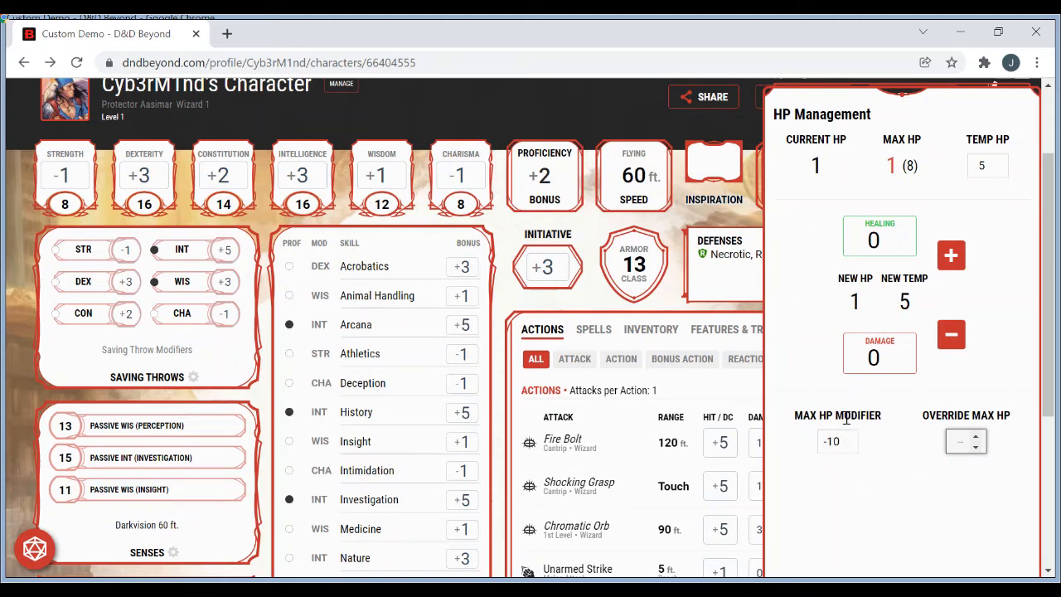
- Clear the max HP modifier and override the maximum hit points with 12
drag(840, 442, 793, 441)
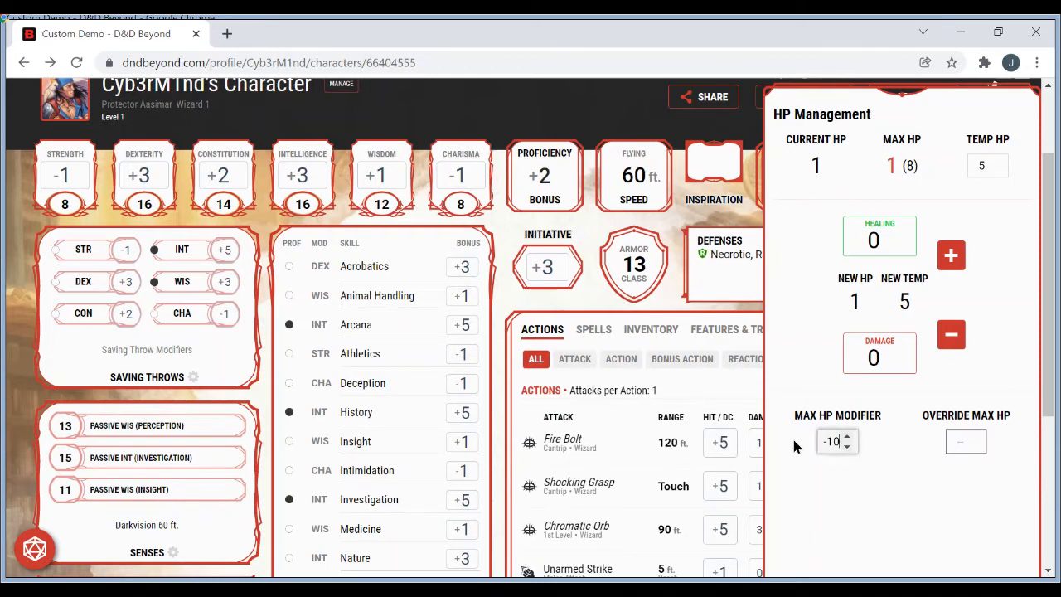
key(BackSpace)
click(951, 442)
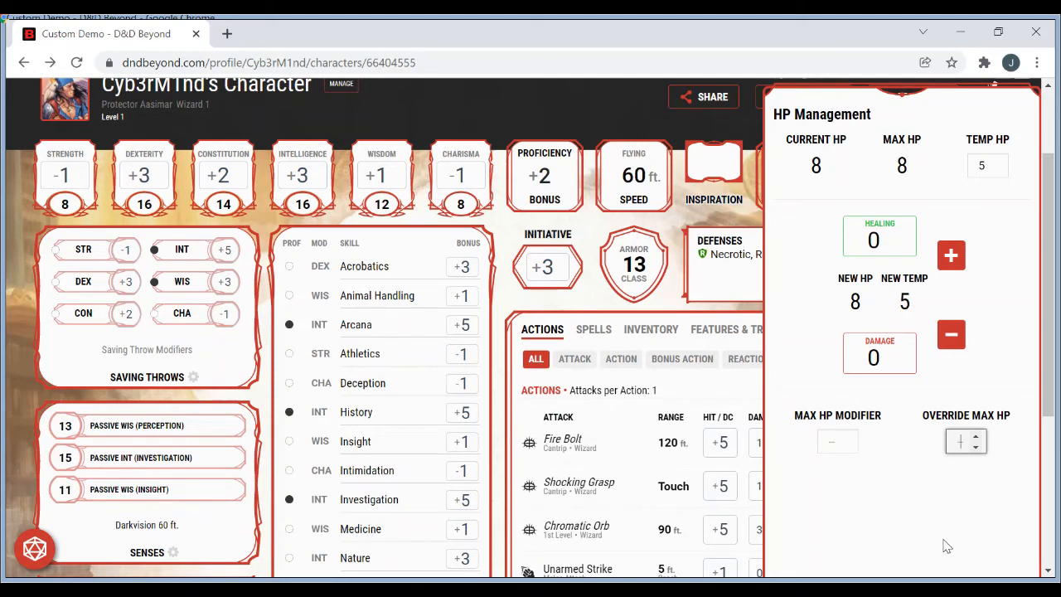
text(12)
key(Tab)
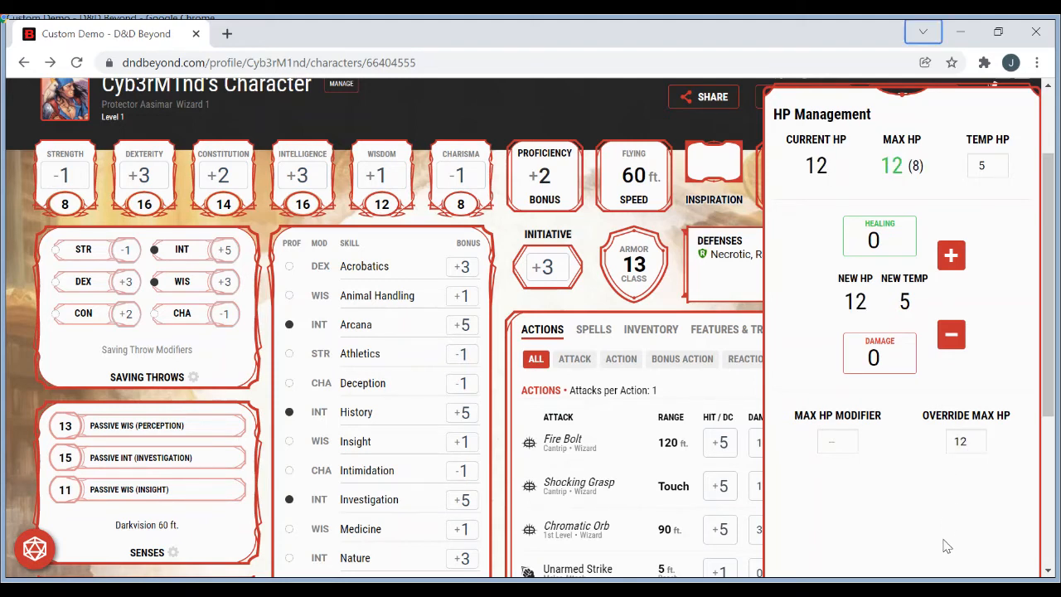
- Remove the character's temporary hit points
click(983, 174)
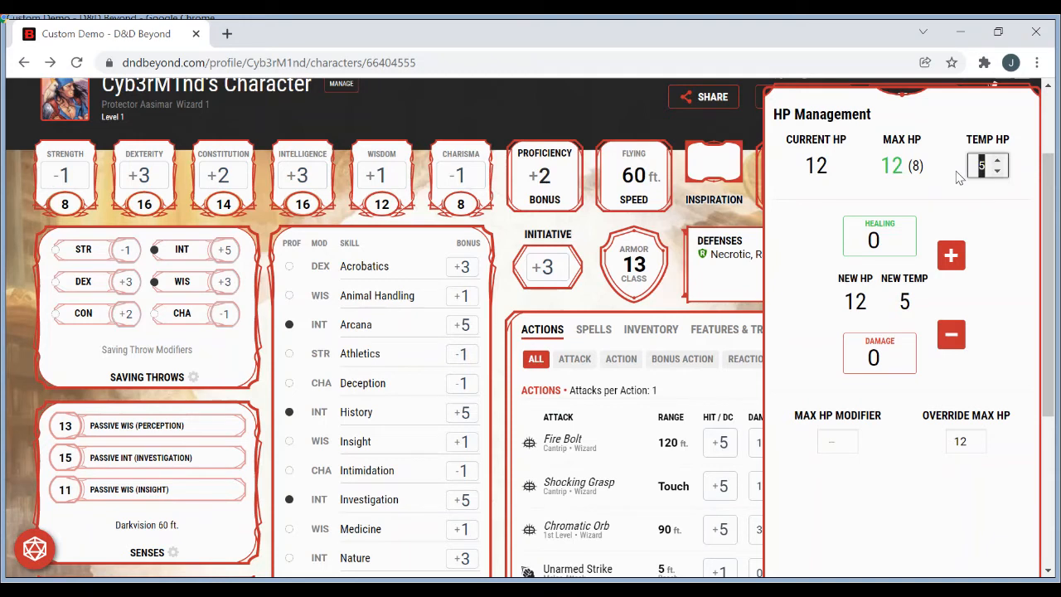
key(BackSpace)
key(Tab)
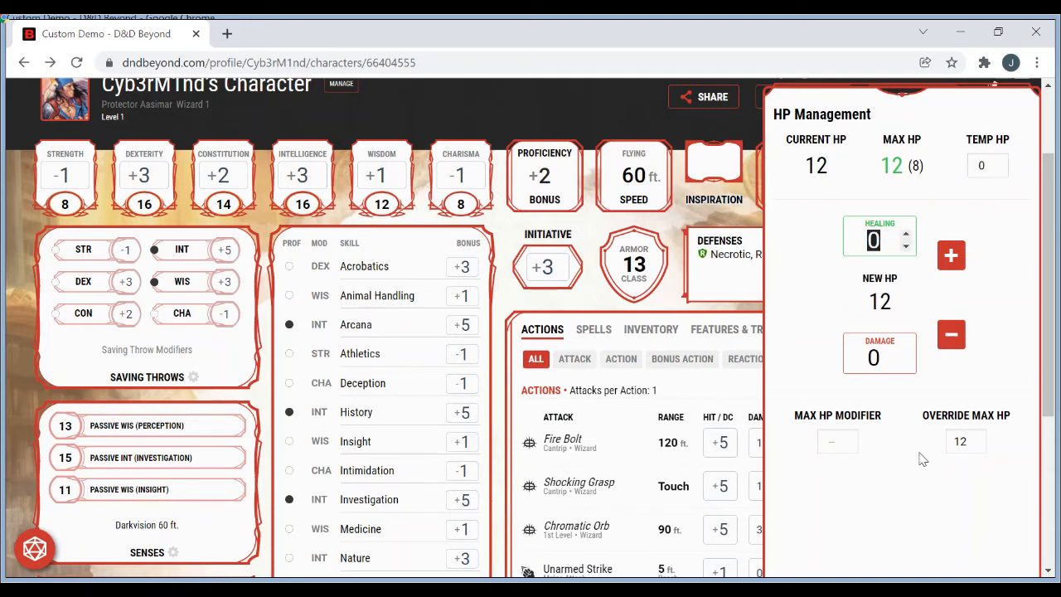
click(920, 488)
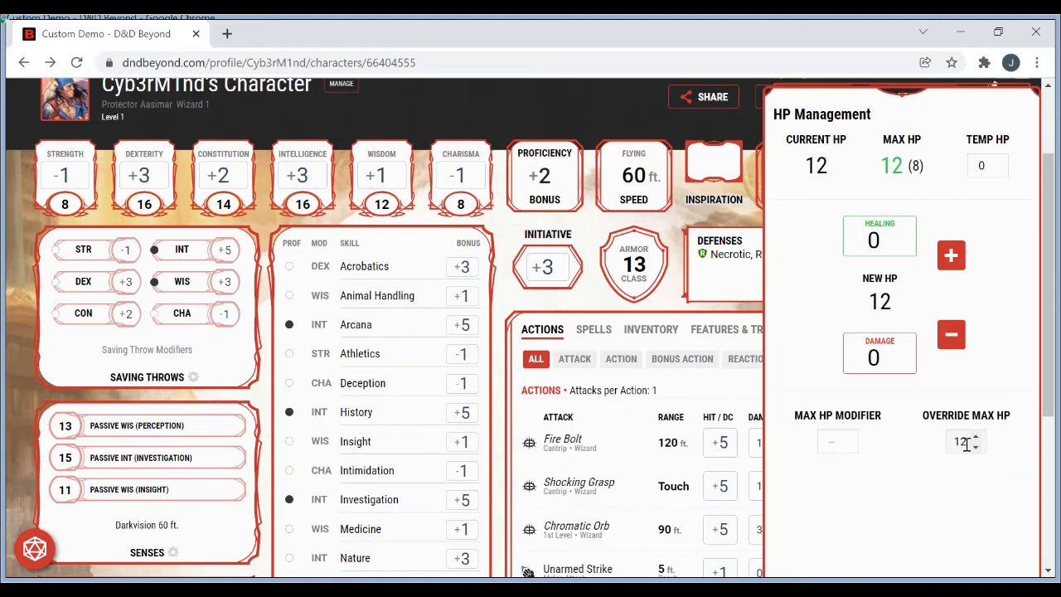
- Clear the max HP override and close the hit point management details
drag(967, 443, 930, 445)
key(BackSpace)
click(900, 481)
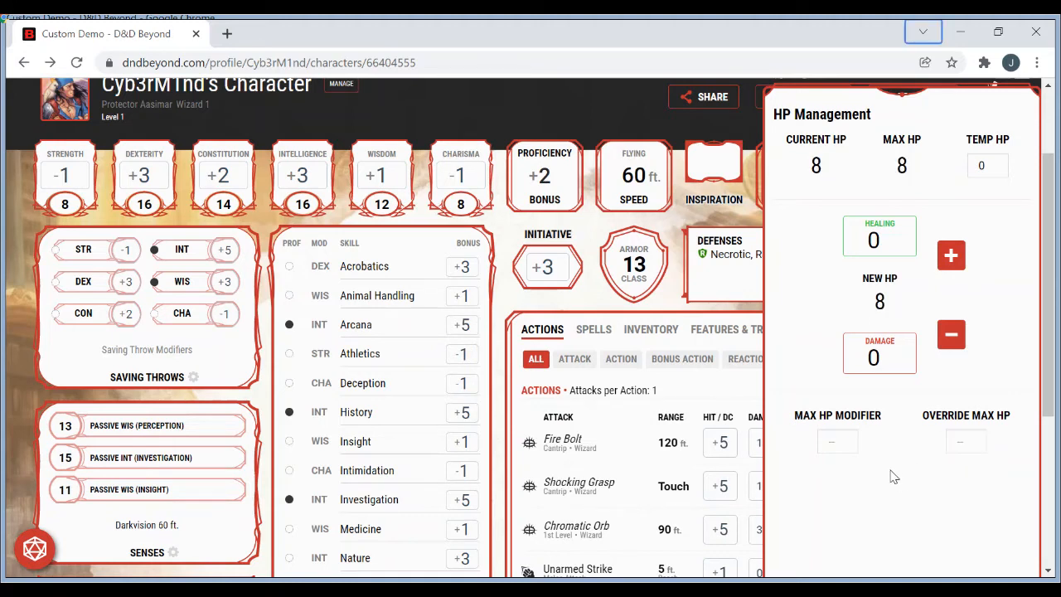
click(512, 307)
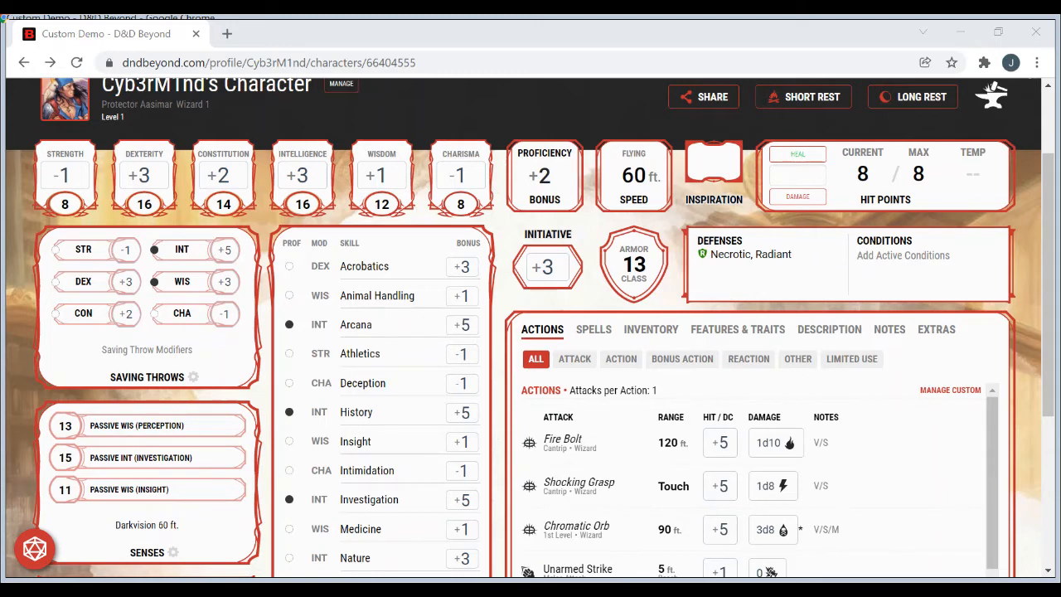
- Open the armor class customization options and set the additional magic bonus to 2
click(655, 275)
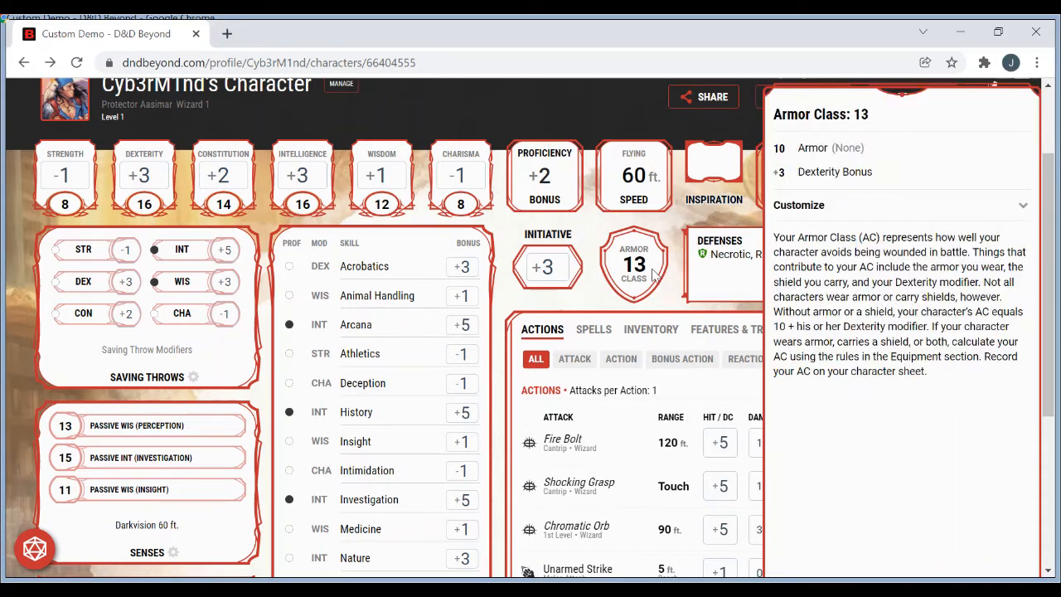
click(937, 214)
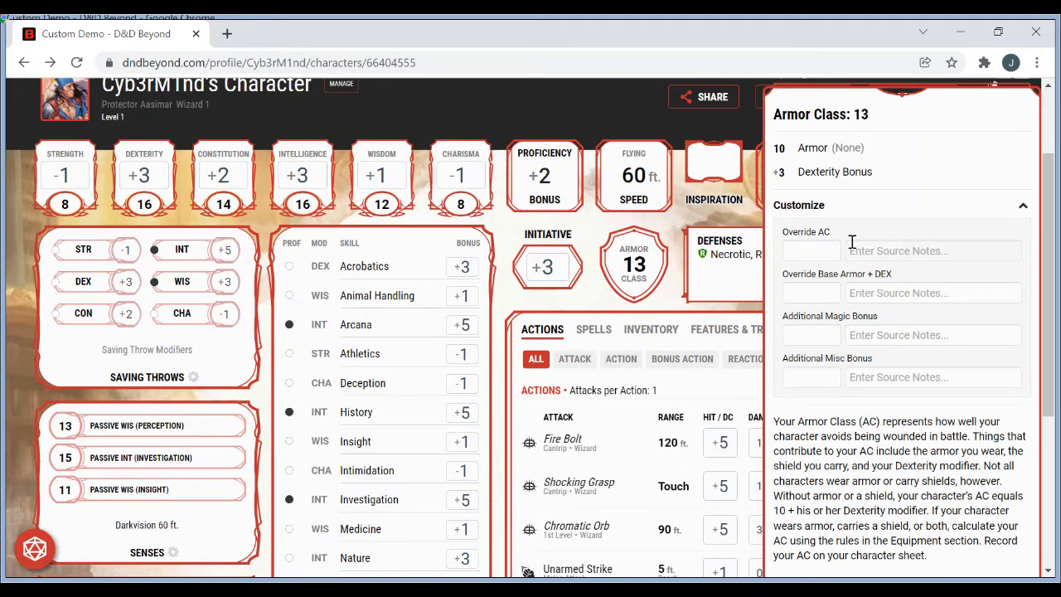
click(807, 290)
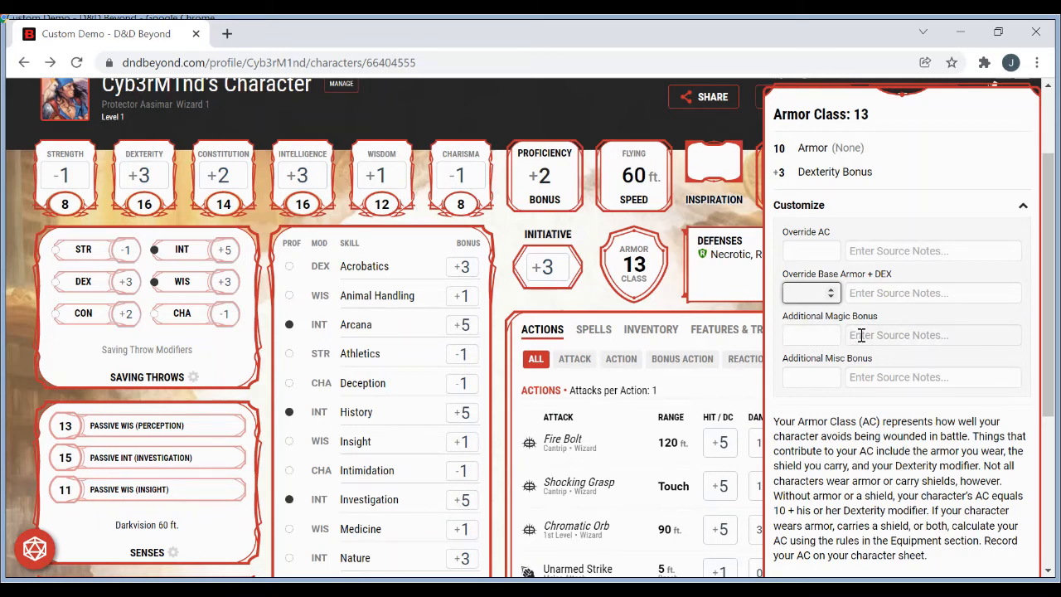
click(809, 335)
text(2)
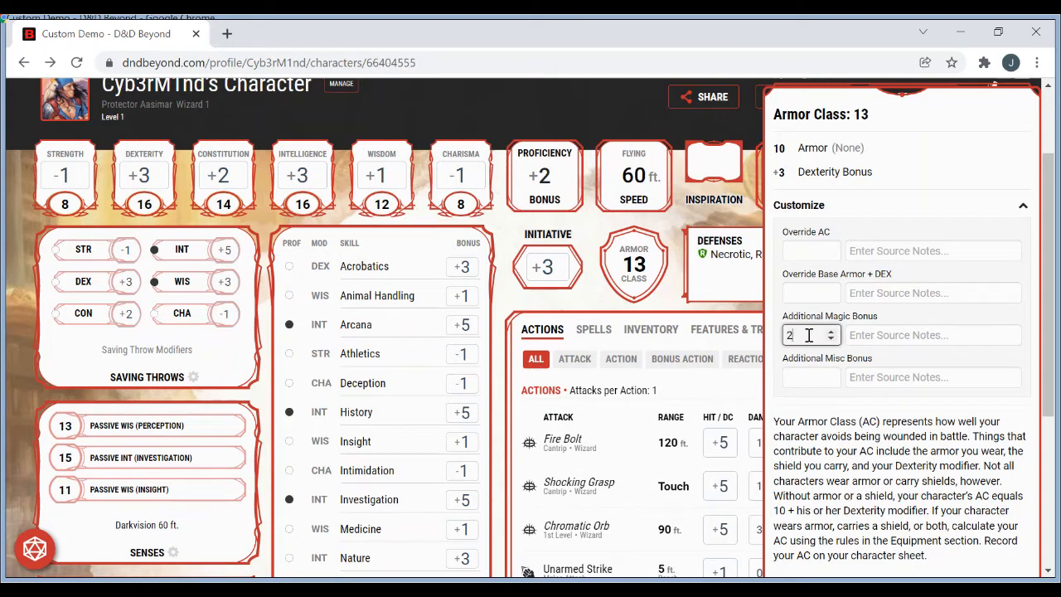
key(Tab)
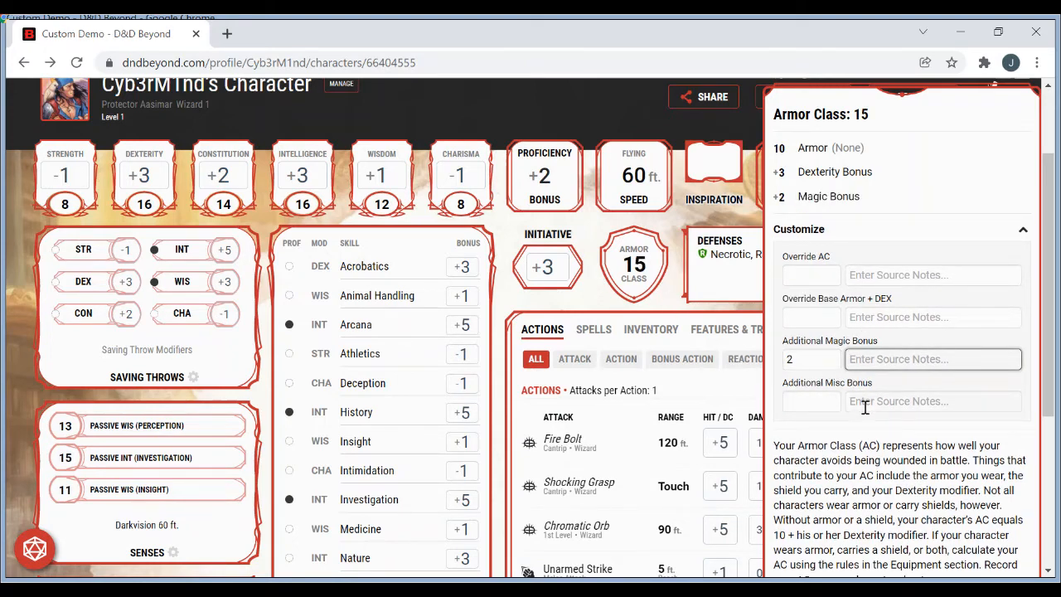
- Raise the armor class's additional magic bonus to 5 and enter "Shield" as its source note
click(832, 356)
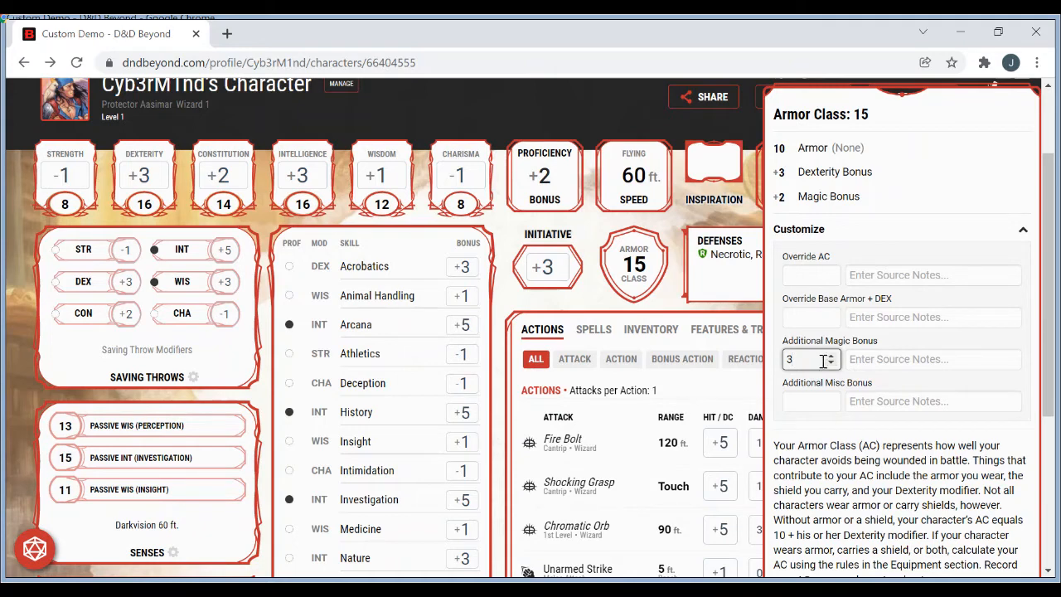
click(831, 355)
click(831, 356)
click(867, 362)
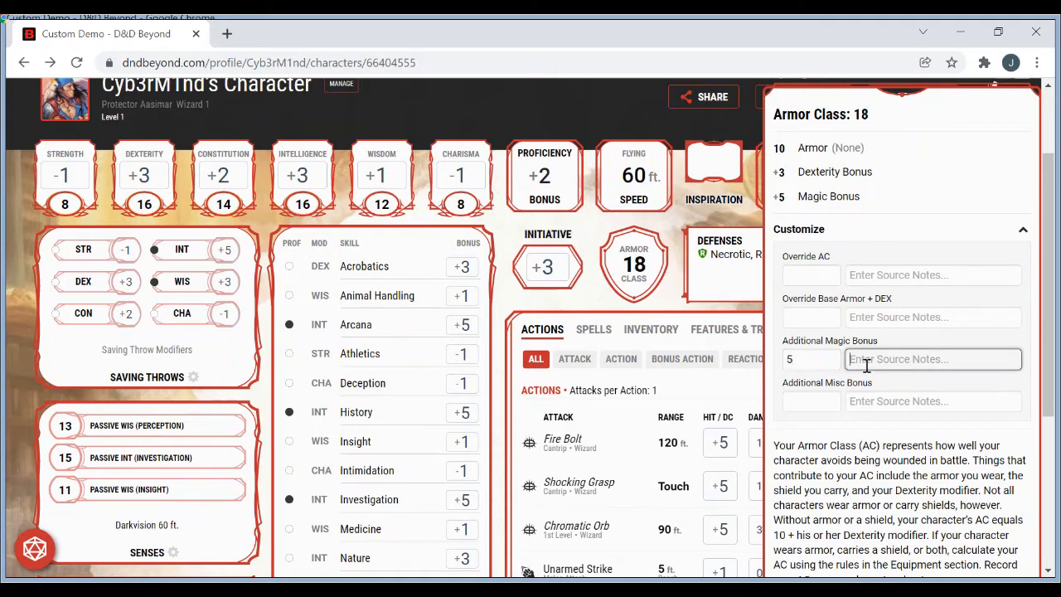
text(Shield)
click(814, 402)
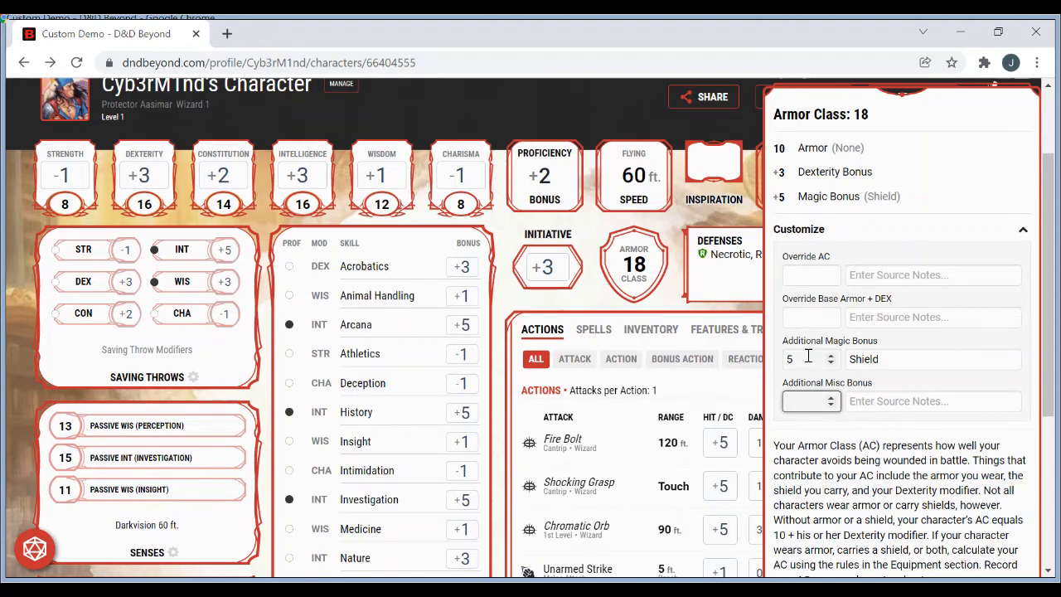
- Clear the armor class's additional magic bonus and its Shield source note
click(808, 354)
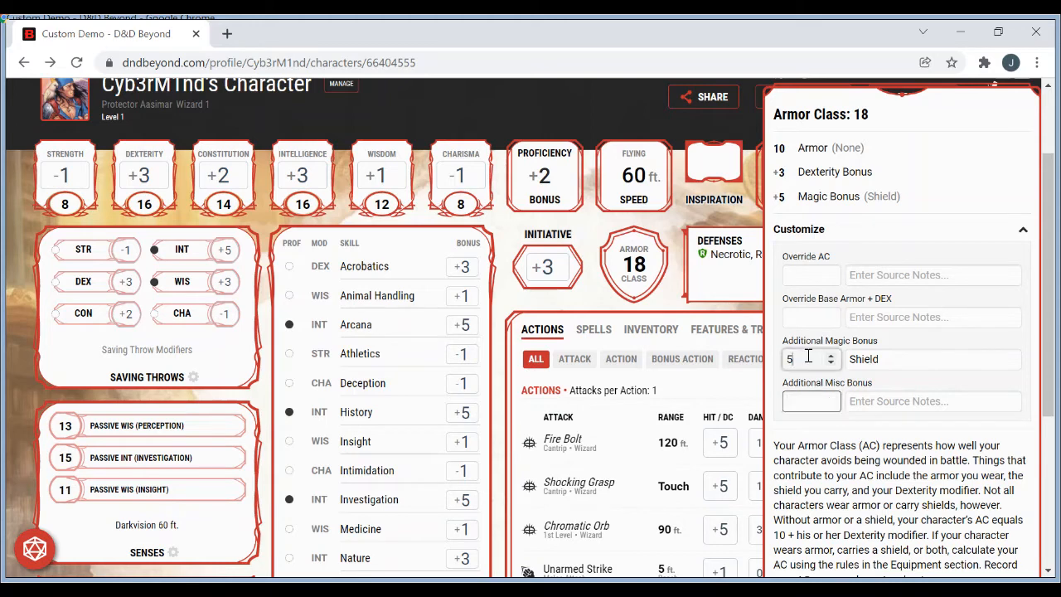
key(BackSpace)
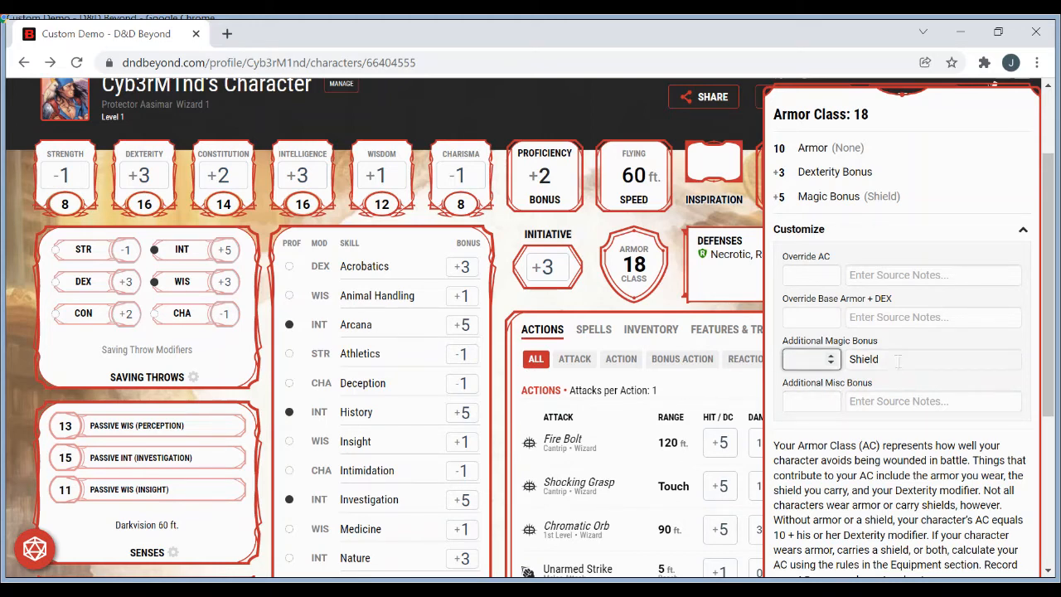
key(Tab)
key(BackSpace)
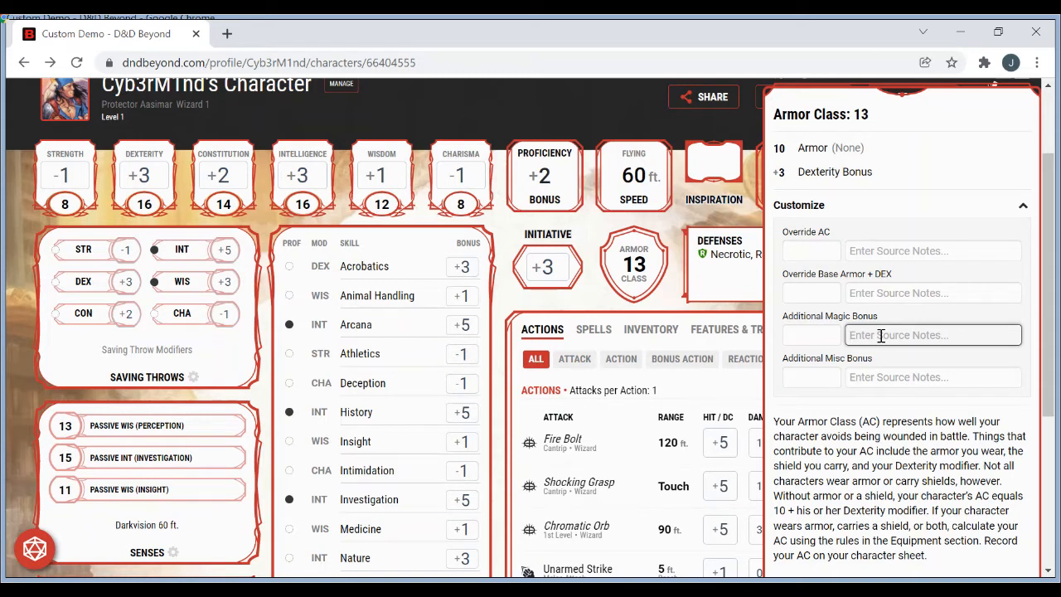
- Override the base armor plus DEX value with 16 and enter "Mage Armour" as its source note
click(812, 293)
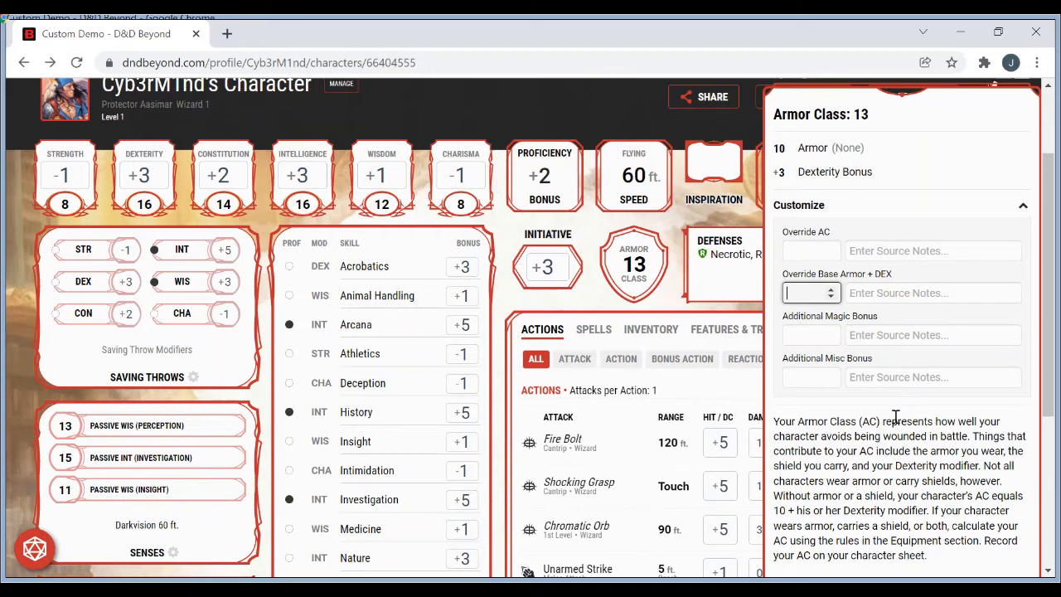
text(13)
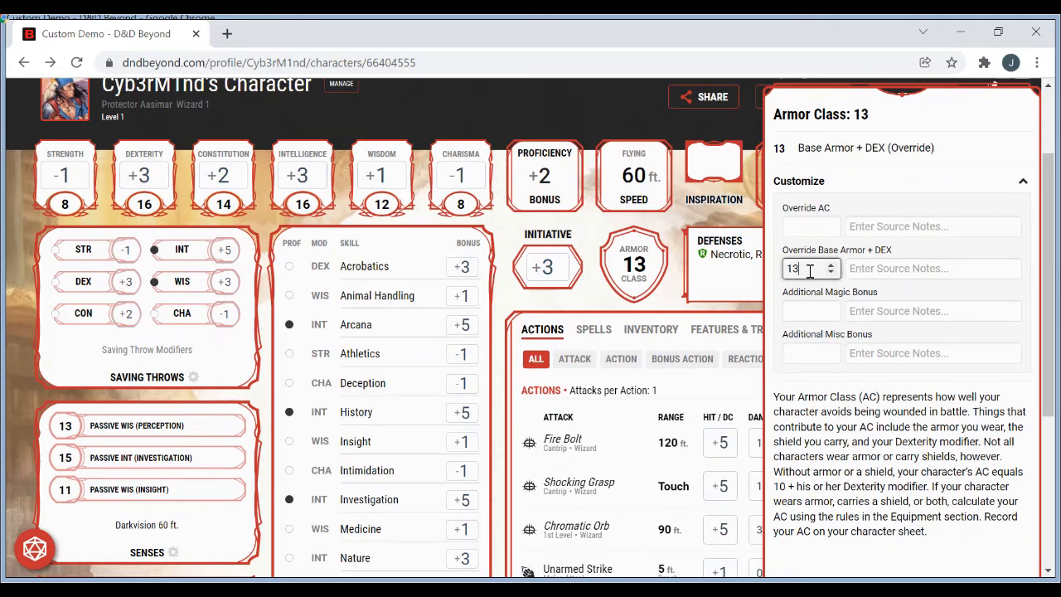
key(BackSpace)
click(895, 269)
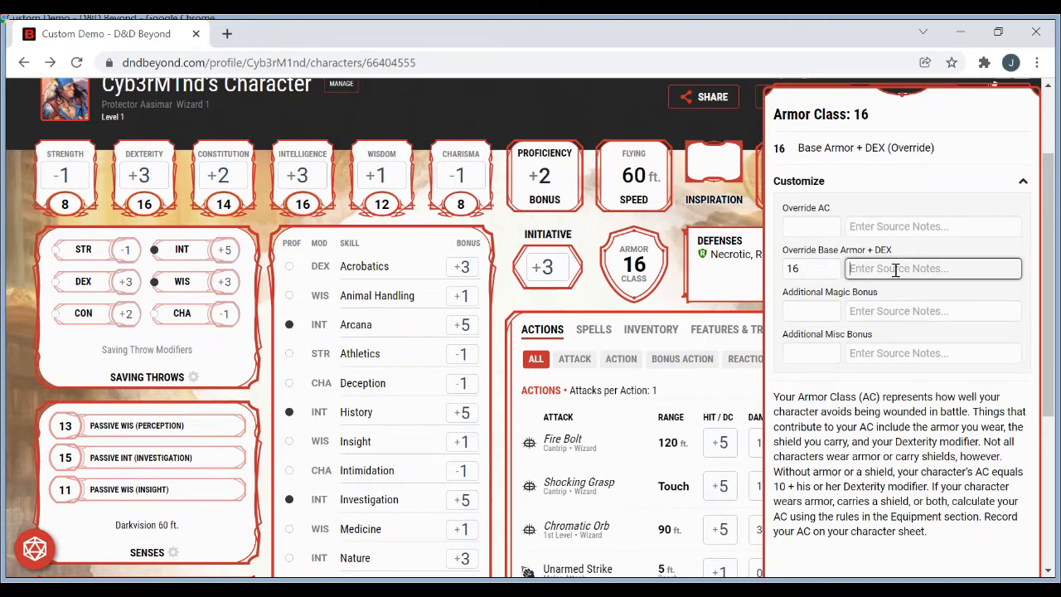
text(Mage Armour)
click(810, 311)
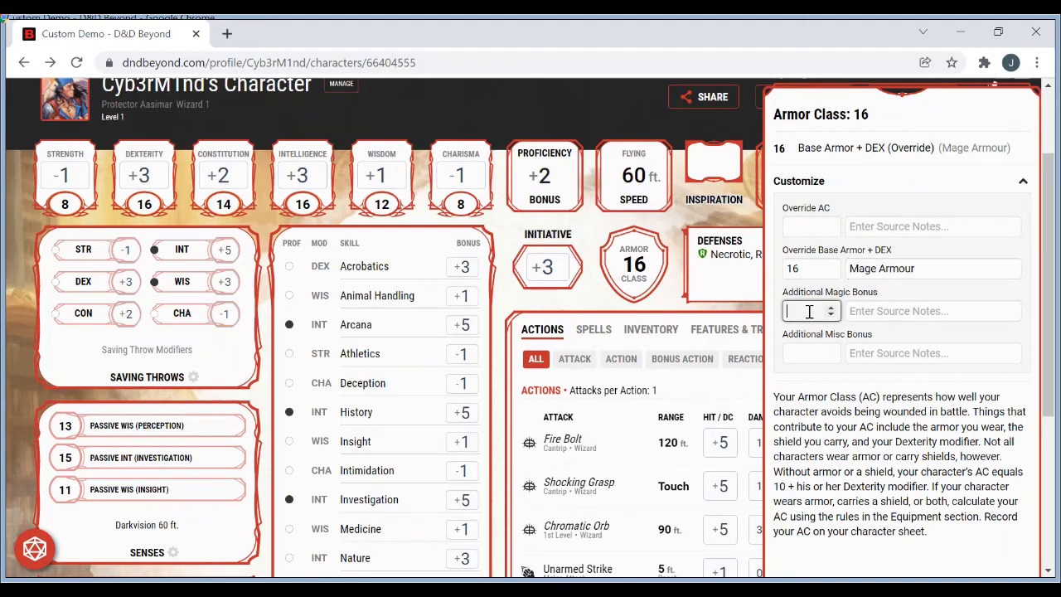
- Set the additional magic bonus to 5 with the source note "SHield" and close the armor class details
text(5)
click(868, 311)
text(SHield)
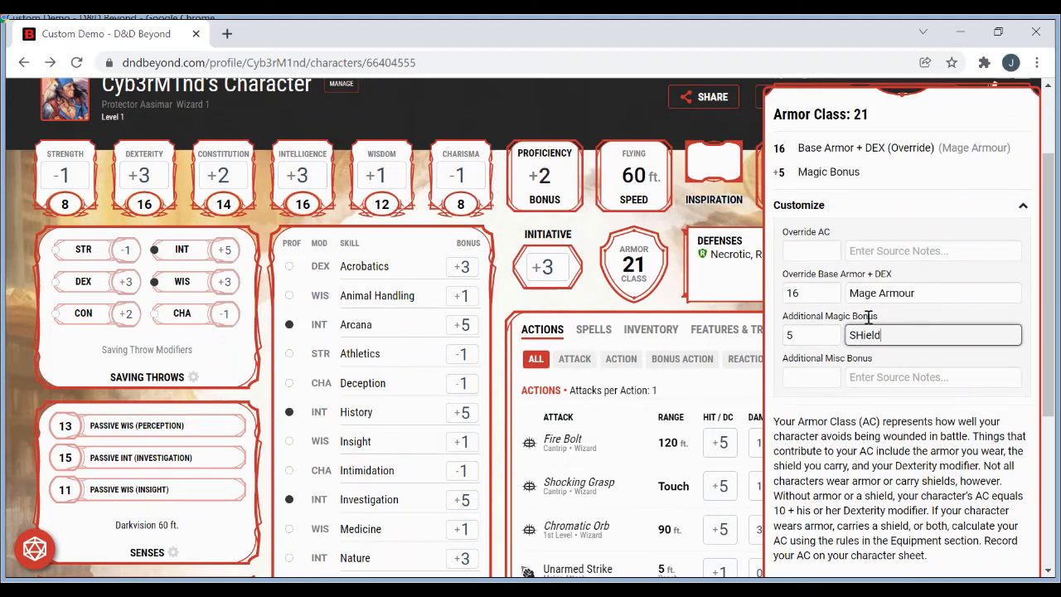
click(819, 378)
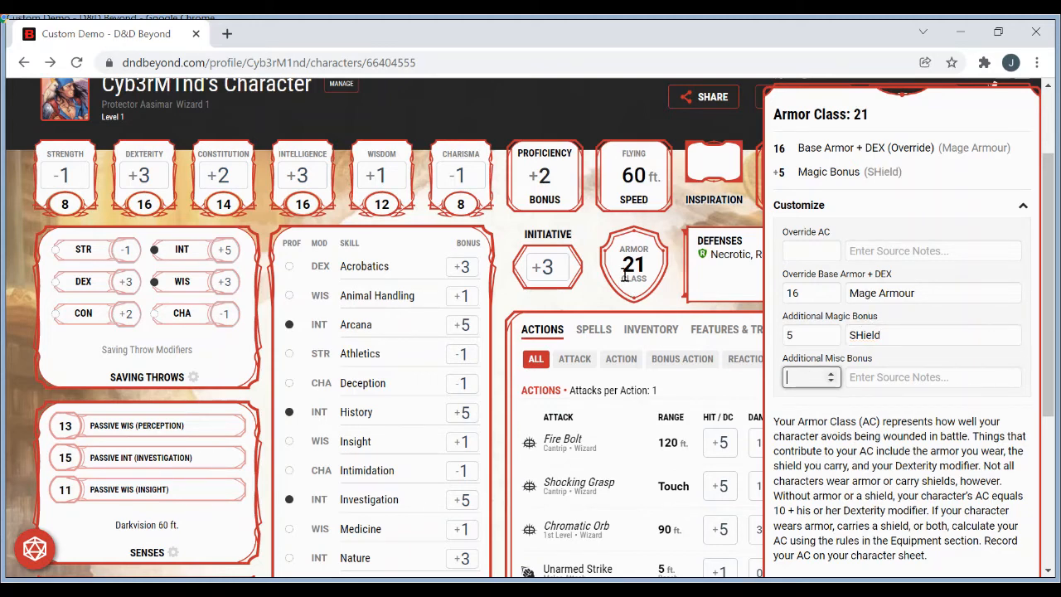
click(809, 335)
click(762, 341)
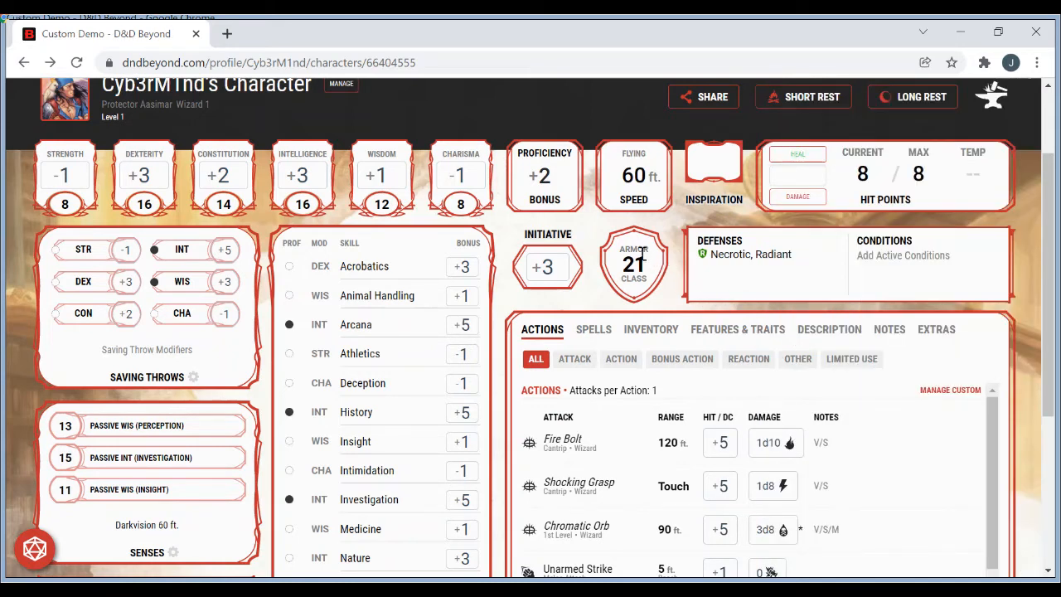
- Reopen the armor class customization options and clear the additional magic bonus value
click(673, 272)
click(912, 207)
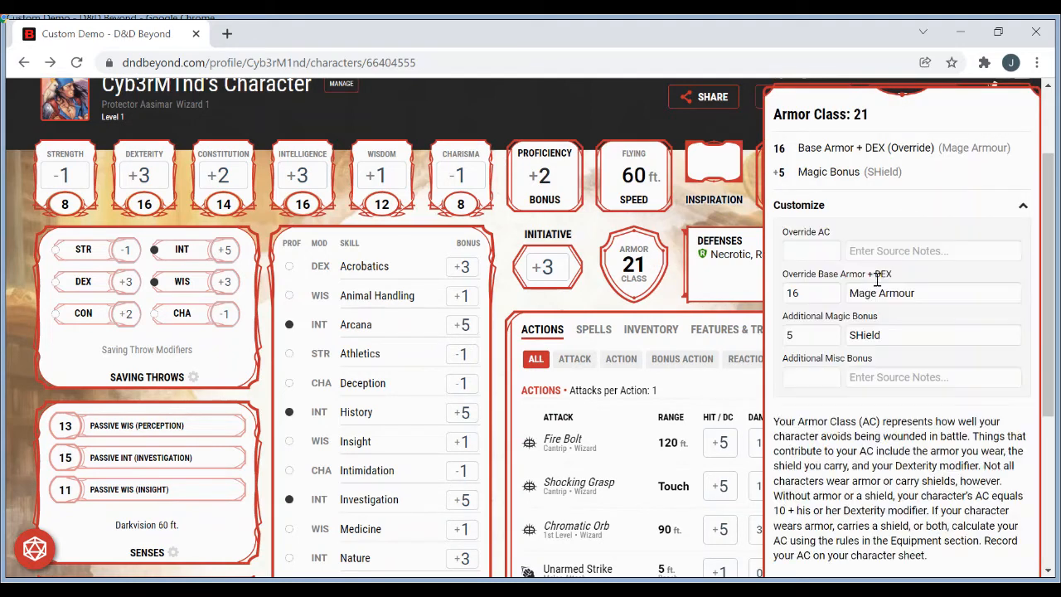
click(788, 334)
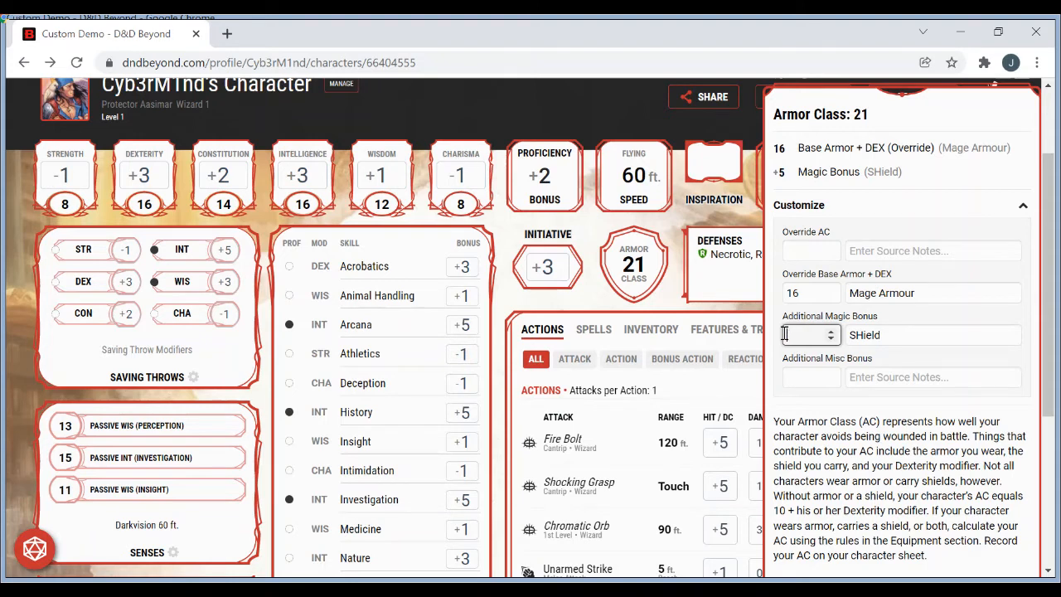
click(797, 385)
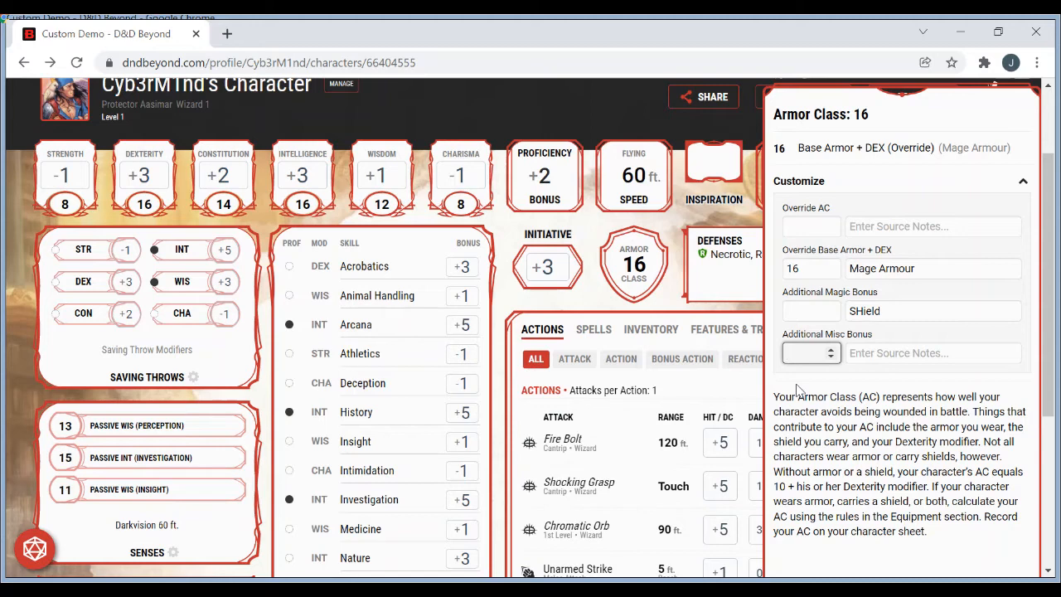
- Clear the base armor plus DEX override together with the Mage Armour and SHield source notes
drag(808, 268, 779, 264)
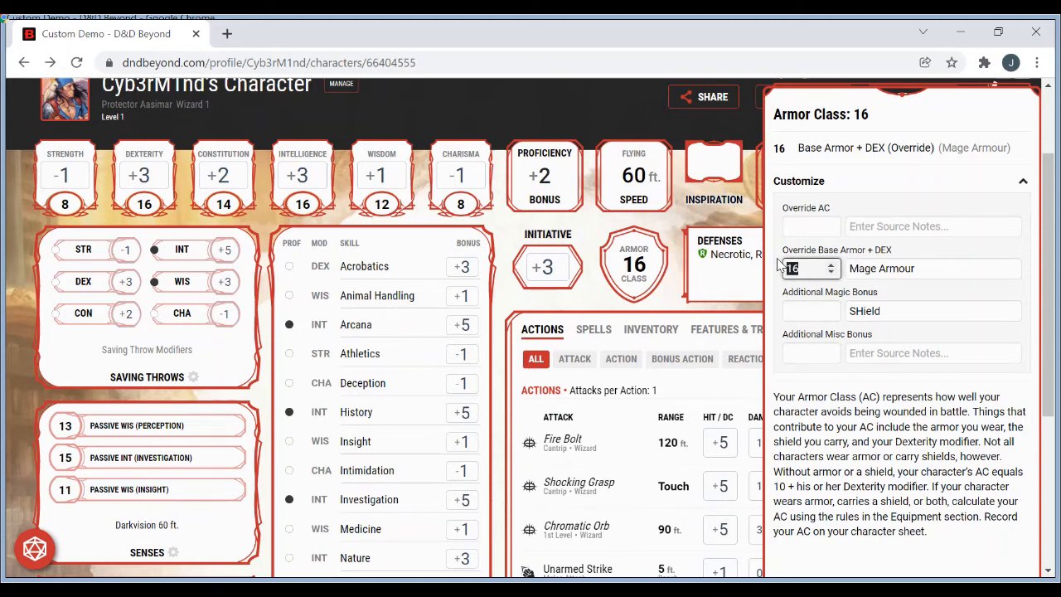
key(BackSpace)
click(952, 294)
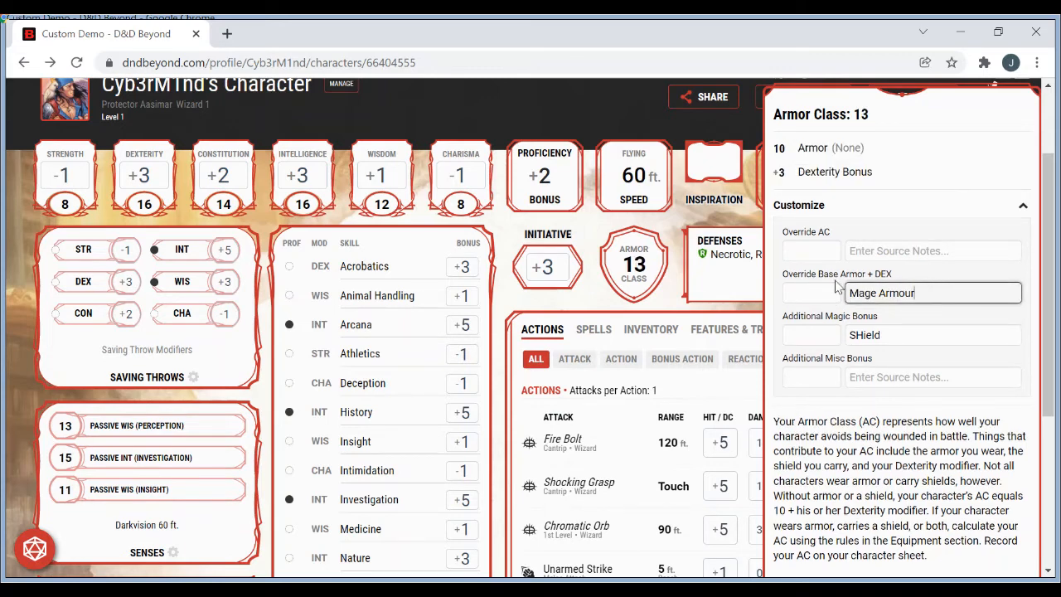
drag(917, 293, 837, 287)
key(BackSpace)
drag(887, 334, 811, 327)
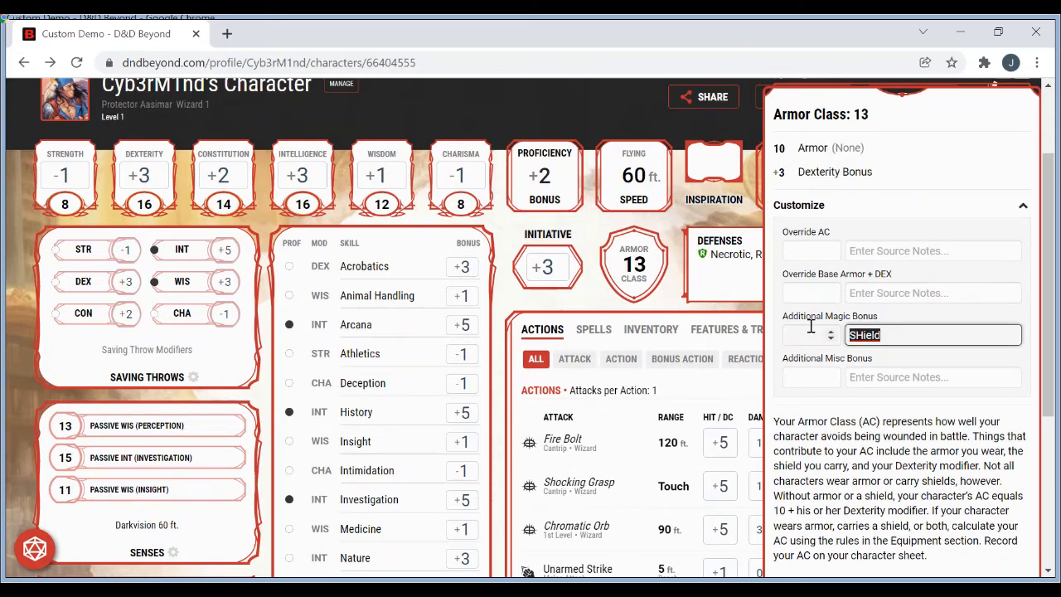
key(BackSpace)
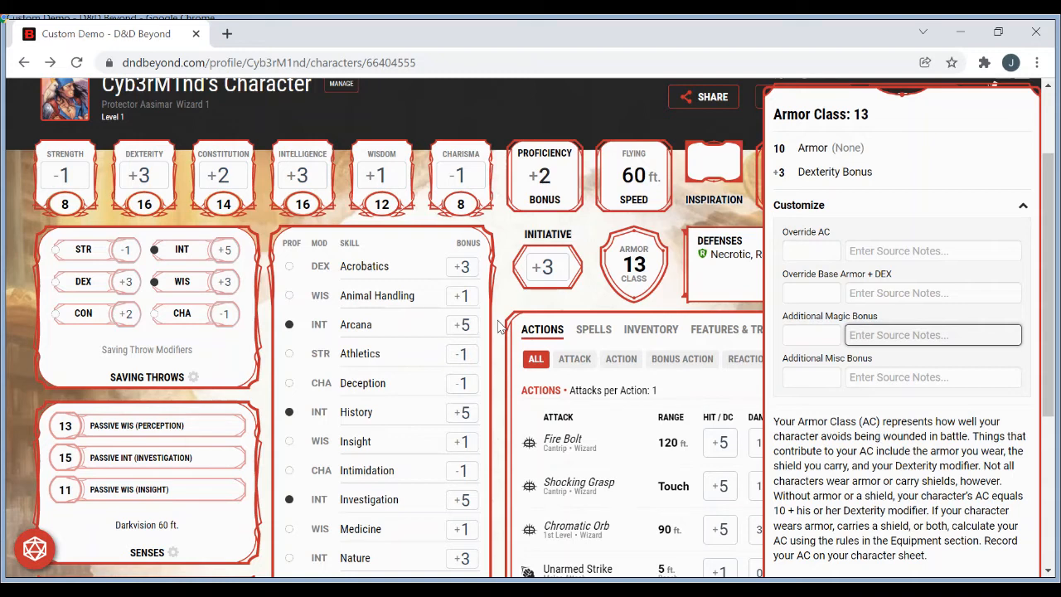
- Close the armor class details and add a custom Fire resistance to the character's defenses
click(500, 327)
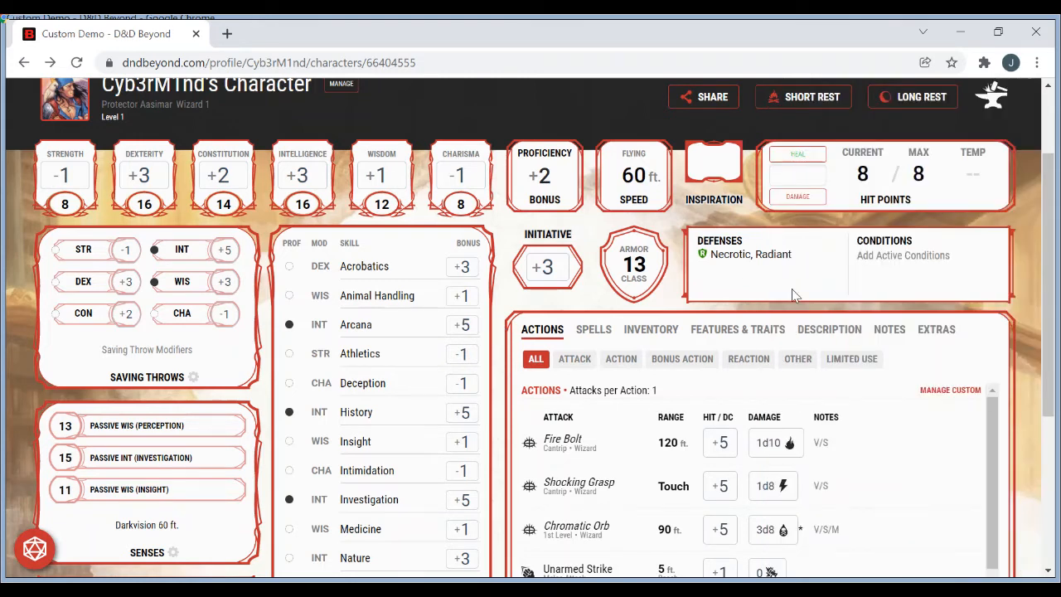
mouse_move(729, 276)
click(737, 284)
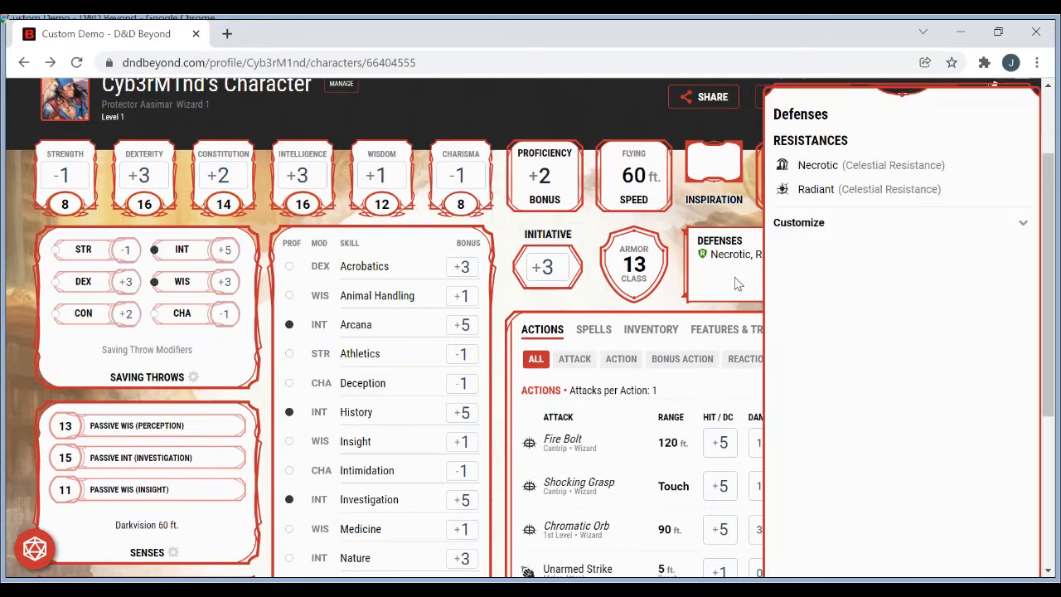
click(963, 236)
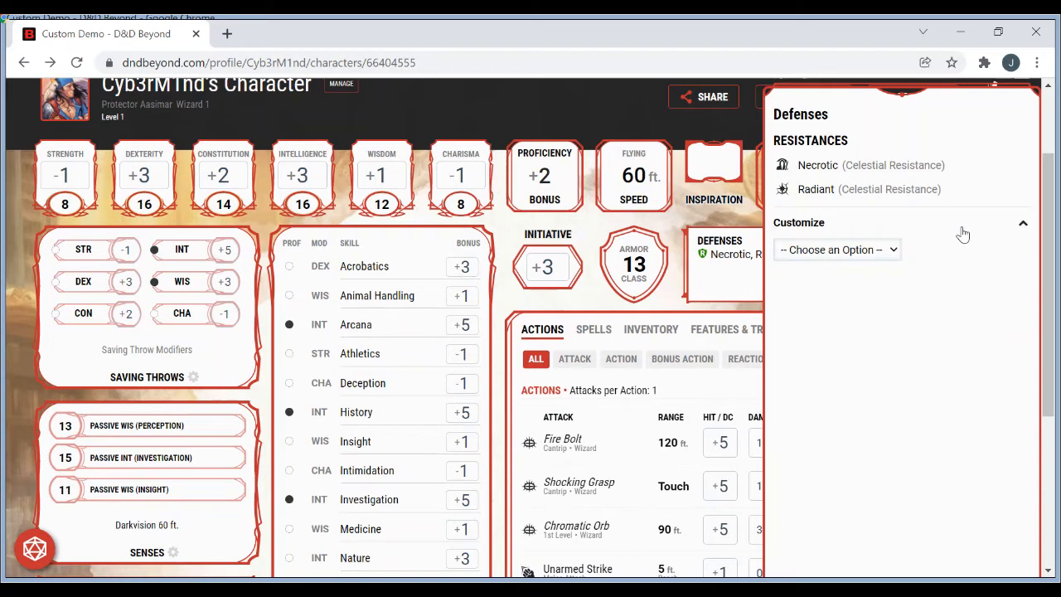
click(856, 295)
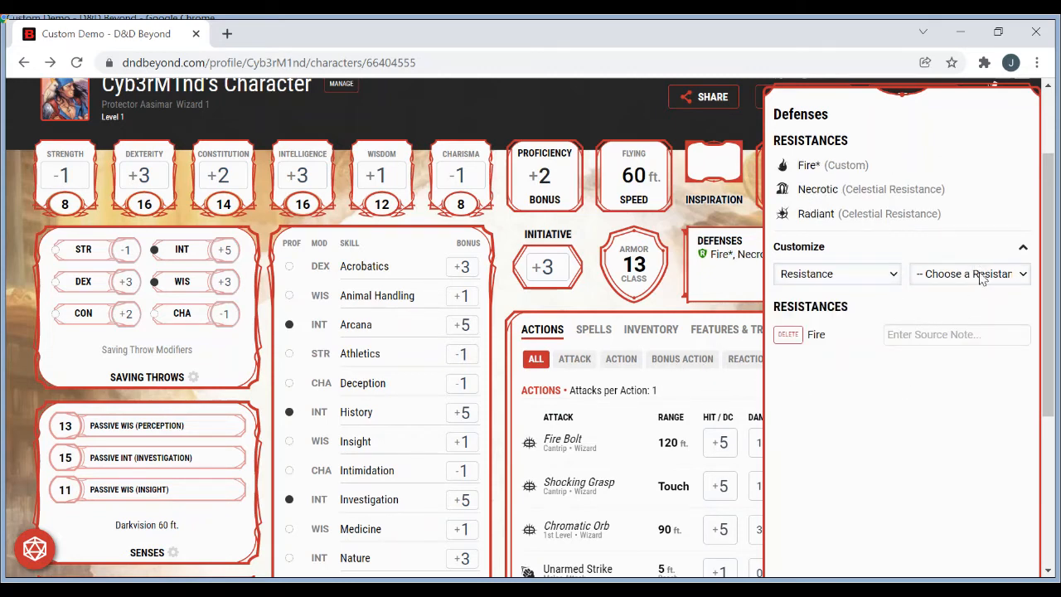
- Enter "Boon from Fire God" as the source note of the Fire resistance and close the defenses details
click(946, 339)
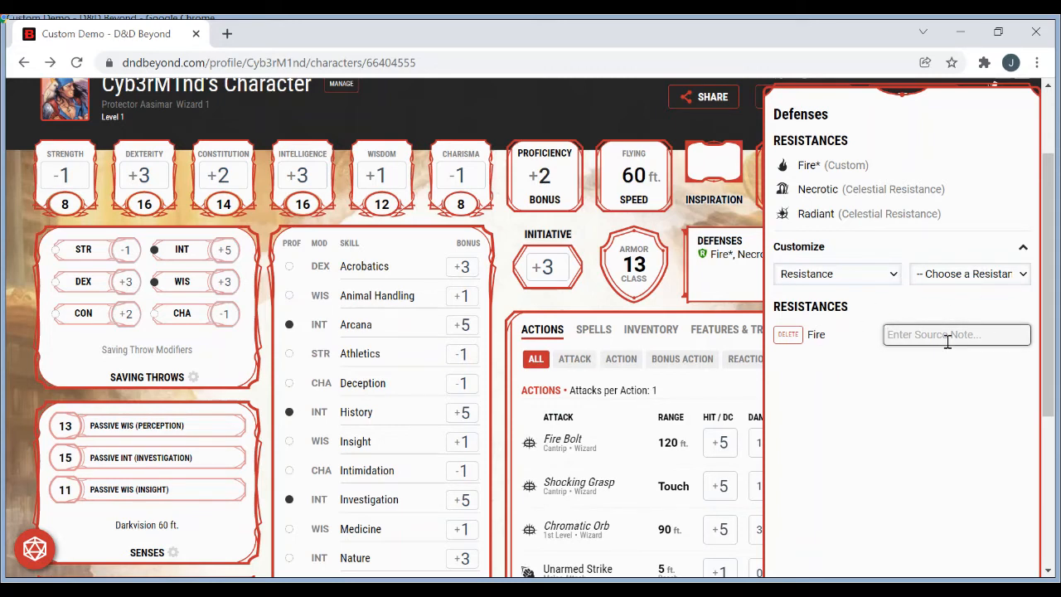
text(B)
key(BackSpace)
text(Boon from Fire God)
click(910, 399)
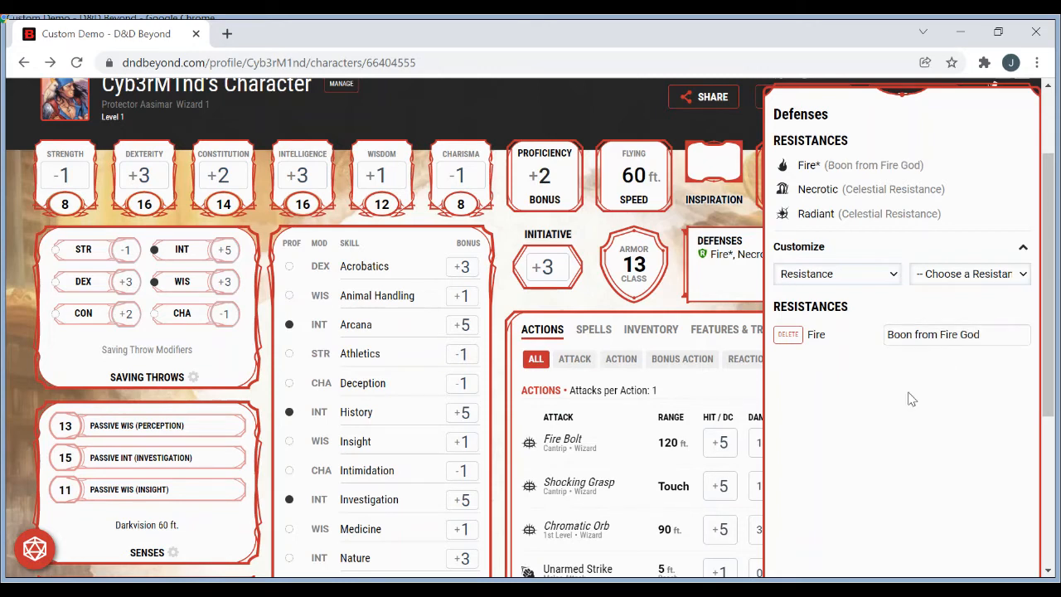
click(675, 304)
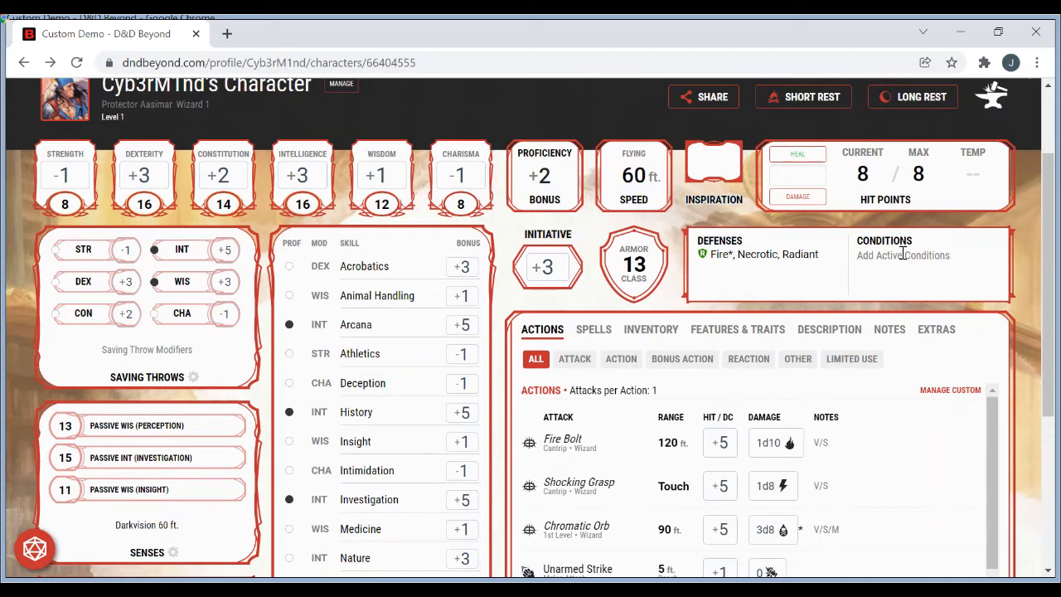
- Reopen the defenses customization options to review the custom resistance entry and close them again
click(779, 255)
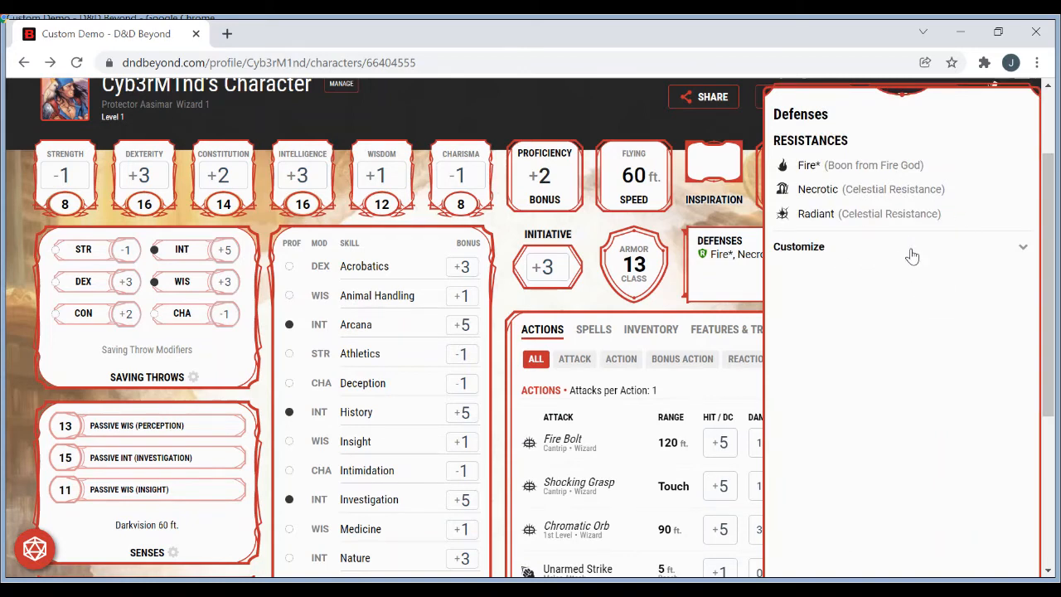
click(906, 249)
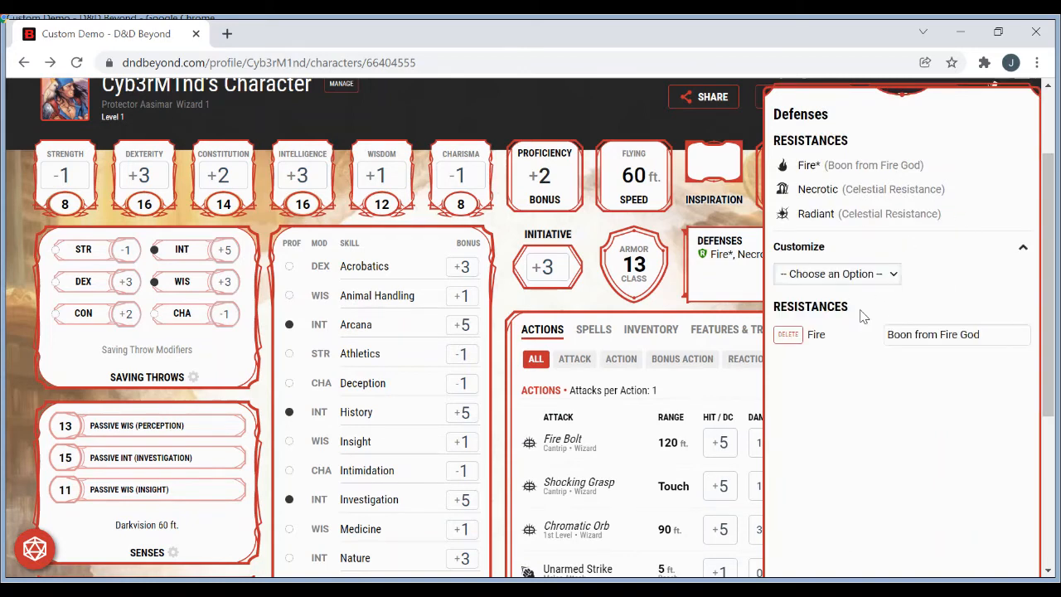
click(569, 309)
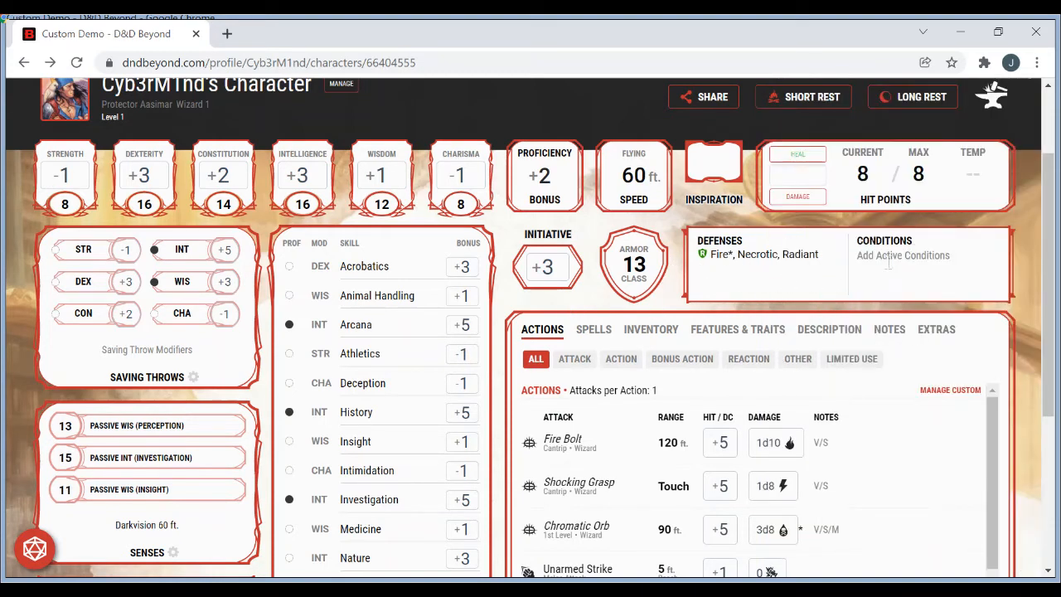
- Open the character's conditions and set the Exhaustion to level 2 after trying level 4
click(886, 263)
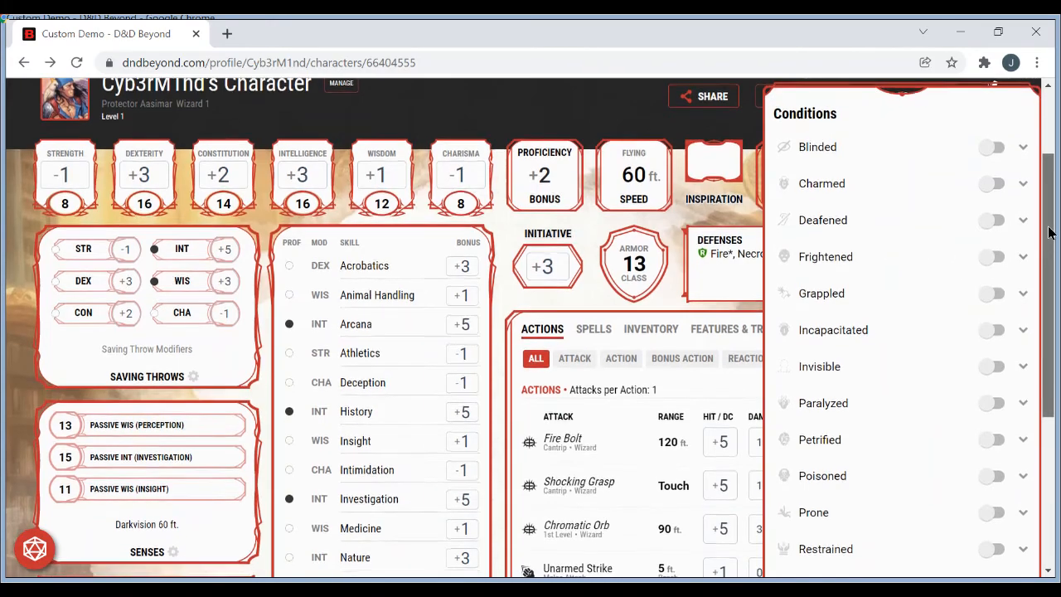
drag(1046, 264, 1046, 341)
scroll(1044, 341, down, 1)
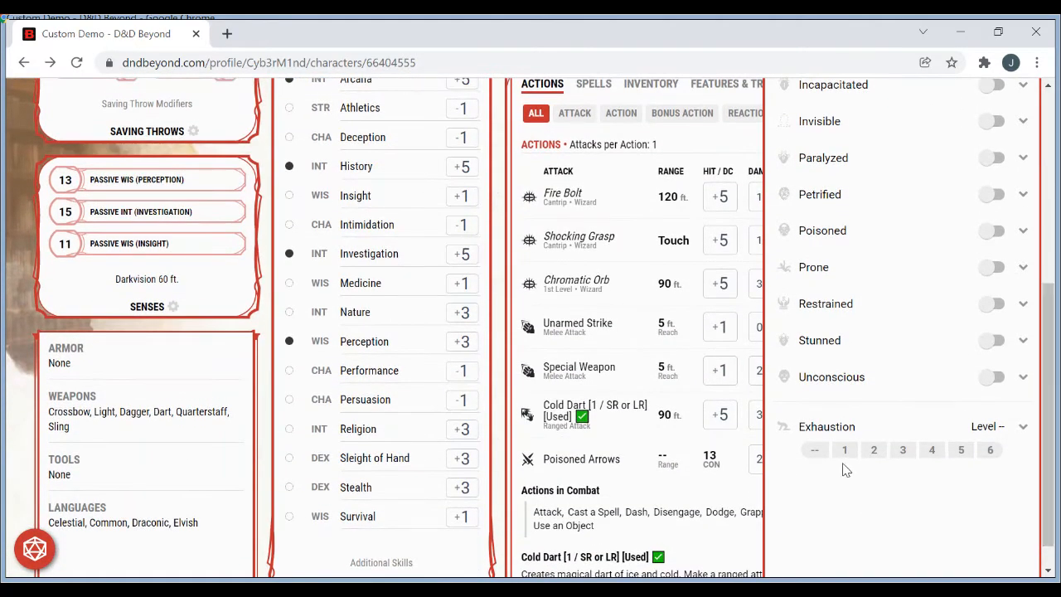
click(932, 450)
click(873, 449)
- Expand the Poisoned condition's description, activate the condition and close the conditions list
drag(1048, 456, 1055, 378)
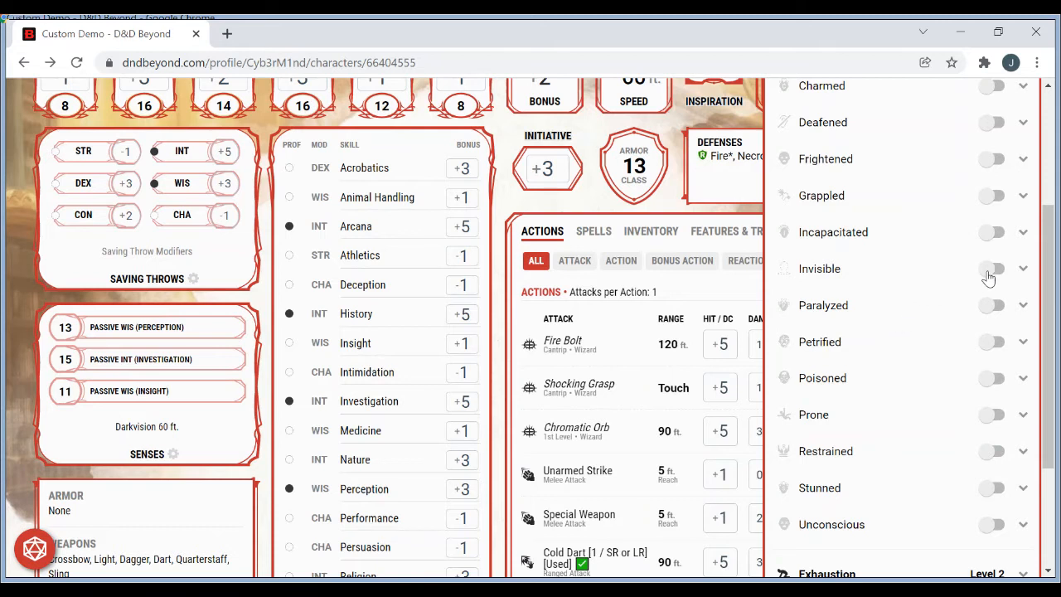
click(1023, 378)
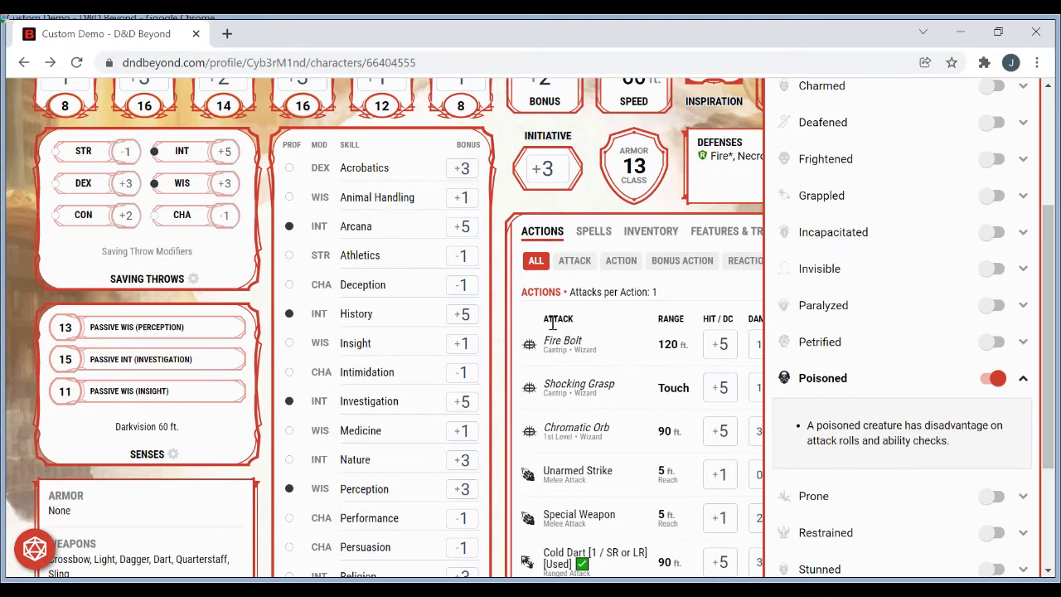
click(504, 313)
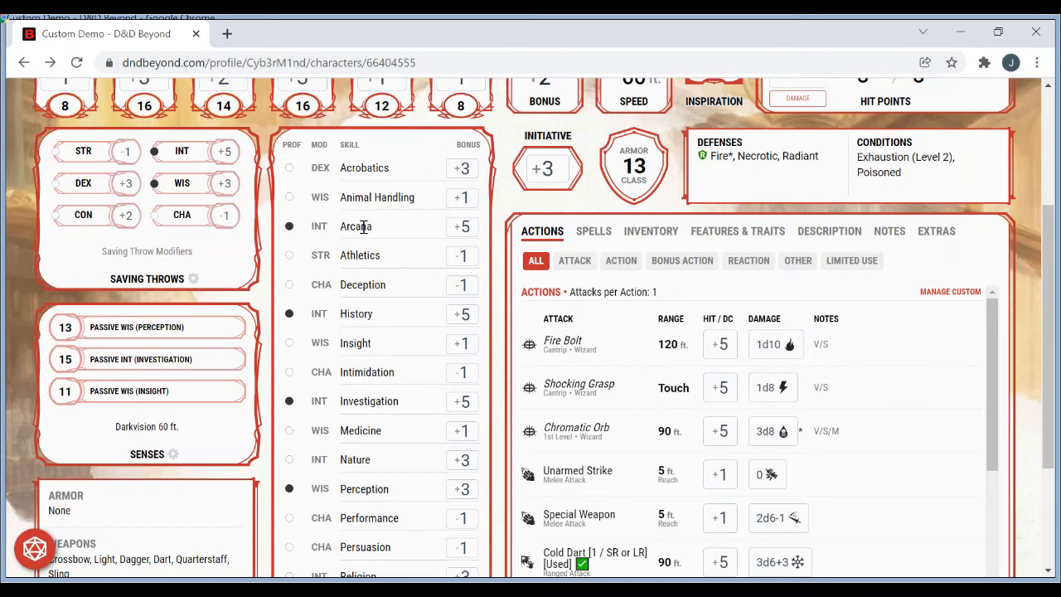
- Roll an Arcana check flat and again with disadvantage, clear the dice results, and view the Animal Handling roll options
click(451, 232)
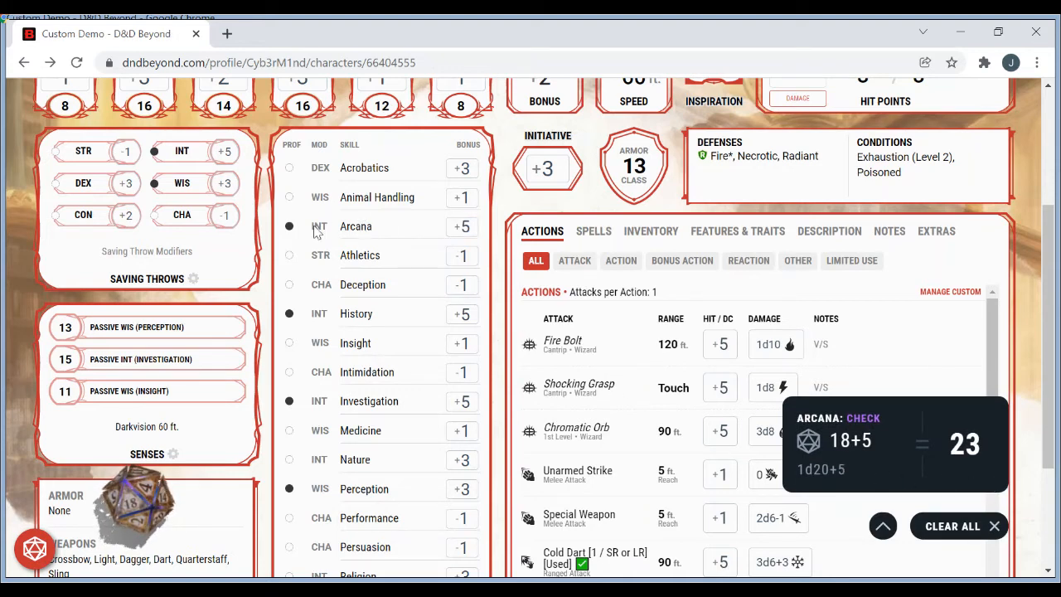
right_click(462, 233)
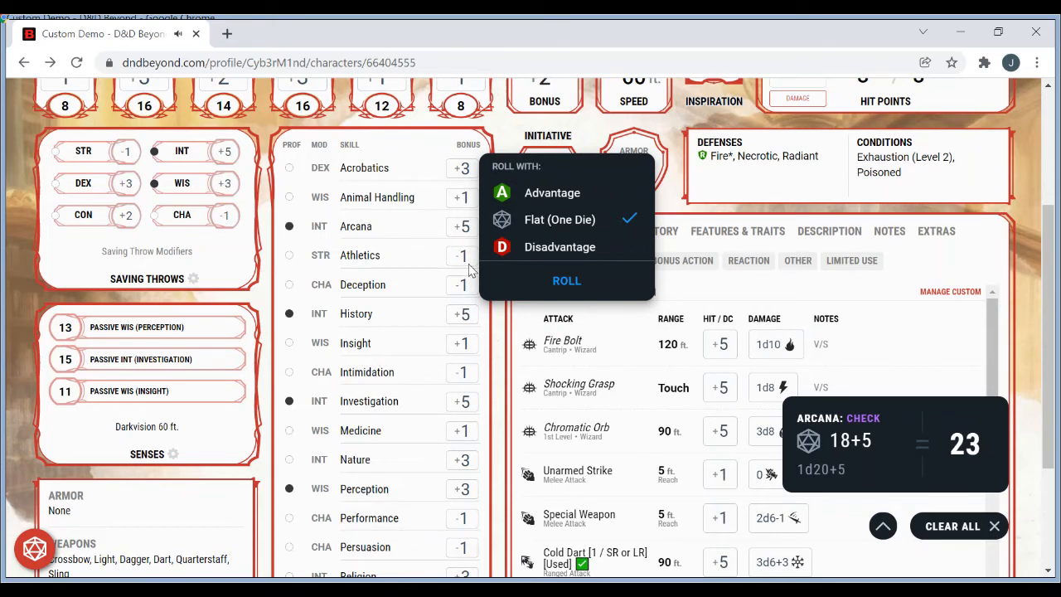
click(570, 248)
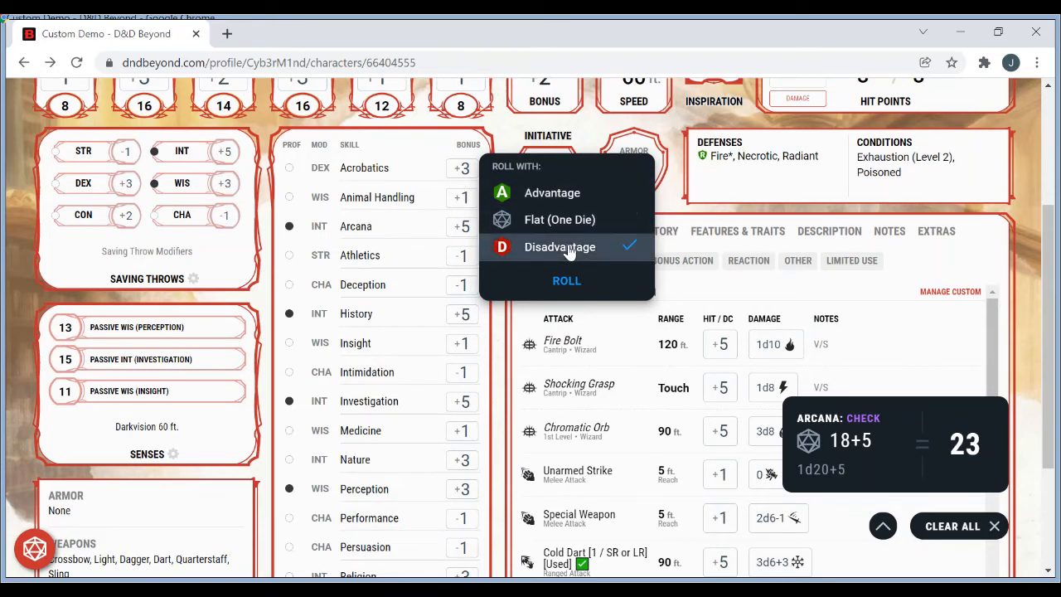
click(567, 281)
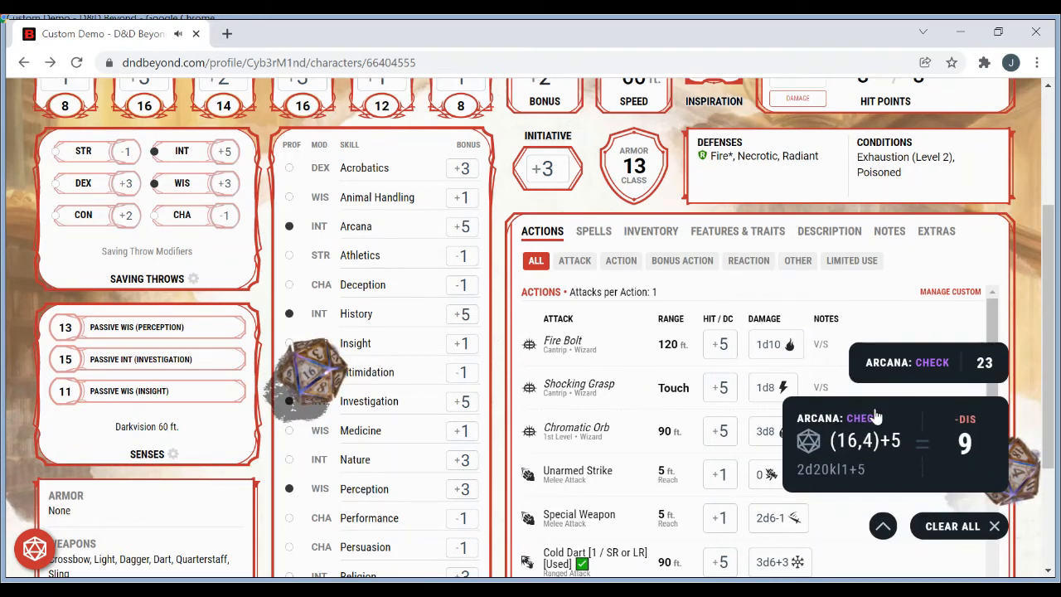
click(945, 526)
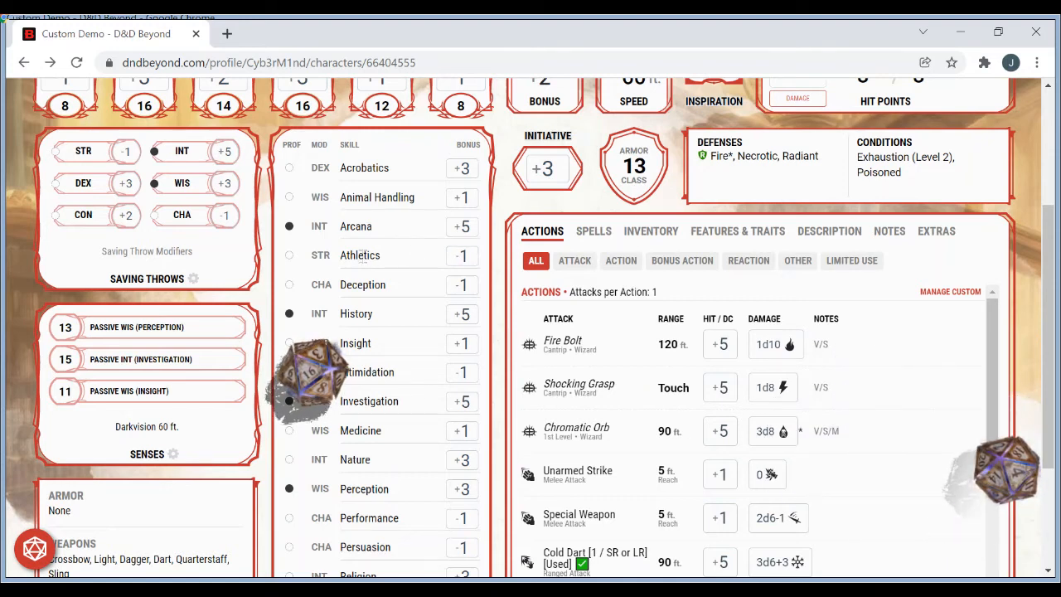
right_click(464, 199)
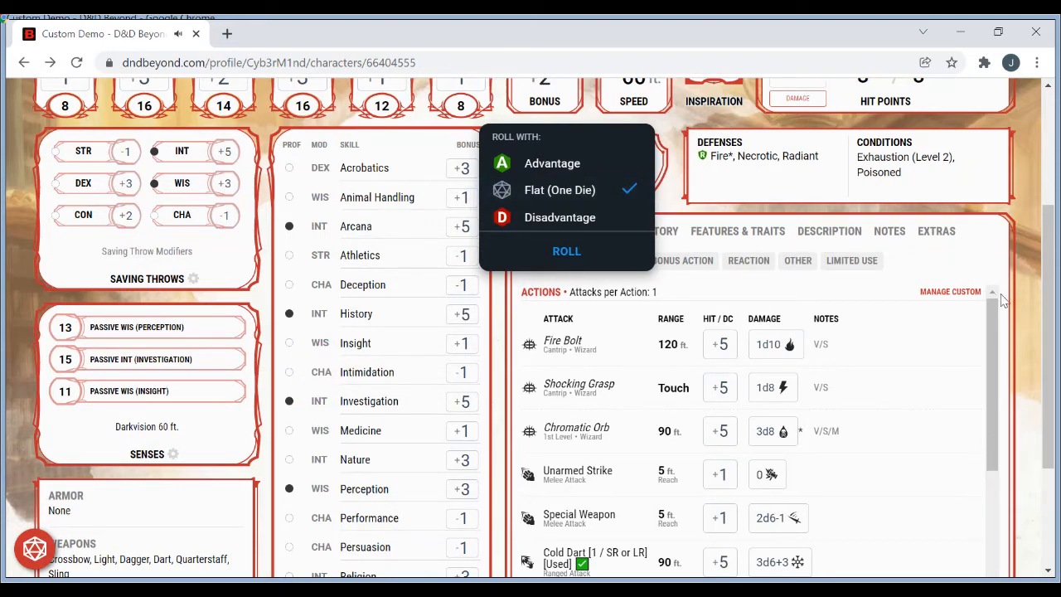
click(1027, 319)
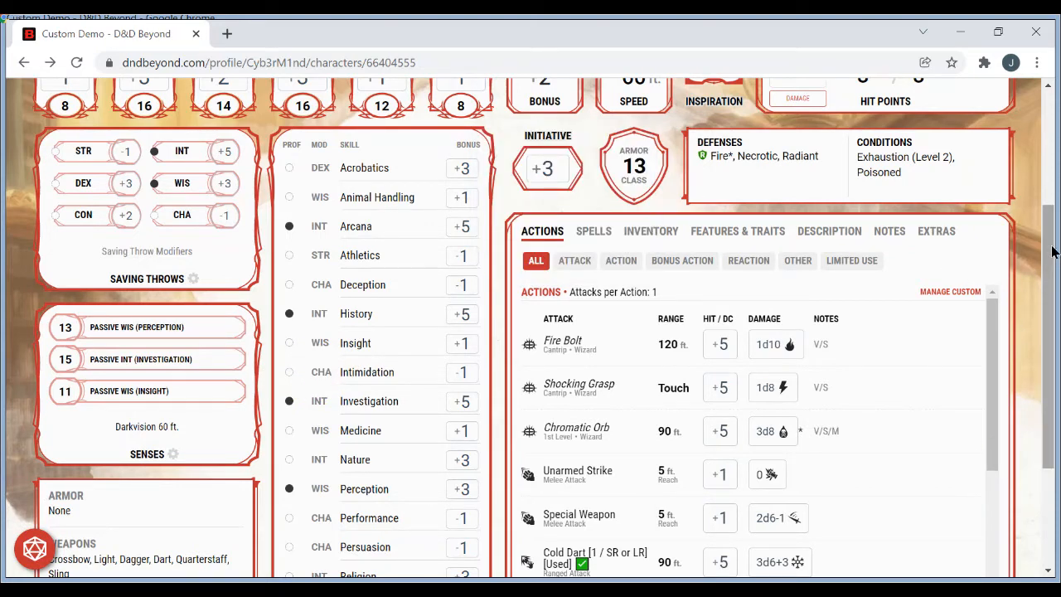
- Deactivate the Poisoned condition, reset the Exhaustion level to none and close the conditions list
scroll(1050, 243, up, 2)
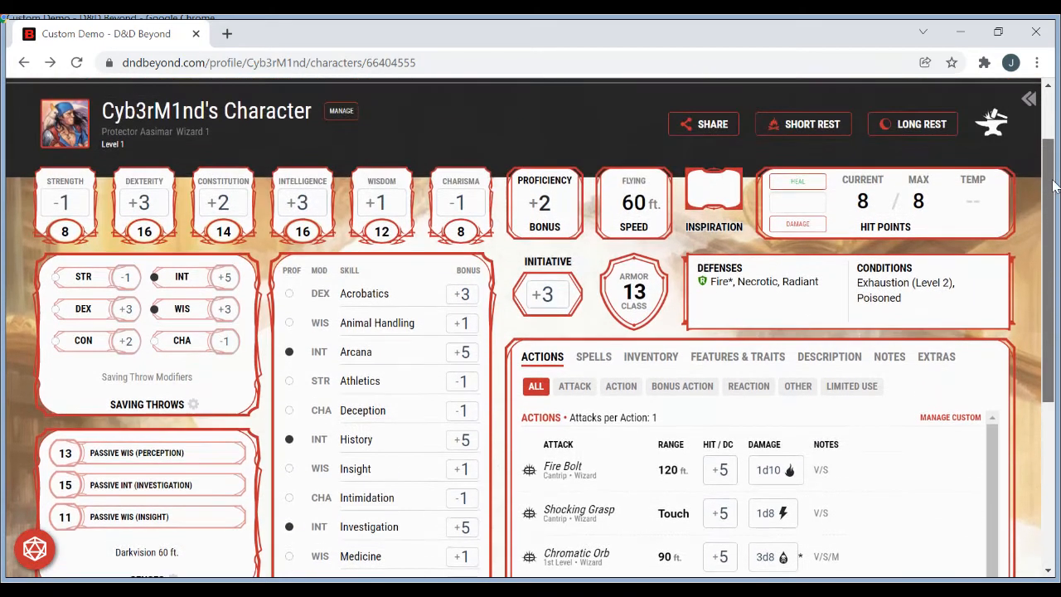
click(910, 298)
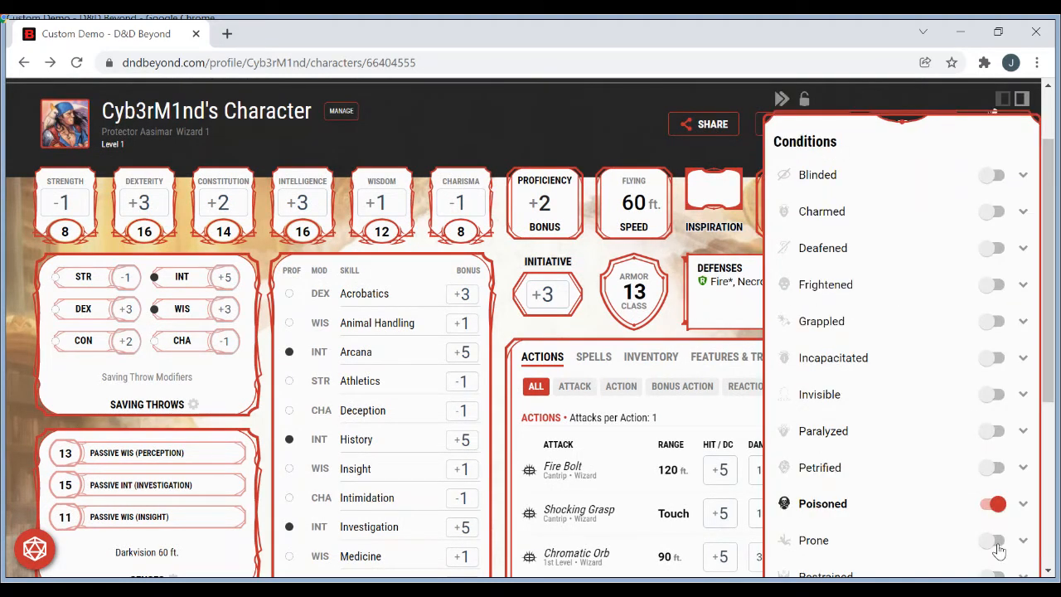
click(994, 505)
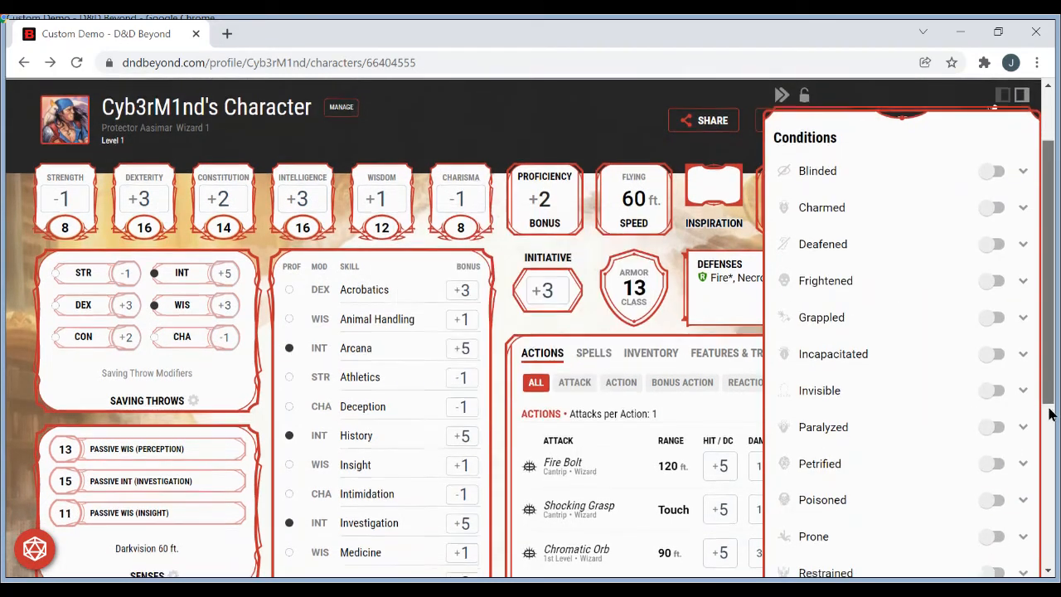
scroll(904, 514, down, 4)
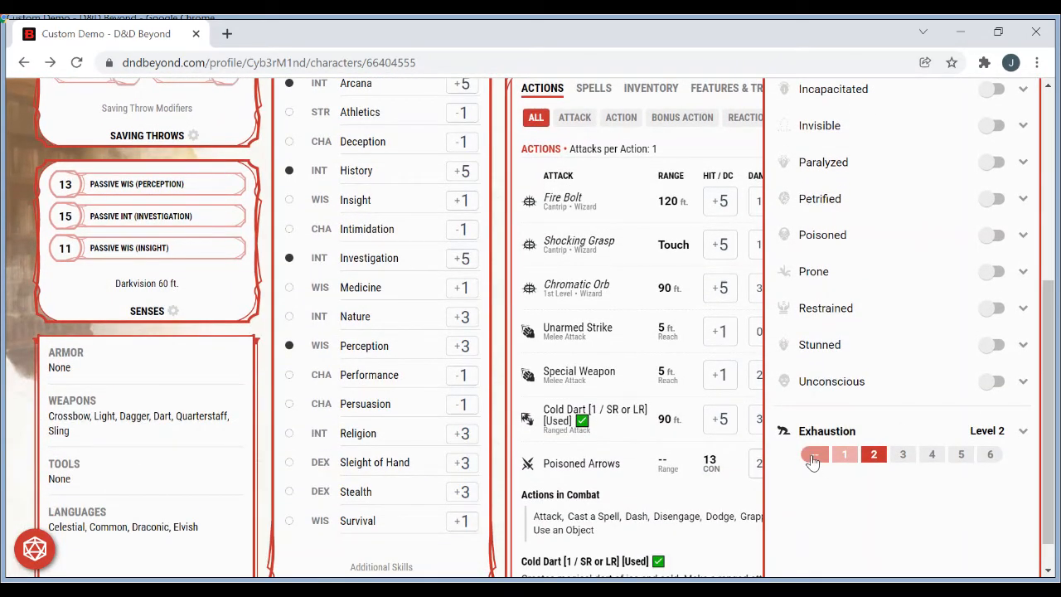
click(813, 458)
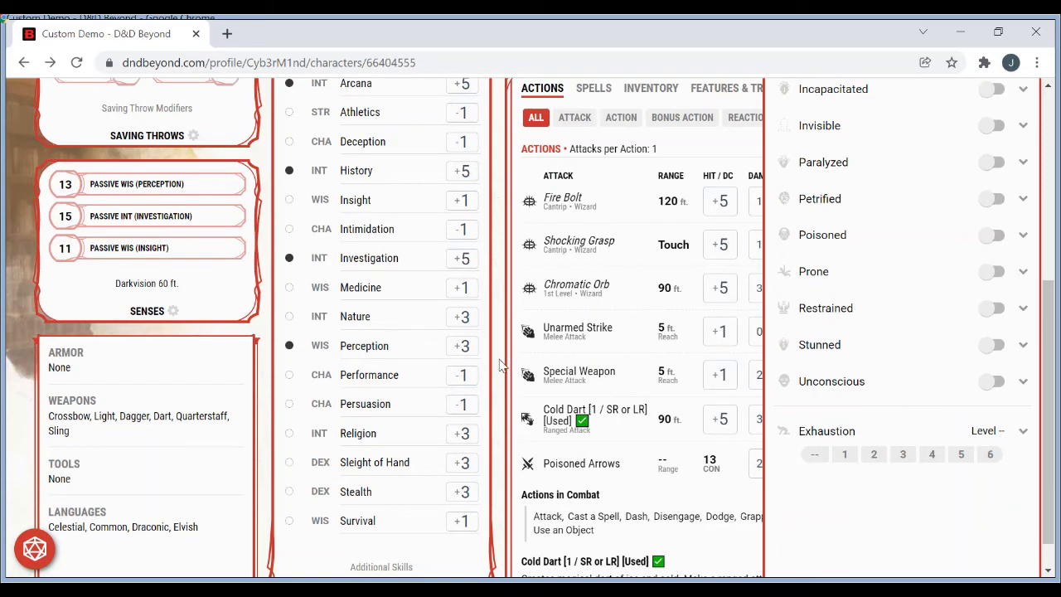
click(595, 347)
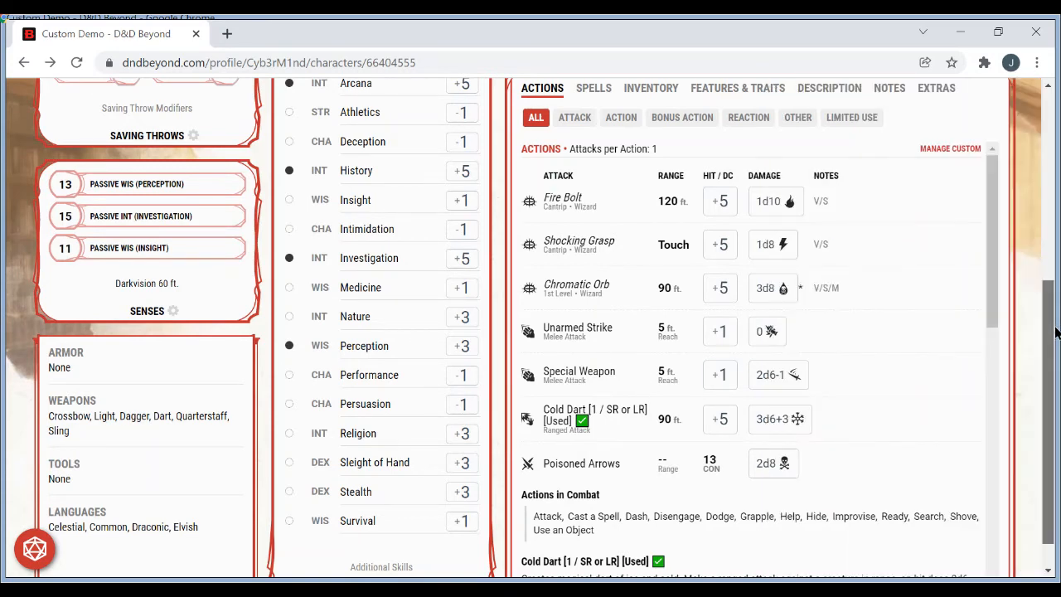
- Open the Strength saving throw's customization options and set its proficiency level to half proficiency
drag(1049, 373, 1055, 245)
scroll(1054, 246, up, 1)
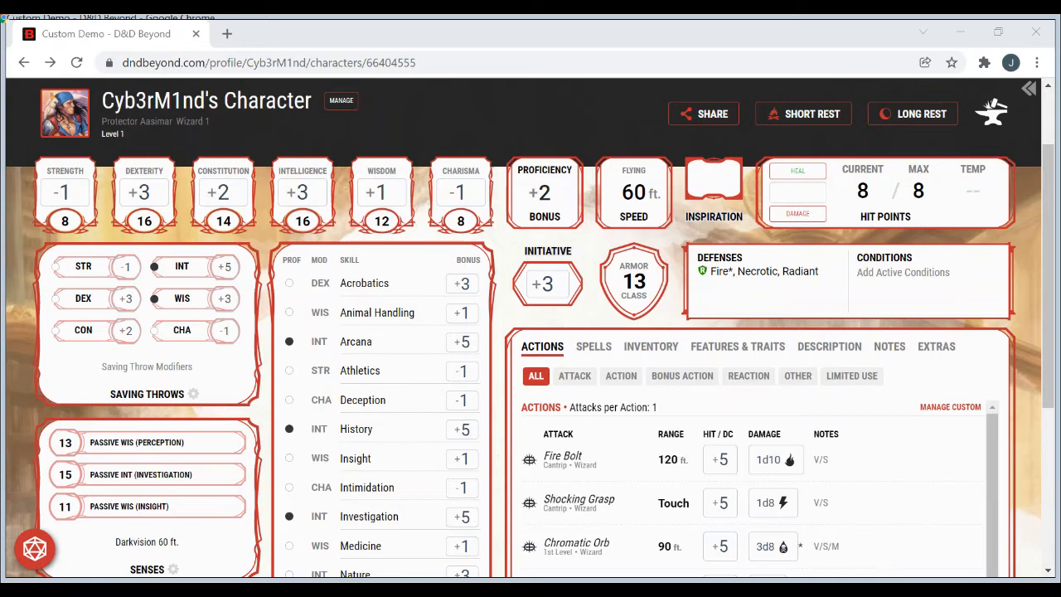
click(314, 525)
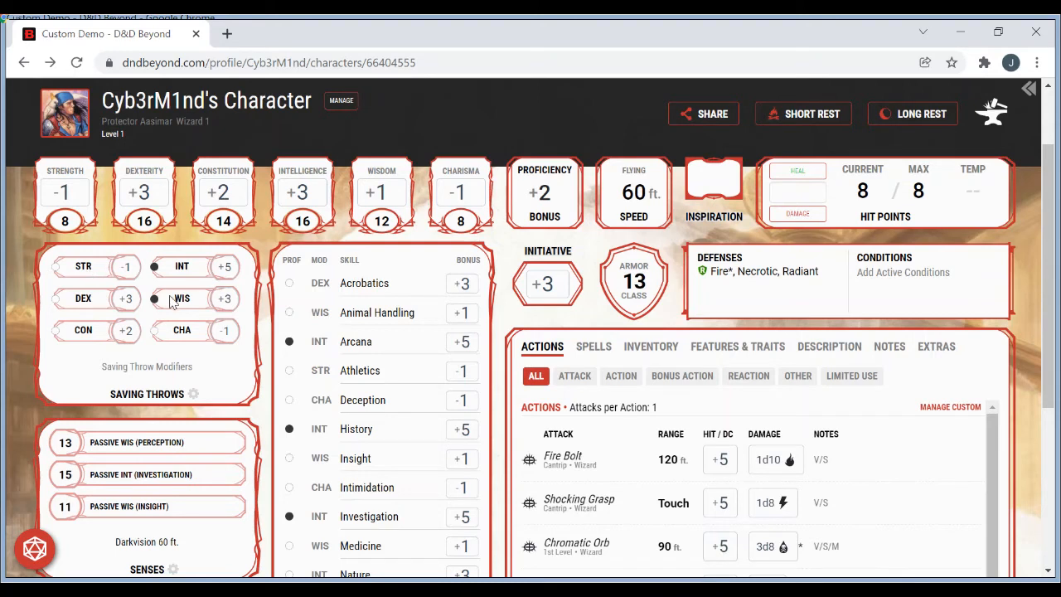
click(97, 272)
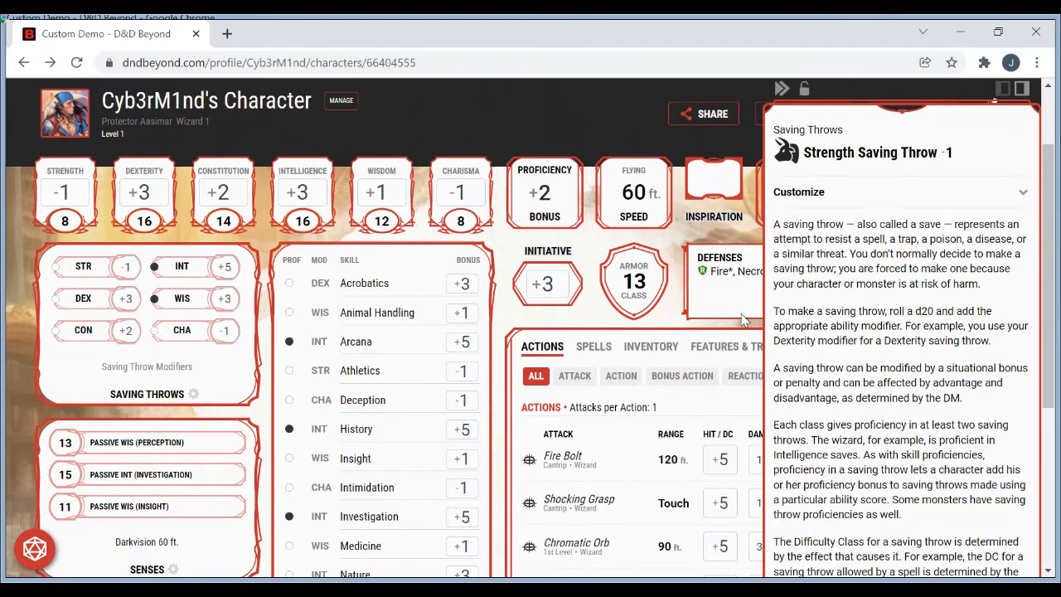
click(939, 195)
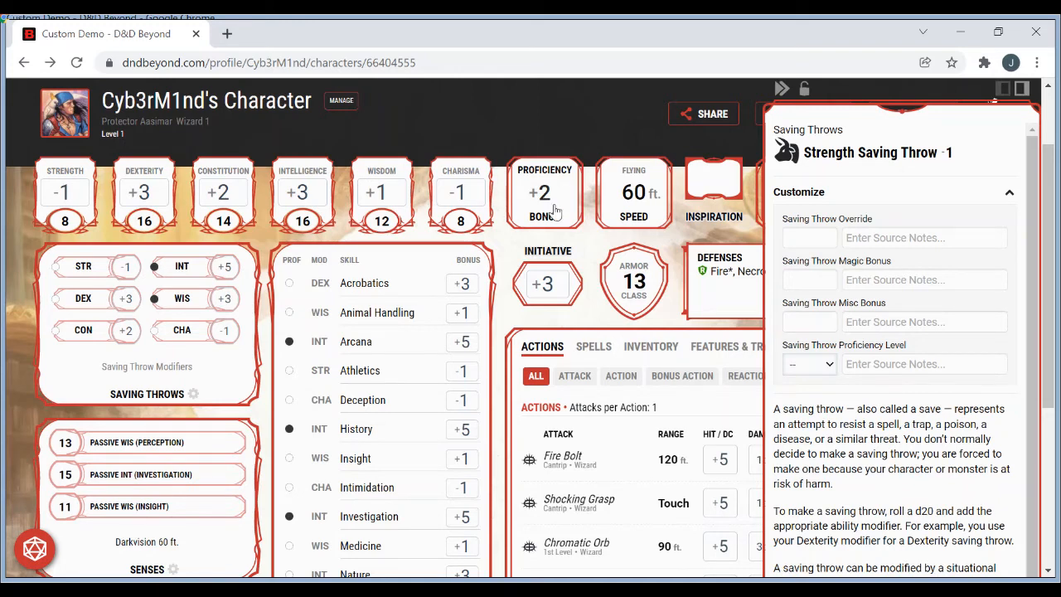
click(824, 415)
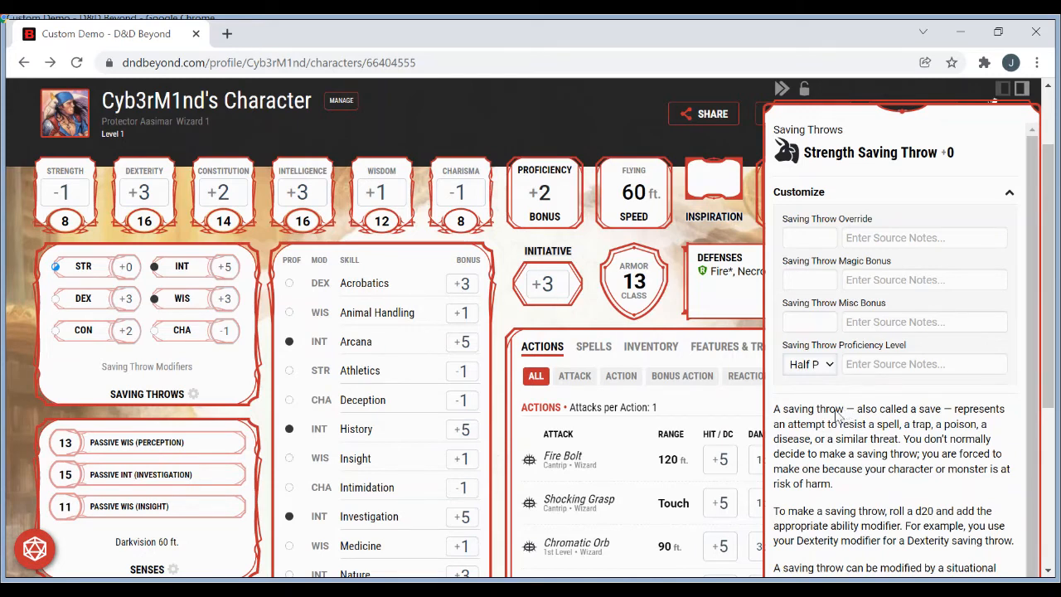
- Reset the Strength saving throw's proficiency level to the blank "--" option and close its details
key(Down)
key(Down)
click(808, 365)
click(811, 383)
click(495, 336)
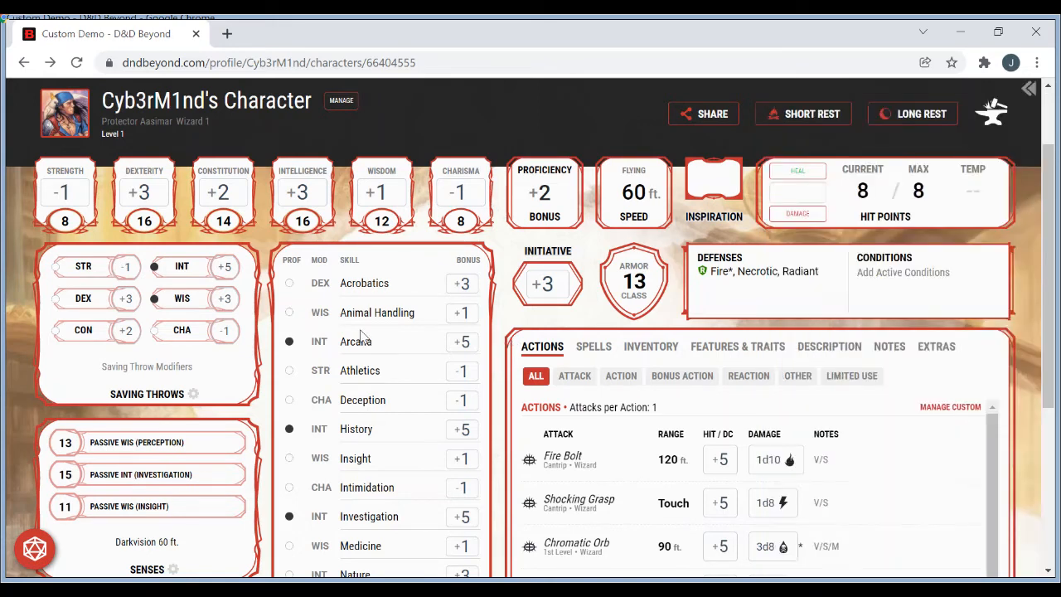
- Give the Strength saving throw a magic bonus of 3 with the source note "test" and roll that save
click(160, 397)
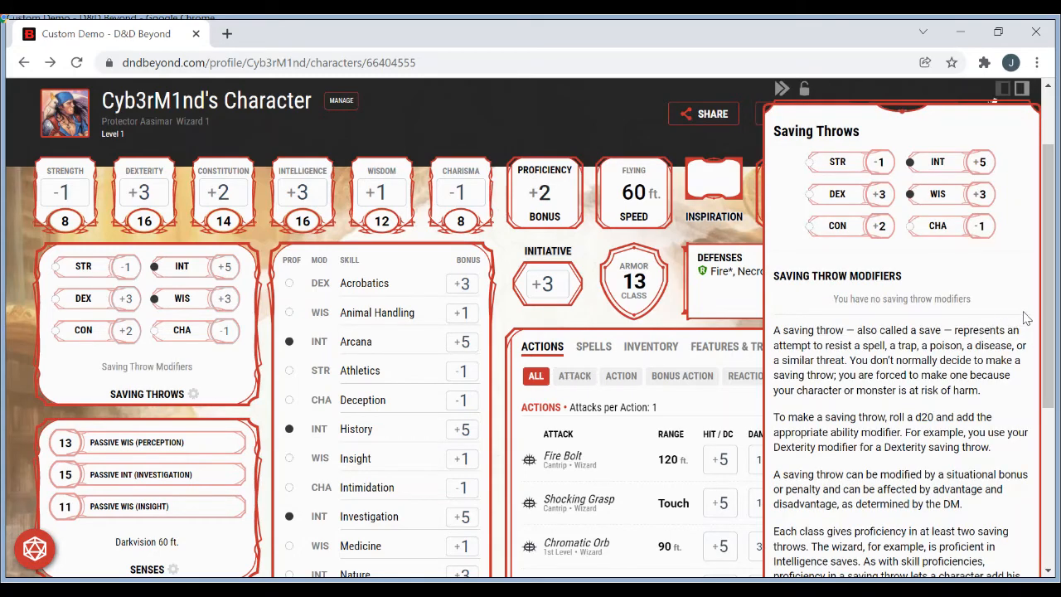
drag(1049, 311, 1056, 252)
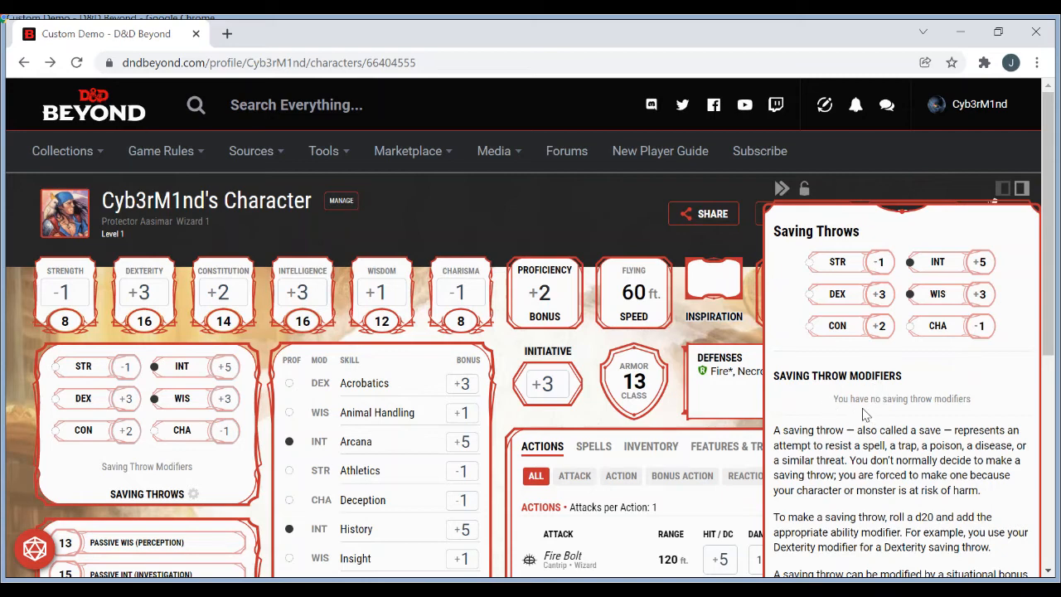
click(833, 264)
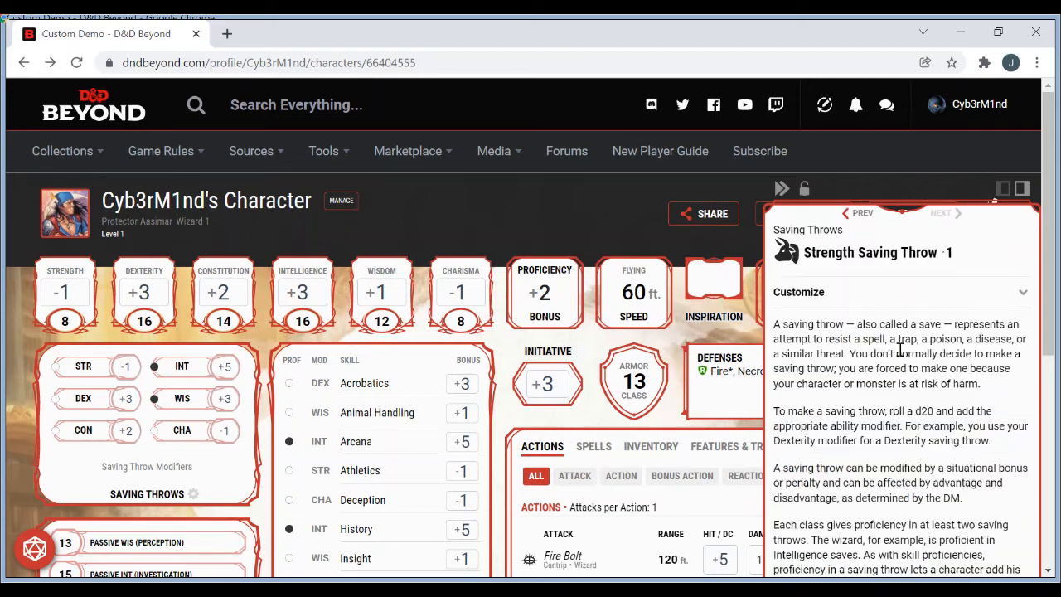
click(982, 291)
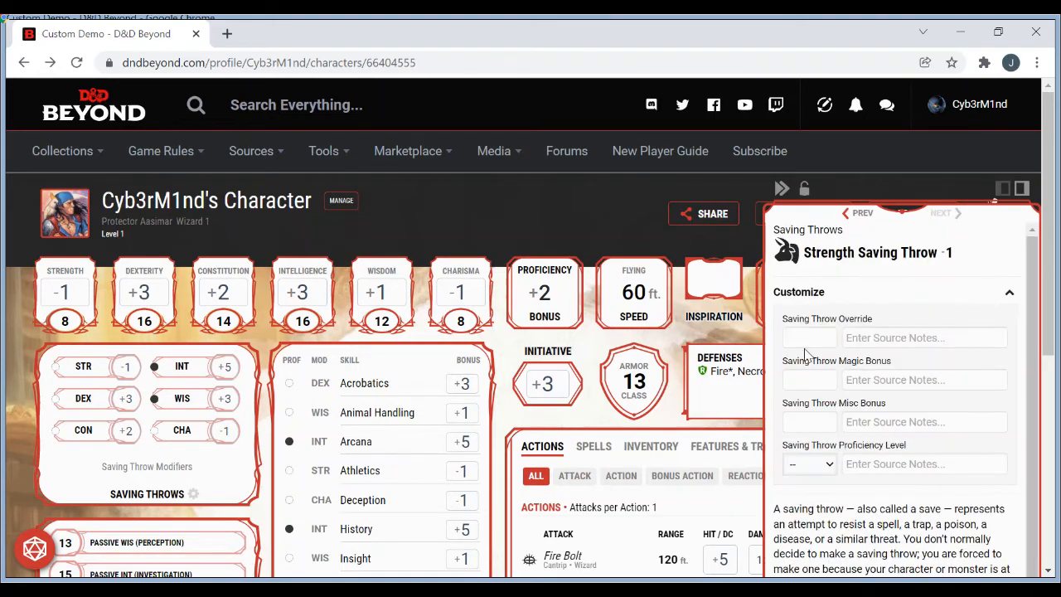
click(826, 377)
text(3)
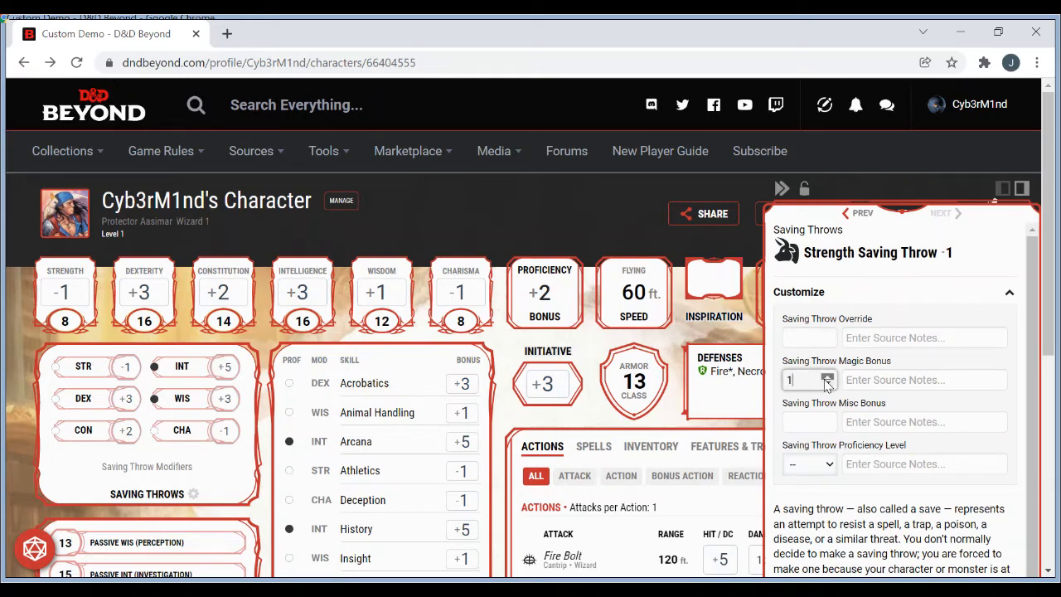
click(871, 383)
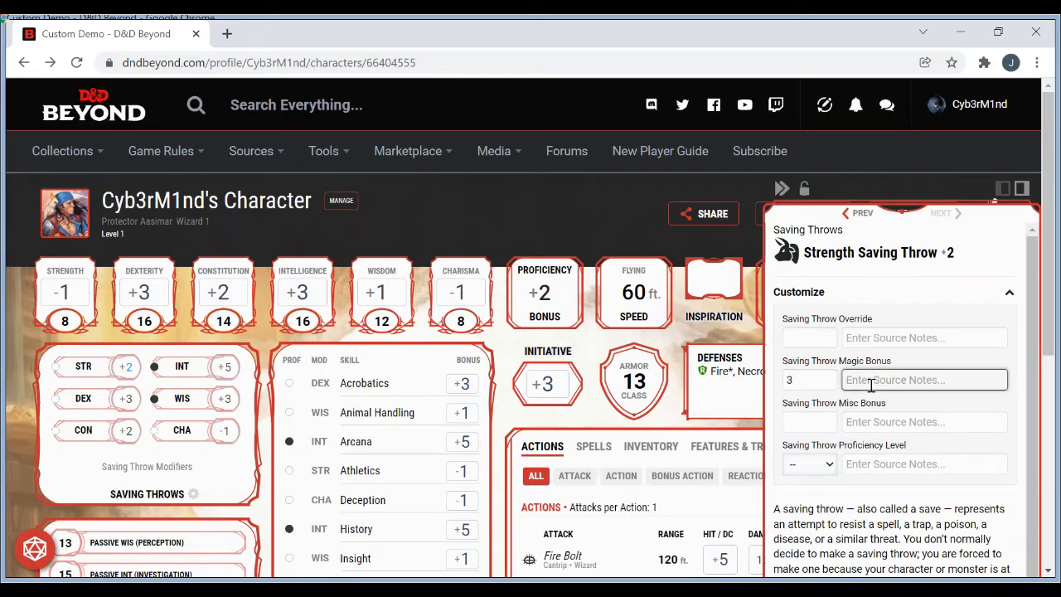
text(test)
key(Tab)
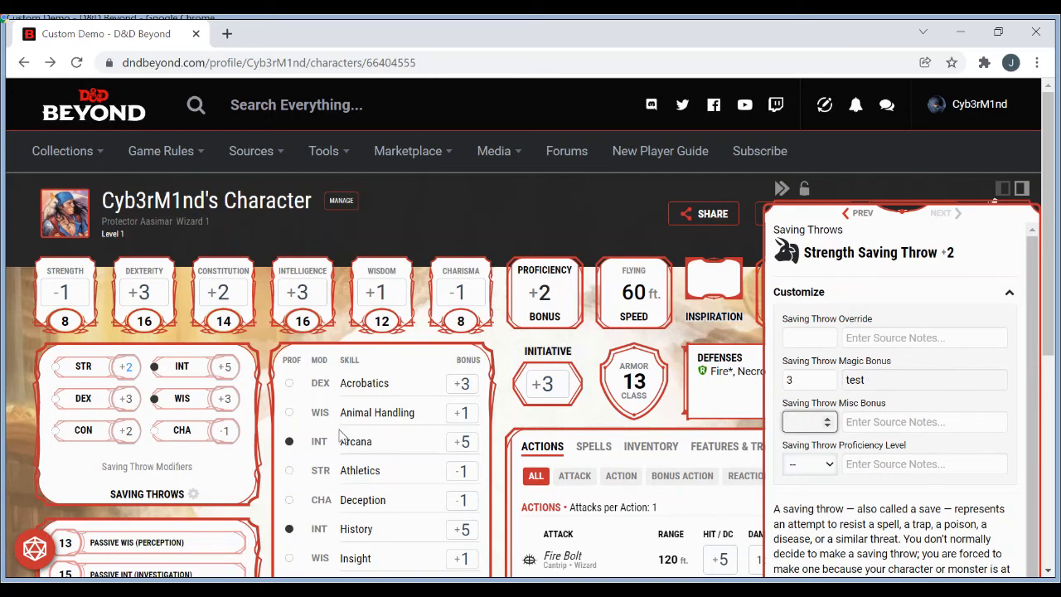
click(274, 456)
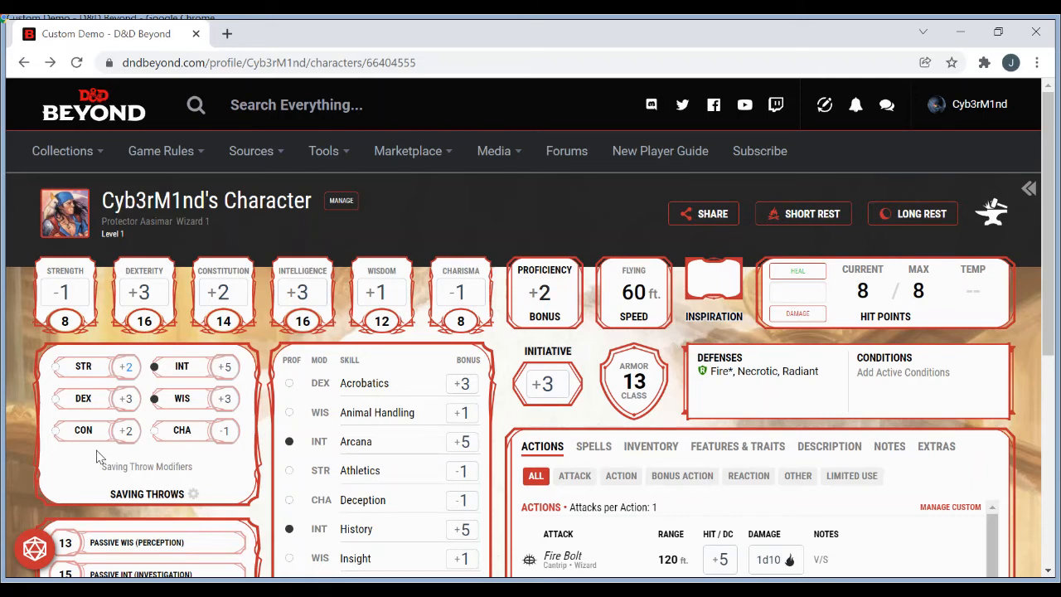
click(127, 370)
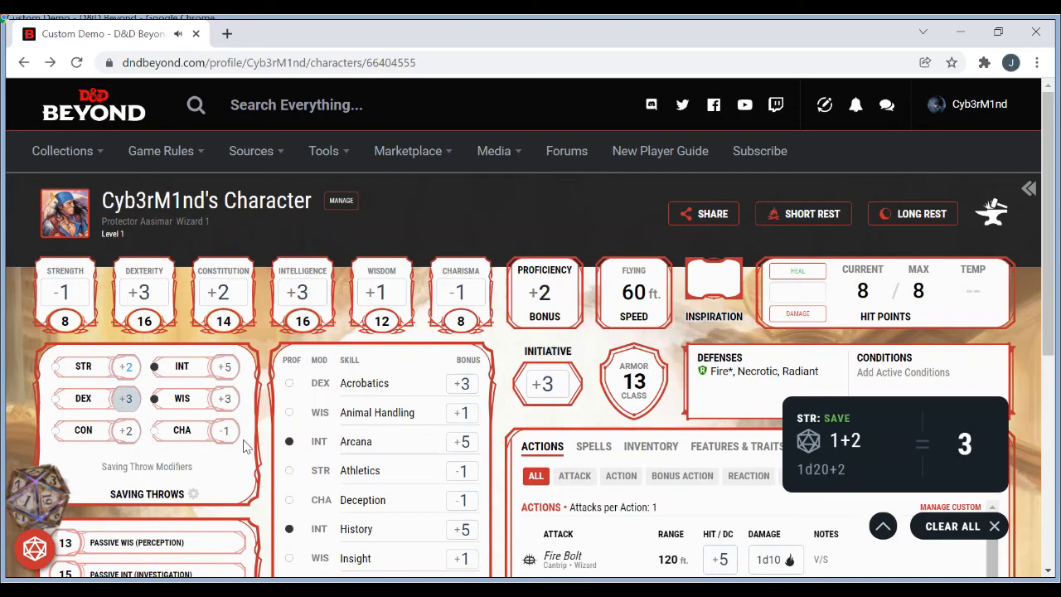
- Remove the Strength saving throw's magic bonus and its source note, and clear the dice results
click(83, 375)
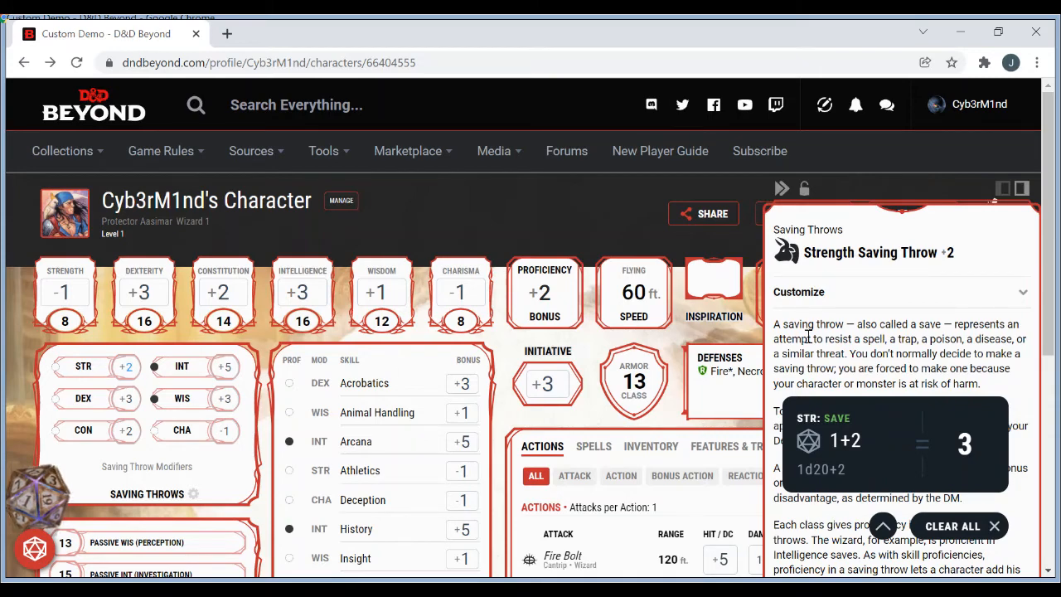
click(892, 300)
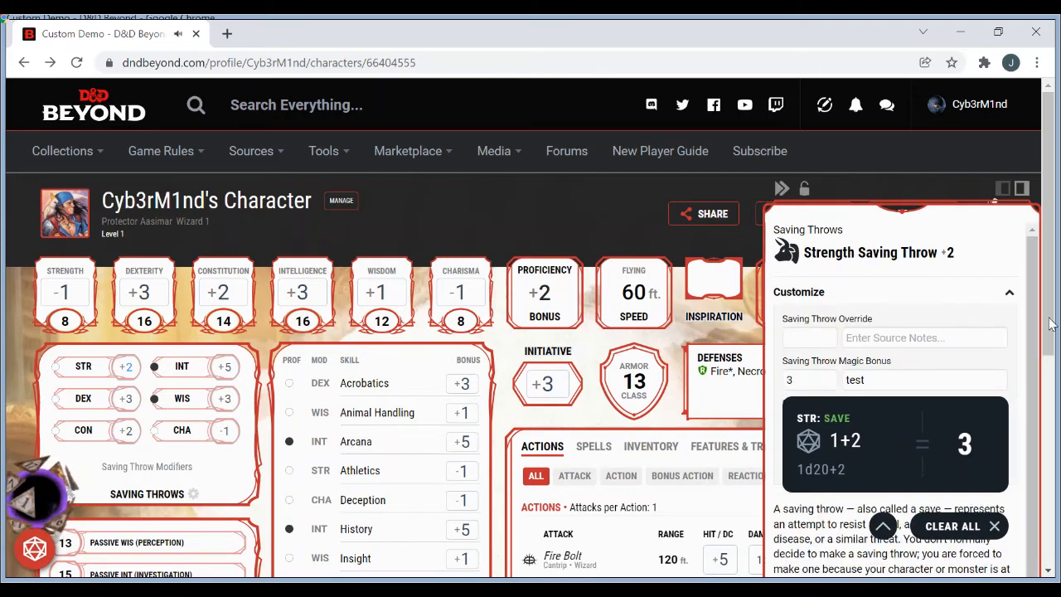
drag(1051, 323, 1055, 365)
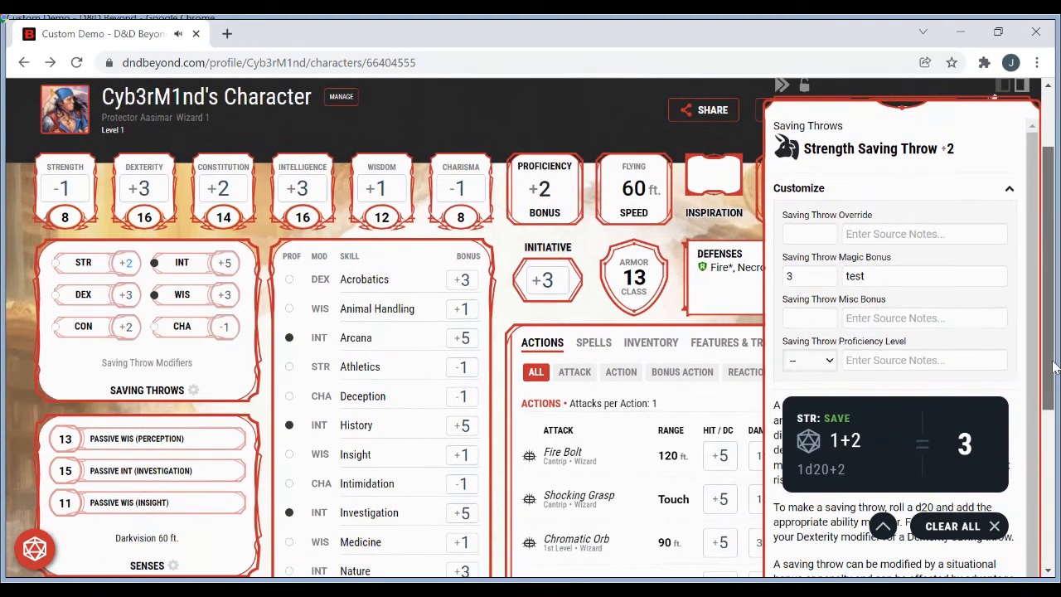
double_click(790, 276)
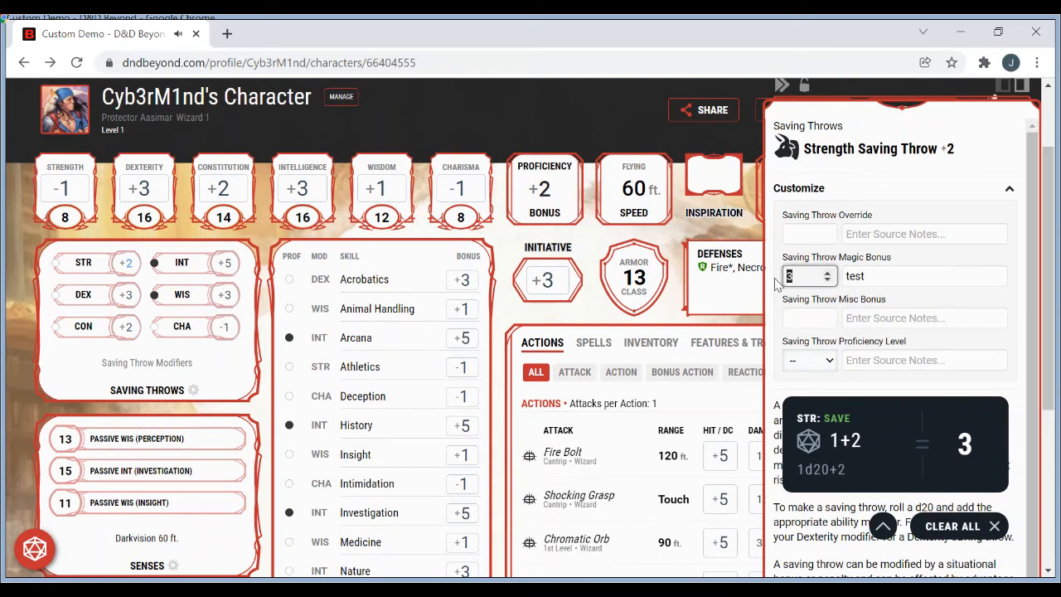
key(Tab)
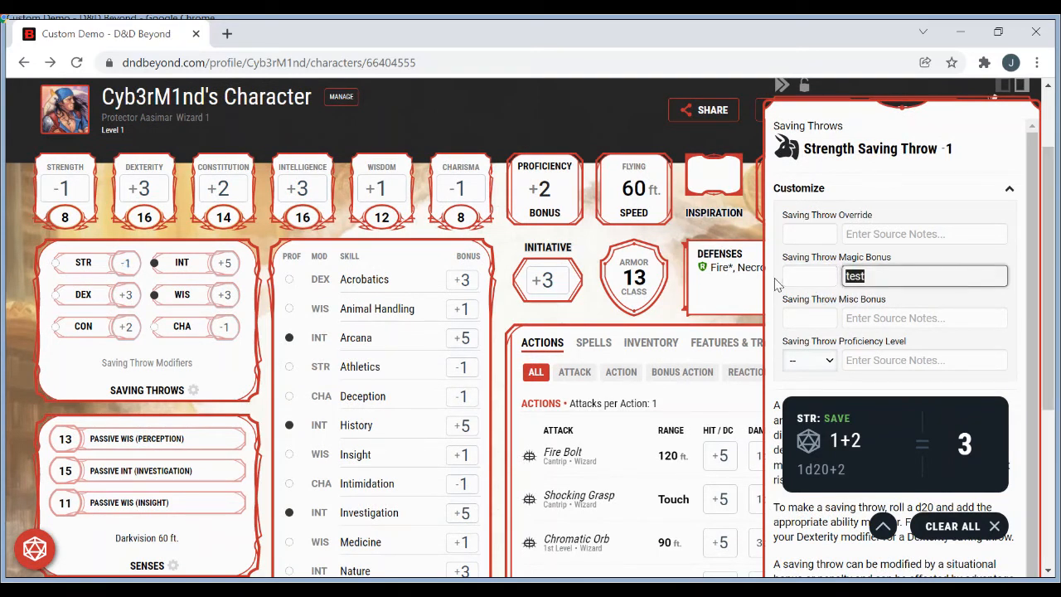
key(BackSpace)
key(Tab)
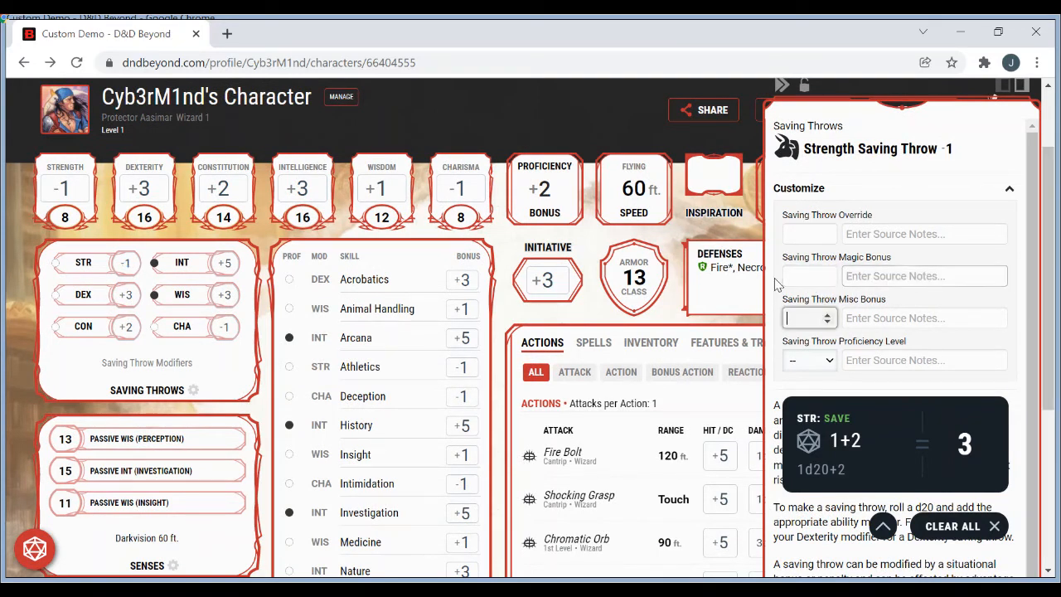
click(506, 324)
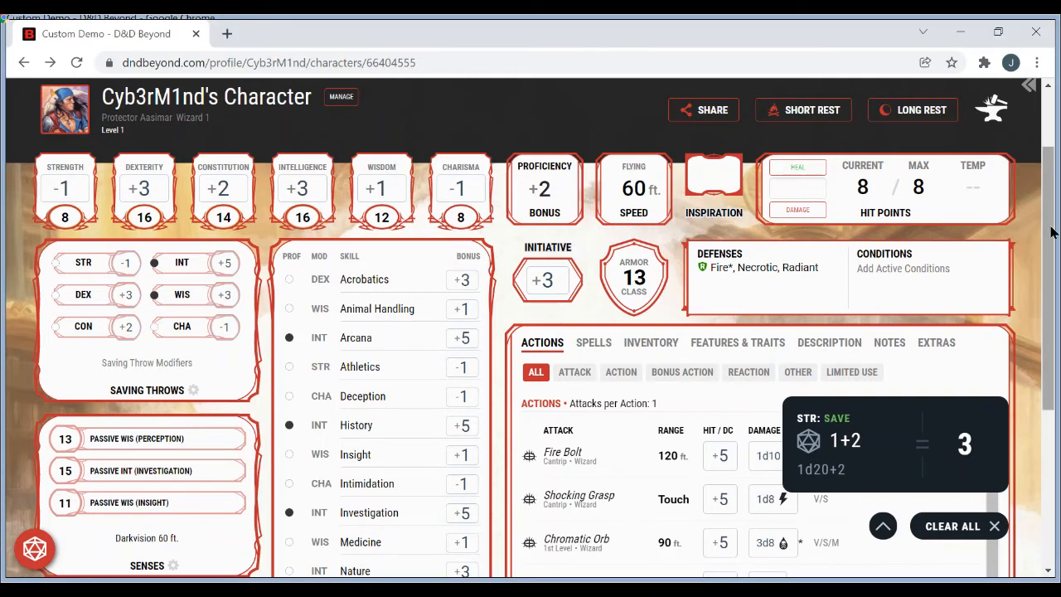
drag(1050, 233, 1050, 303)
click(994, 525)
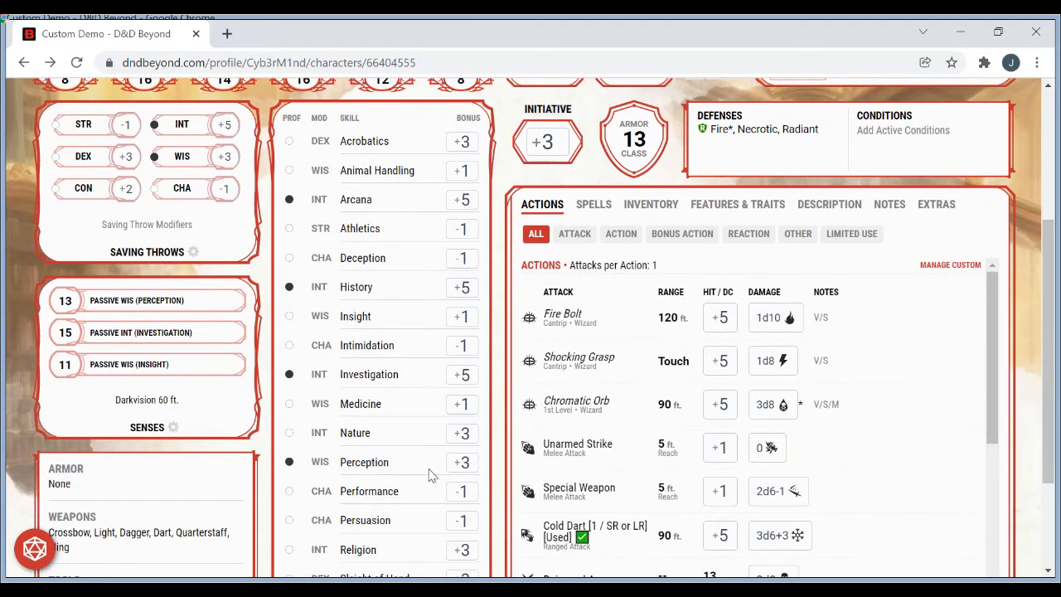
- Open the senses customization options and override Passive Perception with 15, adding the source note "test"
click(406, 590)
click(136, 397)
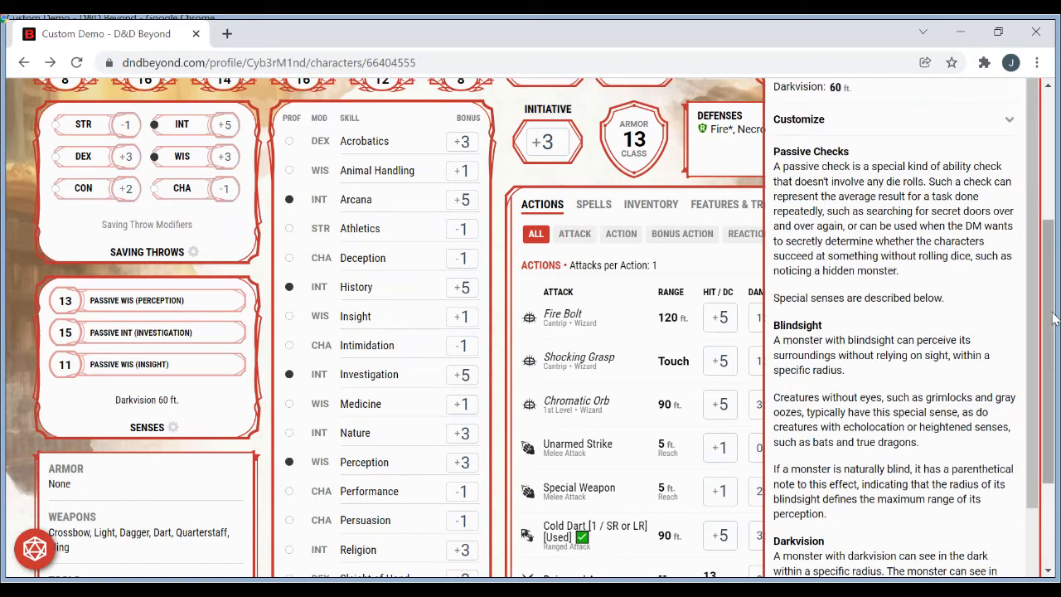
drag(1053, 313, 1055, 214)
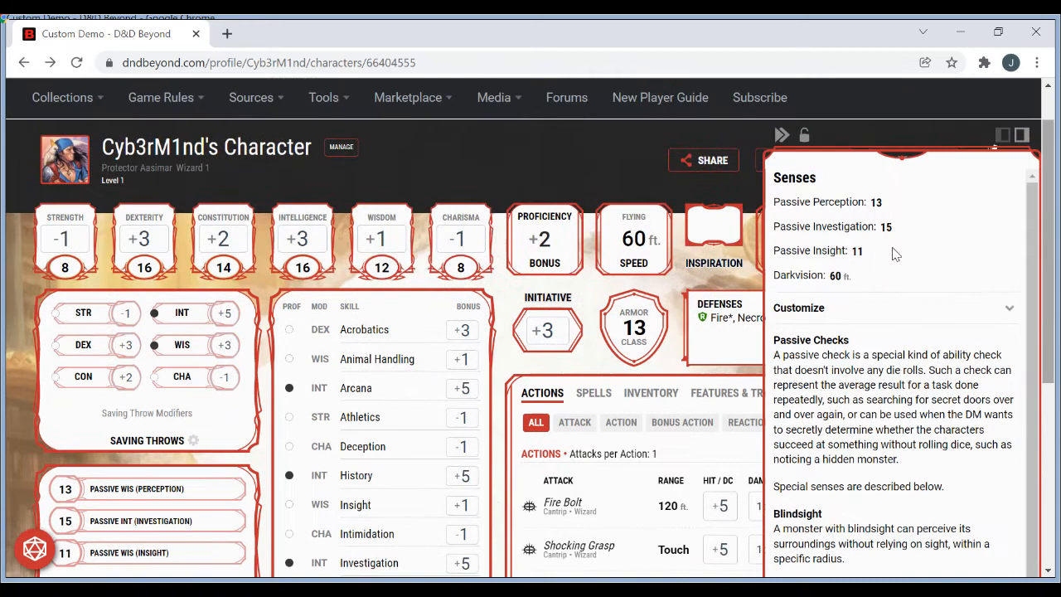
click(855, 321)
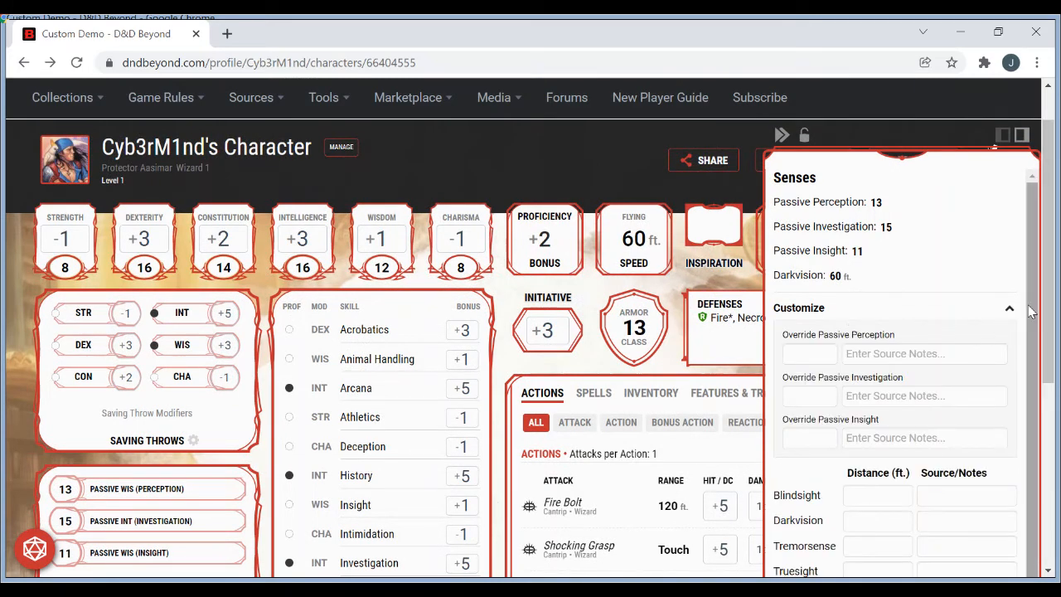
click(810, 353)
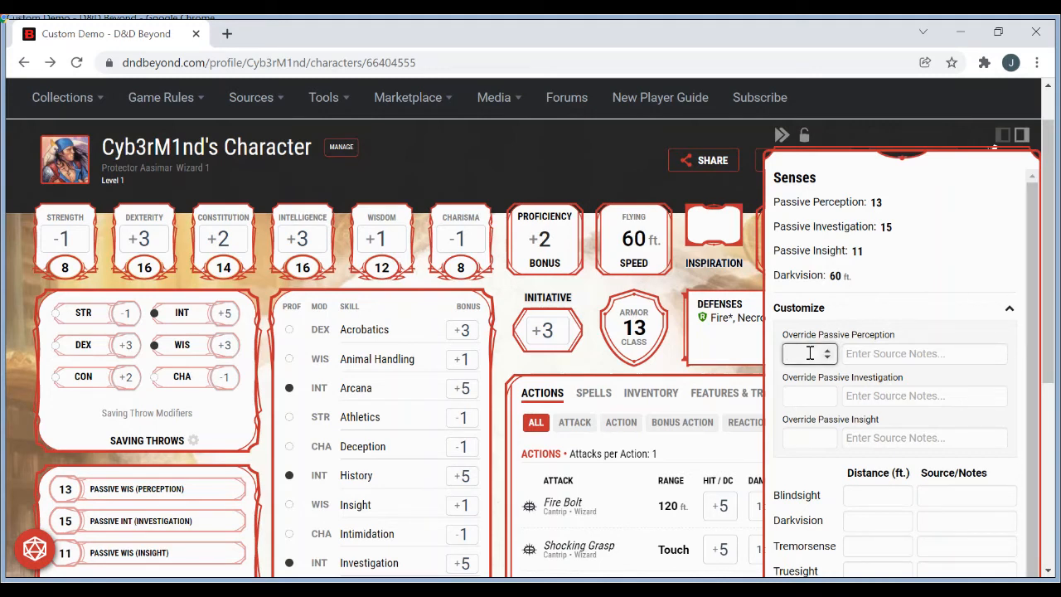
text(15)
click(864, 355)
text(test)
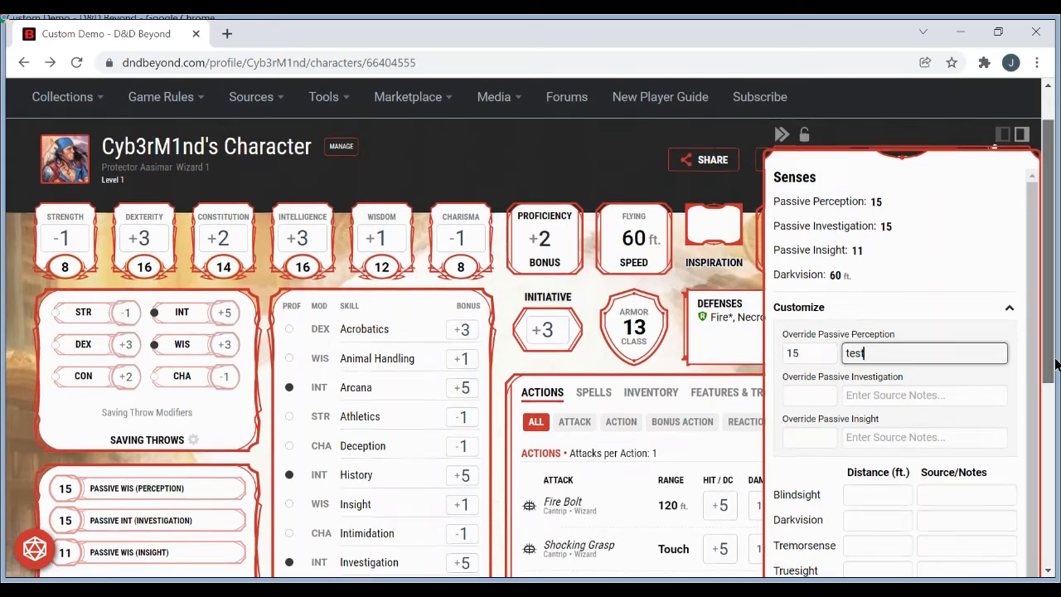
- Add a Tremorsense distance of 10 ft. with the source note "test" and close the senses details
drag(1052, 329, 1054, 418)
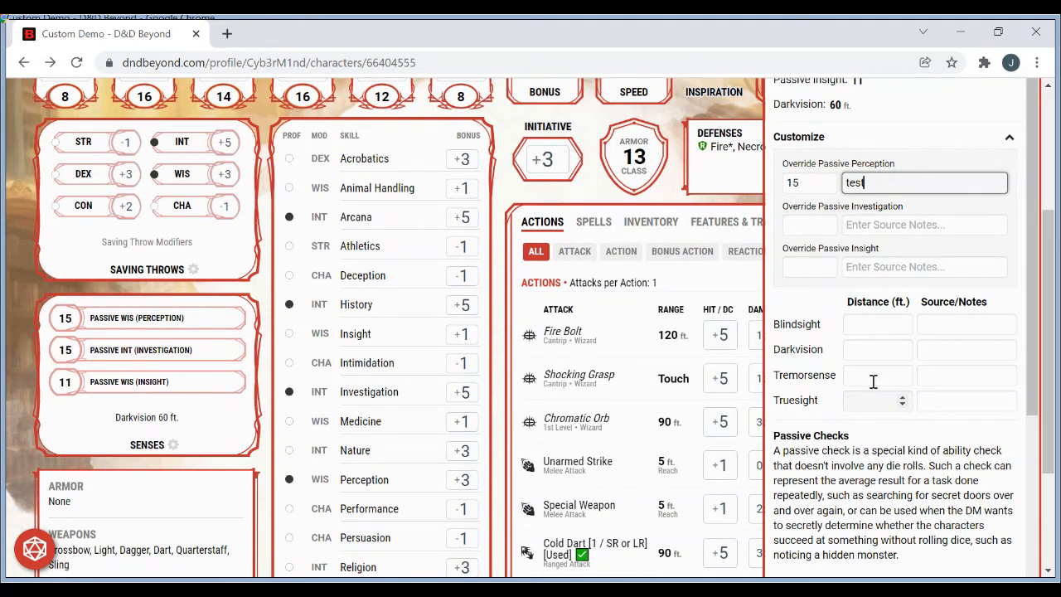
click(872, 377)
text(10)
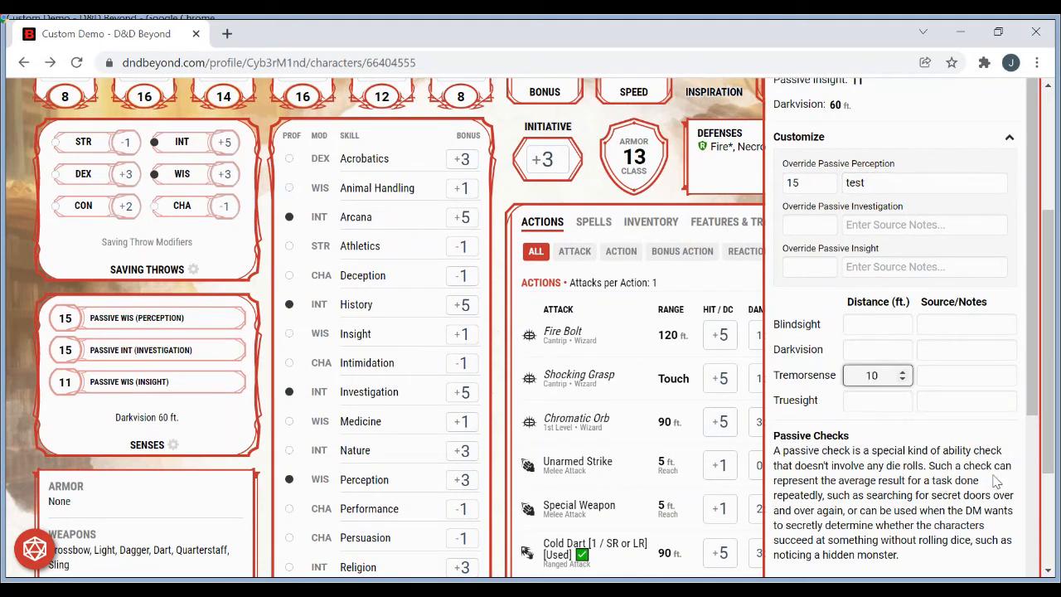
click(956, 380)
text(t)
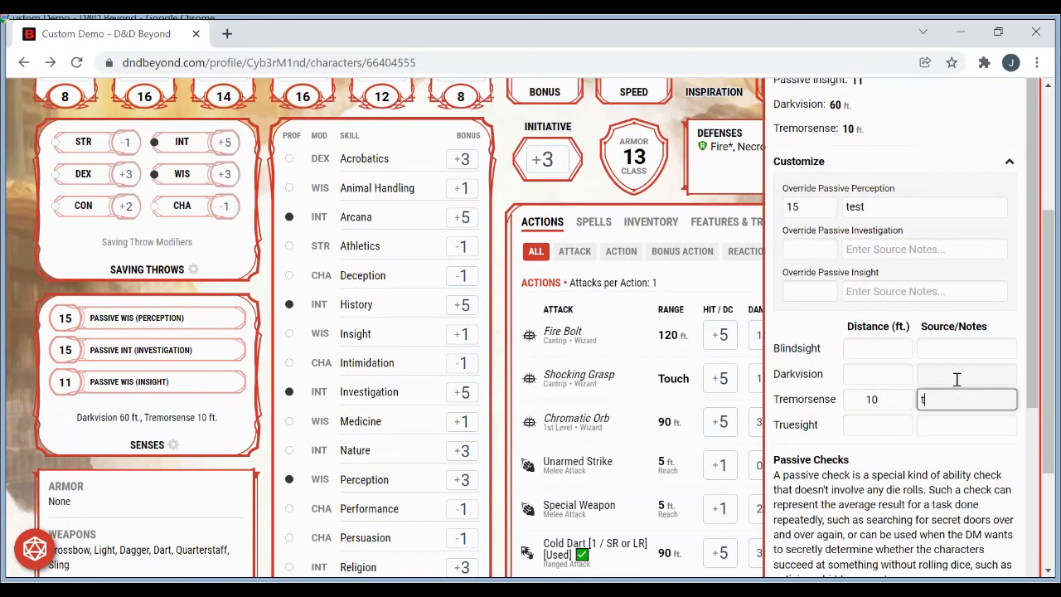
text(est)
key(Tab)
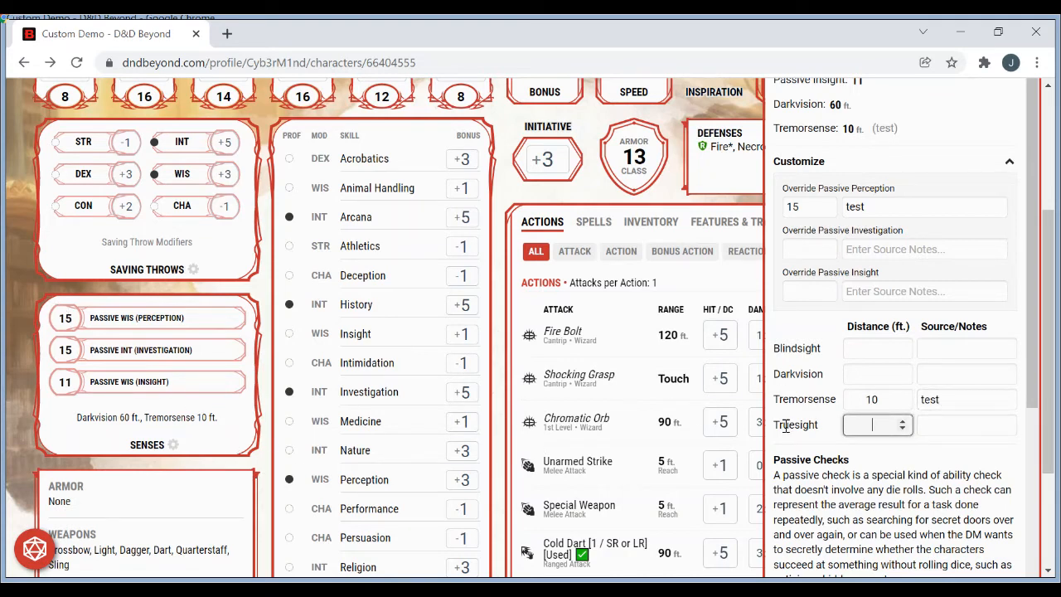
click(261, 464)
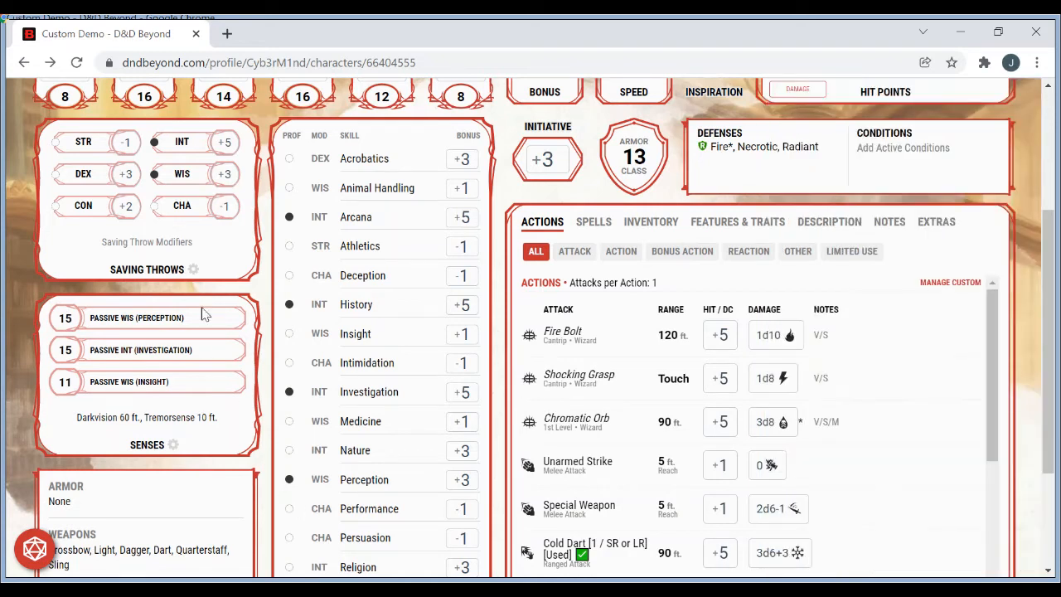
- Review the character's senses and their source notes, then close the details
click(196, 416)
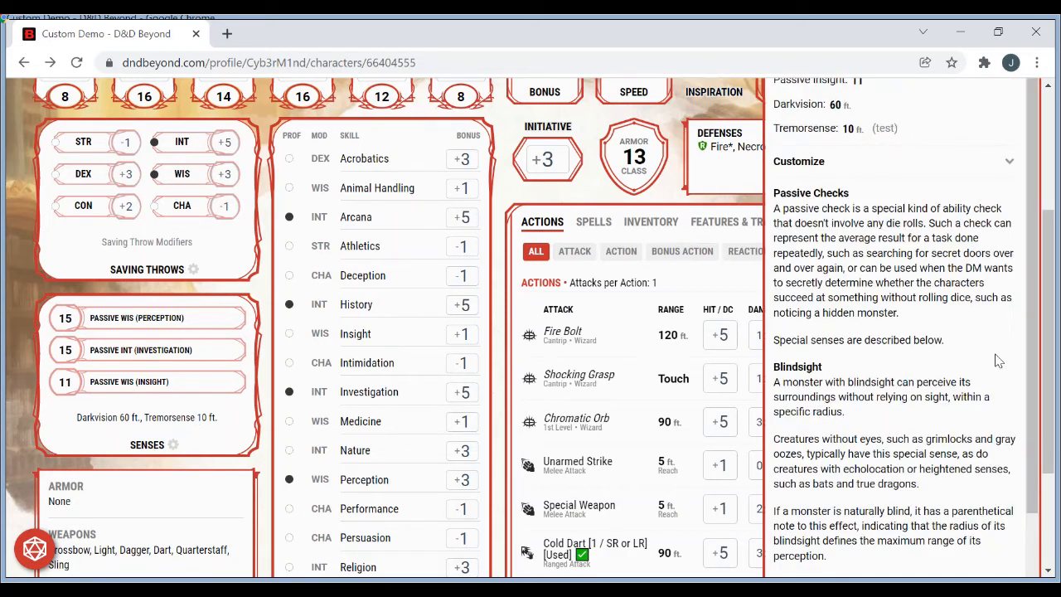
scroll(1036, 361, up, 5)
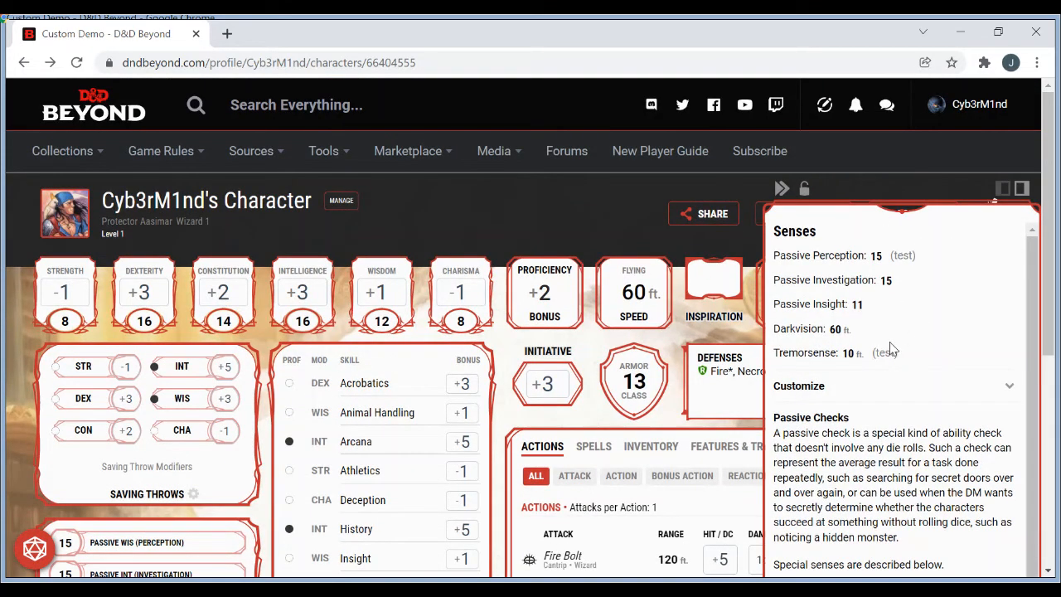
click(1006, 388)
click(754, 441)
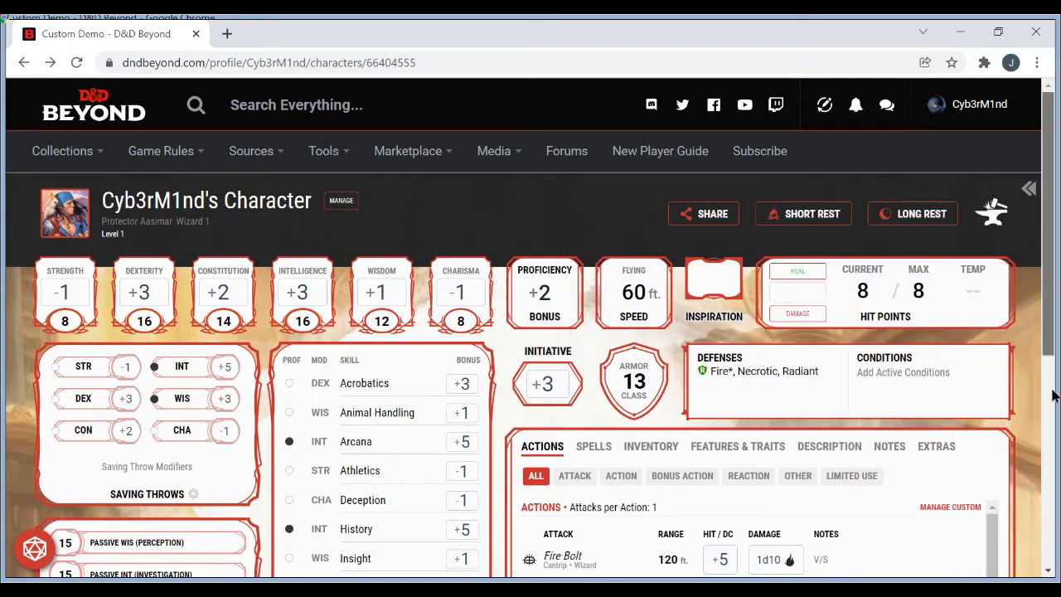
- Open the senses customization options and clear the Passive Perception override along with its source note
drag(1048, 348, 993, 416)
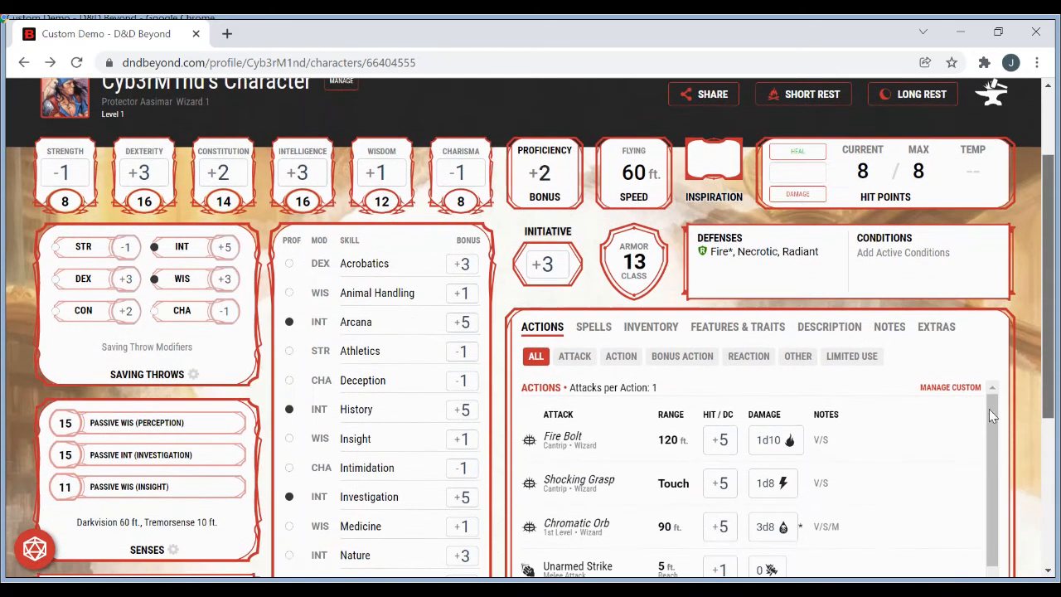
click(192, 523)
double_click(848, 278)
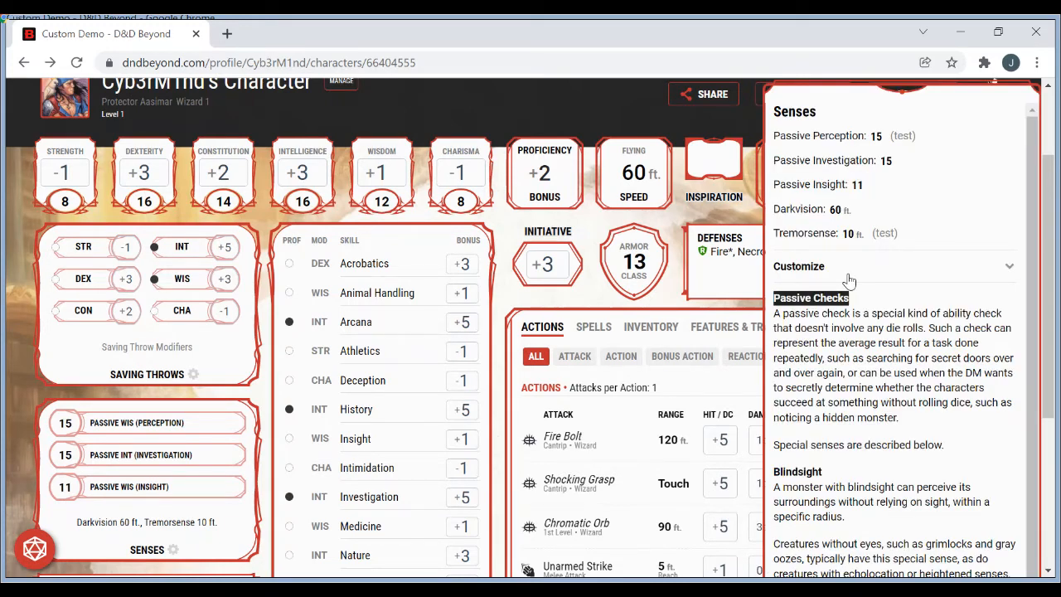
click(854, 276)
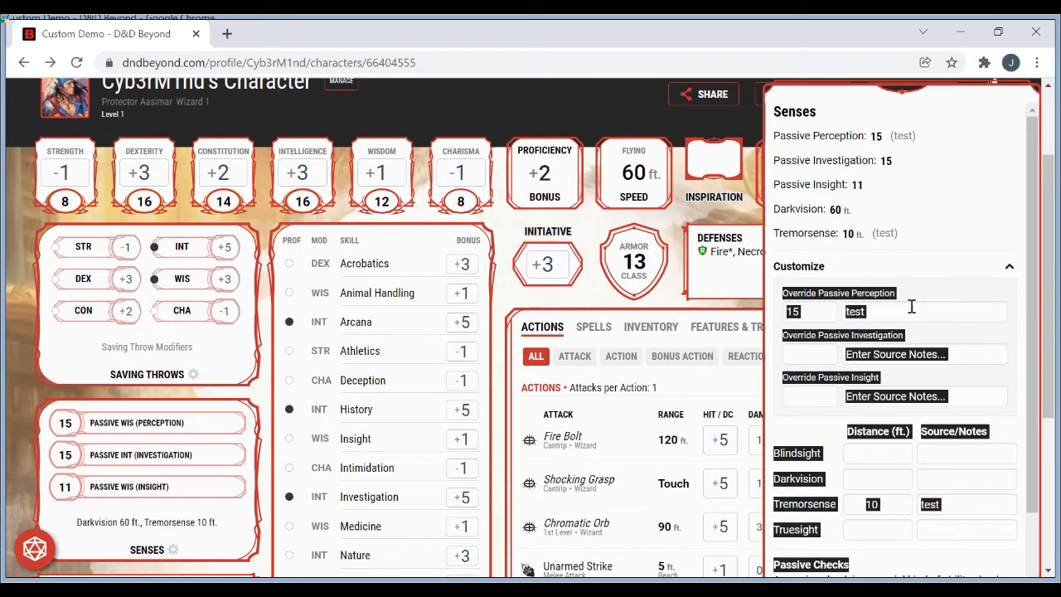
drag(862, 314, 823, 310)
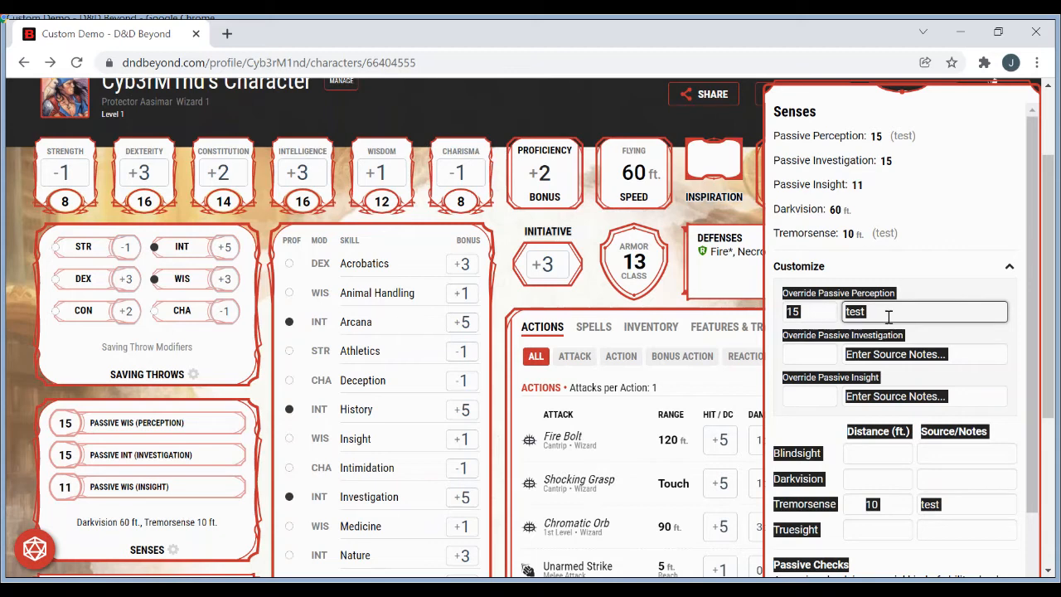
drag(888, 317, 857, 311)
key(BackSpace)
key(BackSpace)
key(BackSpace)
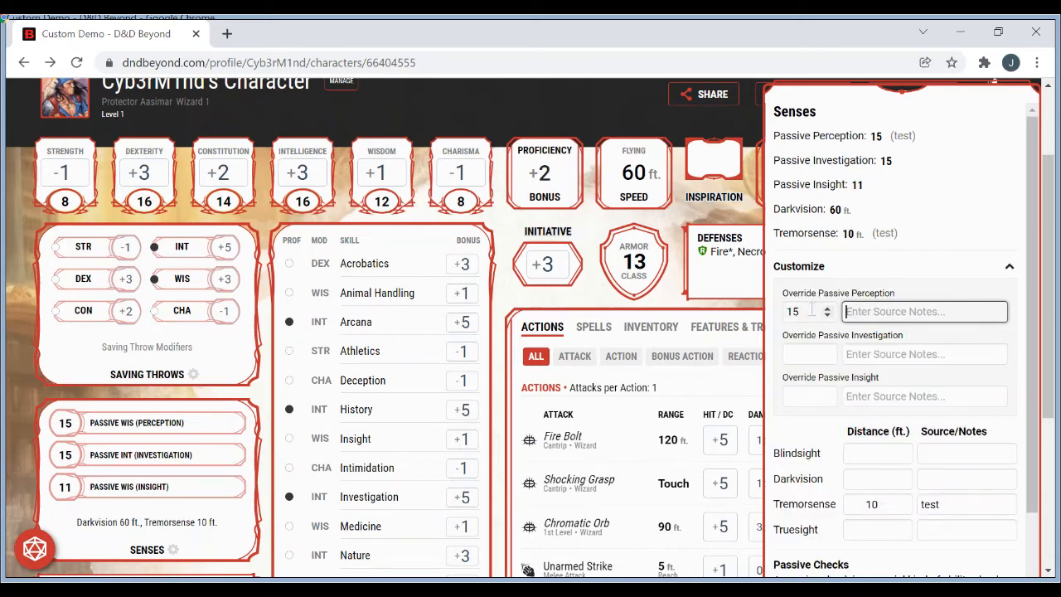
click(810, 309)
key(BackSpace)
key(BackSpace)
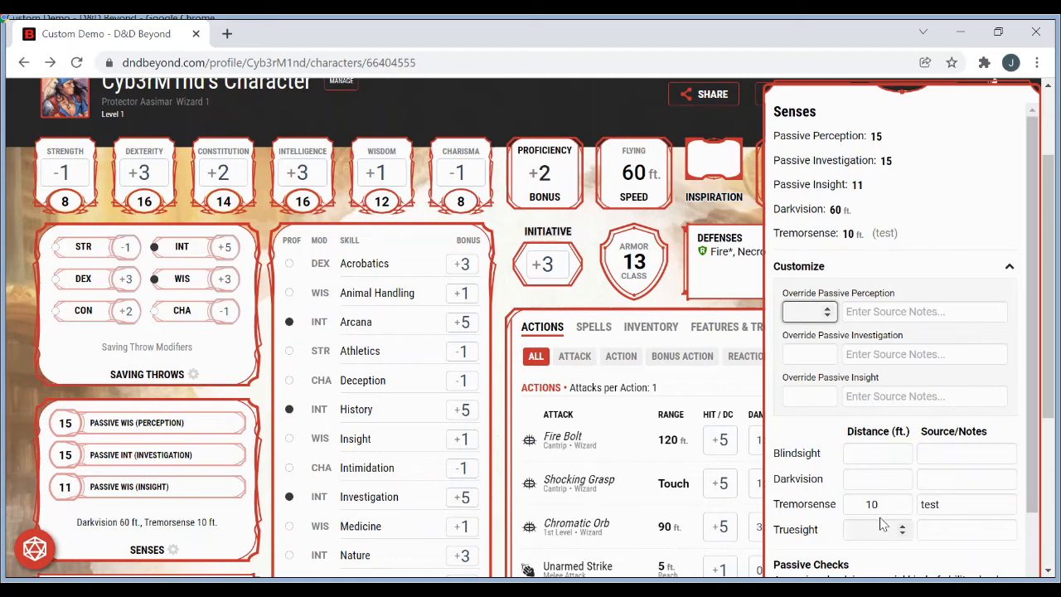
- Clear the custom Tremorsense distance and its source note, and close the senses details
double_click(859, 504)
key(BackSpace)
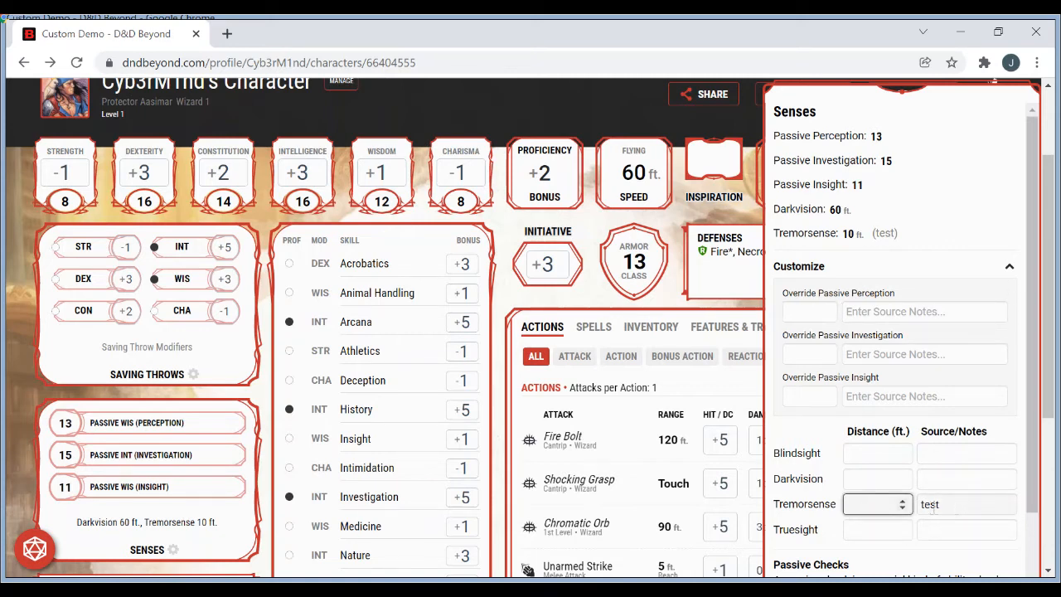
key(Tab)
key(BackSpace)
click(866, 507)
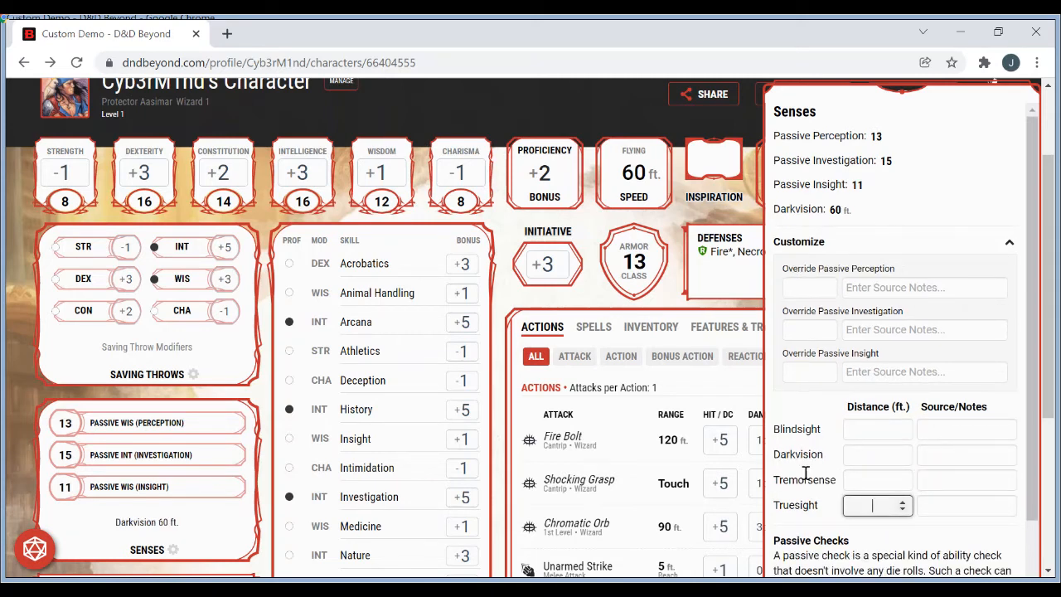
click(501, 399)
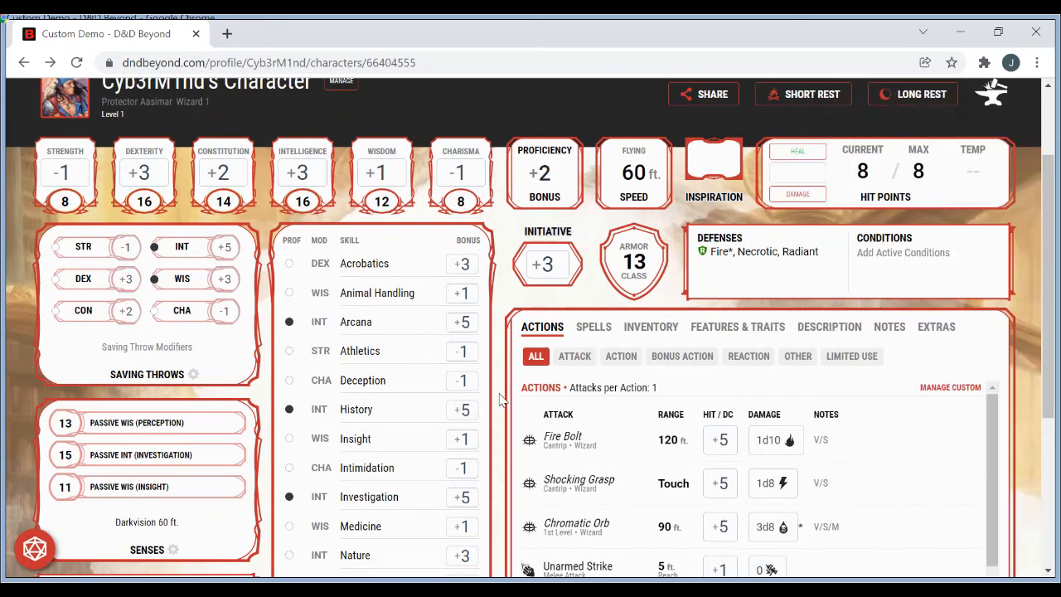
- Reopen the senses customization options and set the custom Darkvision distance to 30 ft
click(161, 515)
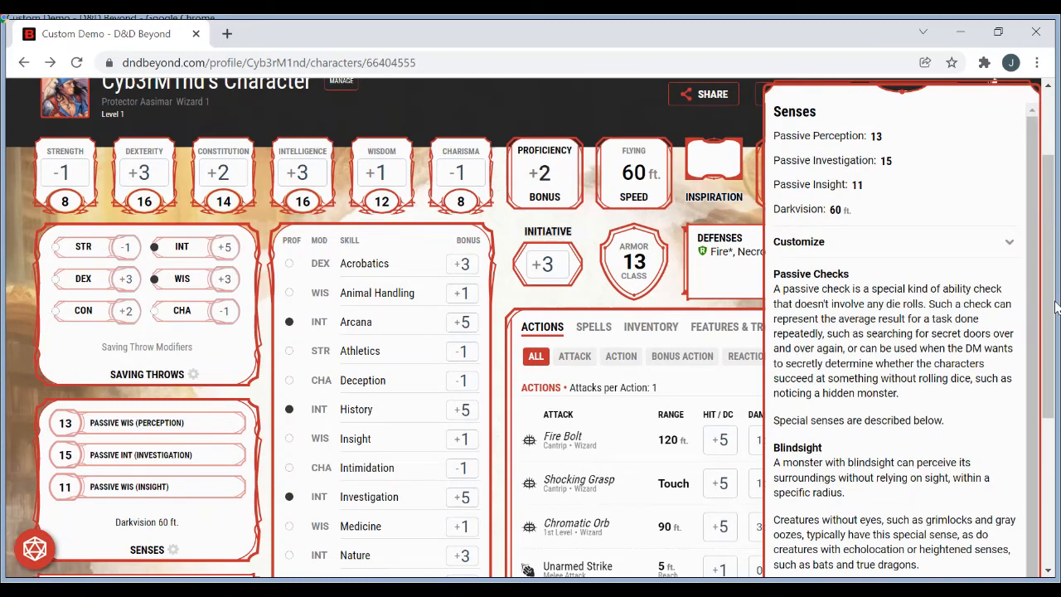
scroll(1052, 307, up, 1)
click(920, 298)
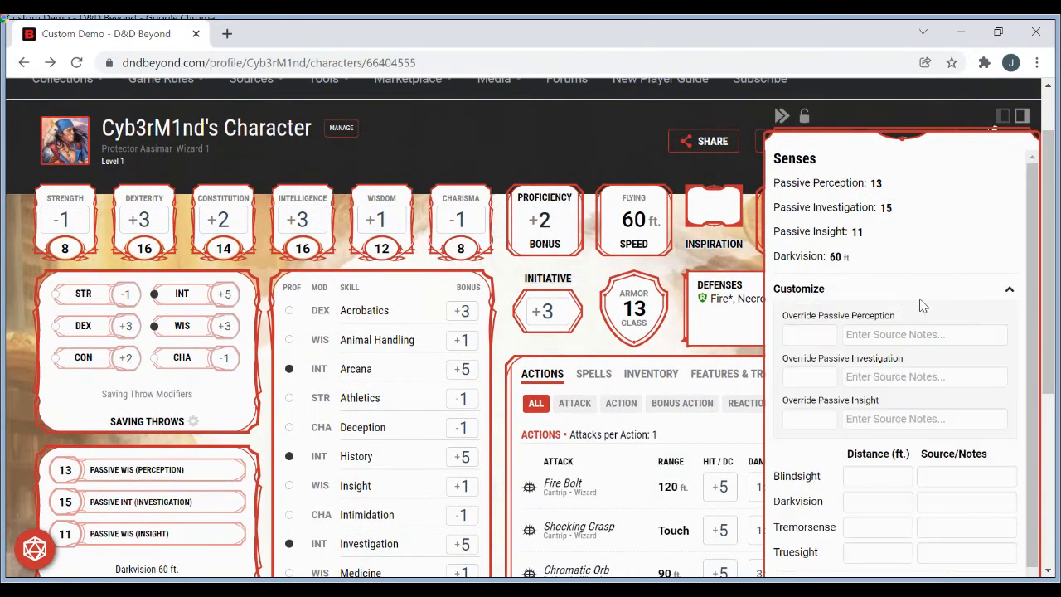
scroll(1046, 328, down, 3)
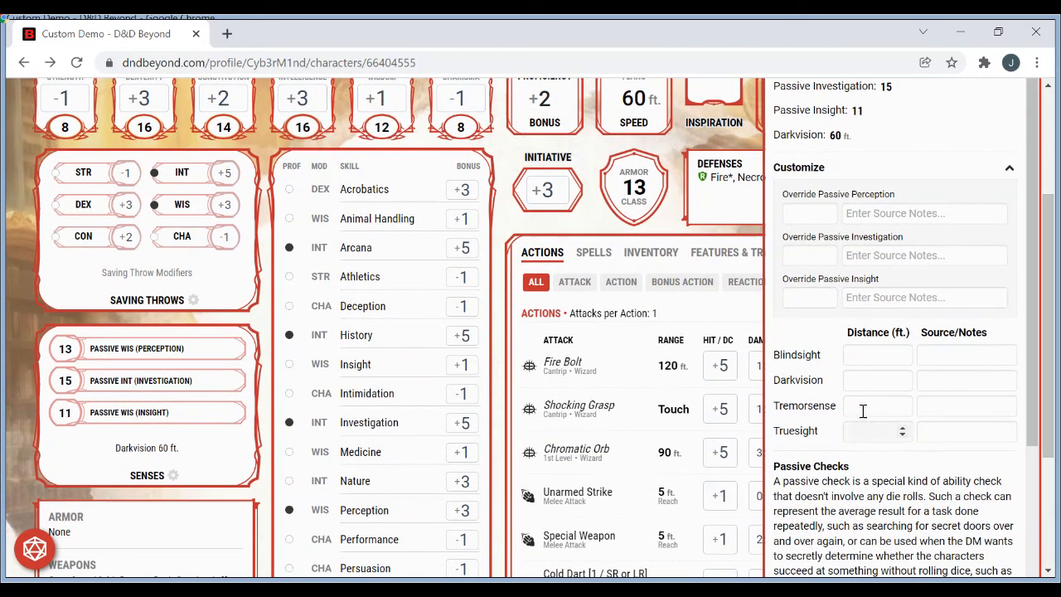
click(863, 382)
text(30)
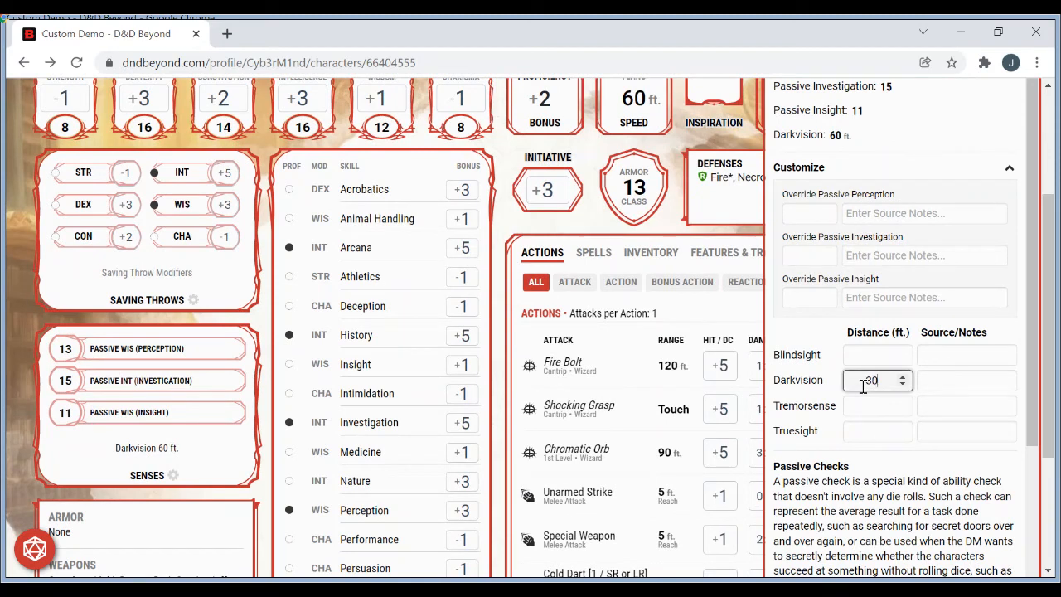
click(952, 381)
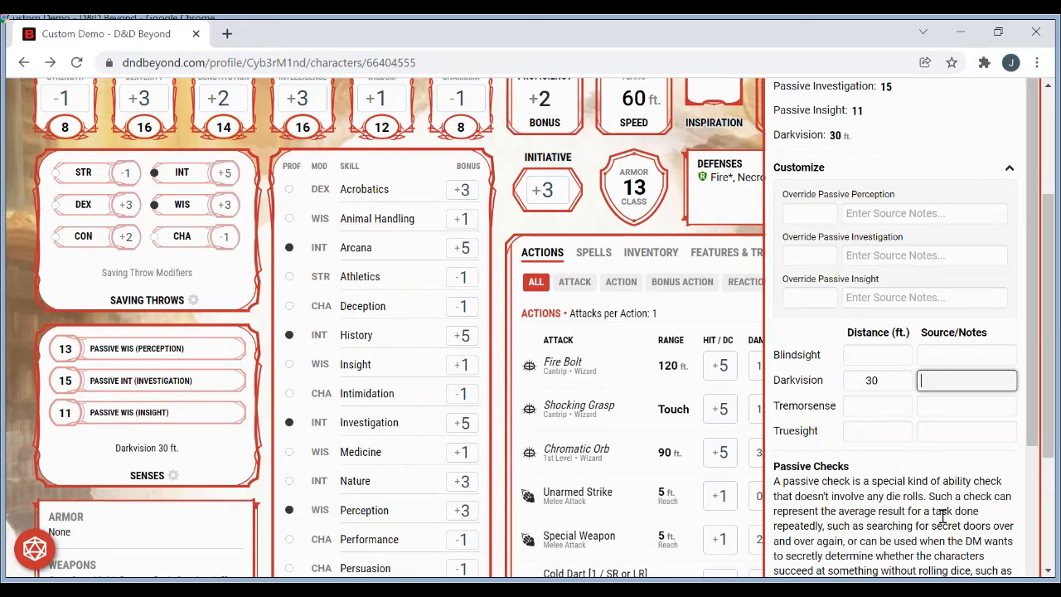
- Clear the custom Darkvision distance and close the senses details
double_click(884, 381)
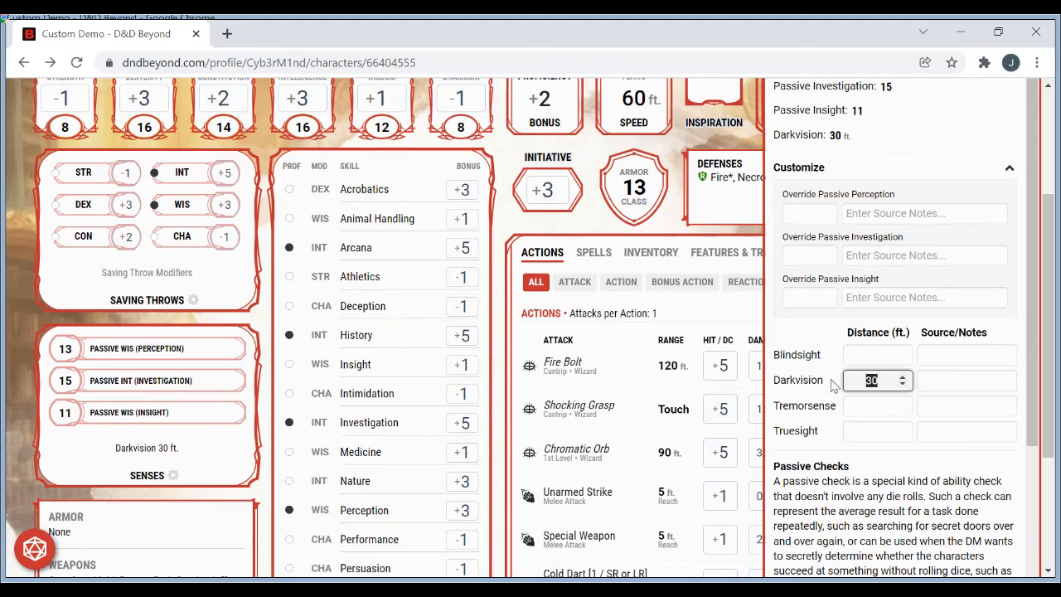
key(BackSpace)
click(870, 406)
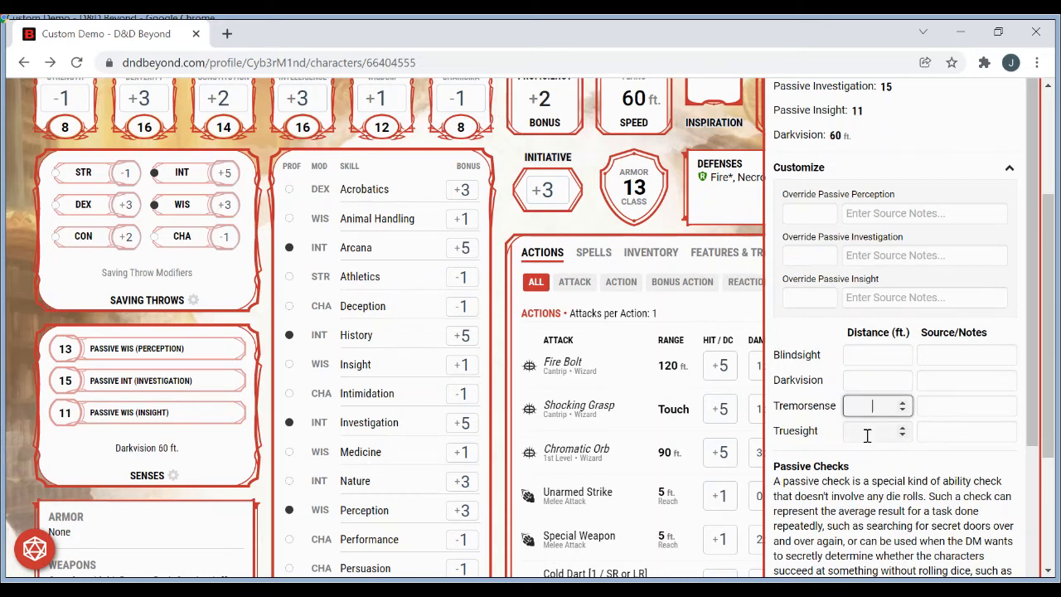
click(867, 433)
click(872, 356)
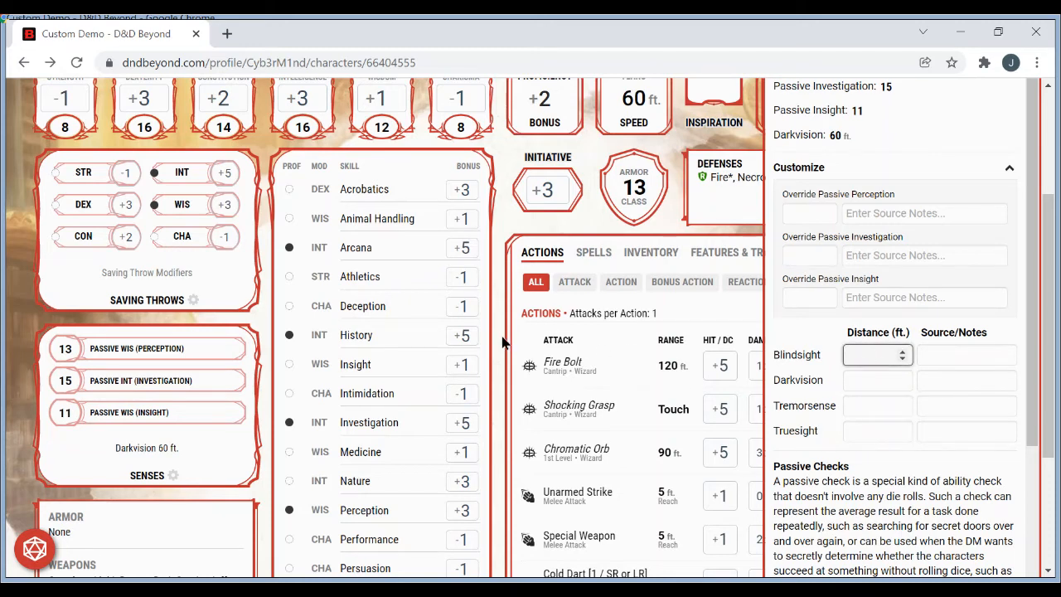
click(503, 341)
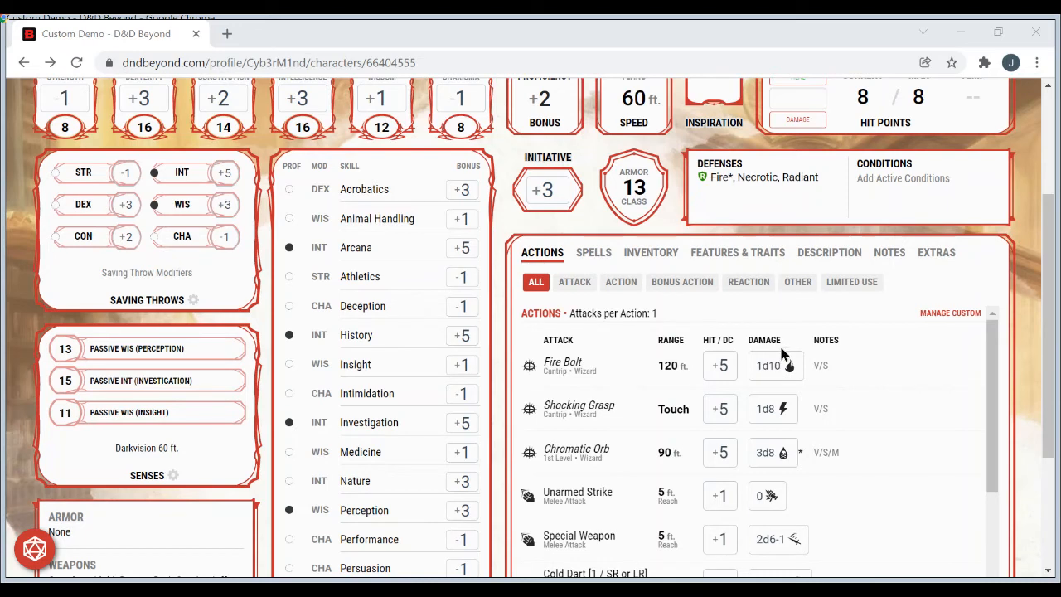
- Add an armor proficiency for Pride Silk Outfit with the source note "EGtW" and close the proficiencies and languages details
click(1049, 316)
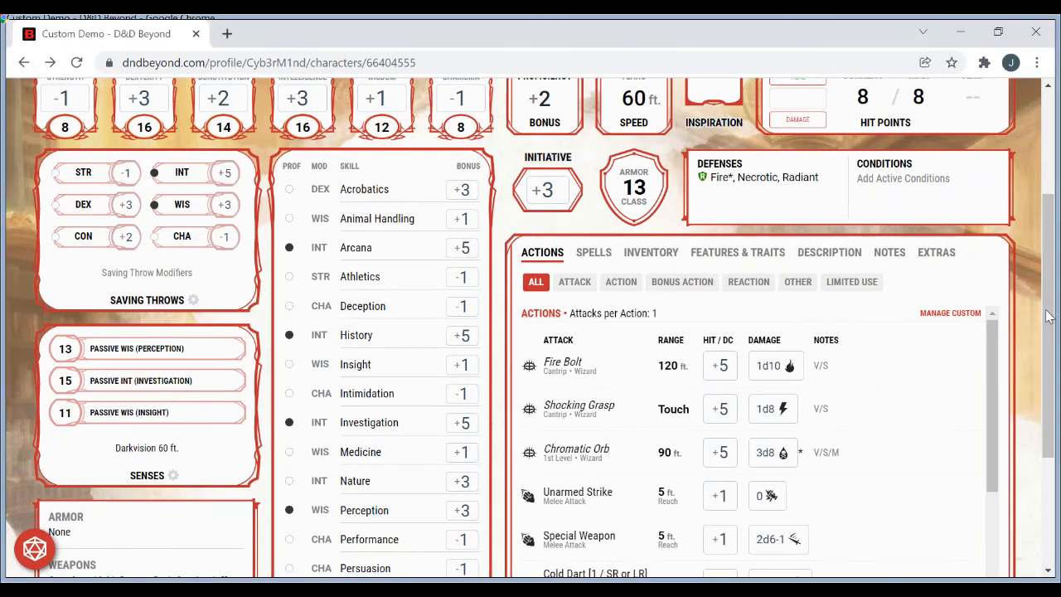
drag(1049, 317, 1056, 448)
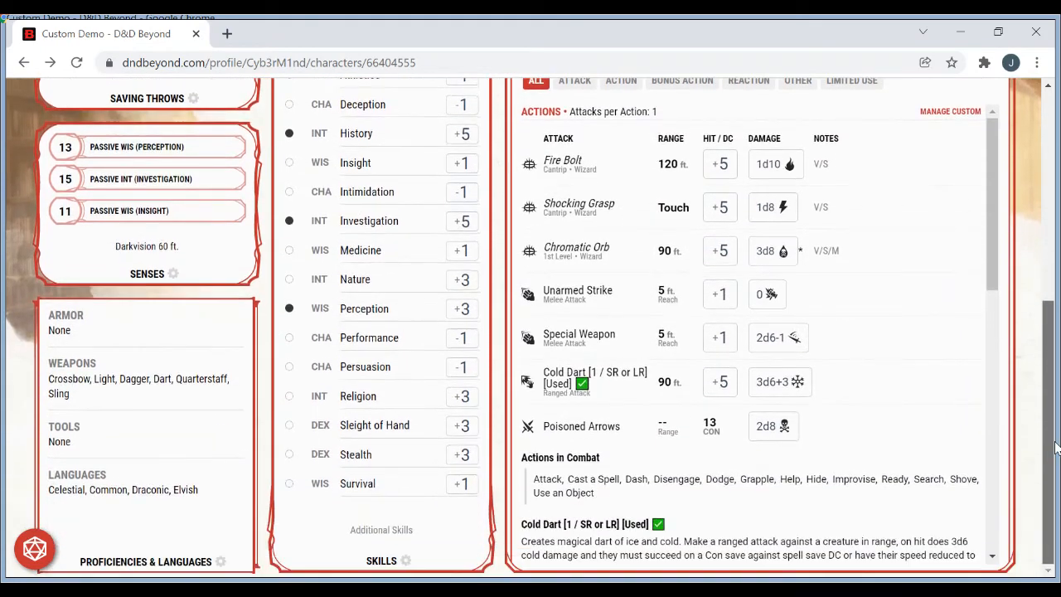
click(74, 332)
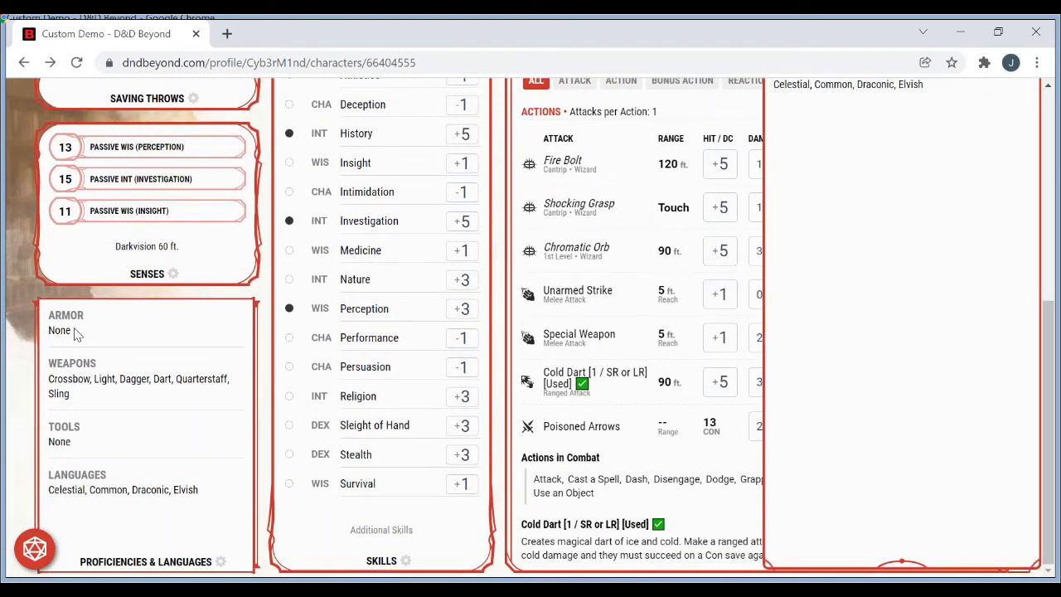
drag(1055, 344, 1055, 198)
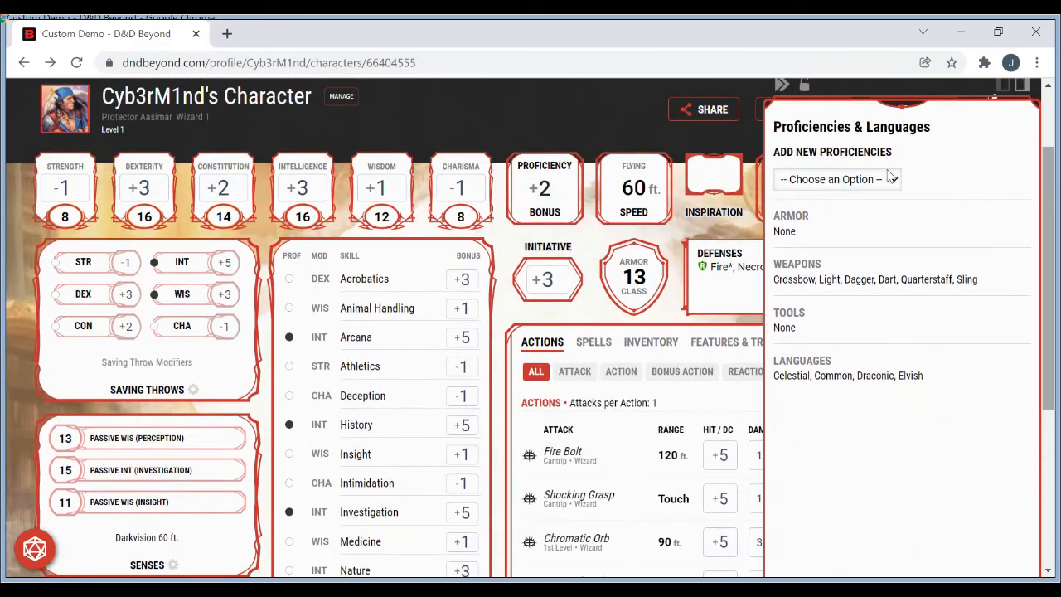
click(835, 233)
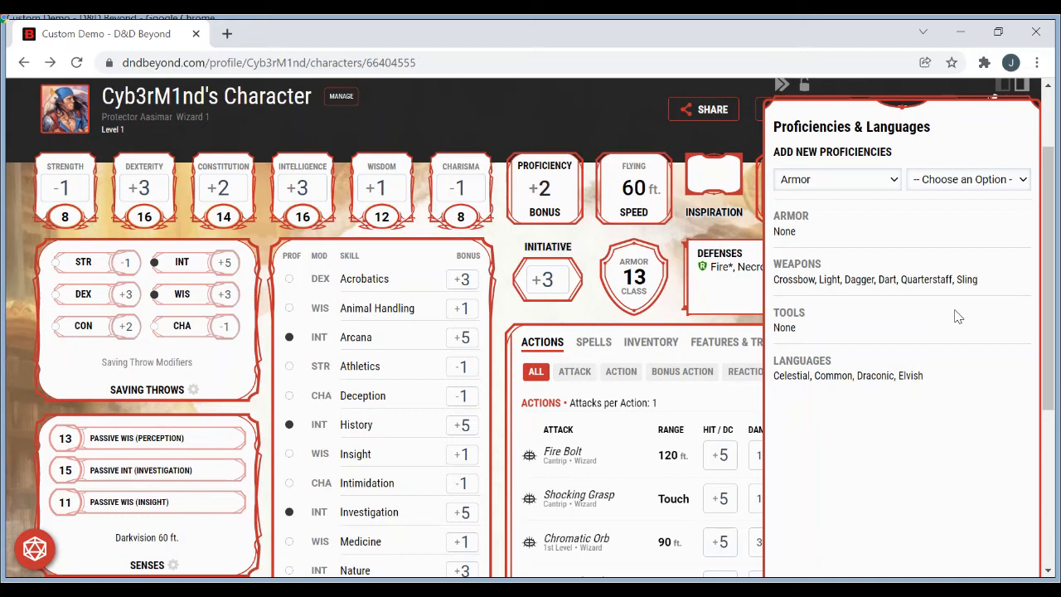
click(958, 316)
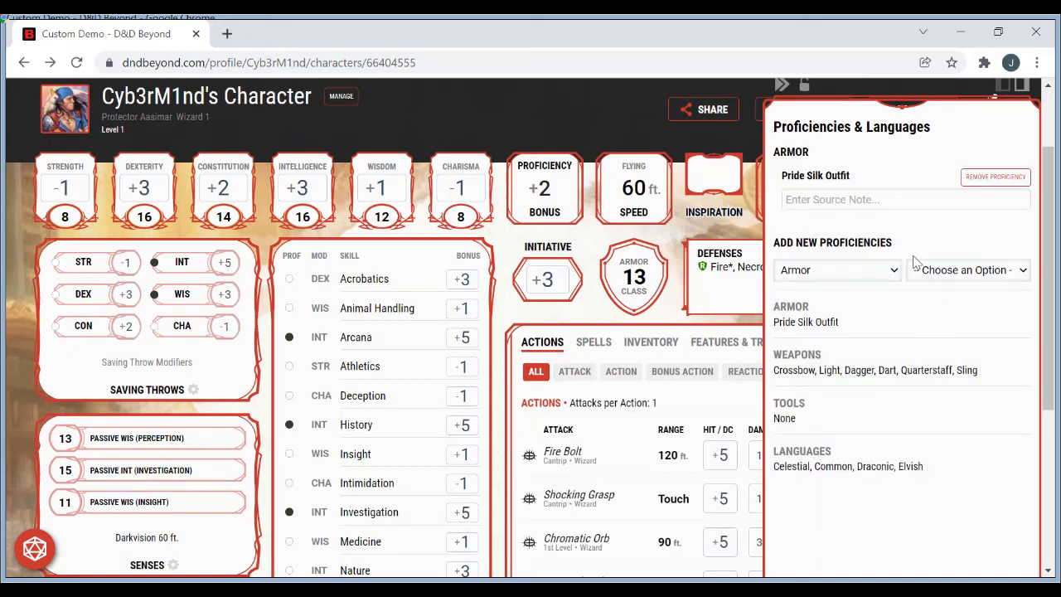
click(870, 199)
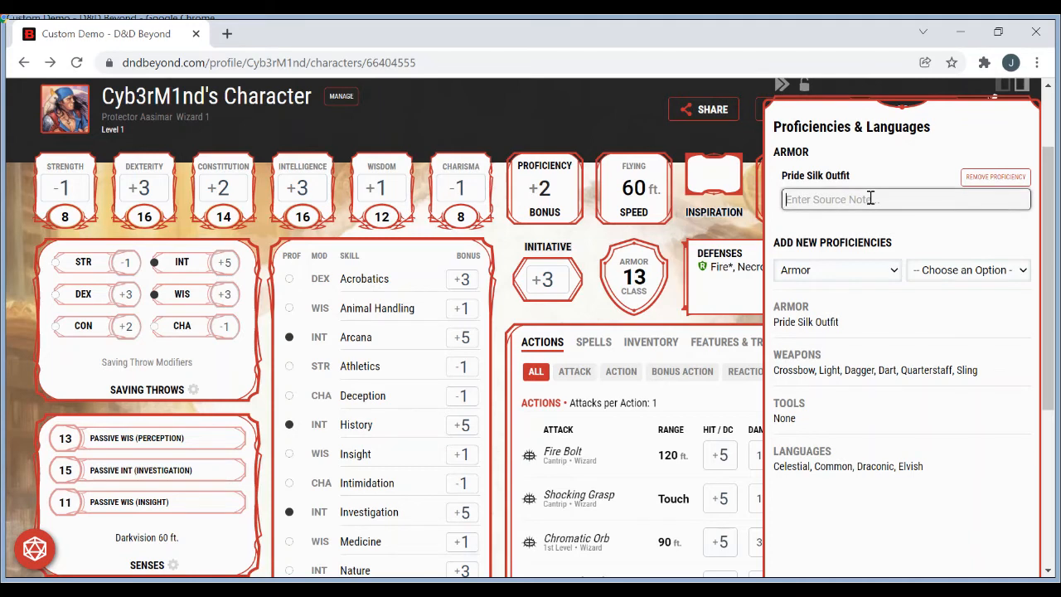
text(EGtW)
click(845, 233)
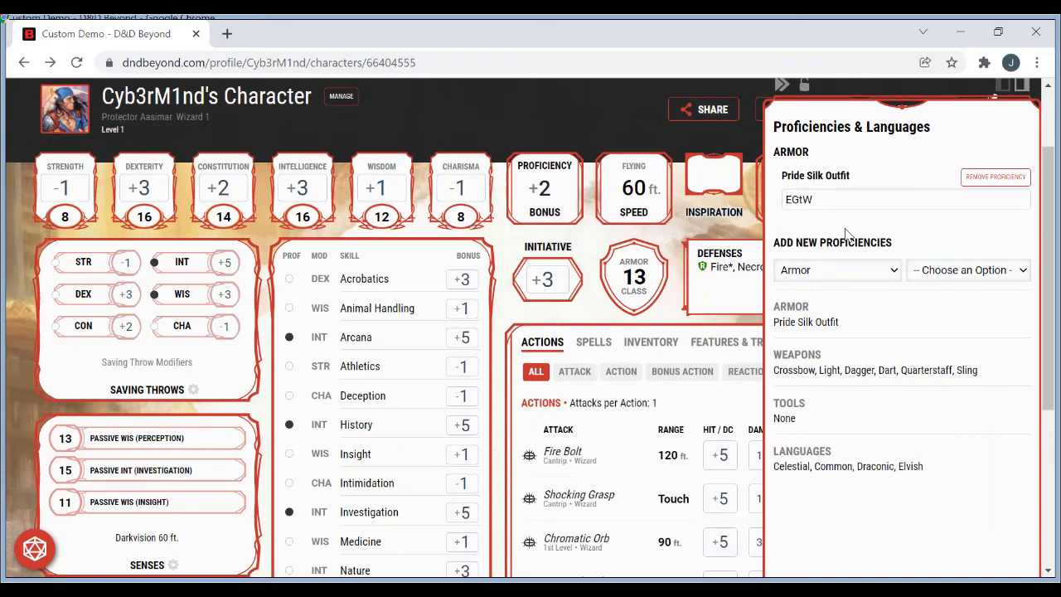
click(505, 367)
- Reopen the proficiencies and languages details and add a Thieves' Tools proficiency with the source note "Extra BG Prof"
drag(1049, 223, 1051, 349)
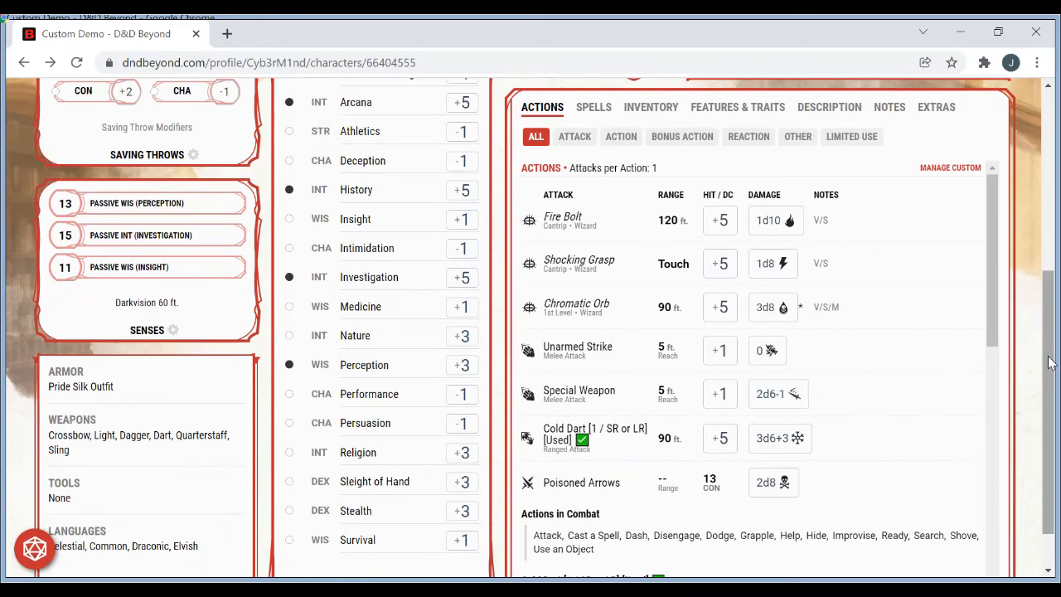
drag(1051, 352, 1053, 302)
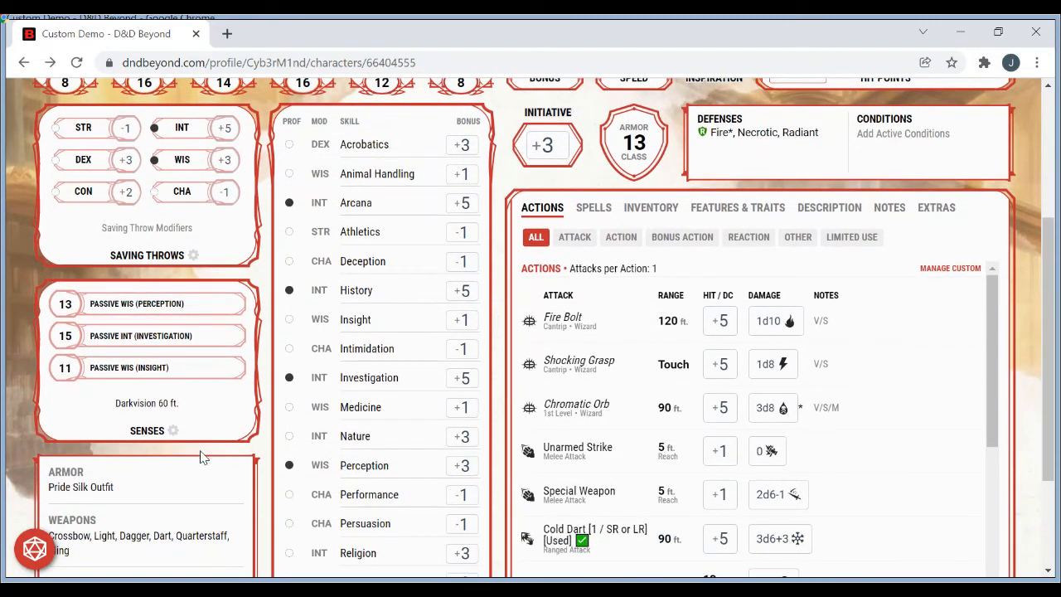
click(98, 481)
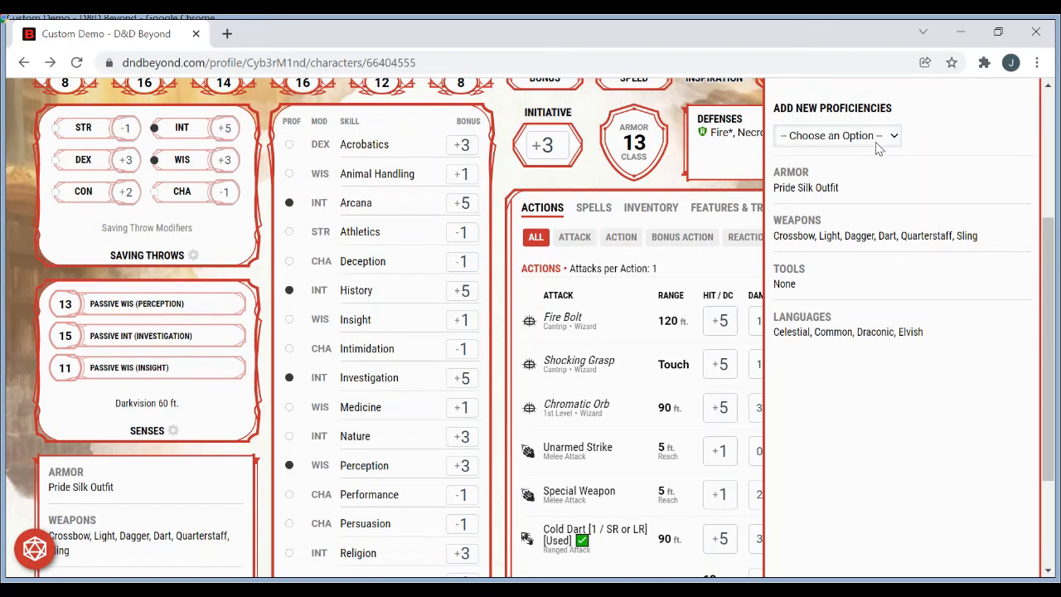
click(844, 214)
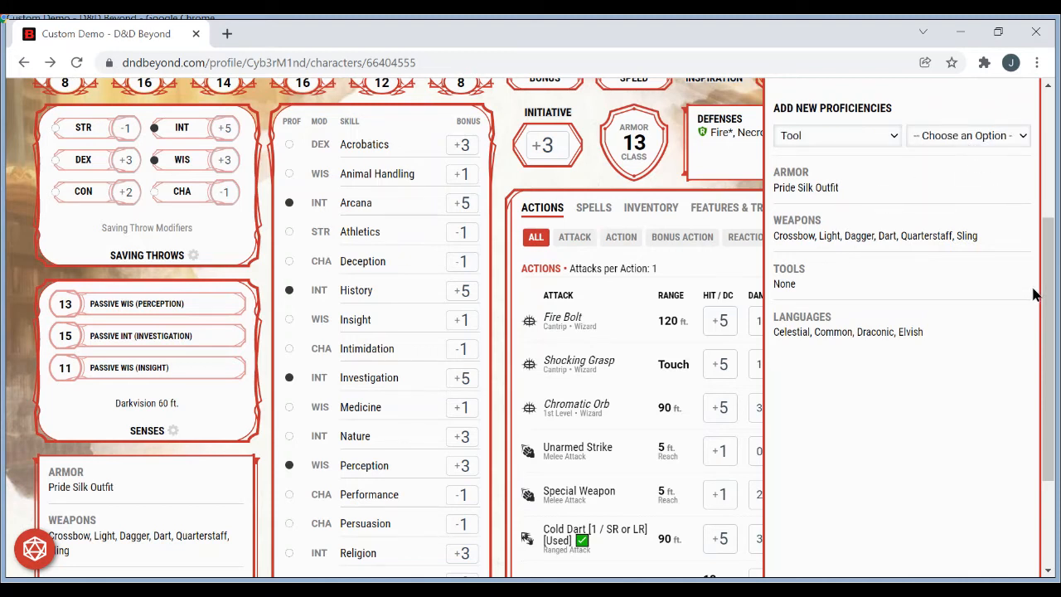
click(977, 315)
drag(1050, 358, 997, 305)
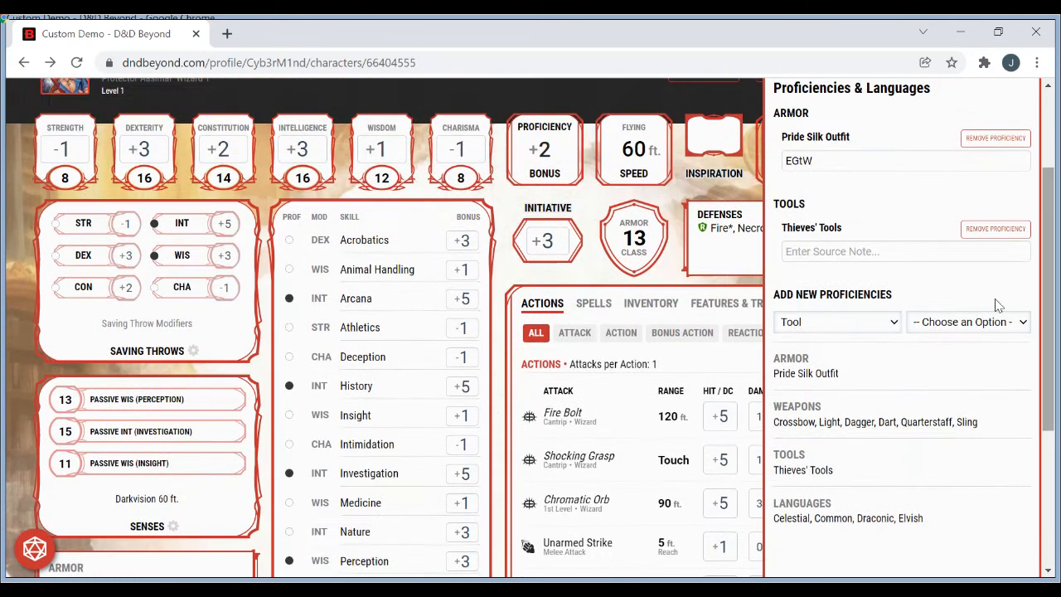
click(880, 254)
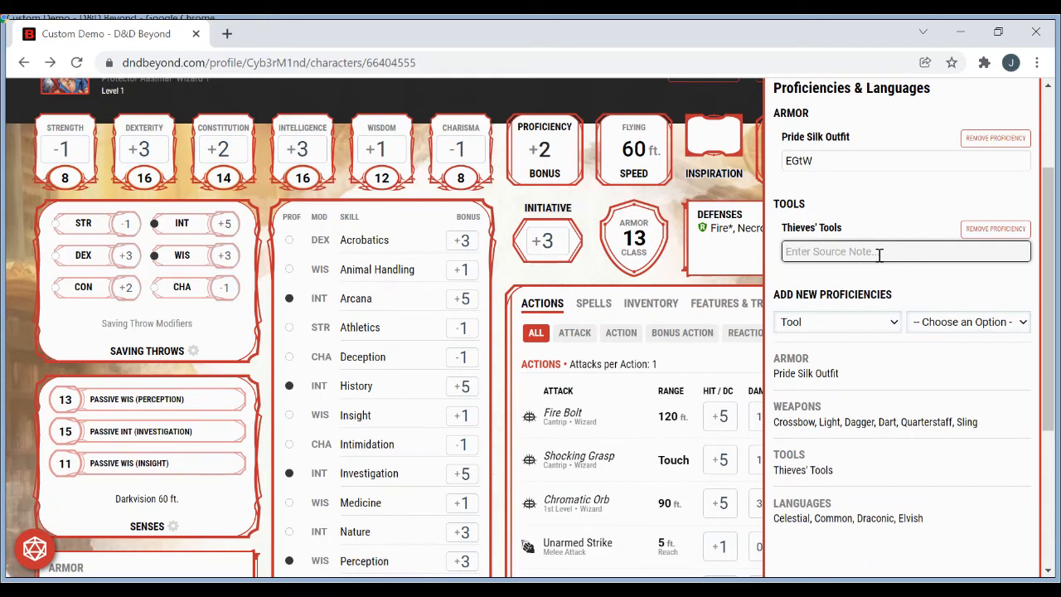
text(Extra BG Prof)
click(877, 214)
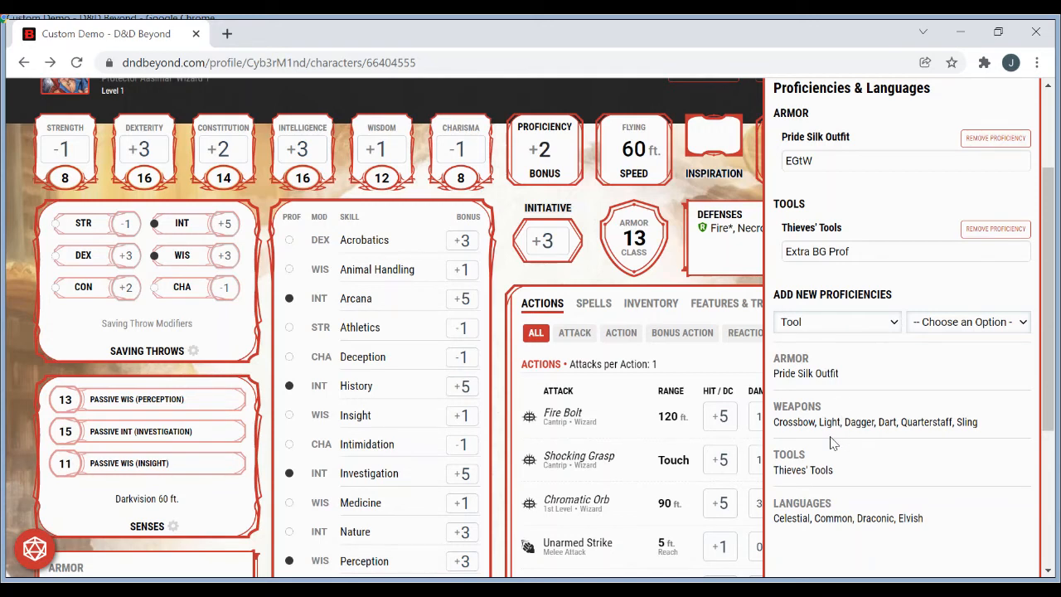
- Add a custom tool proficiency and name it Tattoo Kit, leaving its source note empty
click(968, 322)
click(961, 384)
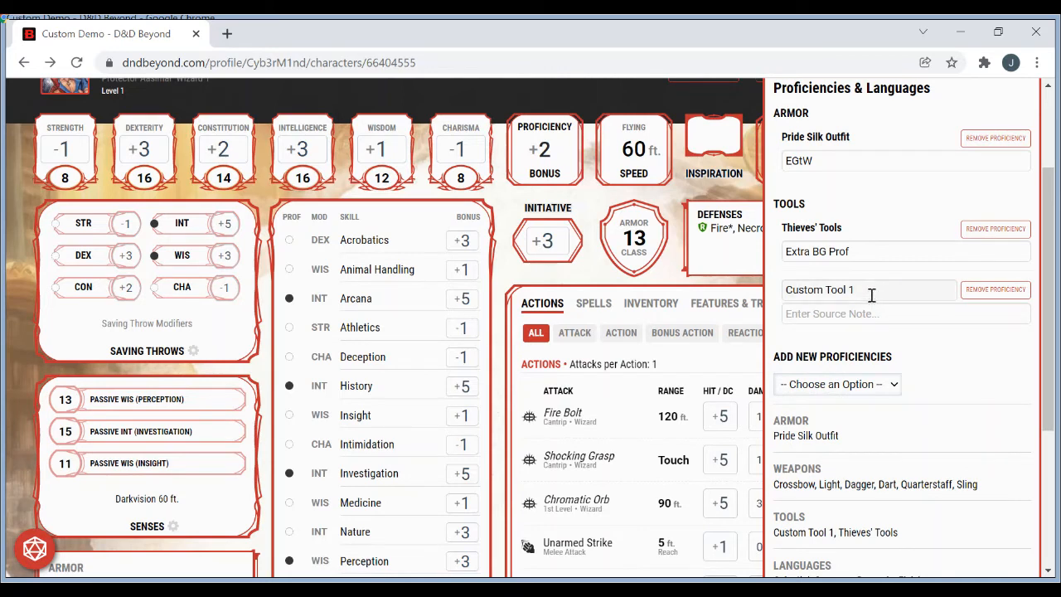
drag(869, 289, 772, 292)
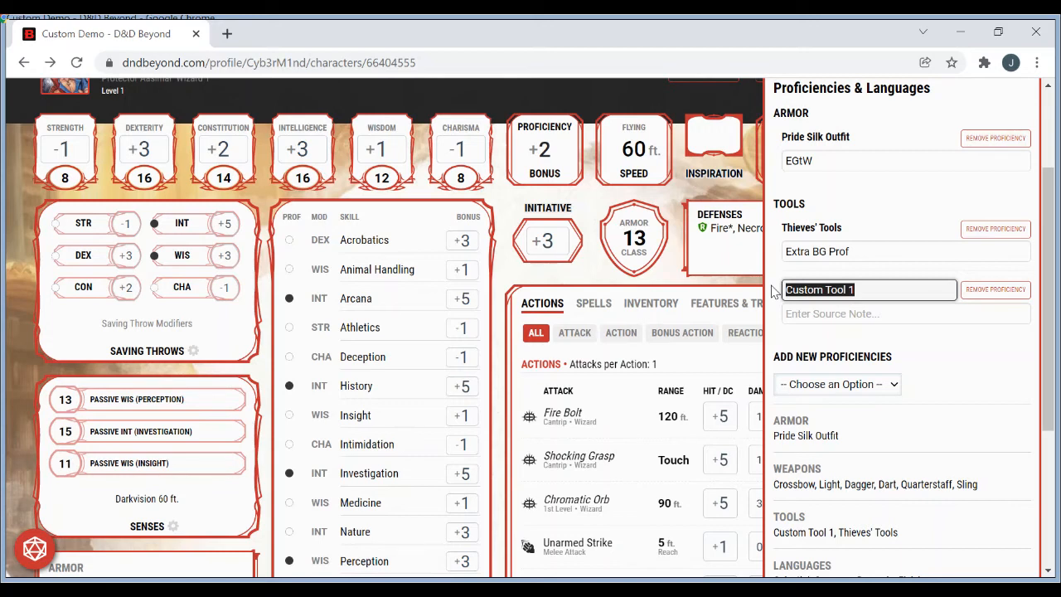
text(Tatto)
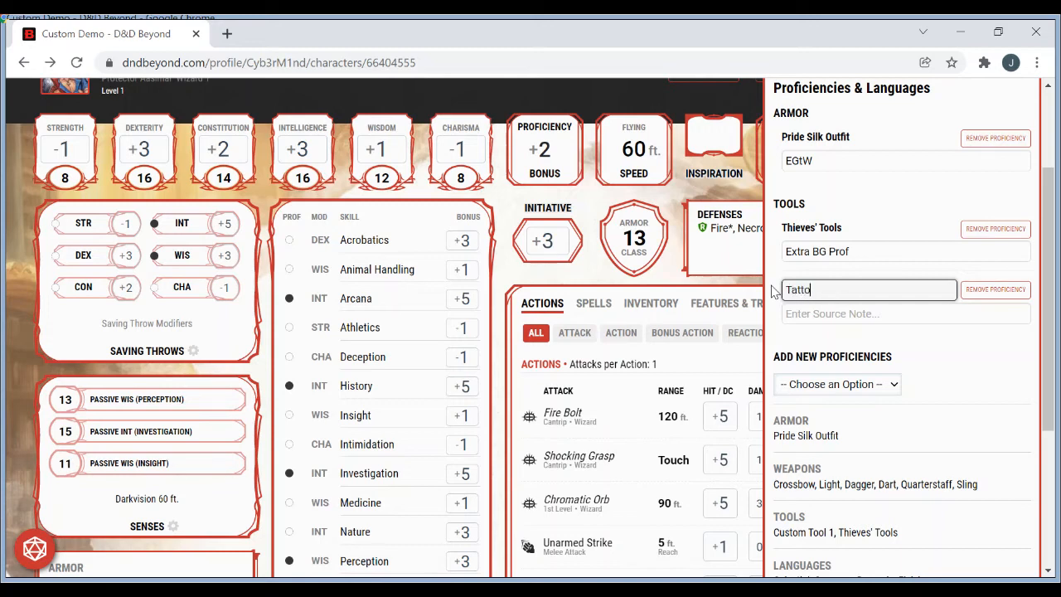
text(o Kit)
click(831, 313)
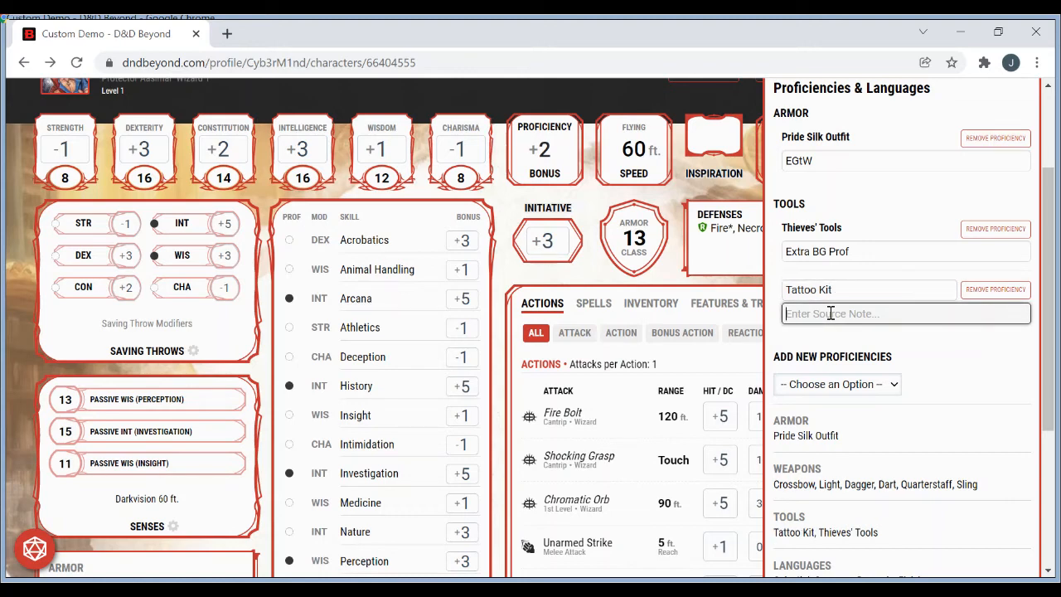
click(929, 364)
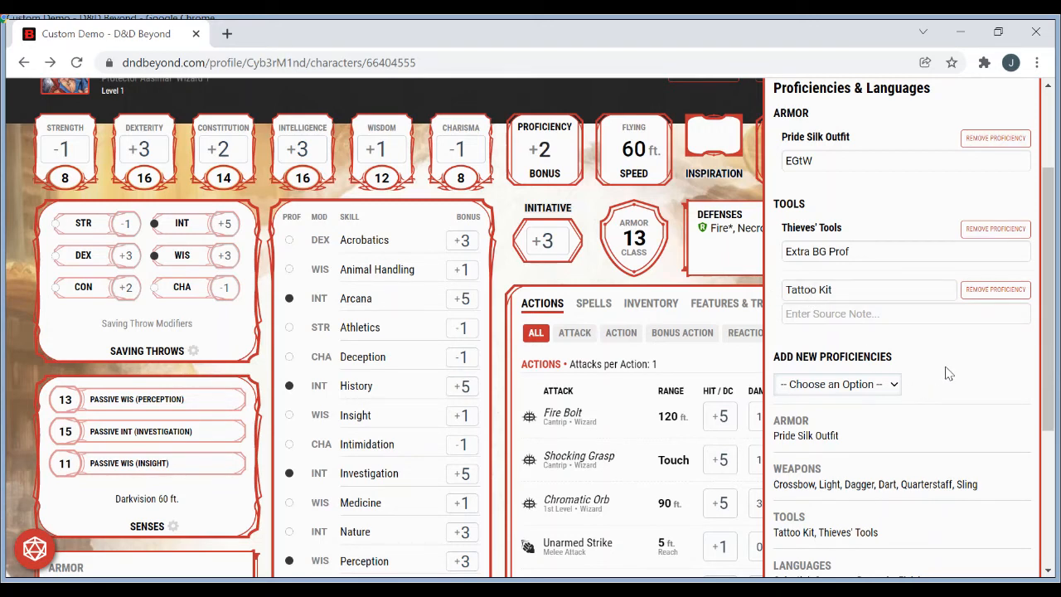
- Close the proficiencies and languages details and check the tool proficiencies listed on the character sheet
drag(502, 391, 536, 386)
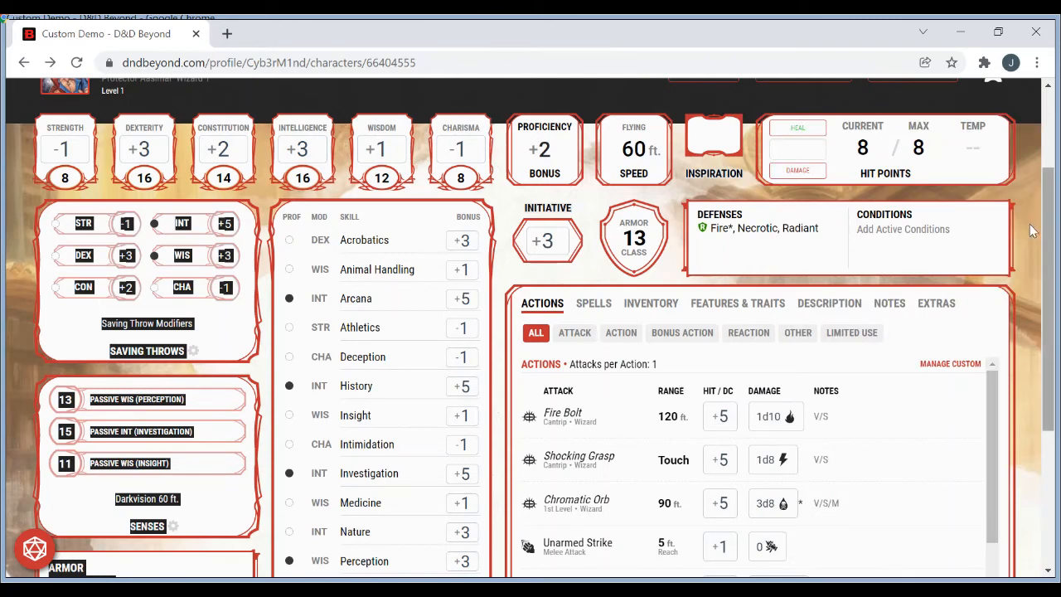
click(1030, 224)
scroll(1035, 311, down, 3)
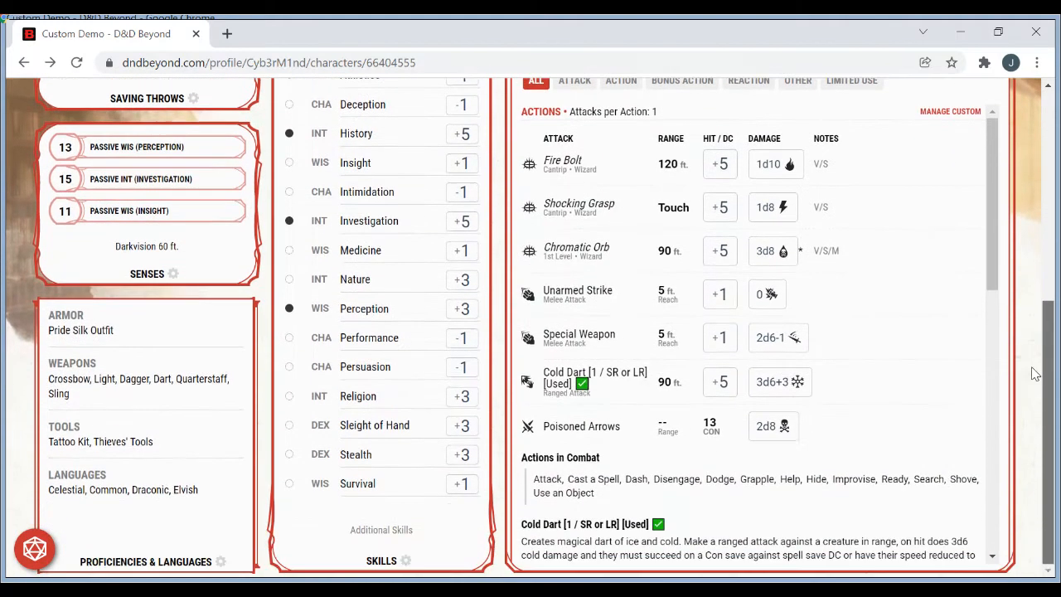
click(68, 447)
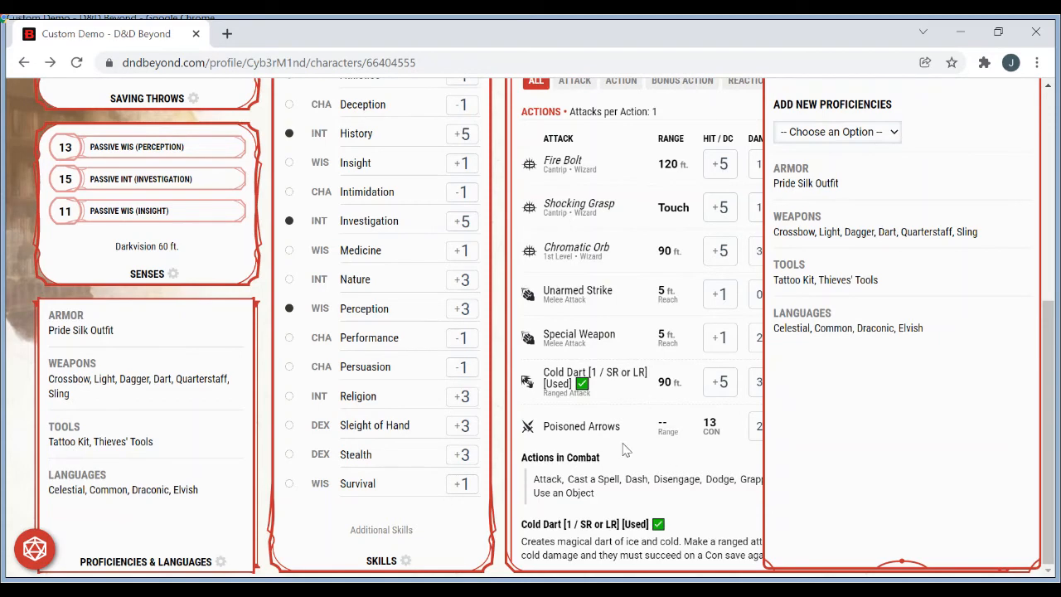
click(499, 358)
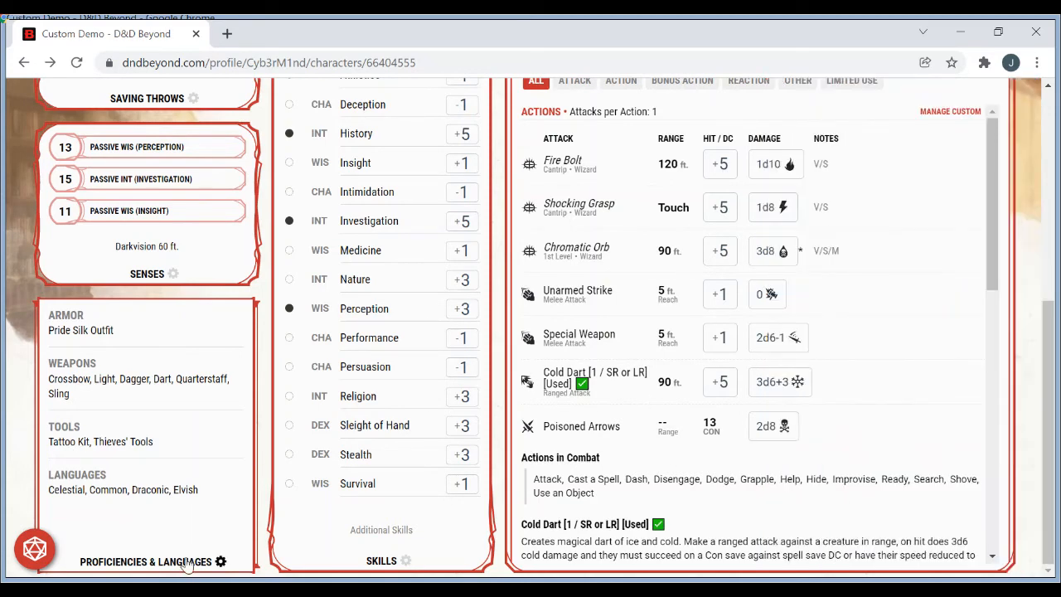
- Reopen the proficiencies and languages details and add a custom language named Textish
click(186, 563)
drag(1053, 357, 1051, 317)
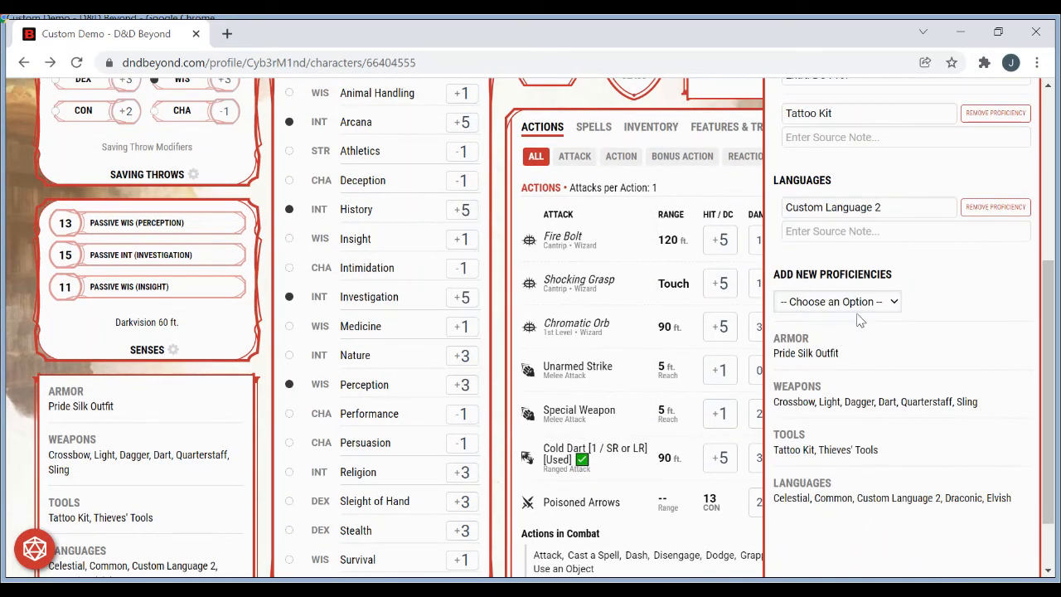
drag(887, 209, 781, 217)
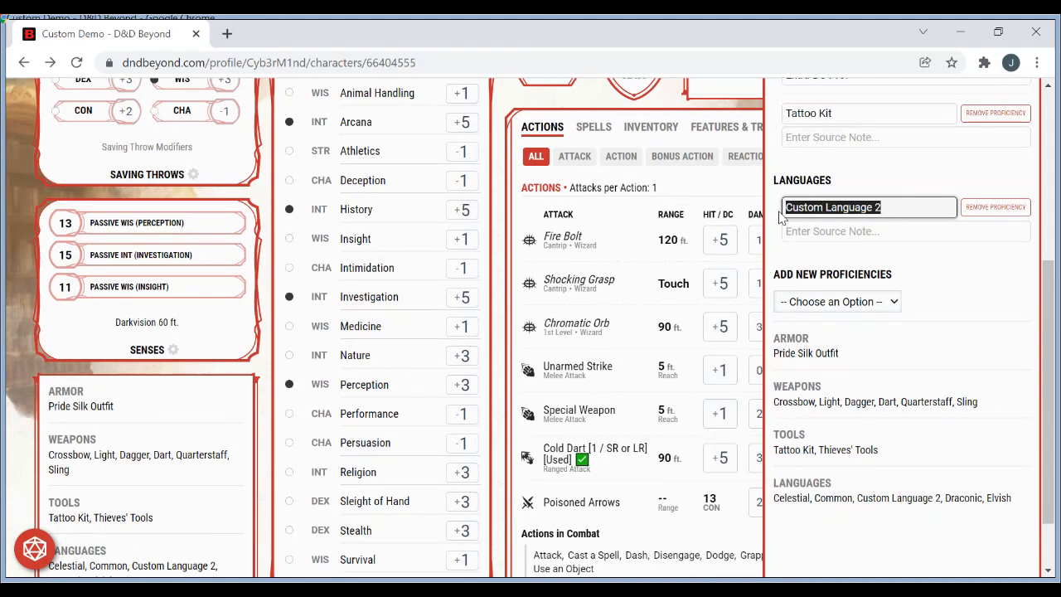
text(T)
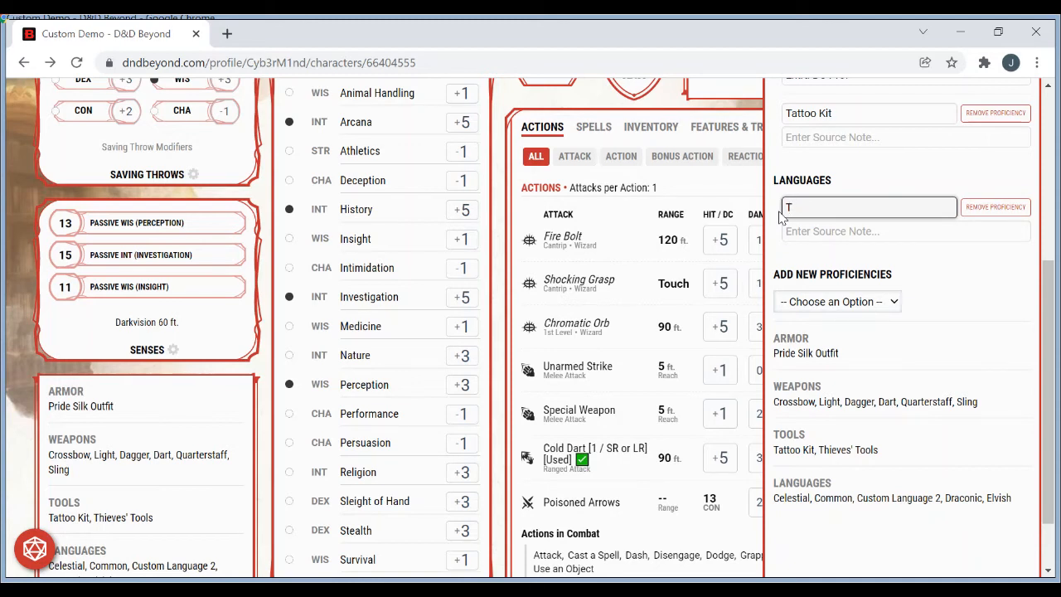
text(extish)
- Enter the source note "Custom Testing language" for the Textish language and close the proficiencies and languages details
click(827, 230)
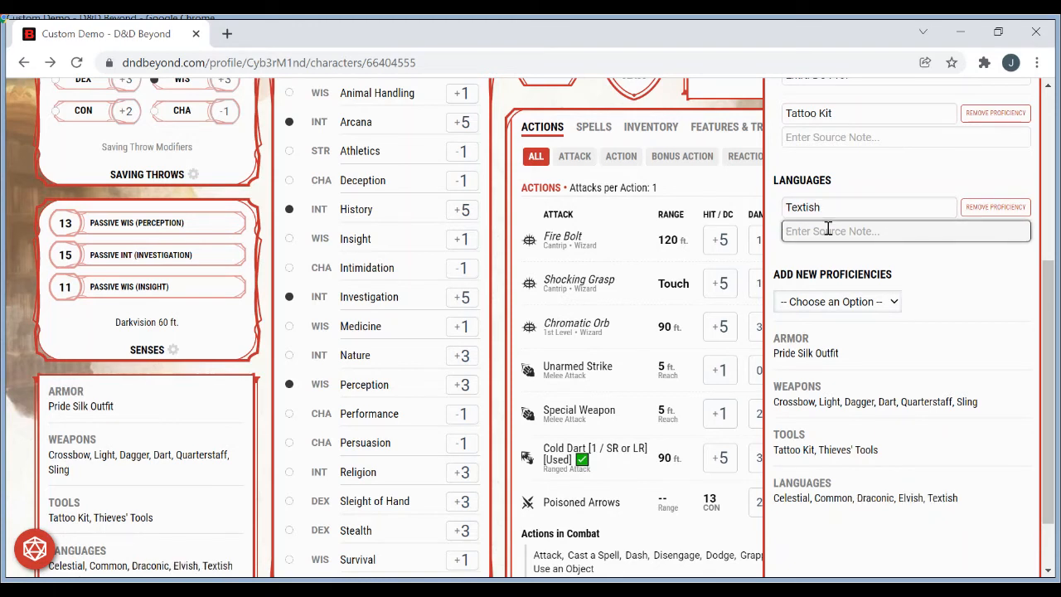
text(u)
key(BackSpace)
text(Custom Testing language)
click(943, 291)
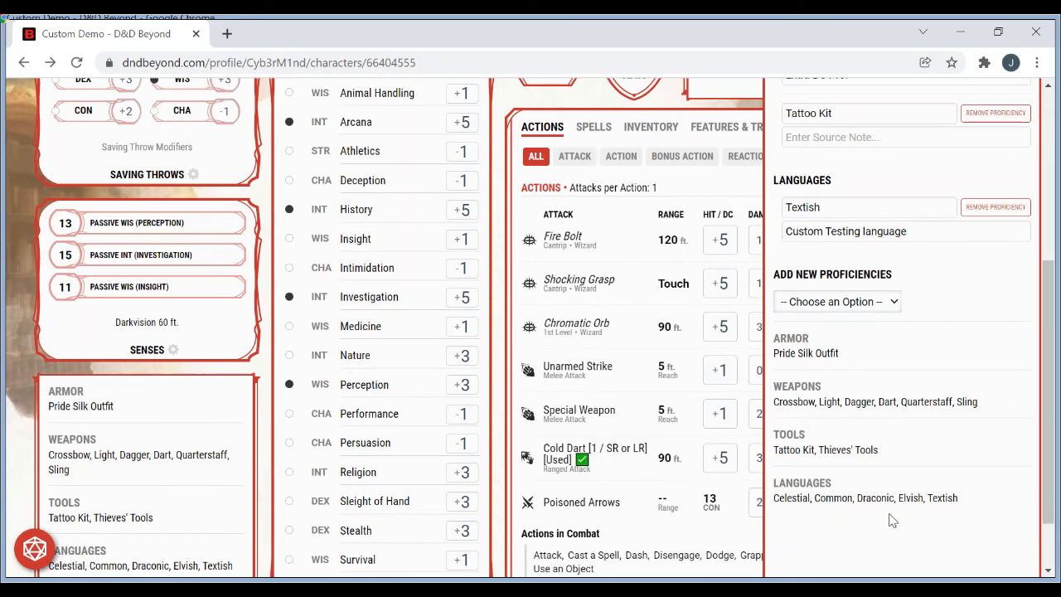
mouse_move(943, 507)
drag(819, 211, 739, 211)
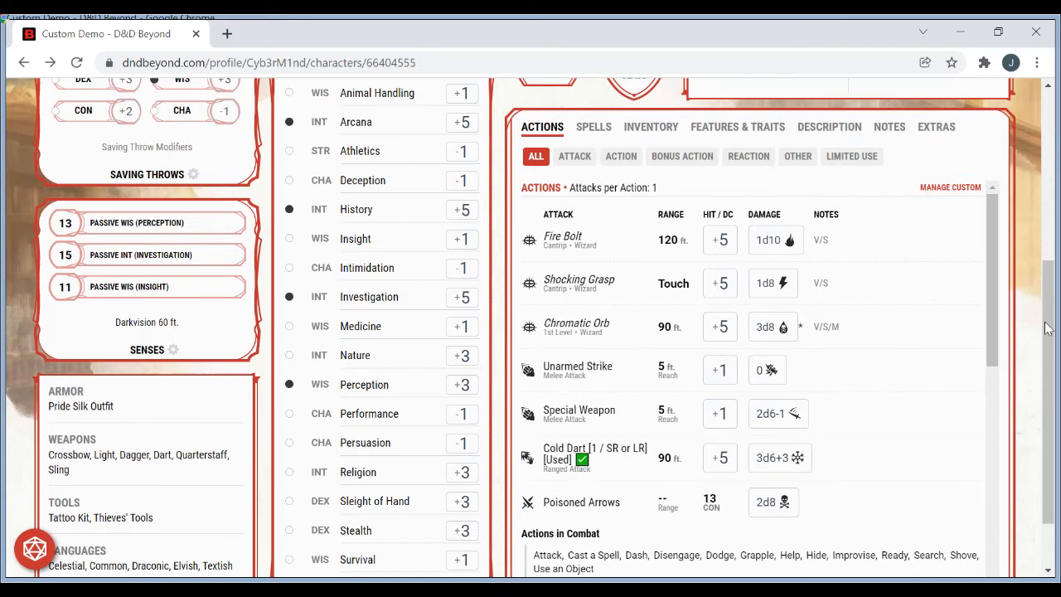
- Open the Survival skill's customization options and set its stat override to STR
scroll(1047, 404, down, 1)
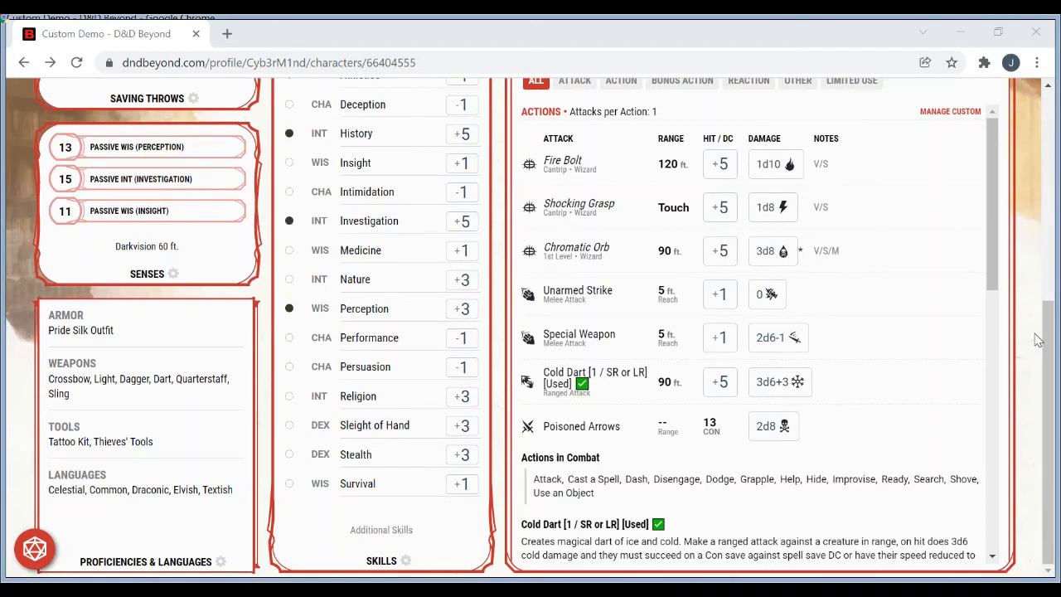
click(380, 561)
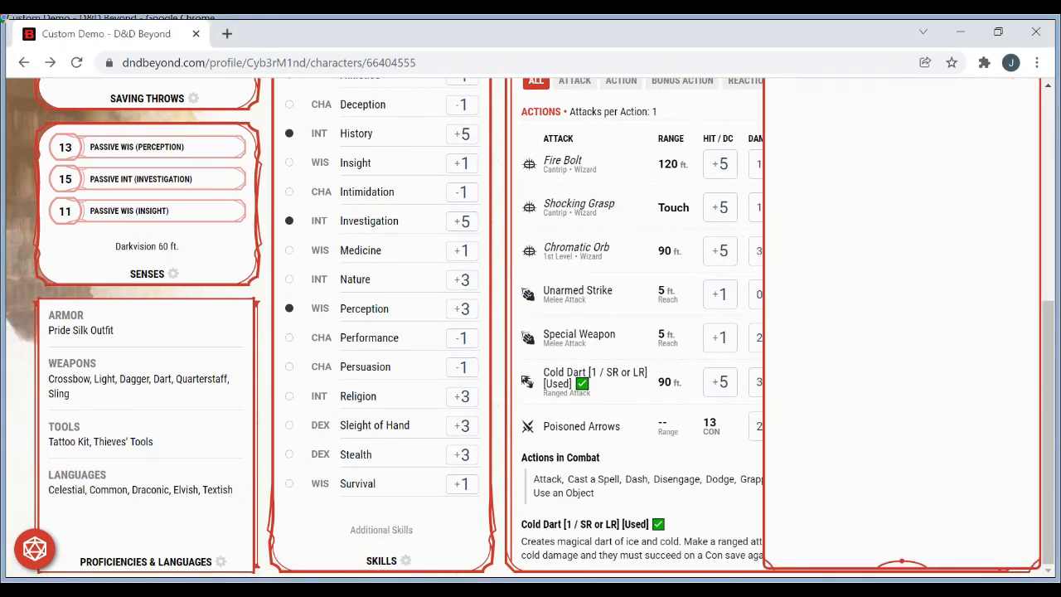
scroll(727, 217, up, 4)
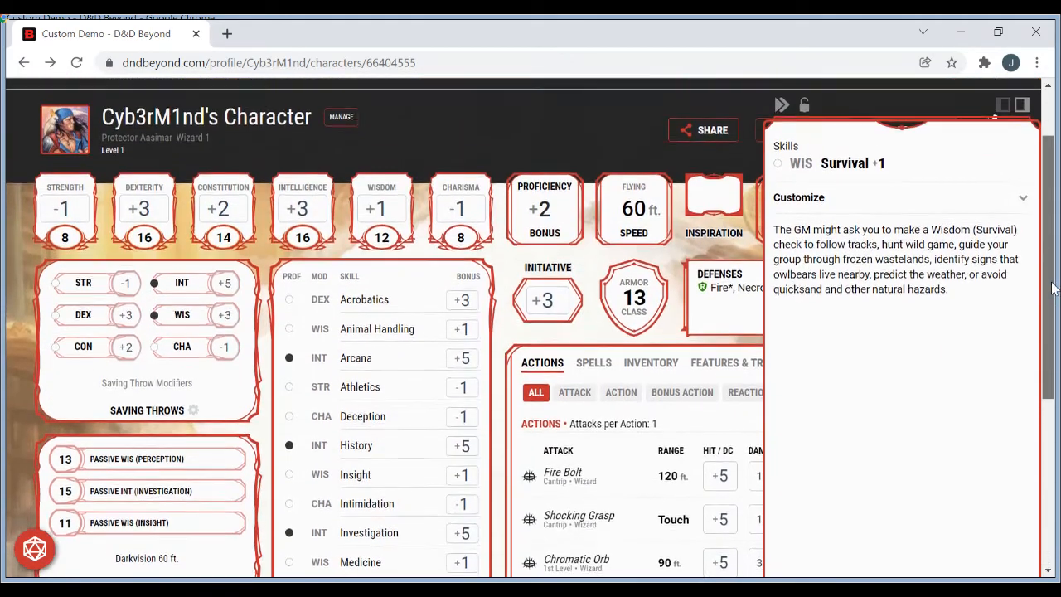
click(865, 214)
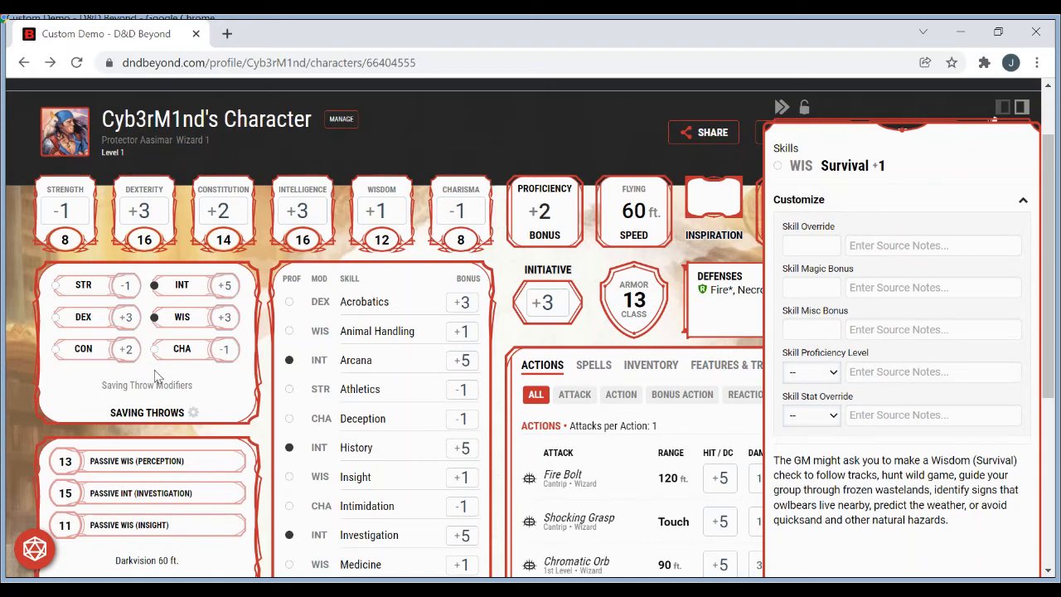
click(819, 450)
click(894, 418)
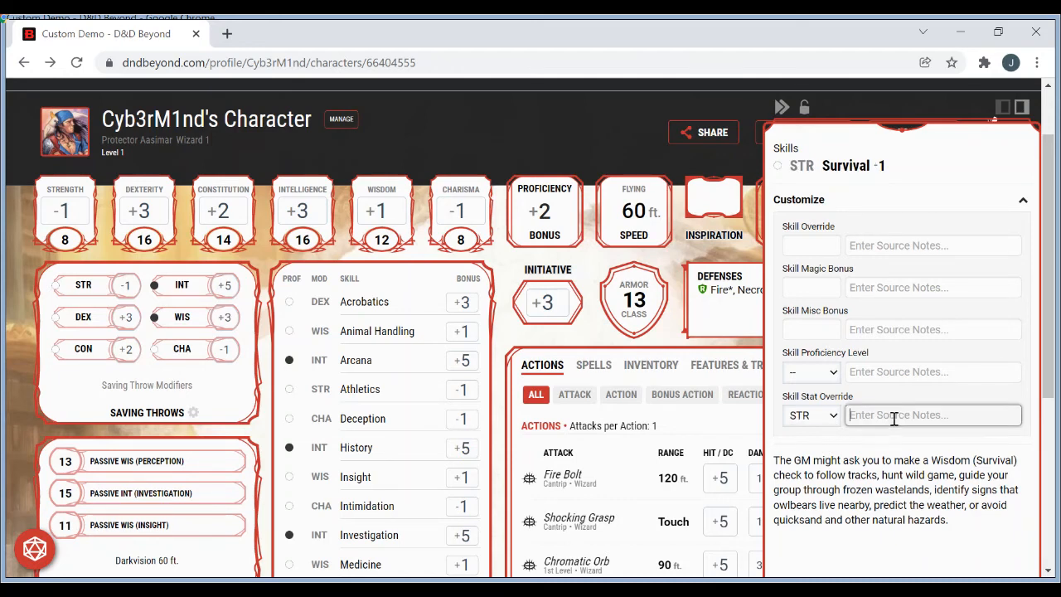
- Set the Survival skill's stat override to DEX and close the skill details
click(834, 417)
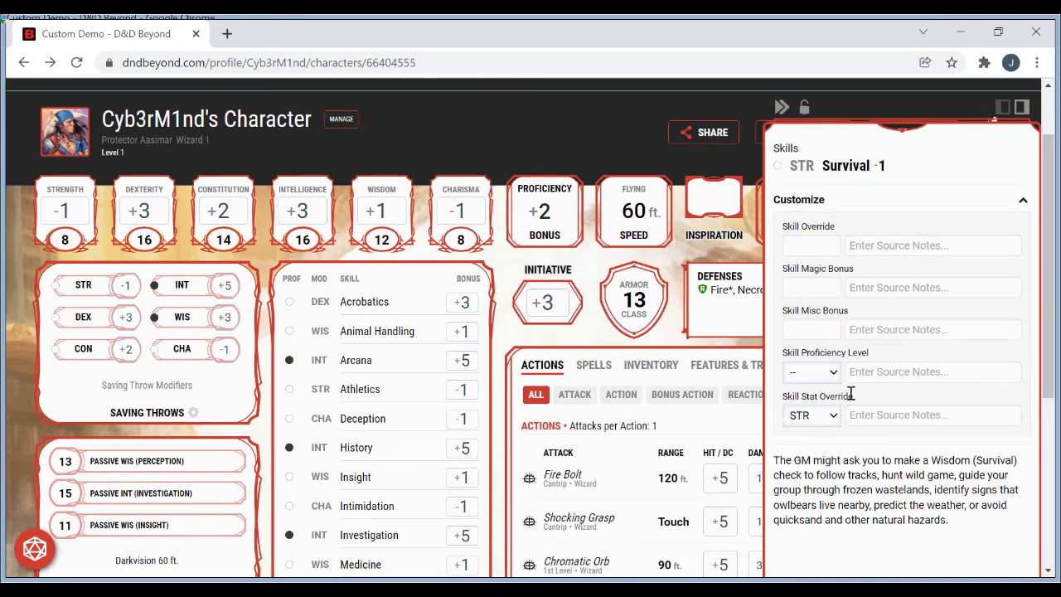
click(821, 461)
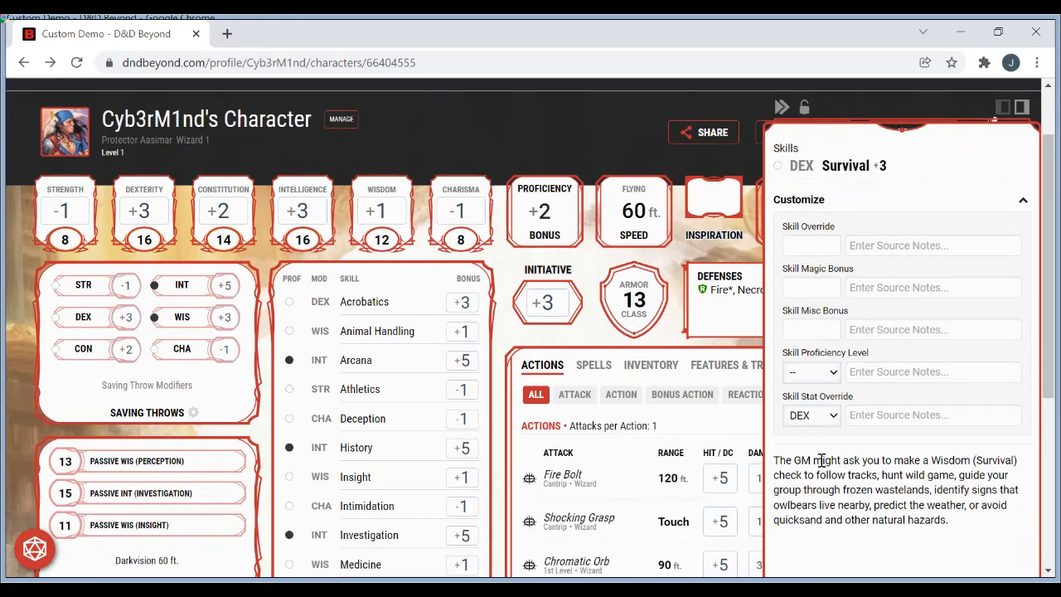
click(498, 450)
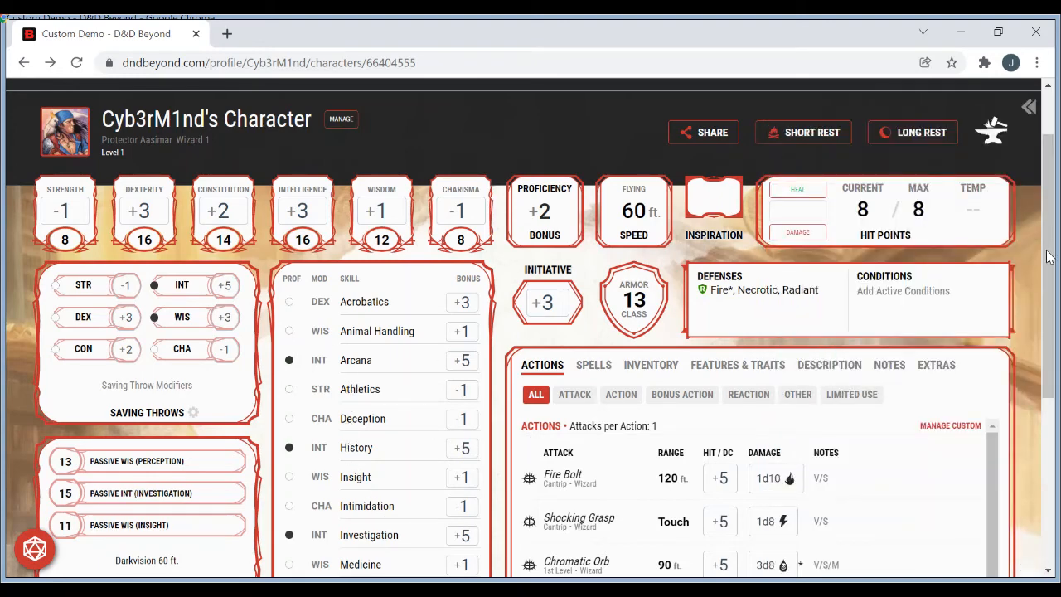
- Open the additional skills details and add a new custom skill to the character
drag(1047, 257, 1025, 406)
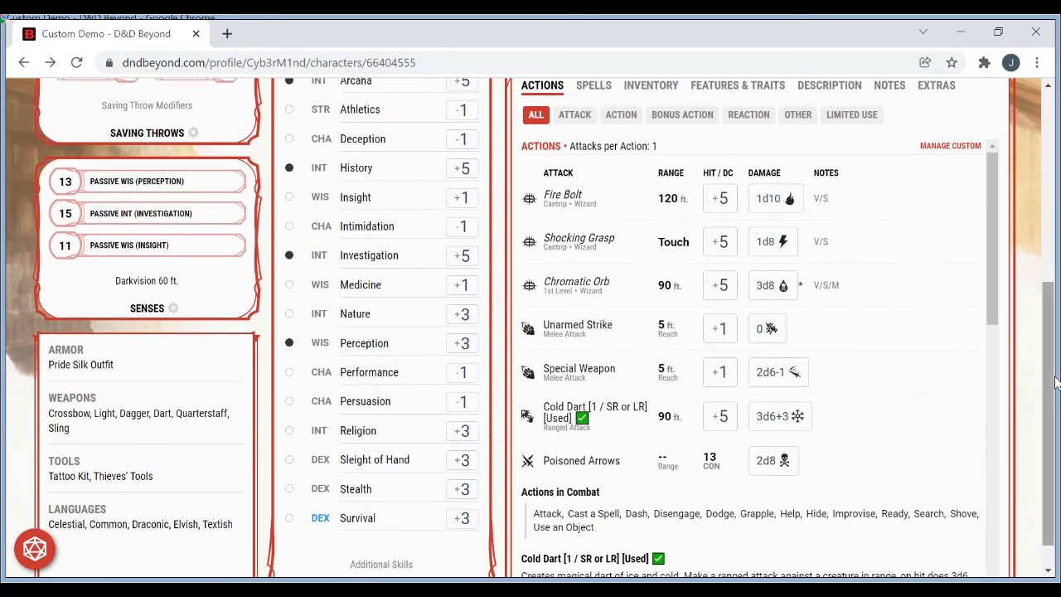
scroll(1054, 341, up, 3)
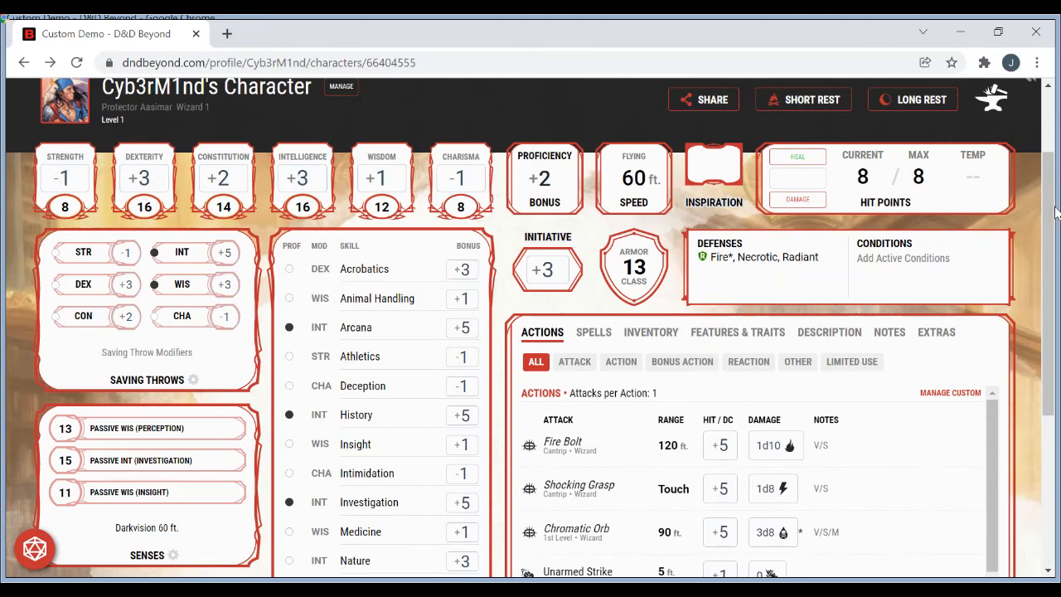
drag(1056, 214, 1057, 354)
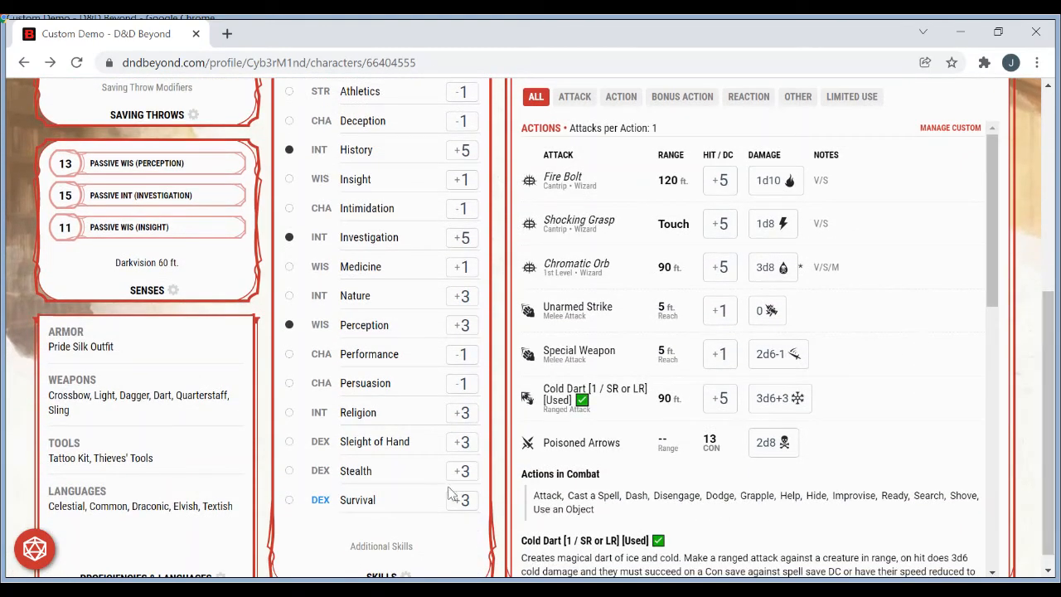
click(377, 547)
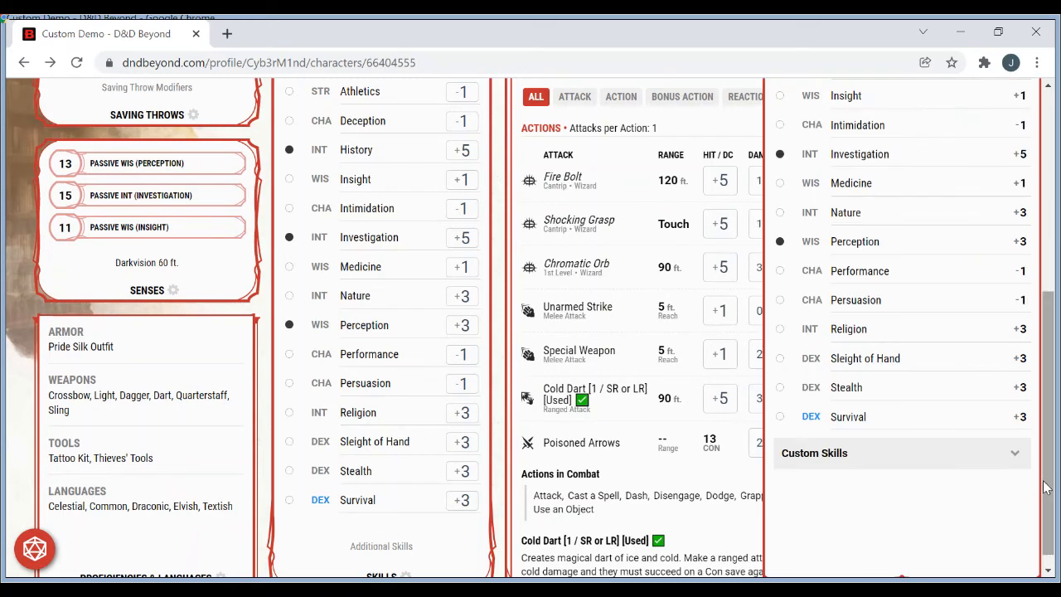
scroll(1046, 488, down, 1)
click(1000, 436)
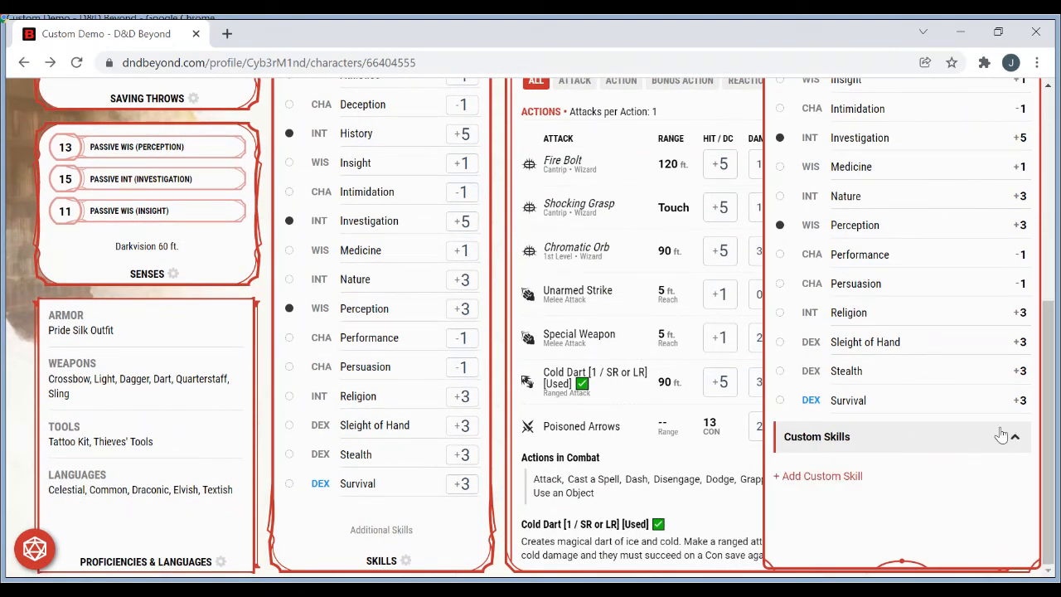
click(847, 481)
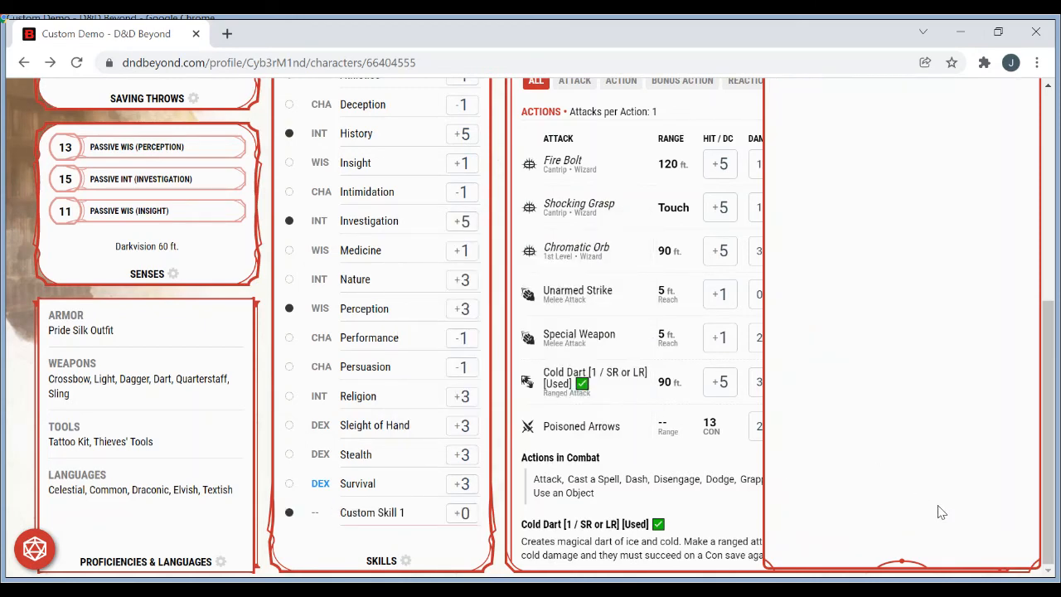
- Open the new custom skill's editing options and set its stat to INT
drag(1049, 429, 1056, 251)
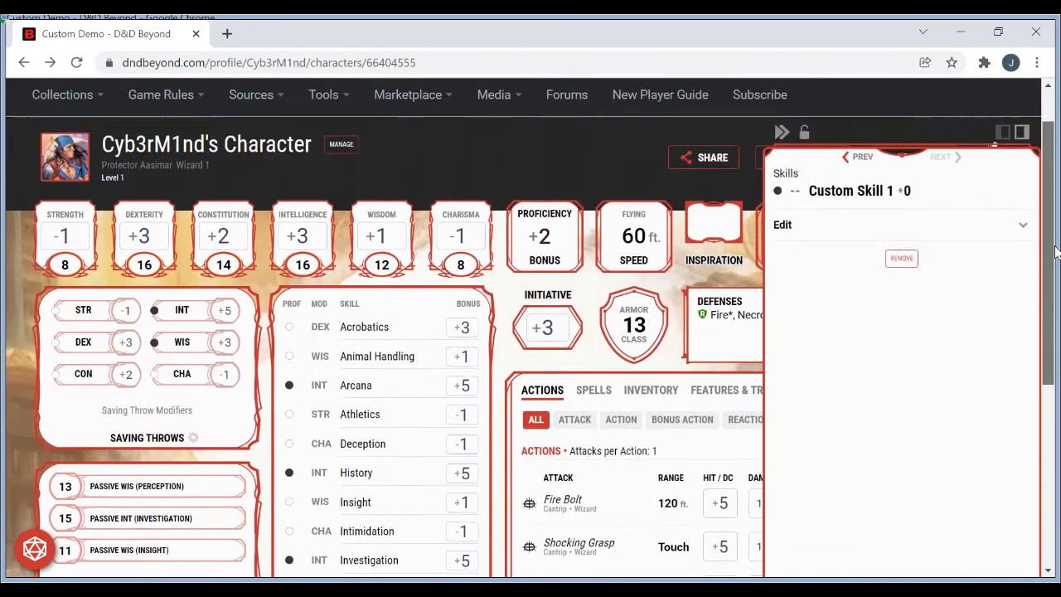
click(906, 227)
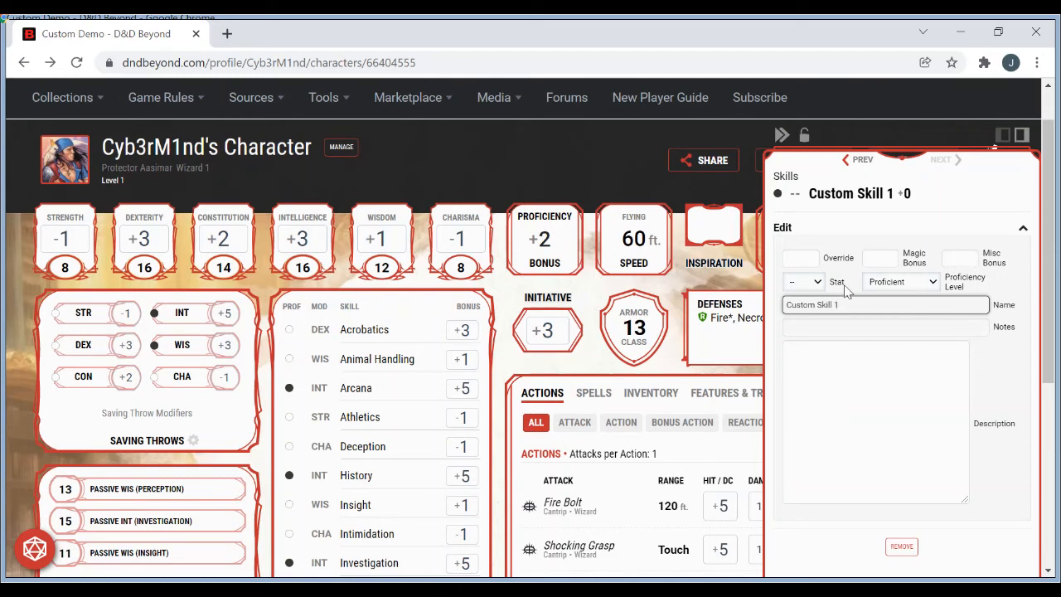
click(818, 283)
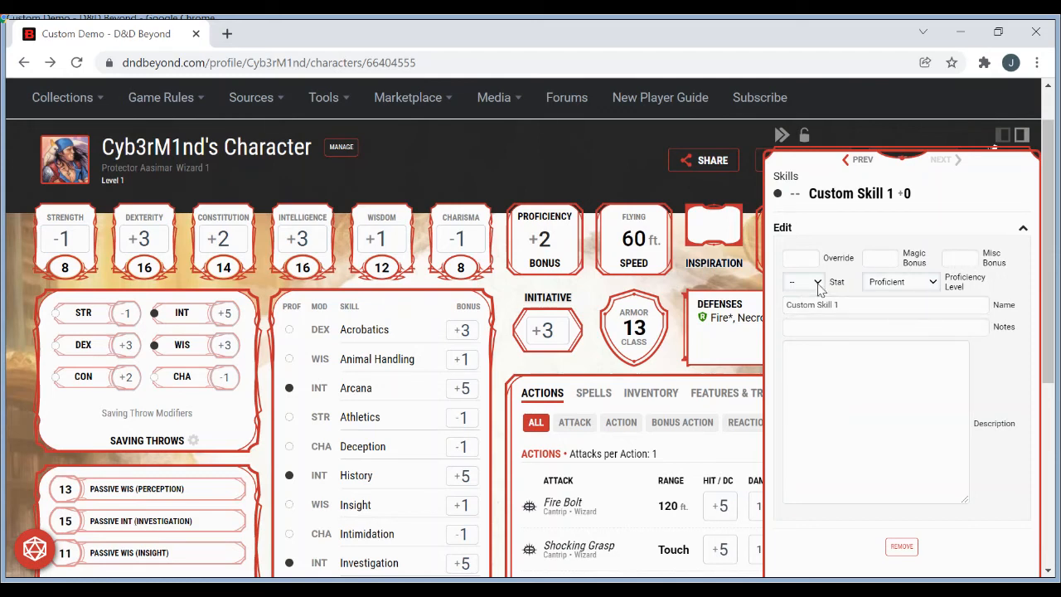
click(803, 347)
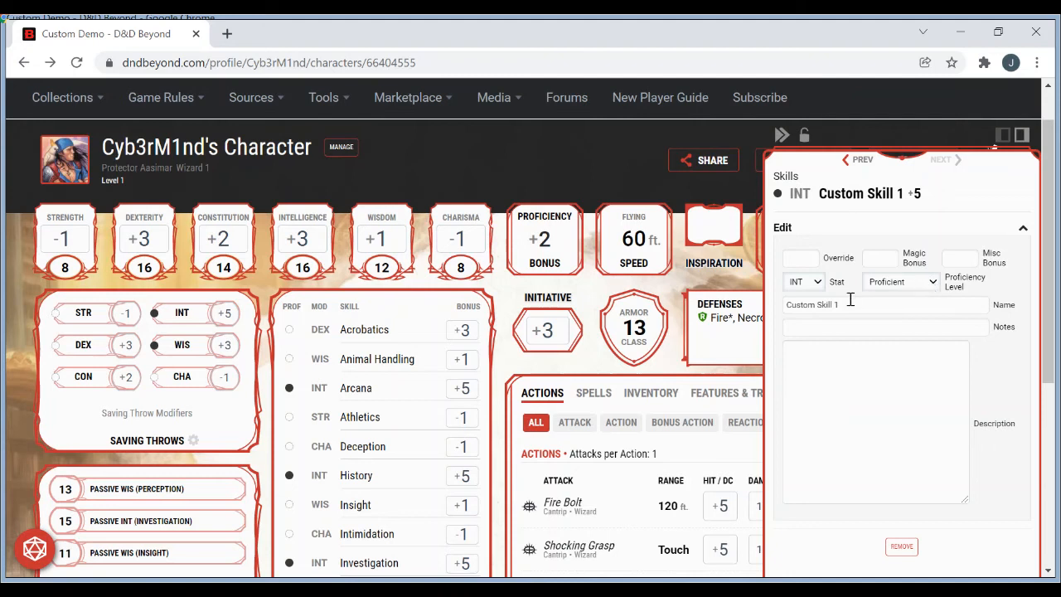
- Rename the custom skill as Computers
drag(839, 305, 771, 308)
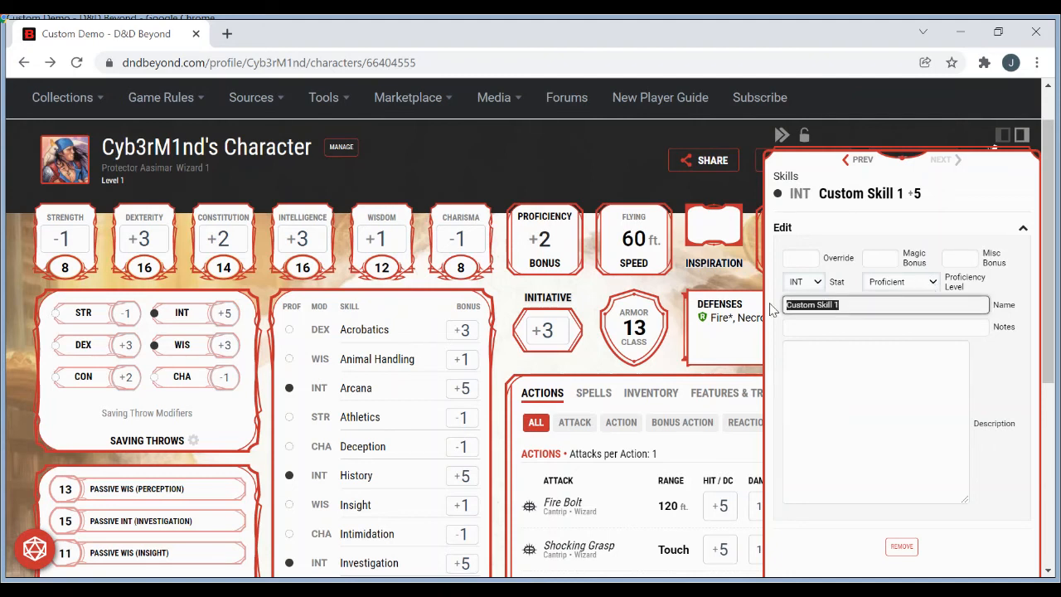
text(Decryption)
key(BackSpace)
key(BackSpace)
key(BackSpace)
key(BackSpace)
key(BackSpace)
key(BackSpace)
key(BackSpace)
key(BackSpace)
key(BackSpace)
text(C)
key(BackSpace)
text(Computers)
click(848, 332)
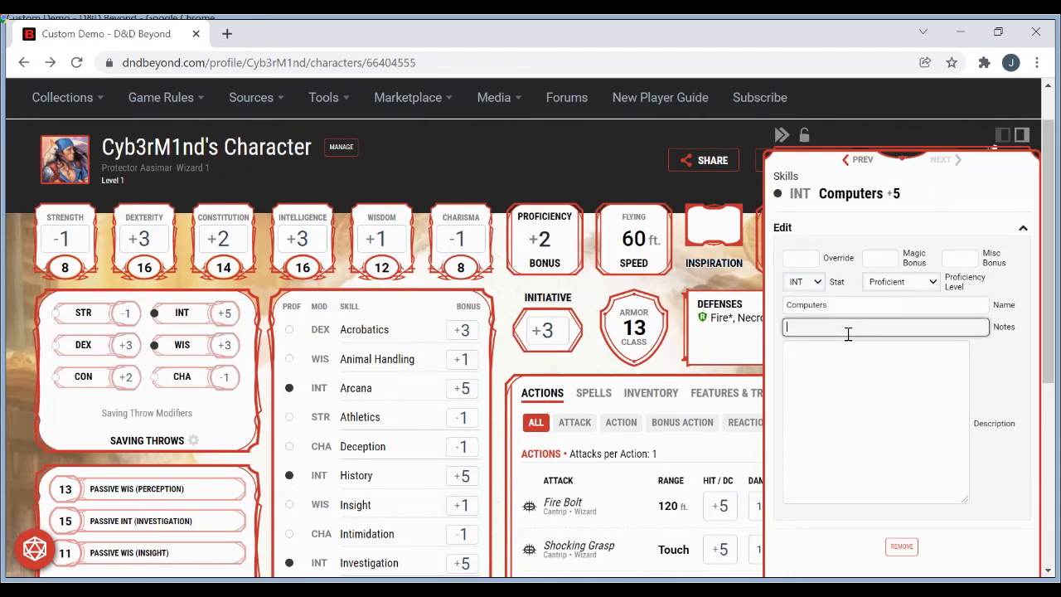
- Give the Computers skill the note "Modern Campaign" and the description "Using computers", and close its details
text(Modern Campaign)
click(878, 402)
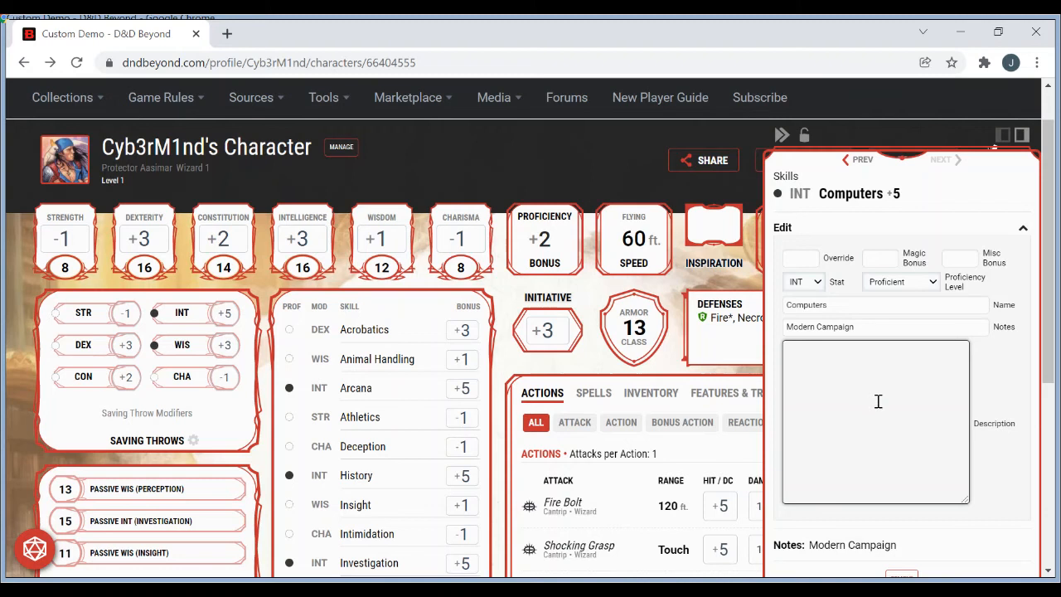
text(Using computers)
drag(1048, 365, 1050, 552)
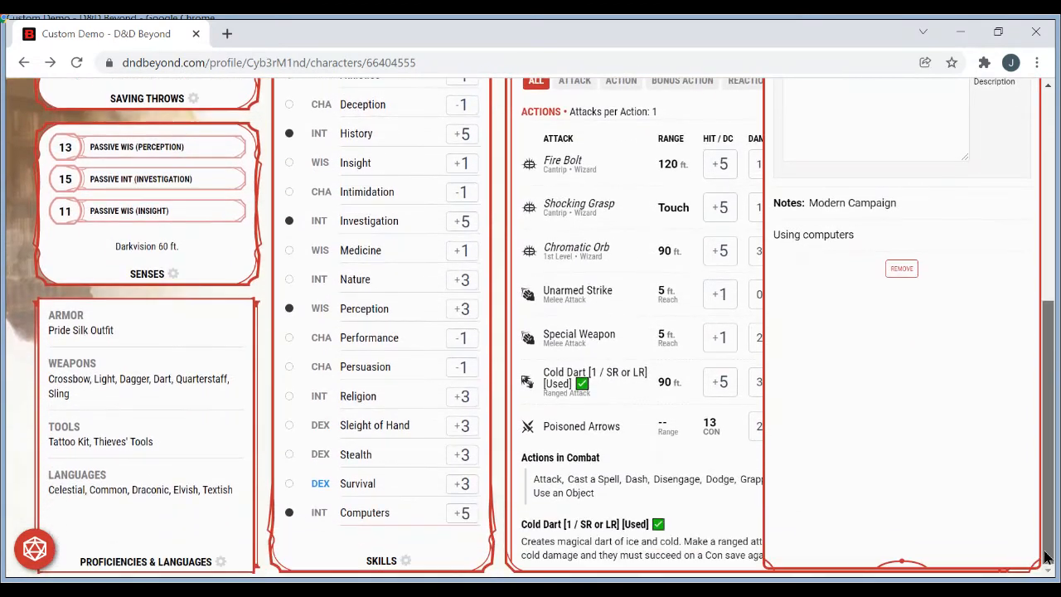
click(497, 470)
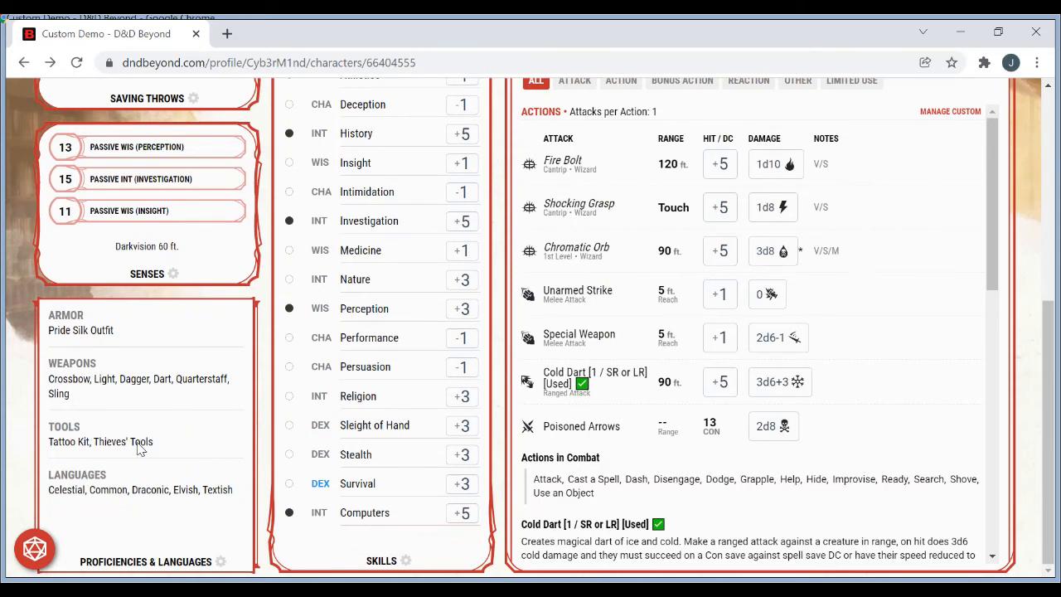
- Add a second custom skill to the character and open its editing options
mouse_move(139, 443)
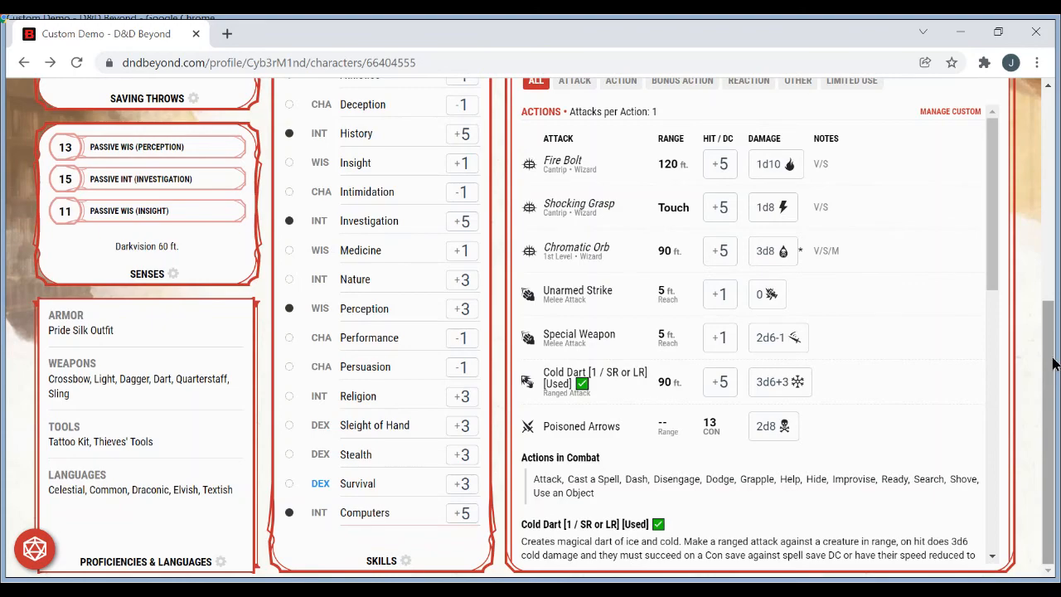
mouse_move(1054, 363)
mouse_down()
mouse_move(1056, 222)
mouse_move(1056, 383)
mouse_move(1056, 356)
mouse_up()
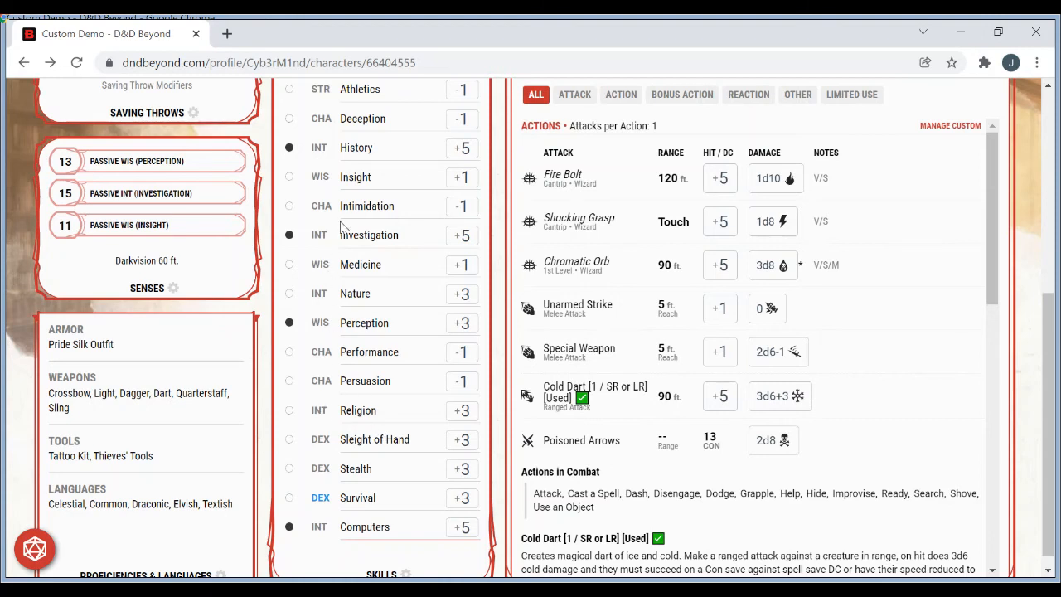
drag(1053, 355, 1052, 408)
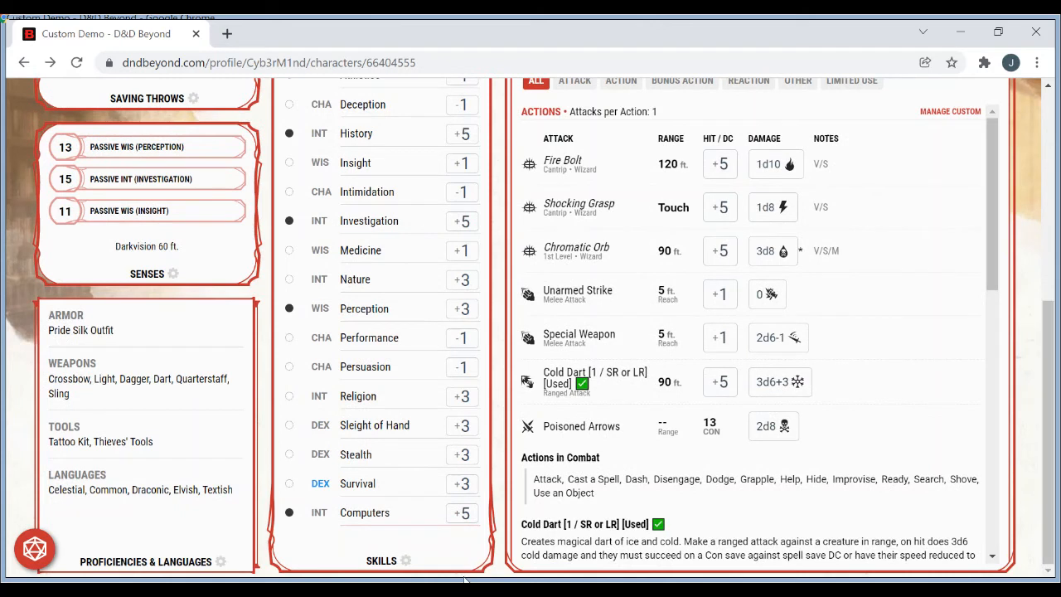
click(385, 564)
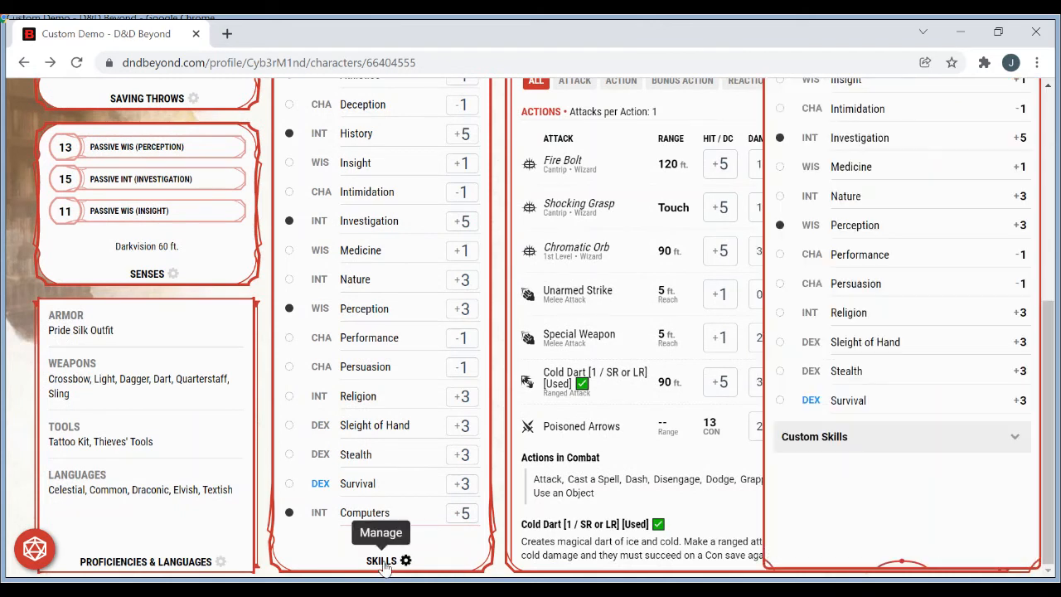
click(914, 446)
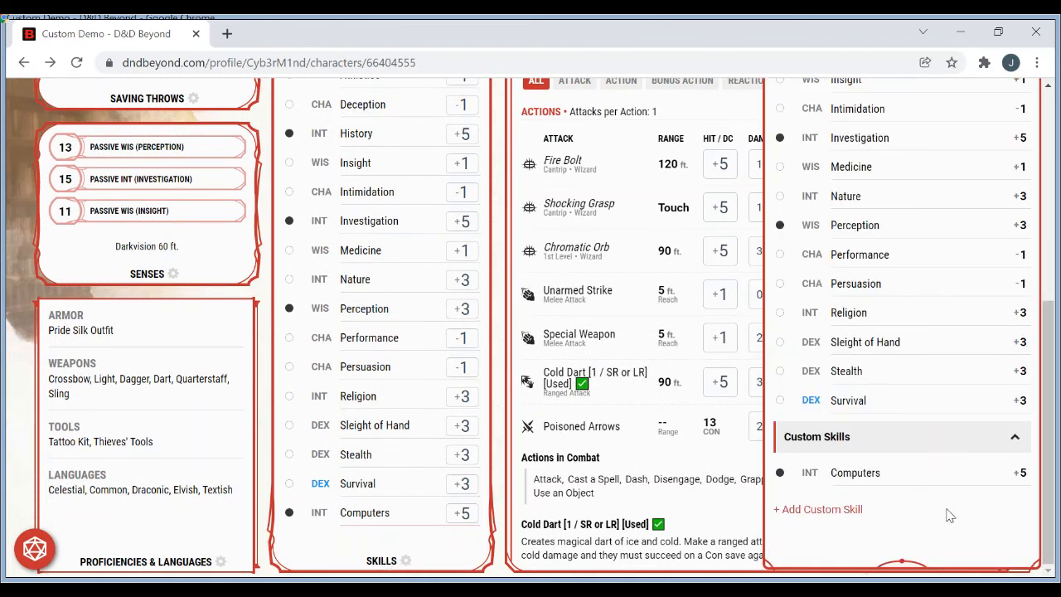
click(847, 513)
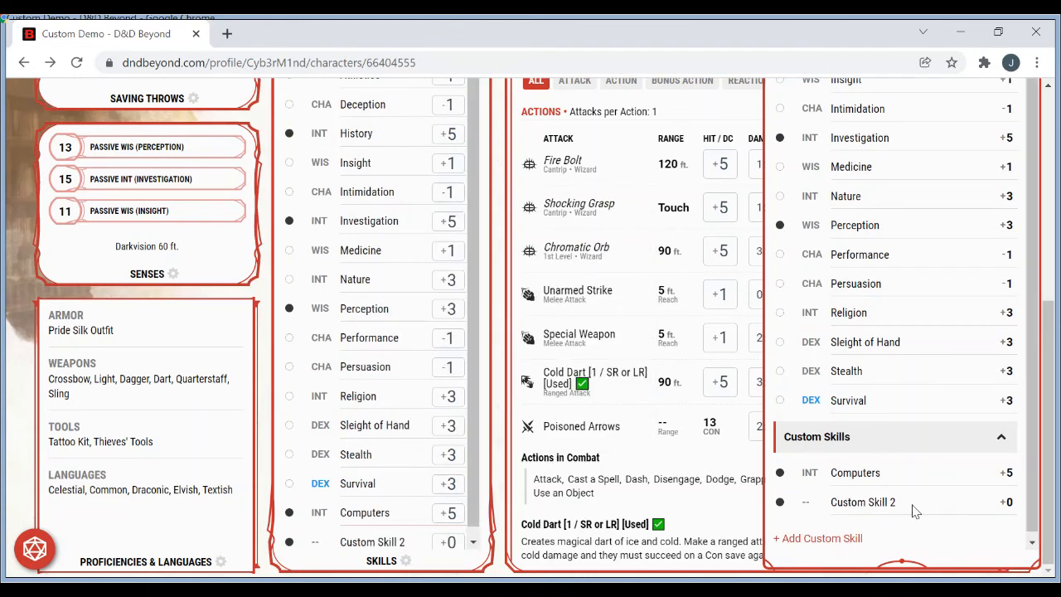
click(871, 503)
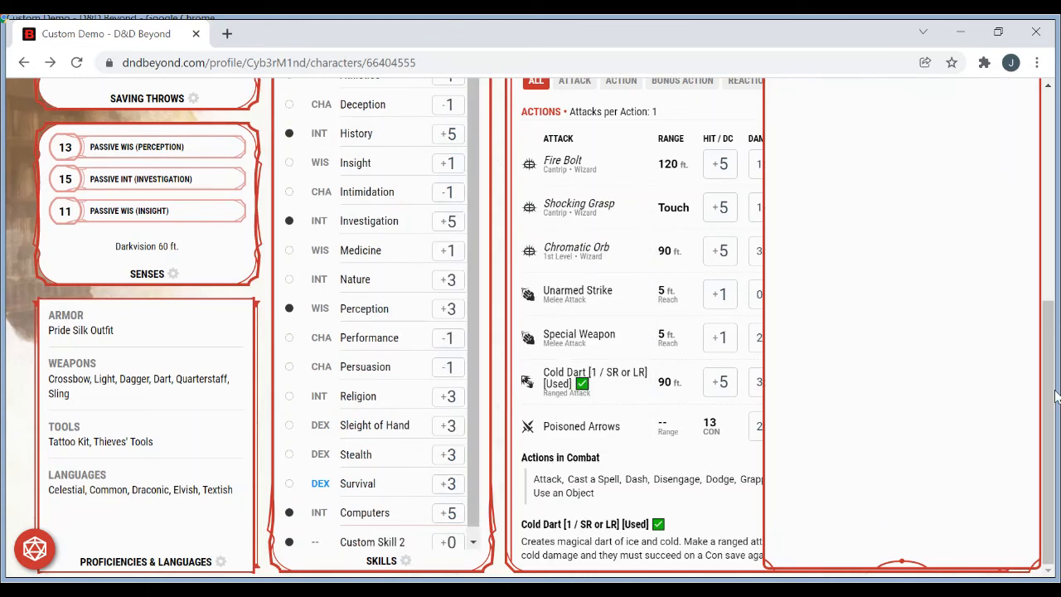
scroll(1056, 394, up, 4)
click(846, 204)
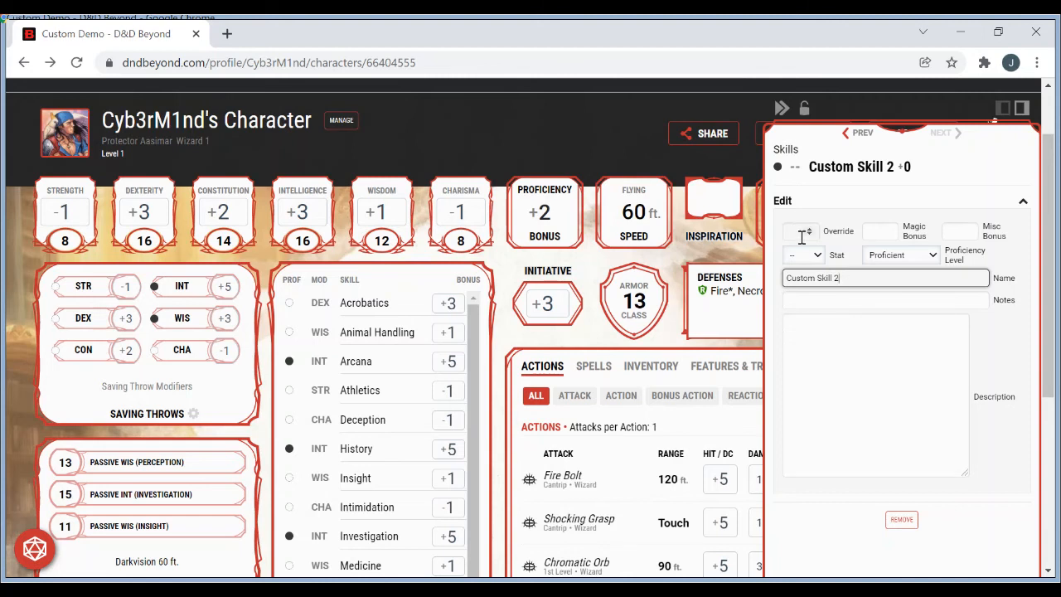
- Set the second custom skill's stat to DEX and its proficiency level to Expertise
click(819, 260)
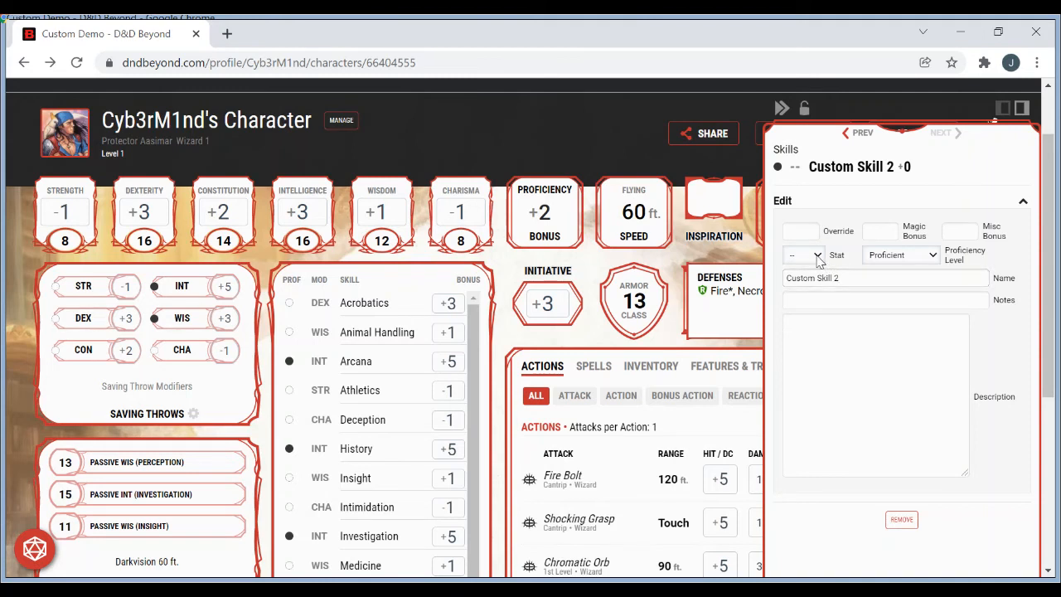
click(813, 299)
click(906, 256)
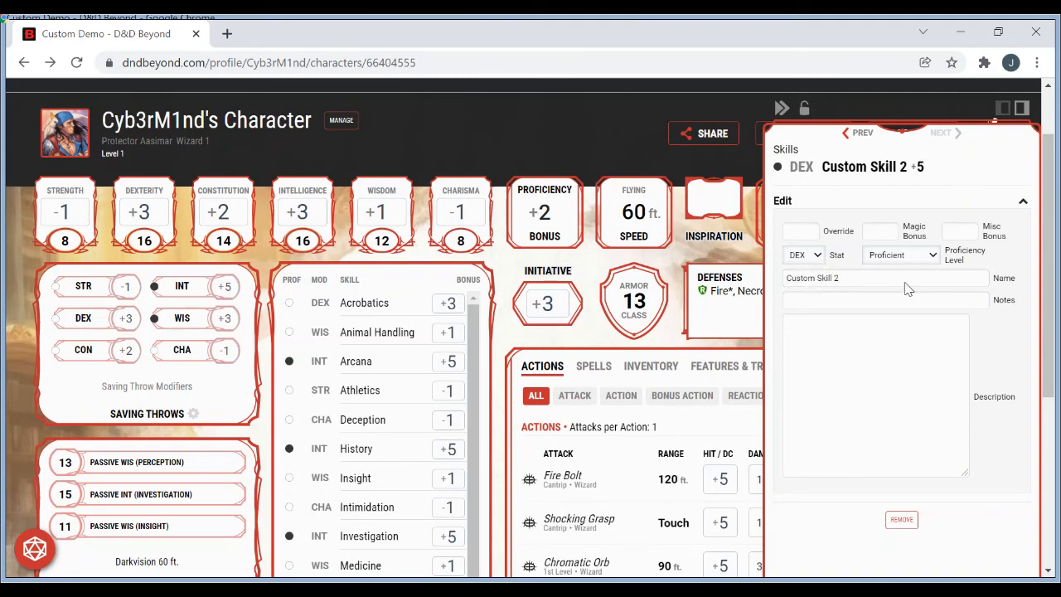
click(908, 315)
- Rename the second custom skill as Thieves' Tools and close its details
drag(840, 278, 774, 282)
text(Th)
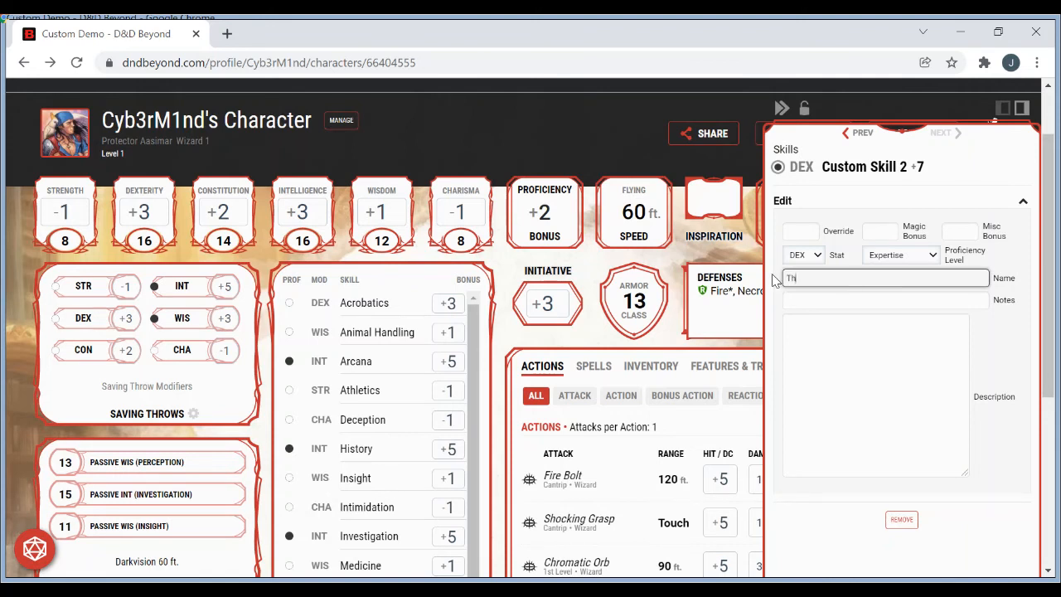
text(ieves' Tools)
click(869, 388)
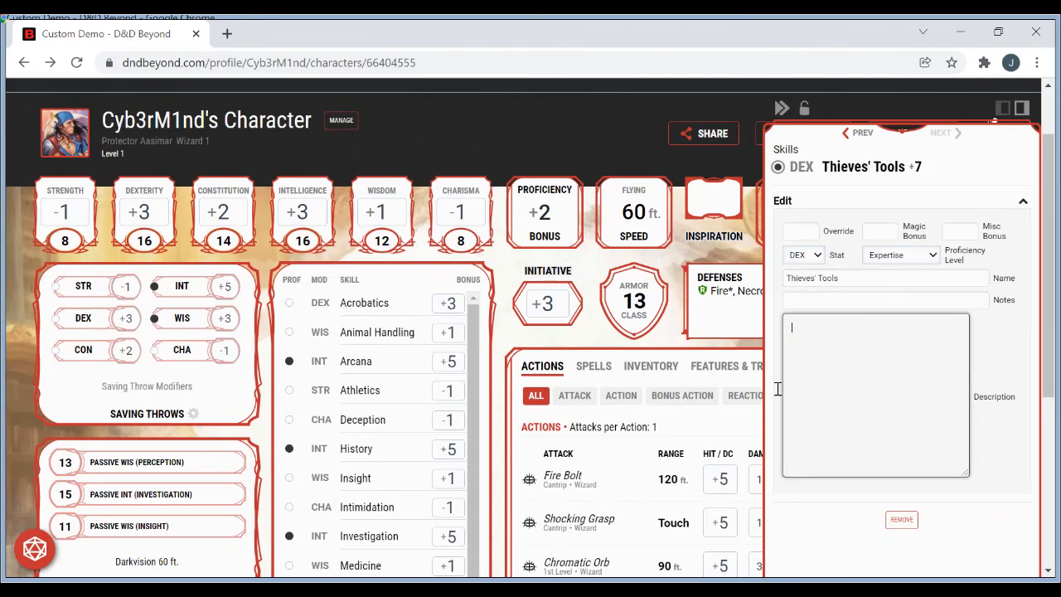
click(498, 401)
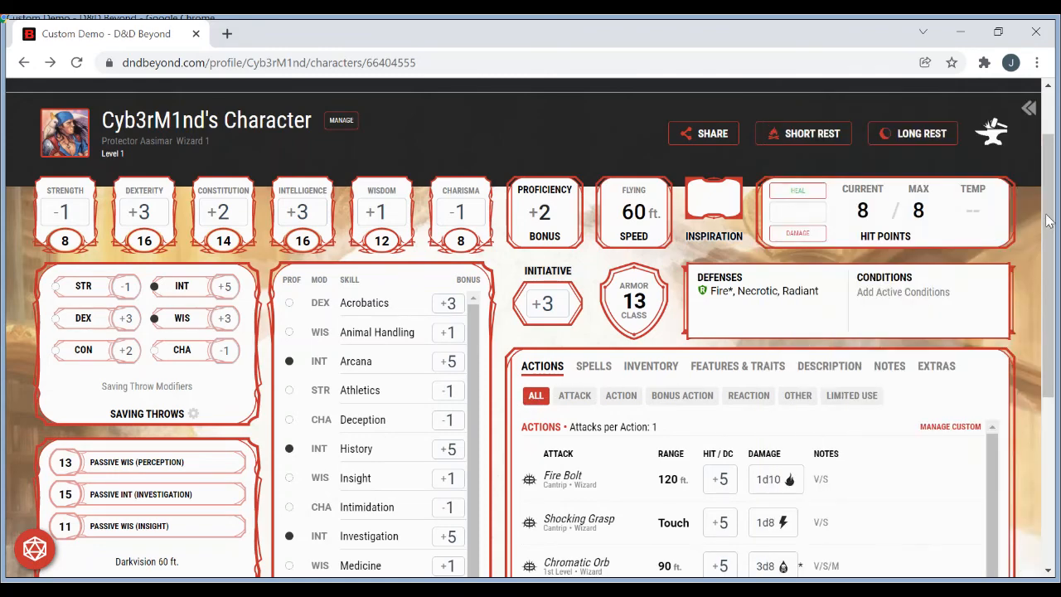
- Reopen the Thieves' Tools skill for editing, set its stat to INT and close its details
scroll(1034, 363, down, 4)
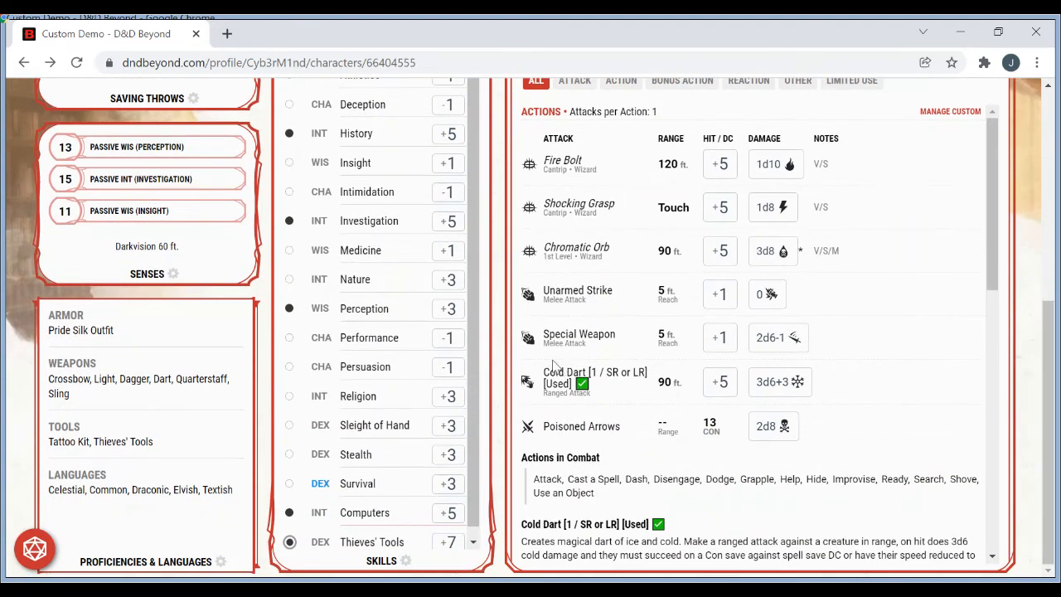
scroll(470, 417, down, 1)
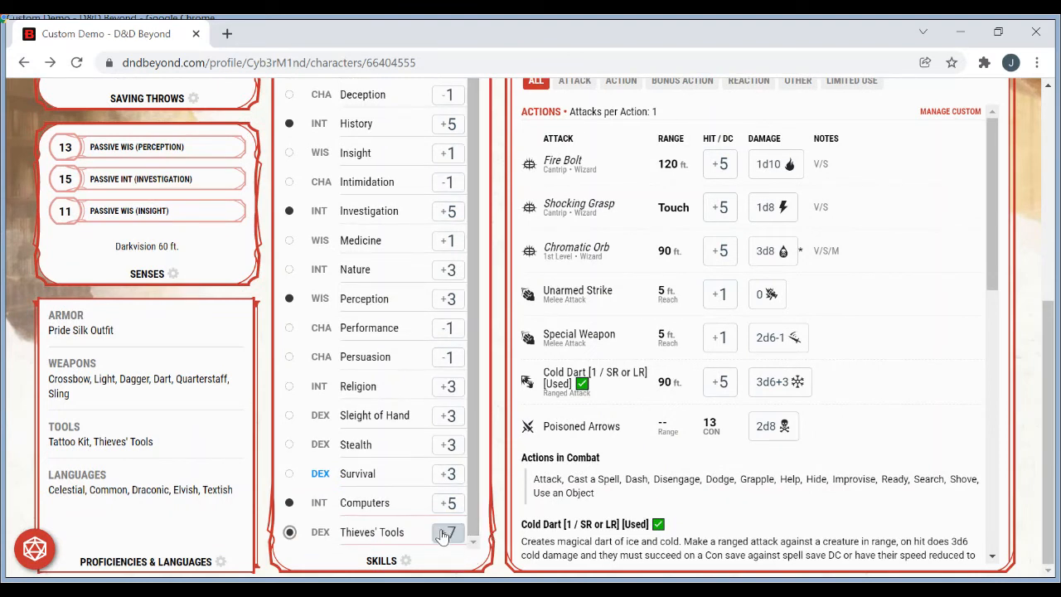
click(399, 532)
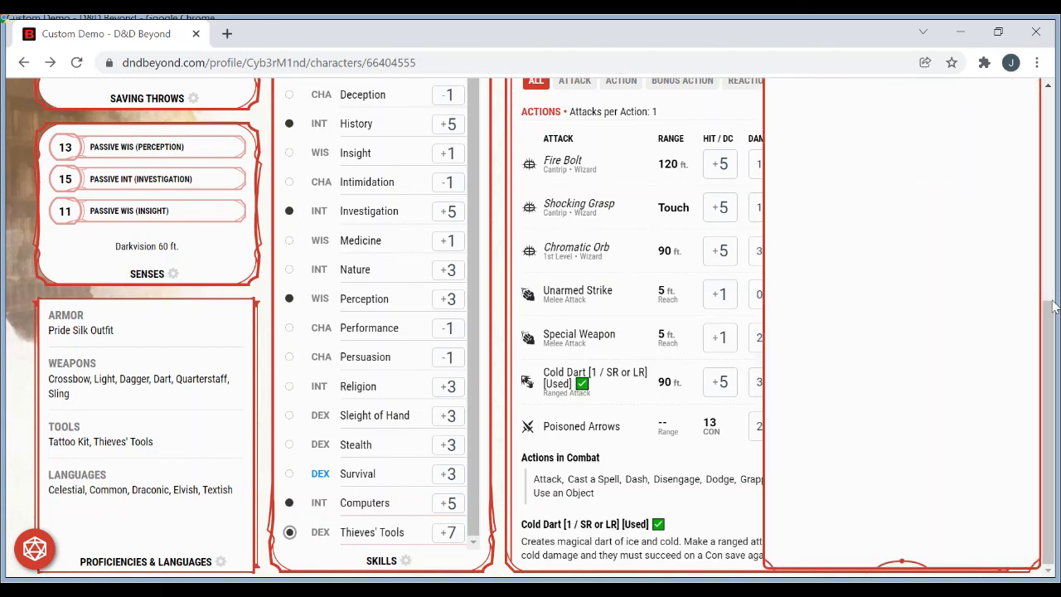
drag(1058, 355, 1055, 184)
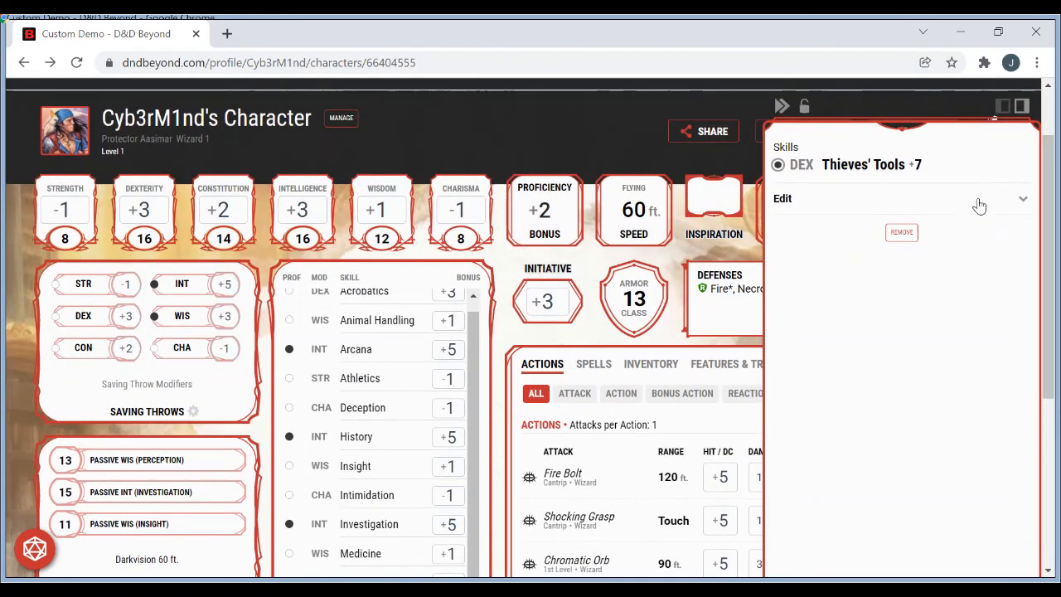
click(975, 201)
click(813, 253)
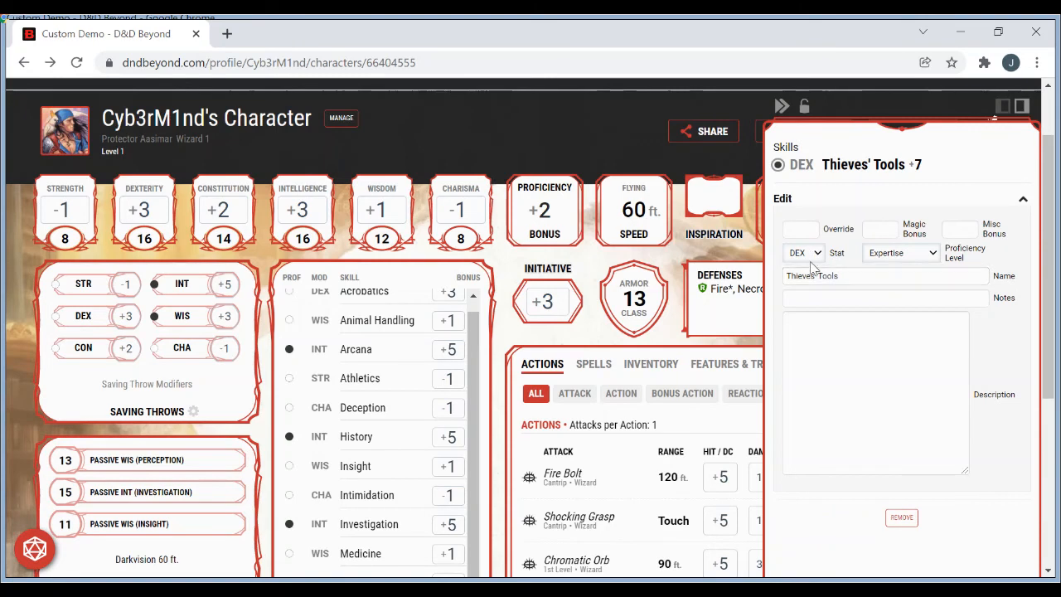
click(811, 316)
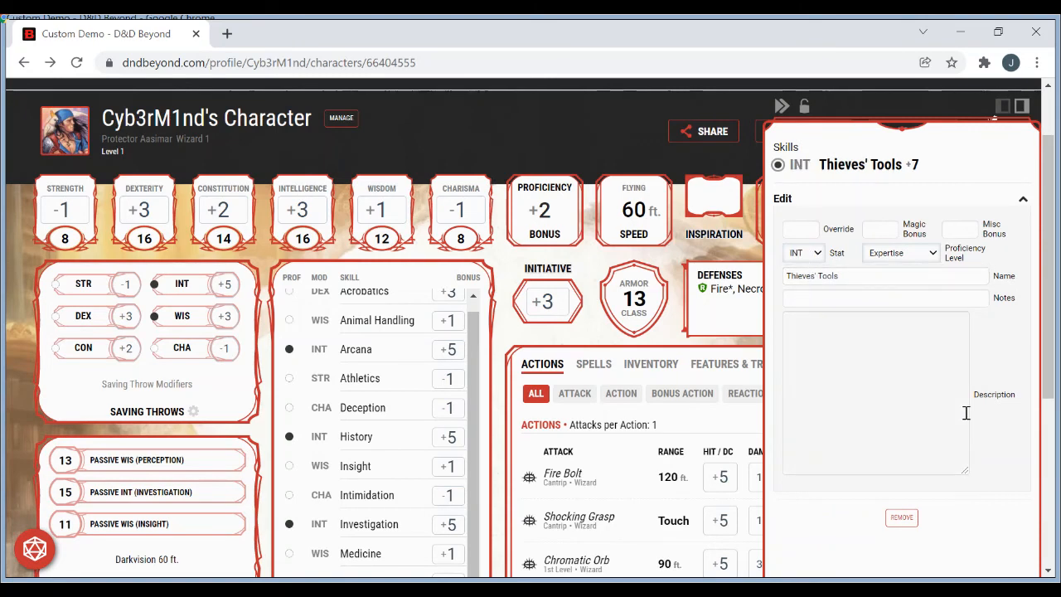
click(508, 453)
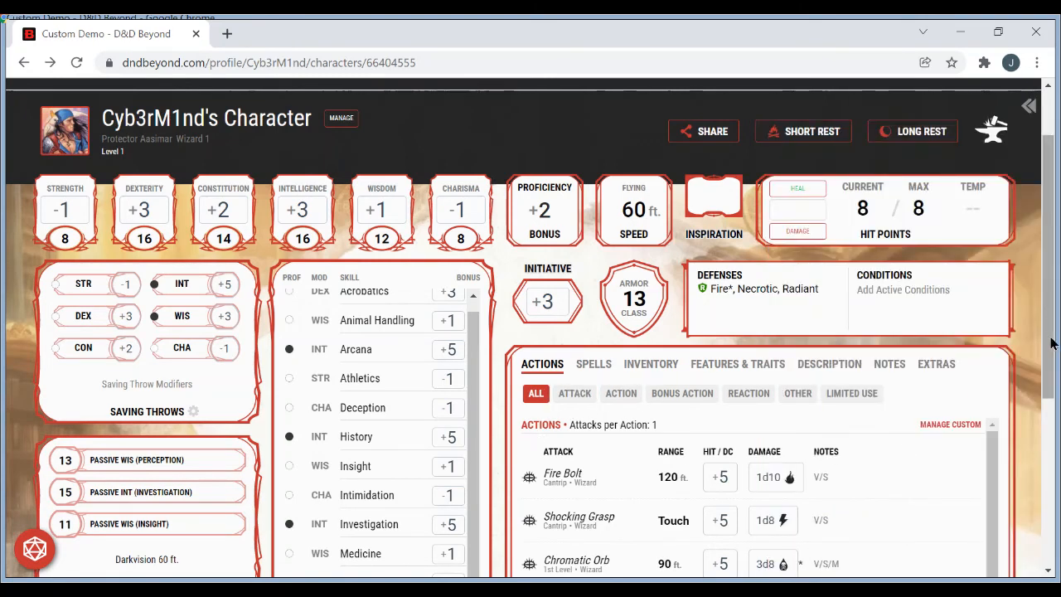
- Show the character's feats under features and traits and open the feat management list
drag(1054, 305, 1056, 471)
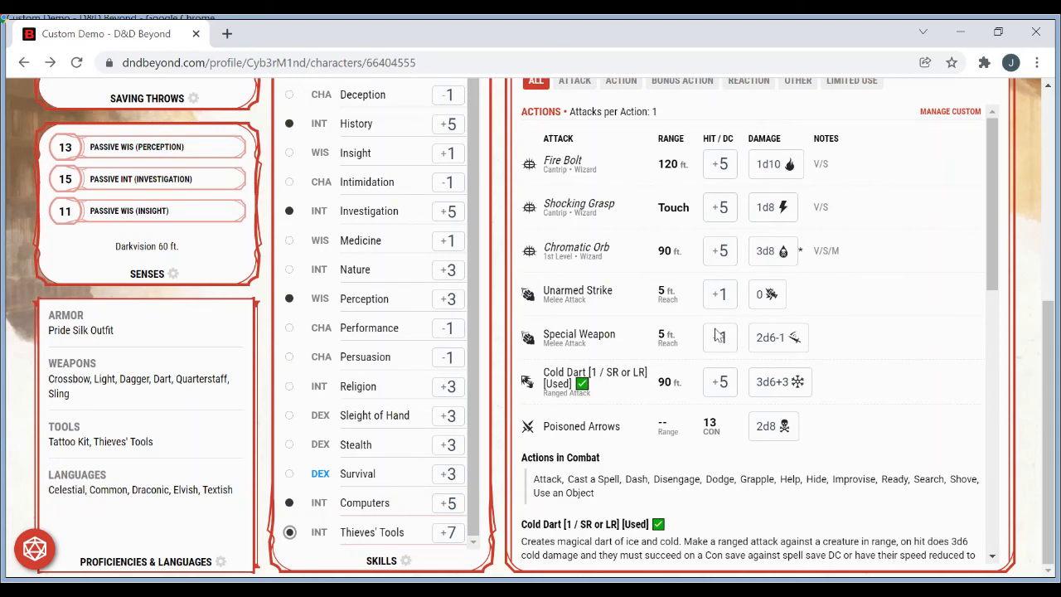
scroll(1051, 391, up, 4)
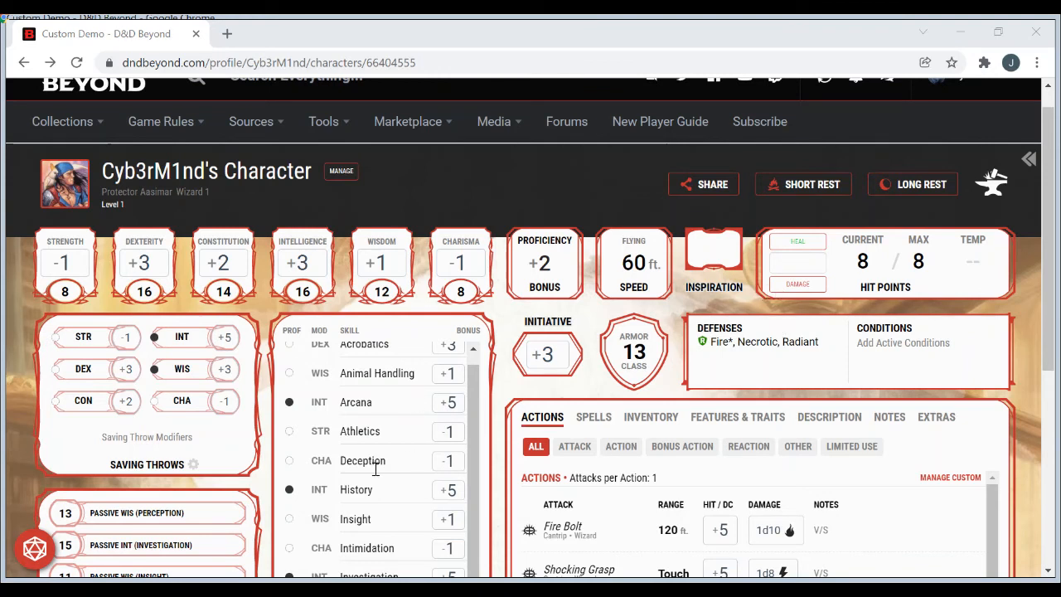
click(1021, 432)
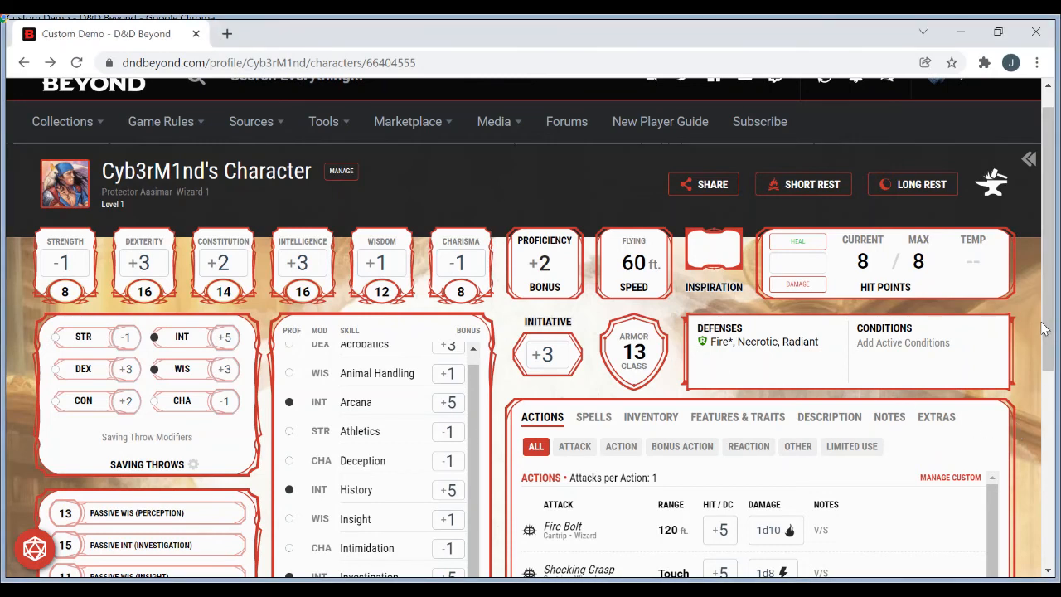
drag(1046, 315, 1055, 352)
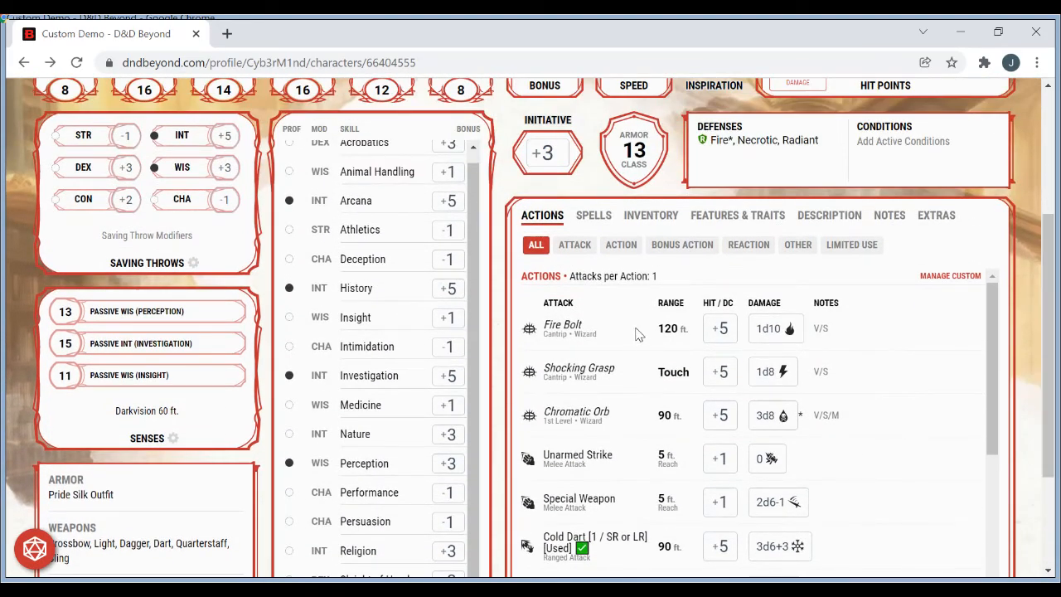
click(738, 217)
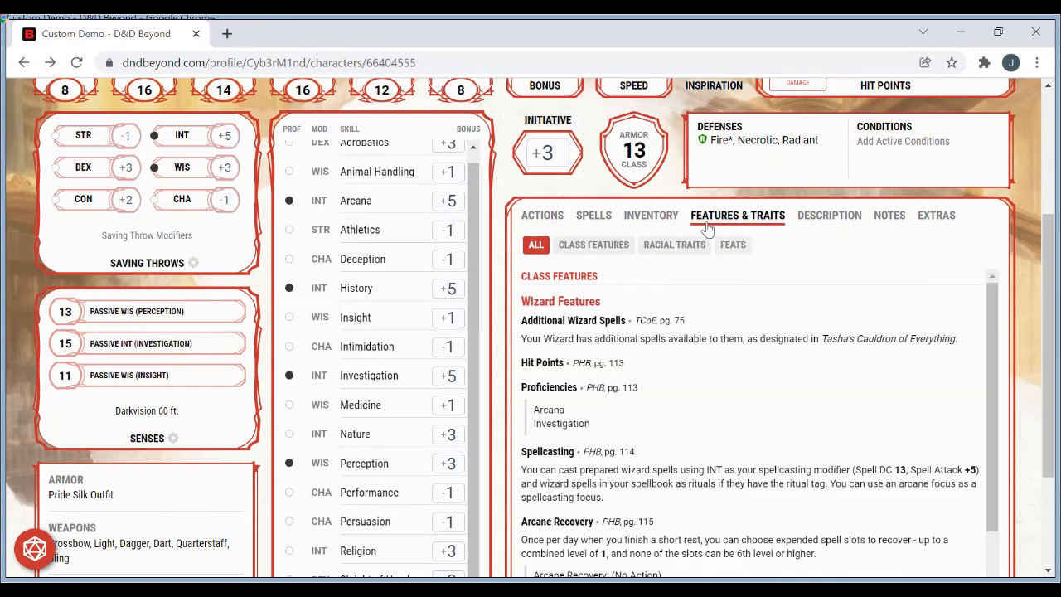
click(734, 248)
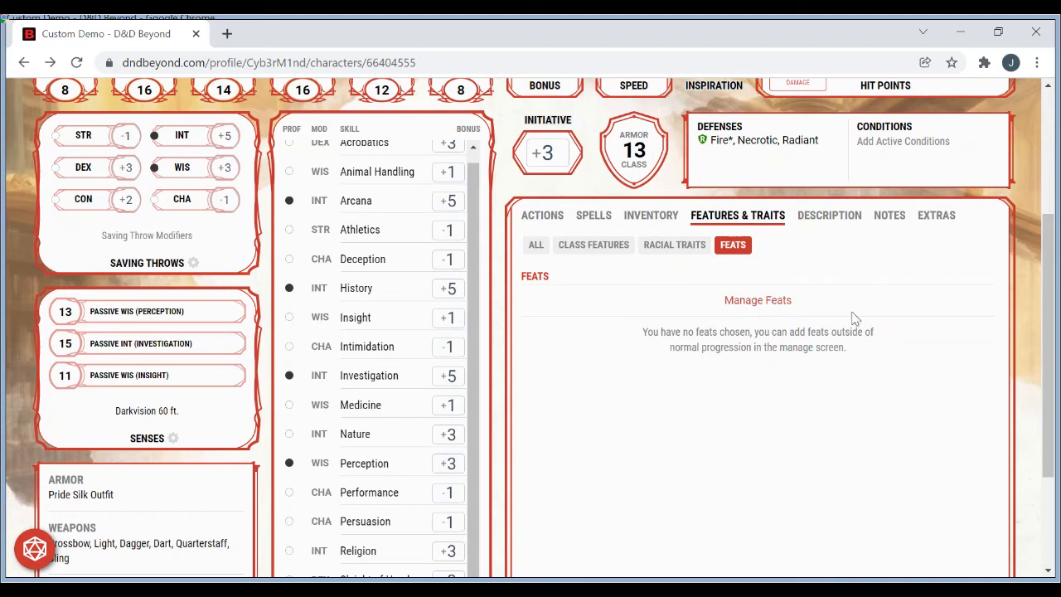
click(774, 304)
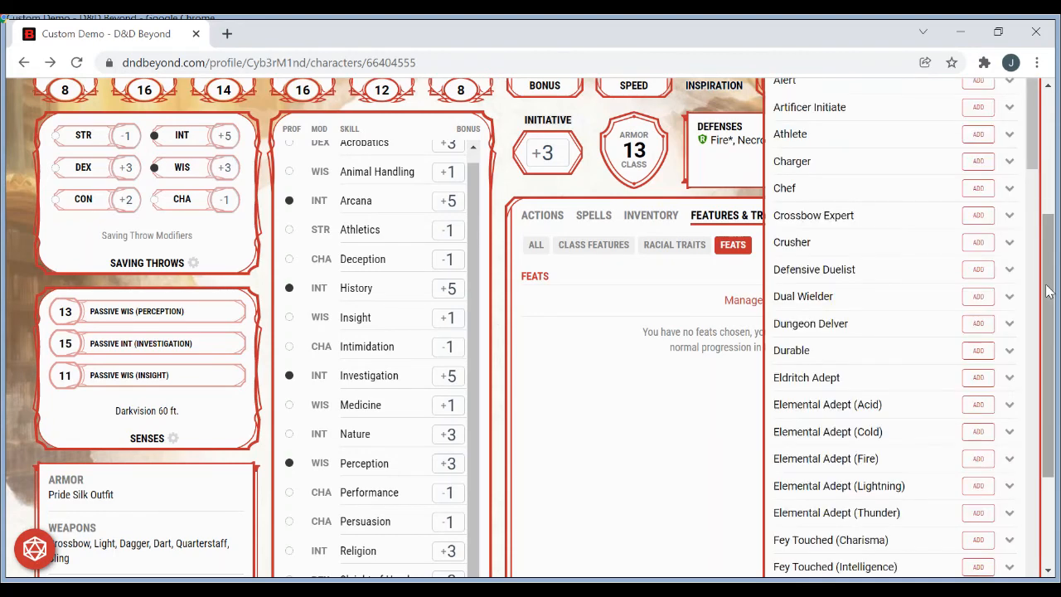
- Add the Magic Initiate (Wizard) feat to the character and expand its spell choices
drag(1051, 290, 1056, 233)
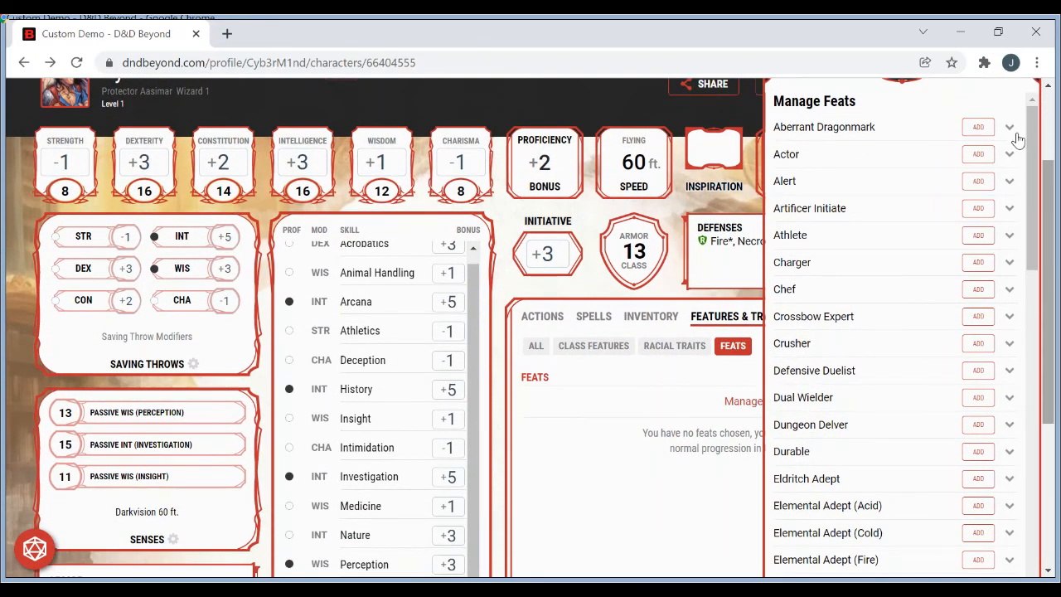
drag(1032, 161, 1035, 176)
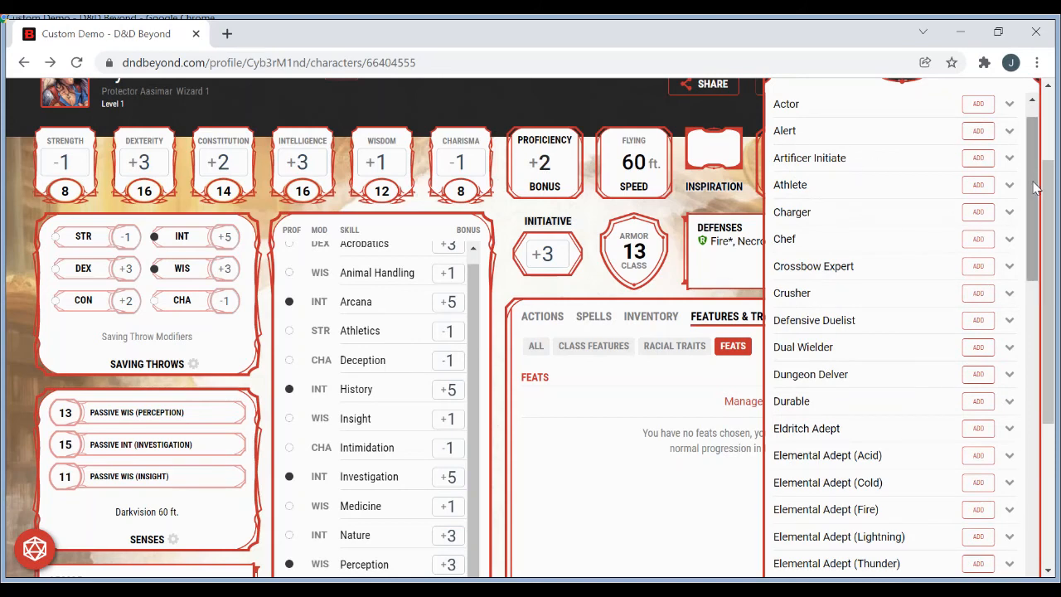
drag(1039, 302, 1055, 420)
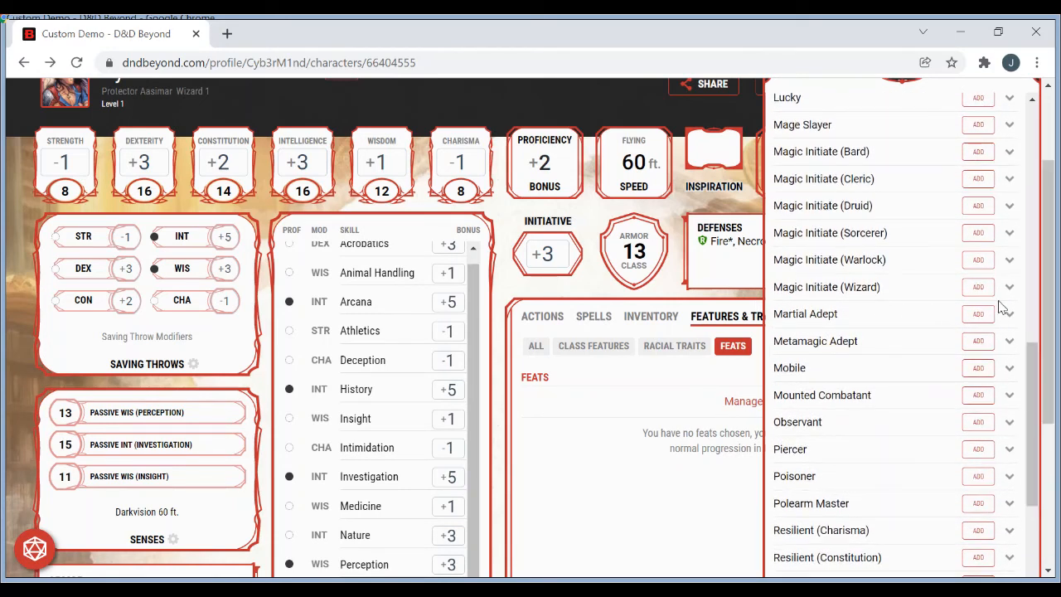
click(978, 287)
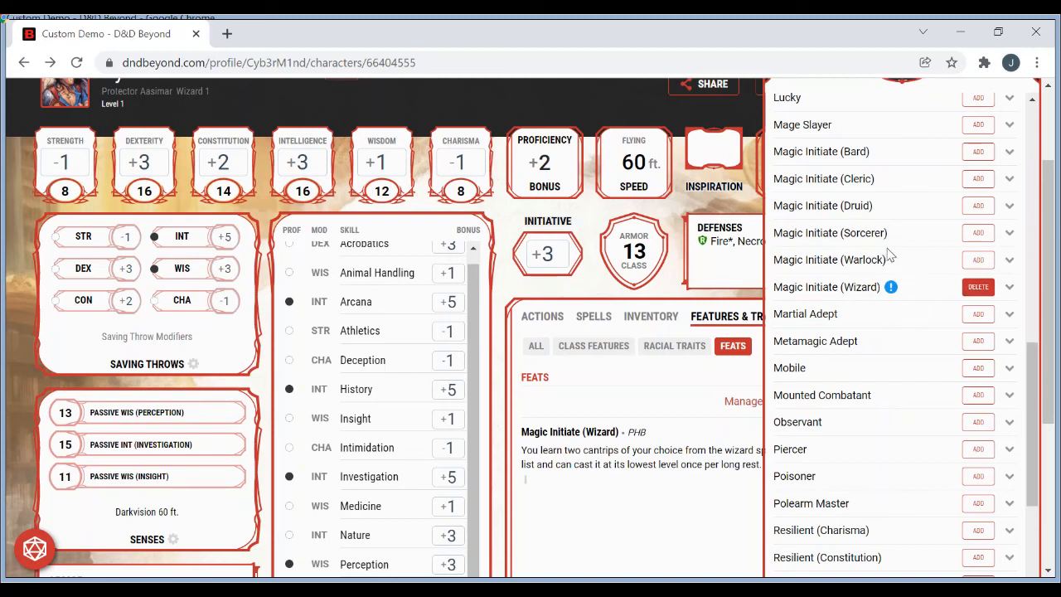
click(1010, 292)
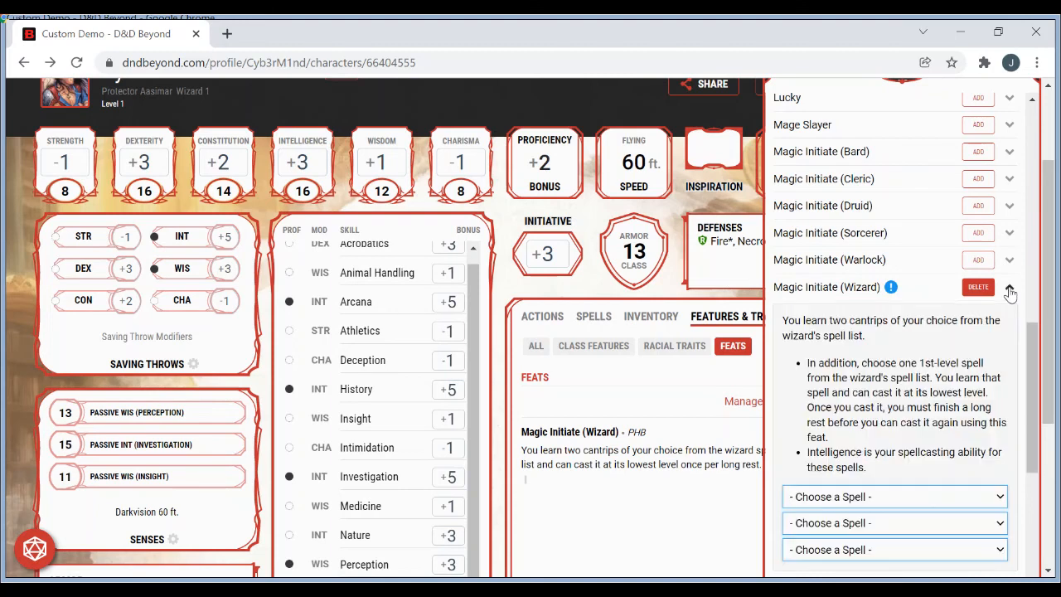
- Choose the cantrips Acid Splash and Mage Hand and the 1st-level spell Disguise Self for Magic Initiate (Wizard), then close the feat list
scroll(1042, 383, down, 3)
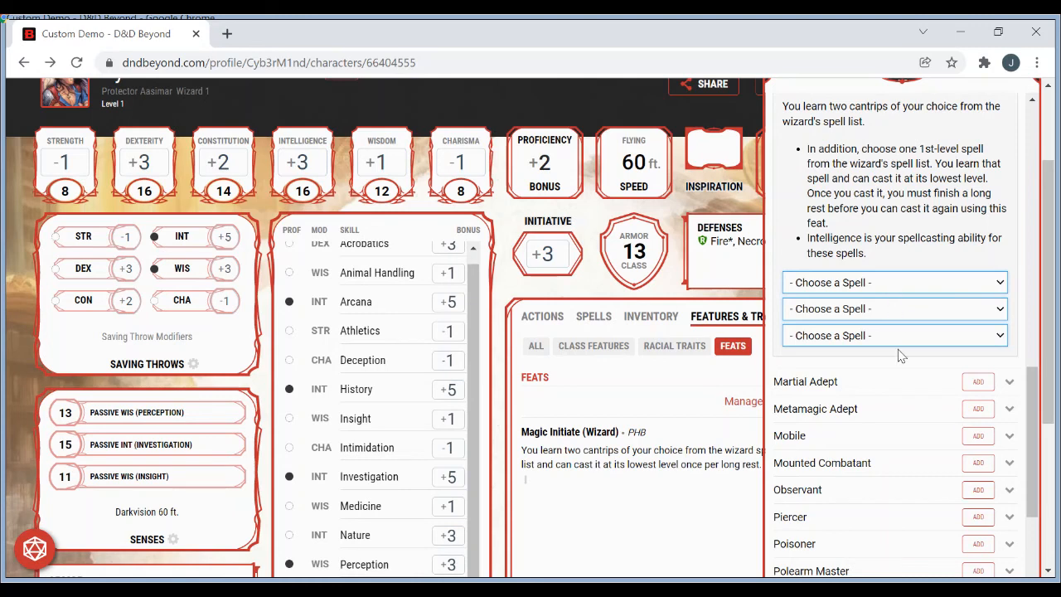
click(873, 443)
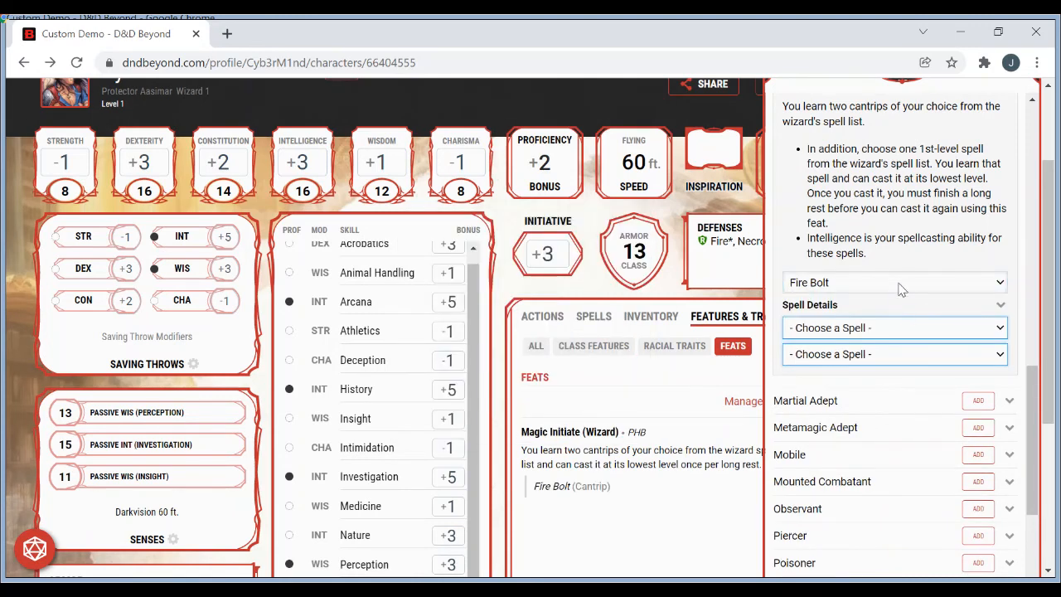
click(877, 345)
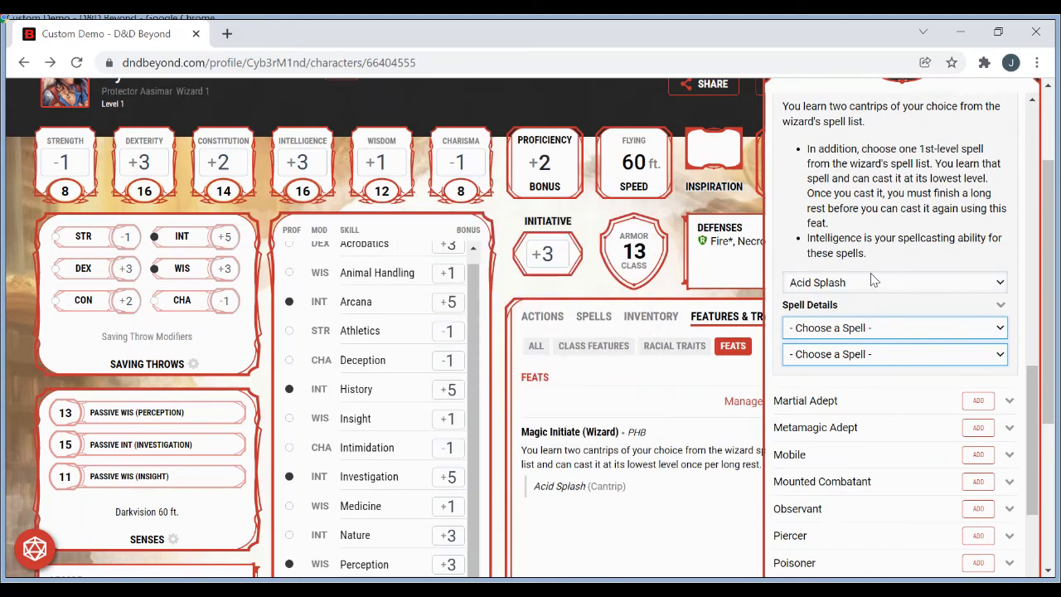
click(883, 327)
click(891, 358)
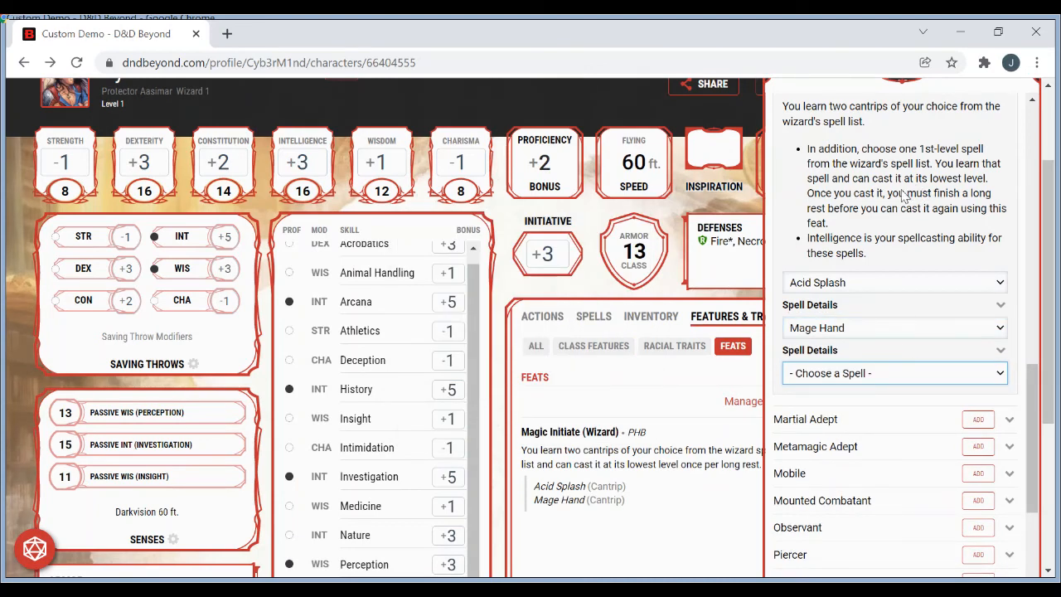
click(811, 249)
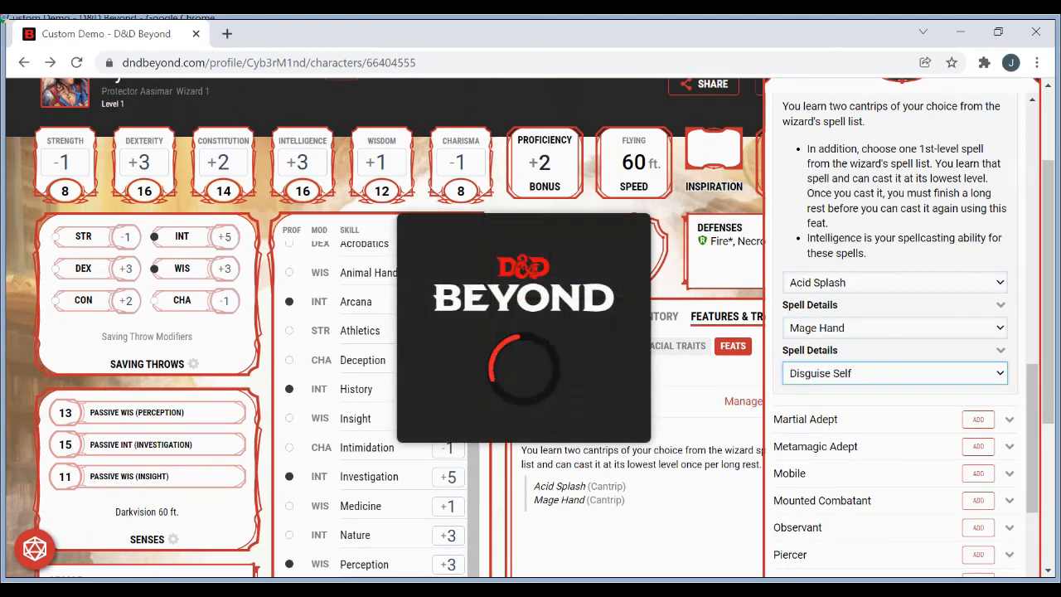
click(501, 431)
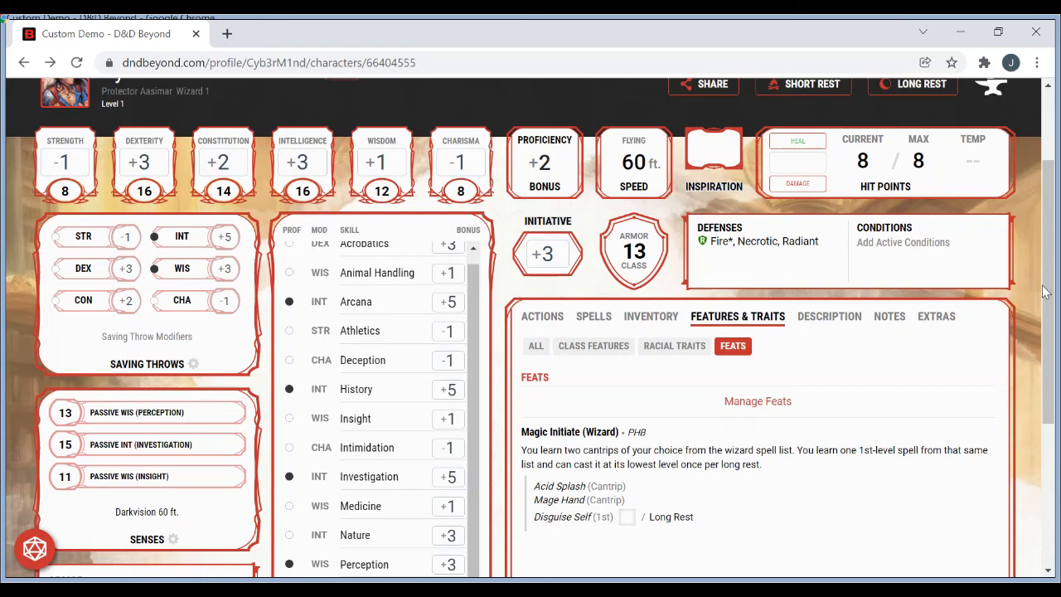
- Open the character management options and rename the character as Custom Demo
drag(1048, 292, 1056, 224)
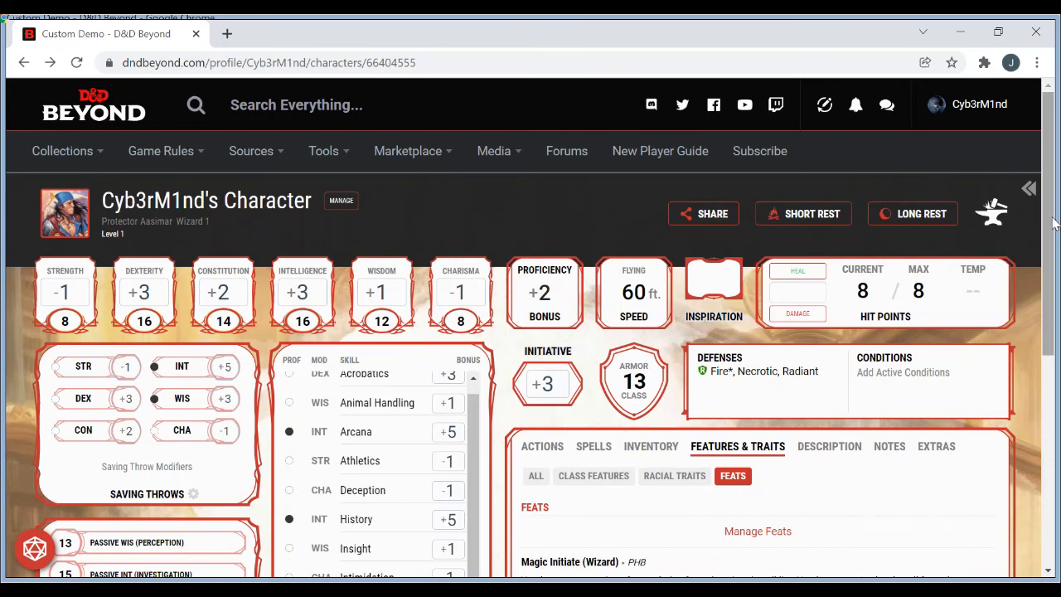
drag(1054, 222, 1056, 262)
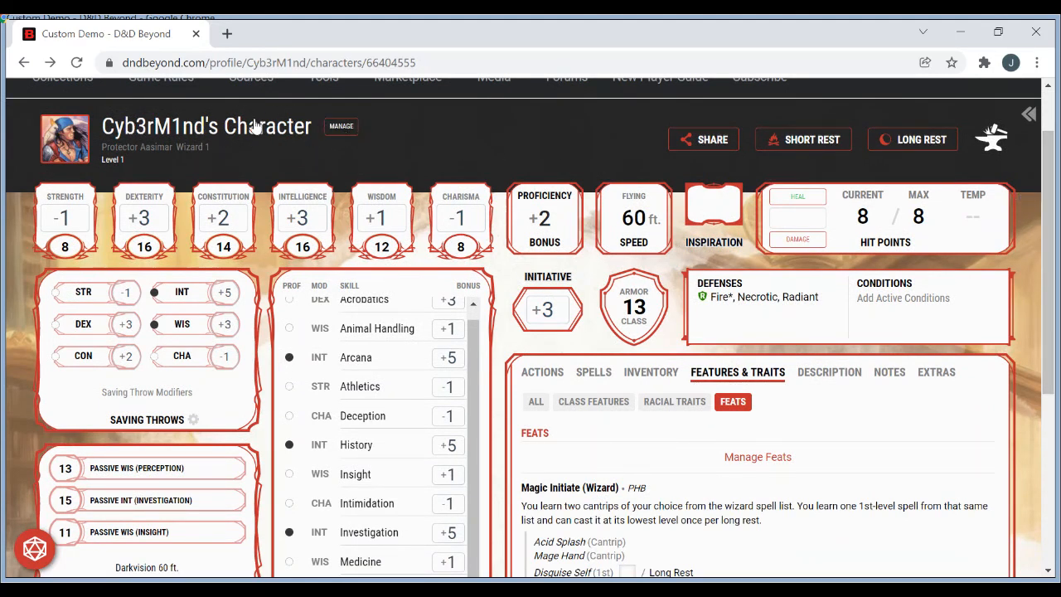
click(341, 131)
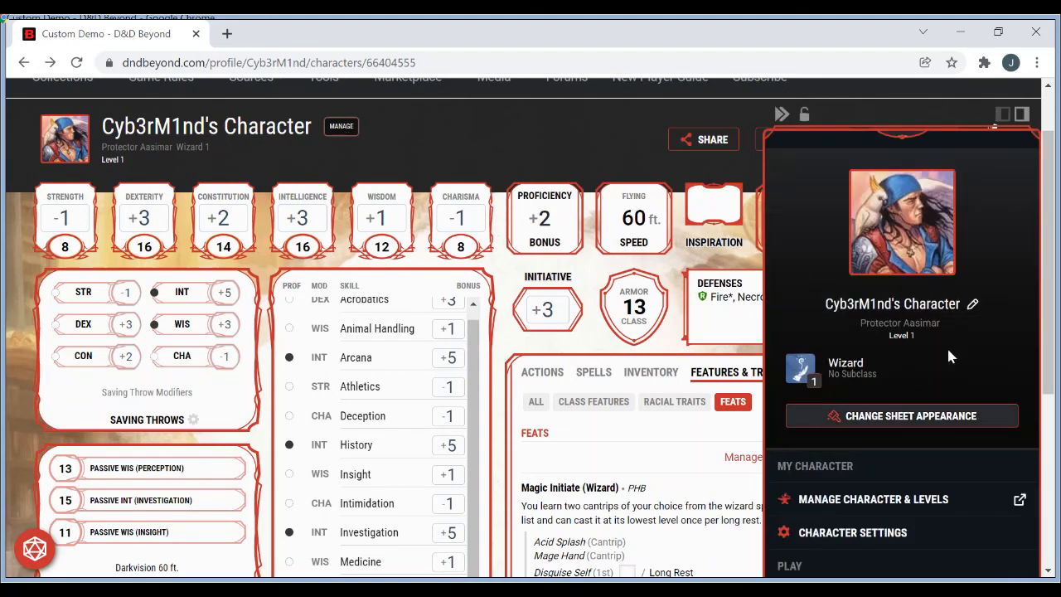
click(973, 306)
drag(946, 303, 819, 310)
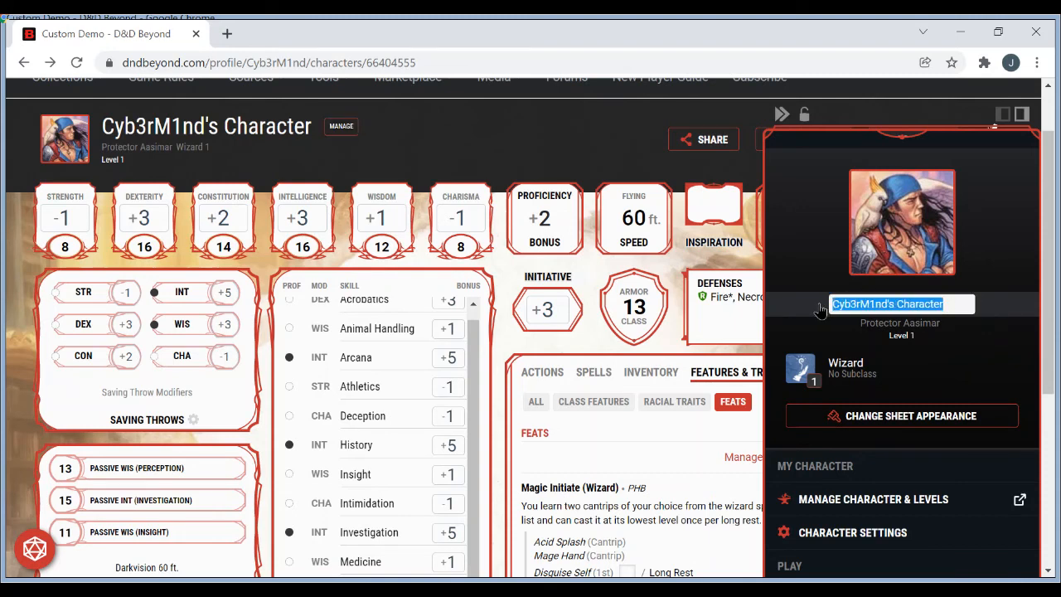
text(Custom)
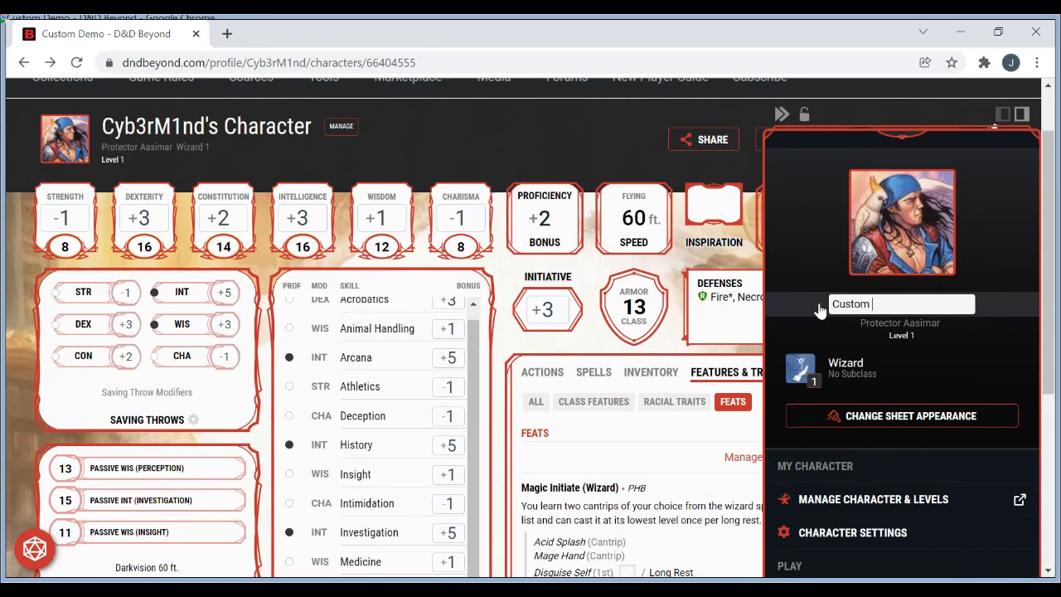
text( Demo)
key(Return)
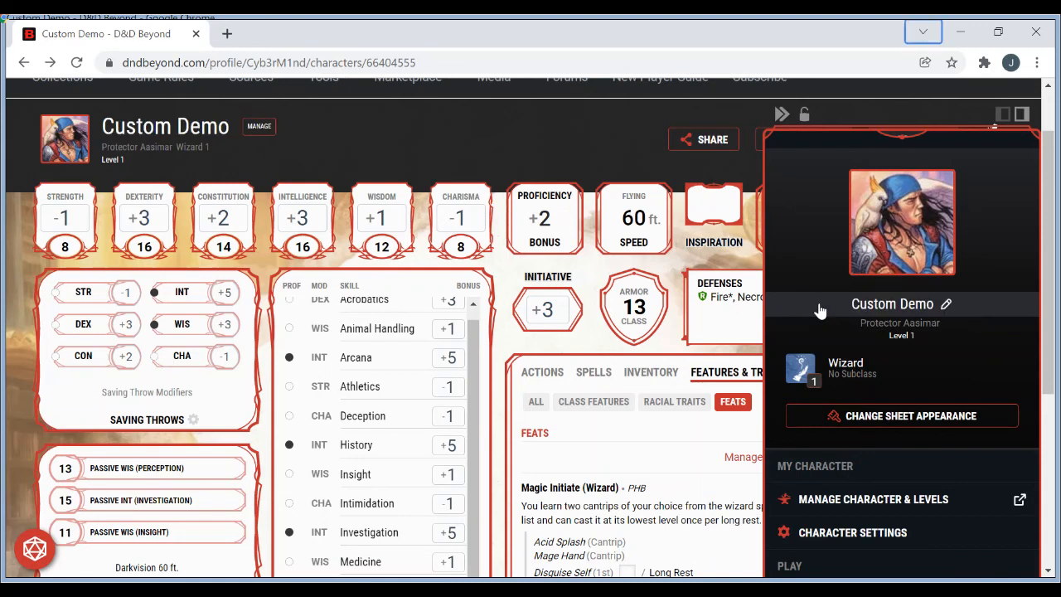
- Turn off the Feats prerequisite restriction in the character settings and close them
drag(1048, 303, 1054, 427)
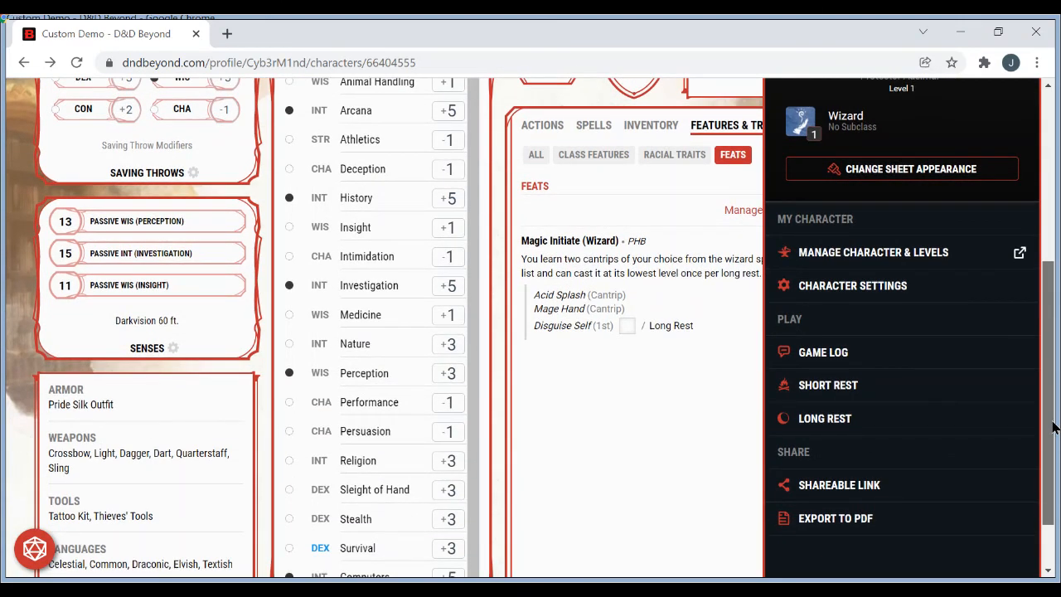
drag(1053, 427, 1051, 491)
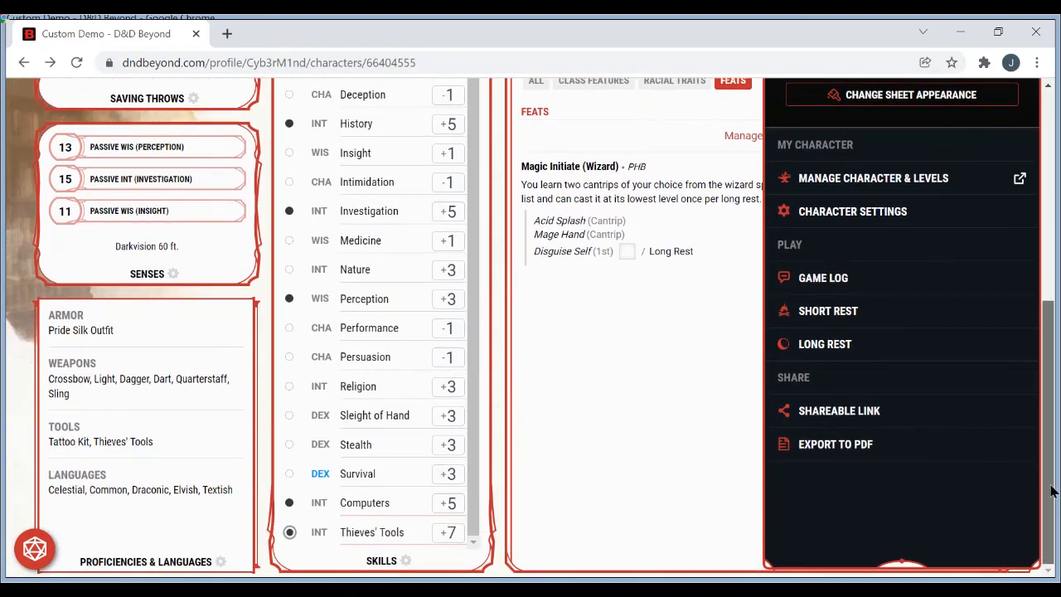
drag(1051, 387, 1051, 270)
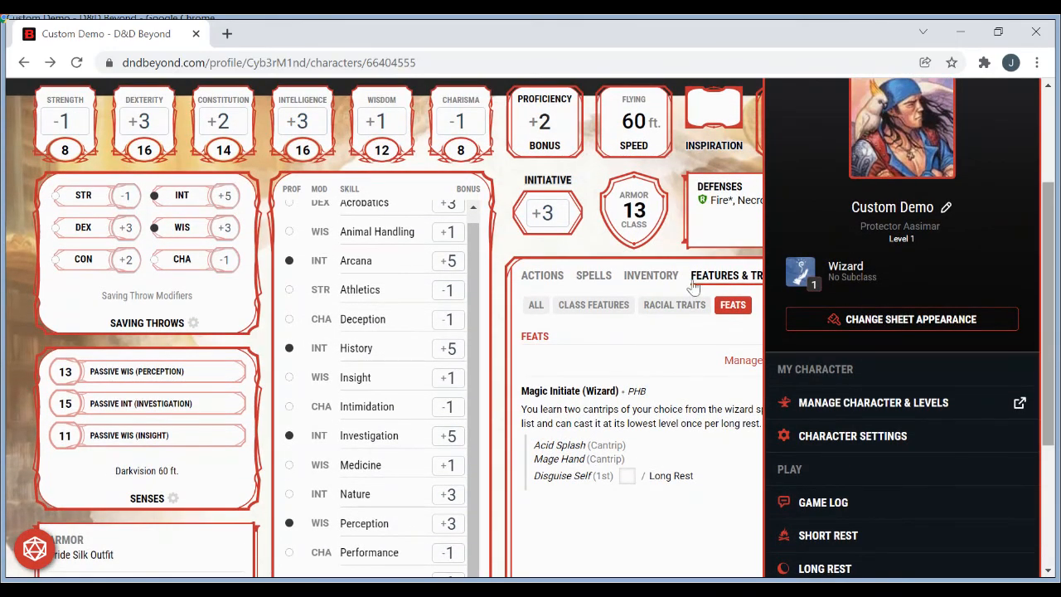
click(858, 446)
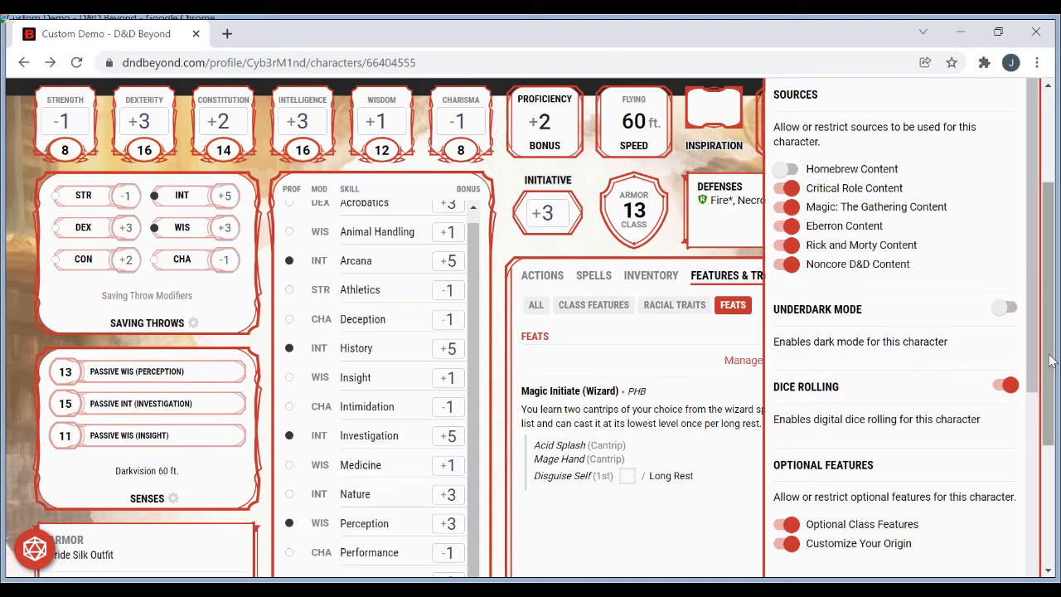
drag(1038, 348, 1026, 572)
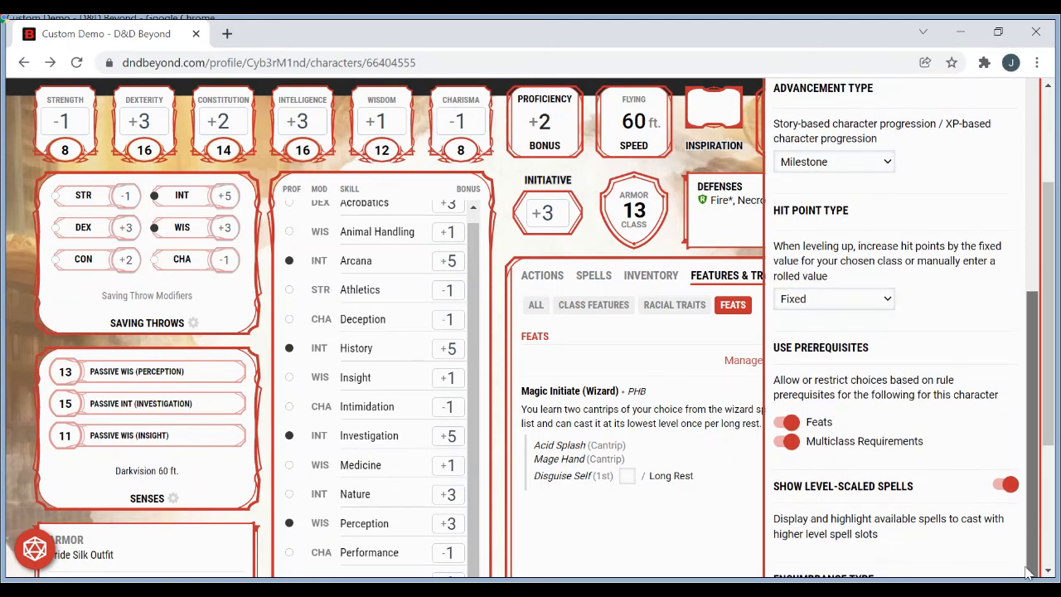
click(791, 423)
click(617, 331)
- Reopen the feat management list, examine which feats are offered without prerequisites, and close it
click(746, 362)
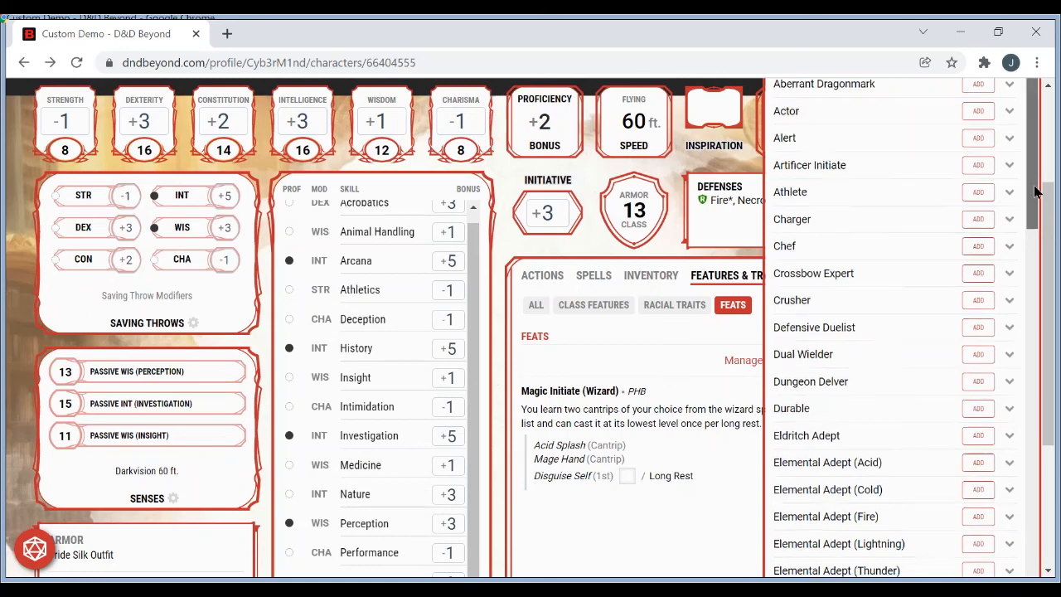
scroll(1038, 201, down, 2)
drag(1038, 202, 1049, 254)
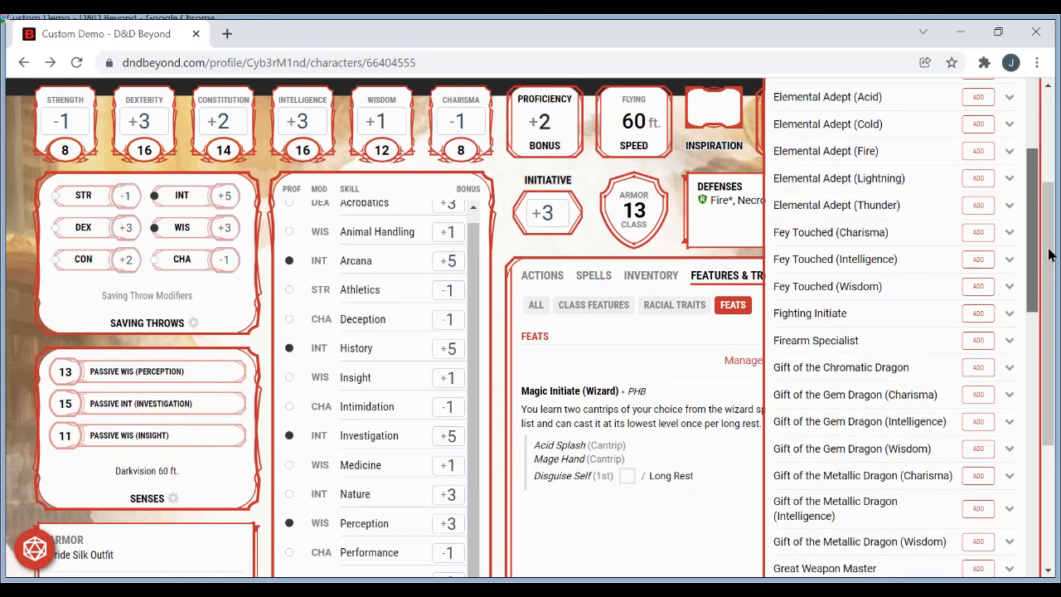
drag(1048, 263, 1049, 578)
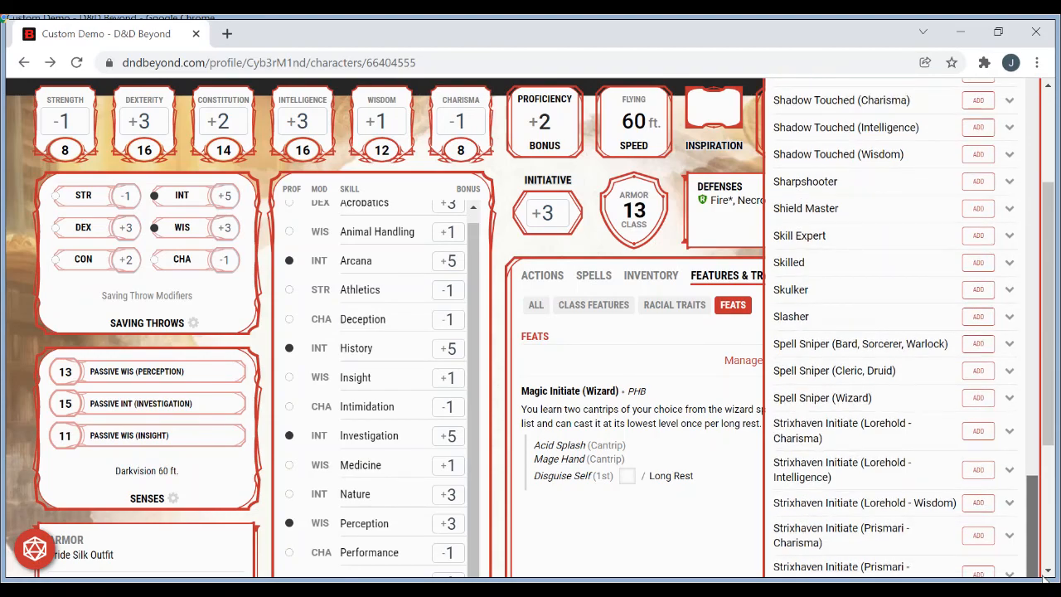
drag(1054, 469, 1018, 123)
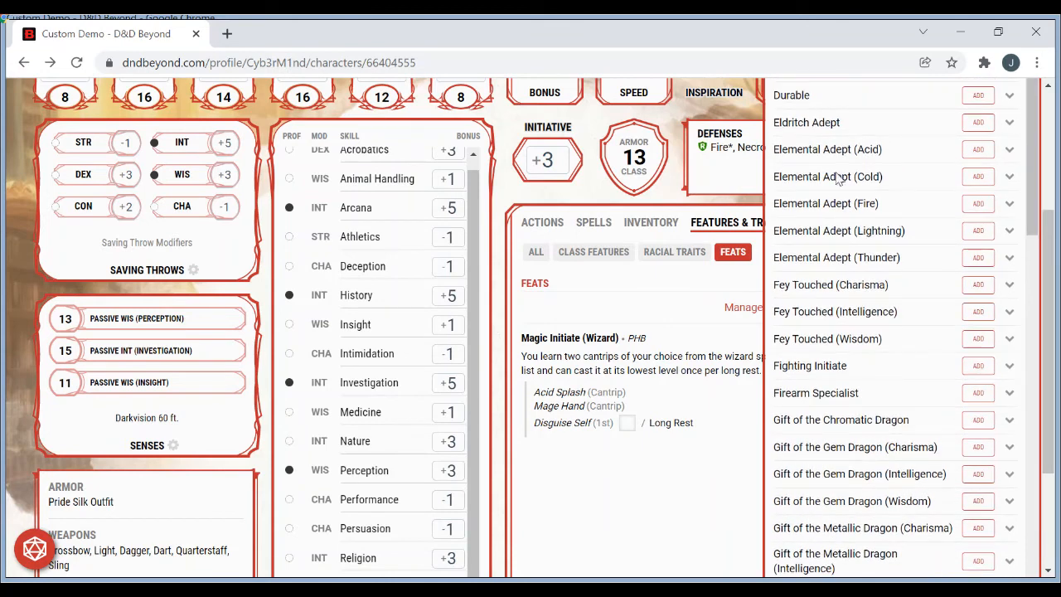
click(563, 500)
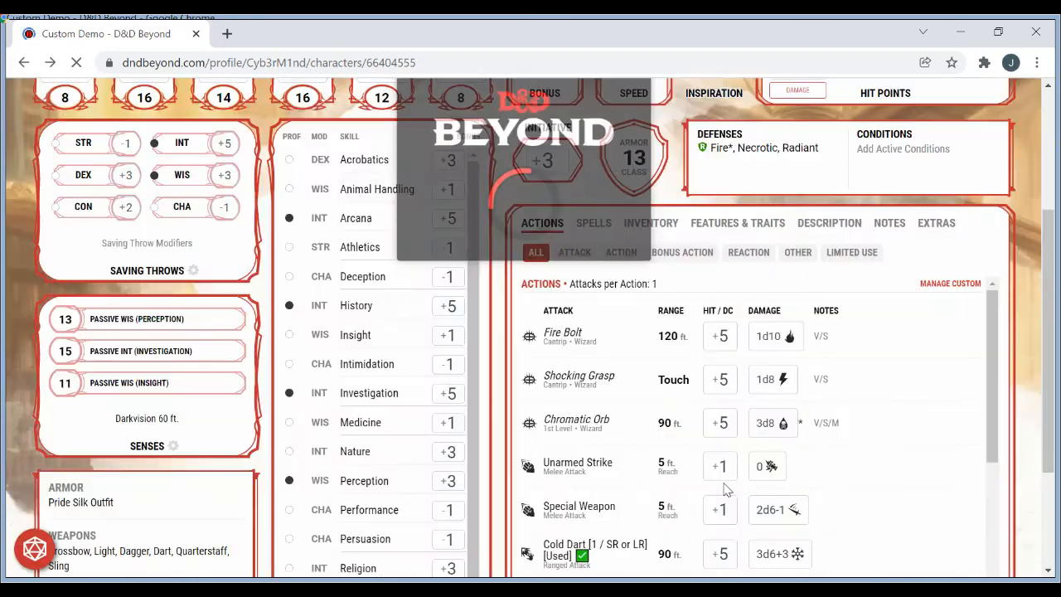
- Return to the character's feats after the sheet reloads and review the full feat management list down to Weapon Master, then close it
drag(1055, 412, 1058, 365)
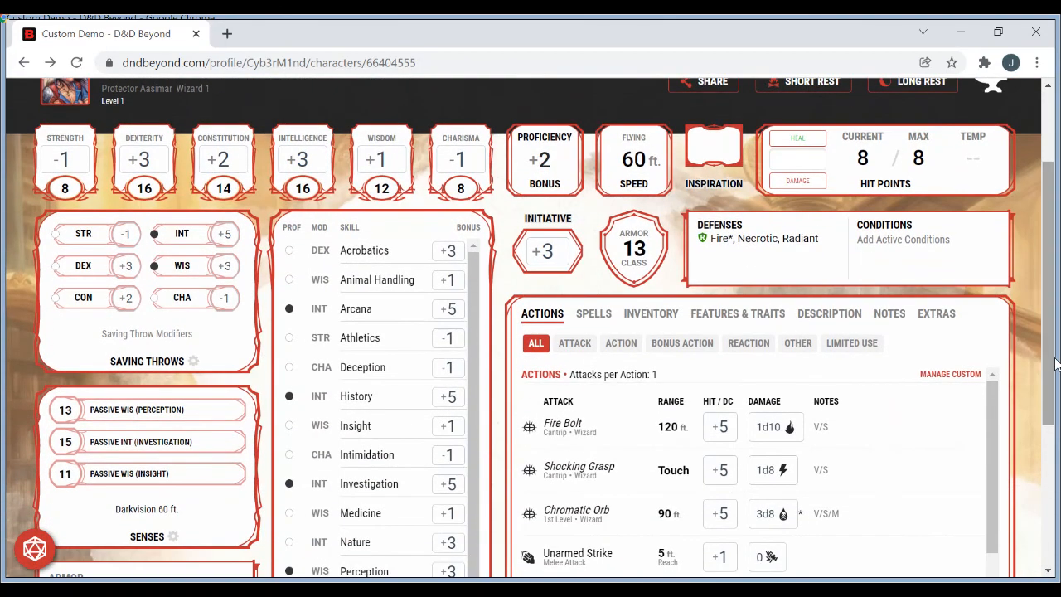
click(764, 312)
click(732, 344)
click(767, 399)
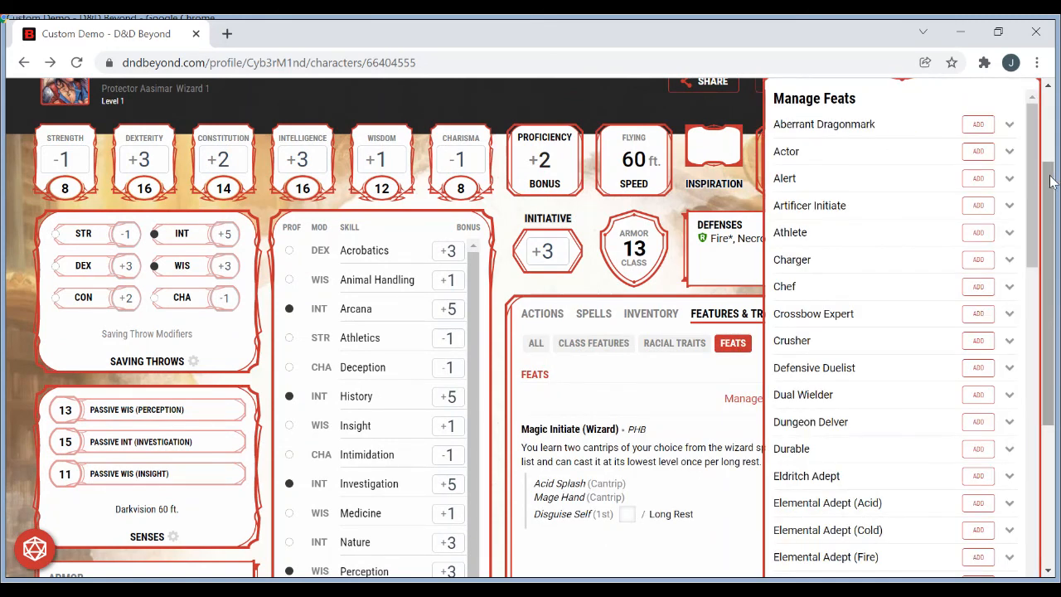
drag(1035, 177, 1040, 231)
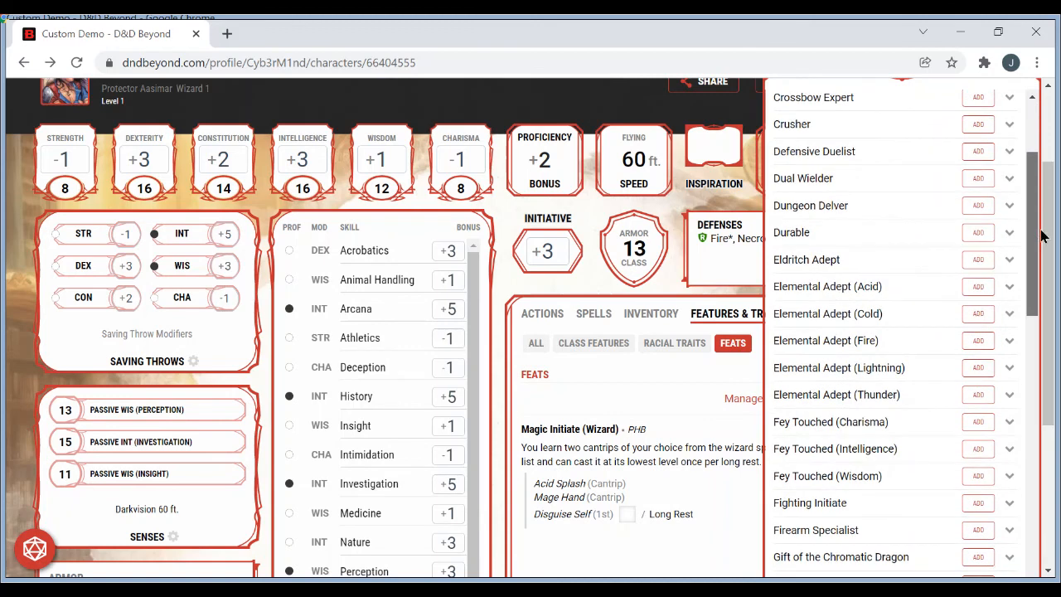
scroll(1042, 236, down, 1)
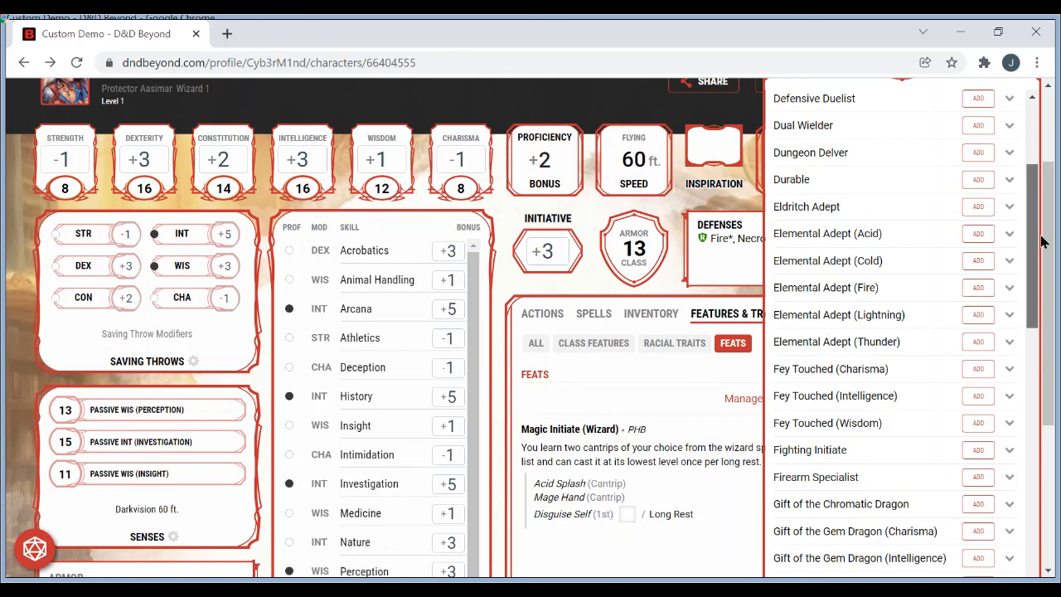
scroll(1042, 241, down, 2)
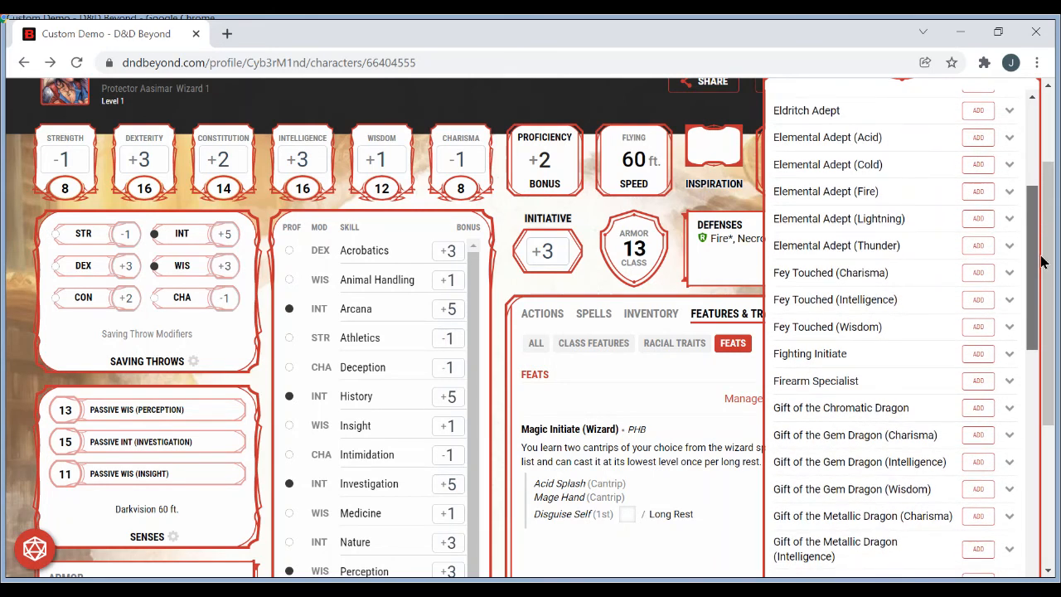
scroll(1042, 261, down, 2)
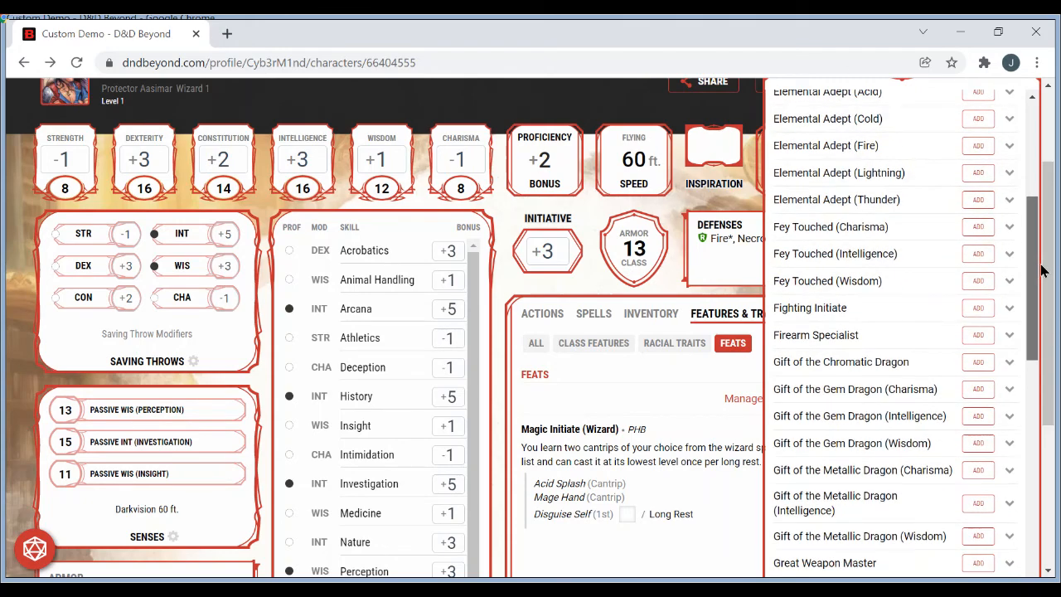
mouse_move(1041, 265)
mouse_down()
mouse_move(1057, 336)
mouse_move(1056, 535)
mouse_up()
drag(1056, 417, 1056, 523)
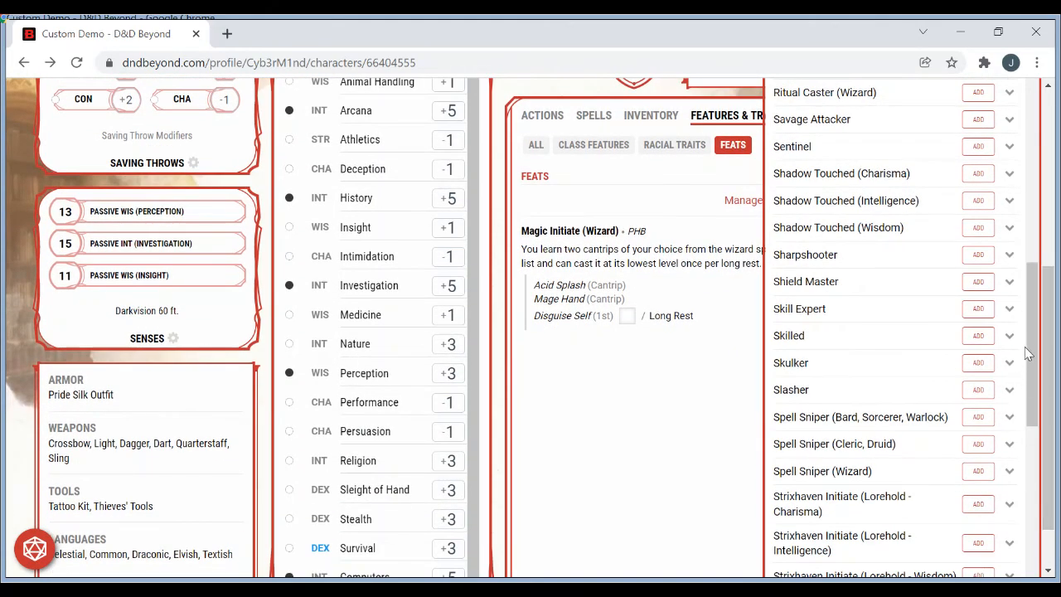
drag(1032, 351, 1034, 545)
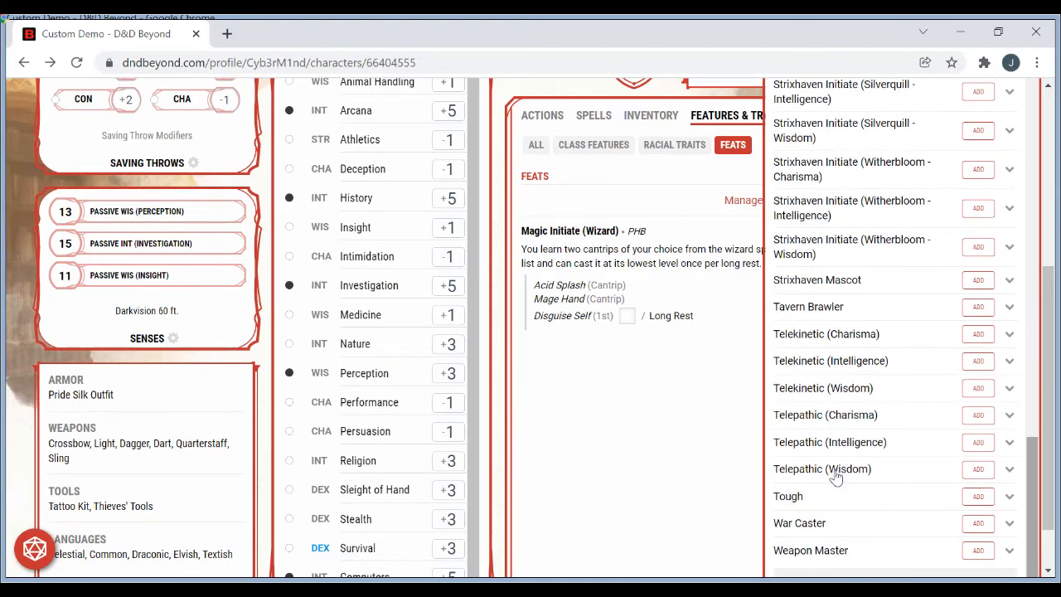
click(585, 467)
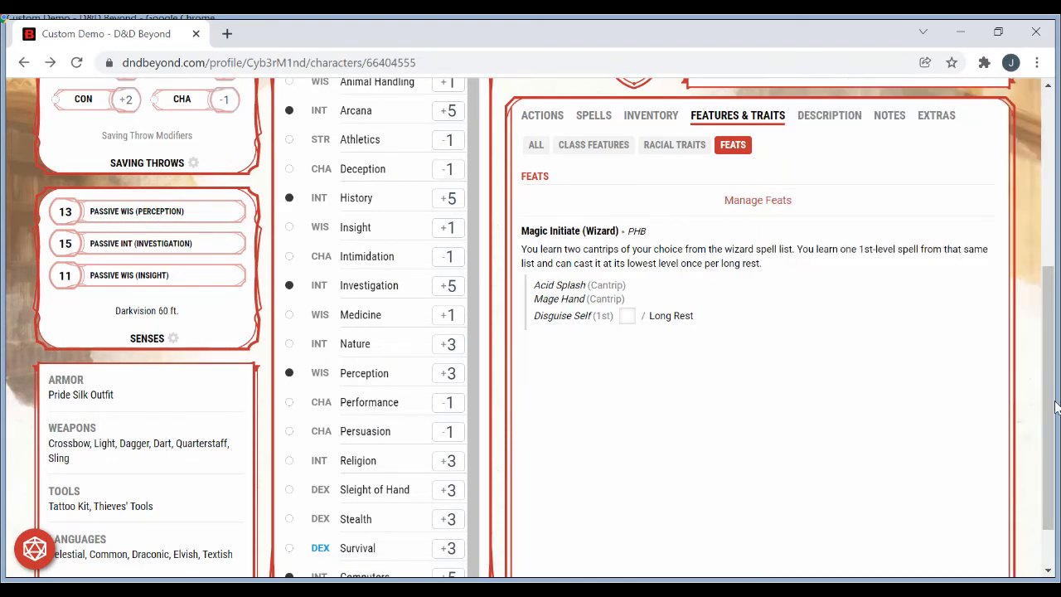
- Open the character builder's home page and examine the Use Prerequisites options among the character preferences
drag(1056, 410, 1055, 288)
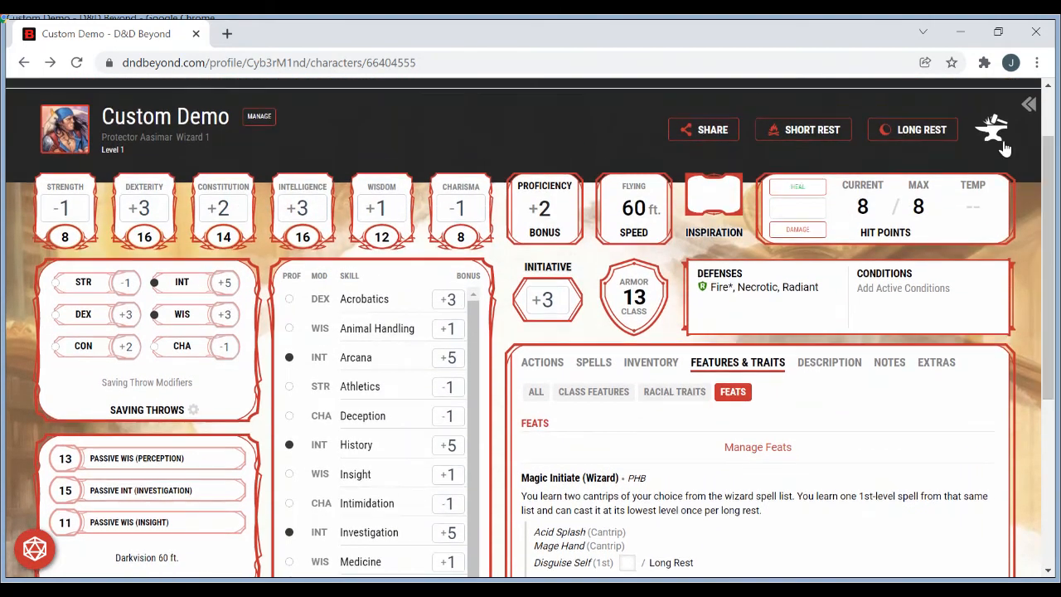
click(993, 123)
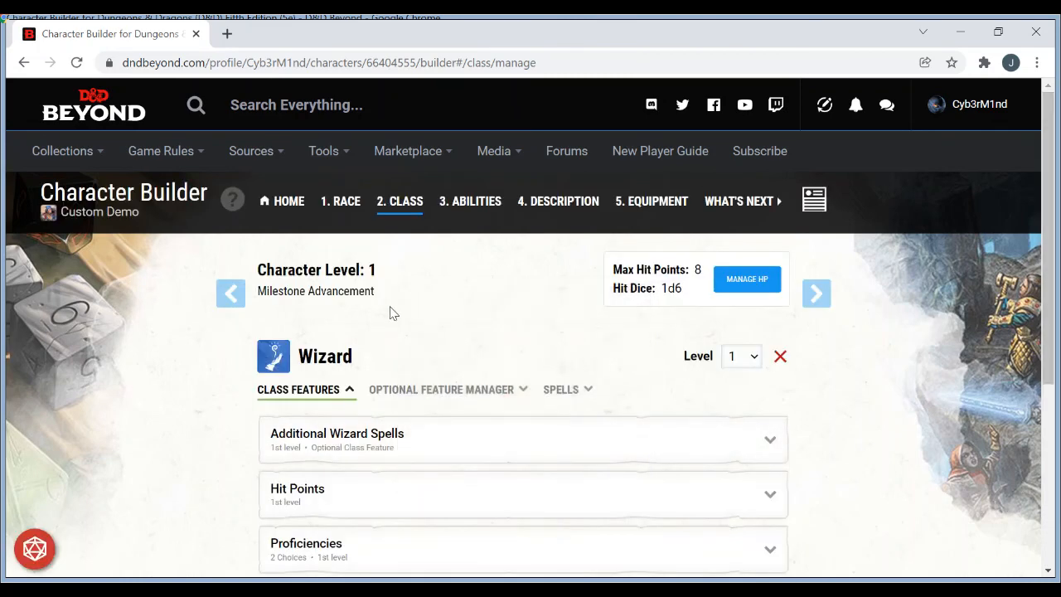
click(288, 202)
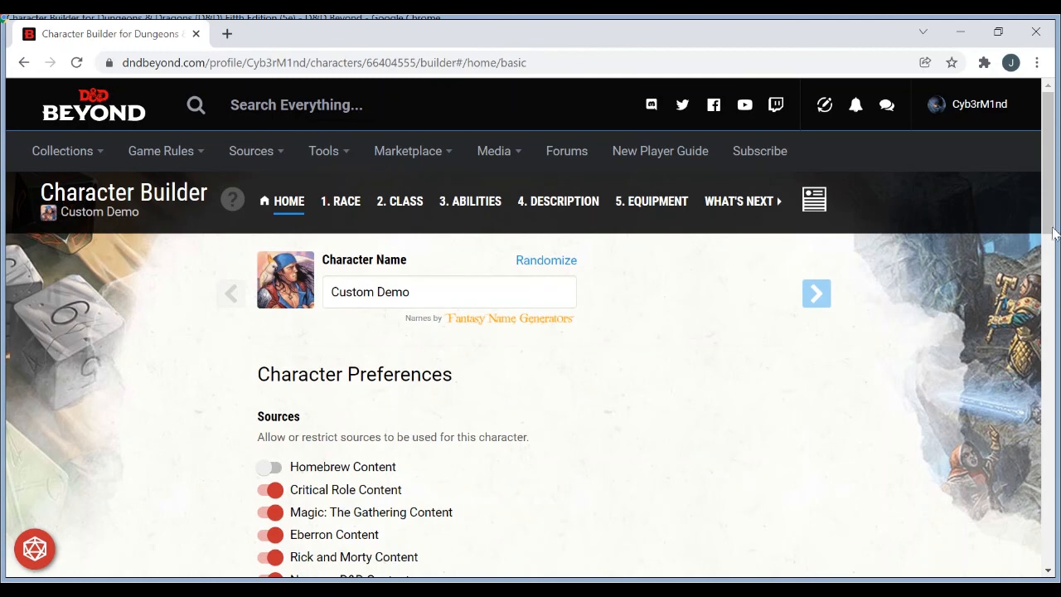
drag(1053, 233, 1046, 407)
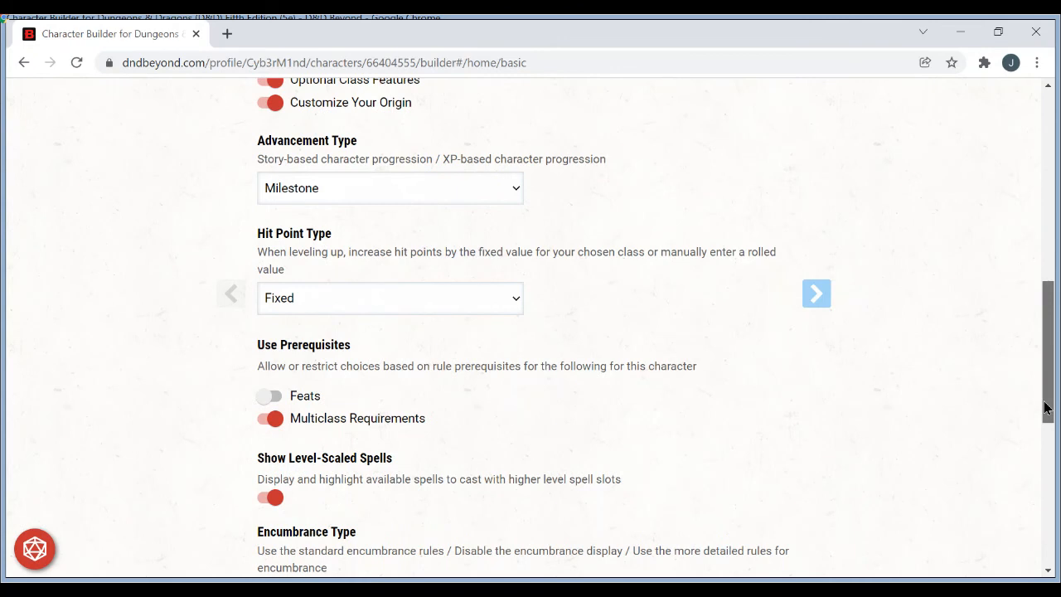
- Leave the character builder for the sheet and browse the game rules' Feats listing in a separate tab as far as Fey Teleportation
drag(1046, 407, 899, 235)
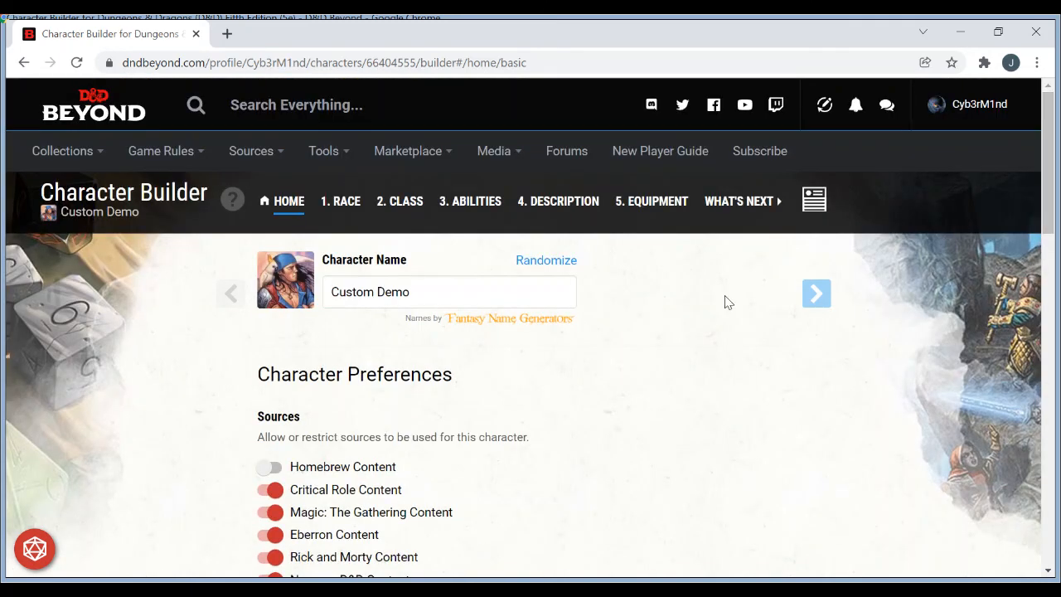
click(817, 199)
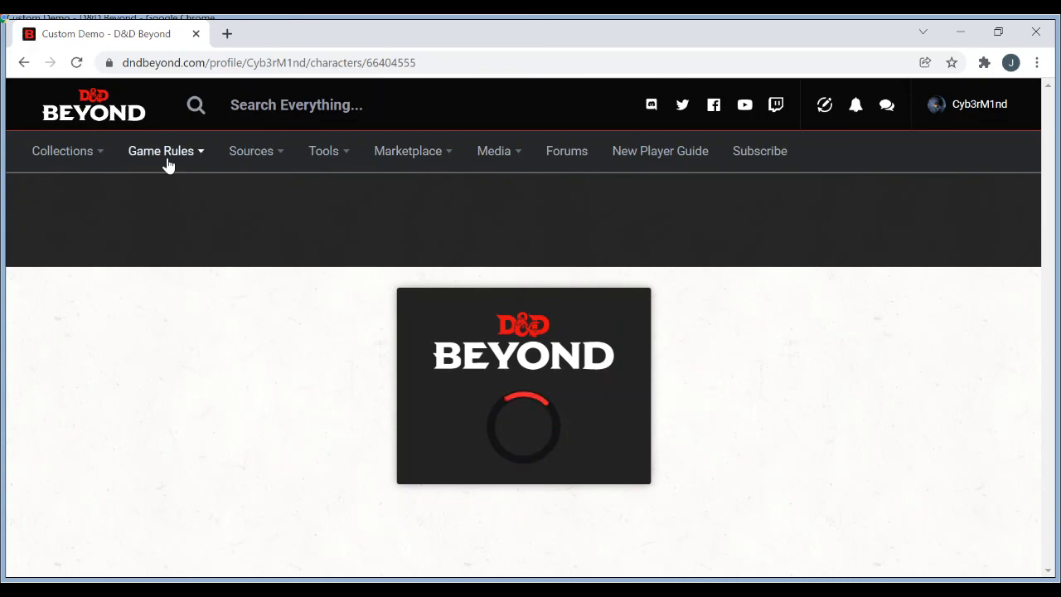
mouse_move(167, 165)
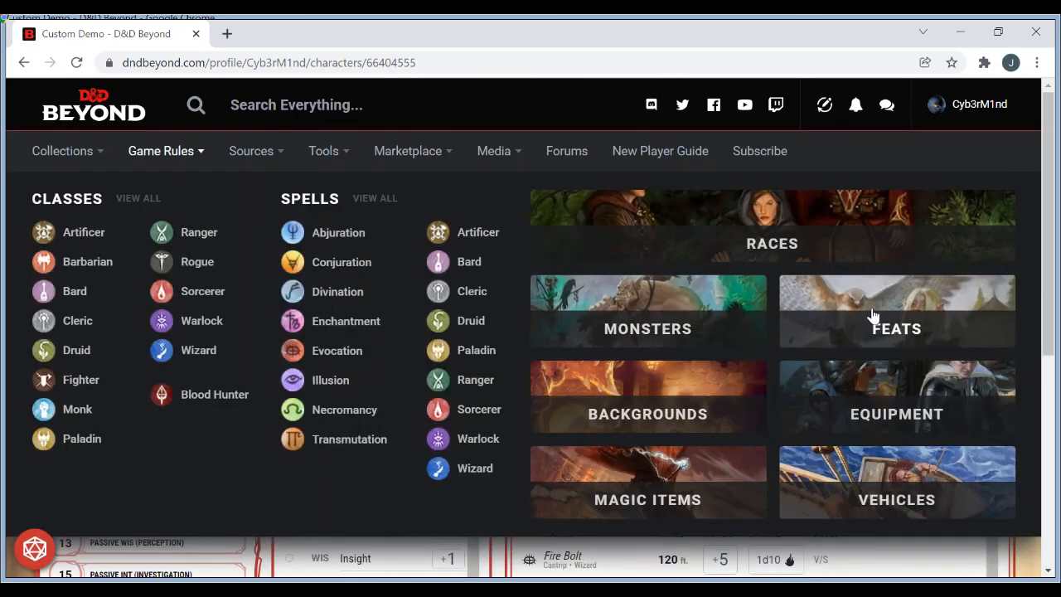
middle_click(903, 329)
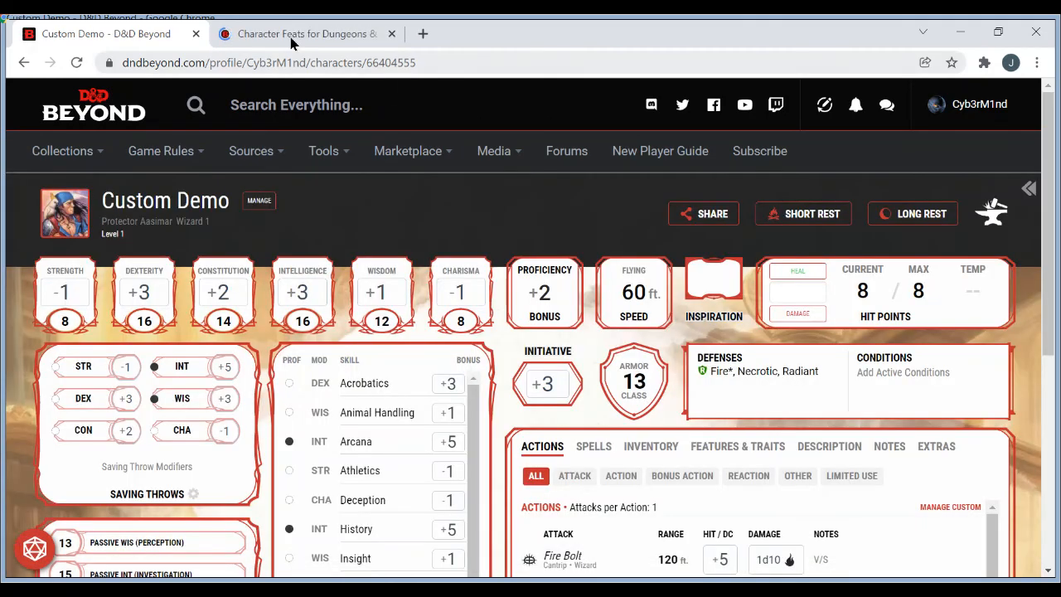
key(ctrl+Tab)
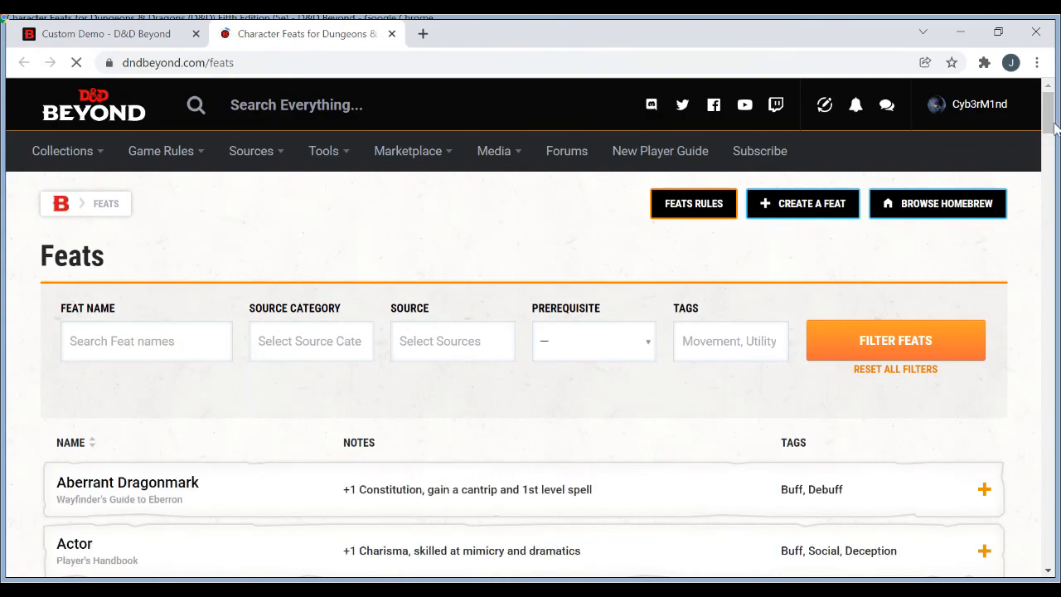
drag(1054, 126, 1055, 239)
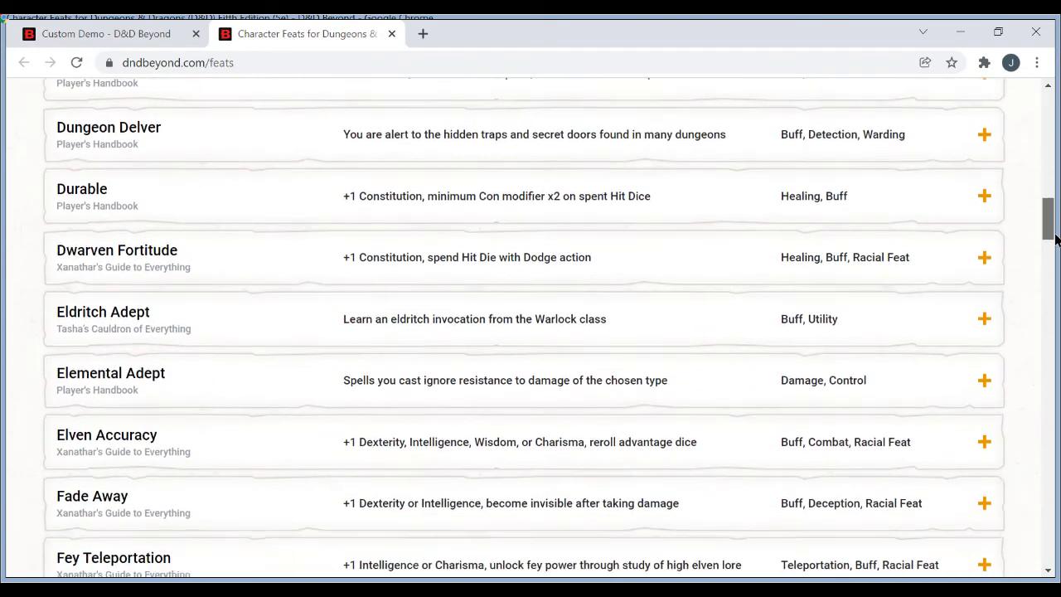
scroll(1055, 239, down, 2)
scroll(1056, 239, down, 1)
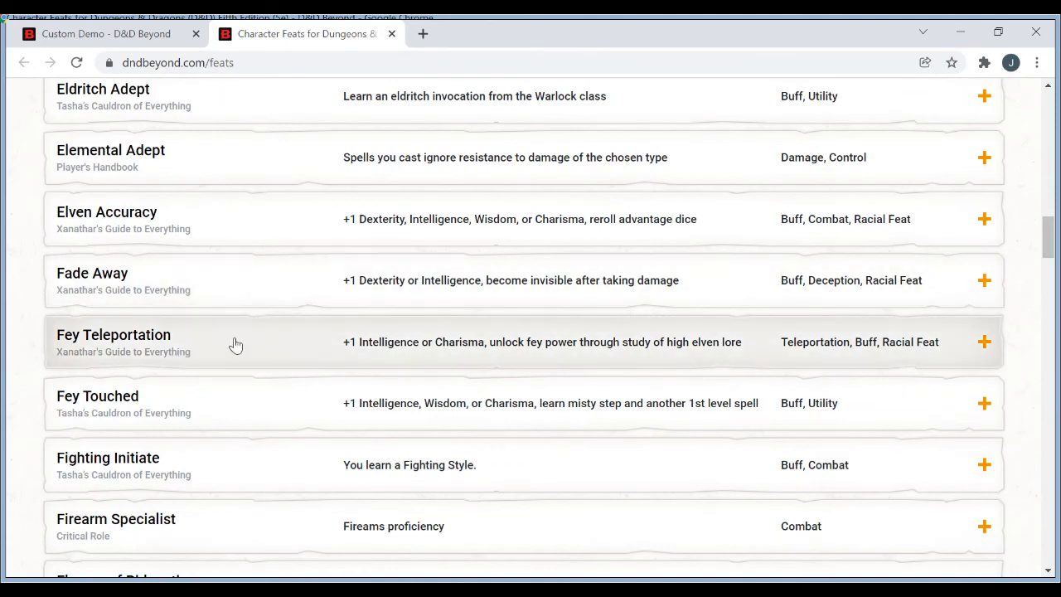
- Return to the character sheet and open the management list for the character's feats
click(129, 37)
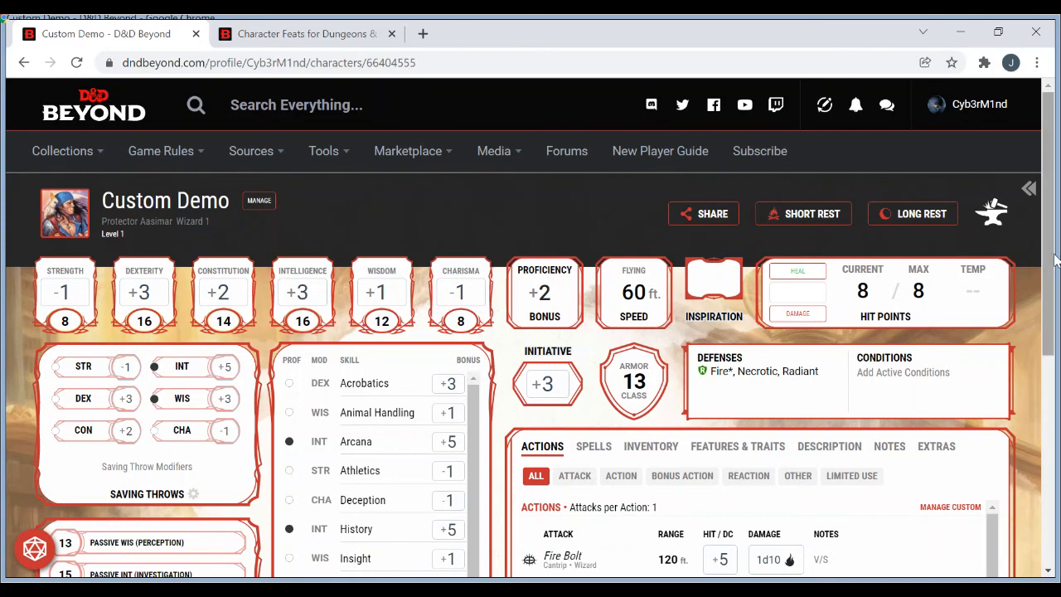
scroll(829, 332, down, 2)
click(738, 336)
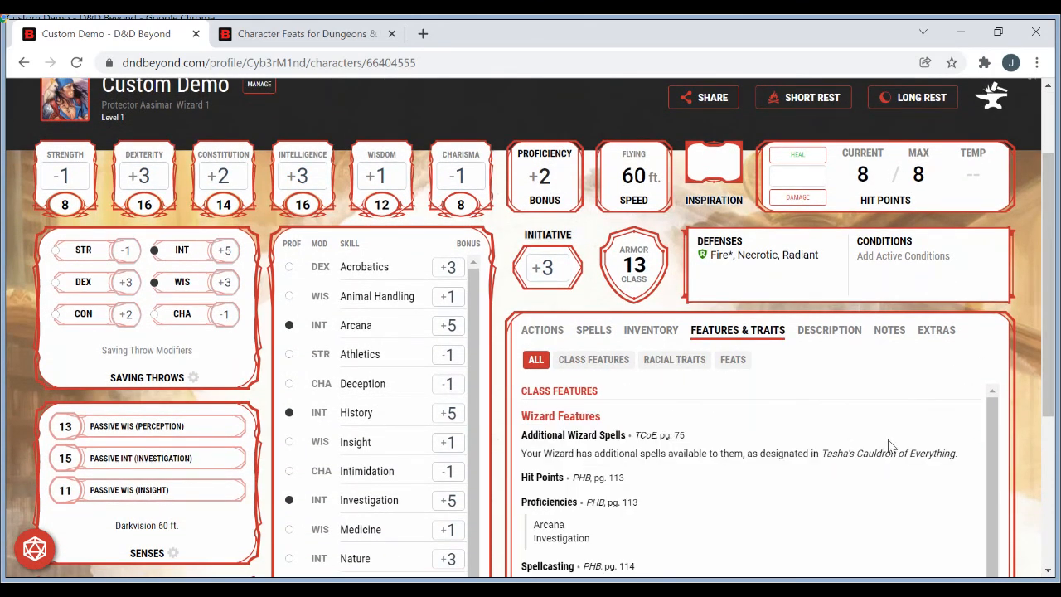
click(734, 365)
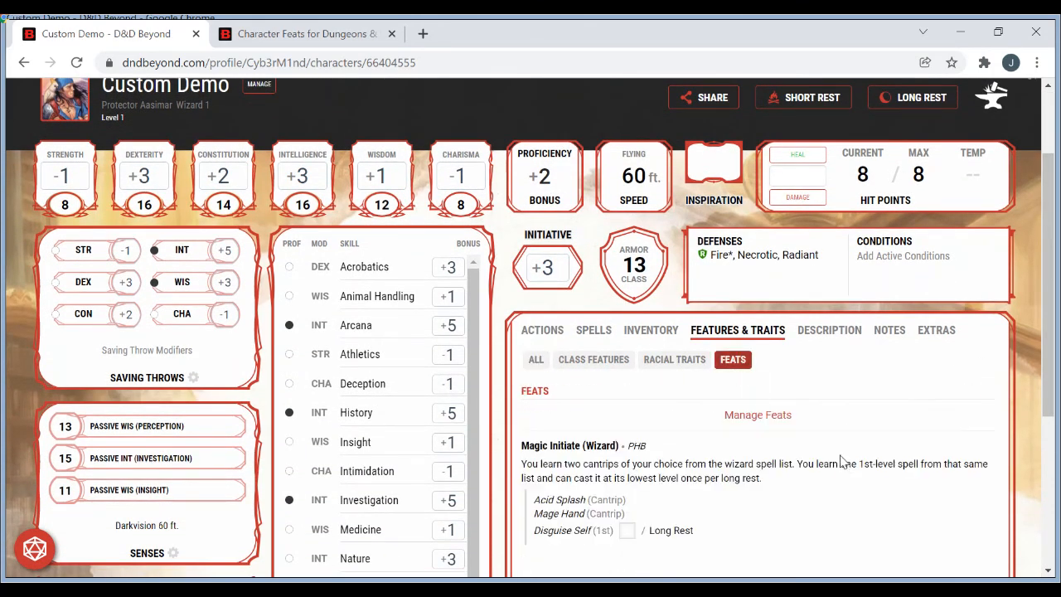
click(757, 415)
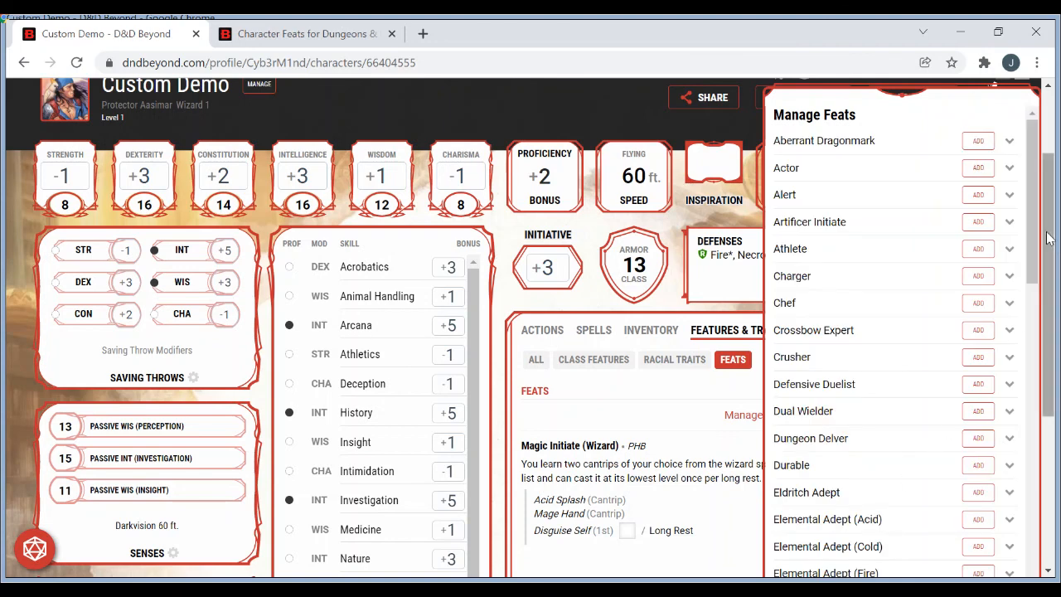
- Expand the Unavailable Feats group at the end of the feat list and add Fey Teleportation to the character
drag(1034, 234, 1056, 492)
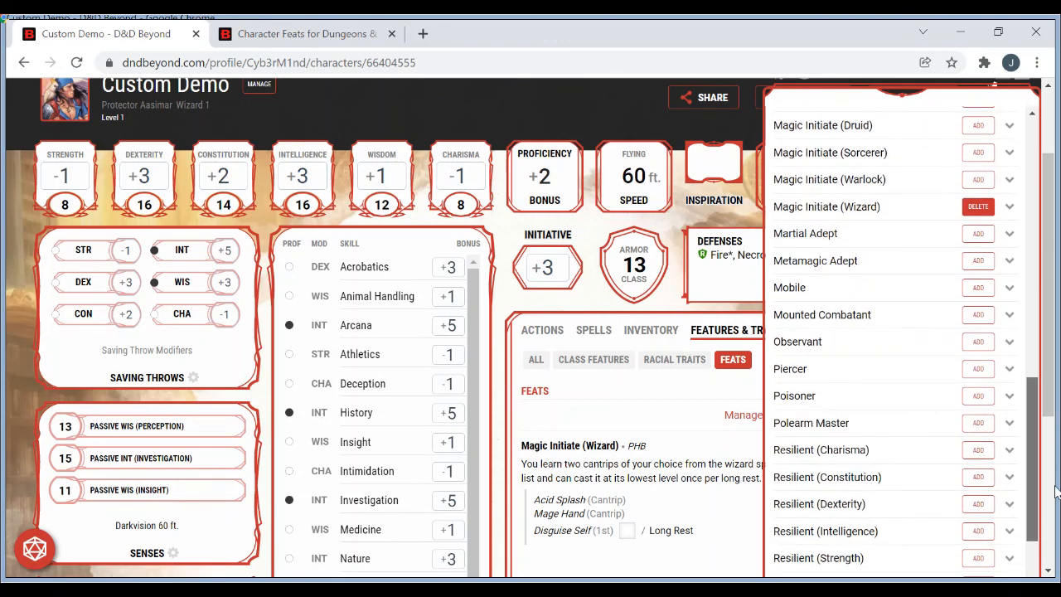
drag(1050, 315, 1054, 468)
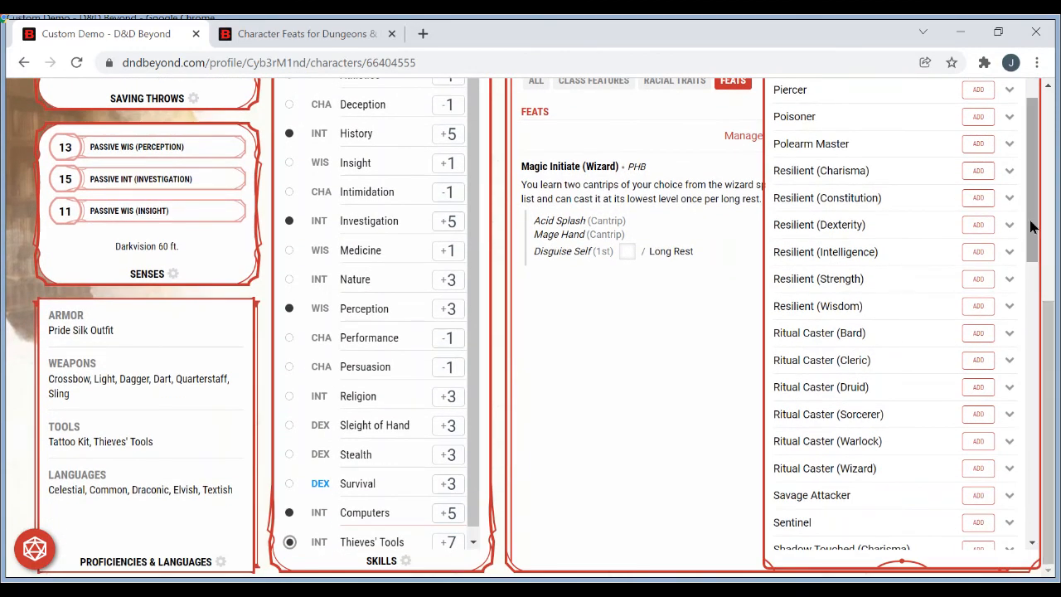
drag(1033, 228, 1054, 524)
click(996, 534)
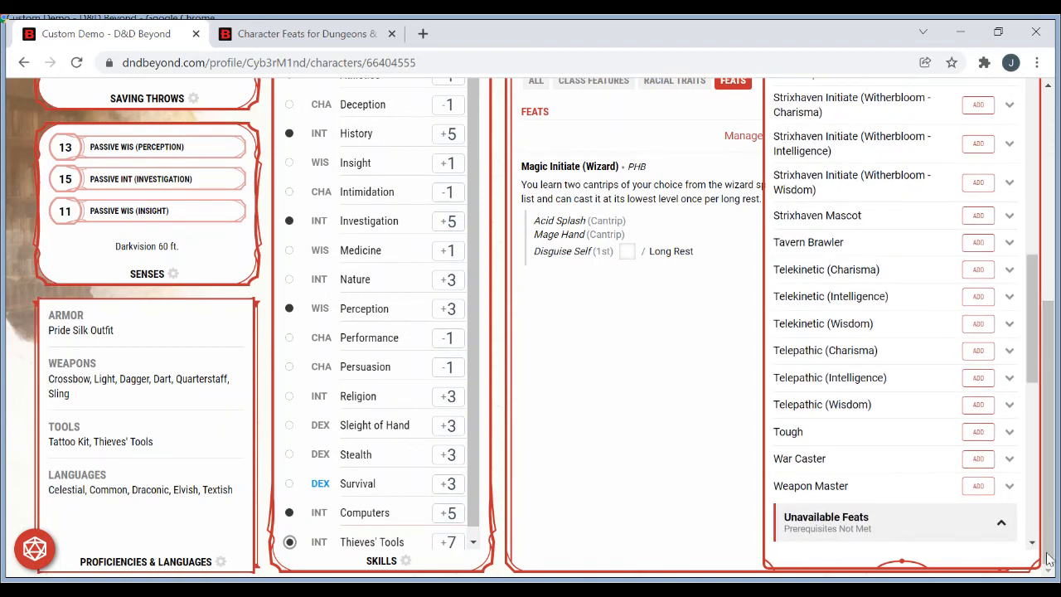
mouse_move(1038, 409)
mouse_down()
mouse_move(1045, 433)
mouse_move(1044, 425)
mouse_up()
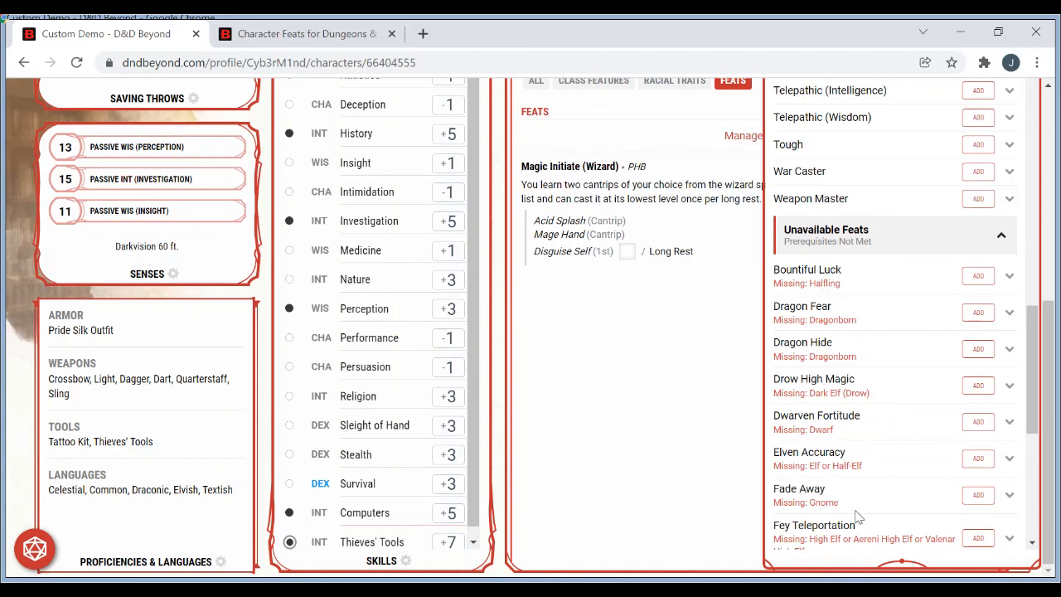
drag(1032, 347, 1049, 378)
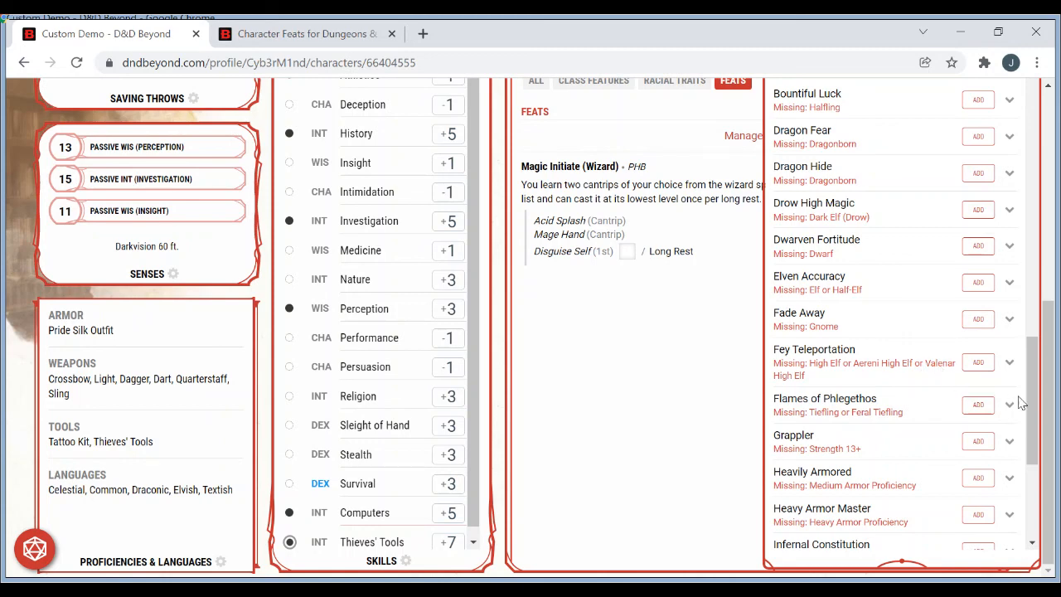
mouse_move(1032, 403)
mouse_down()
mouse_move(1036, 367)
mouse_move(1047, 408)
mouse_up()
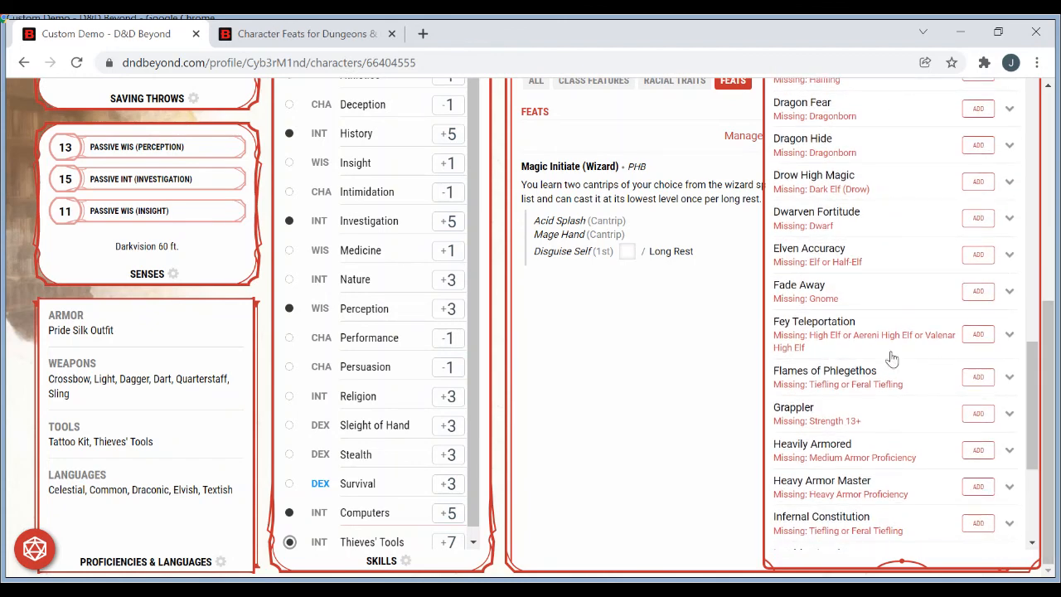
click(978, 334)
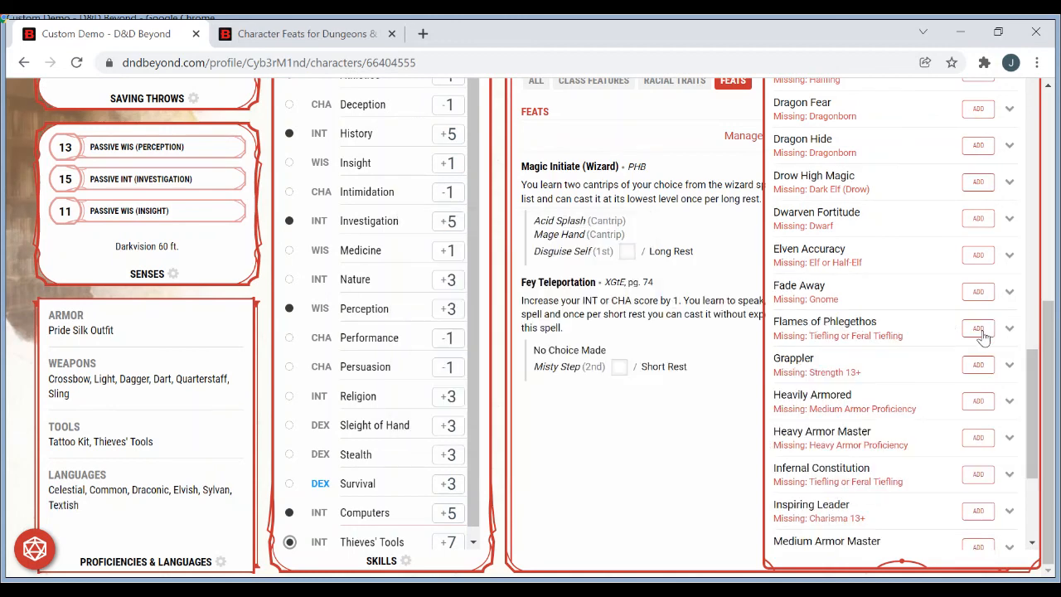
- Close the feat management list and read the full details of the Fey Teleportation feat
click(593, 469)
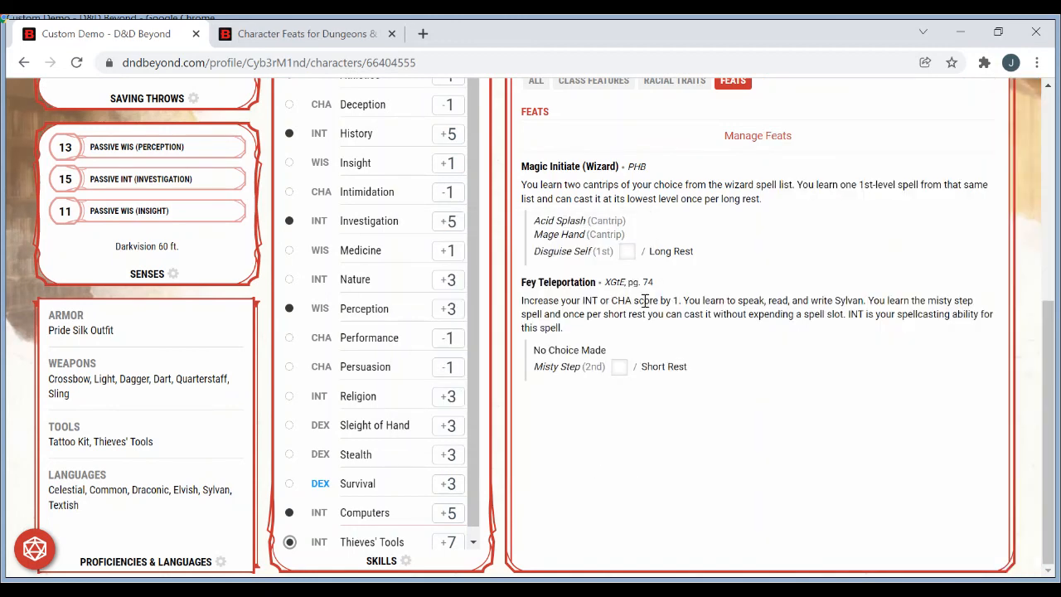
click(647, 313)
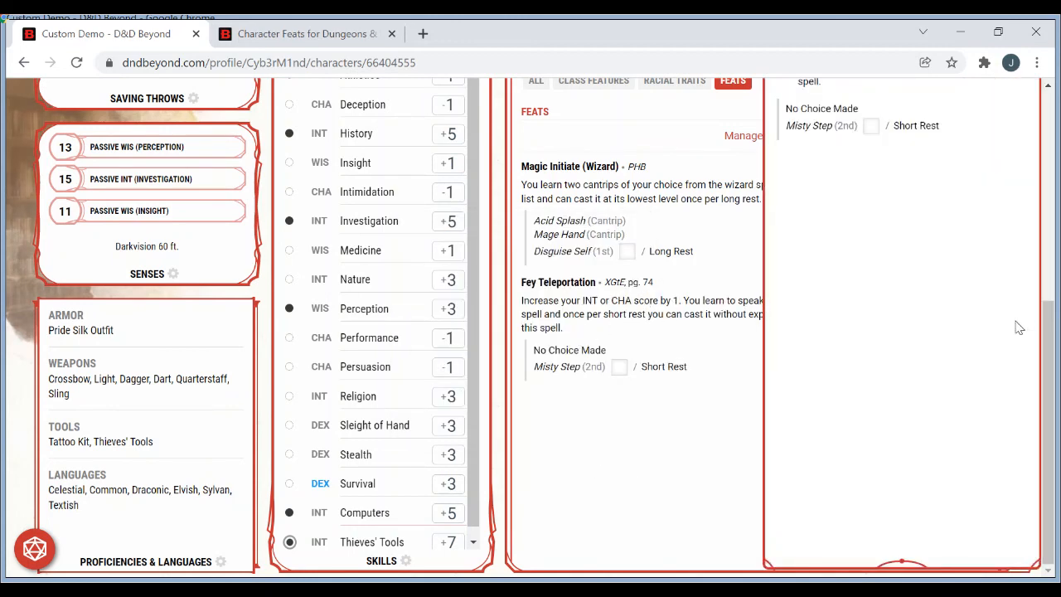
scroll(1049, 364, up, 5)
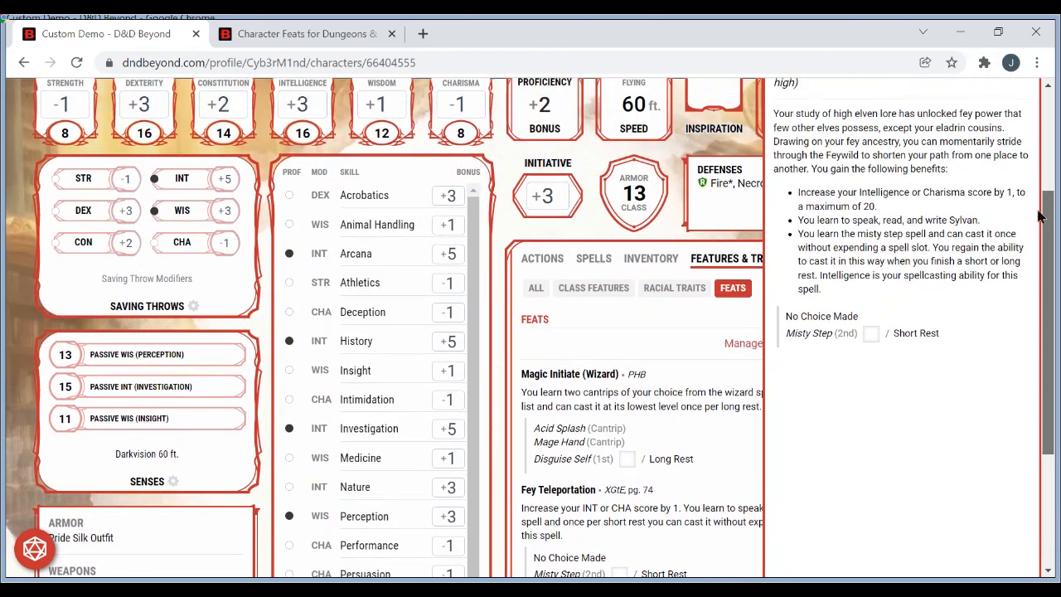
scroll(1035, 235, down, 1)
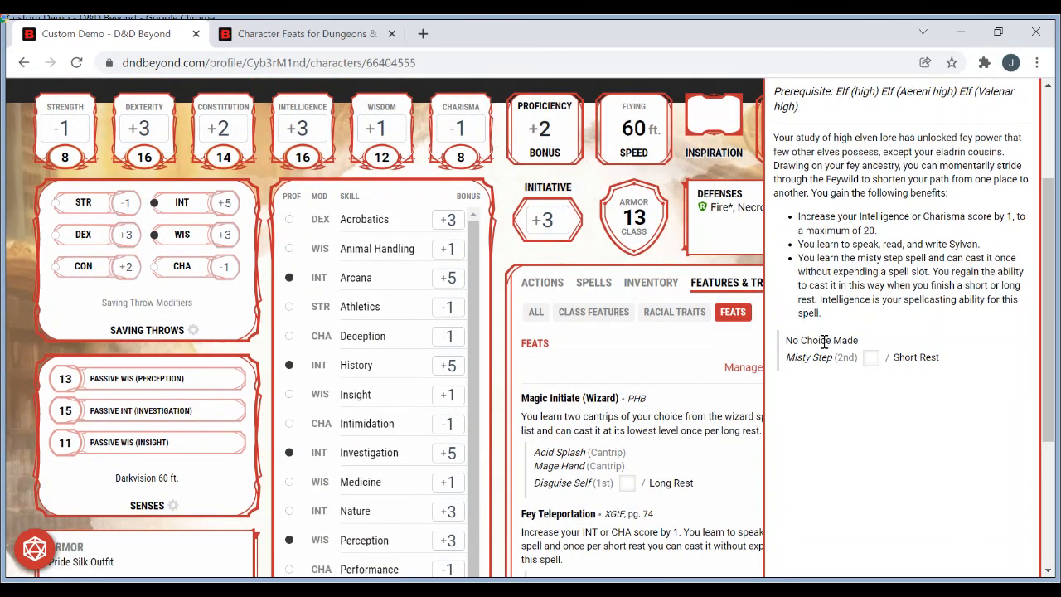
- Reopen the feat management list, set Fey Teleportation's ability choice to Intelligence Score, and close the list
click(671, 342)
click(747, 380)
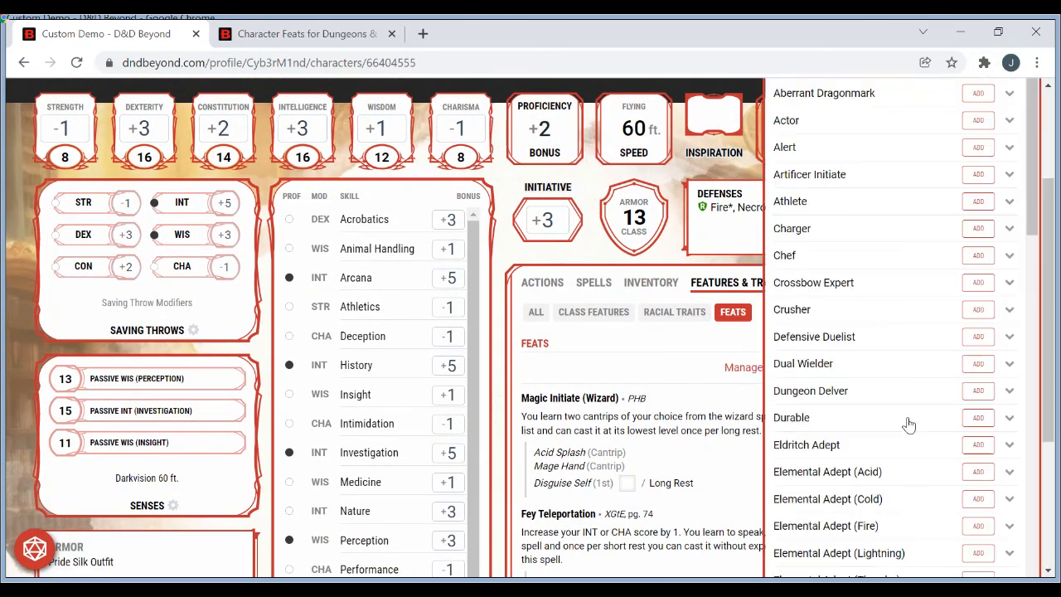
drag(1033, 166, 1057, 524)
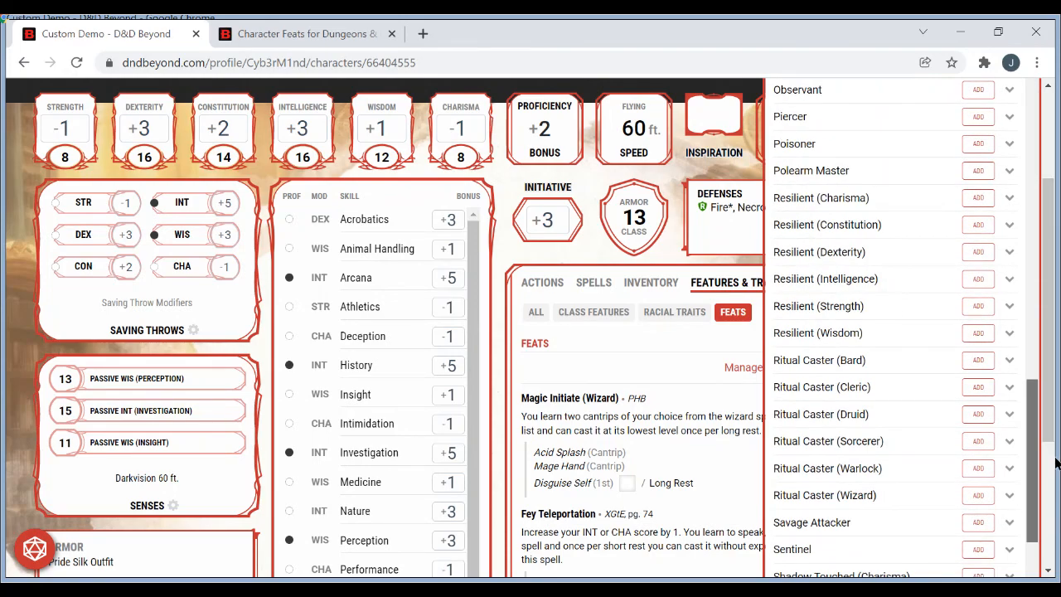
drag(1057, 463, 1057, 257)
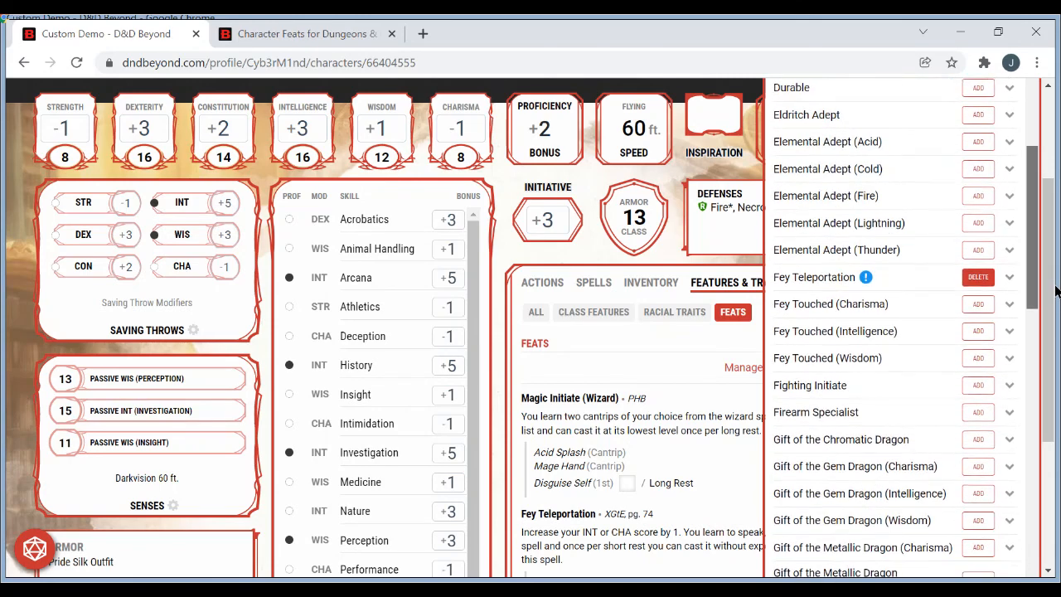
click(1010, 283)
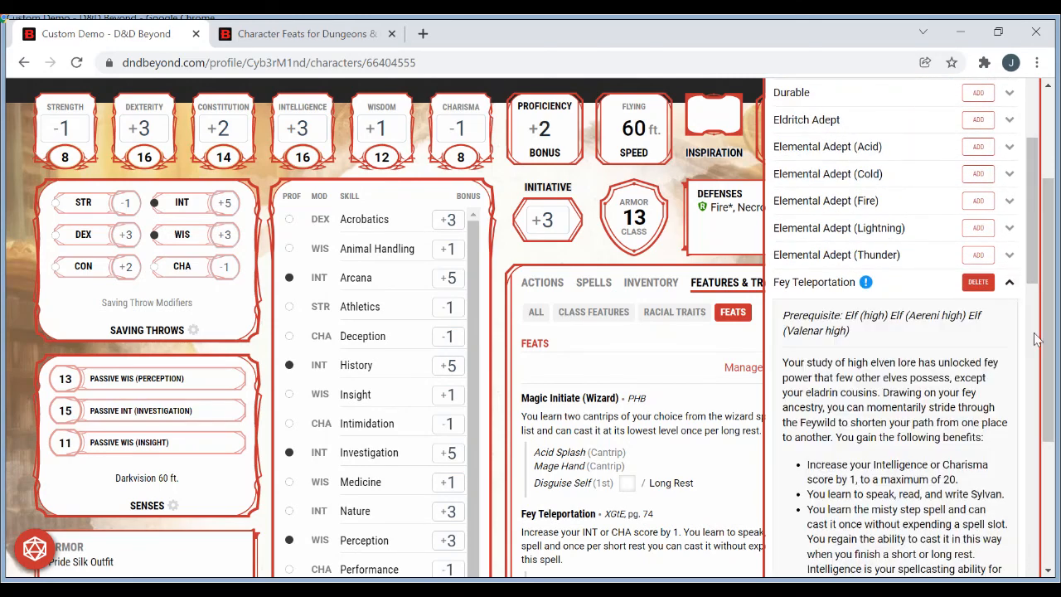
drag(1041, 232, 1043, 284)
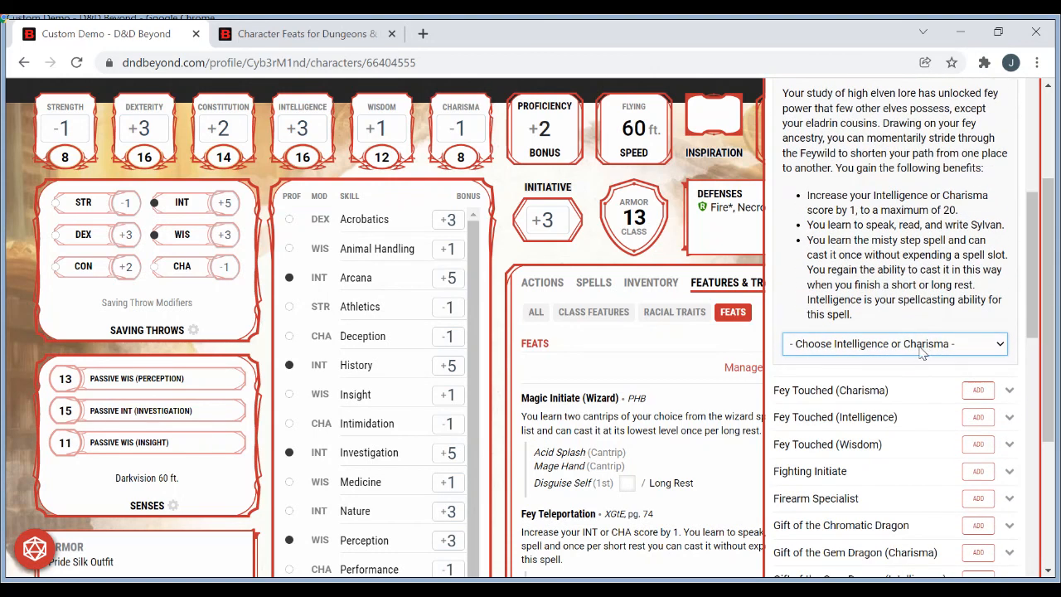
click(854, 395)
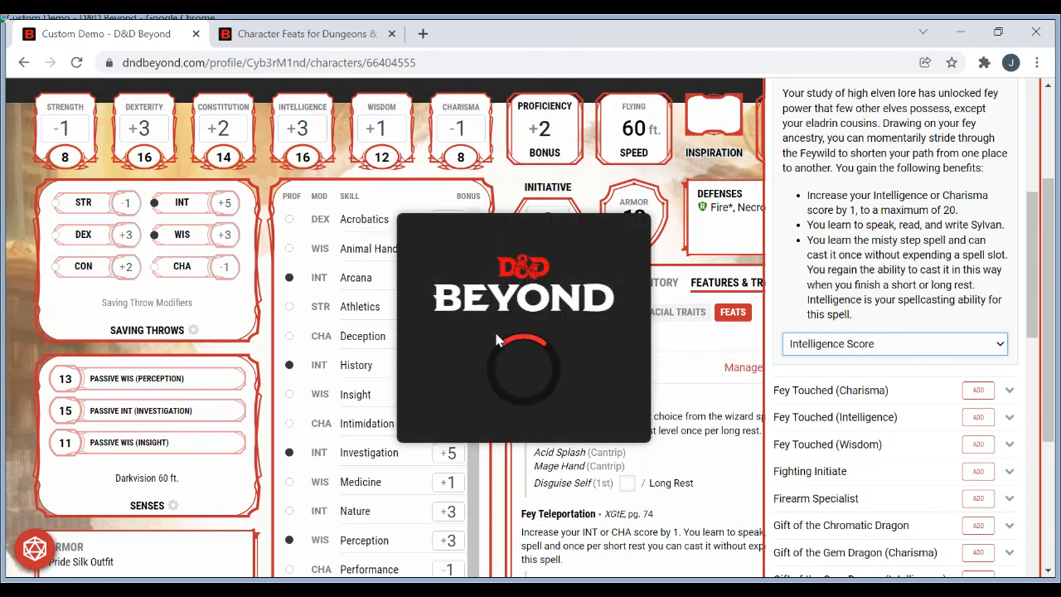
click(510, 346)
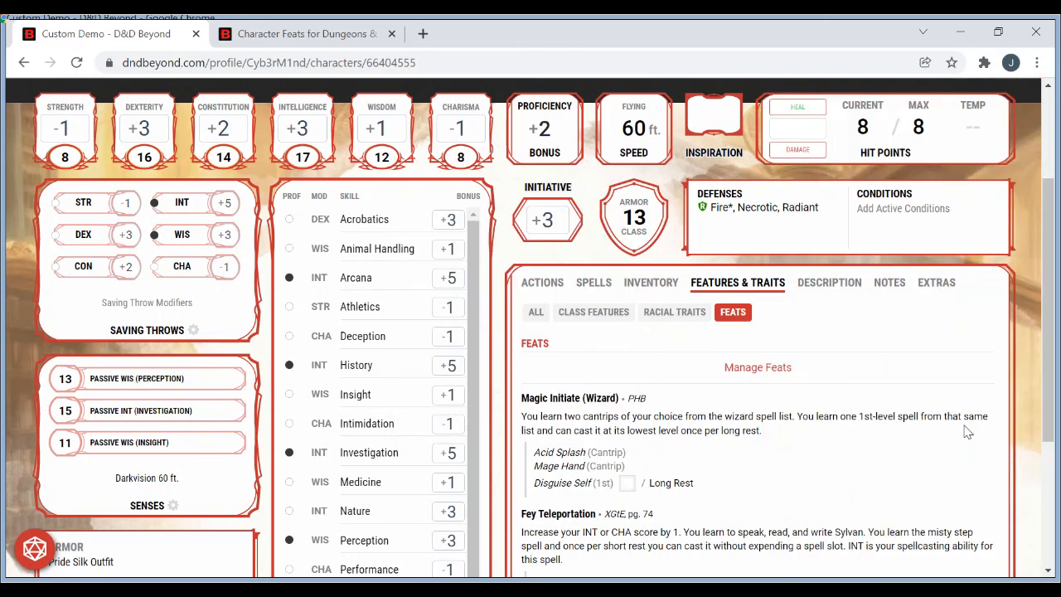
- Check the Fey Teleportation entry among the feats, then examine the character's spell list and ability scores
drag(1050, 296, 1057, 320)
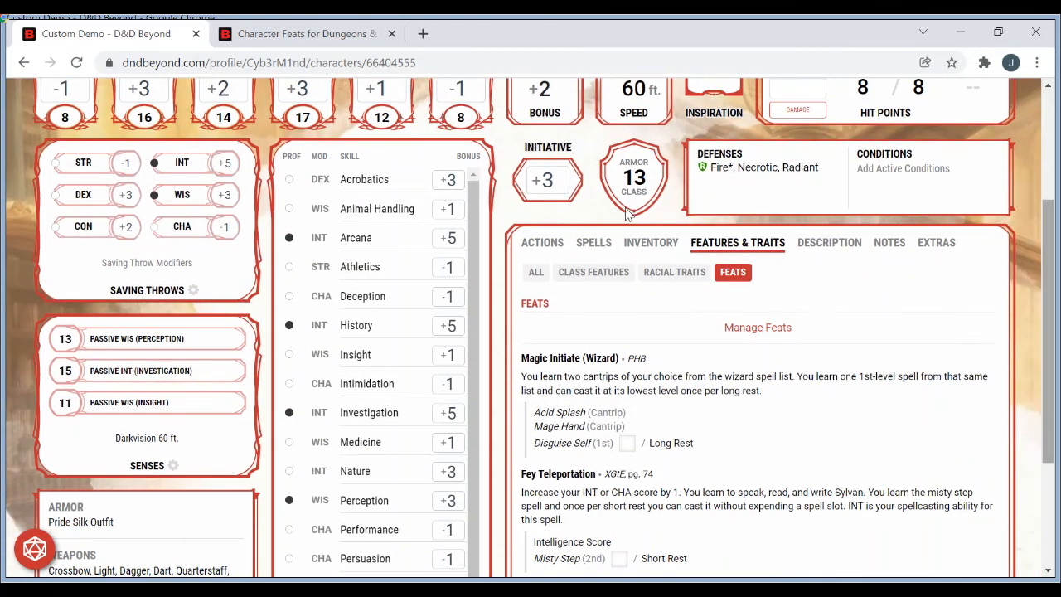
click(590, 242)
drag(1055, 247, 1041, 378)
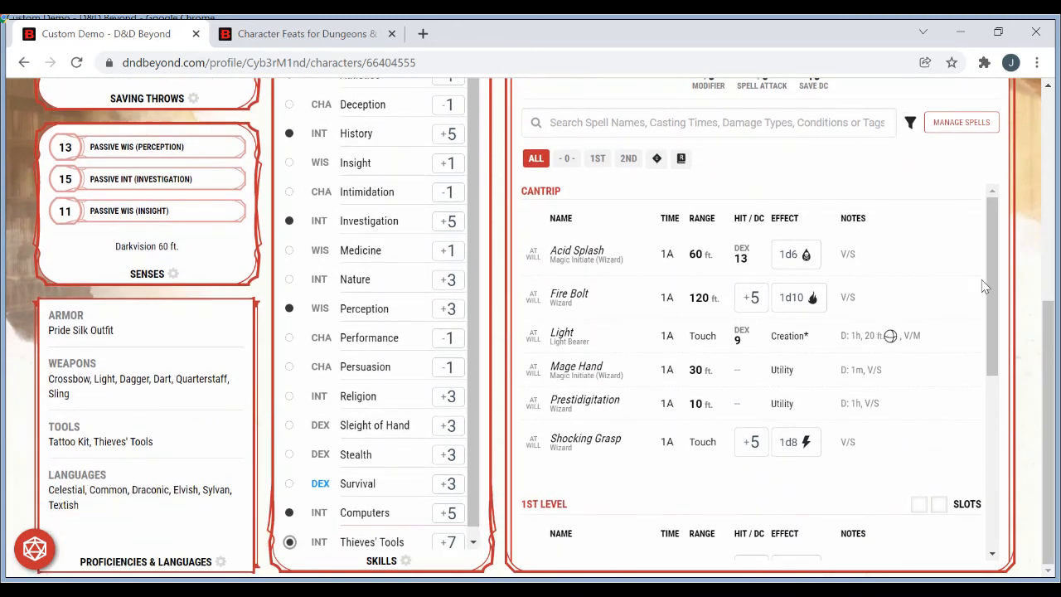
drag(990, 280, 1018, 252)
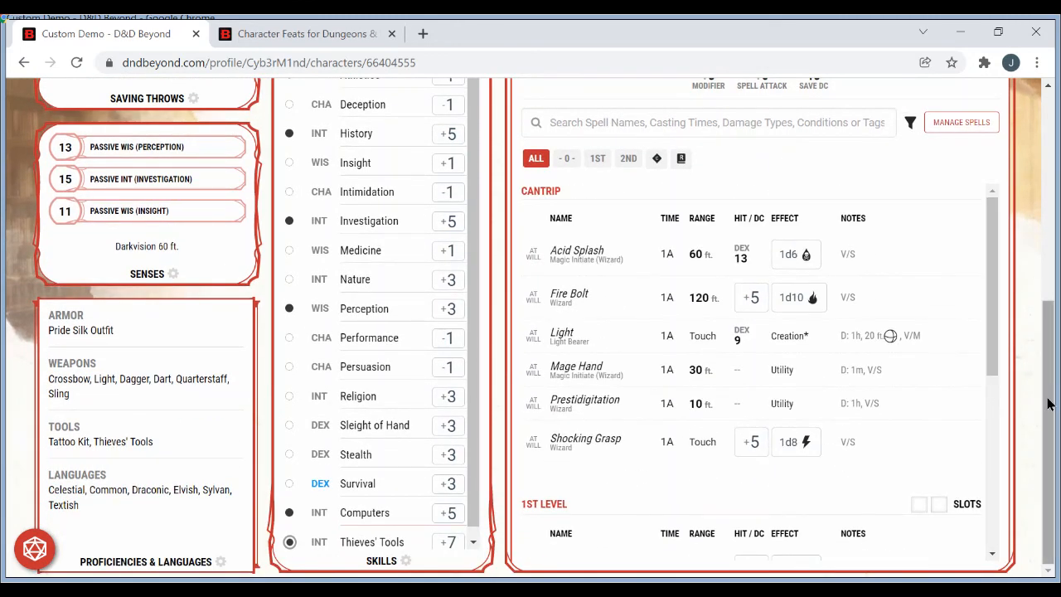
drag(1056, 391, 1046, 196)
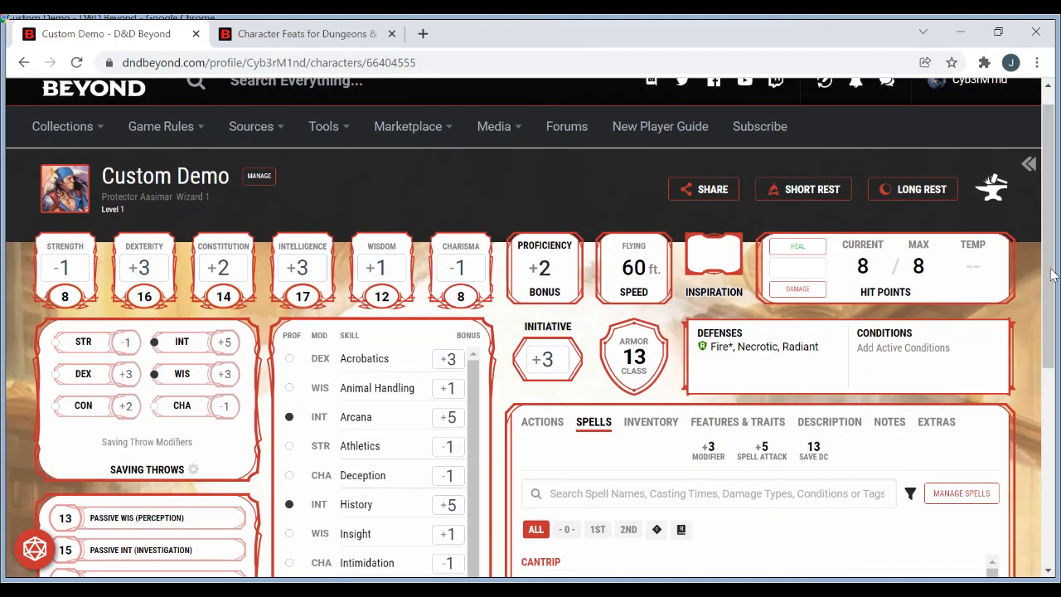
drag(1051, 274, 1051, 244)
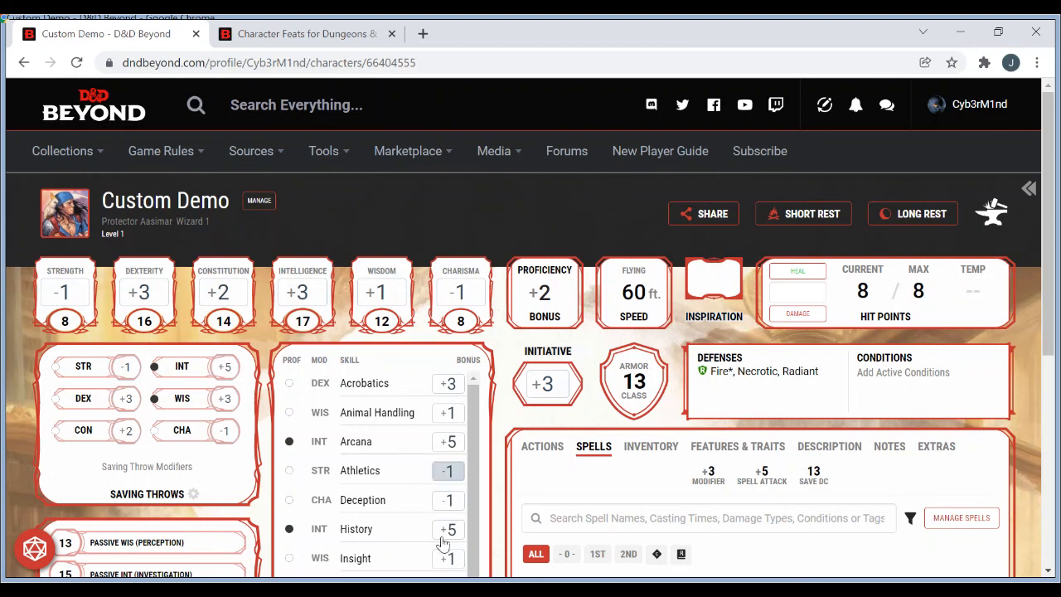
click(433, 591)
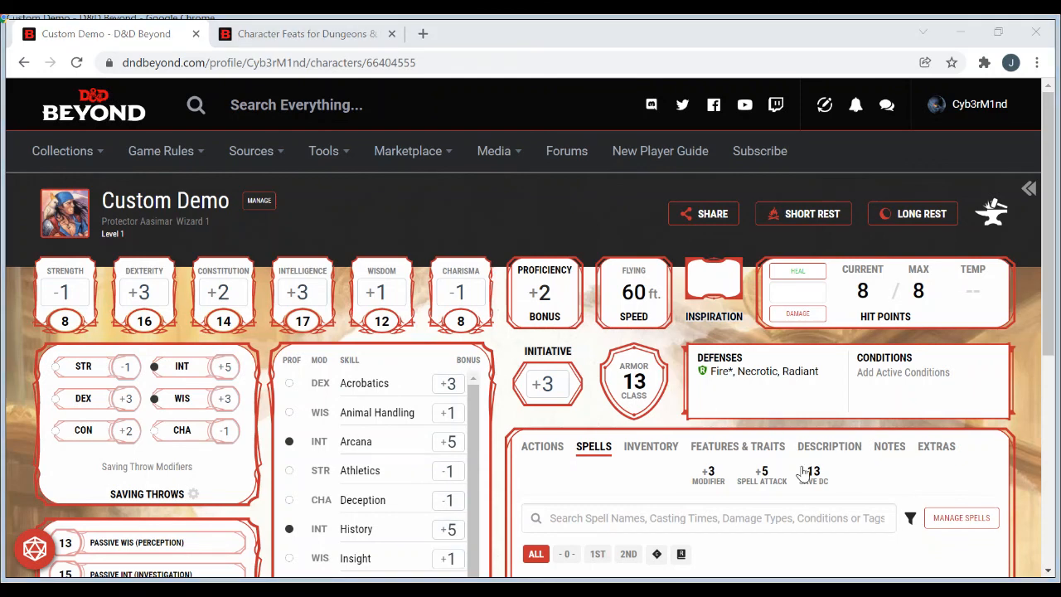